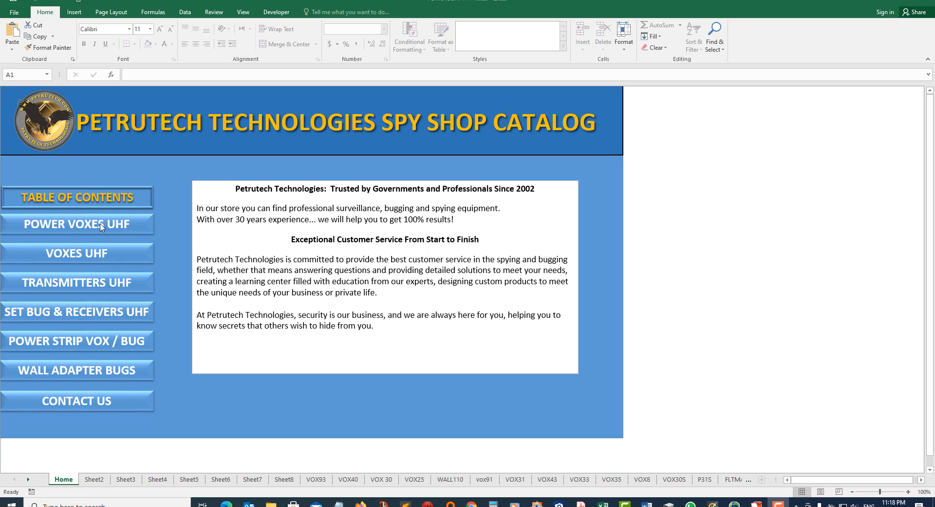
Visit the VOXES UHF, TRANSMITTERS UHF and POWER STRIP catalog pages in turn.
click(92, 250)
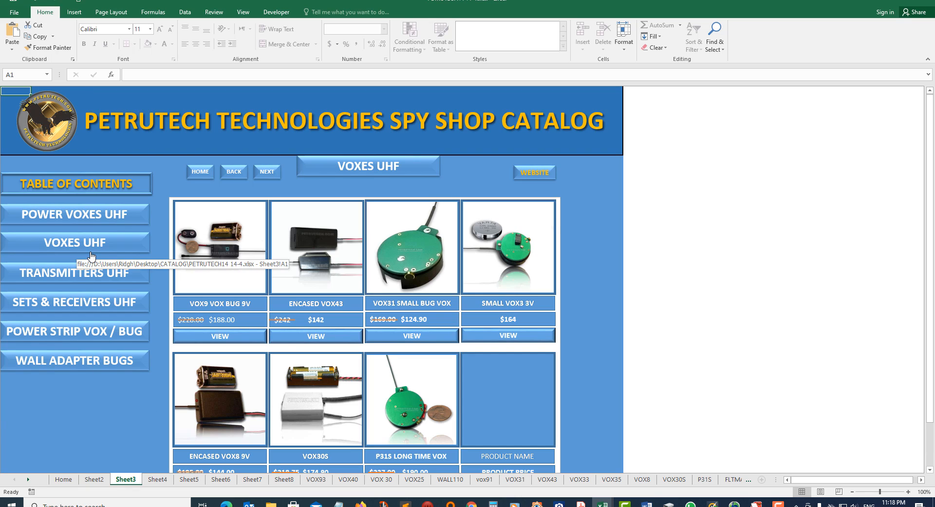
click(94, 276)
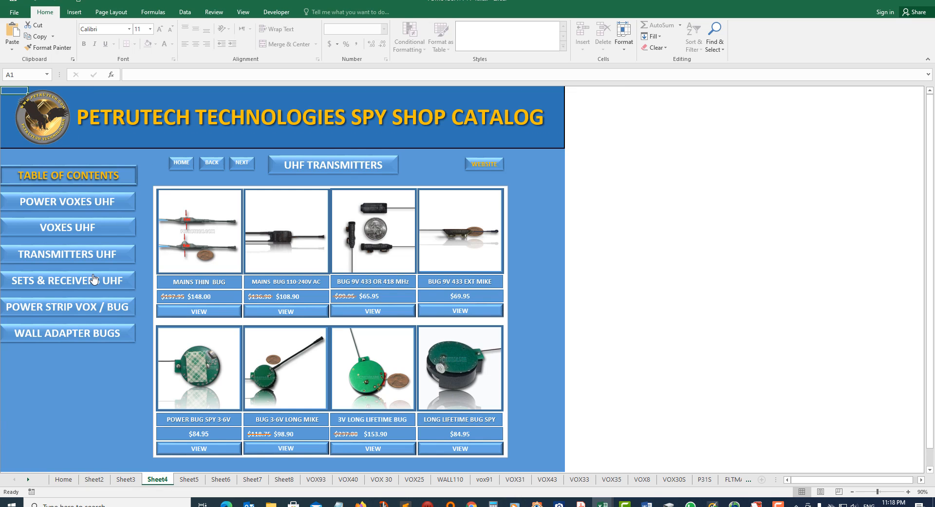
click(87, 308)
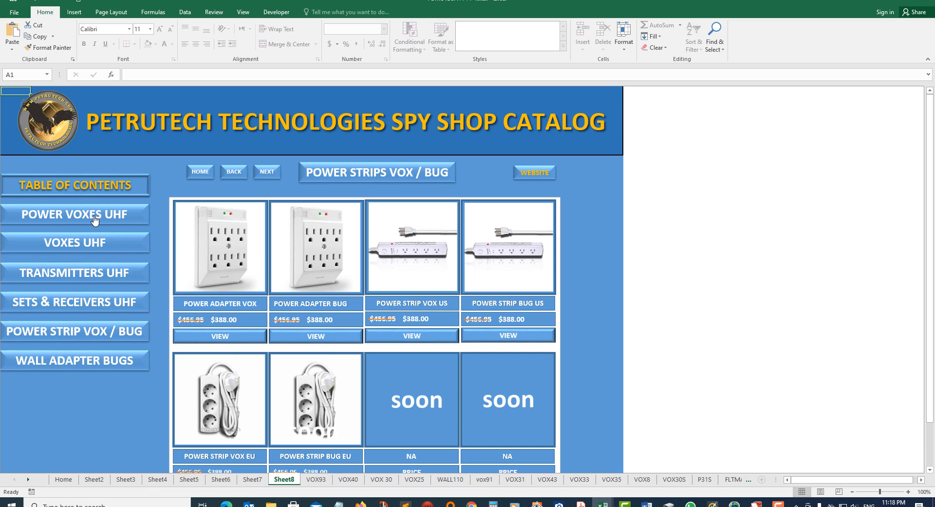
Use NEXT, BACK twice and HOME, then reopen the VOXES UHF page.
click(267, 173)
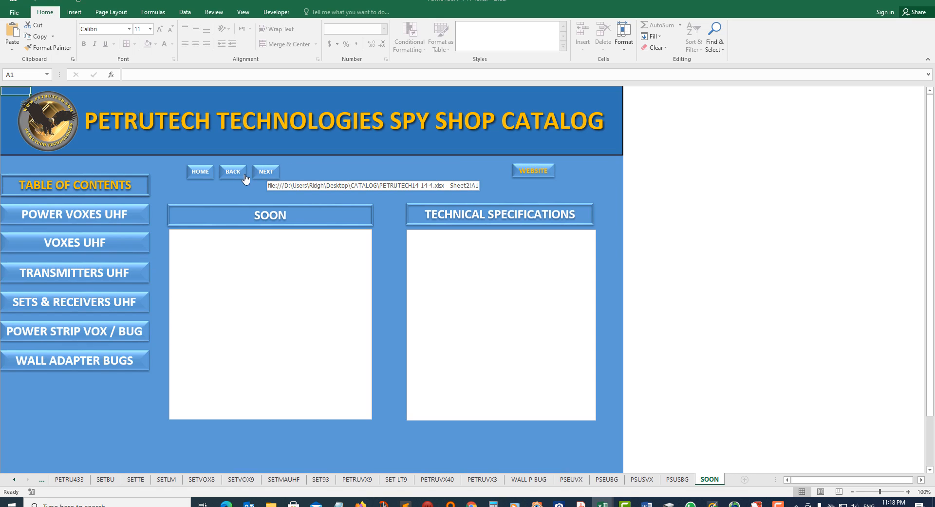
click(233, 174)
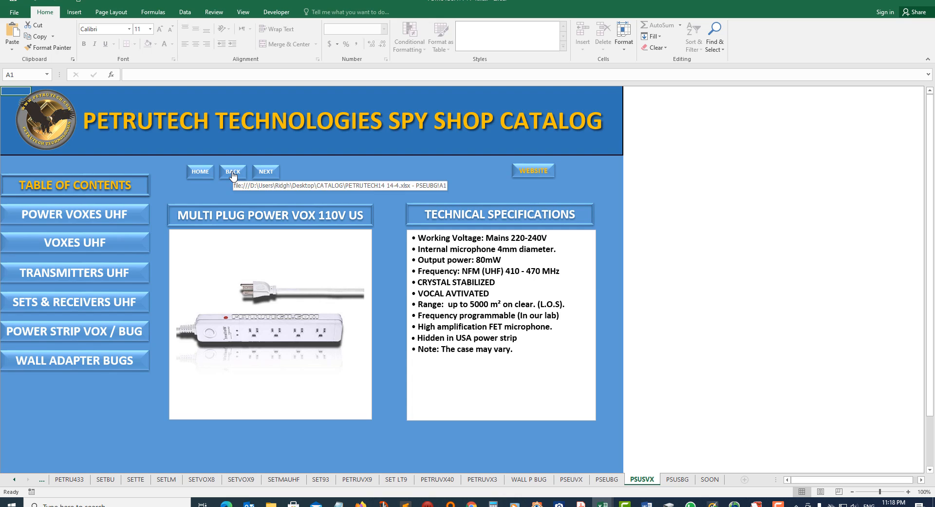
click(233, 173)
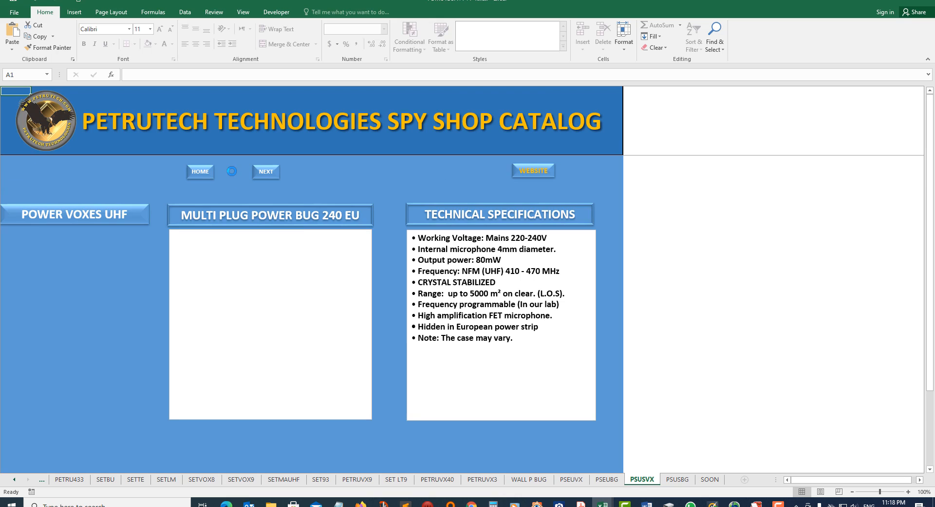
click(203, 173)
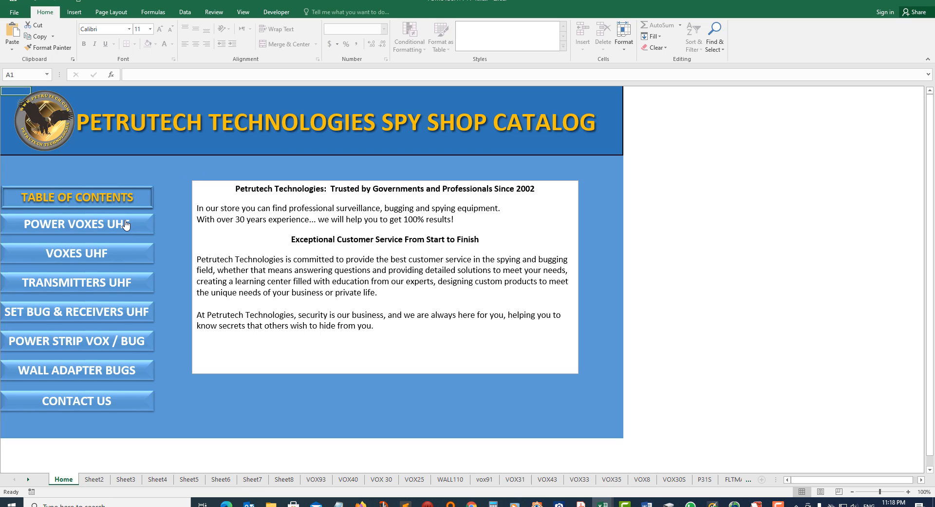
click(100, 253)
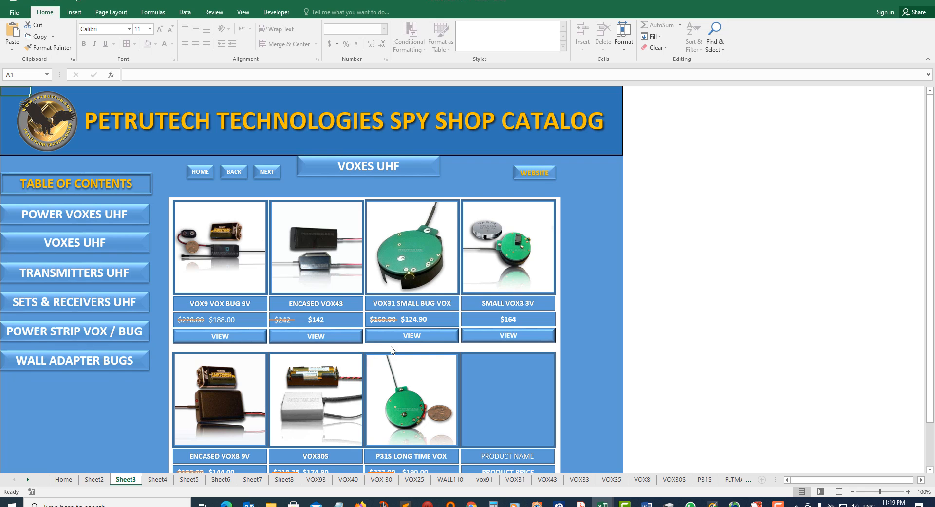
View the P31S detail page, SETS & RECEIVERS UHF and the programmable receiver's page, then return HOME.
click(402, 408)
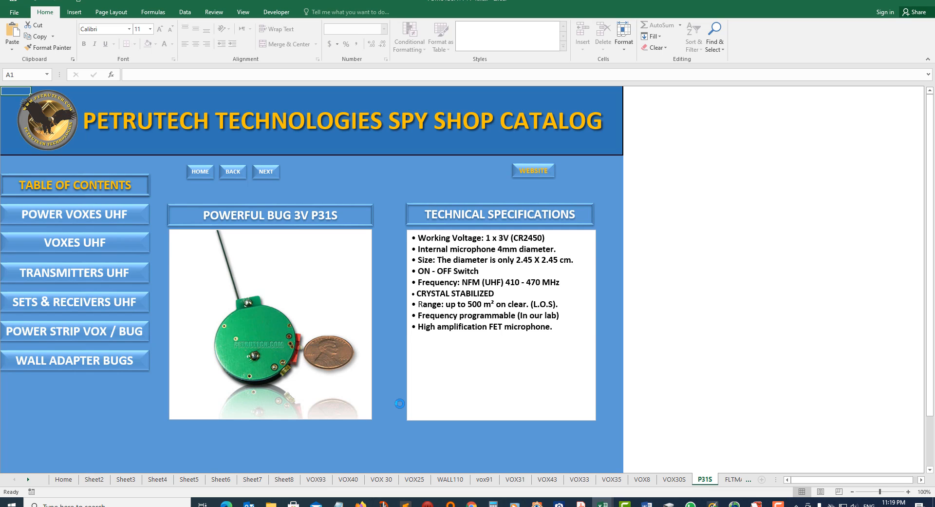
click(138, 298)
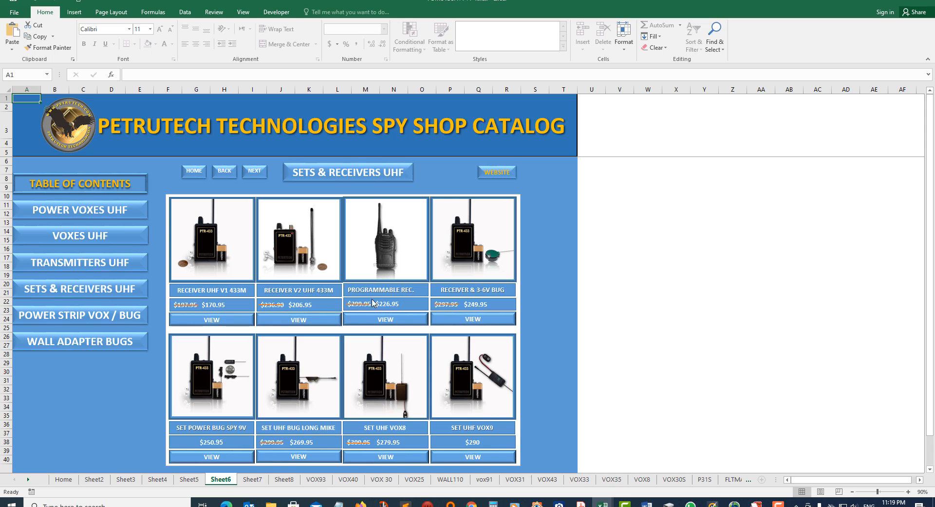
click(394, 320)
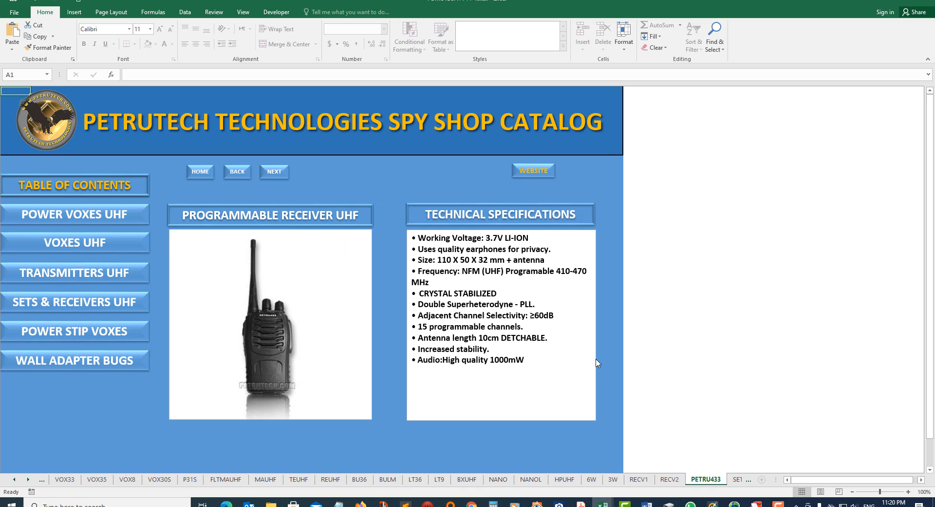
click(200, 171)
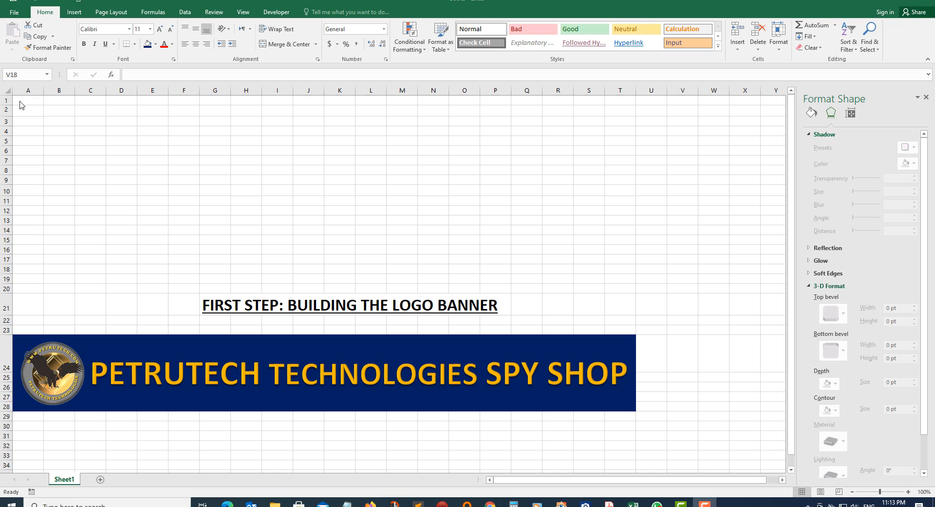
Give cells A1:T5 a Dark Blue fill from Standard Colors.
click(19, 101)
drag(21, 105, 622, 141)
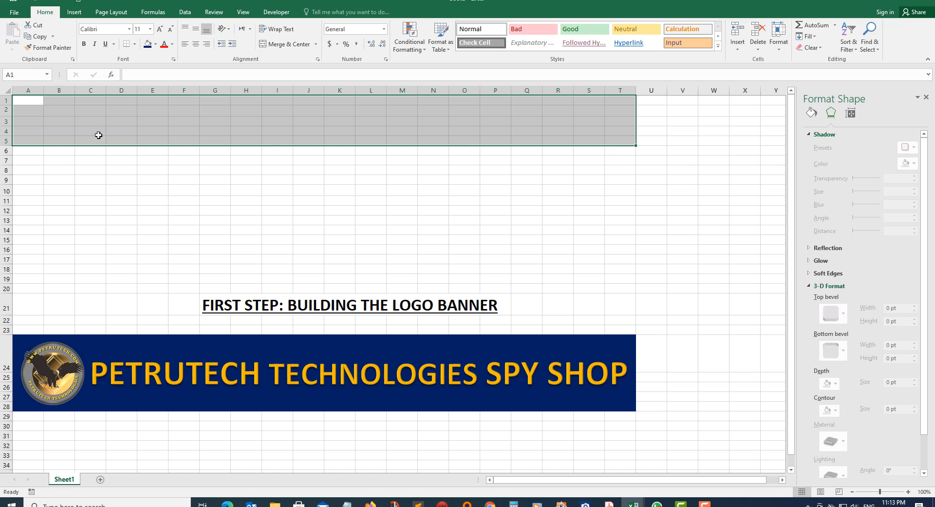
click(155, 45)
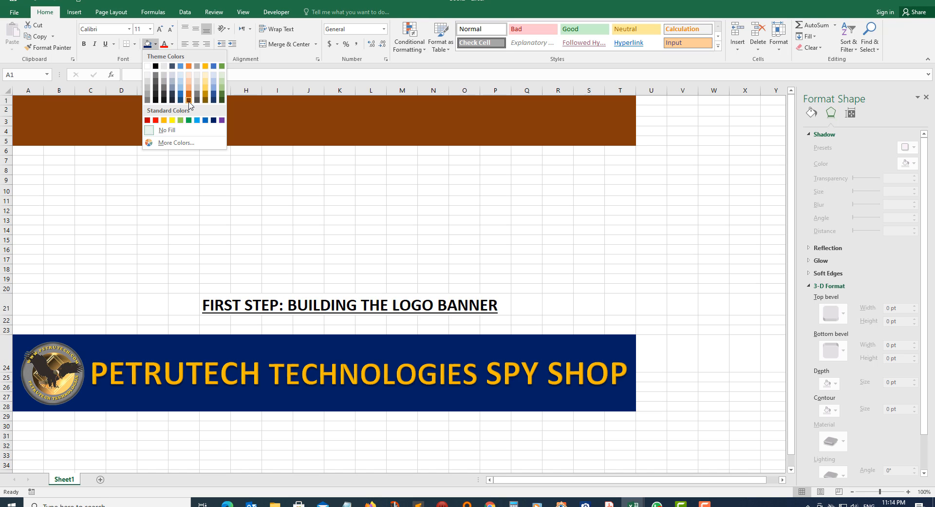
click(214, 121)
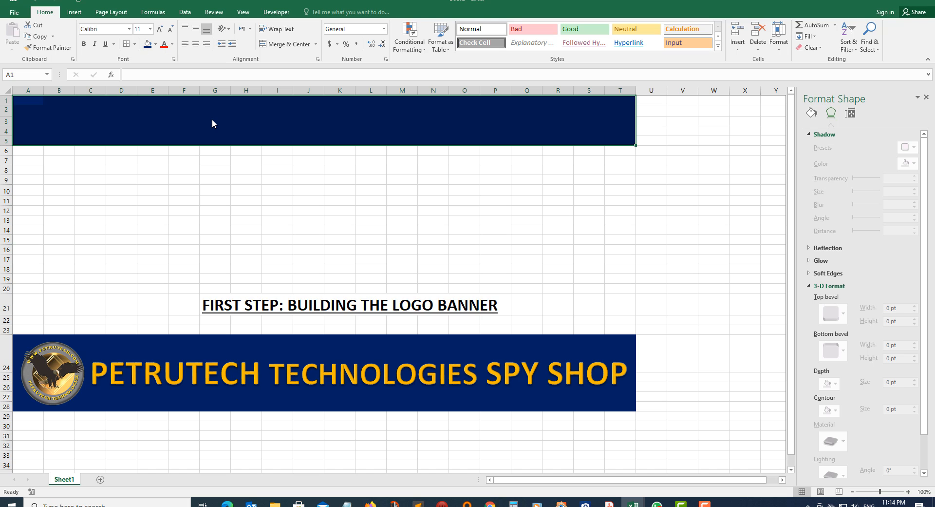
Insert petrutech-logo.png from Desktop > pics and resize it to 3.55 × 3.55 cm.
click(75, 12)
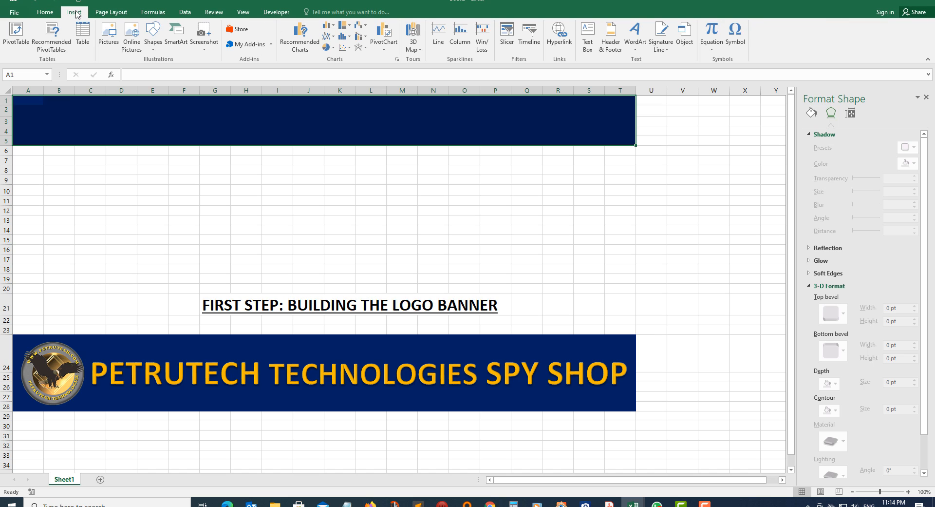
click(111, 34)
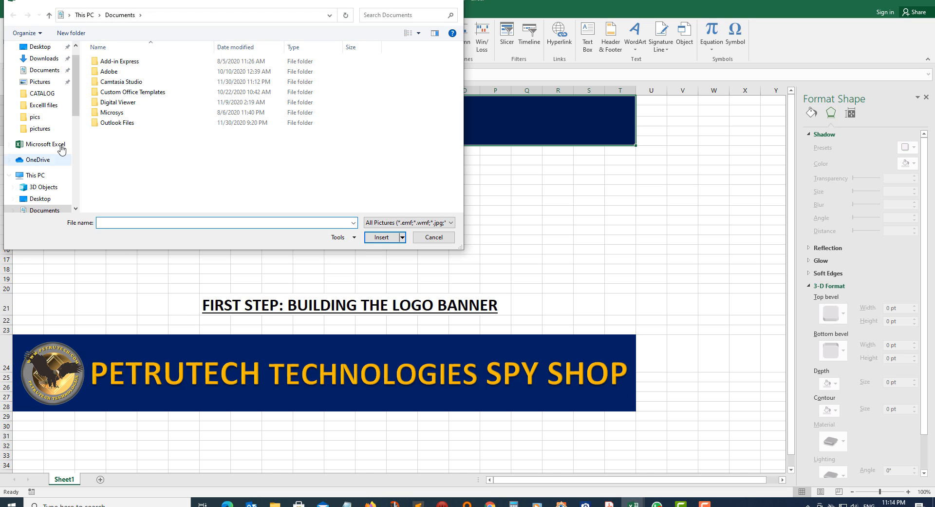
click(42, 47)
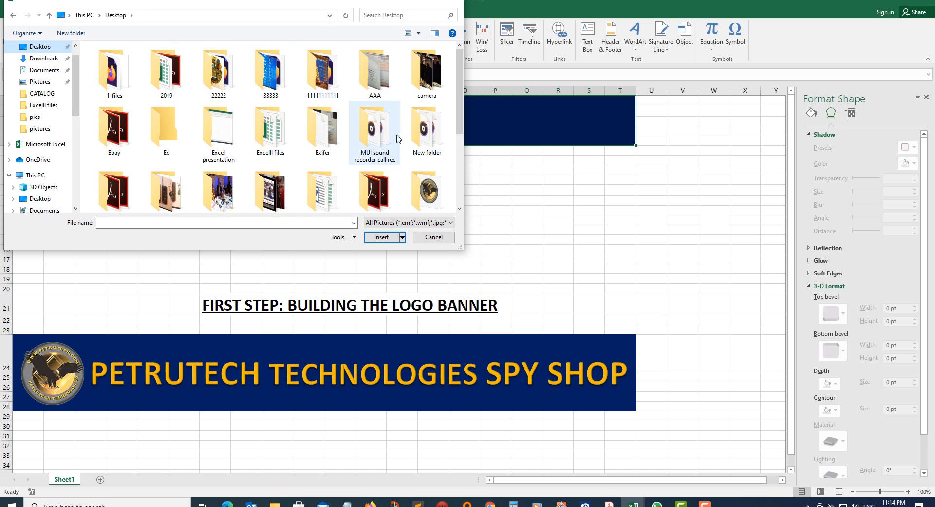
click(425, 190)
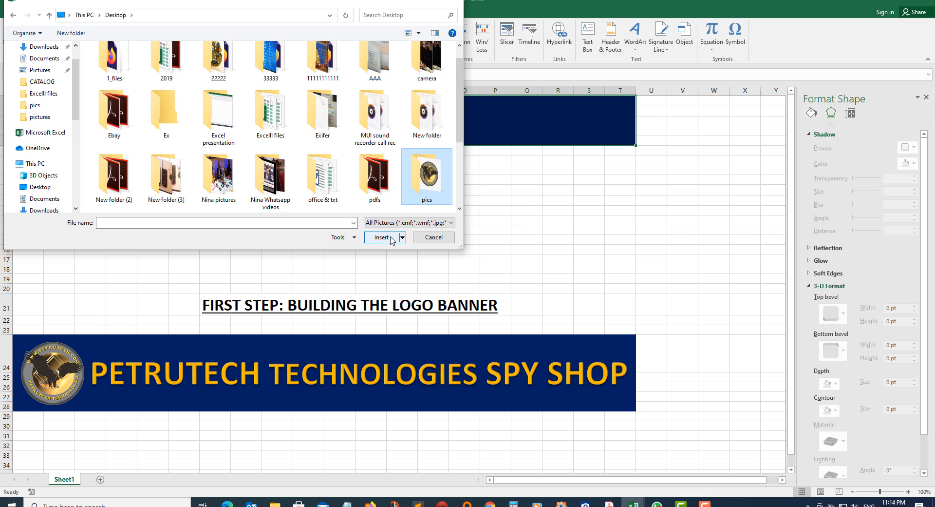
double_click(425, 190)
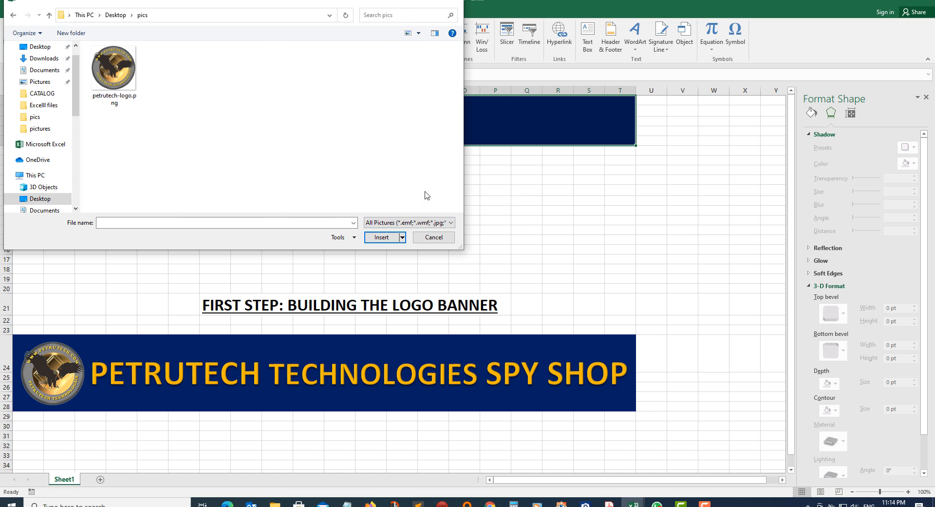
click(116, 73)
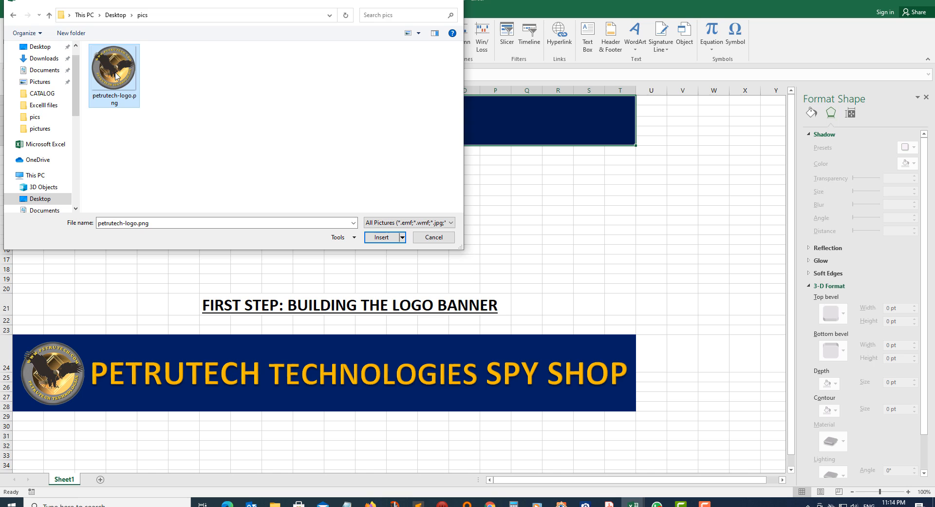
click(382, 237)
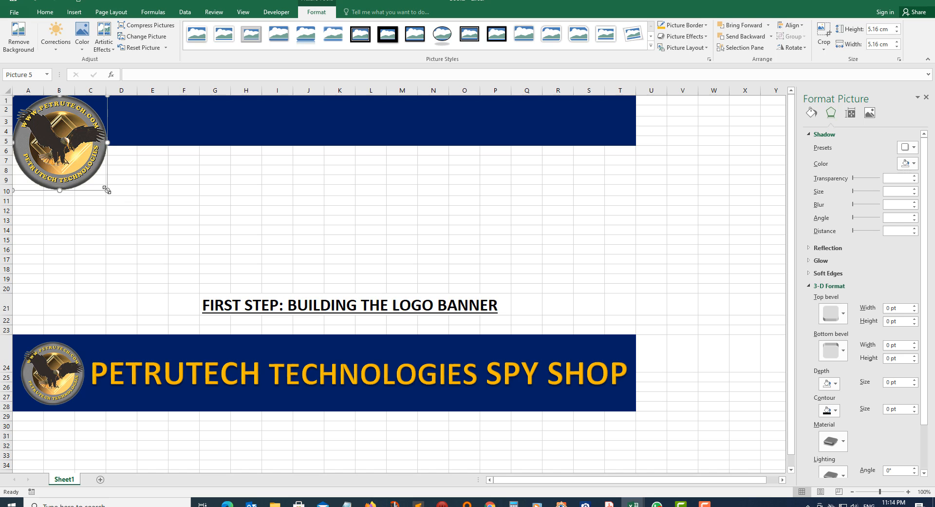
drag(106, 189, 64, 128)
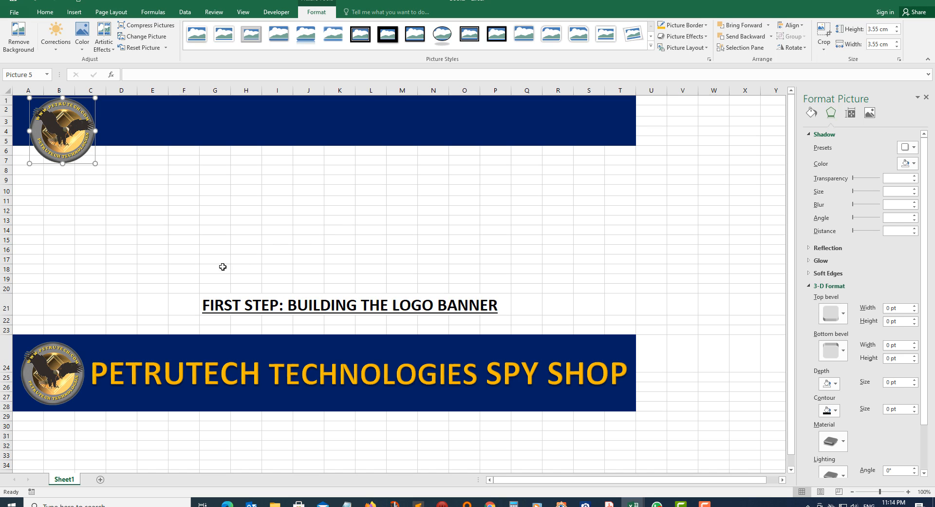
Add a gold WordArt text box and move it up to rows 10–16.
click(152, 241)
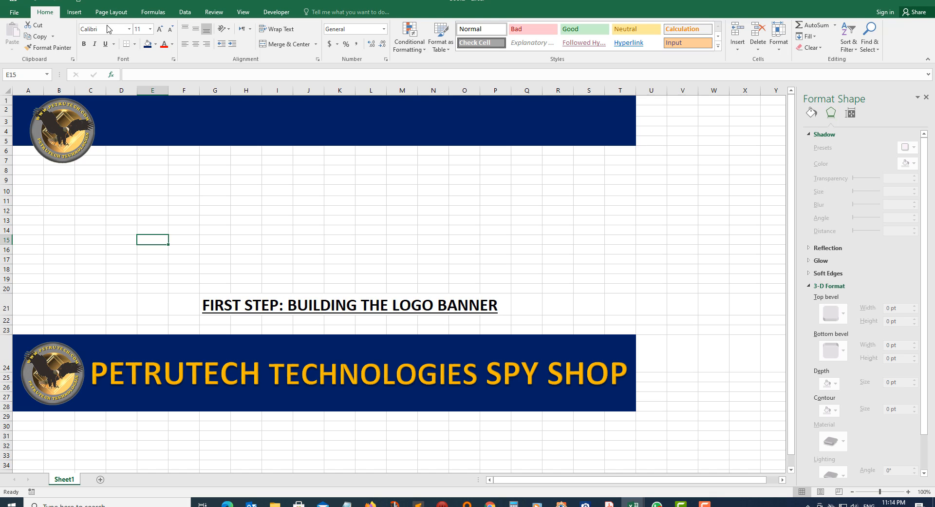
click(75, 12)
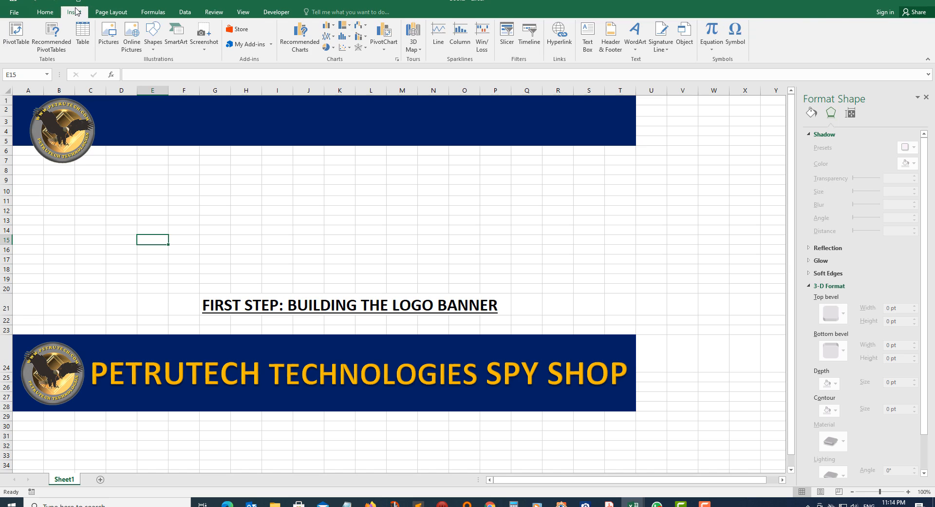
click(639, 34)
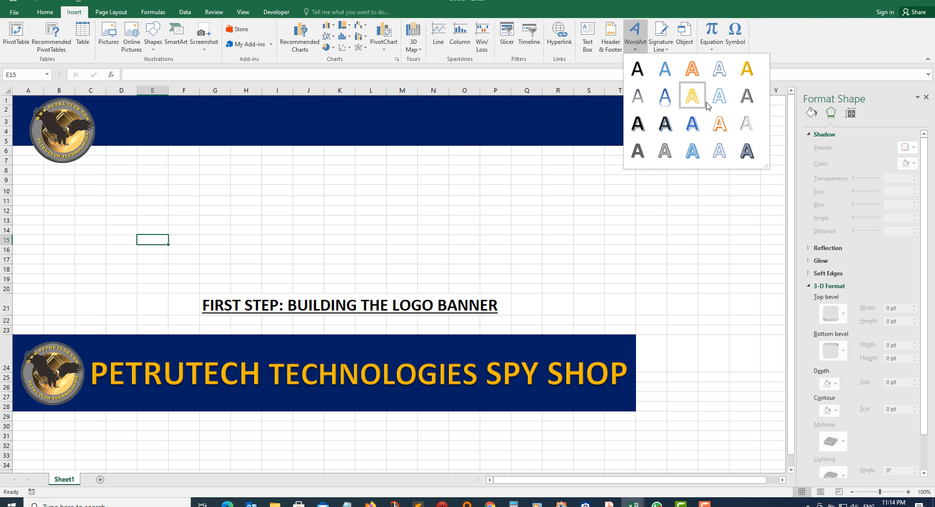
click(748, 71)
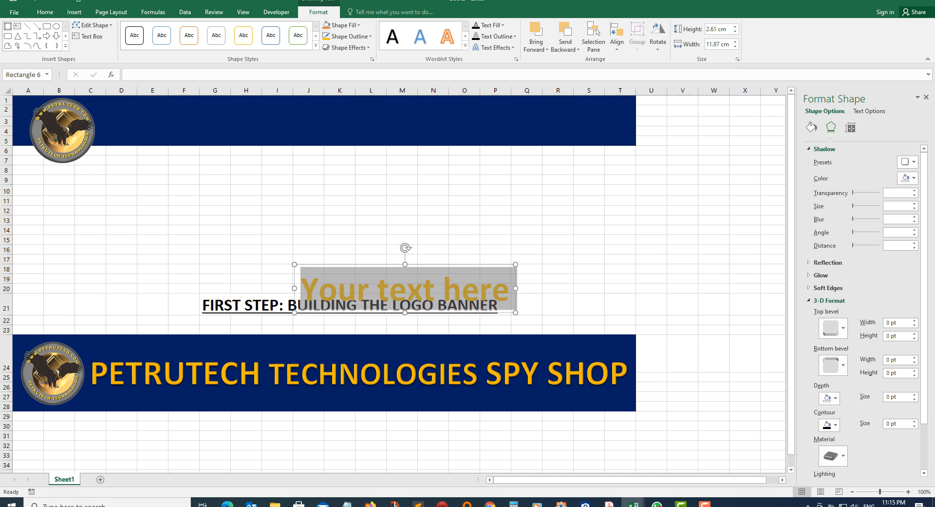
click(378, 276)
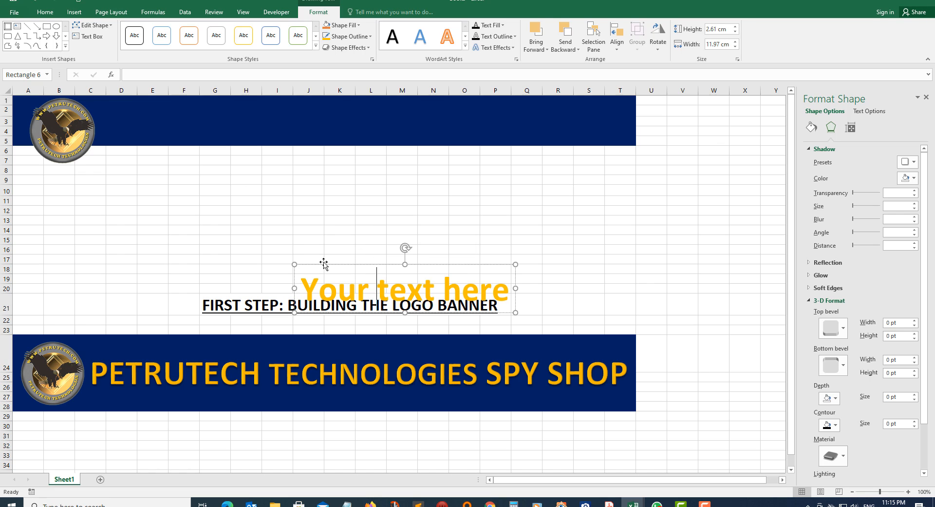
drag(324, 263, 434, 225)
Replace the WordArt placeholder with 'PETRUTECH TECHNOLOGIES SPY SHOP'.
click(238, 220)
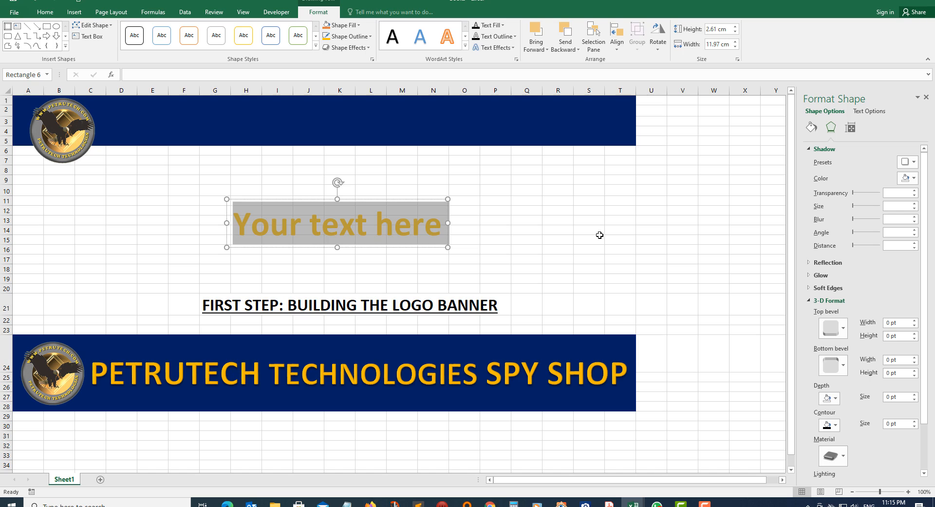
text(PETR)
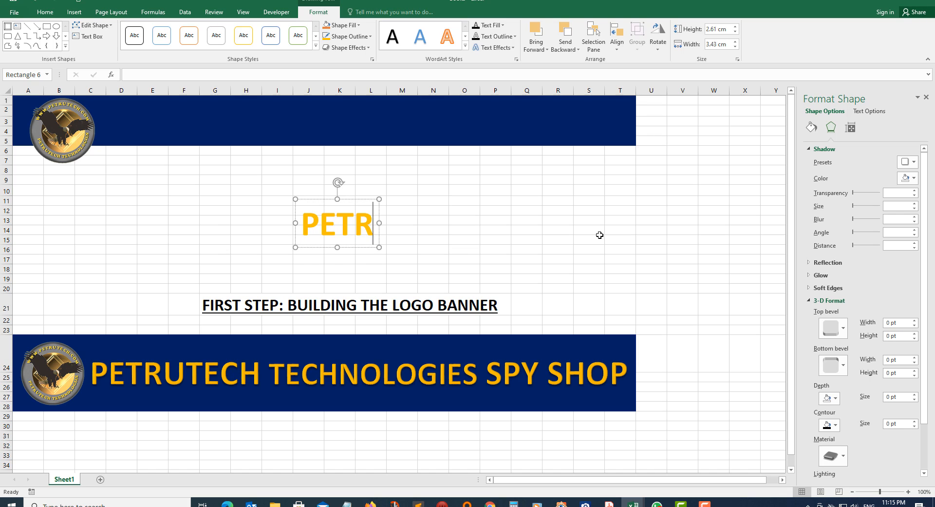
text(UTECH)
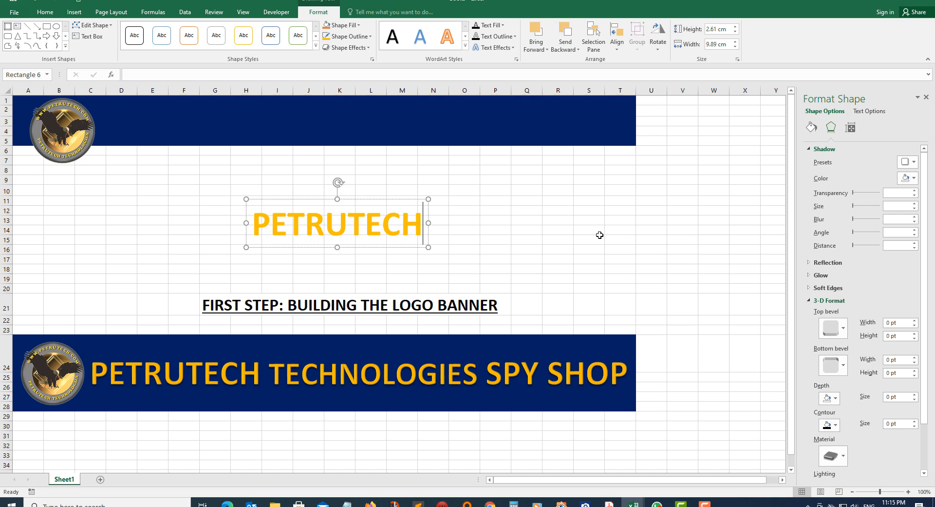
text( TE)
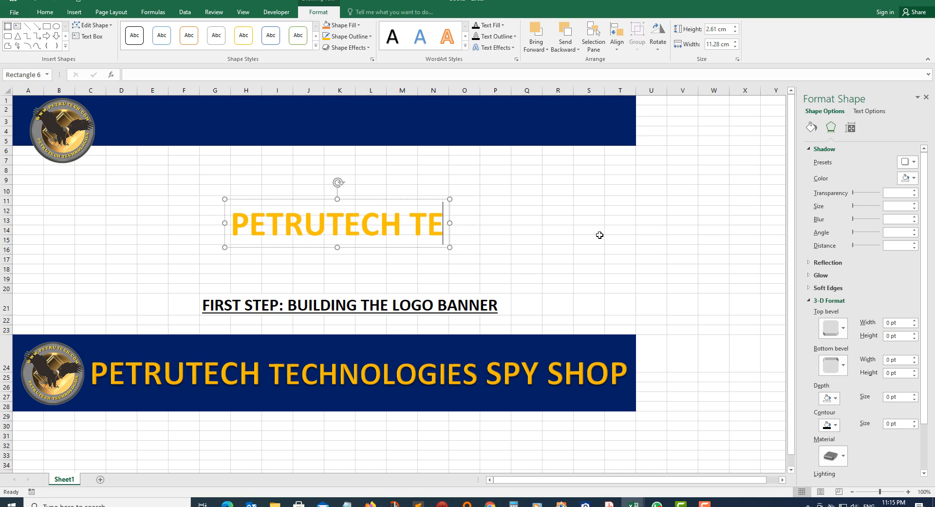
text(CHNO)
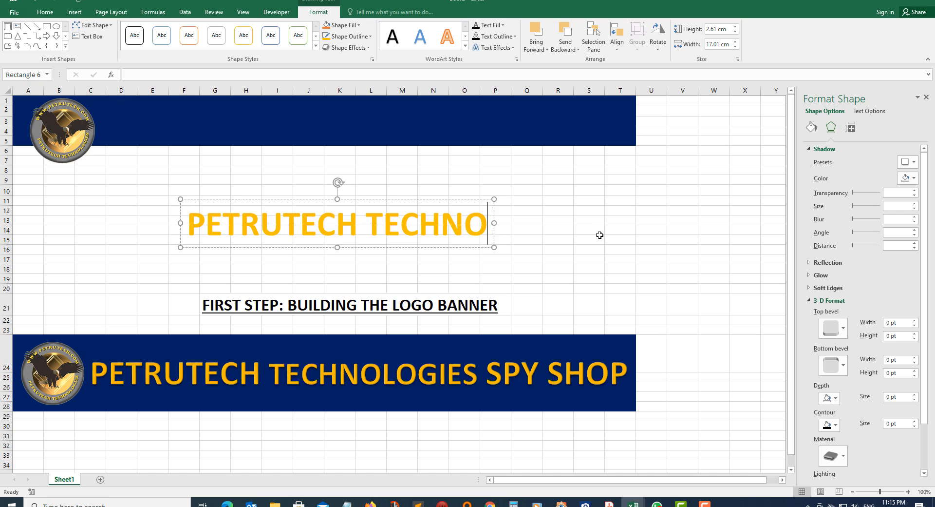
text(LOGI)
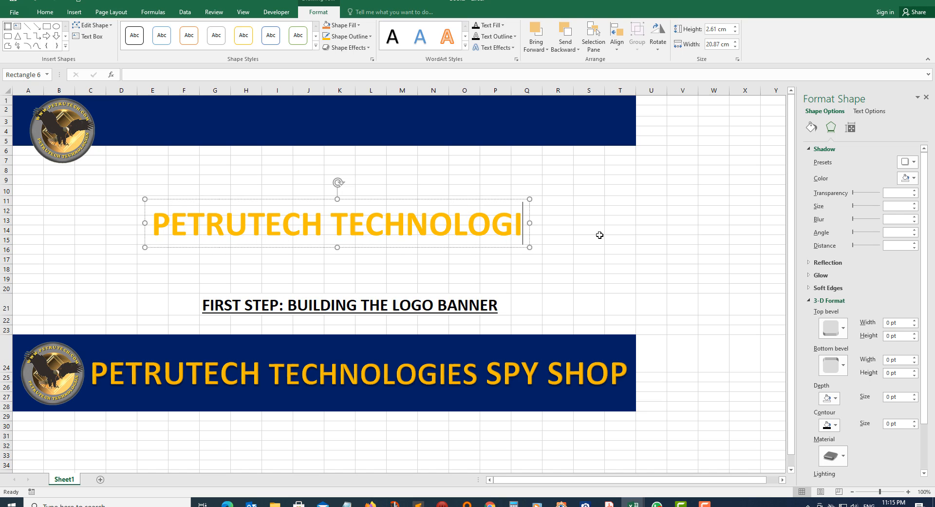
text(ES)
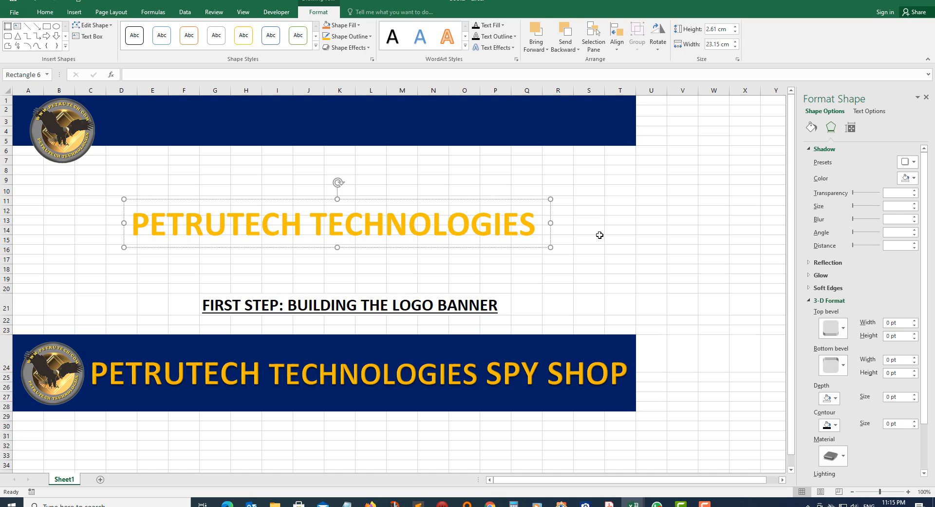
text( S)
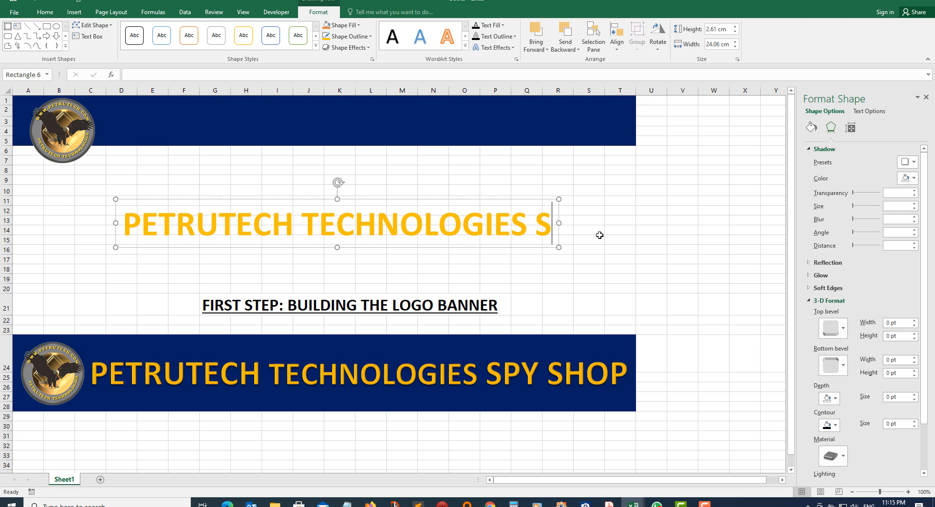
text(PY)
text(SHO)
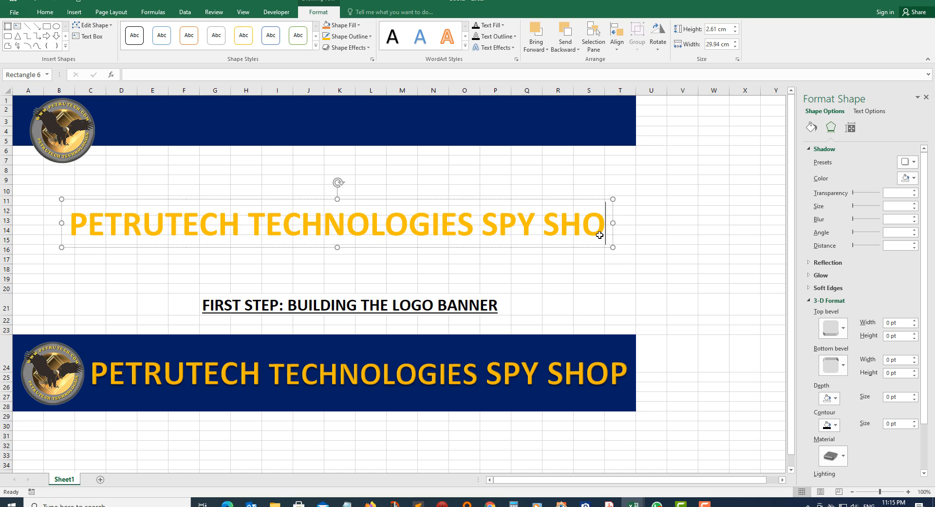
text(P)
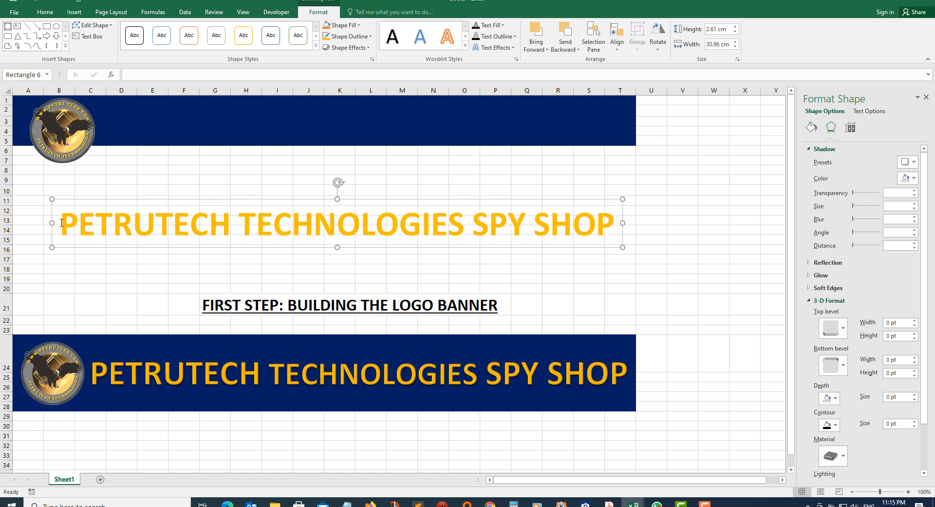
Apply an Offset Bottom shadow and a Circle top bevel to the title text.
drag(61, 223, 614, 224)
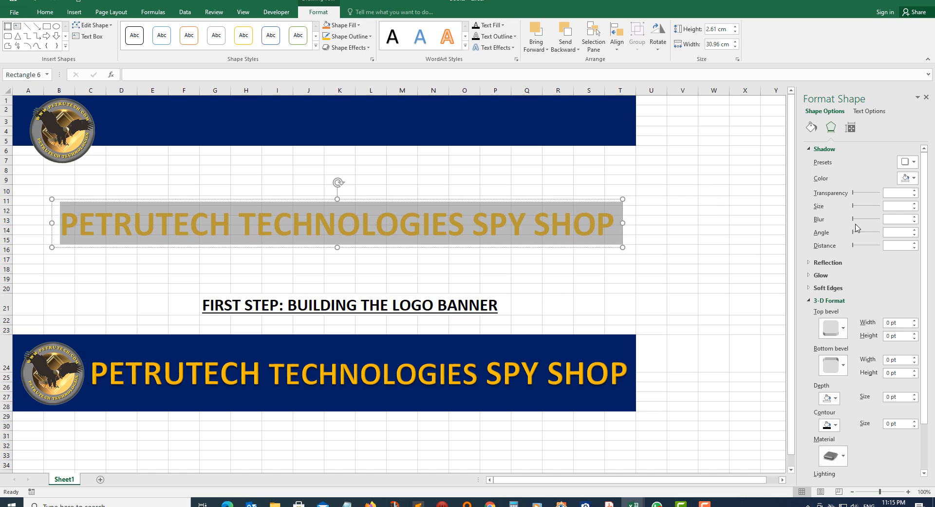
click(906, 163)
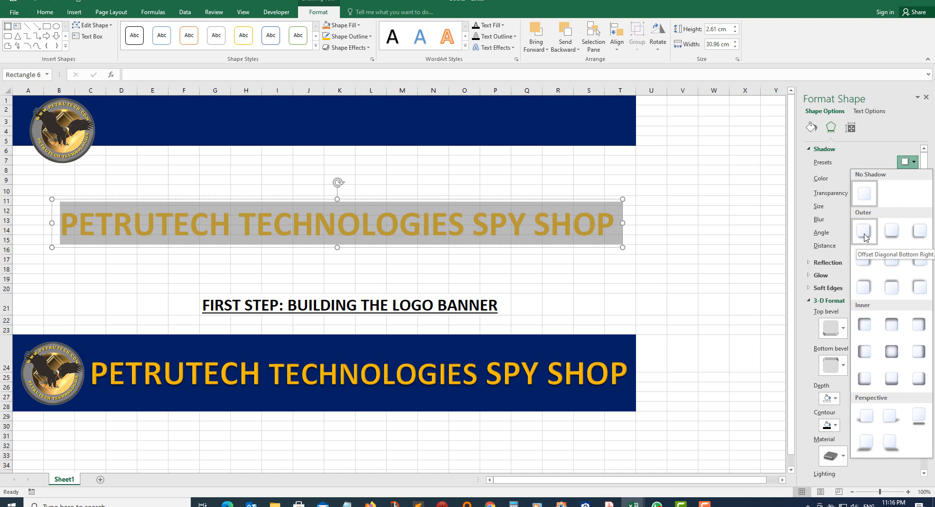
click(895, 233)
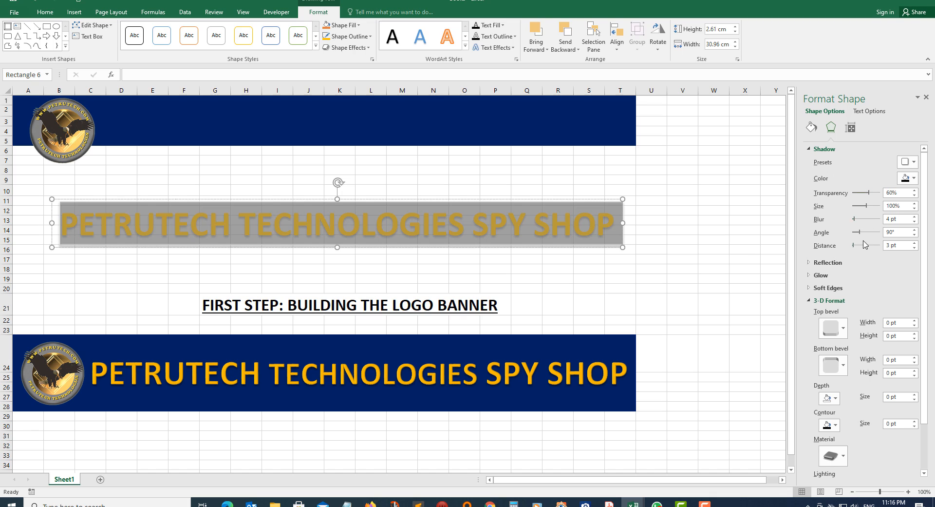
click(832, 329)
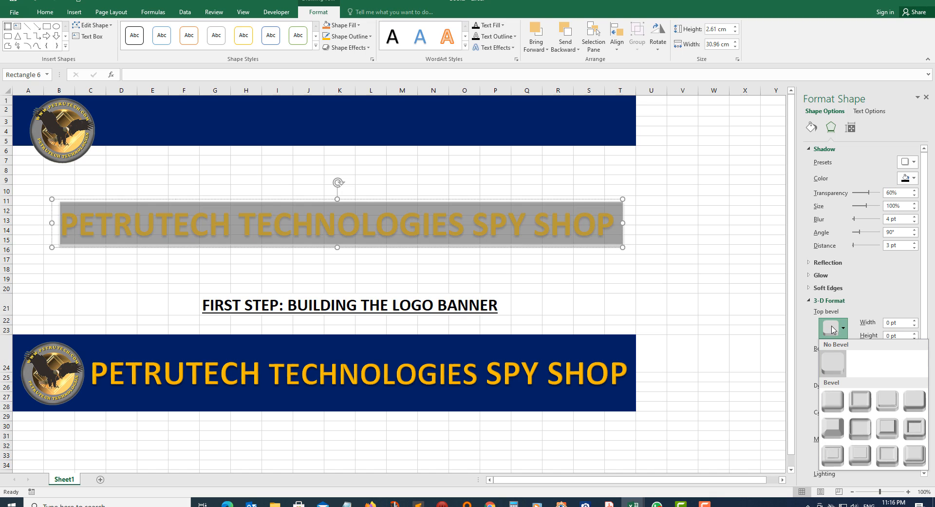
click(833, 404)
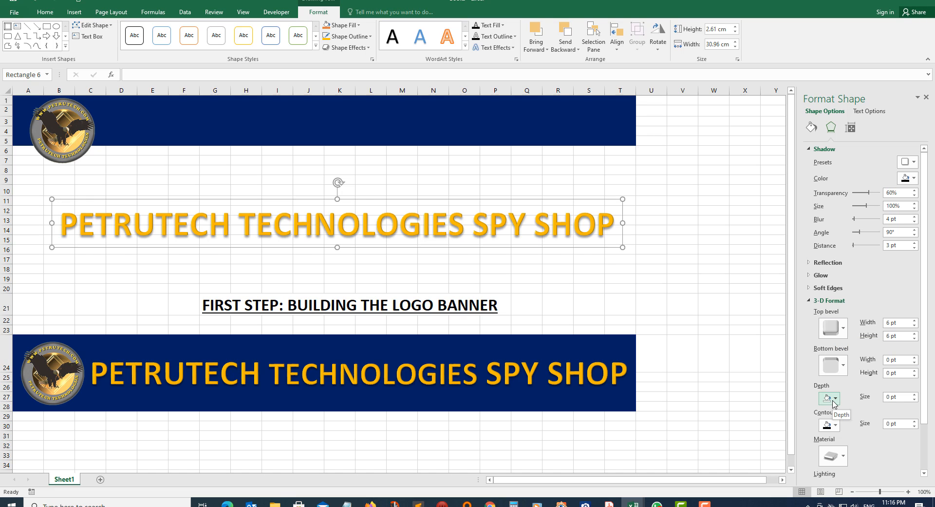
click(696, 321)
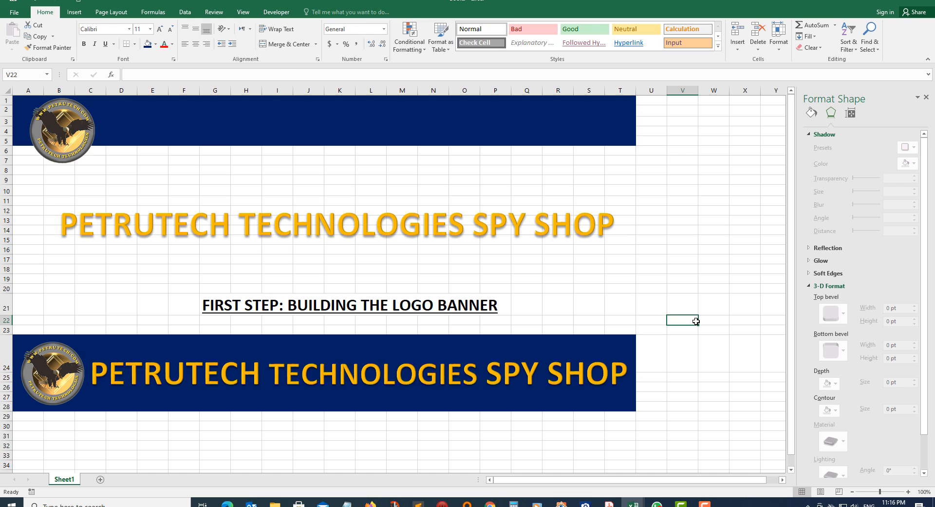
click(426, 229)
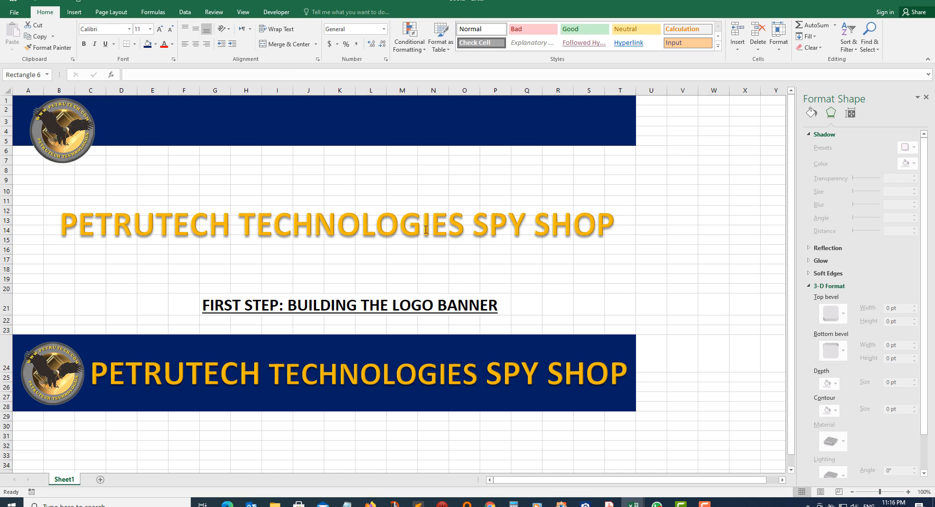
Move the title onto the top banner beside the logo and make row 3 48 pt tall.
click(270, 200)
drag(269, 180, 306, 100)
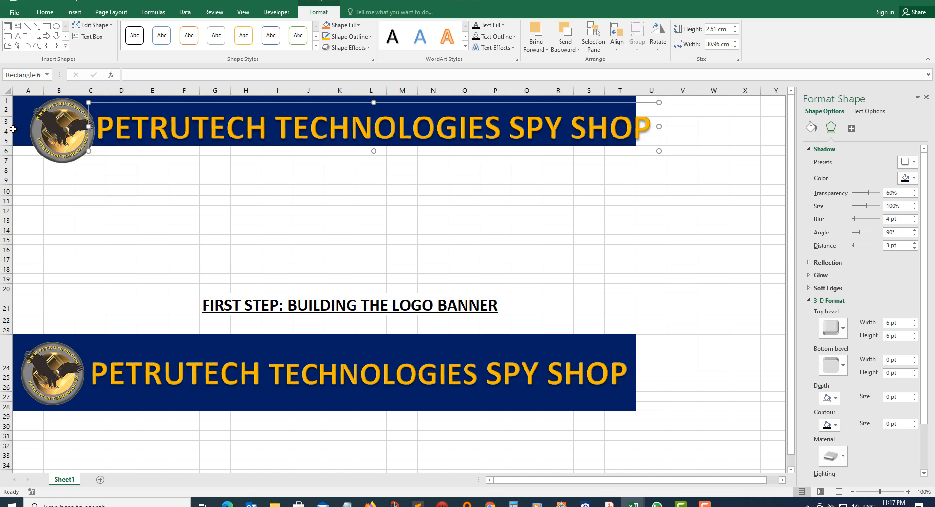
drag(6, 127, 2, 157)
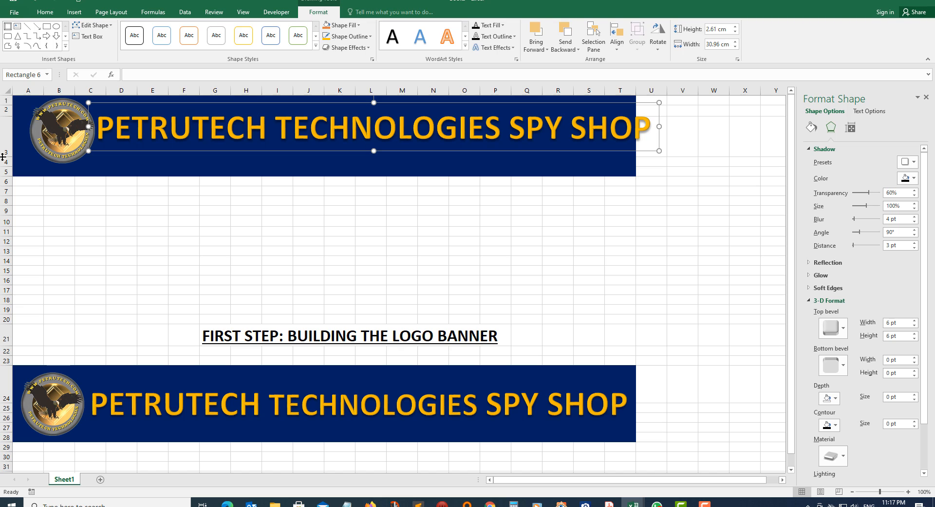
drag(3, 157, 4, 148)
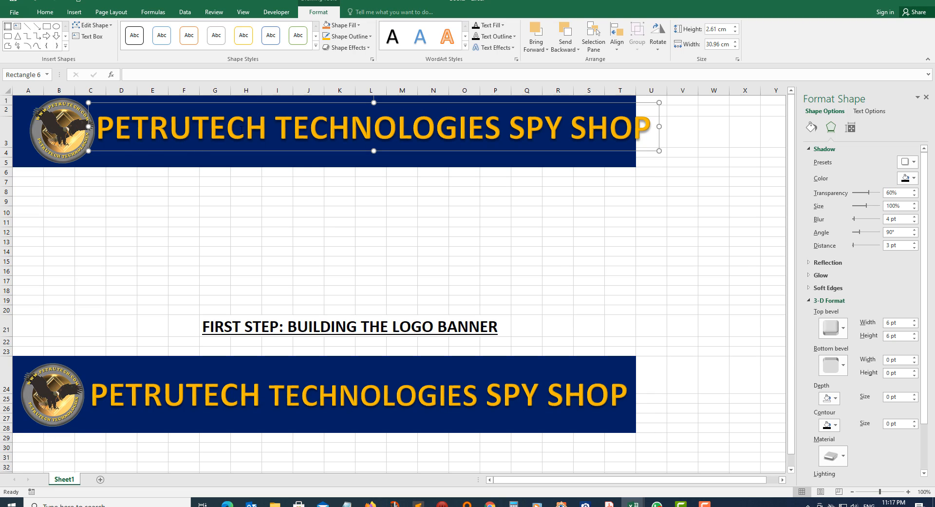
Select the entire banner title text.
click(105, 128)
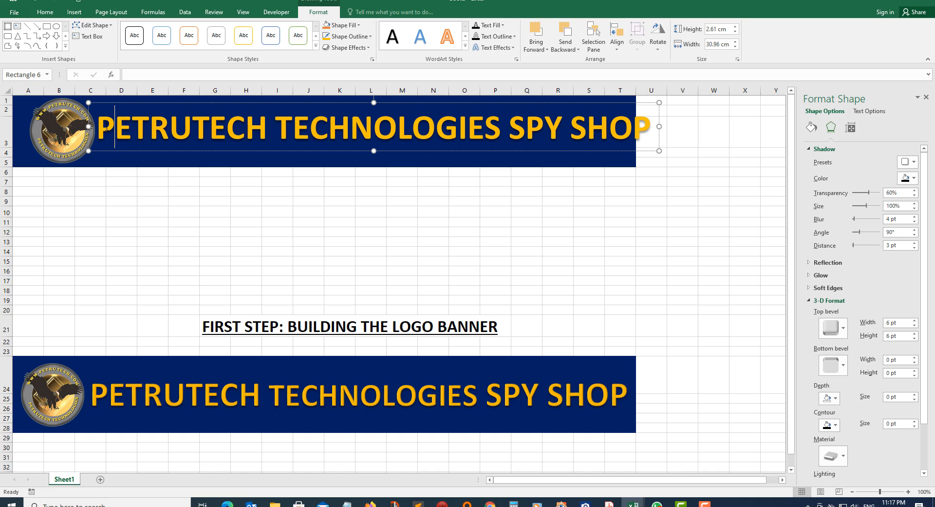
drag(101, 125, 390, 126)
drag(524, 142, 652, 139)
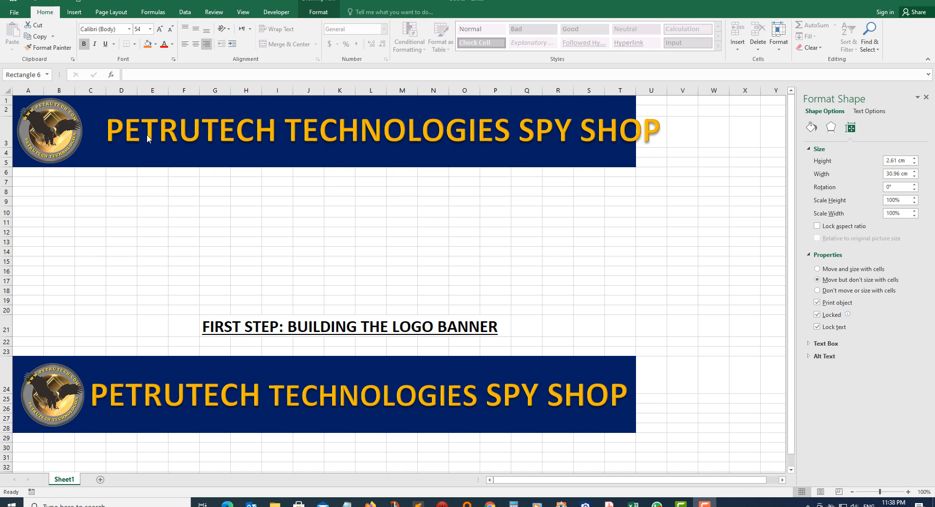
Set the banner title's font size to 50 pt.
triple_click(112, 126)
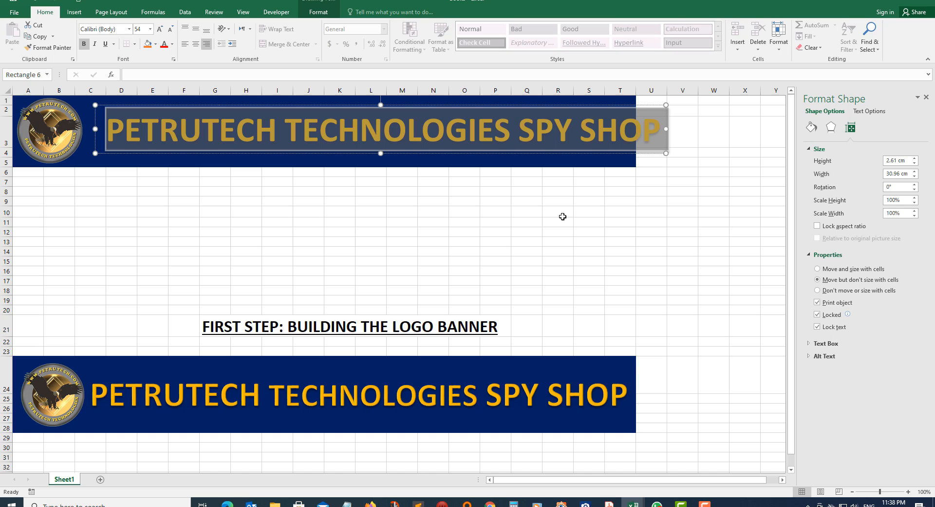
click(136, 30)
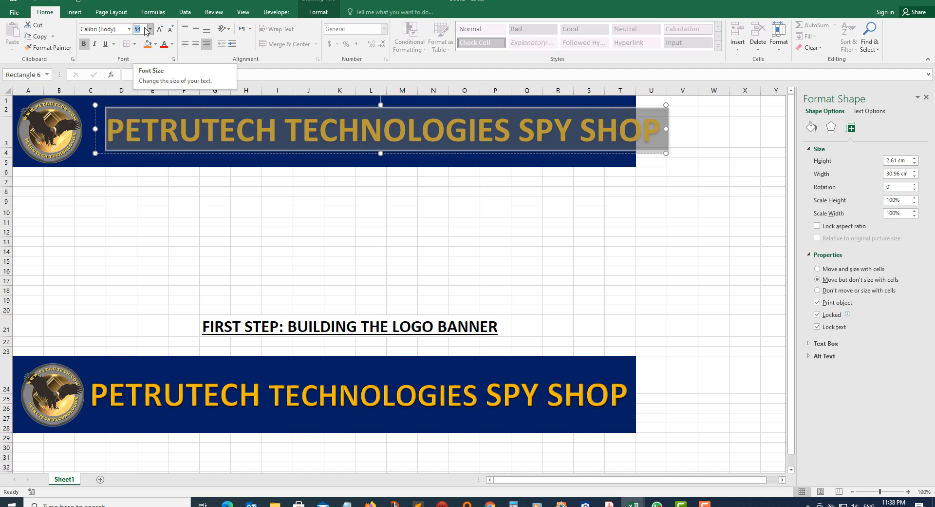
text(5)
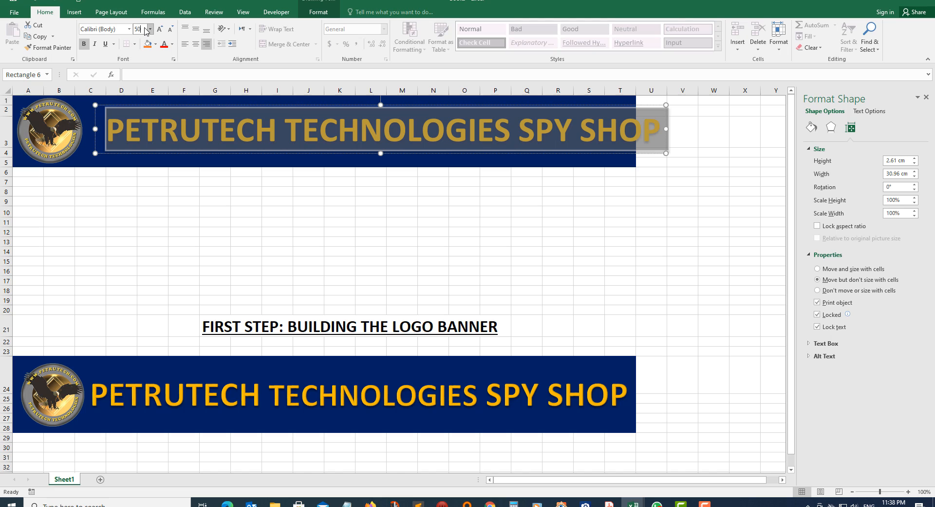
click(188, 190)
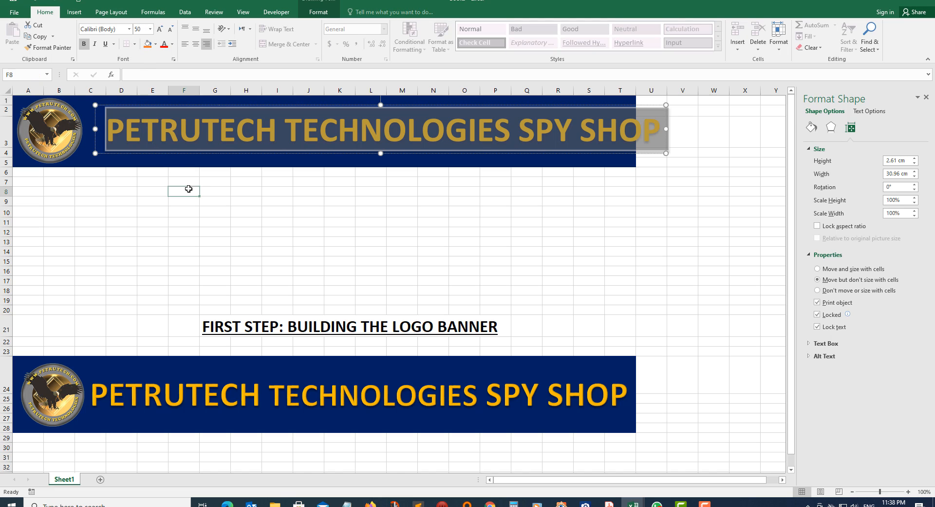
Shift the title box left so it fits inside the blue banner.
click(210, 134)
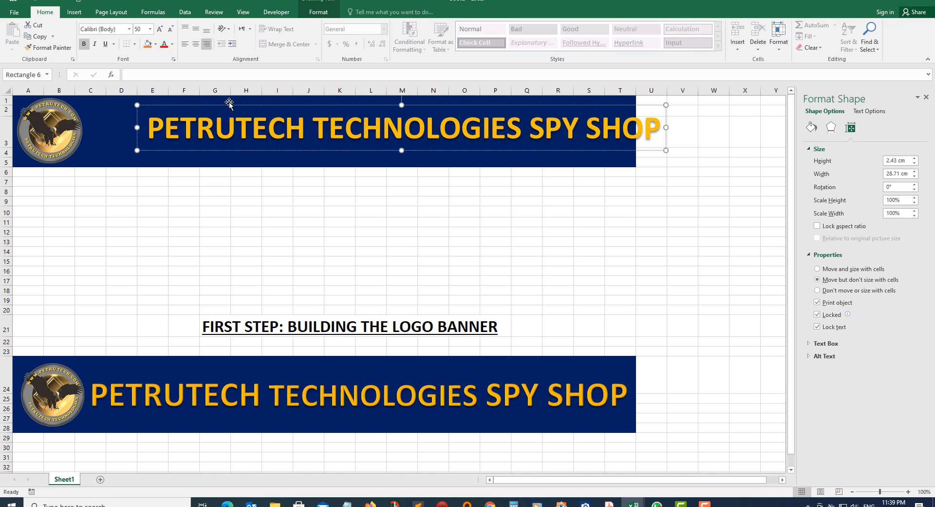
drag(223, 105, 173, 106)
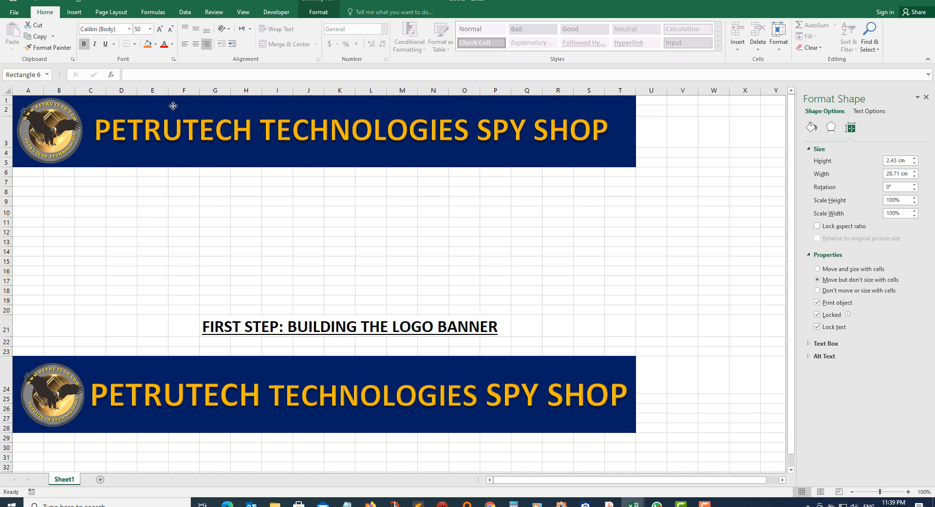
drag(173, 106, 173, 105)
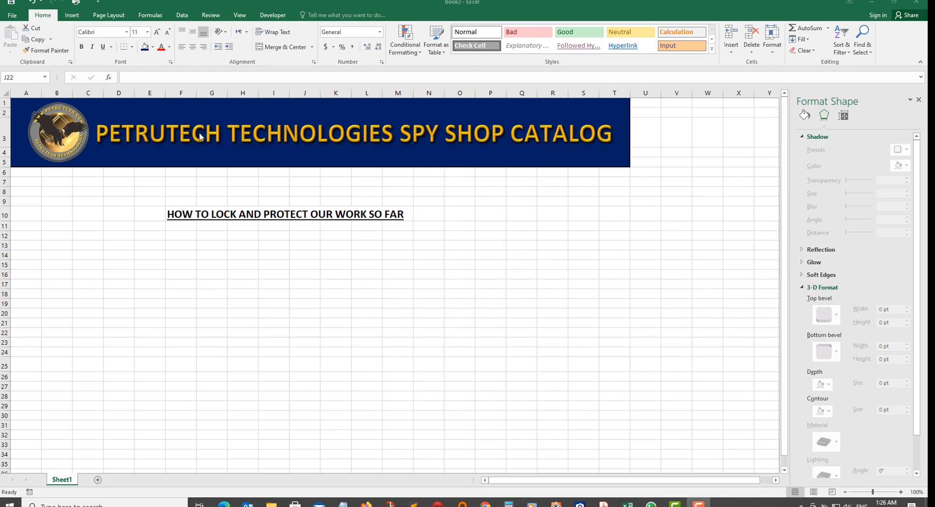
Click off the title and logo, dismiss Fill Color unused, and Select All cells.
click(199, 132)
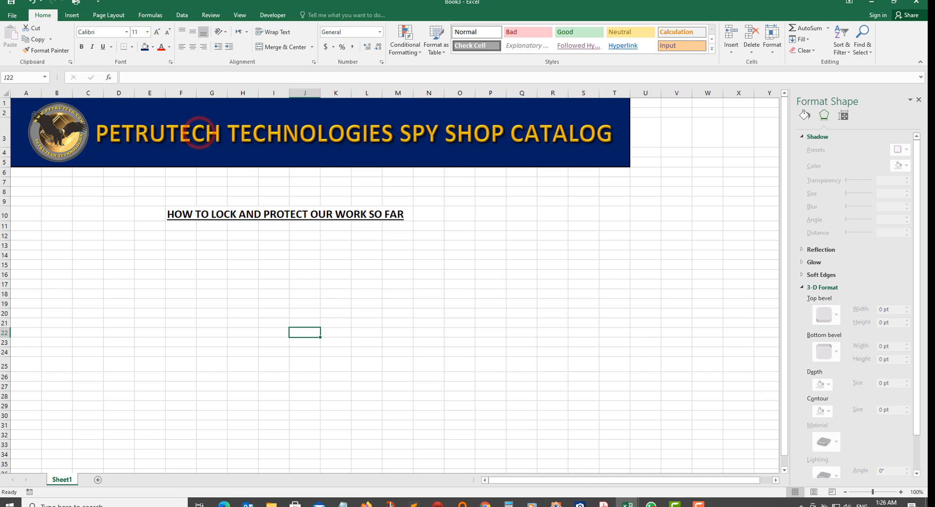
click(200, 134)
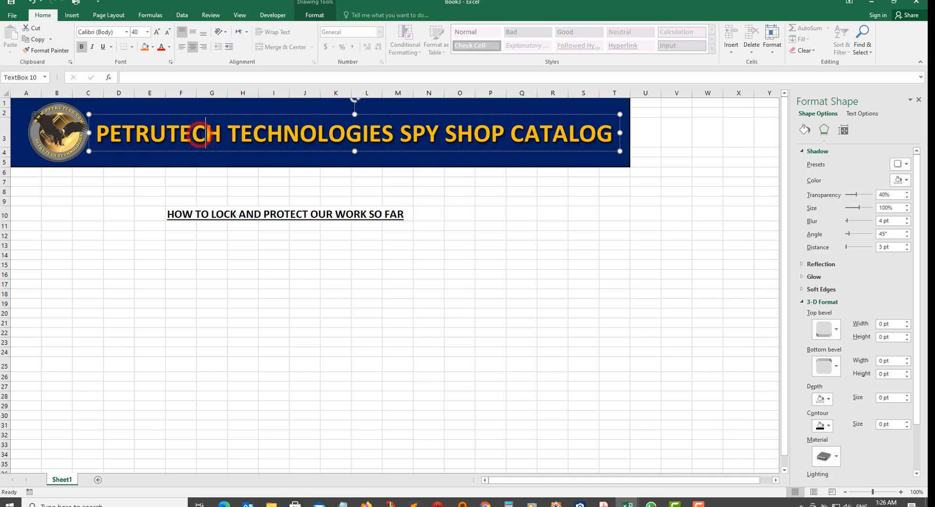
click(65, 138)
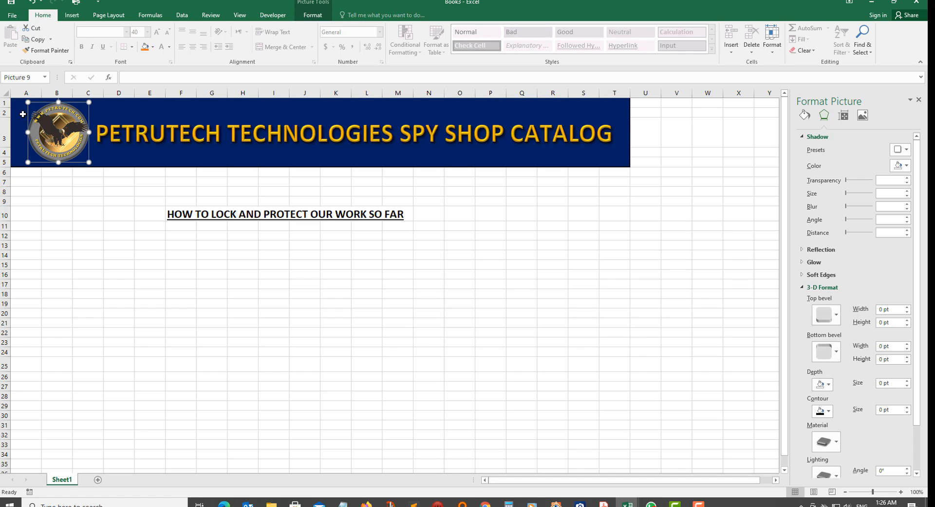
click(256, 159)
click(319, 156)
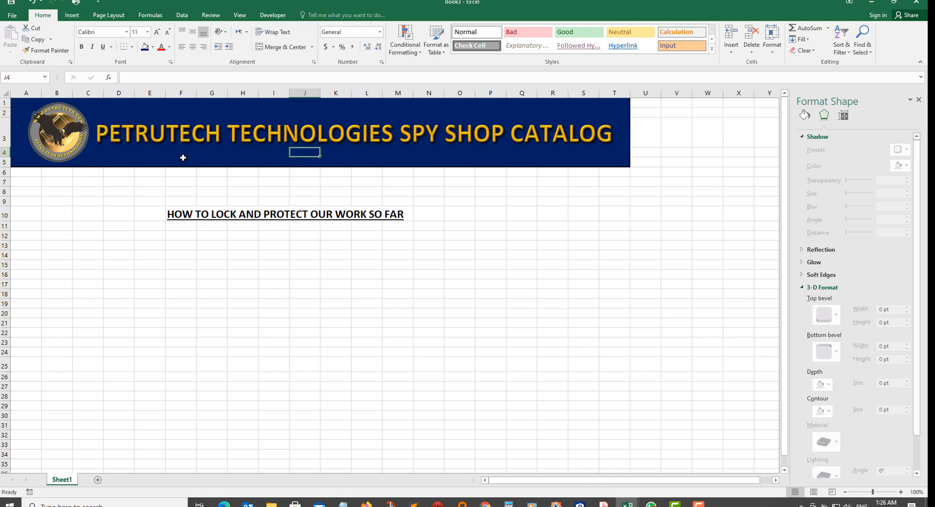
click(153, 47)
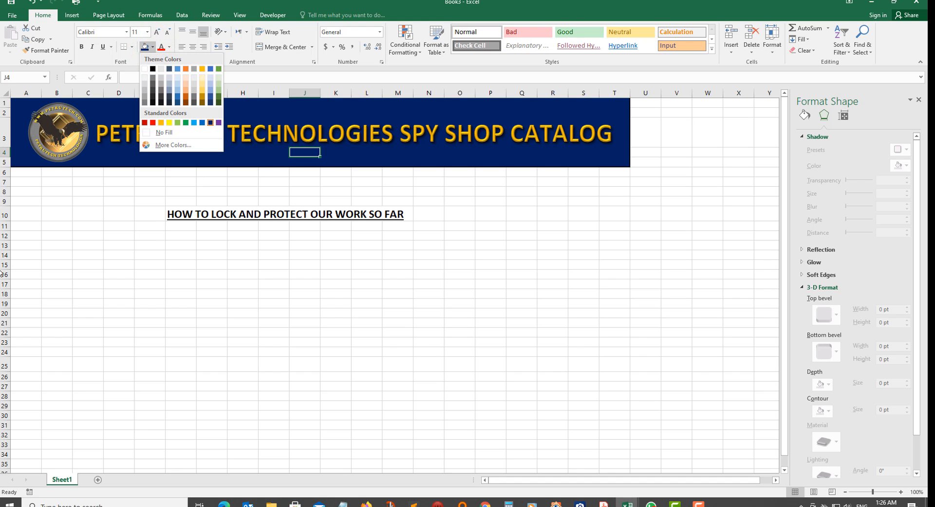
click(69, 250)
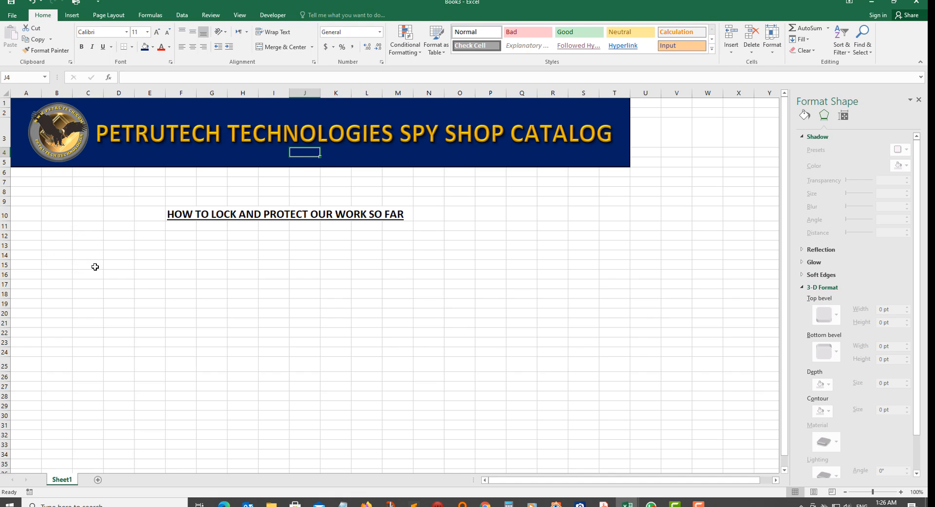
click(136, 284)
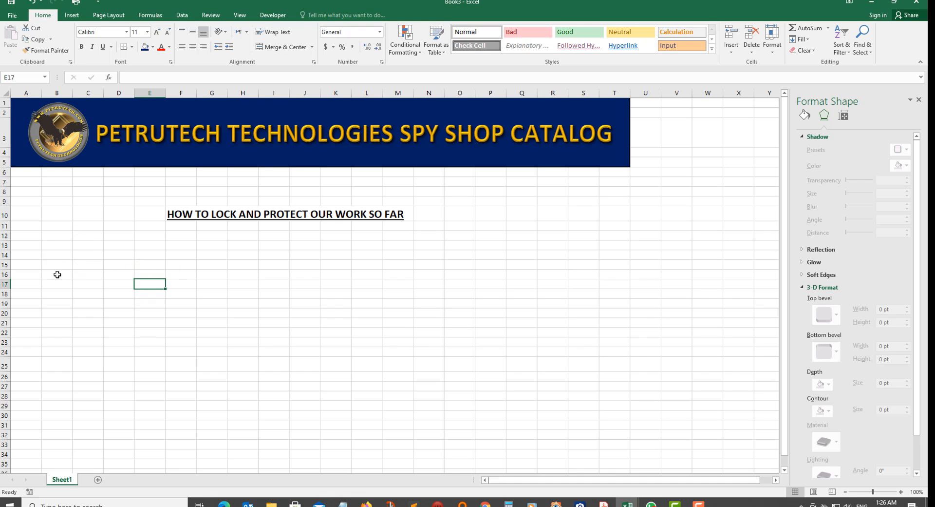
click(4, 91)
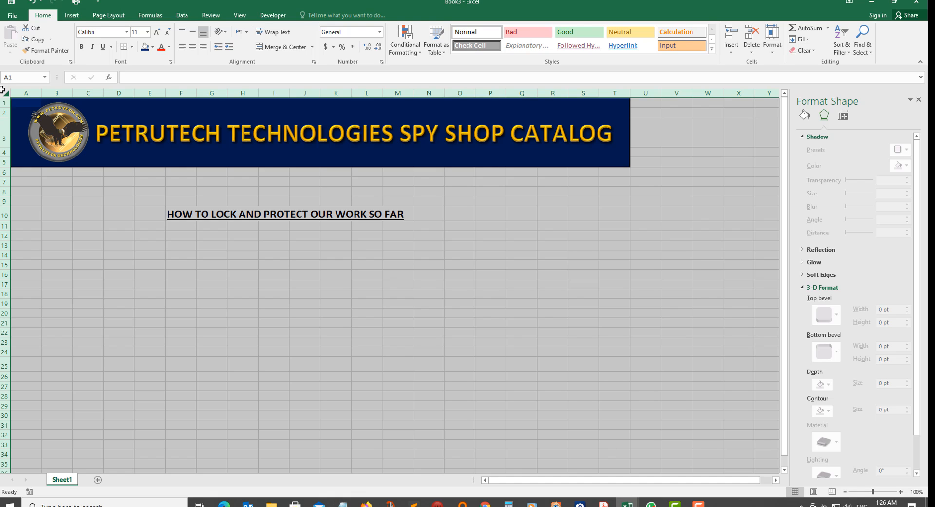
Clear the Locked protection setting for all cells, then select banner rows 1–5.
key(ctrl+1)
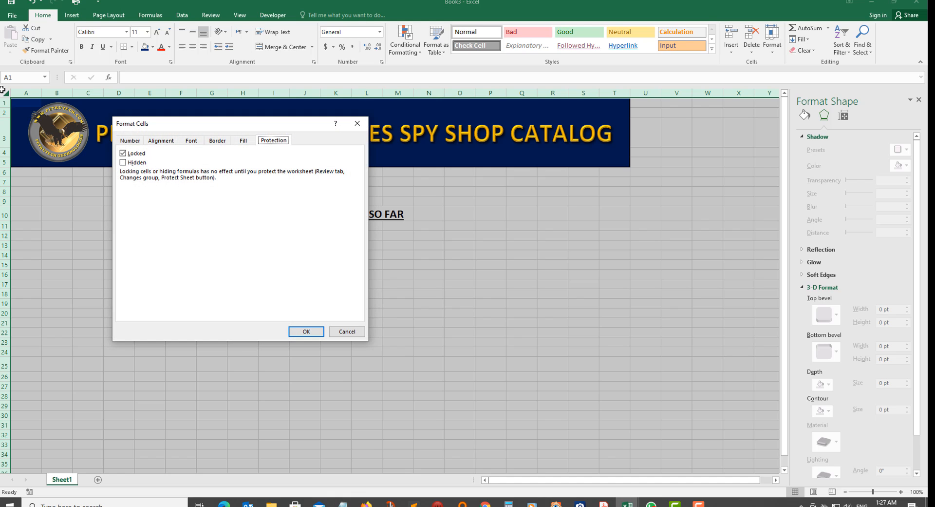
click(123, 154)
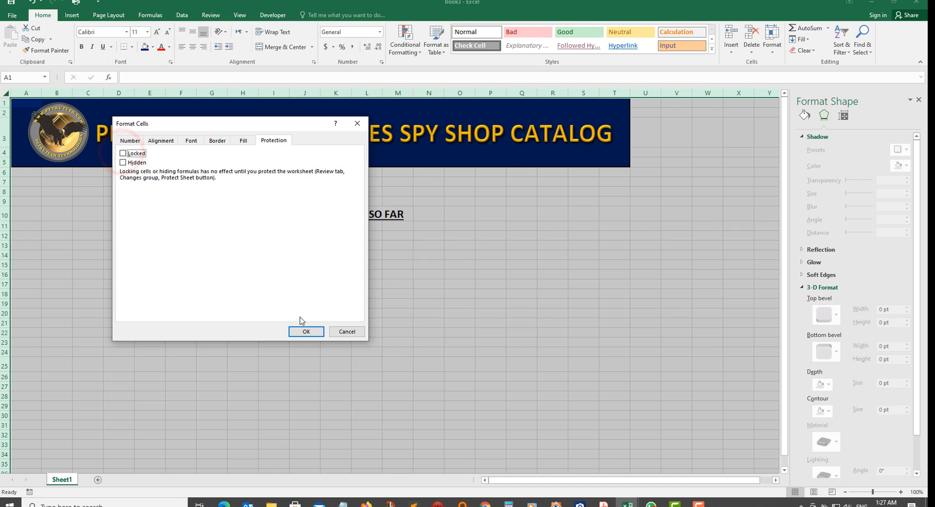
click(305, 331)
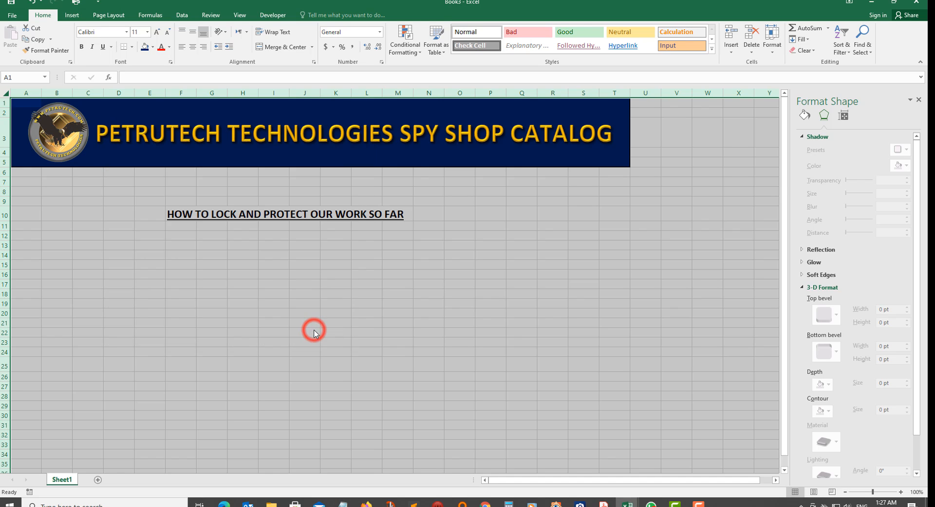
click(313, 331)
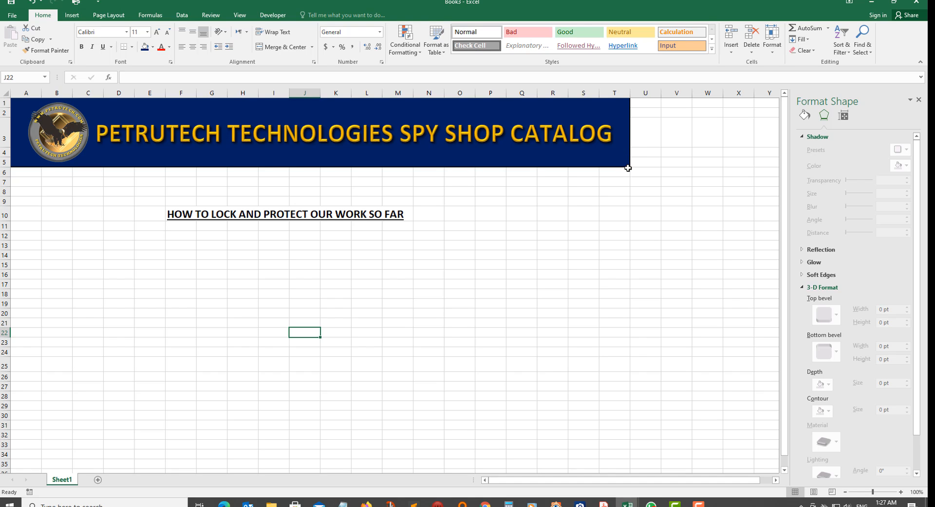
drag(629, 165, 36, 99)
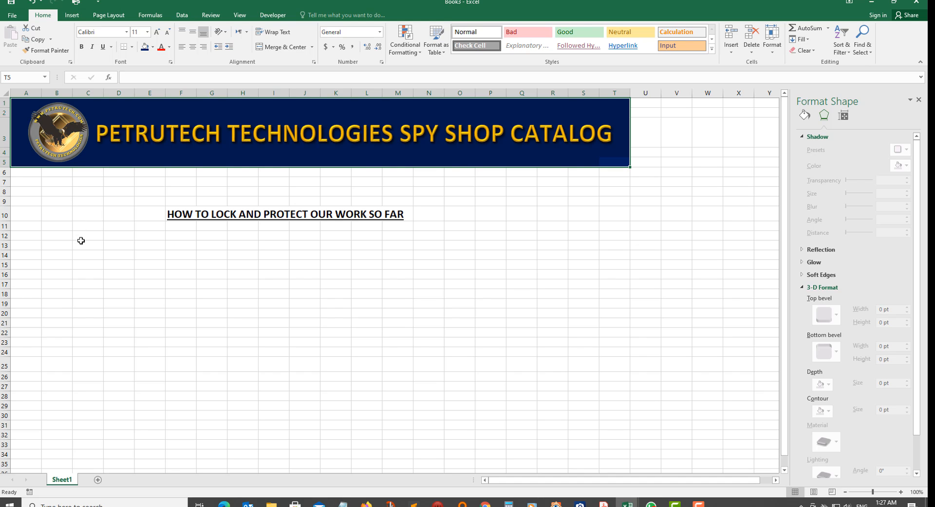
Mark the banner cells in rows 1–5 as Locked in Format Cells.
key(ctrl+1)
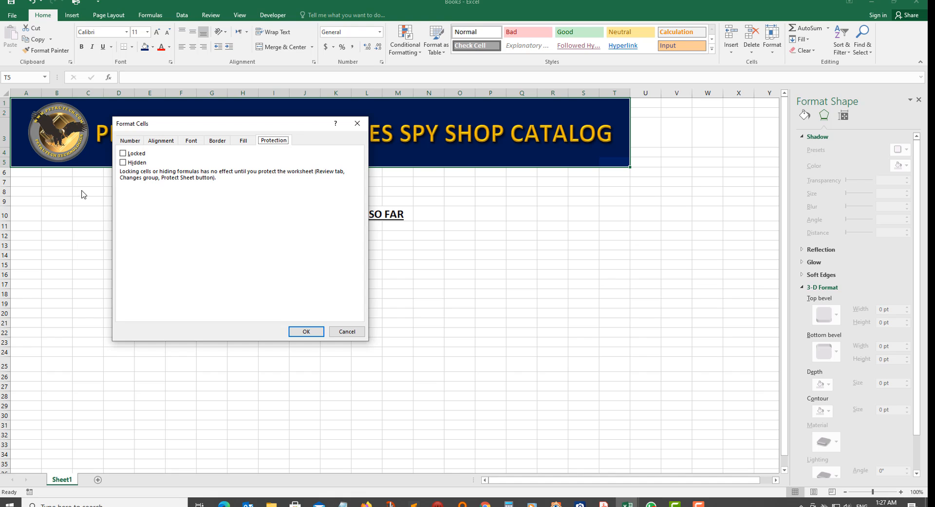
click(123, 154)
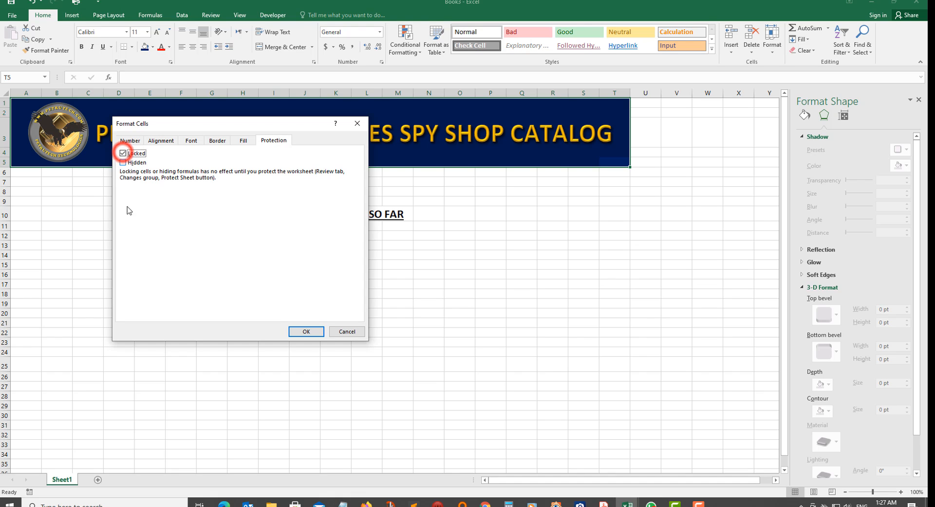
click(306, 331)
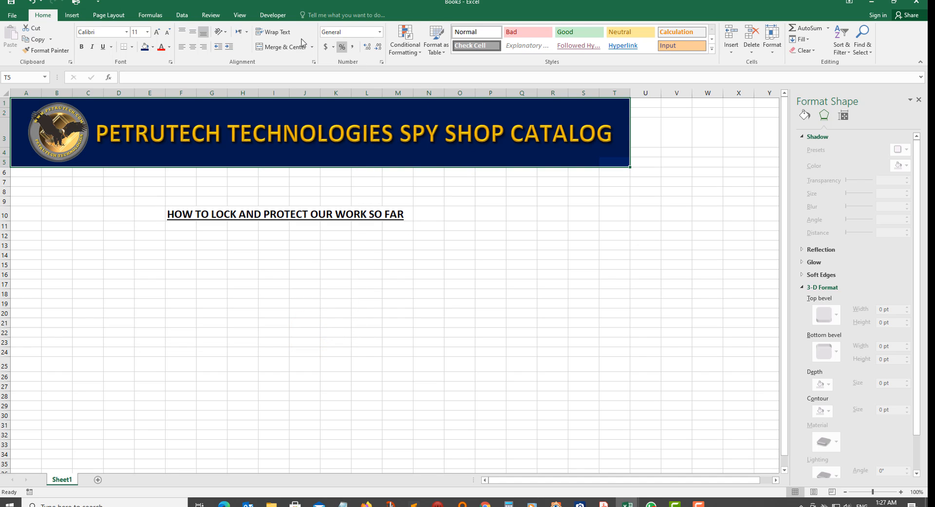
Protect Sheet1 from the Review tab without a password.
click(210, 15)
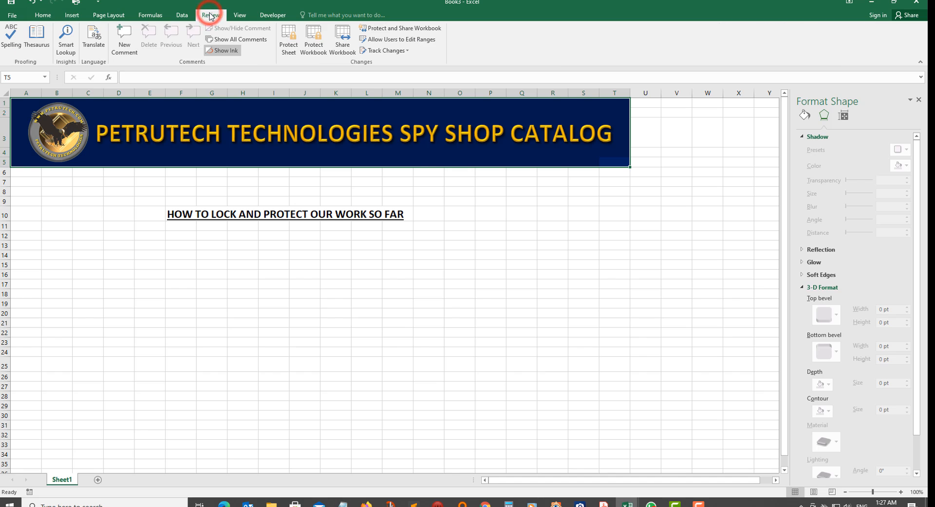
click(289, 44)
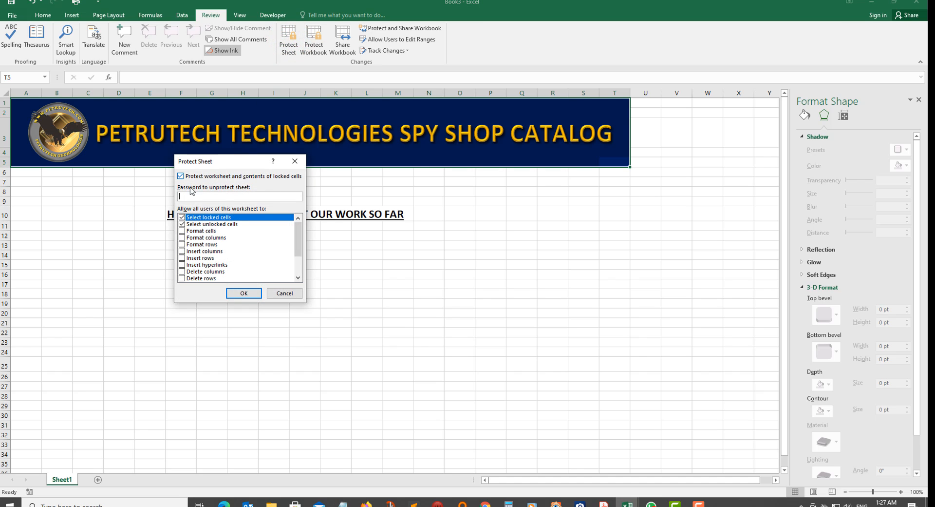
click(180, 176)
click(244, 293)
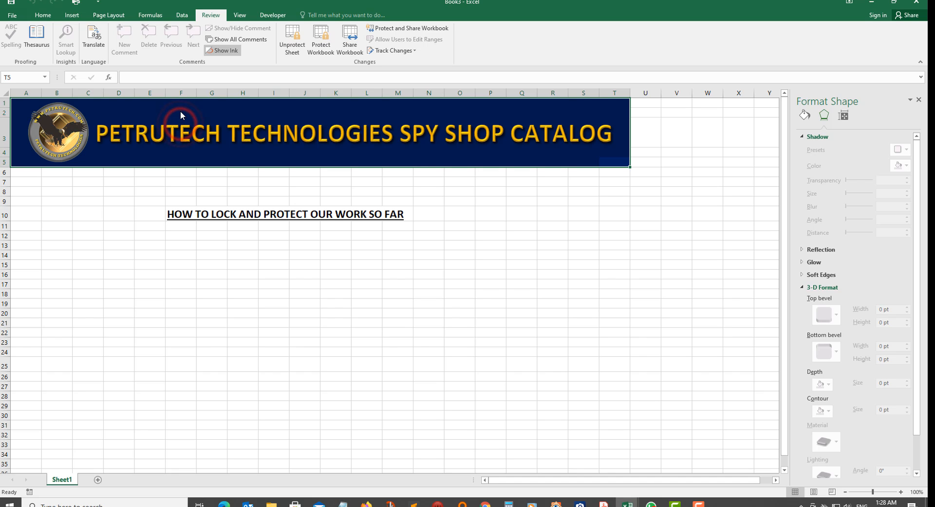
Try selecting the banner, logo and banner corner to confirm they are protected.
click(102, 130)
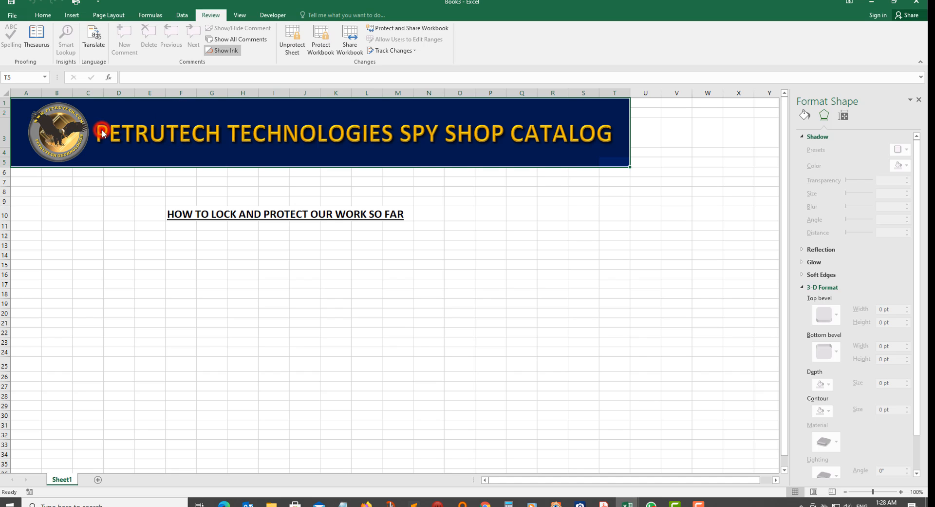
click(60, 116)
click(185, 115)
click(337, 116)
click(612, 157)
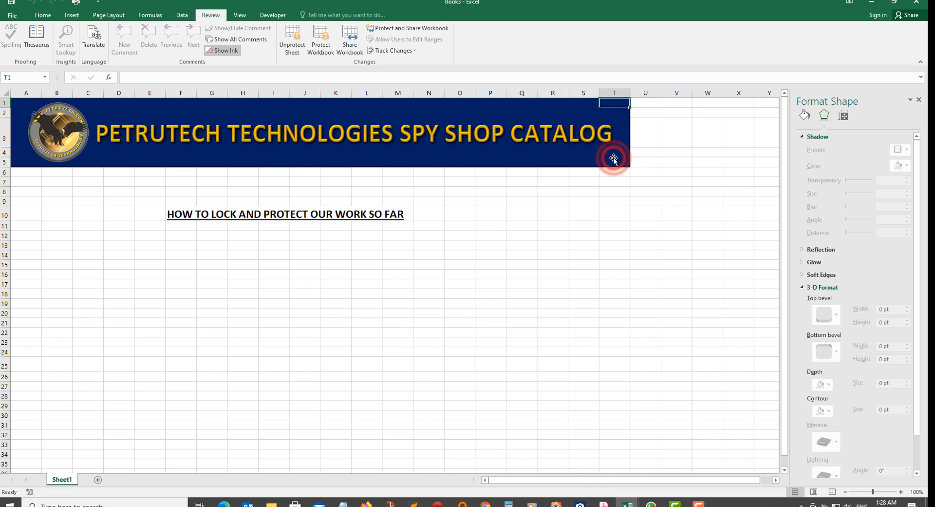
click(614, 160)
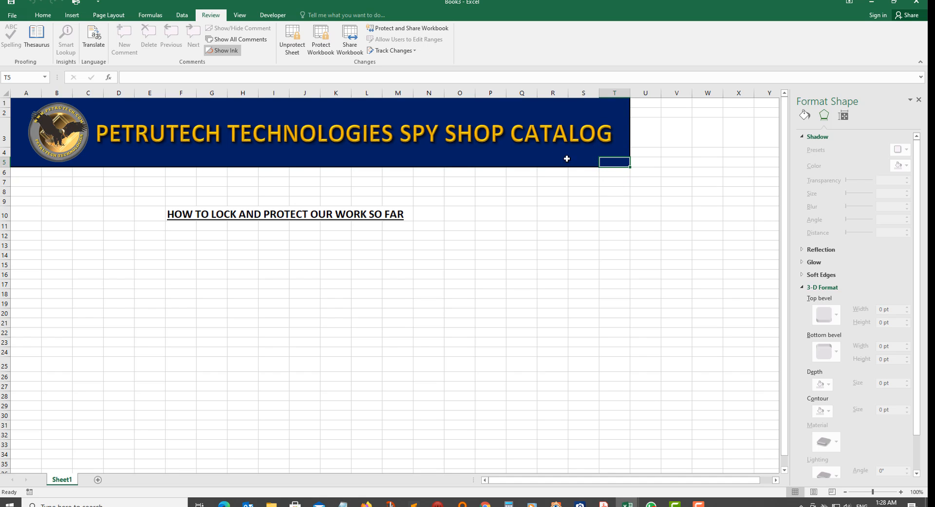
click(625, 165)
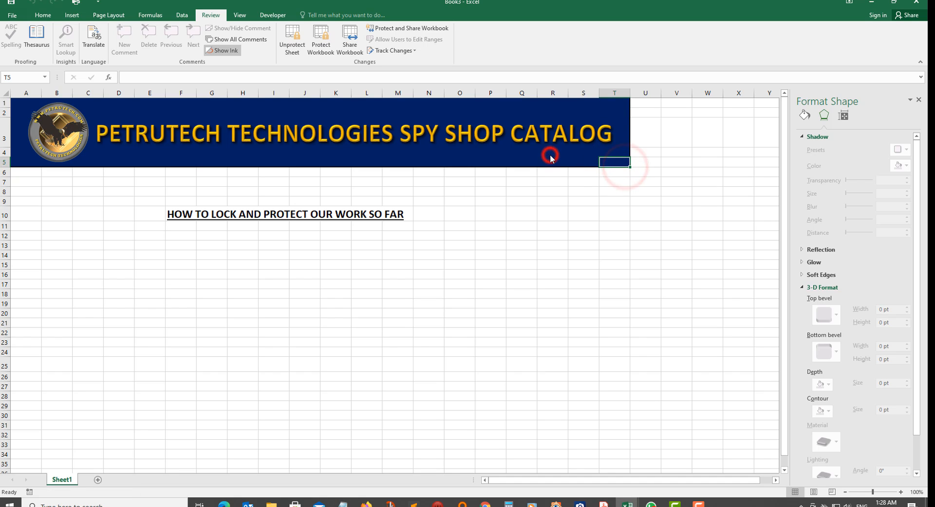
click(550, 155)
click(513, 158)
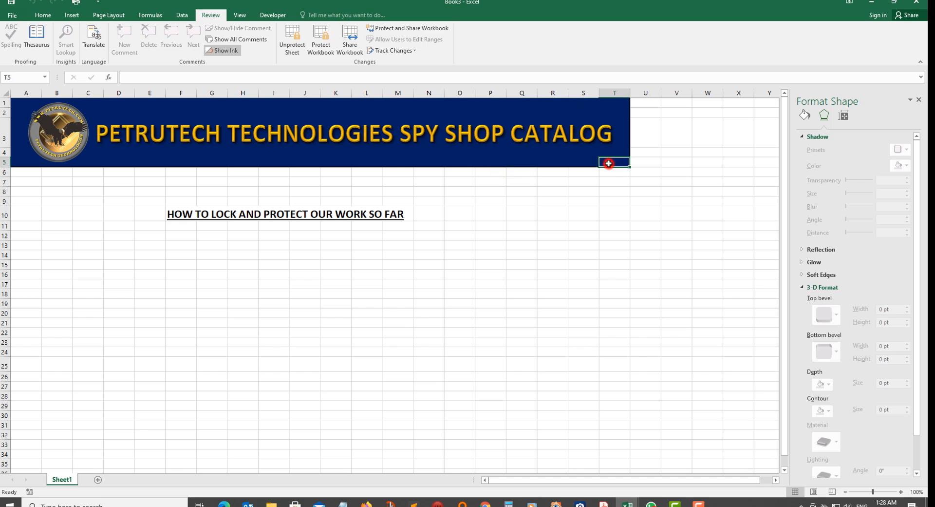
click(609, 163)
Enter QQ in unlocked cell P10 to confirm it is still editable.
click(417, 132)
click(486, 211)
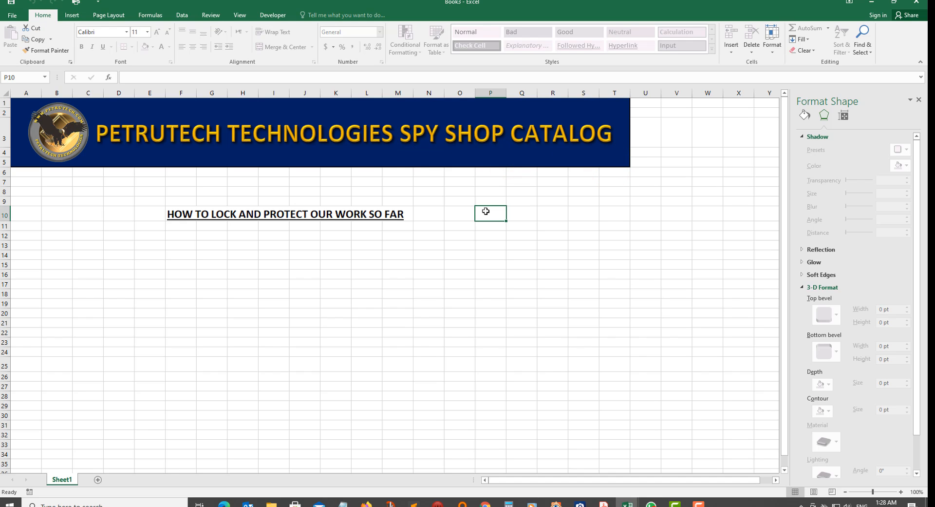
text(QQ)
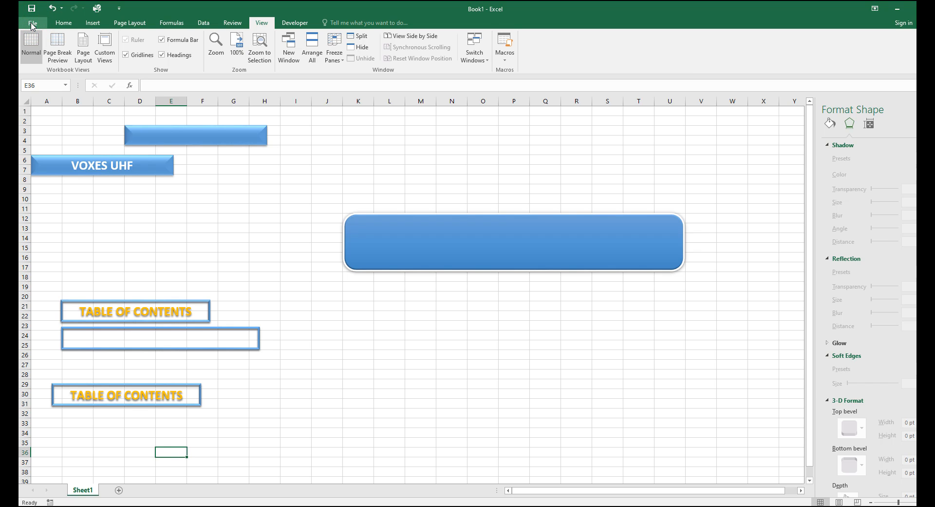
Set Excel's ruler units to Millimeters under Options > Advanced.
click(32, 23)
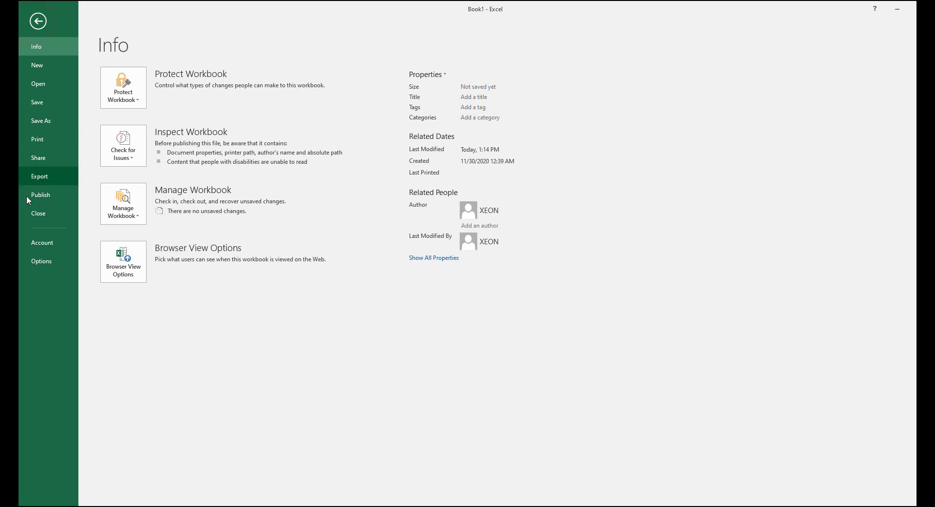
click(41, 260)
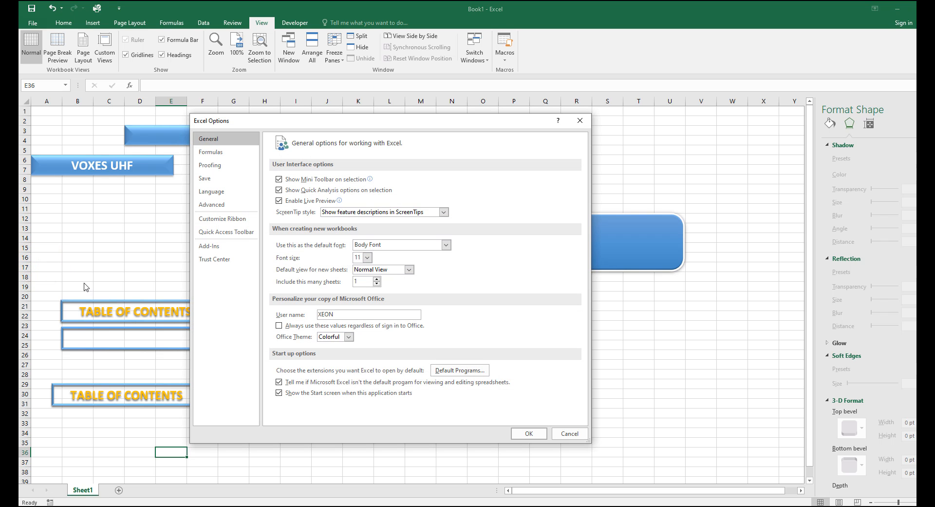
click(230, 207)
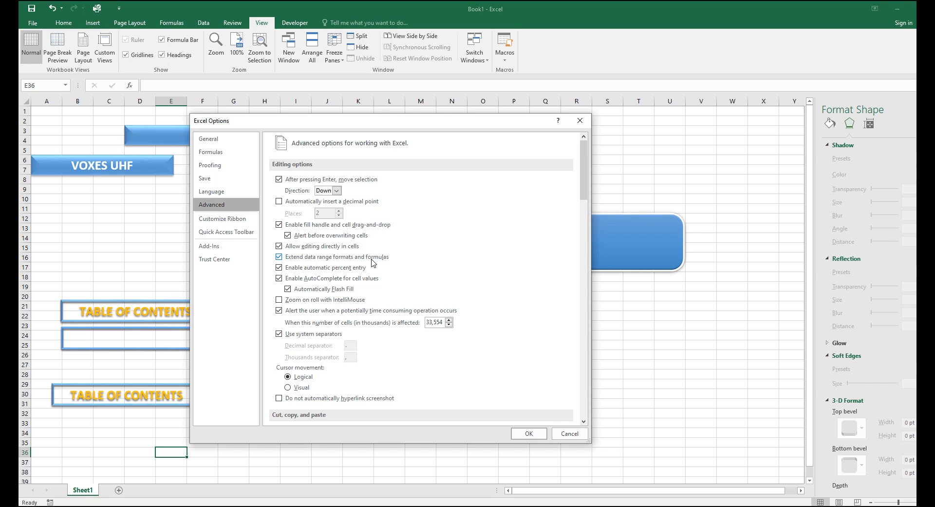
scroll(373, 263, down, 4)
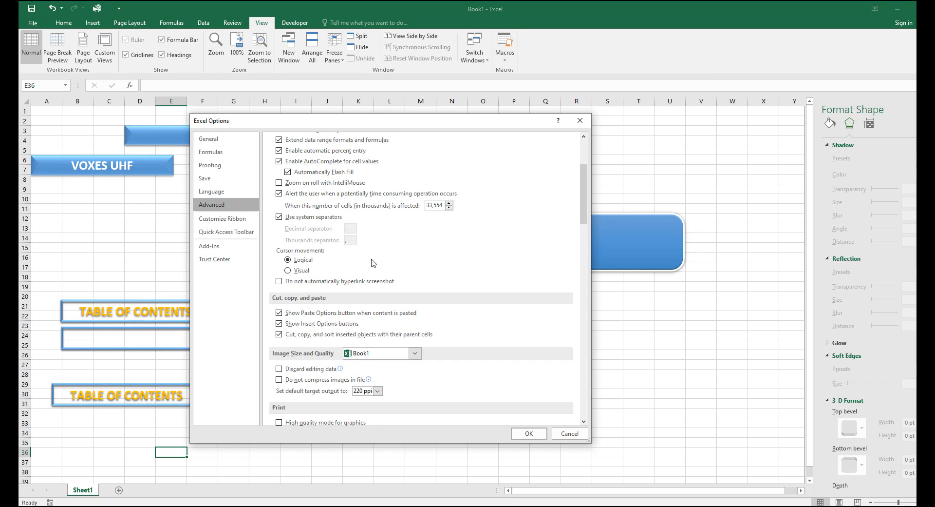
scroll(373, 263, down, 3)
scroll(372, 263, down, 4)
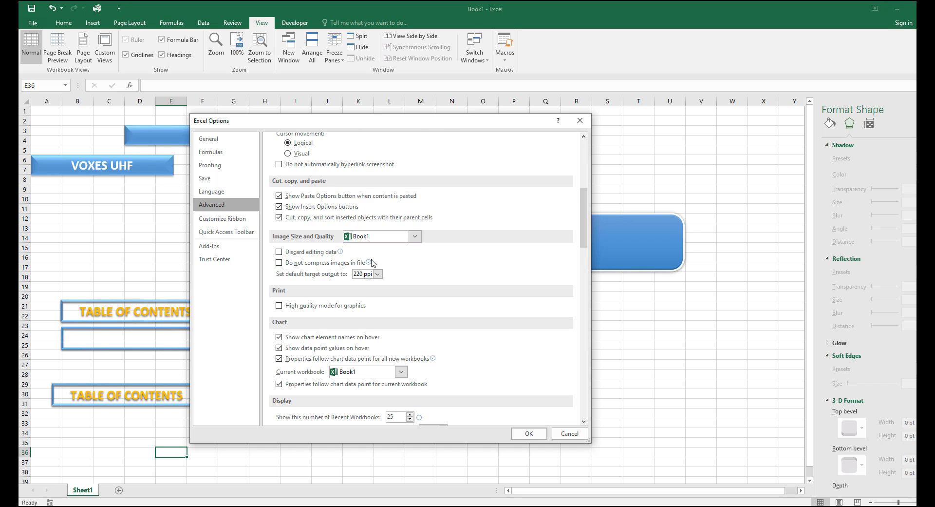
scroll(372, 263, down, 2)
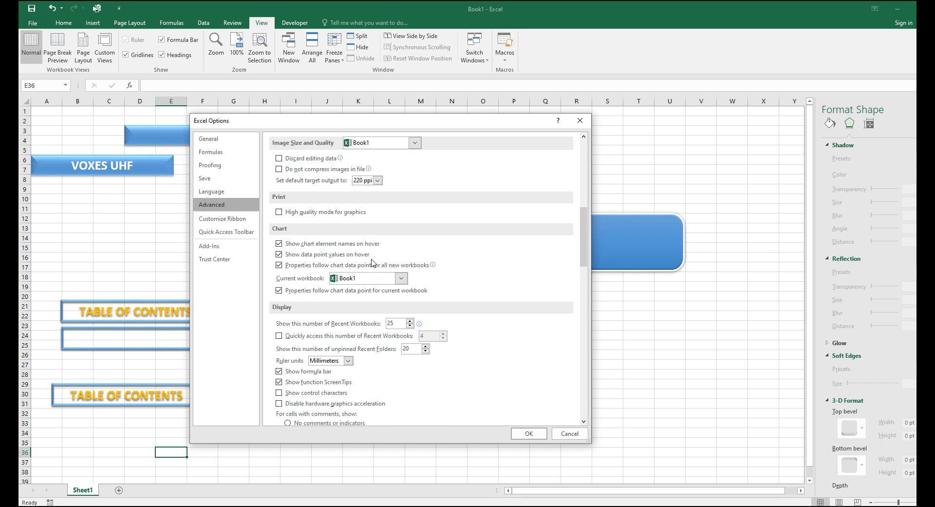
scroll(373, 263, down, 3)
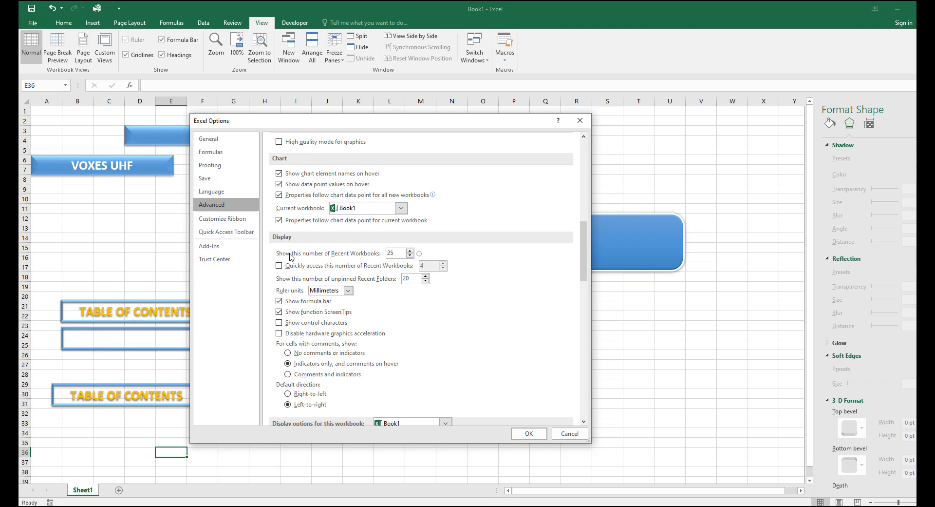
click(297, 239)
click(348, 291)
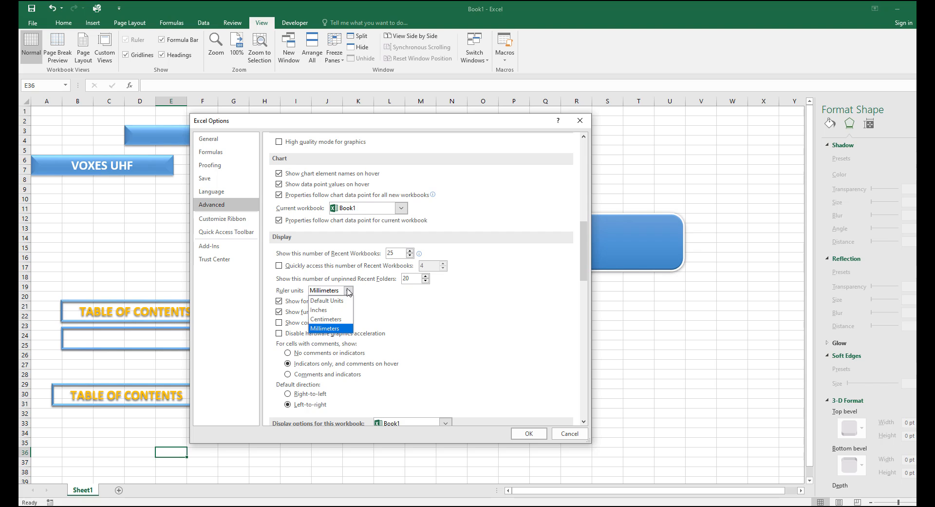
click(348, 291)
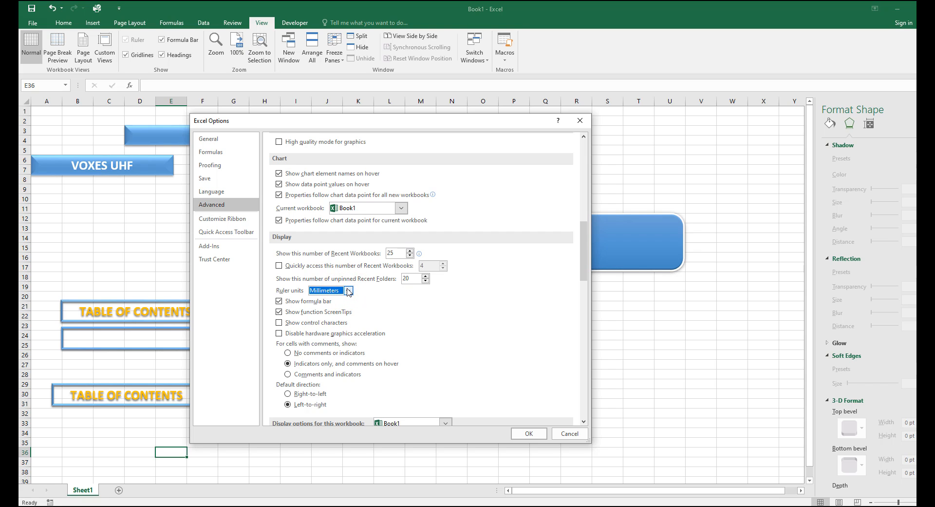
click(523, 434)
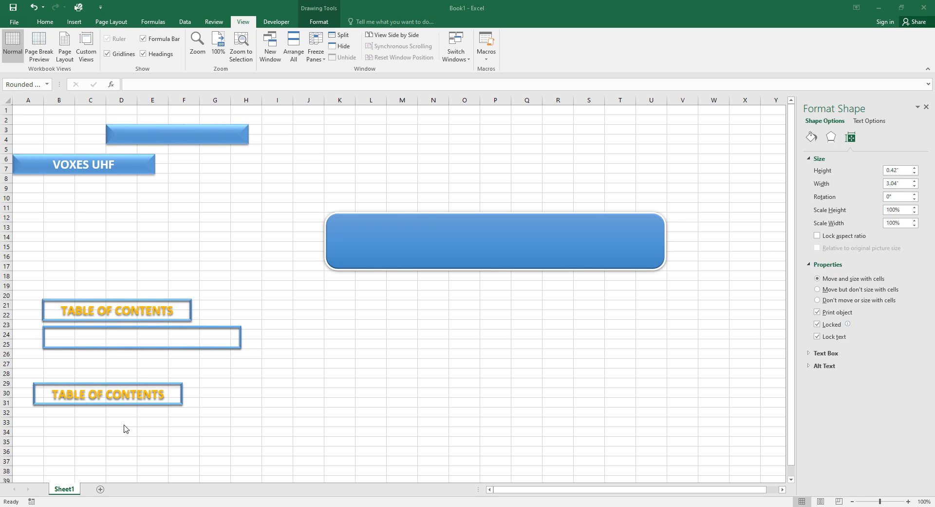
Add a new worksheet and copy the top blue button from Sheet1.
click(99, 489)
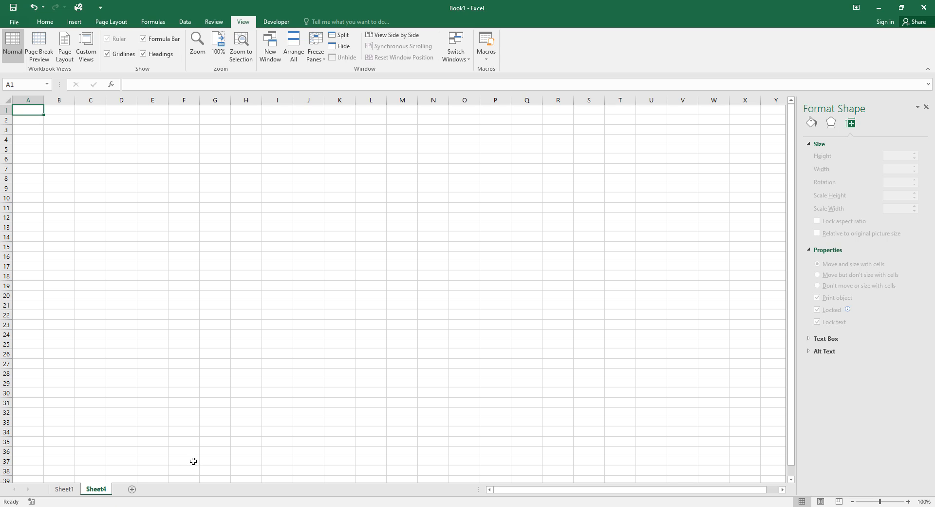
click(65, 489)
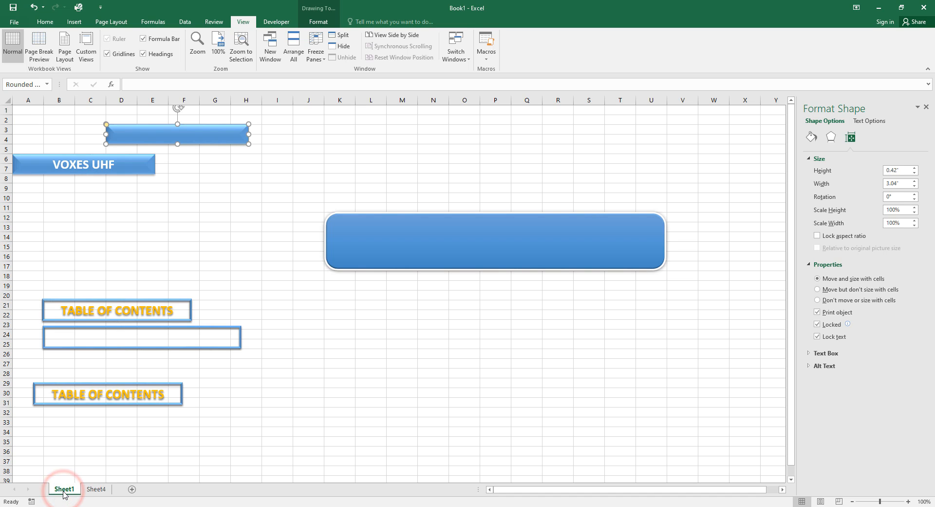
right_click(181, 134)
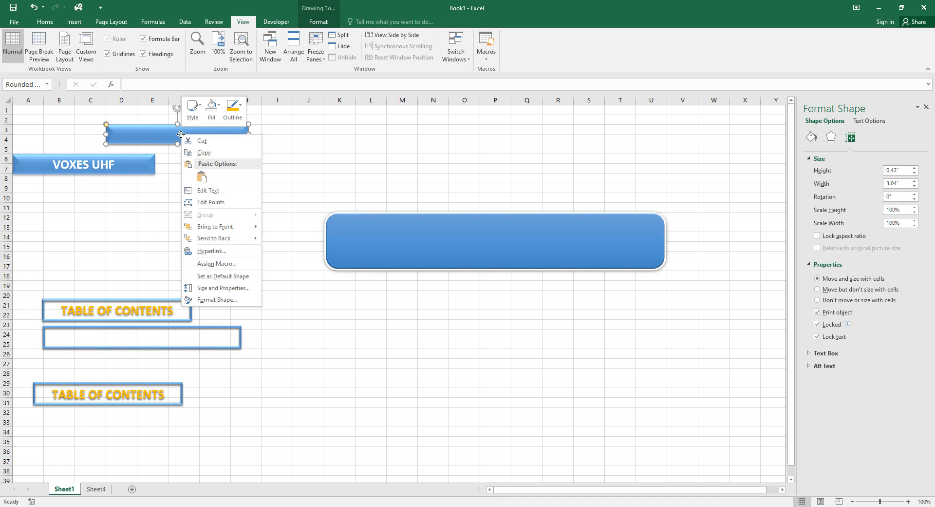
click(198, 153)
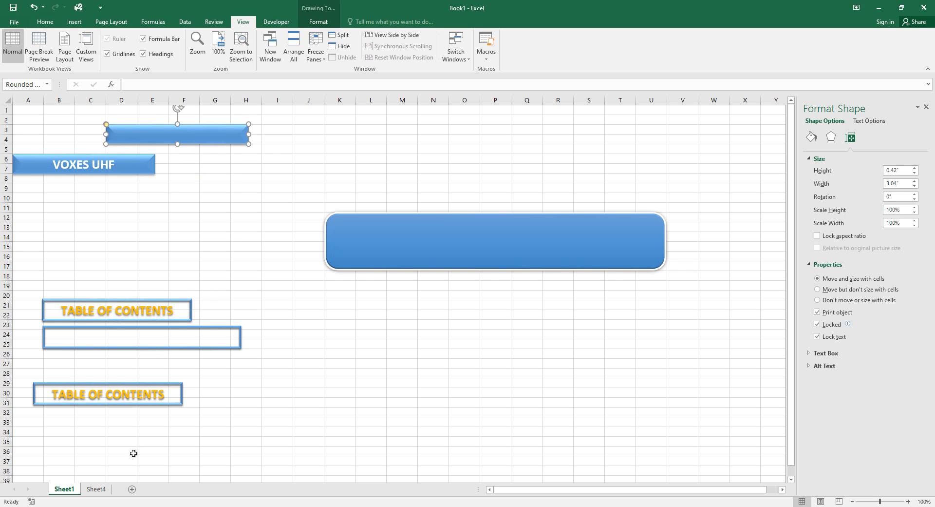
Paste the button at cell A23 on the new sheet, then open the Insert Shapes gallery.
click(99, 489)
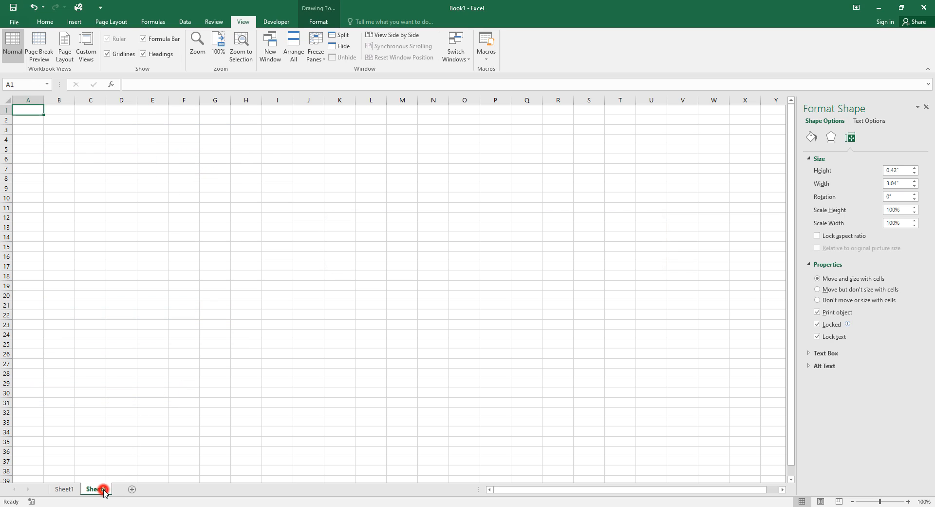
click(30, 325)
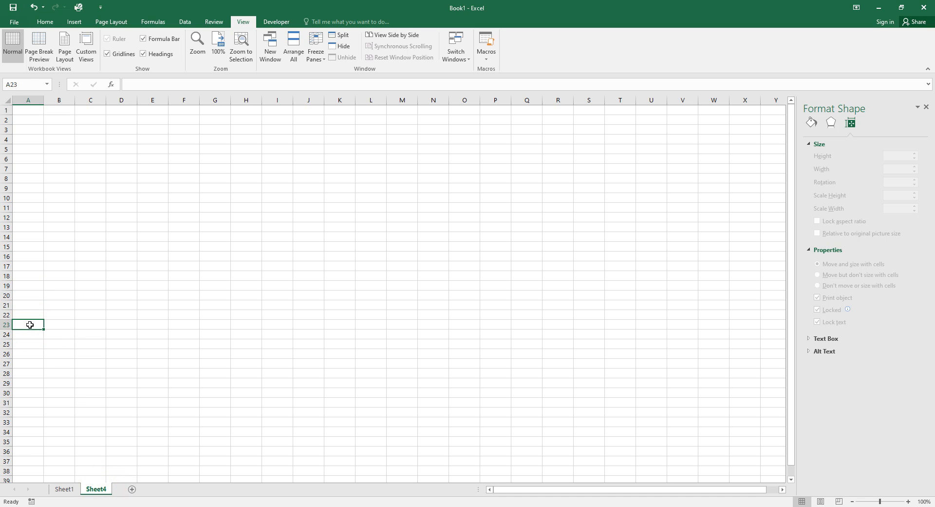
key(ctrl+v)
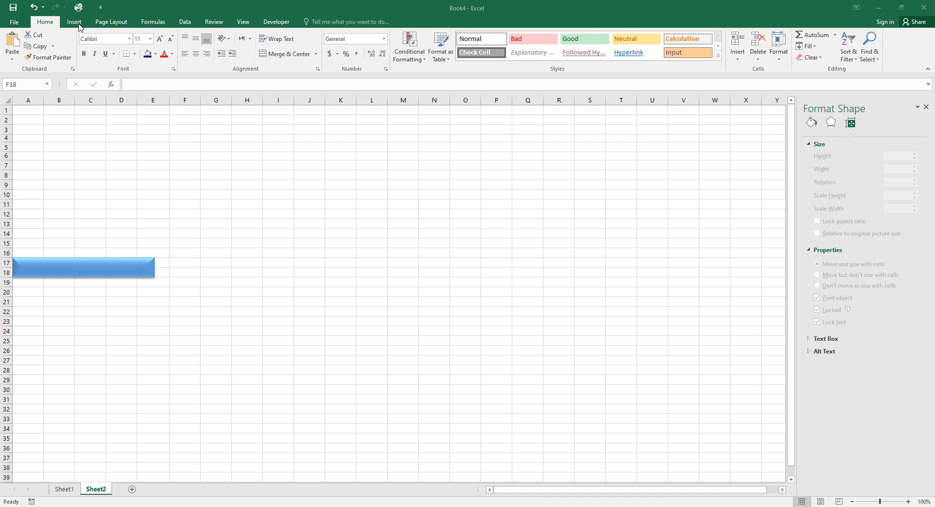
key(Escape)
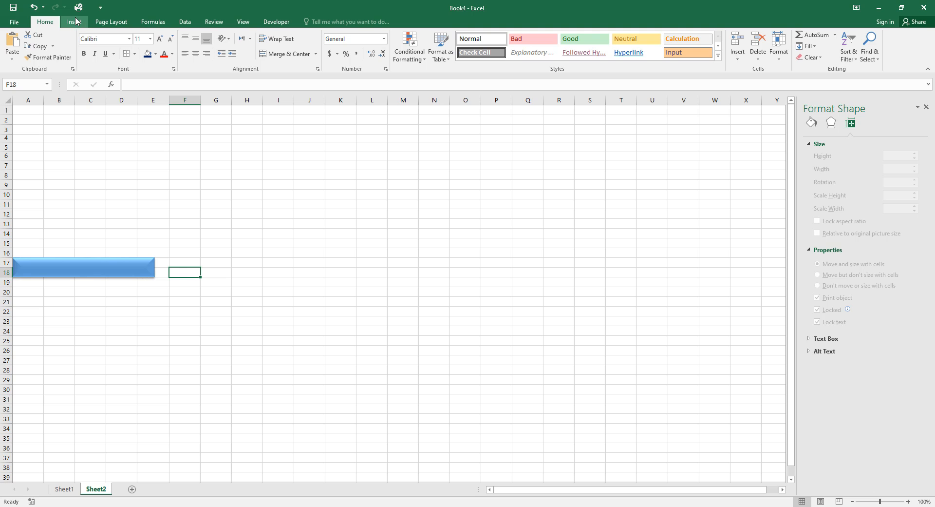
click(74, 22)
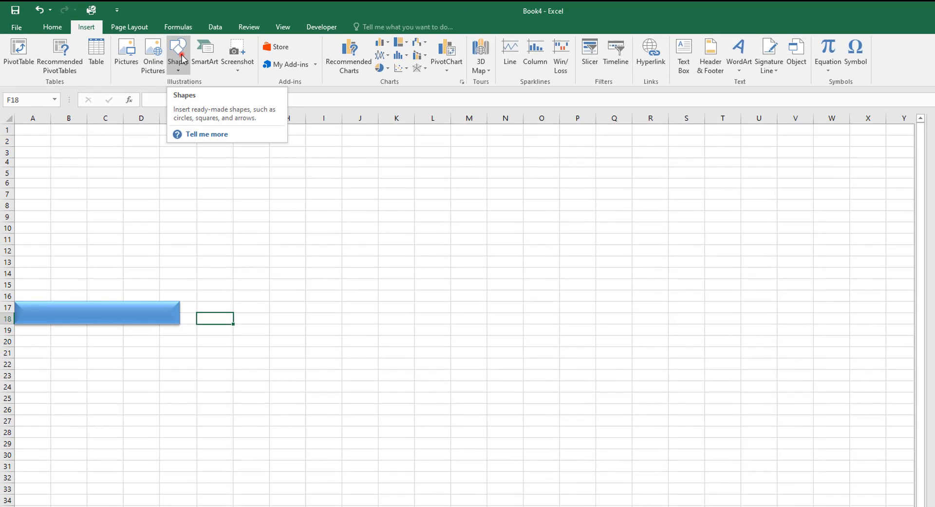
click(156, 46)
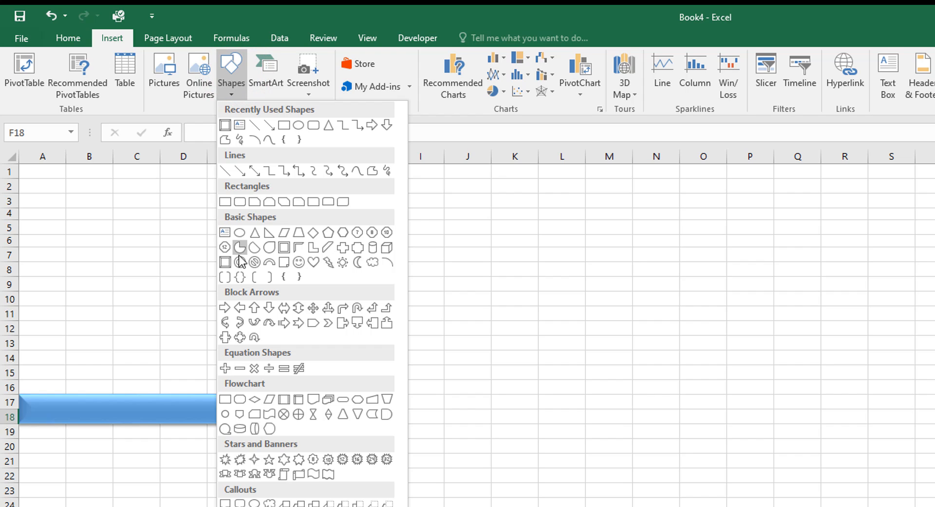
Draw a rounded rectangle across rows 7–9 and give it the blue shape style.
click(236, 200)
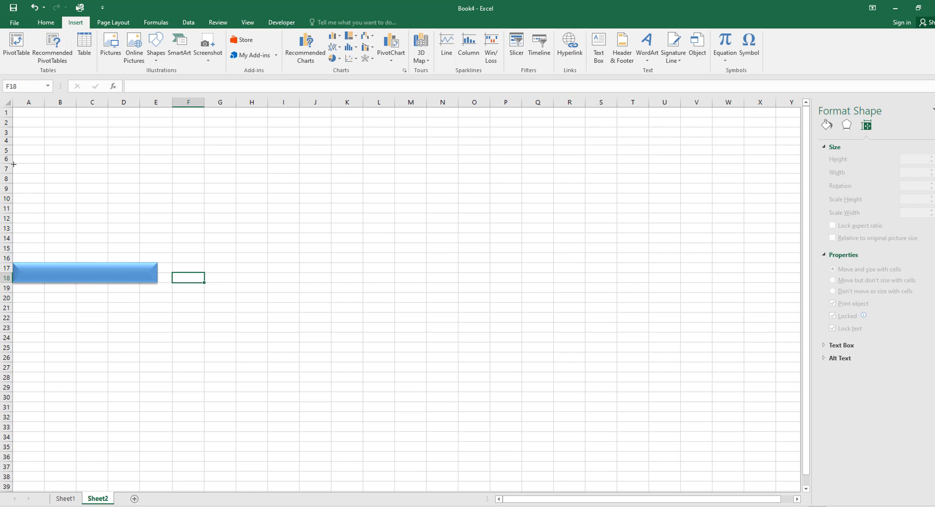
mouse_move(14, 164)
mouse_down()
mouse_move(98, 186)
mouse_move(177, 179)
mouse_move(182, 191)
mouse_up()
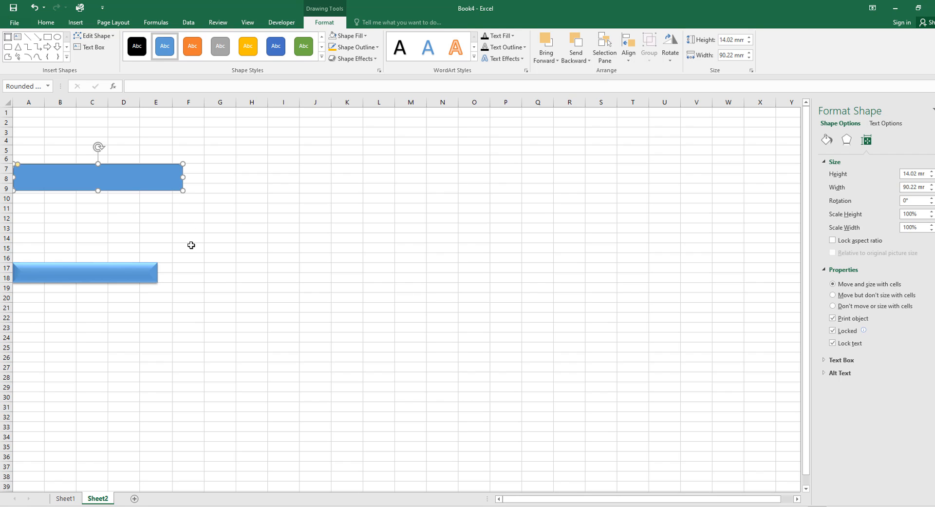
click(192, 46)
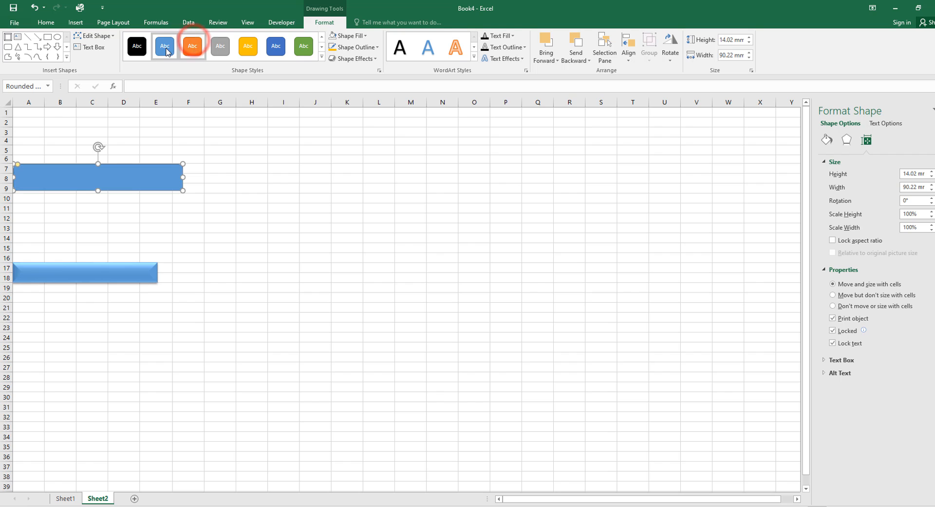
click(164, 45)
click(219, 46)
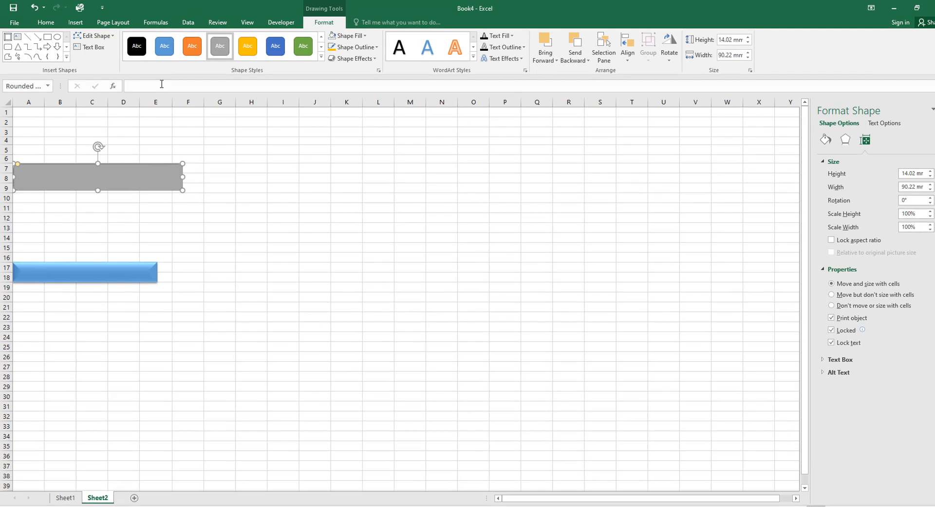
click(164, 46)
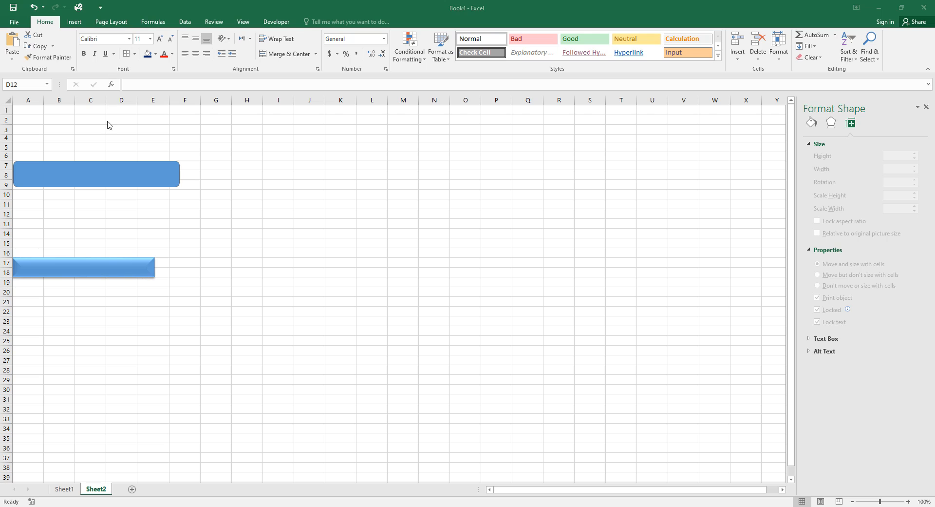
Drag the rectangle's yellow handle to change its corner rounding.
click(110, 175)
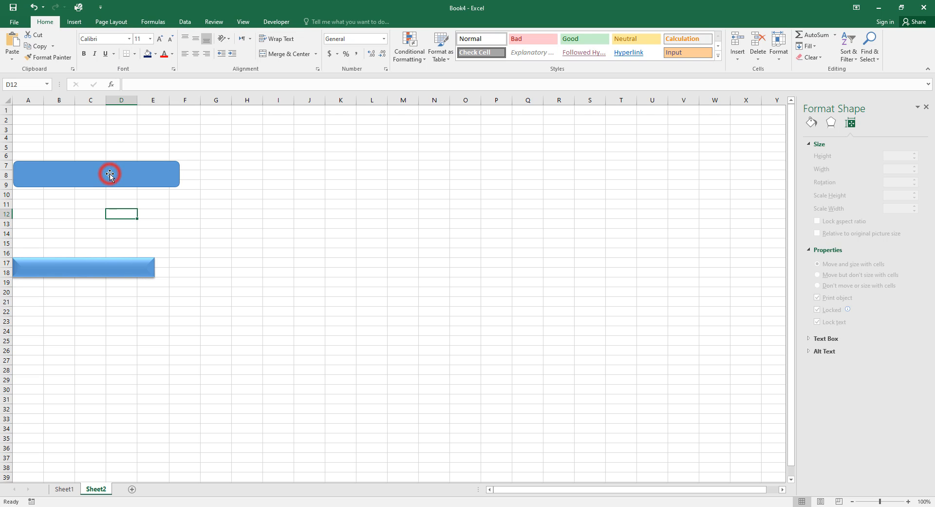
click(110, 174)
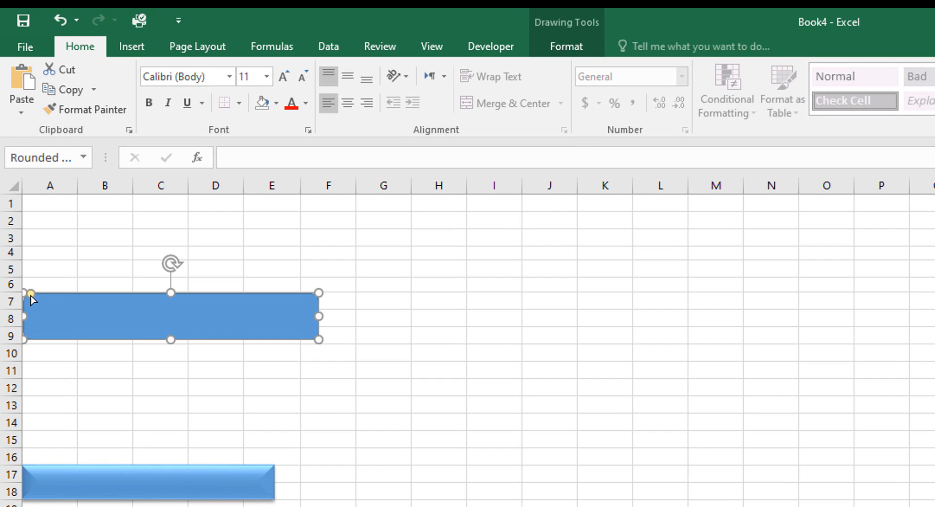
drag(31, 295, 9, 269)
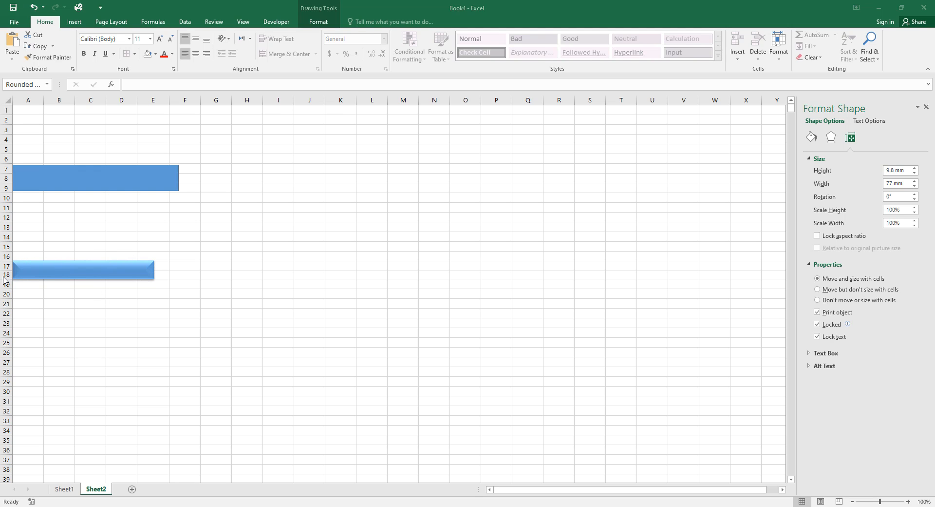
Size the upper blue button to 9.8 mm high and 77 mm wide.
click(71, 272)
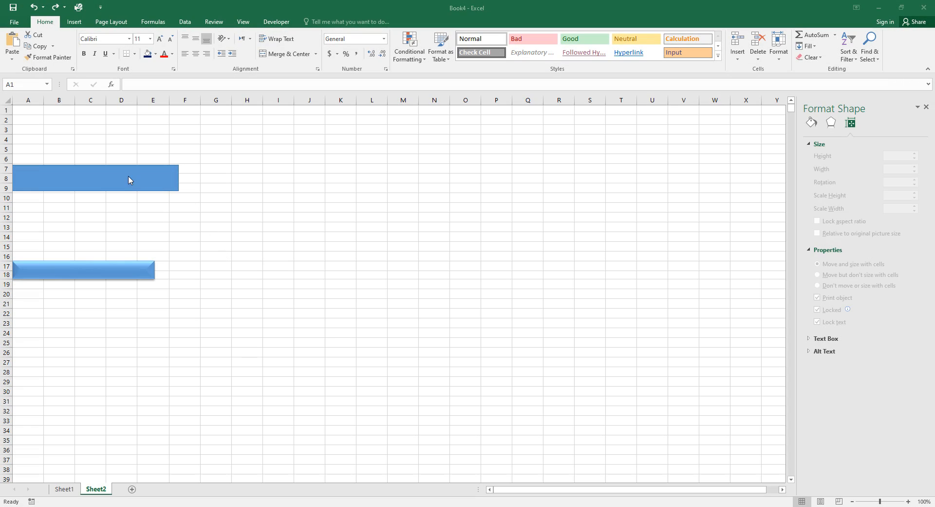
click(69, 175)
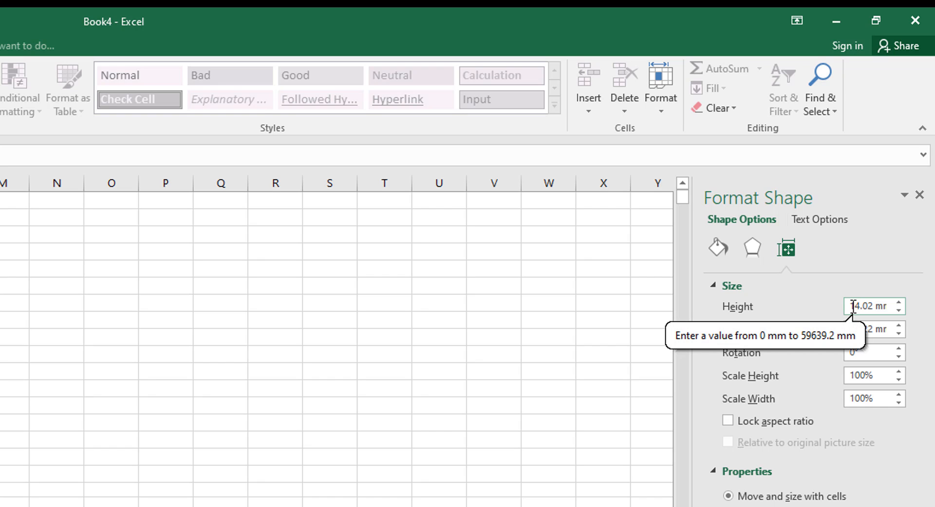
drag(850, 306, 881, 312)
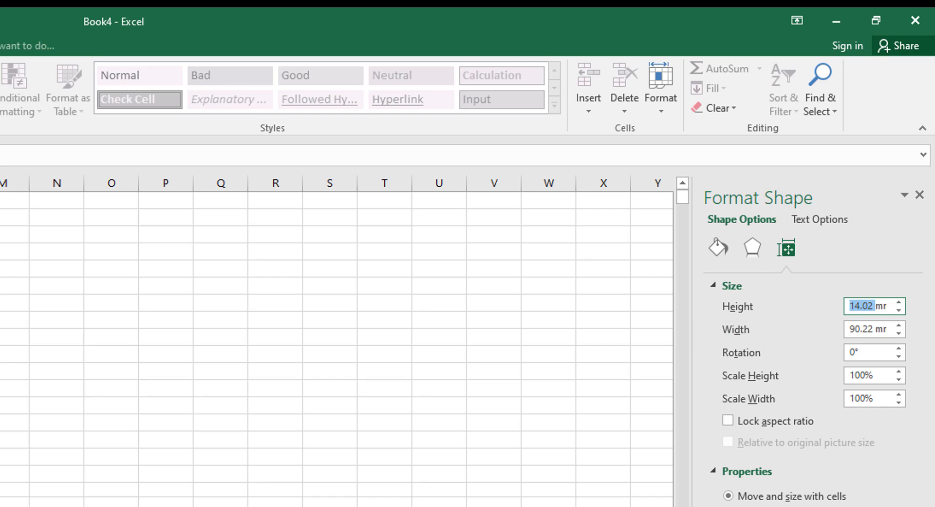
text(9.8mm)
drag(850, 328, 878, 327)
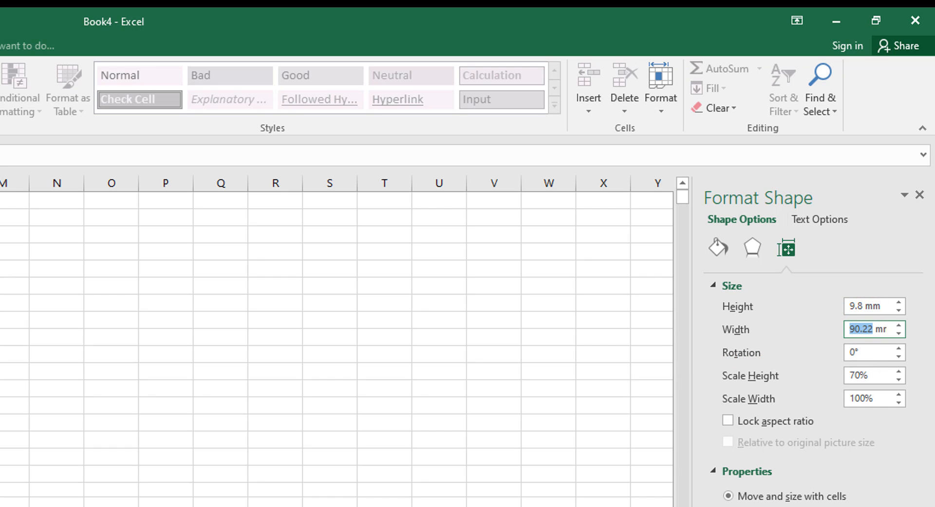
text(77)
click(878, 348)
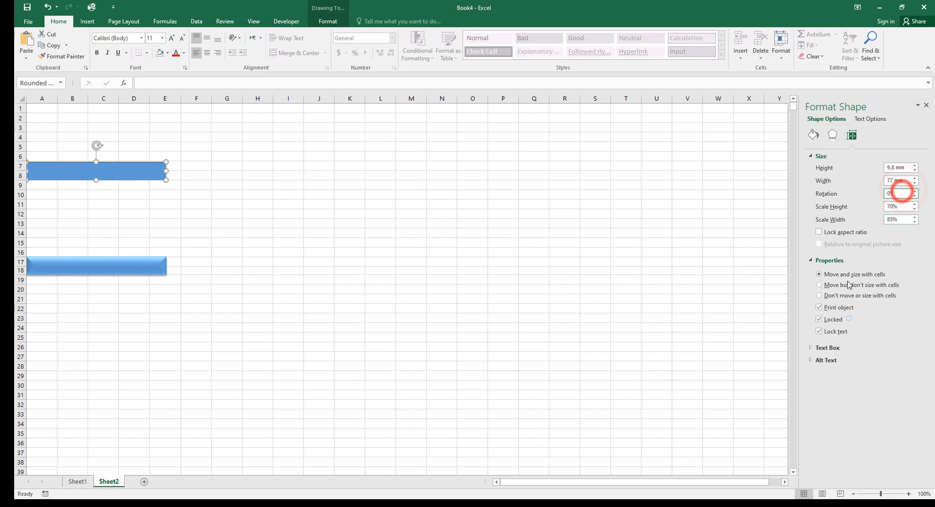
click(538, 435)
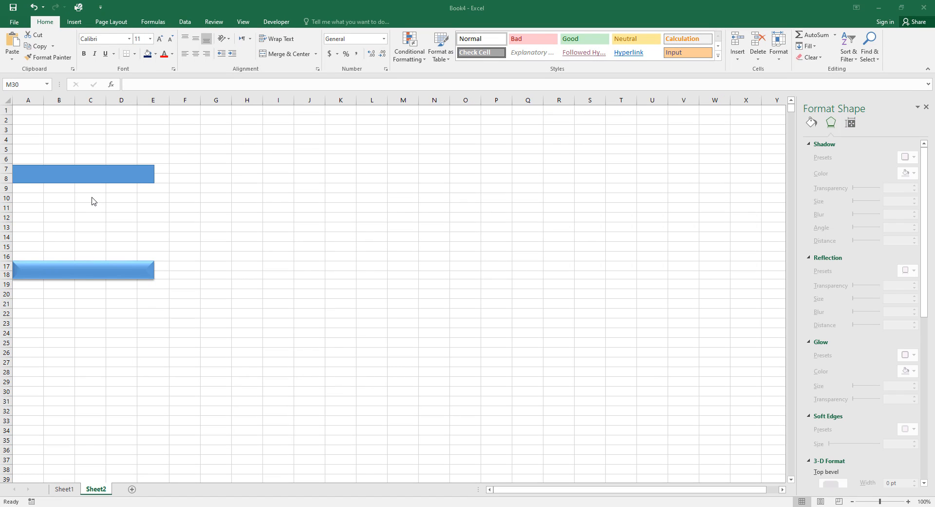
Set the upper button's shadow to 60% transparency, 3.5 pt blur and 2.2 pt distance.
click(81, 176)
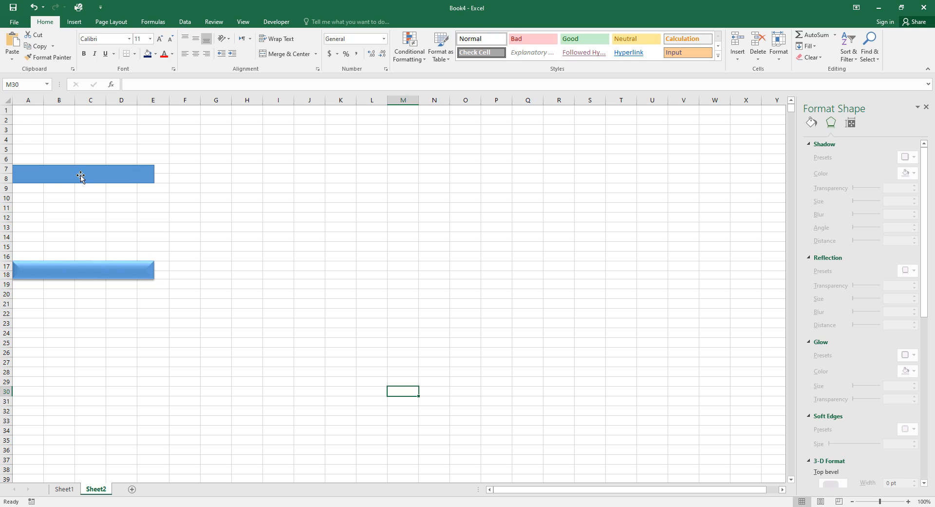
click(80, 176)
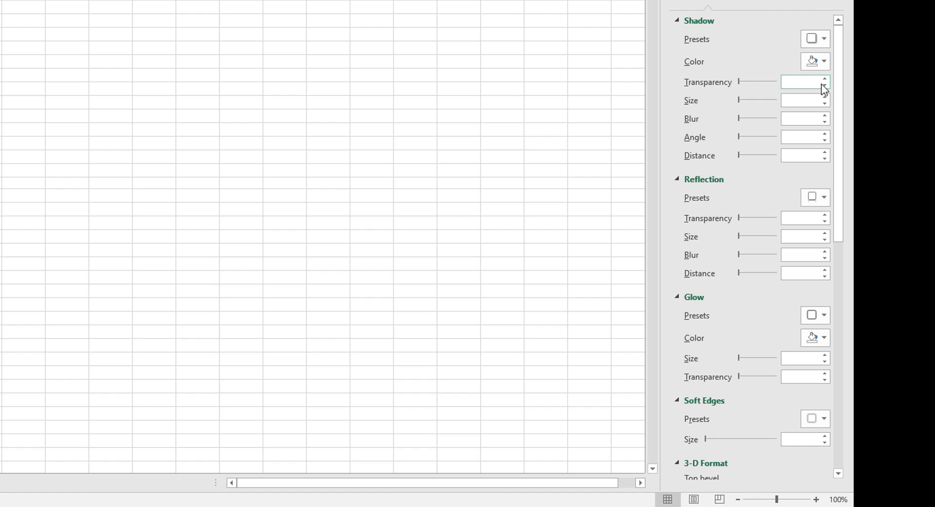
click(794, 85)
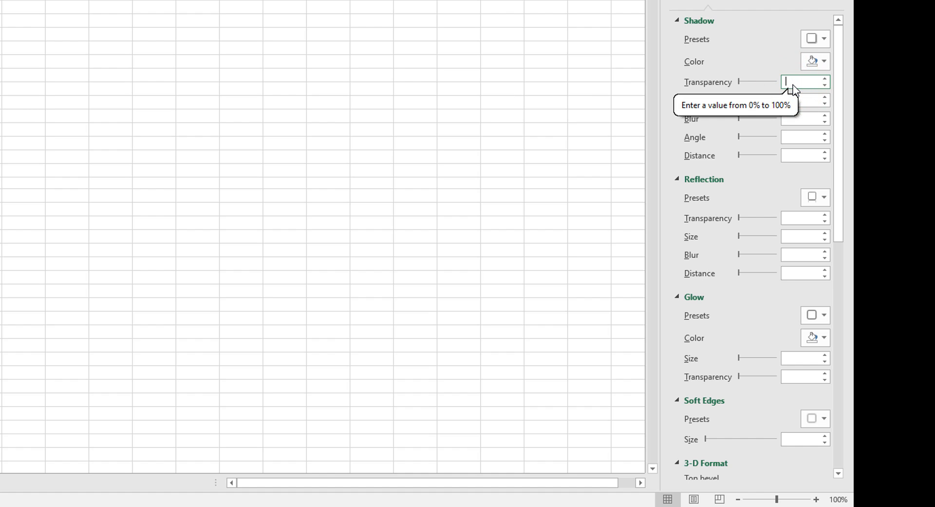
text(60)
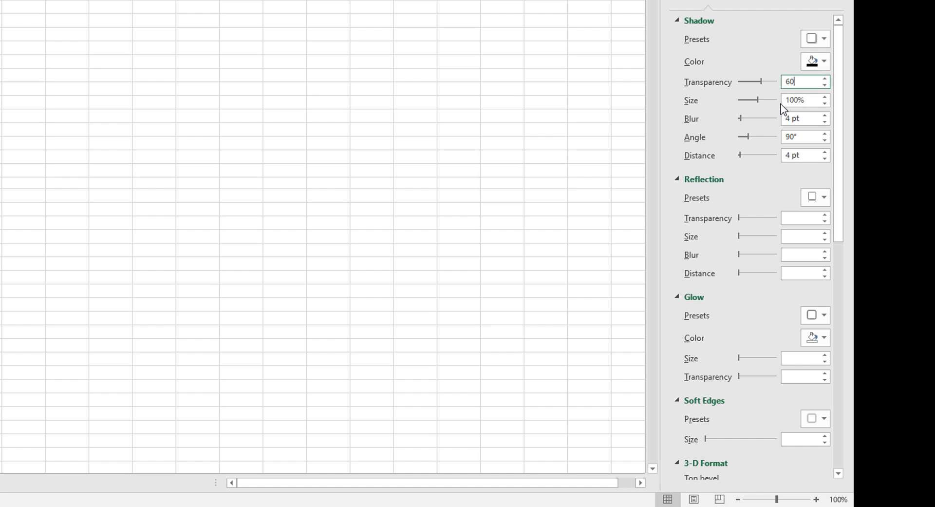
click(799, 101)
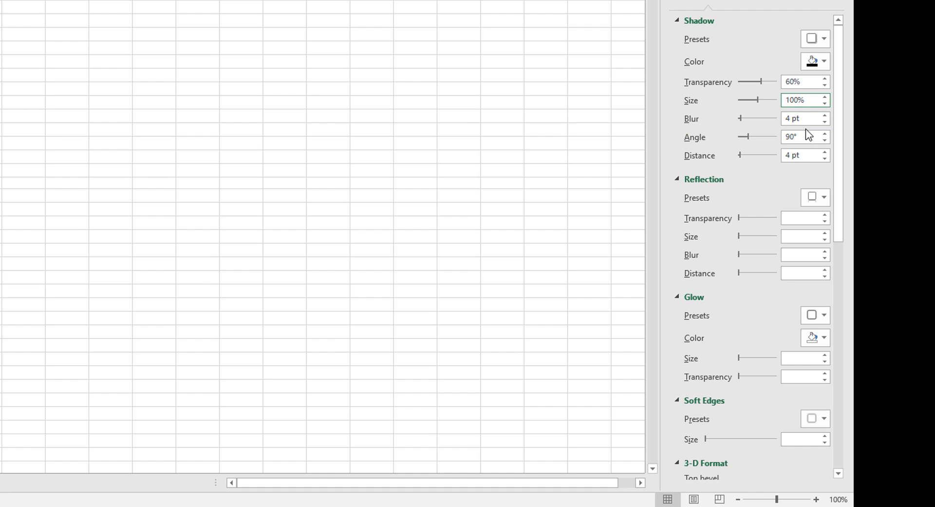
click(788, 117)
double_click(789, 117)
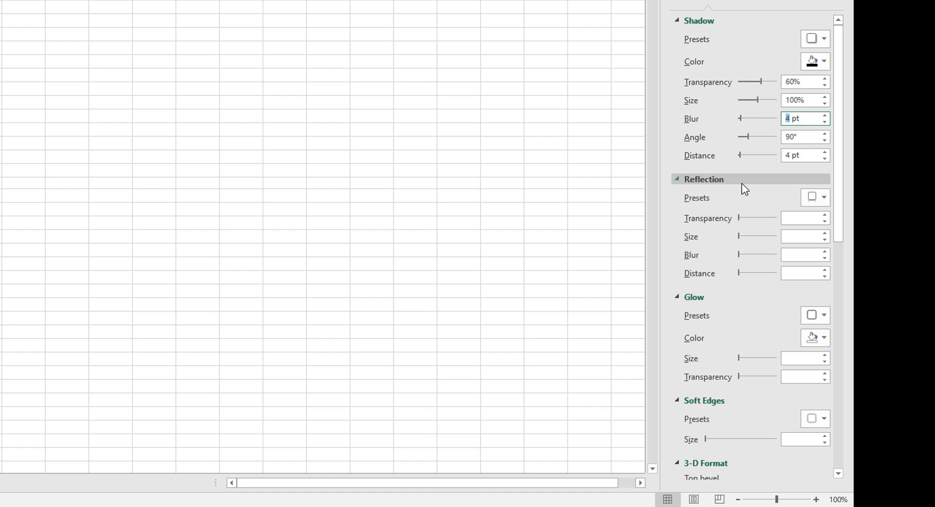
text(3,)
key(BackSpace)
text(.5)
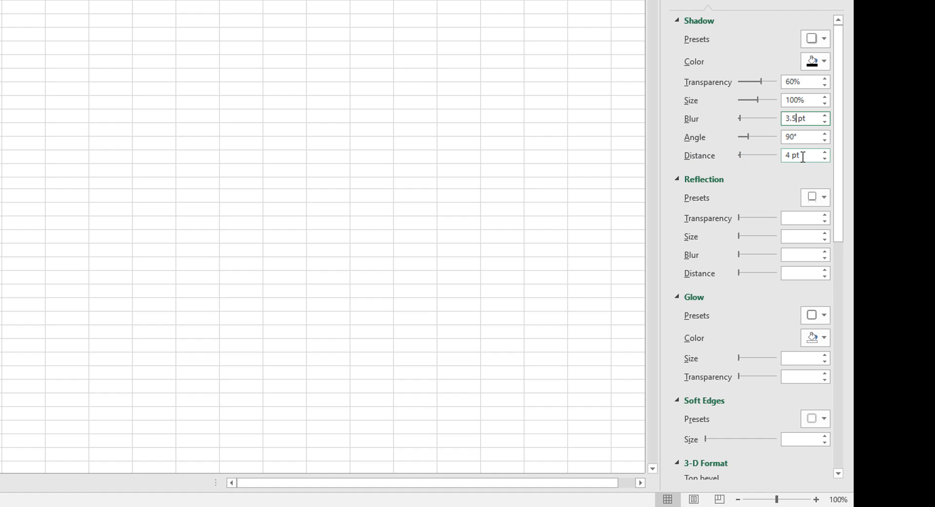
drag(794, 155, 785, 156)
text(2.)
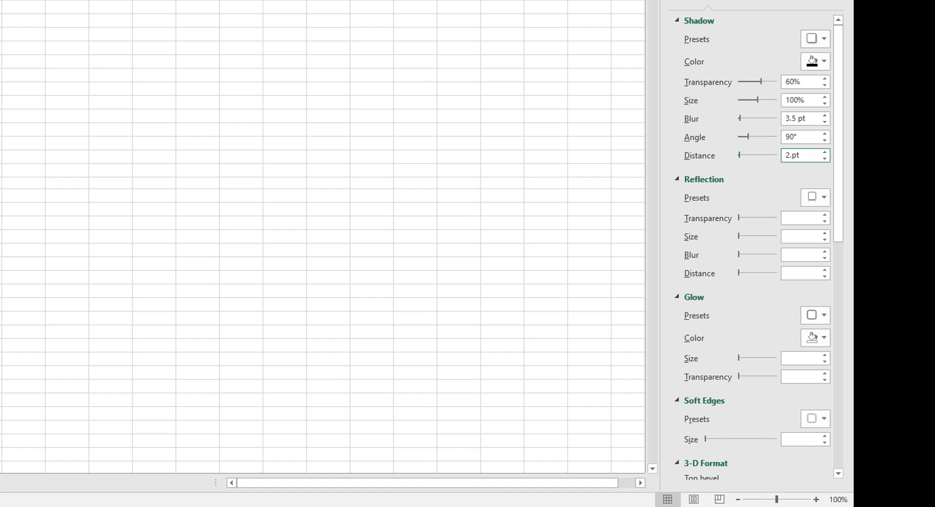
text(2)
click(742, 194)
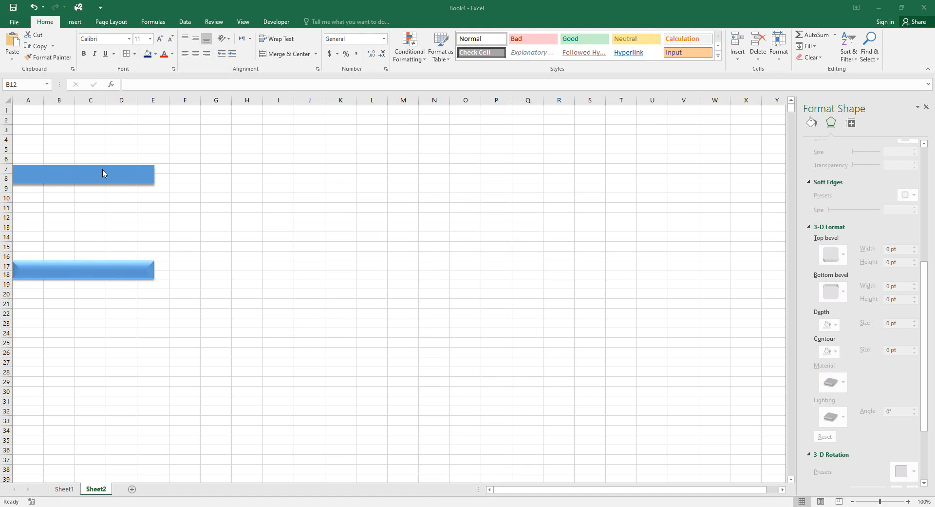
Give the upper button a Circle top bevel 15 pt wide and 3 pt high.
click(78, 175)
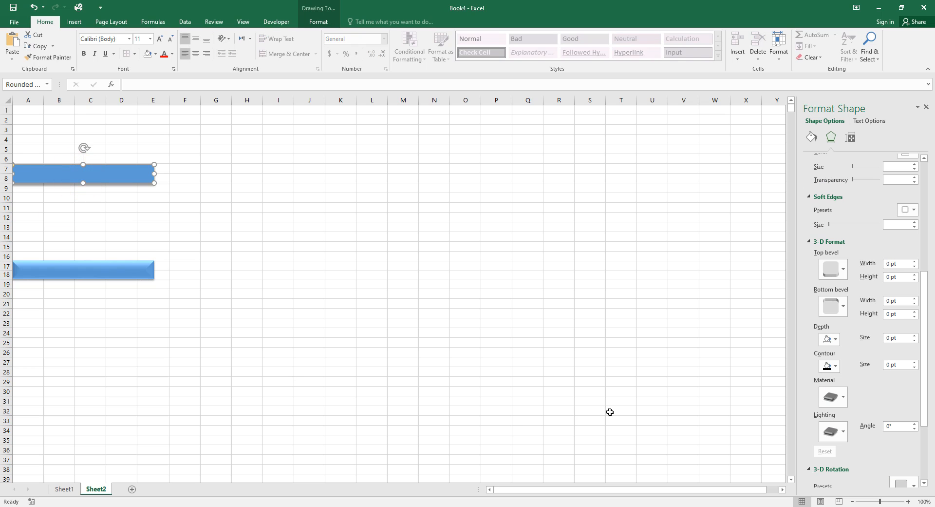
click(844, 269)
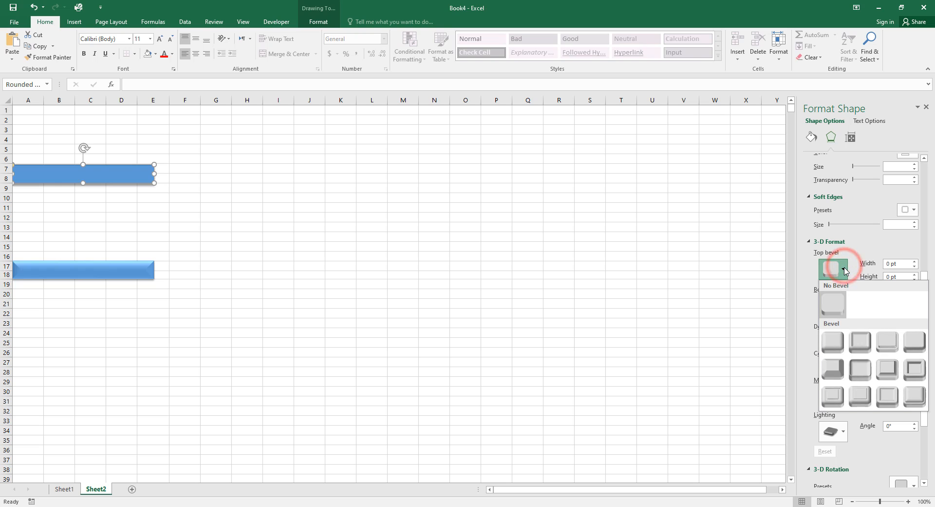
click(832, 345)
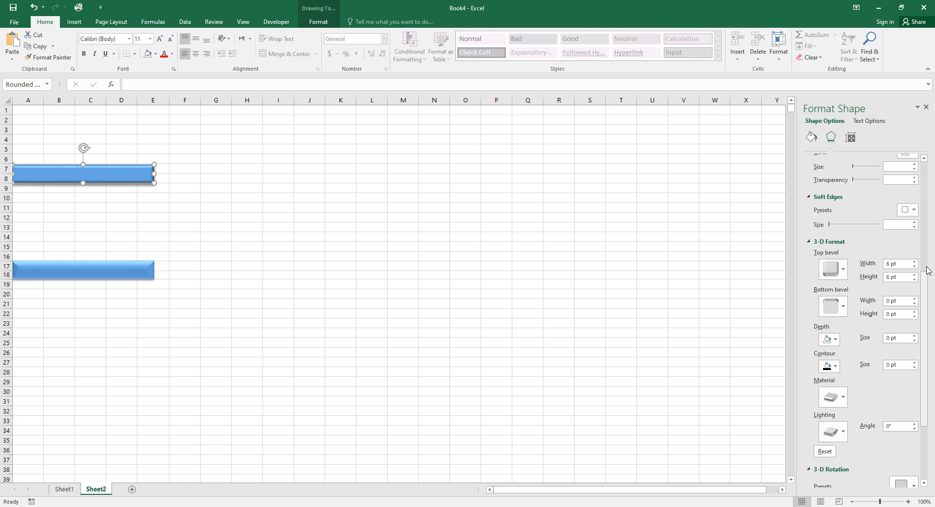
click(889, 263)
drag(889, 263, 884, 263)
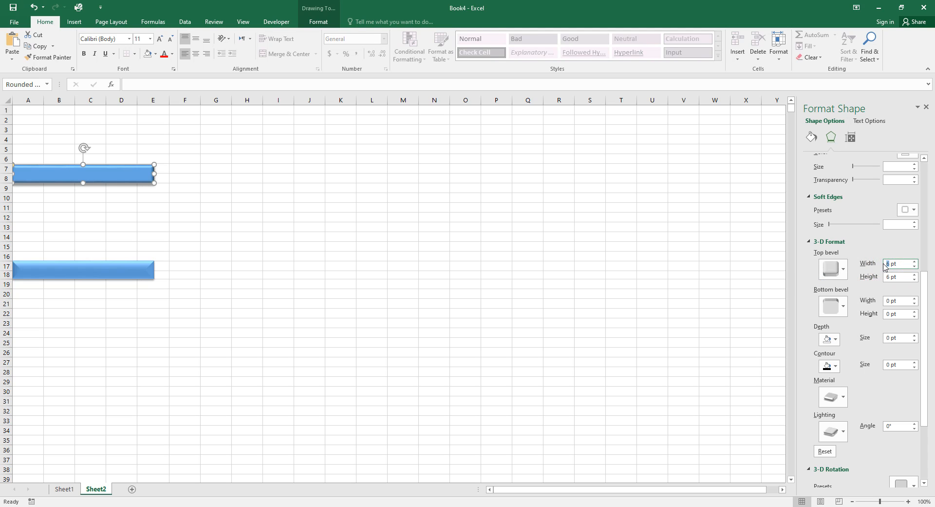
text(1)
key(Return)
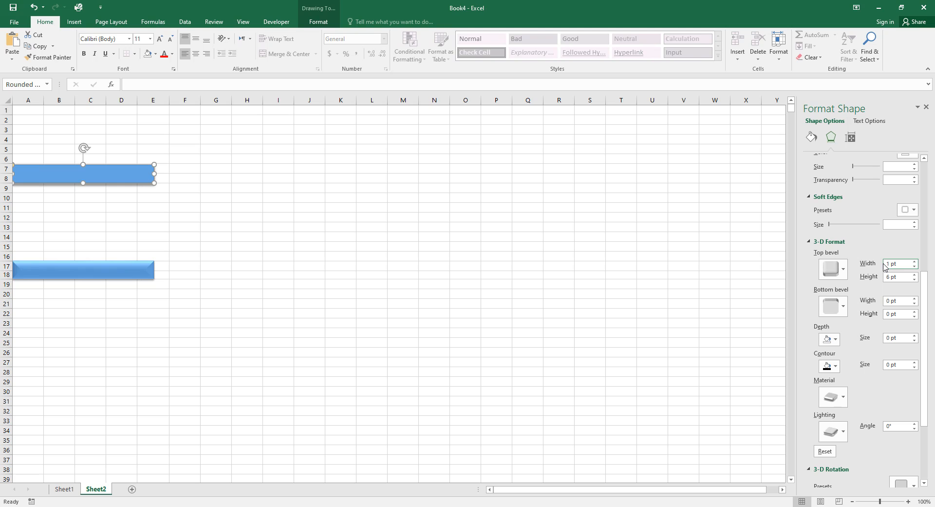
text(5)
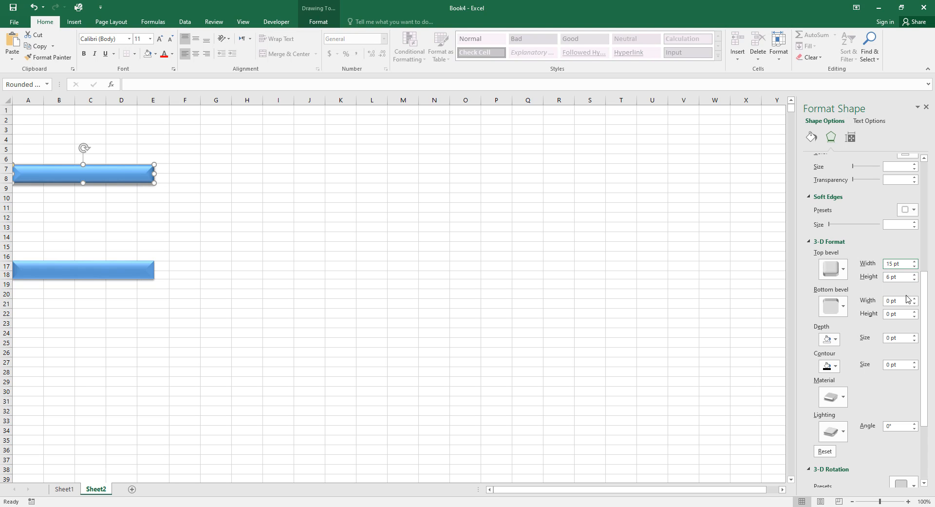
double_click(889, 276)
text(3)
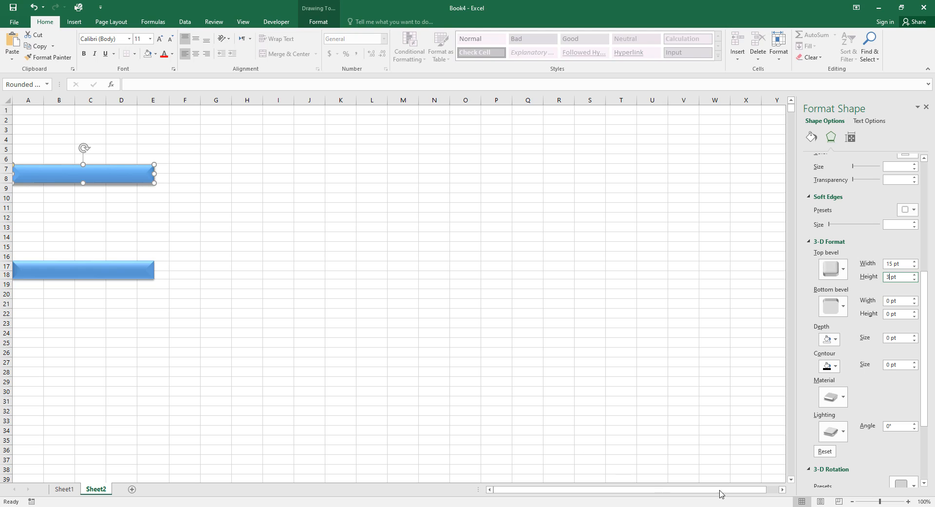
Apply Balance lighting at a 145° angle to the button.
click(838, 433)
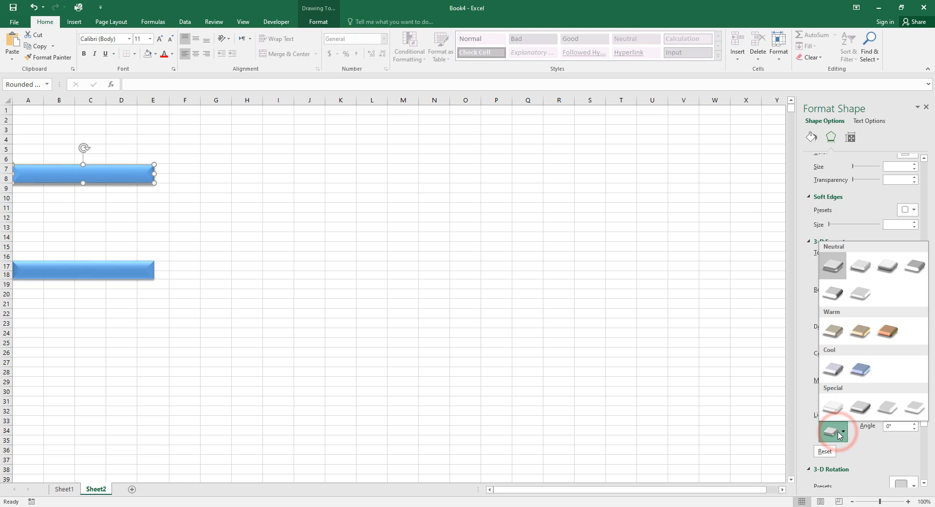
click(863, 268)
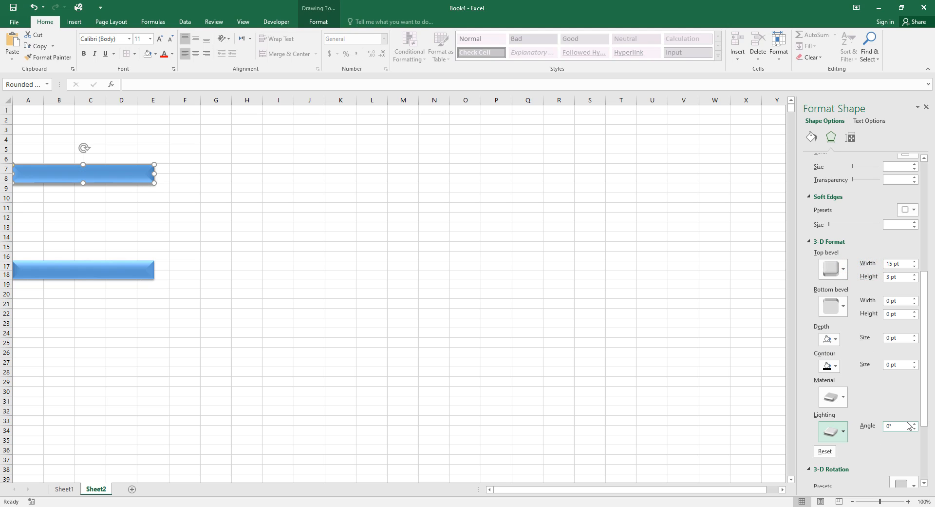
double_click(889, 427)
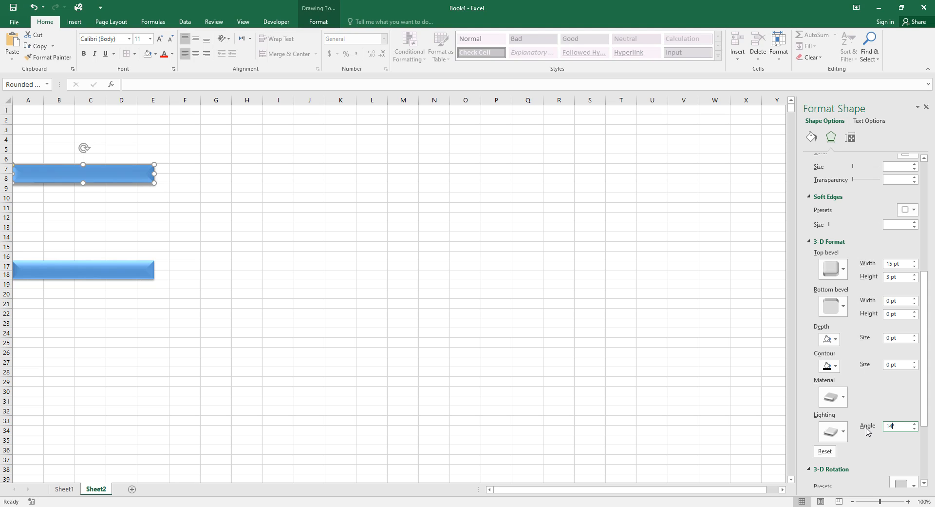
text(145)
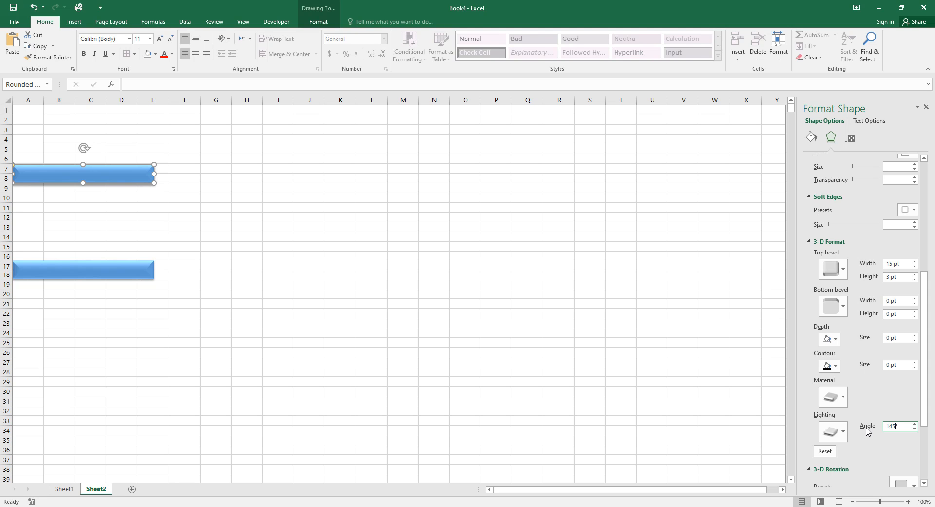
click(860, 454)
click(80, 207)
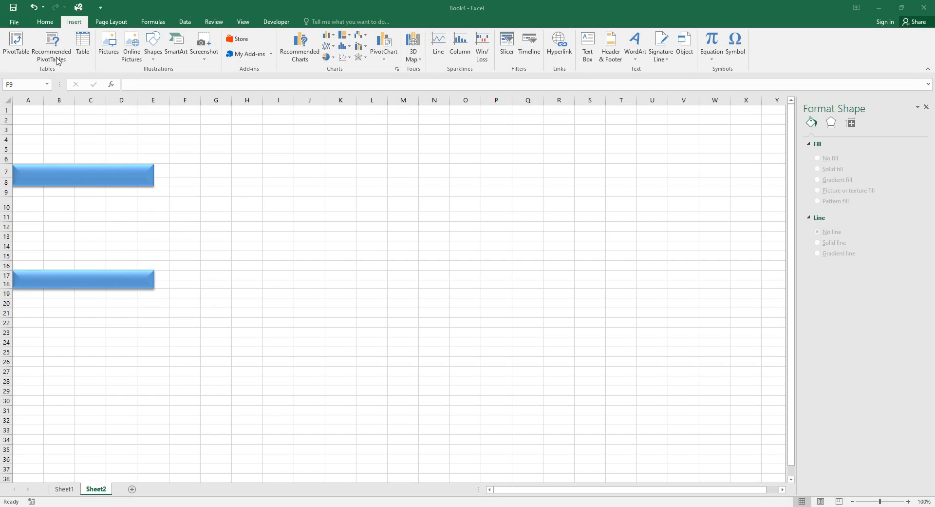
Insert a text box in column L reading 'CATEGORIES 1'.
click(52, 23)
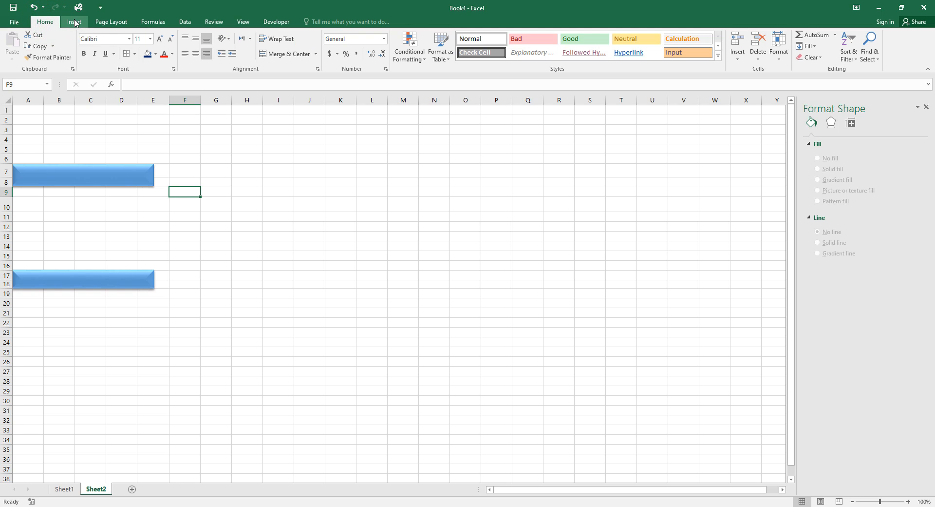
click(75, 22)
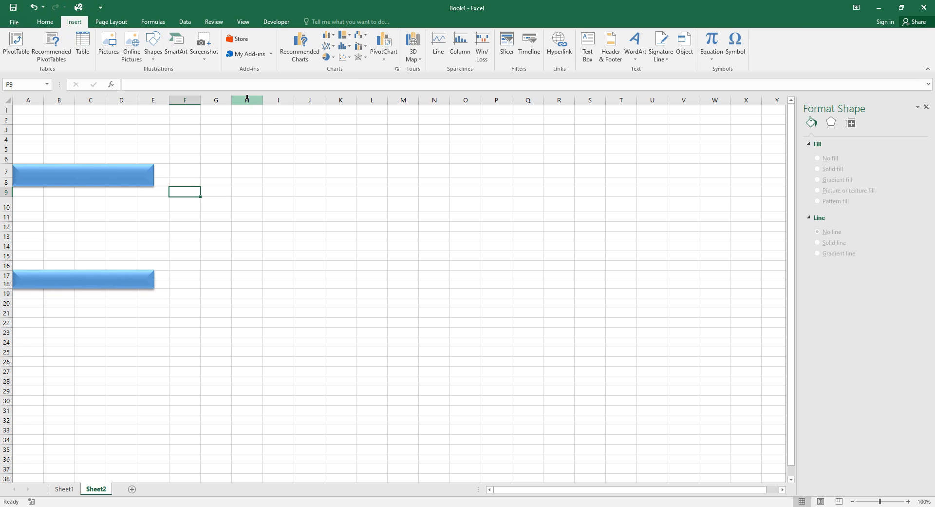
click(588, 47)
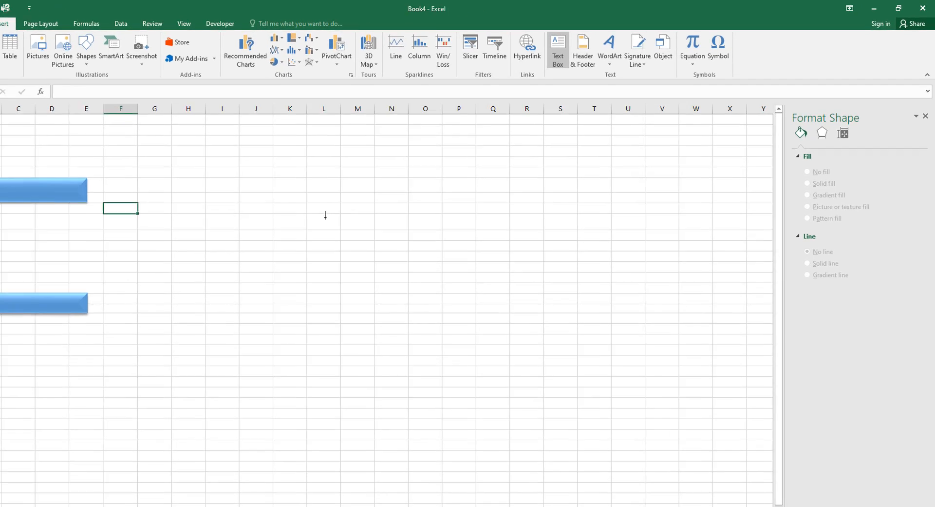
click(373, 199)
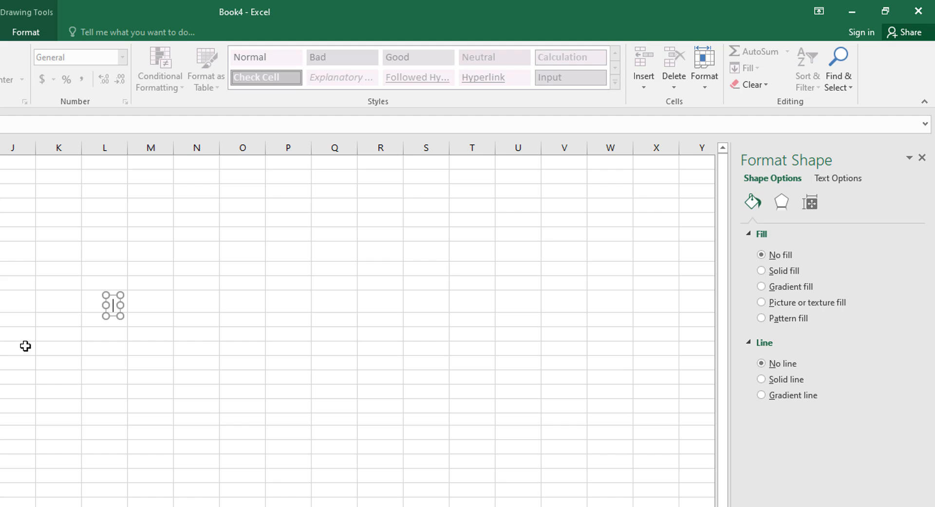
text(CAT)
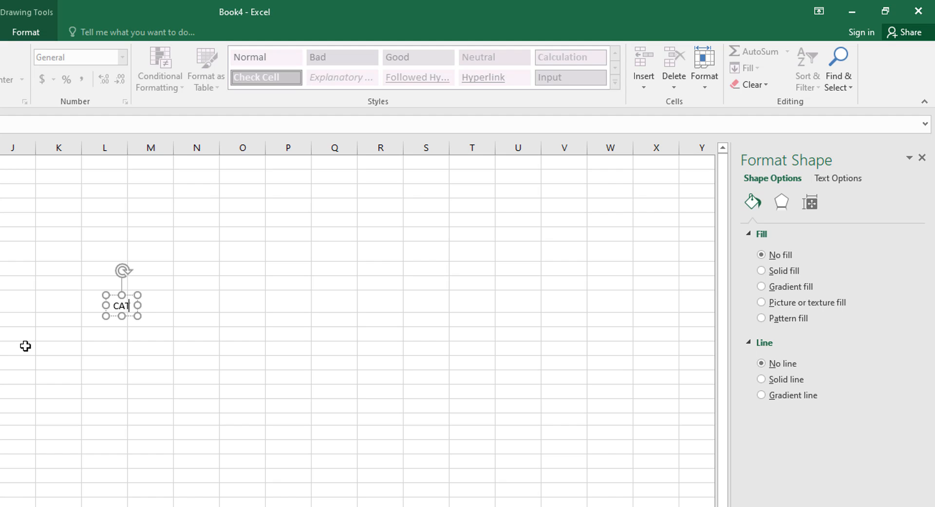
text(EGO)
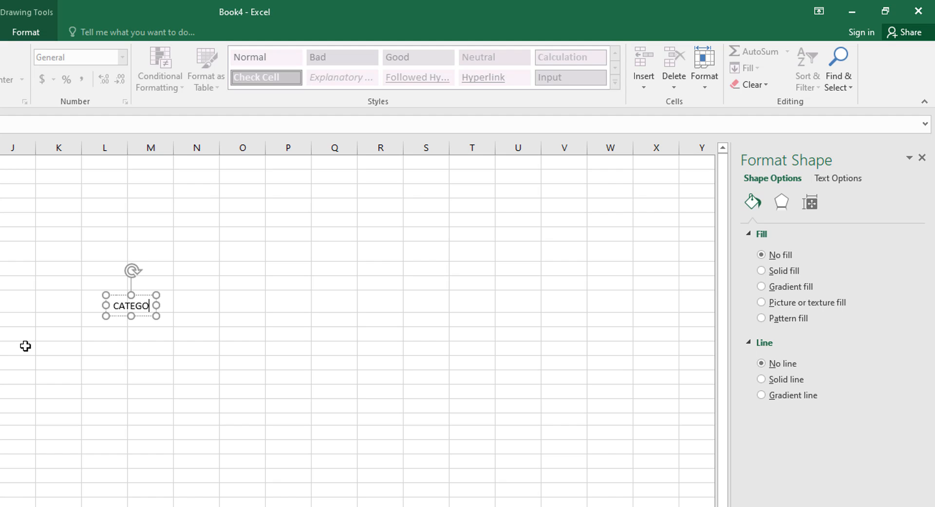
text(RI)
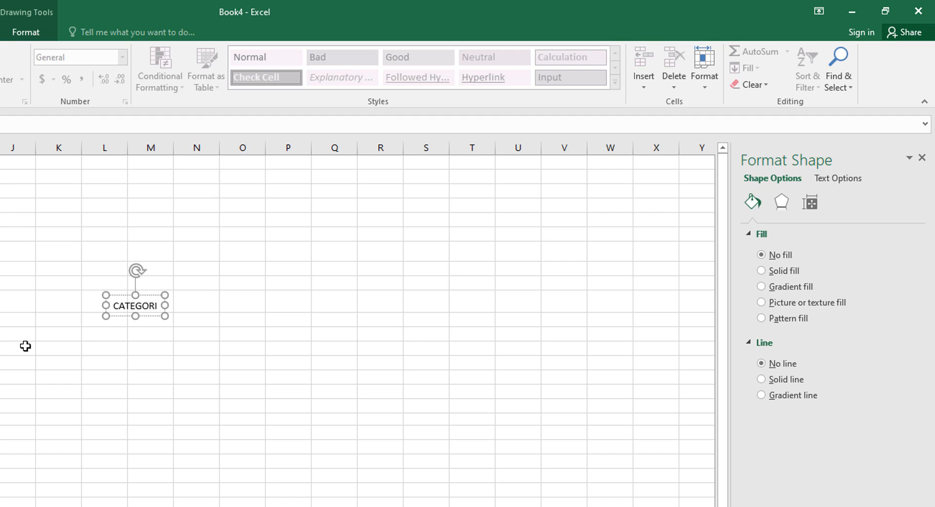
text(ES)
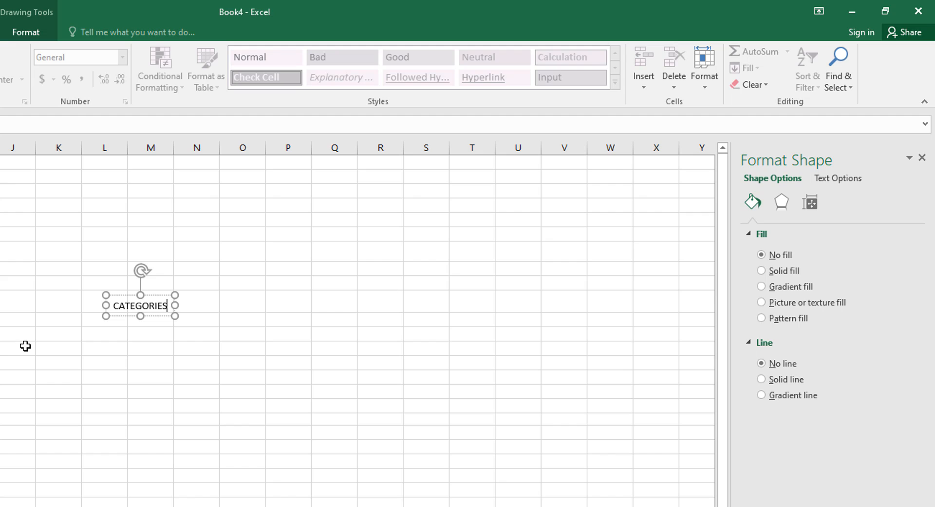
text( 1)
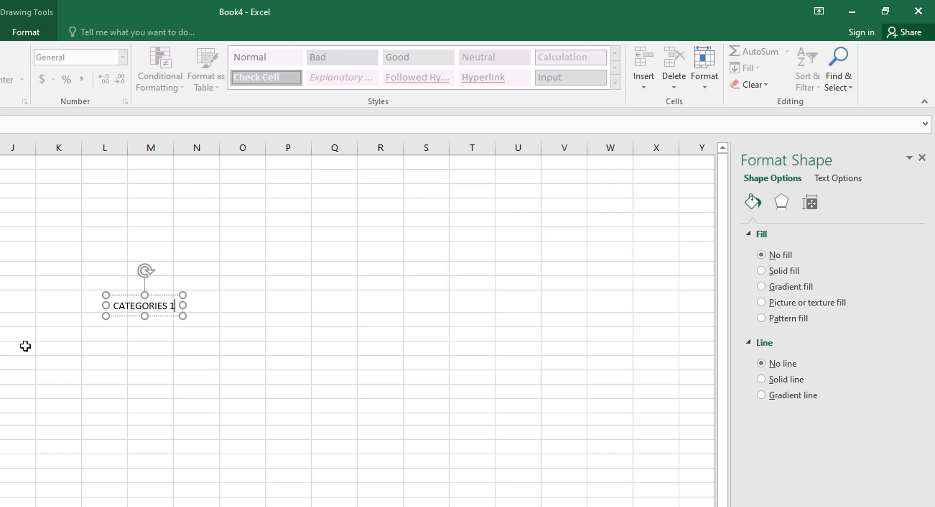
click(172, 369)
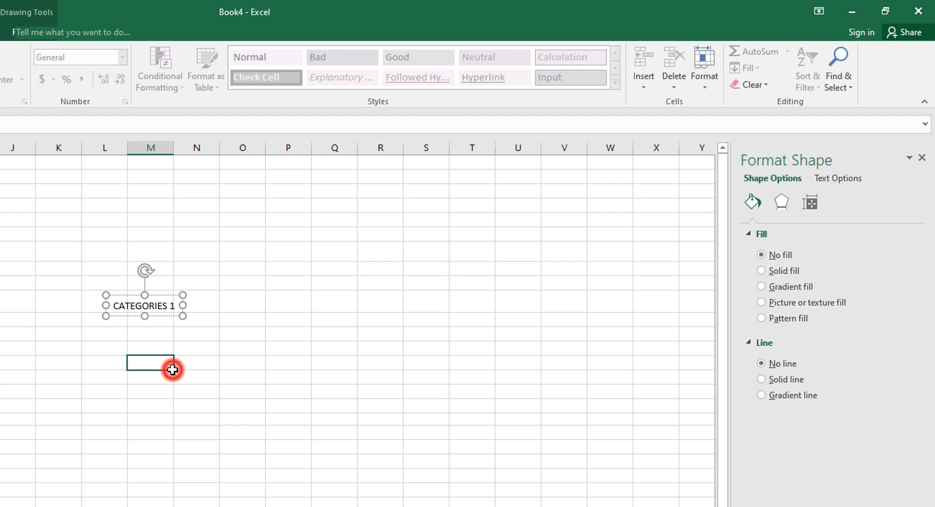
click(154, 302)
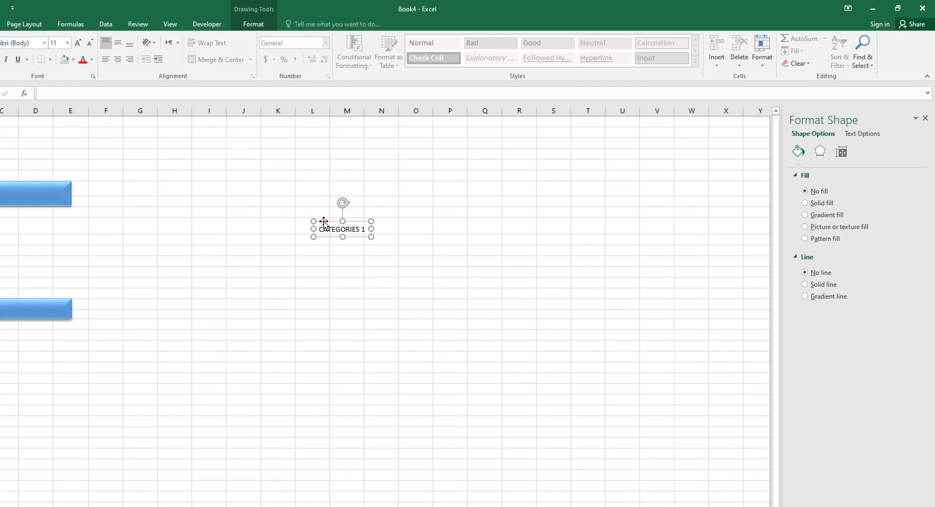
Move the CATEGORIES 1 box onto the upper blue bar and stretch it to the bar's edges.
drag(119, 294, 12, 294)
drag(309, 200, 82, 168)
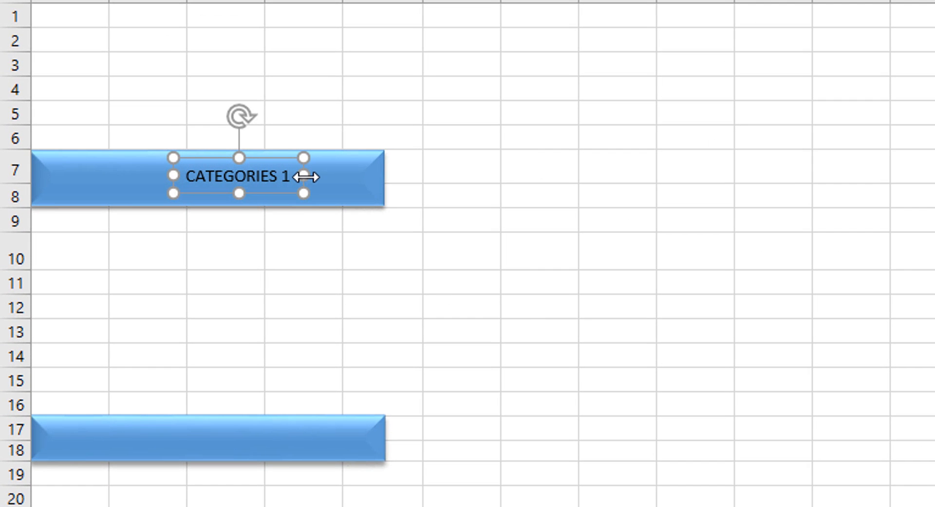
drag(306, 176, 384, 188)
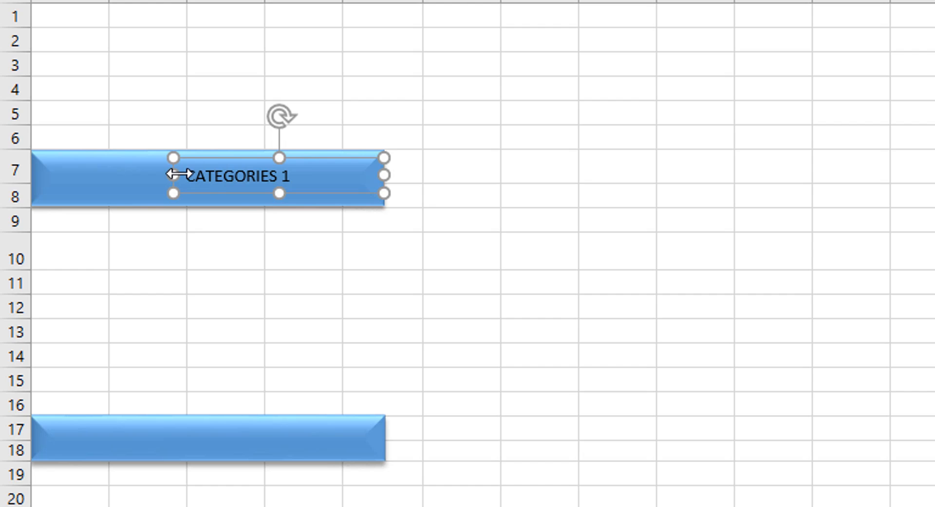
drag(172, 181, 35, 176)
click(205, 208)
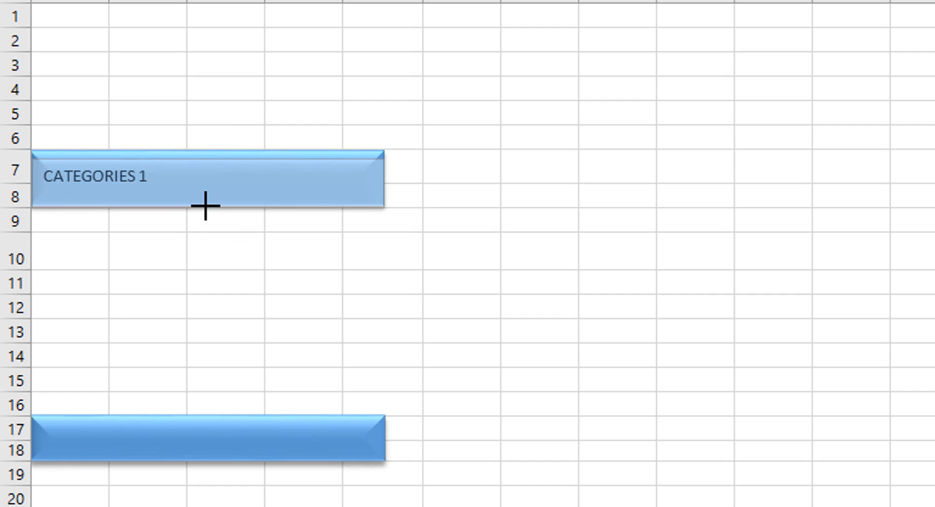
click(205, 209)
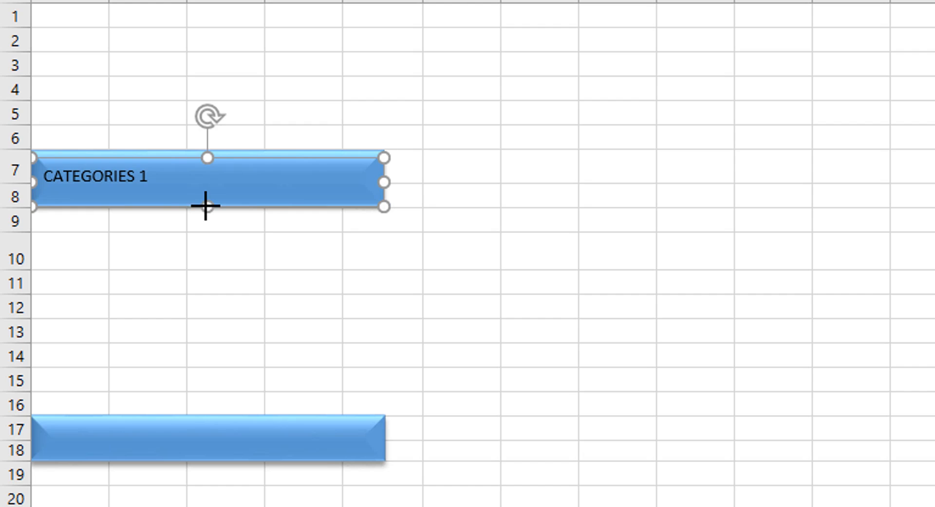
click(206, 155)
drag(205, 150, 205, 146)
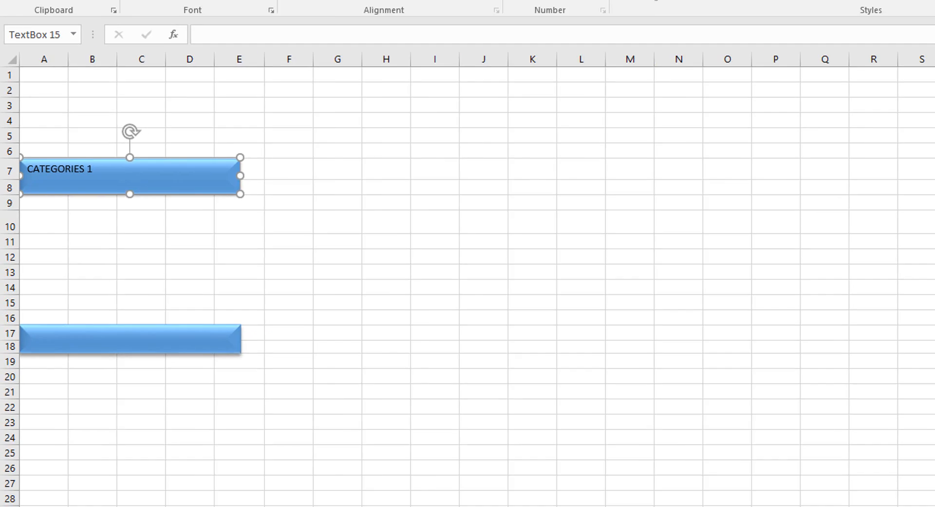
click(153, 39)
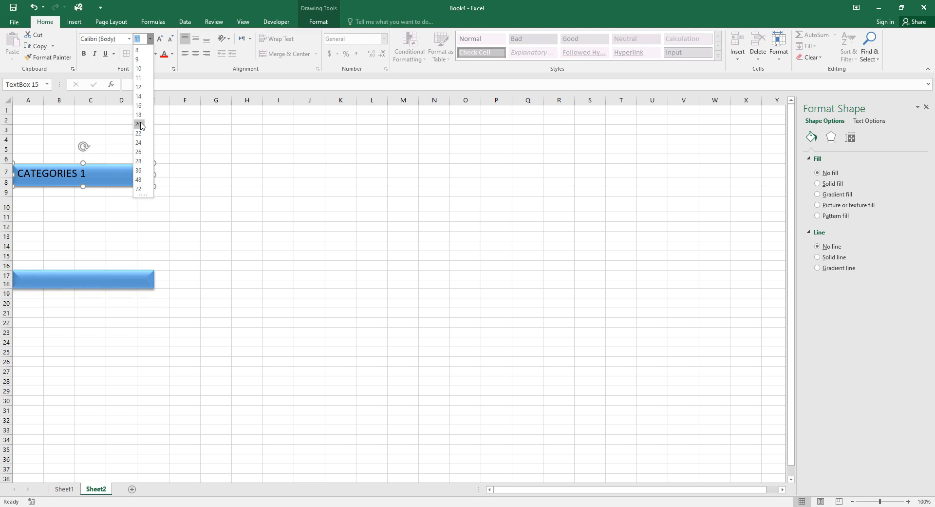
Make the CATEGORIES 1 text 18 pt and bold, centred vertically and horizontally on the bar.
click(138, 115)
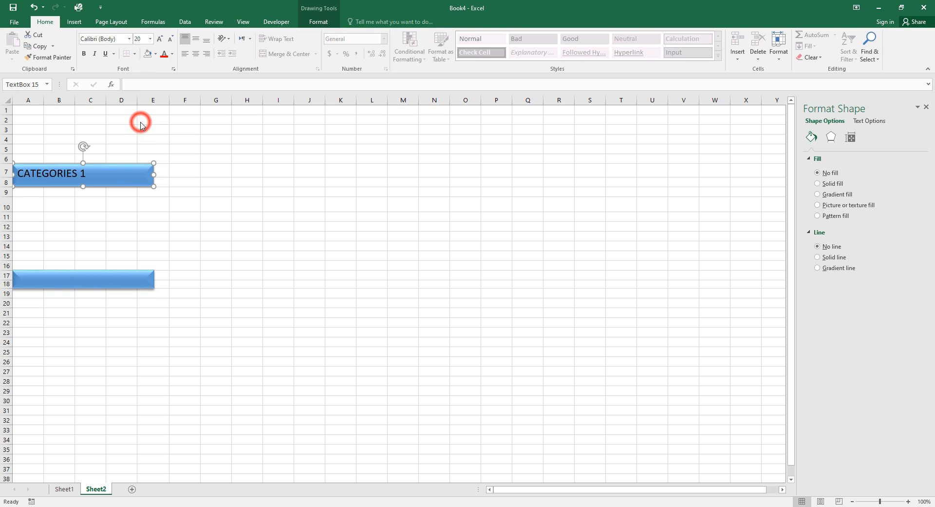
click(83, 54)
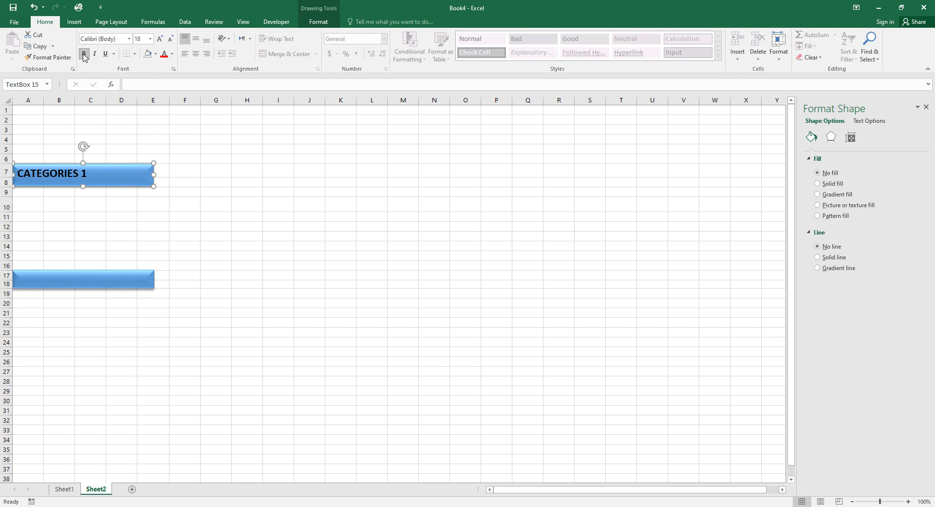
click(164, 55)
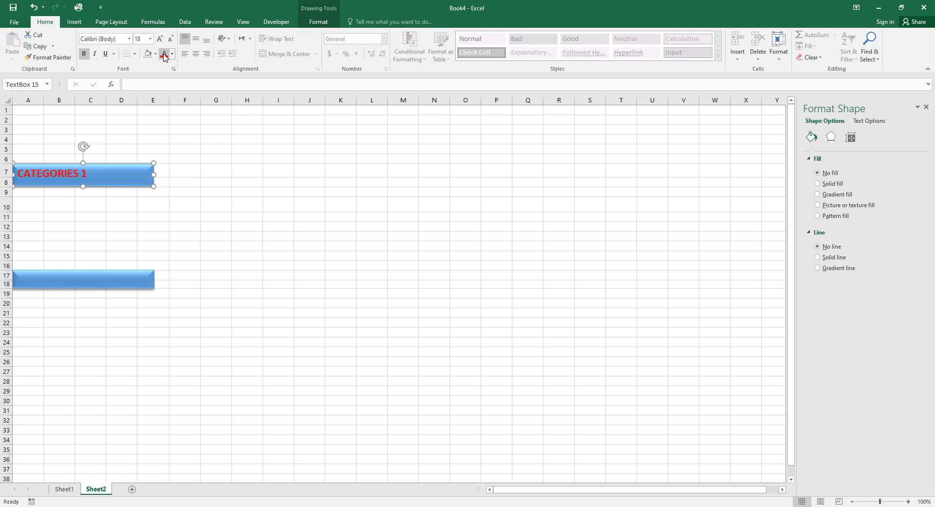
click(195, 39)
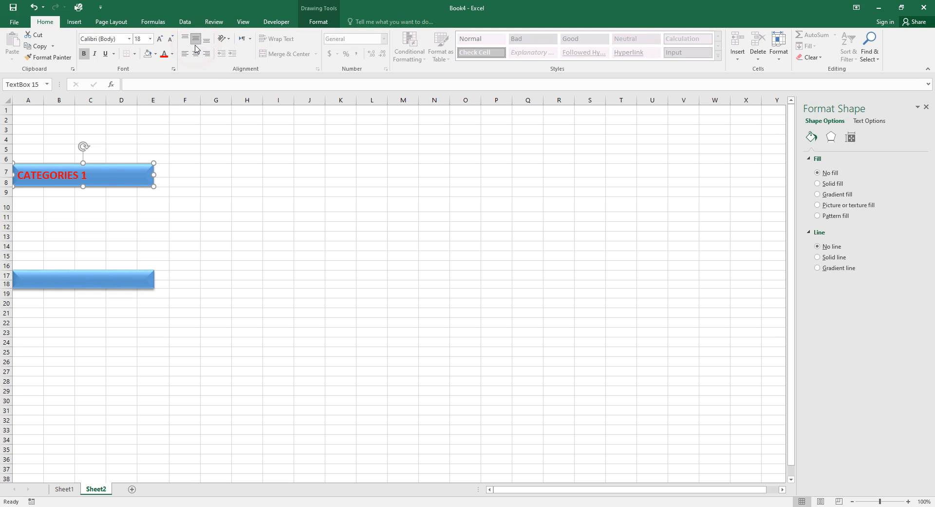
click(196, 54)
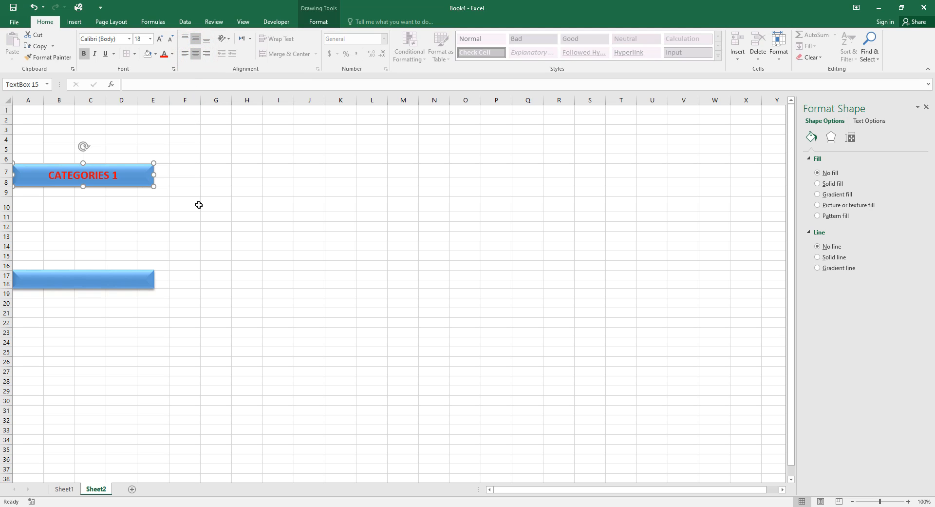
Change the CATEGORIES 1 text colour to white.
click(198, 205)
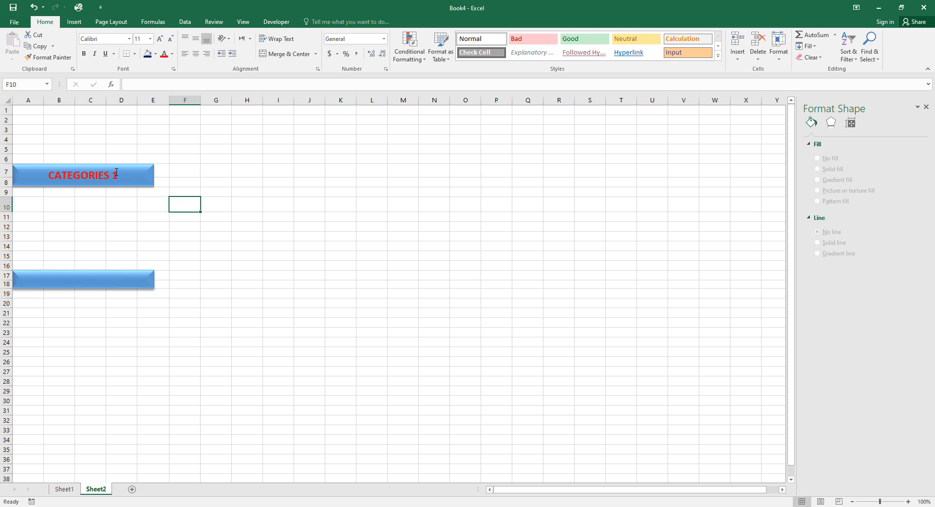
triple_click(115, 171)
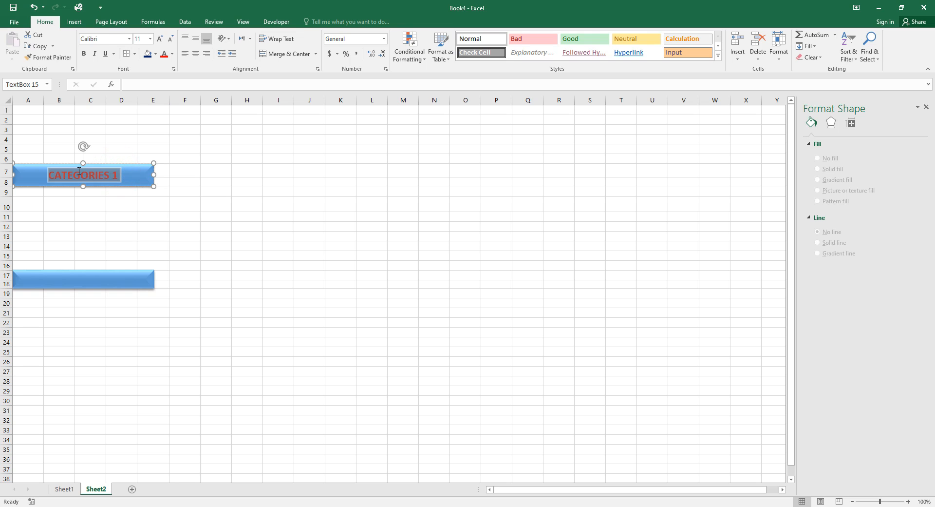
click(173, 56)
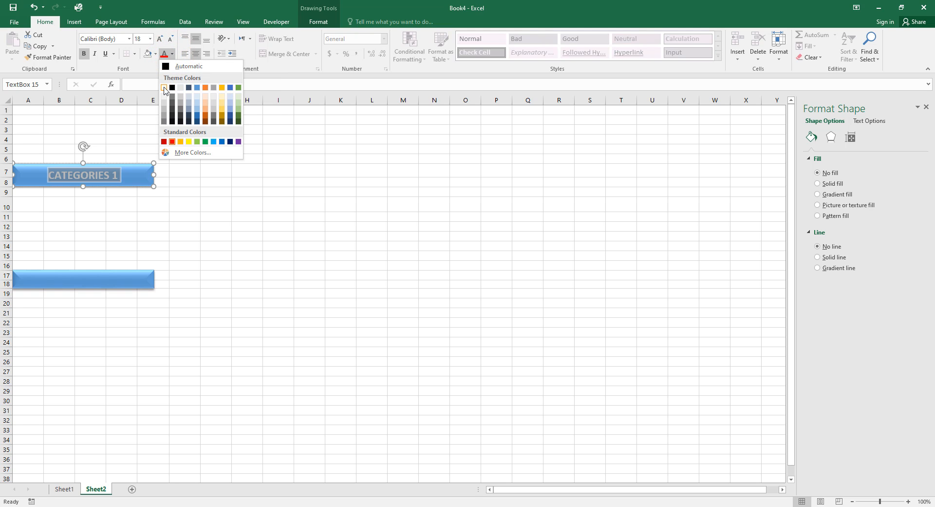
click(164, 87)
click(207, 166)
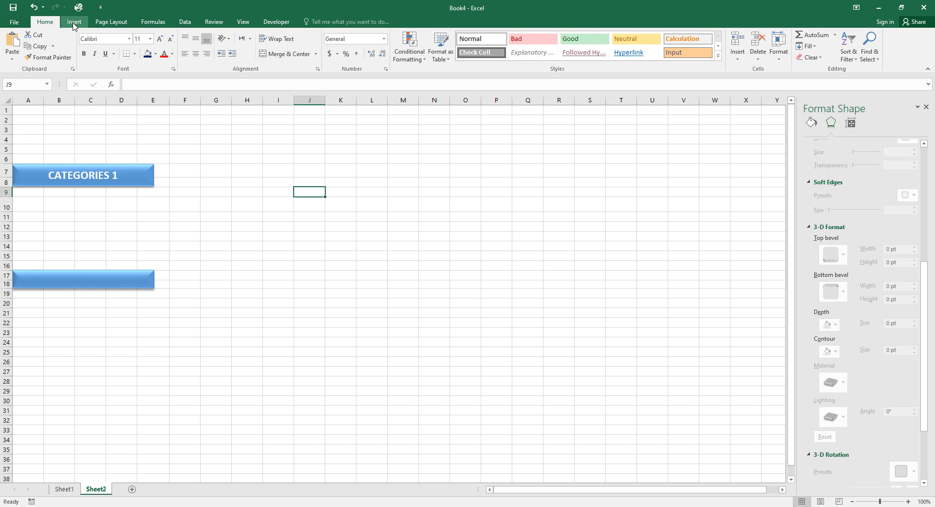
Insert a Fill - Gold, Accent 4 WordArt and replace its placeholder with 'CATEGORIES 2'.
click(74, 24)
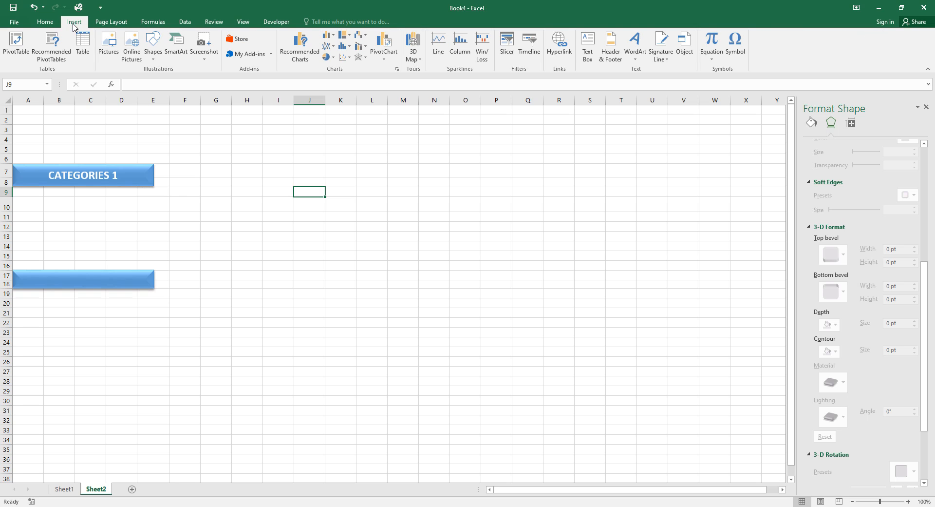
click(640, 44)
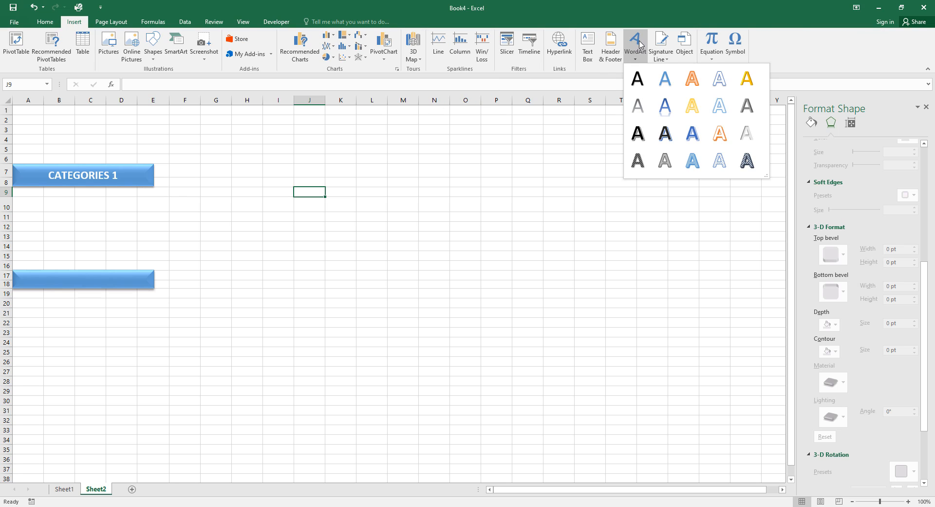
click(747, 79)
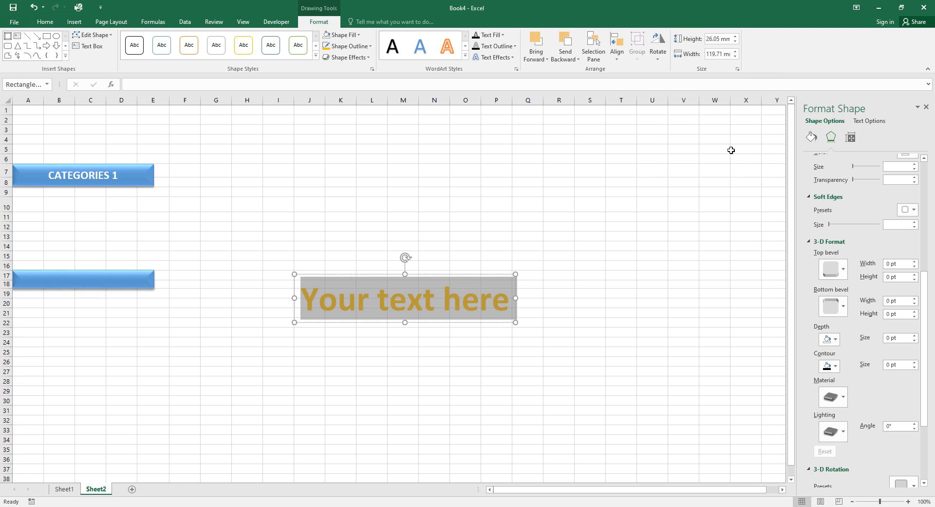
click(313, 308)
drag(303, 300, 497, 299)
text(CA)
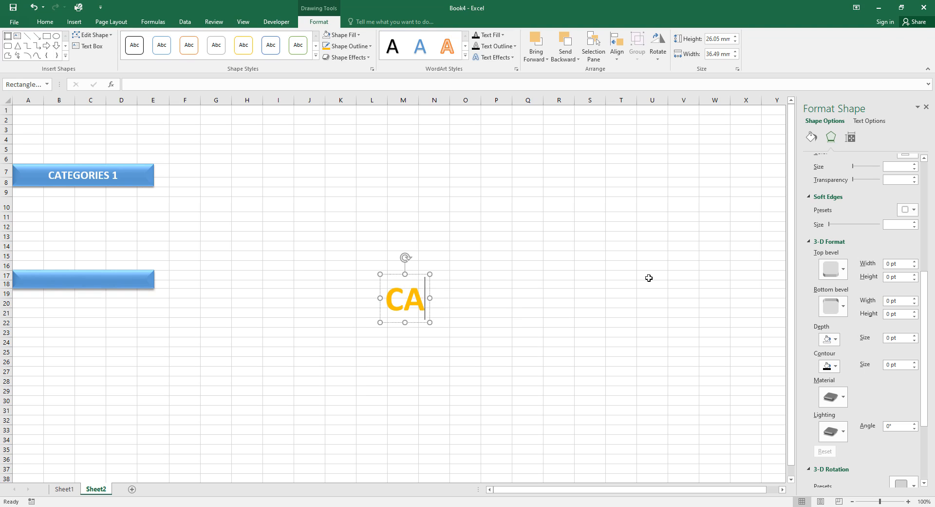
text(TEG)
text(ORIES)
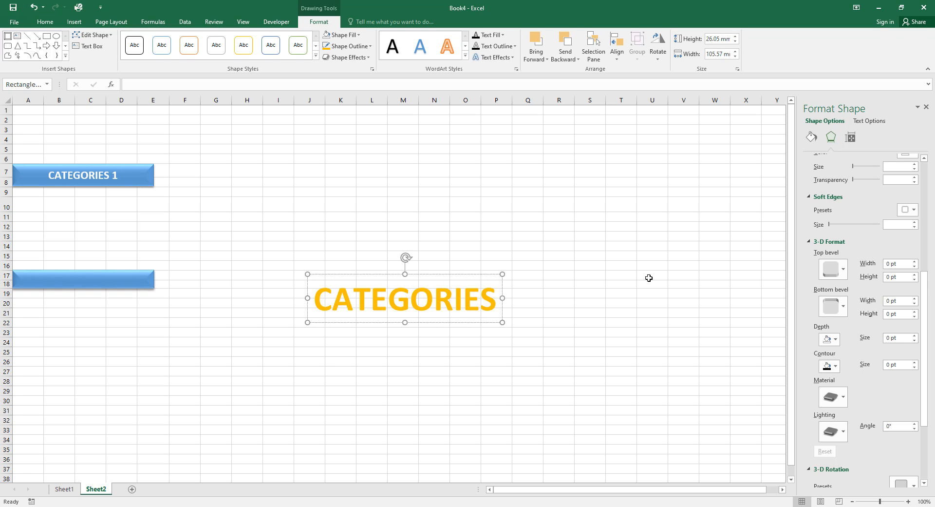
text( 2)
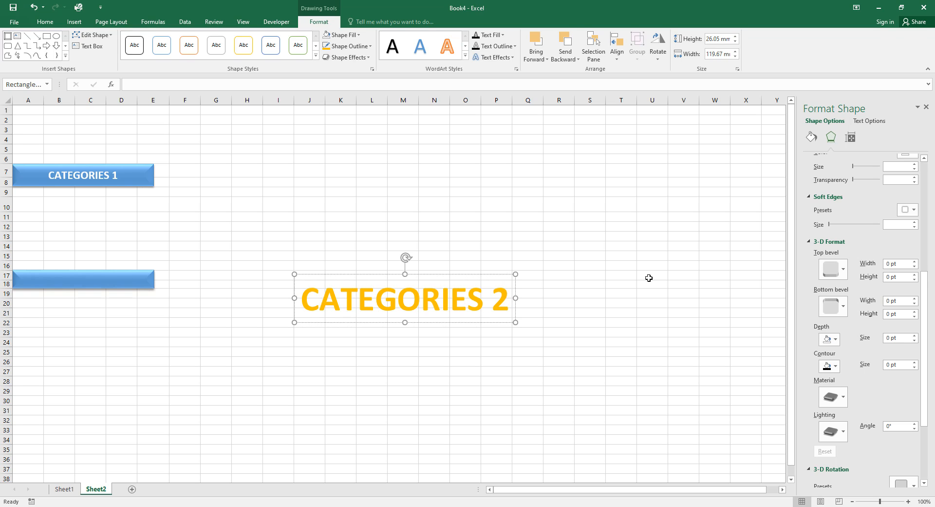
click(611, 367)
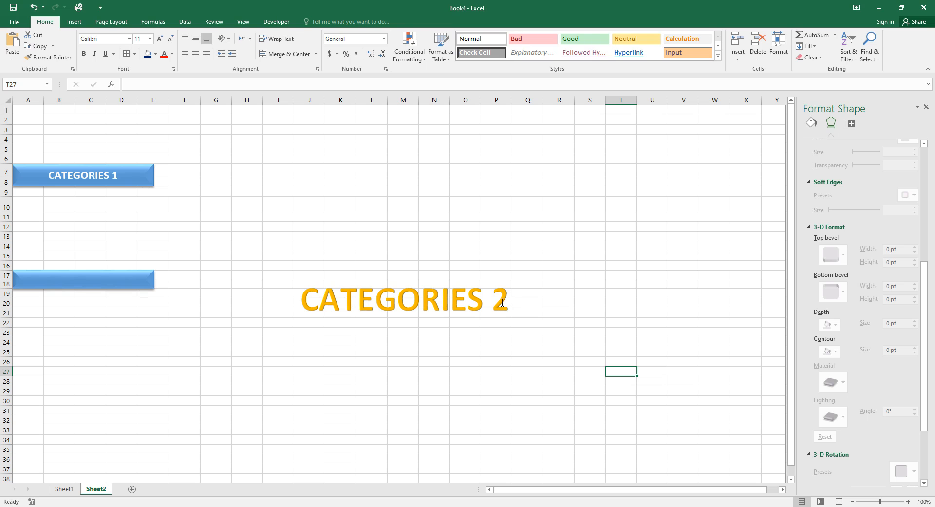
Set the CATEGORIES 2 text to 18 pt and make it bold.
triple_click(415, 299)
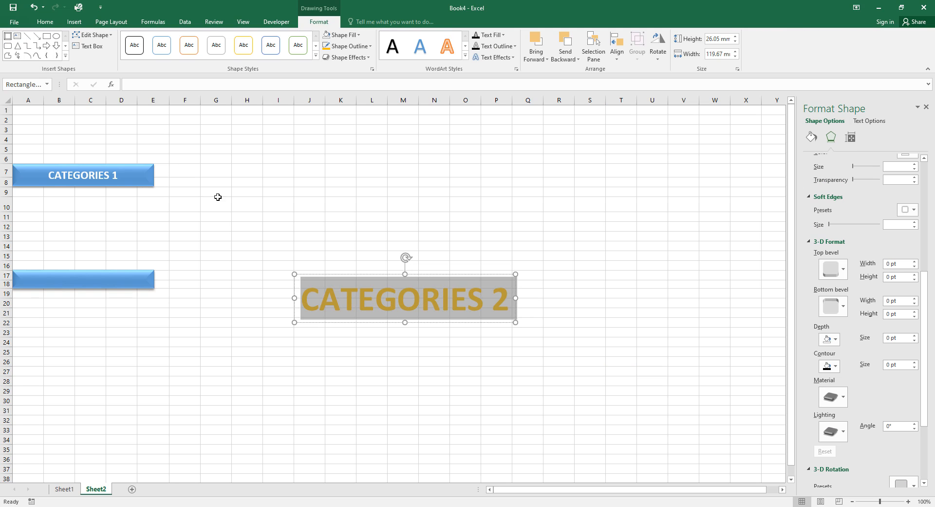
click(43, 22)
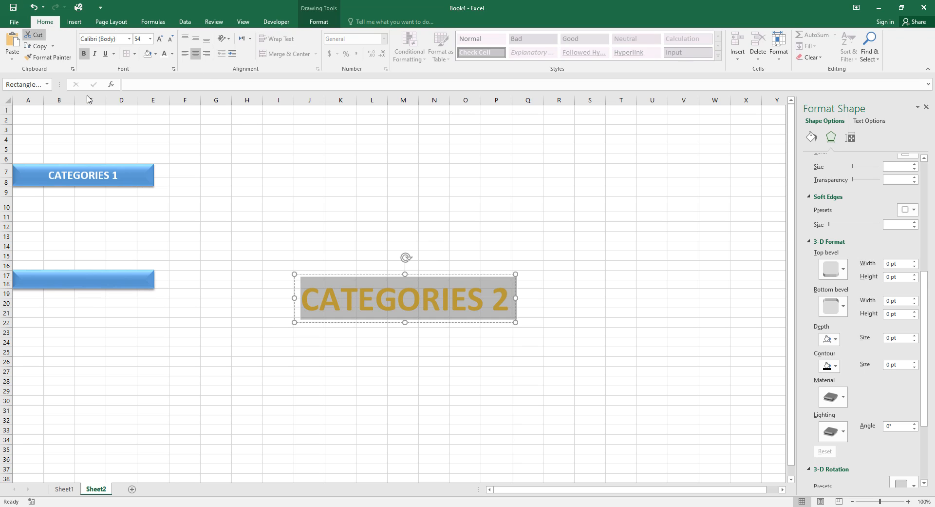
click(141, 39)
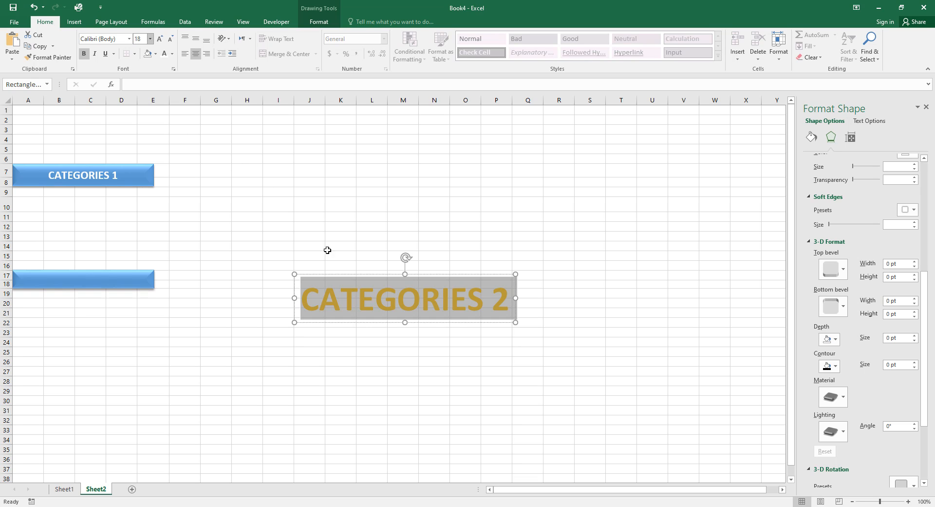
click(344, 367)
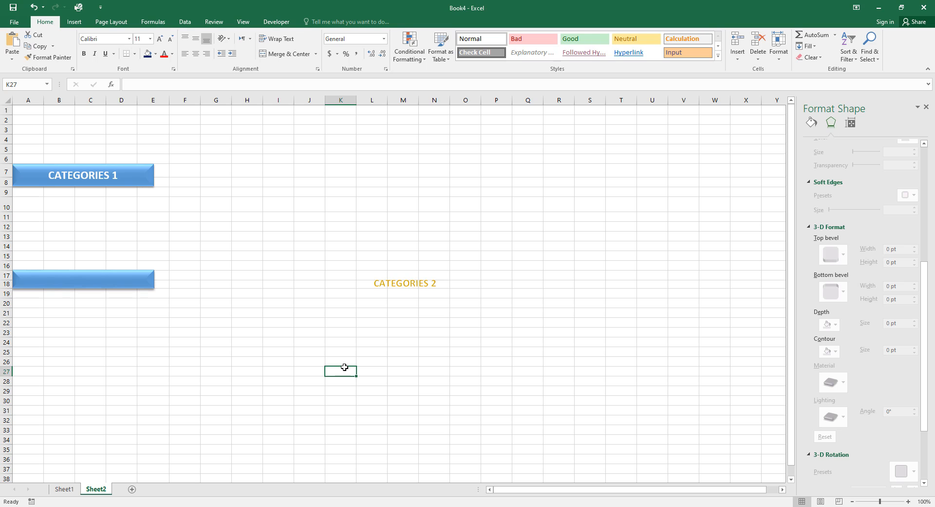
click(436, 284)
double_click(388, 283)
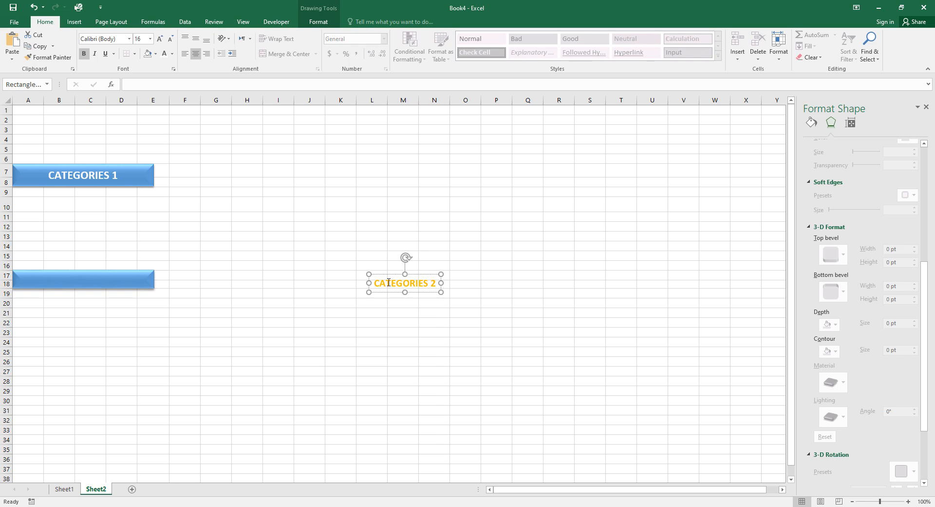
click(86, 57)
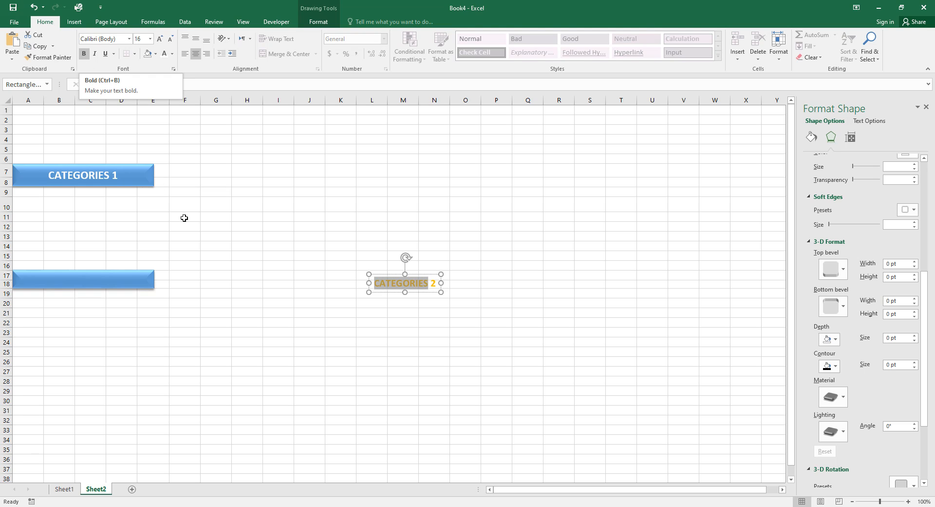
click(204, 264)
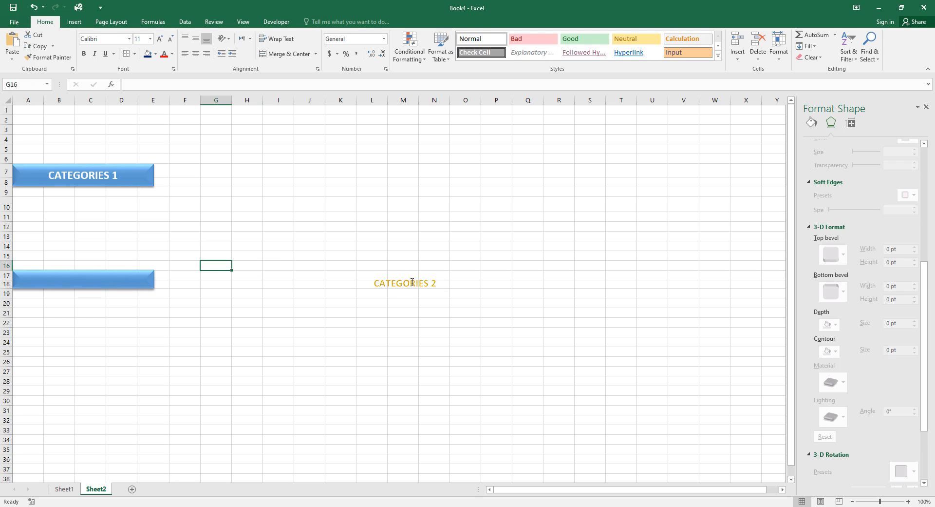
Move the CATEGORIES 2 label onto the lower blue bar and keep its size at 18.
click(386, 283)
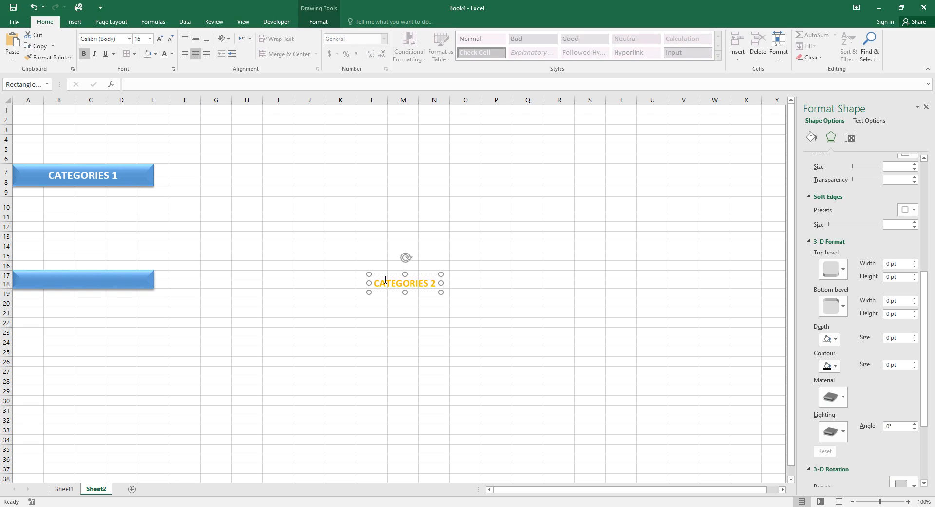
drag(385, 272, 62, 268)
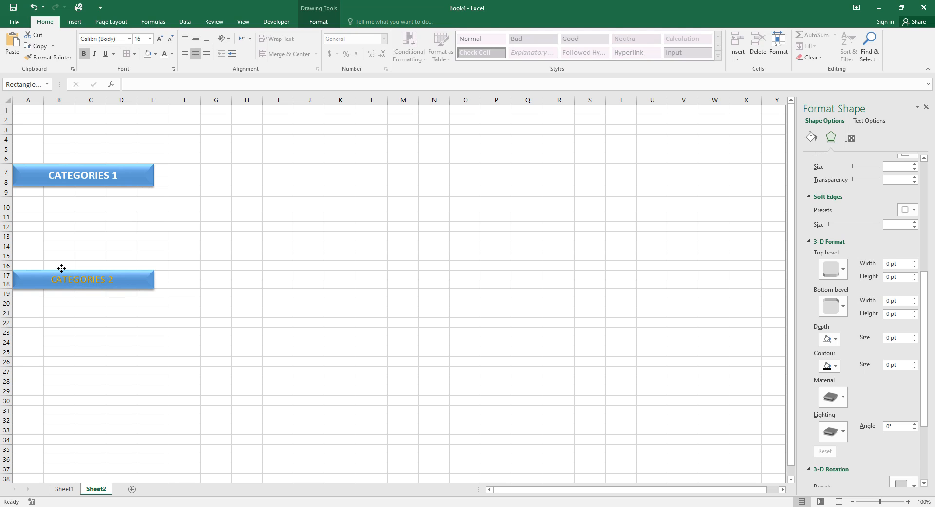
drag(62, 268, 61, 269)
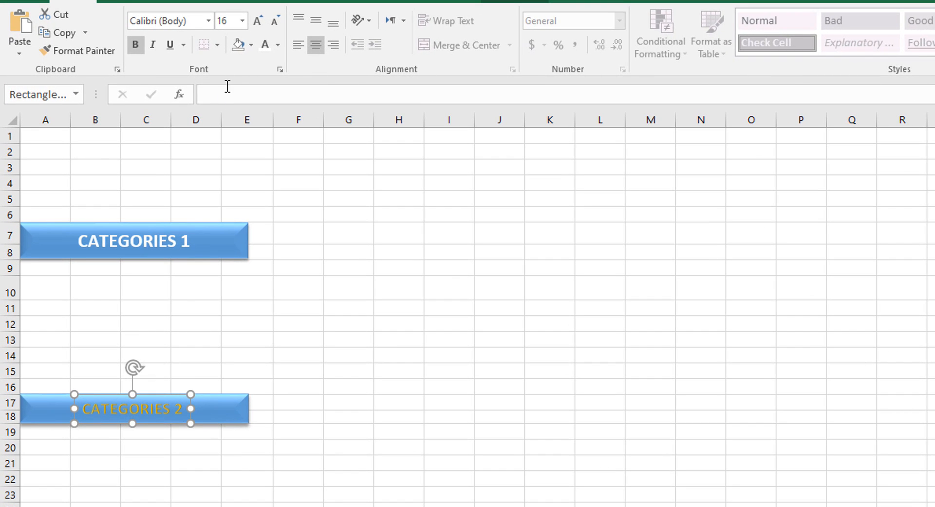
click(241, 21)
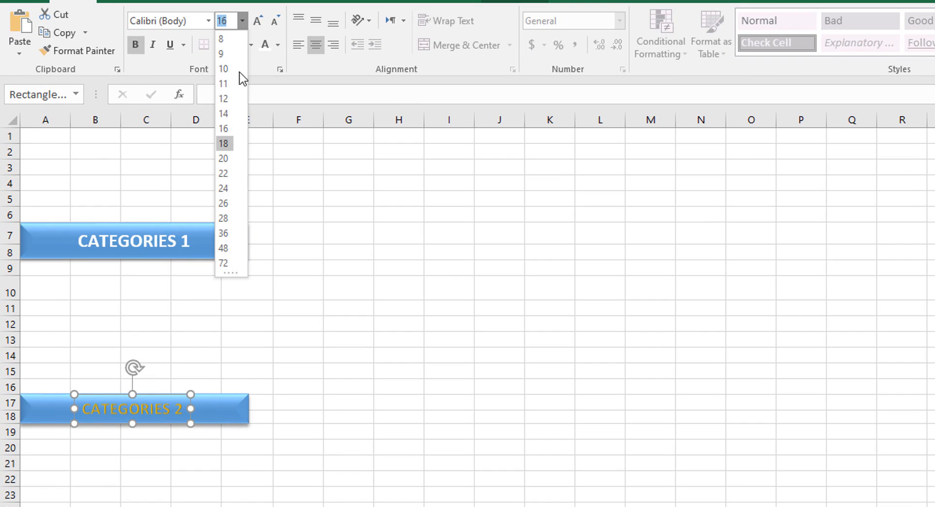
click(227, 159)
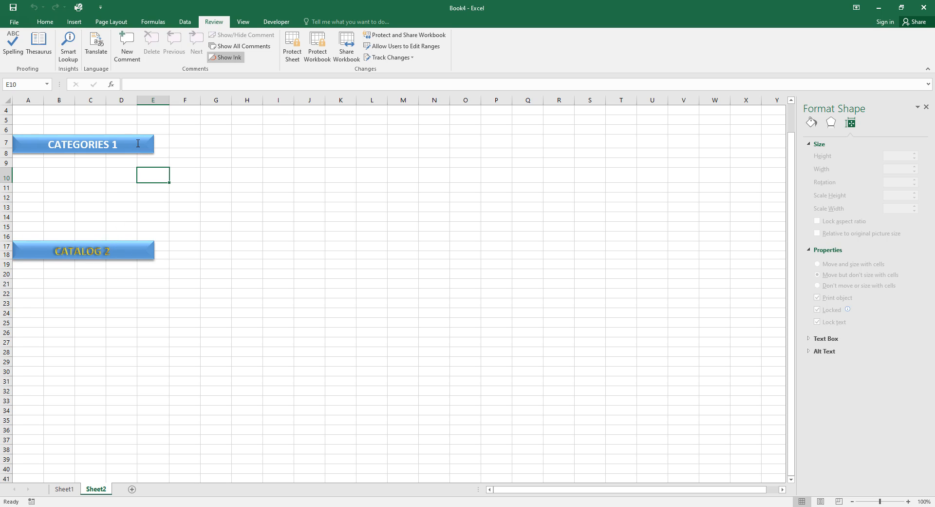
click(138, 143)
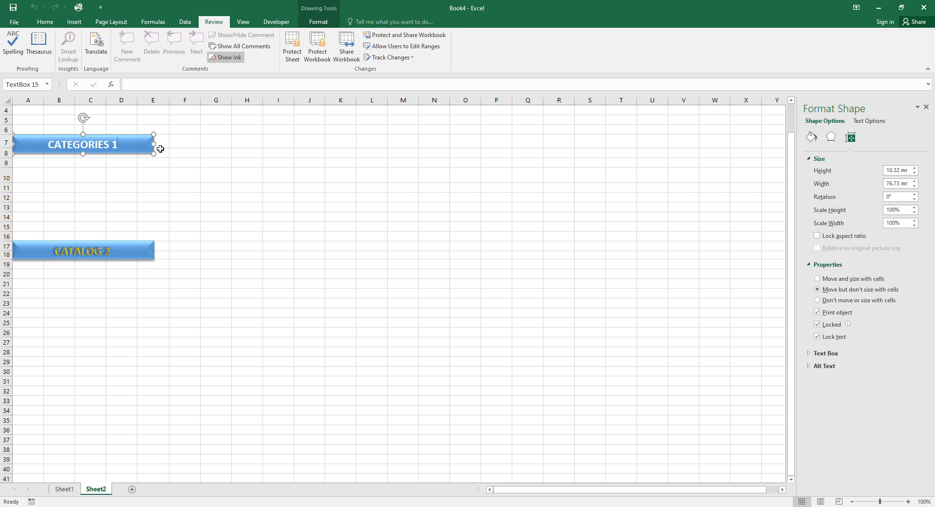
drag(154, 144, 197, 153)
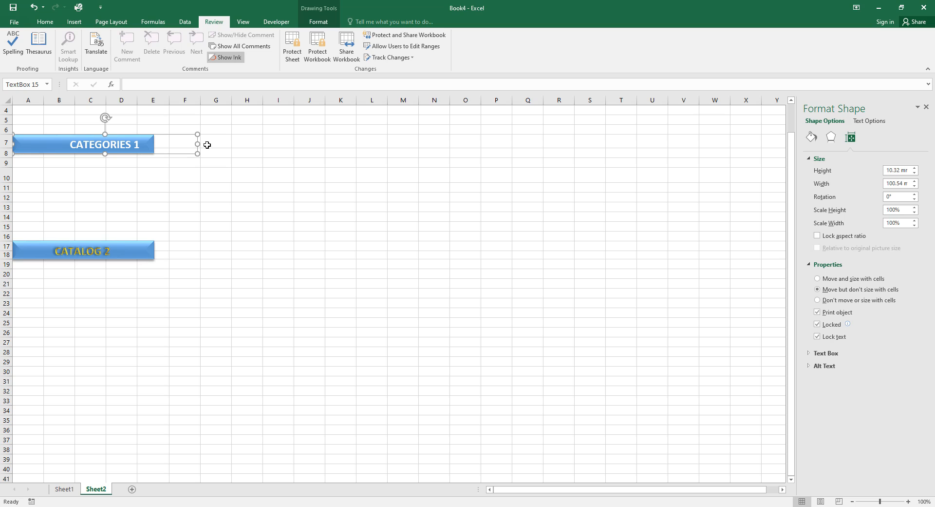
key(ctrl+z)
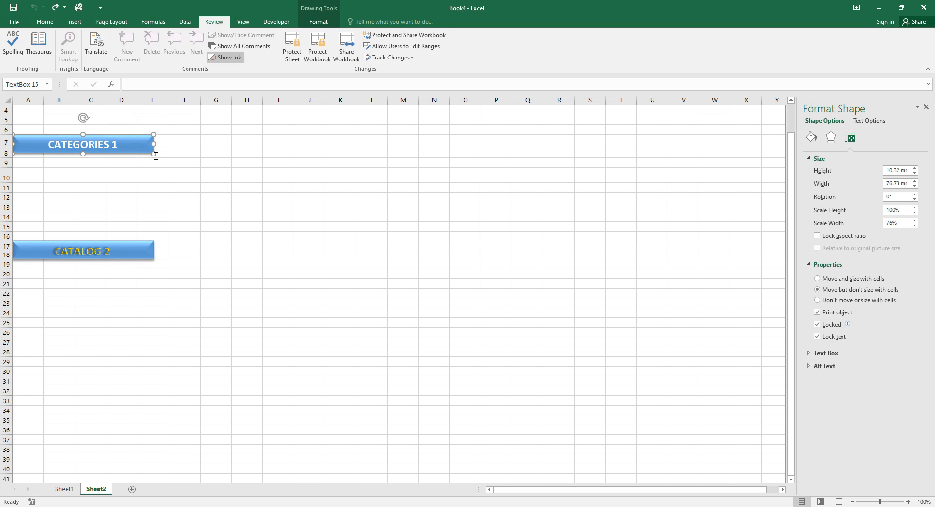
click(118, 246)
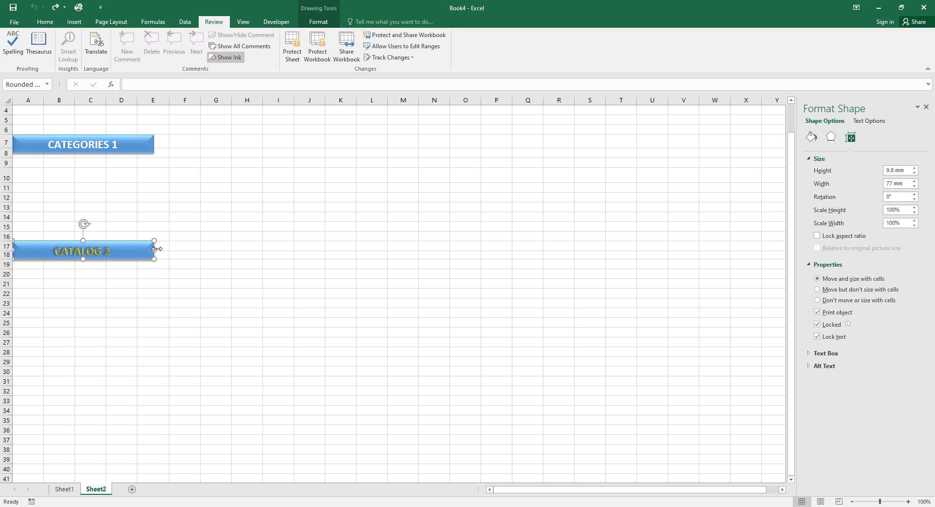
drag(155, 249, 221, 248)
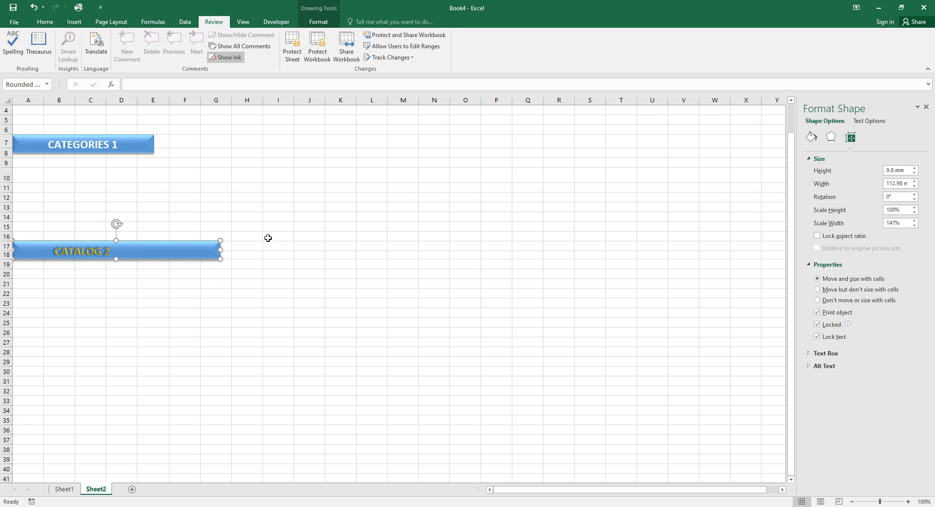
key(ctrl+z)
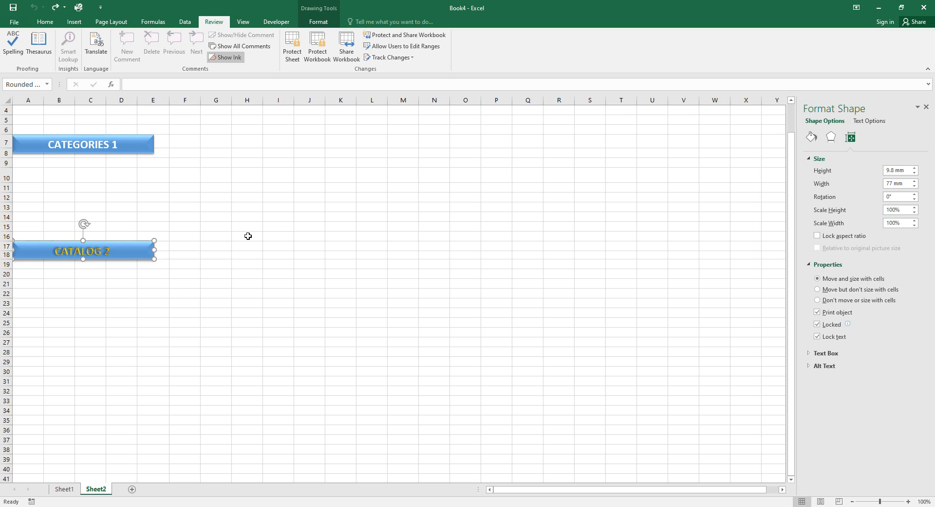
click(97, 251)
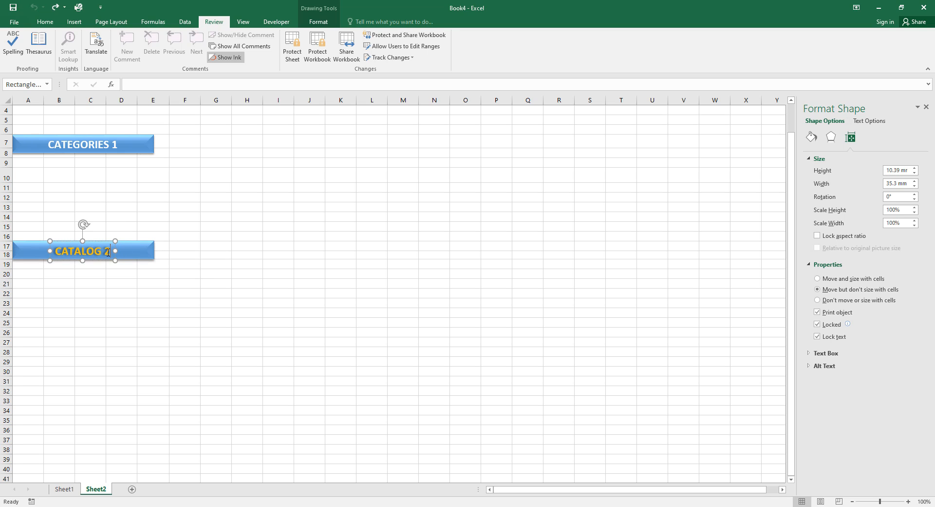
double_click(107, 252)
text(1)
click(231, 270)
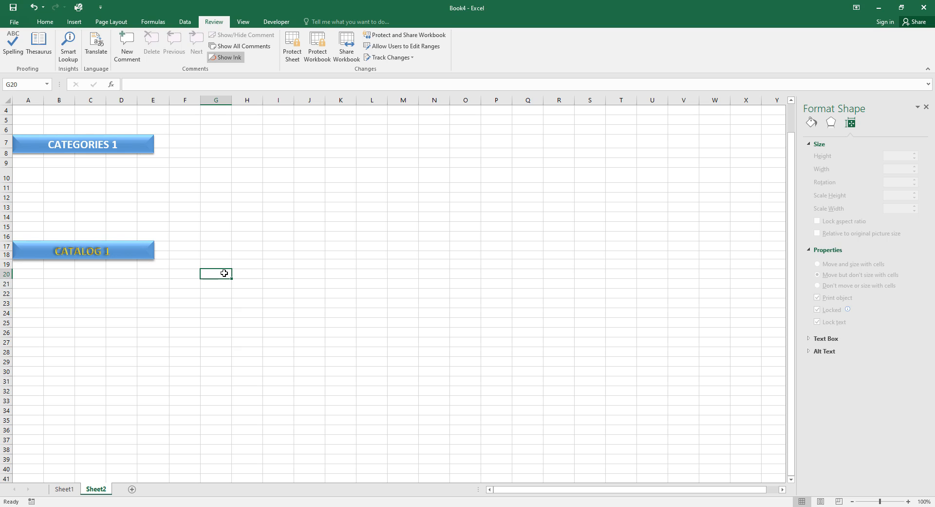
key(ctrl+z)
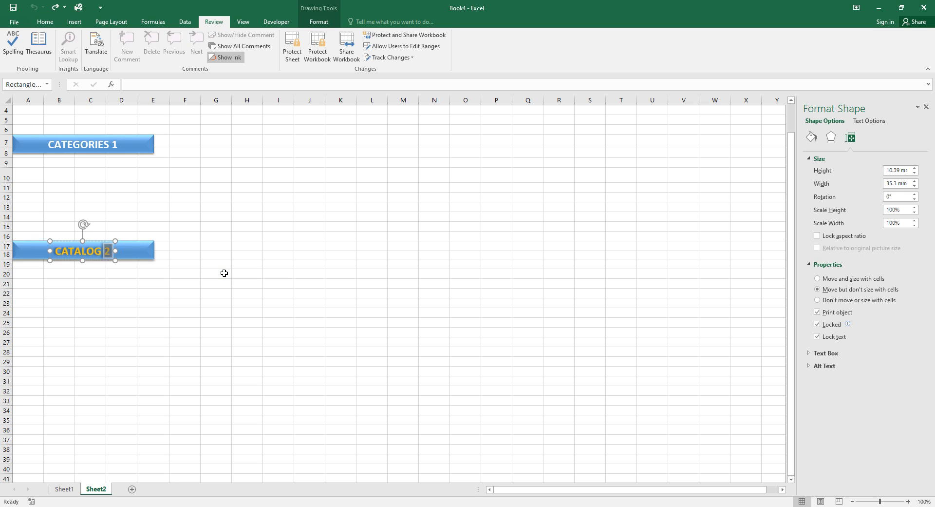
click(172, 196)
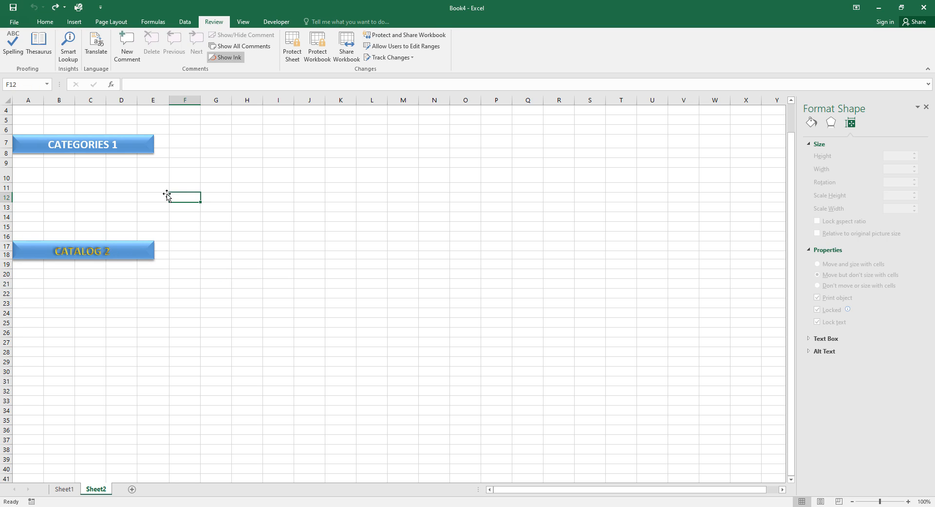
click(114, 142)
double_click(114, 142)
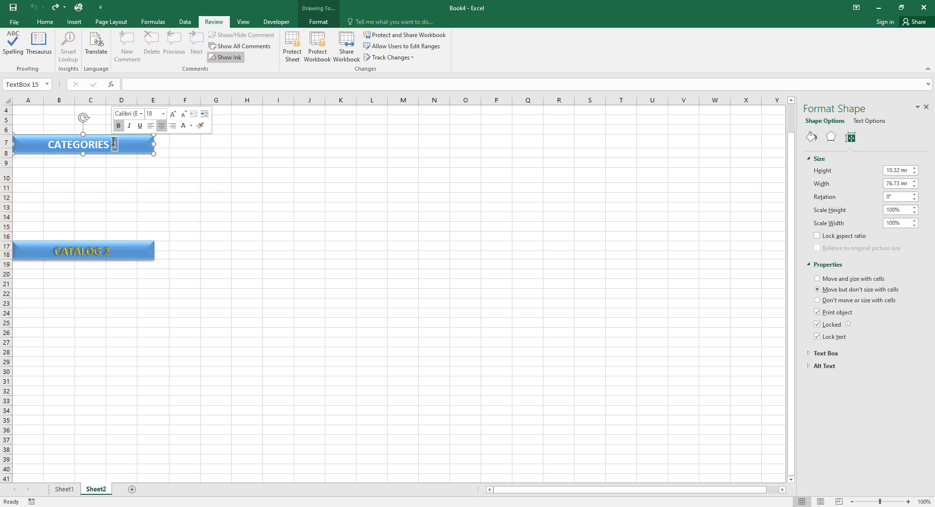
text(e)
click(133, 188)
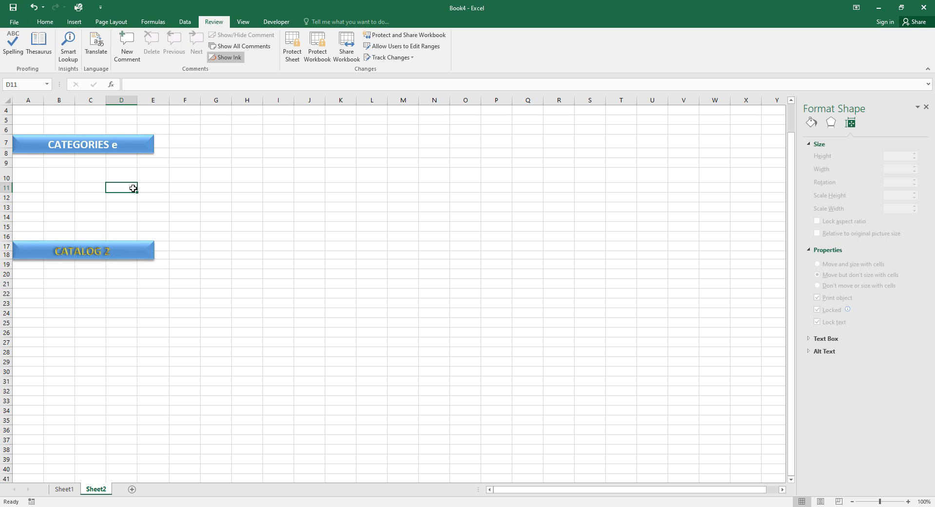
key(ctrl+z)
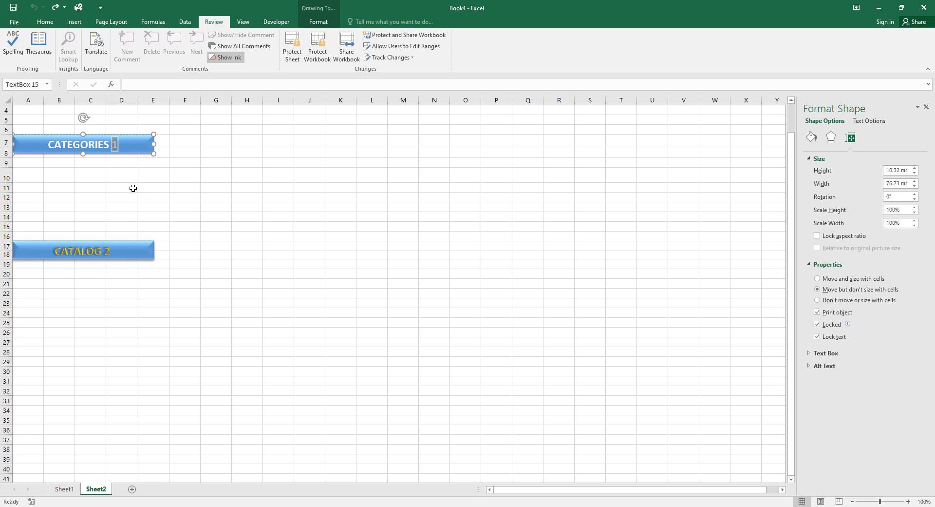
Protect Sheet2 and confirm the CATEGORIES 1 and CATALOG 2 banners can no longer be selected.
click(122, 249)
click(142, 249)
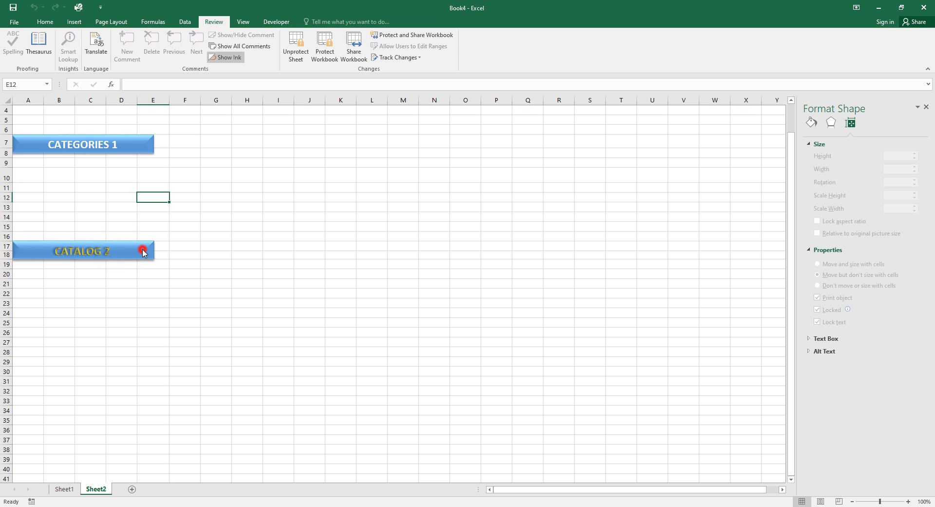
click(126, 247)
click(142, 144)
click(143, 145)
click(139, 254)
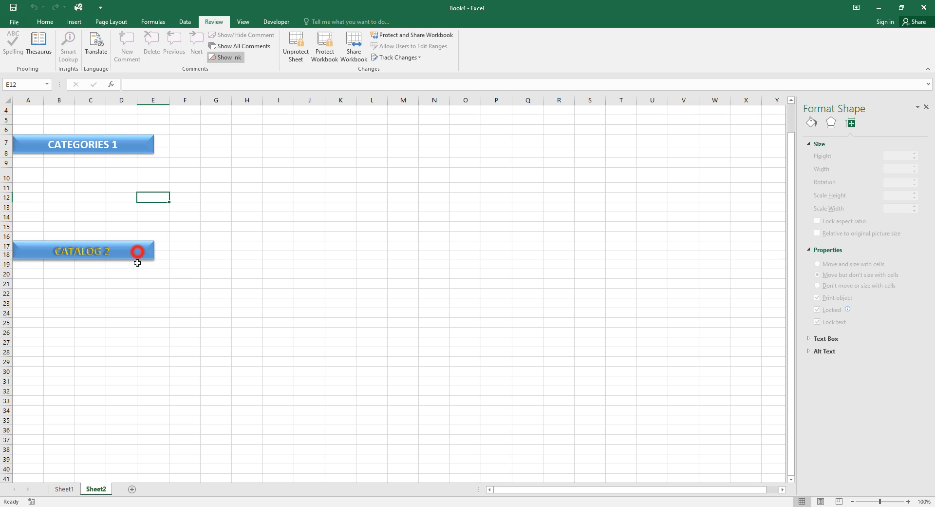
click(149, 142)
click(147, 250)
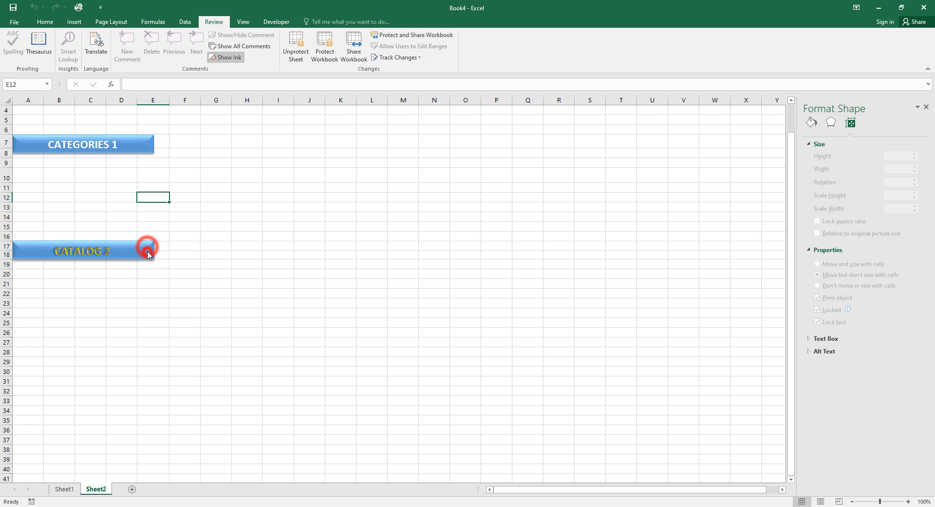
text(ddddd)
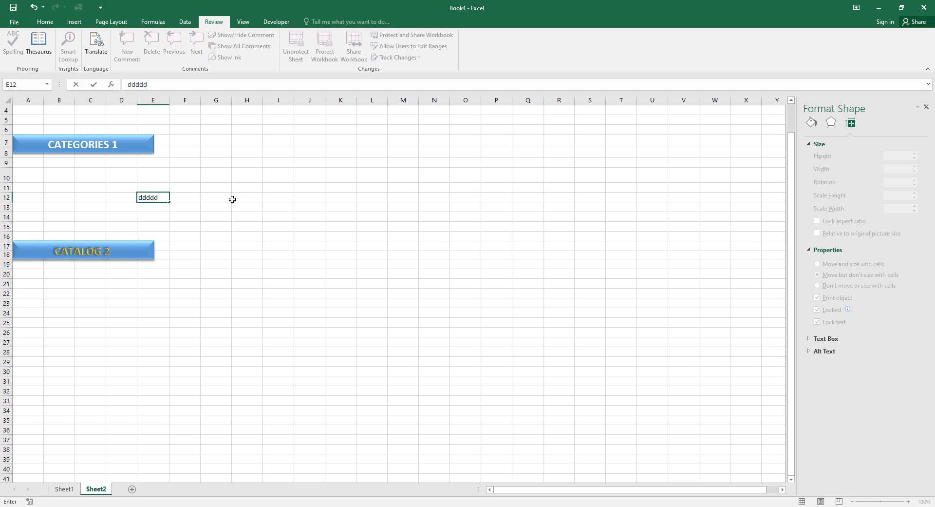
key(BackSpace)
key(BackSpace)
key(BackSpace)
key(BackSpace)
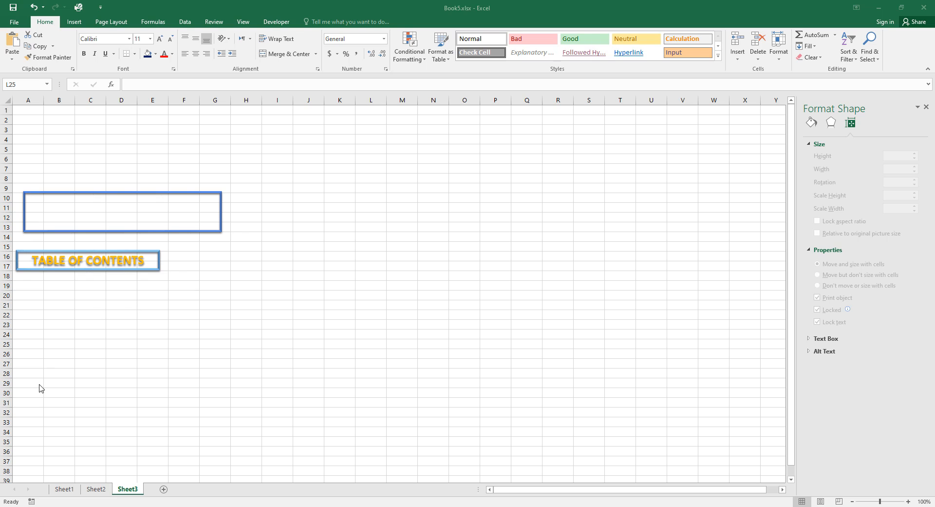
Draw a large rectangle below the TABLE OF CONTENTS label, across roughly rows 22 to 29.
click(72, 22)
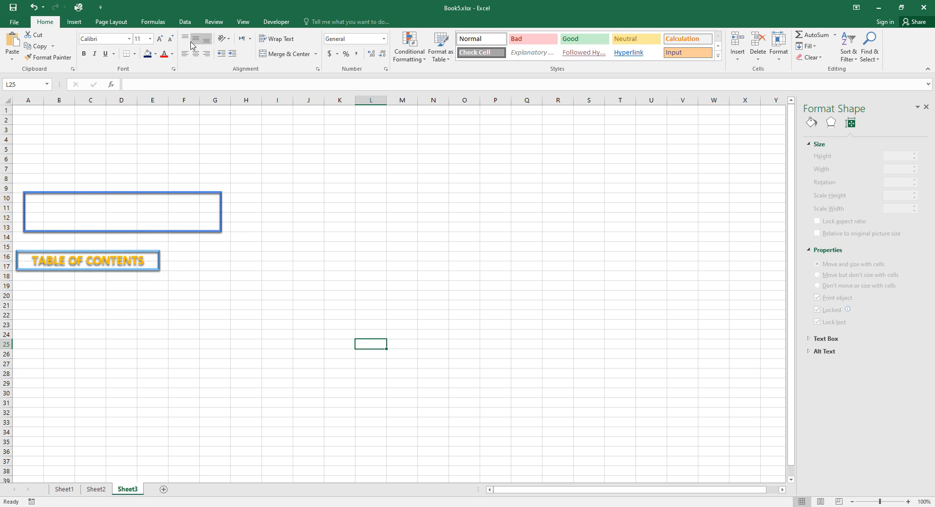
click(72, 22)
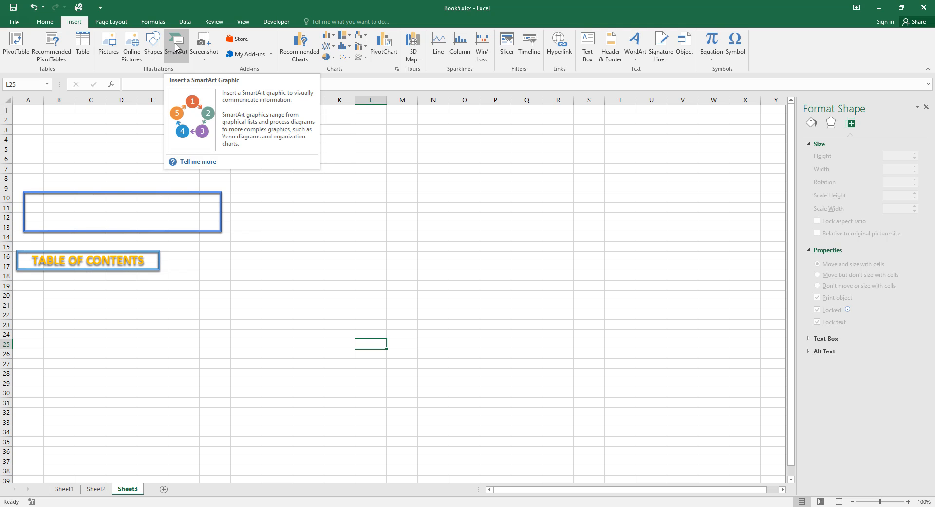
click(152, 47)
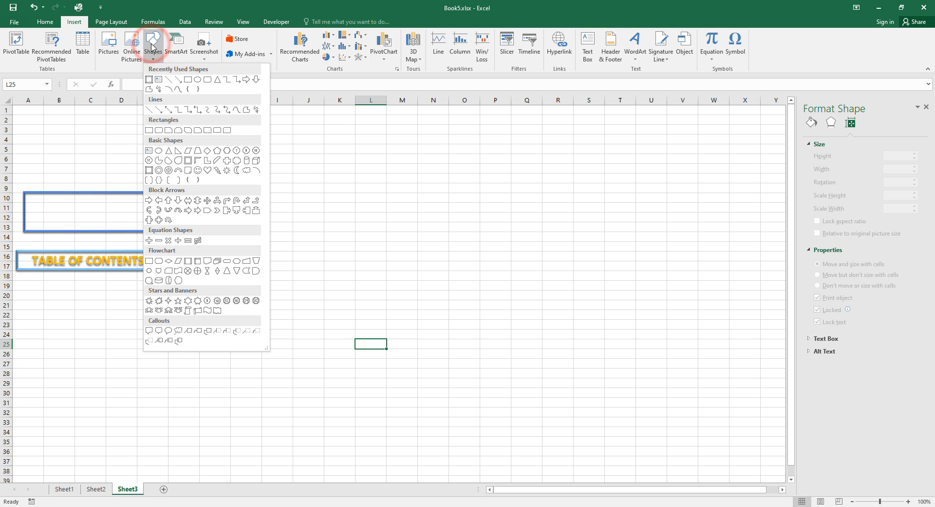
click(149, 131)
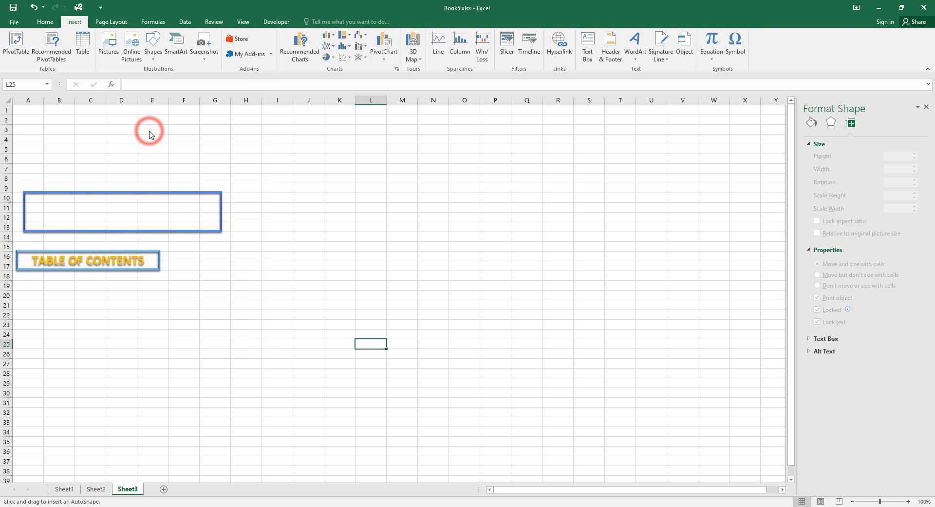
mouse_move(107, 310)
mouse_down()
mouse_move(203, 407)
mouse_move(363, 382)
mouse_move(377, 389)
mouse_up()
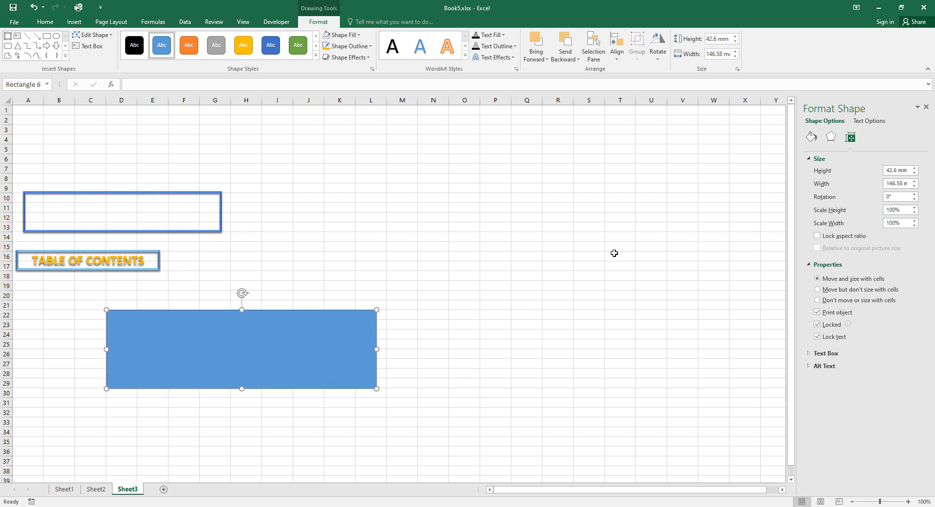
Resize the blue rectangle to 21 mm high by 106 mm wide.
click(813, 138)
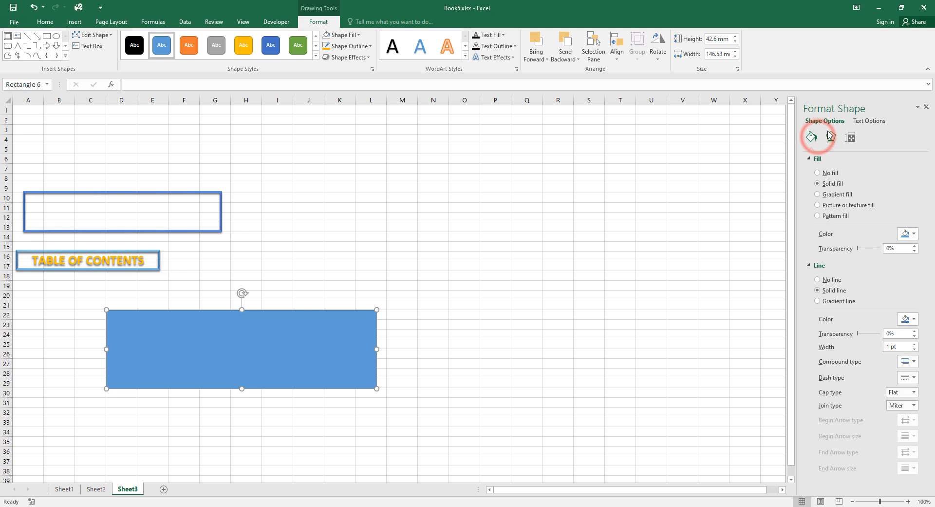
click(829, 134)
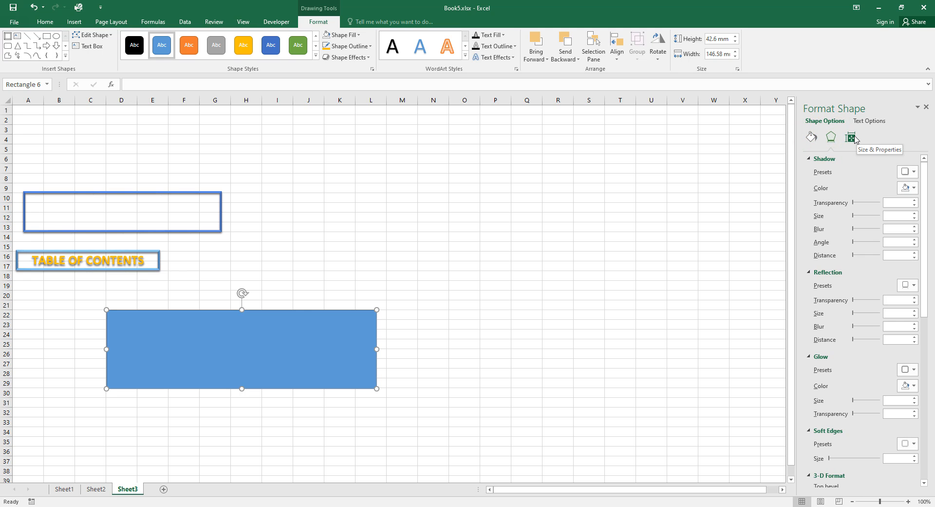
click(852, 138)
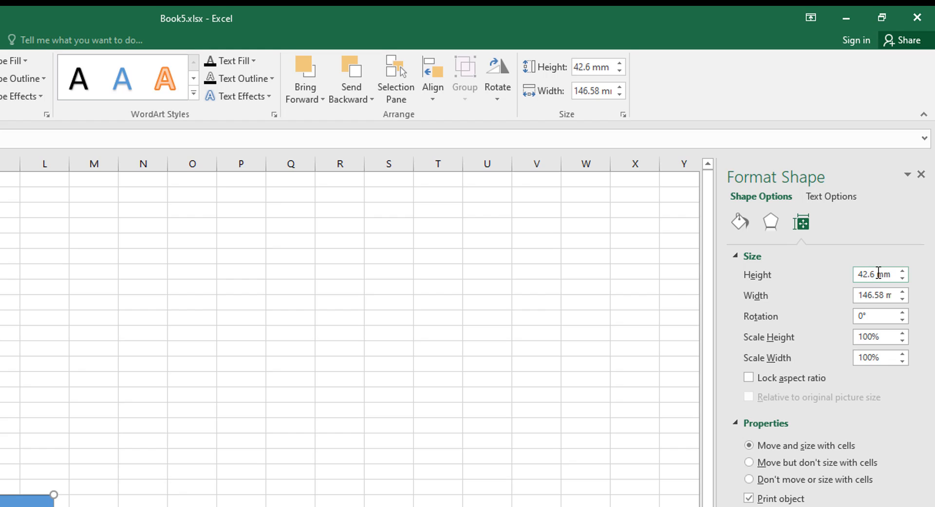
drag(877, 273, 850, 282)
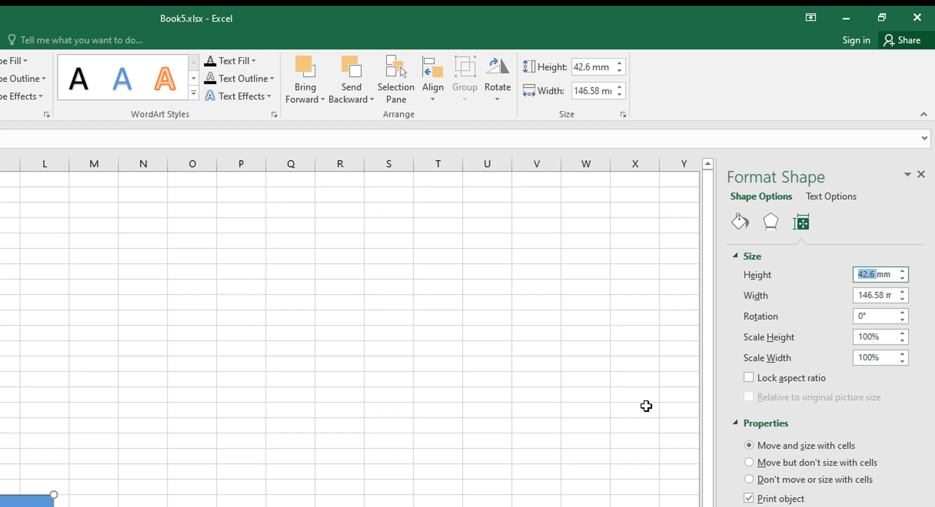
text(21)
click(880, 294)
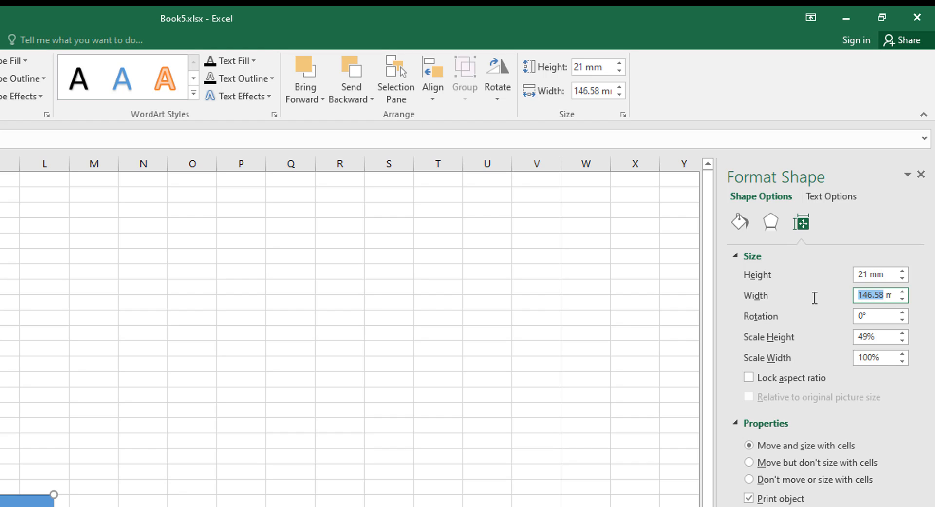
text(106)
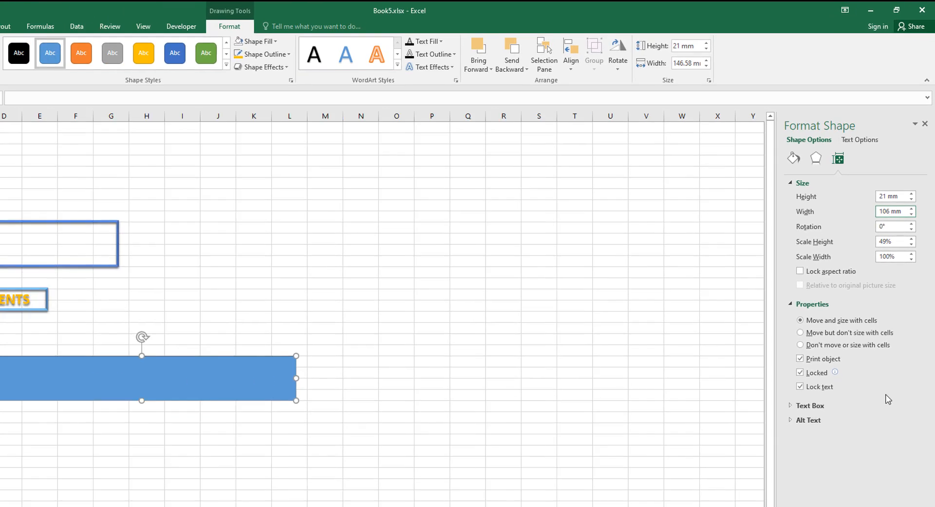
click(893, 338)
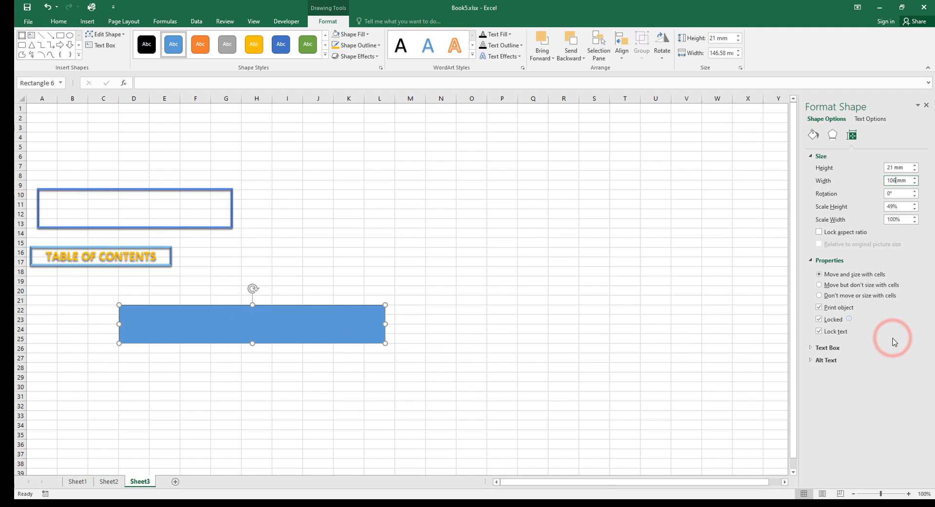
click(906, 193)
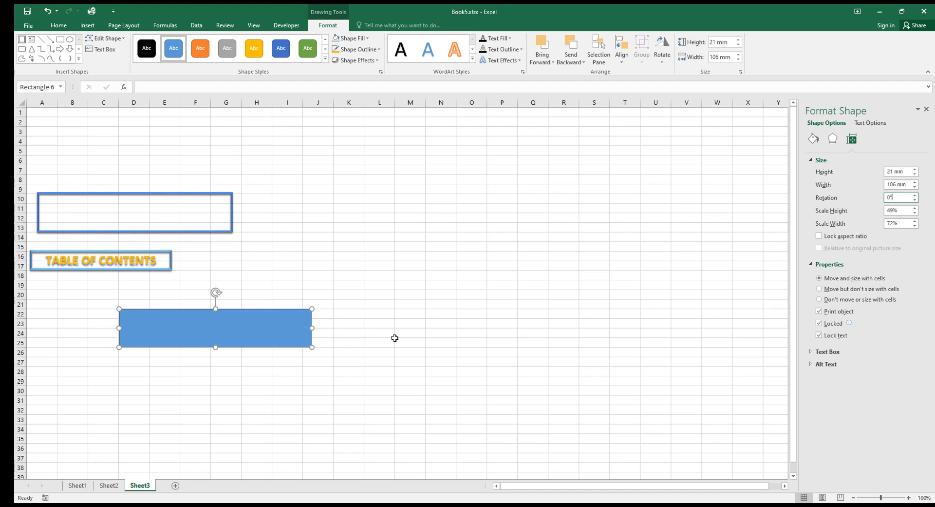
Give the rectangle a black Offset Bottom shadow with 40% transparency and 3.5 pt blur.
click(833, 140)
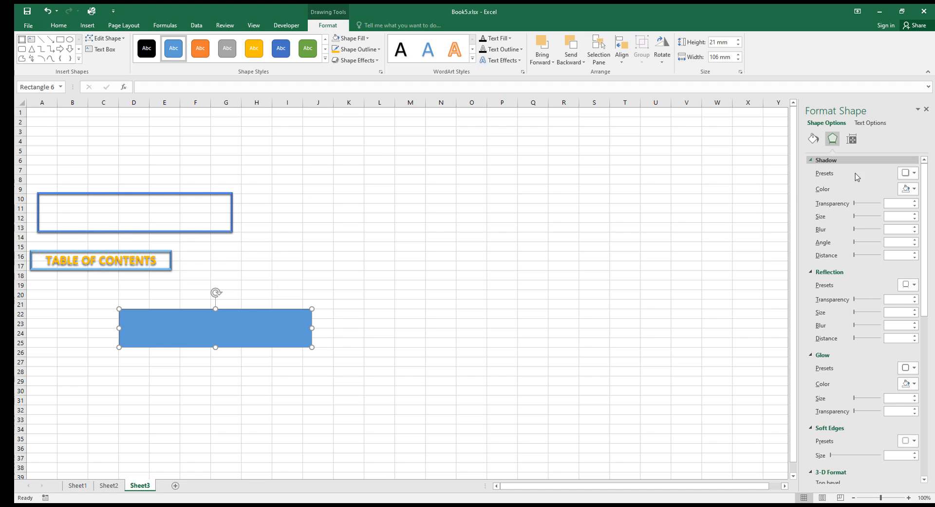
click(915, 174)
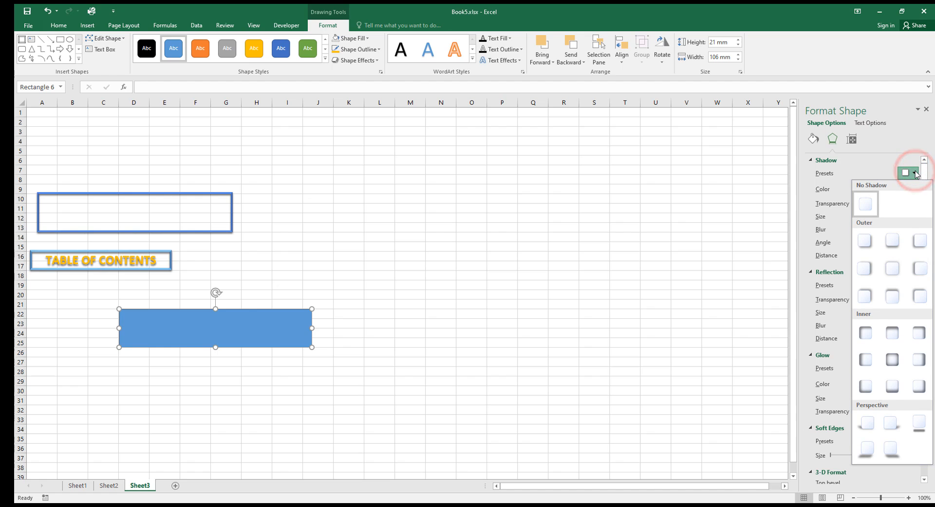
click(893, 241)
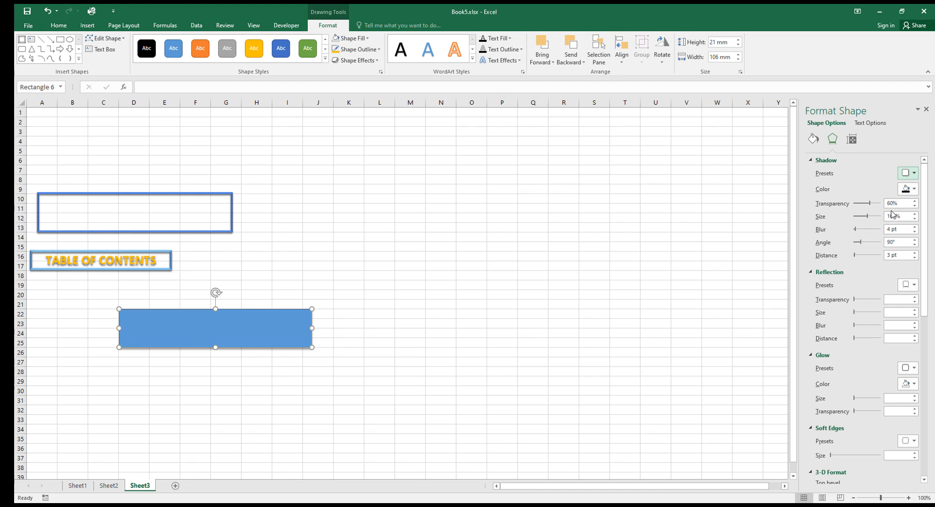
click(912, 190)
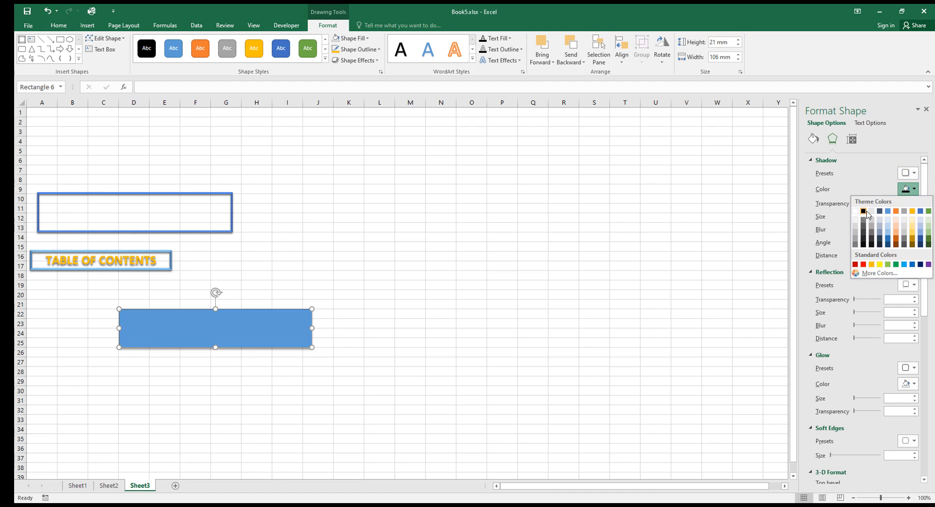
click(866, 212)
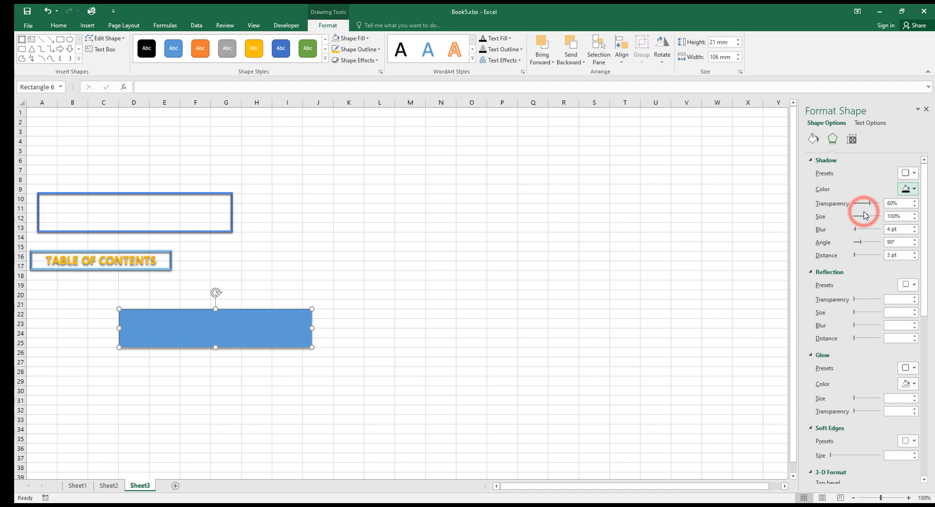
click(892, 202)
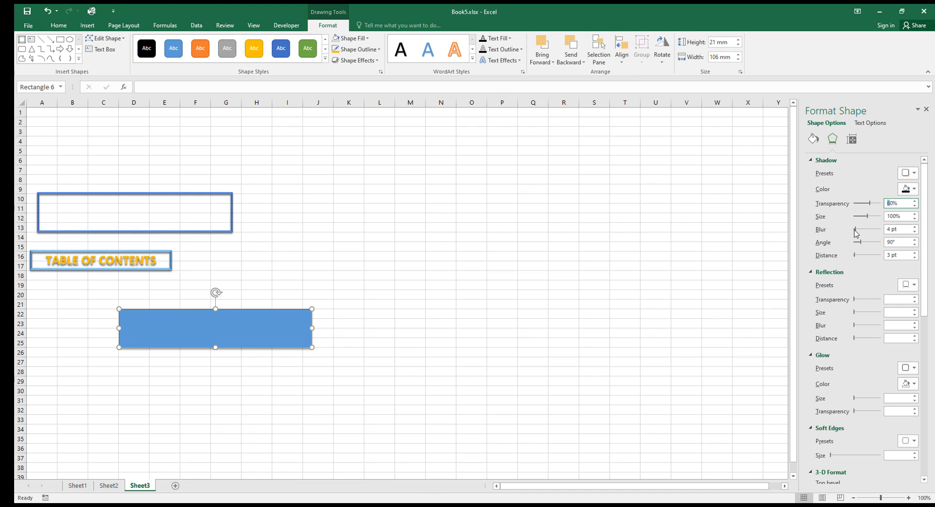
text(4)
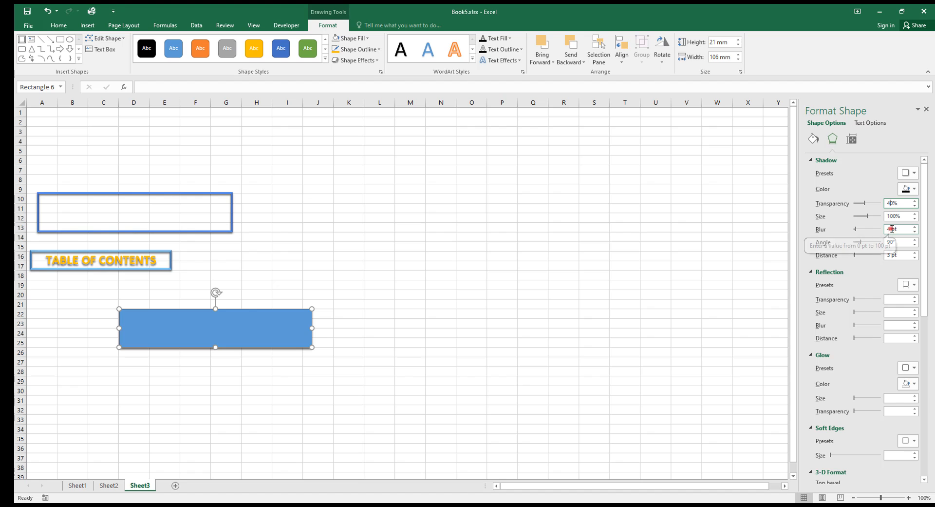
drag(892, 229, 884, 228)
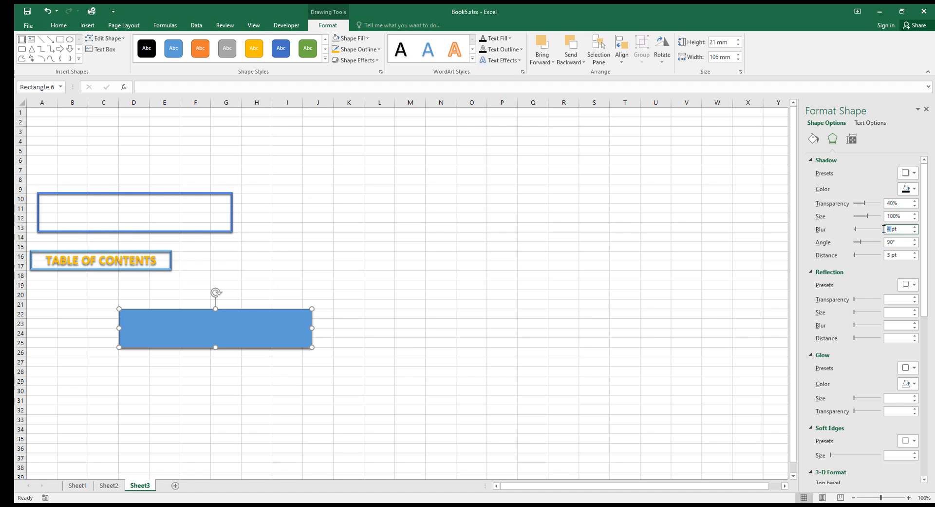
text(3.55t)
key(Return)
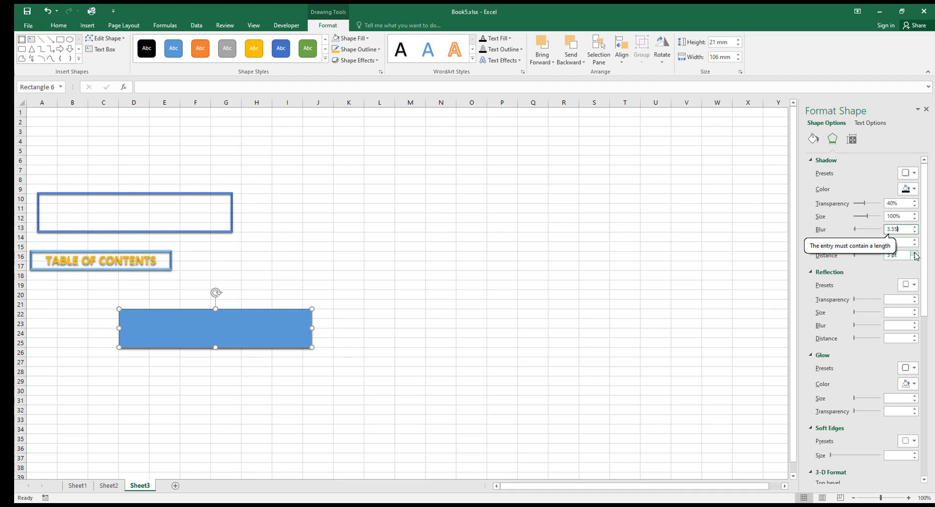
key(BackSpace)
key(BackSpace)
key(Return)
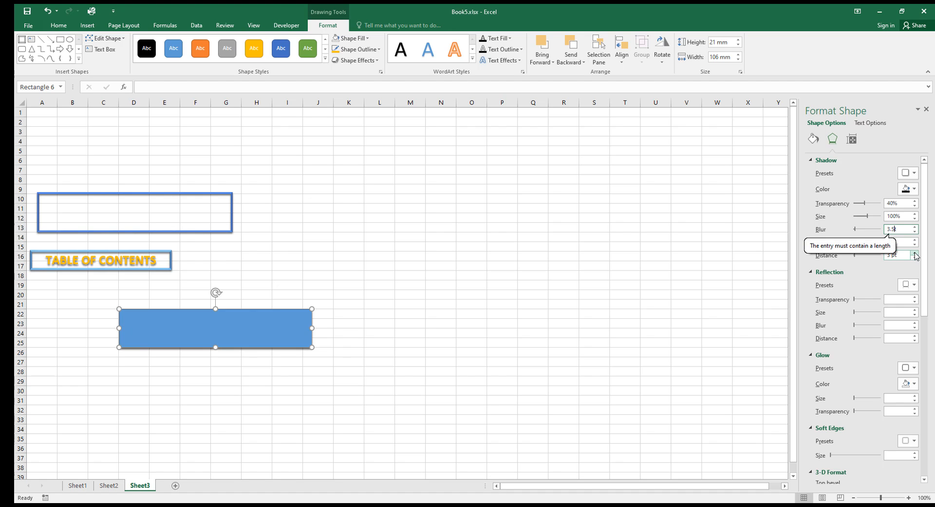
click(890, 252)
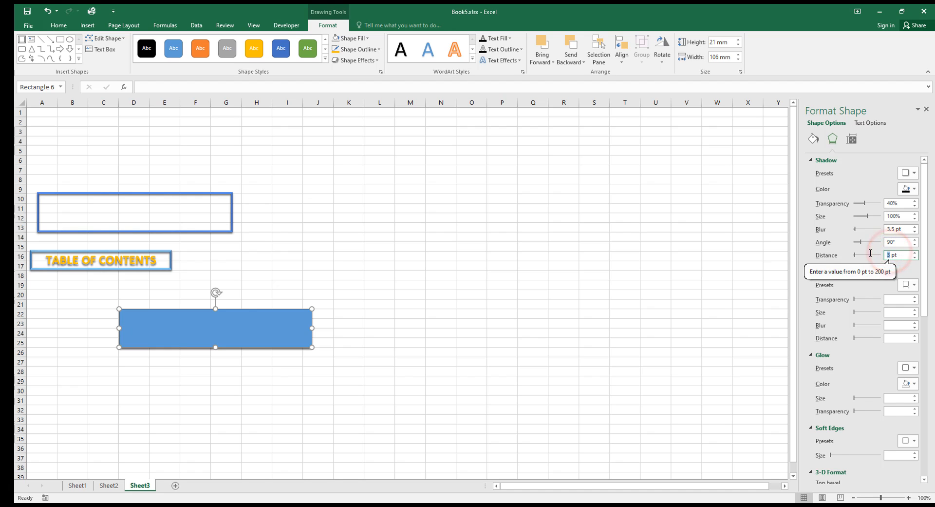
Add a Circle bottom bevel and a 15 × 3 pt top bevel to the rectangle.
scroll(818, 370, down, 5)
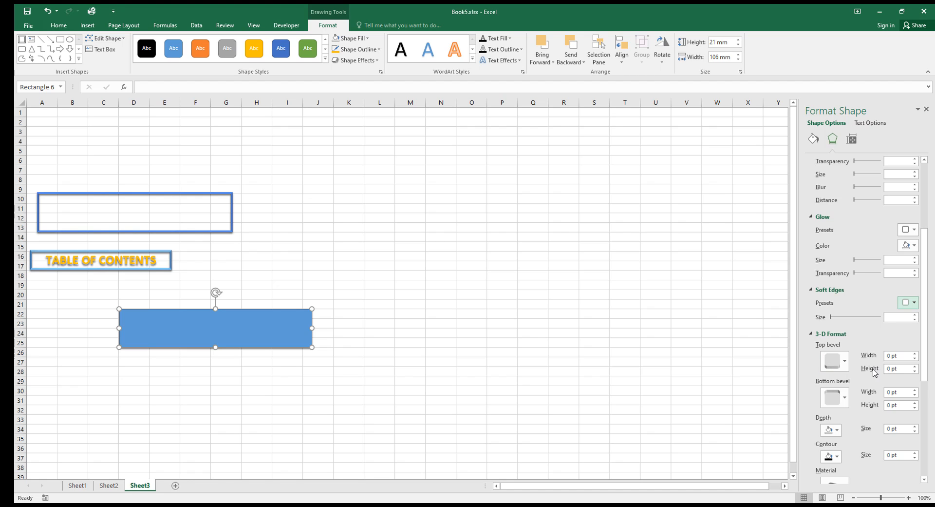
click(836, 395)
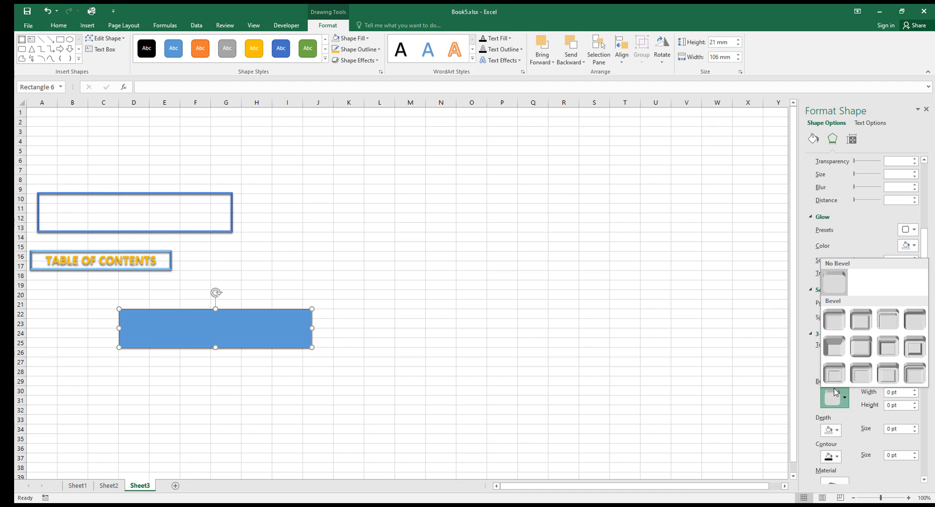
click(836, 324)
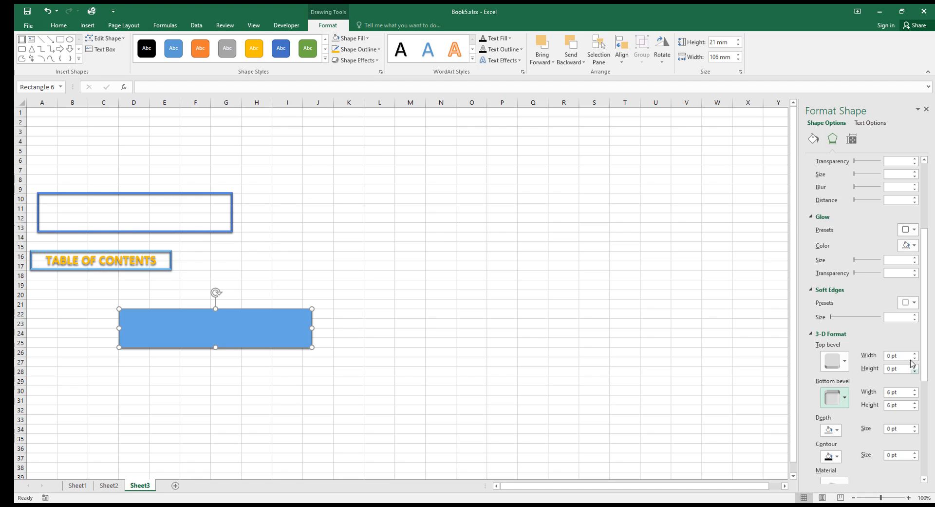
click(891, 355)
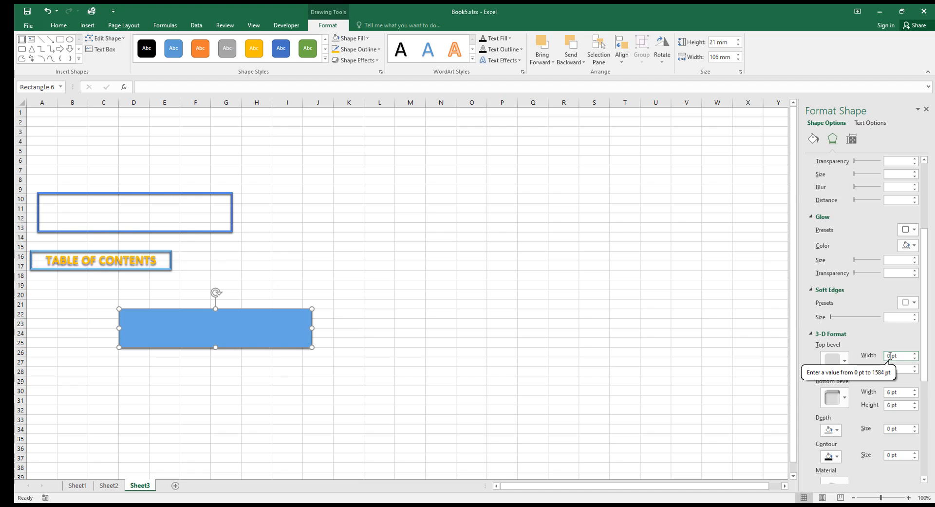
drag(890, 355, 879, 355)
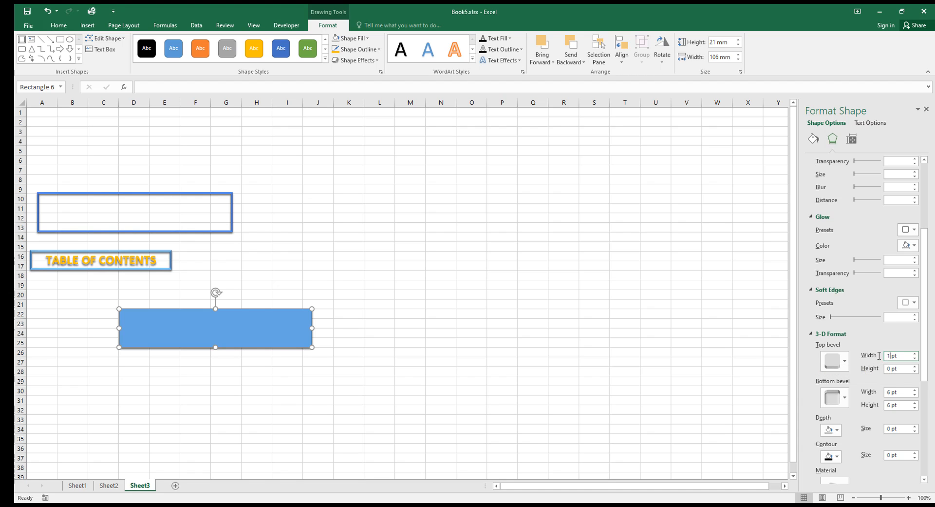
text(15)
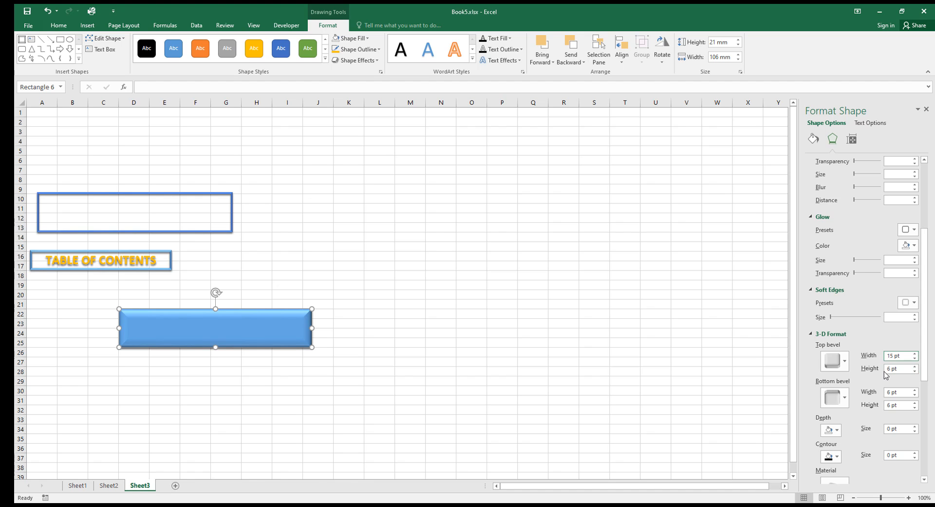
drag(891, 368, 885, 368)
text(3)
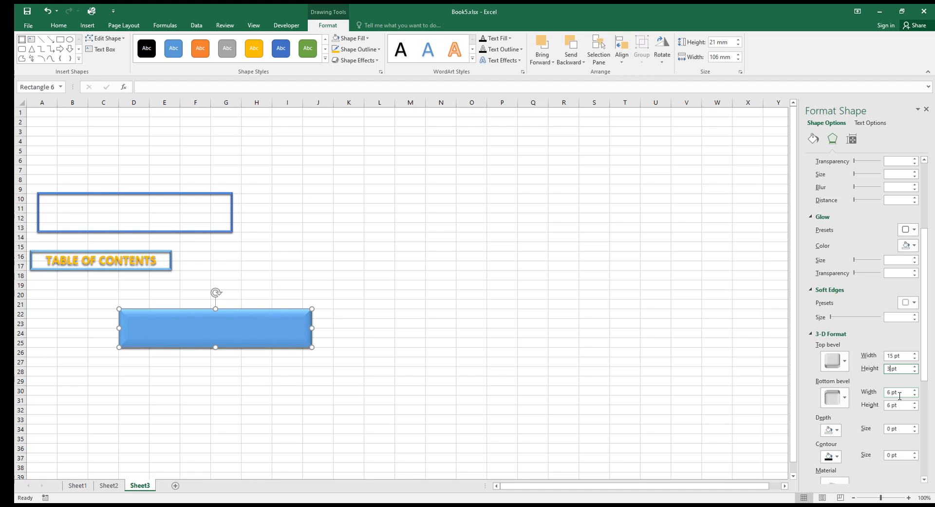
scroll(902, 327, down, 3)
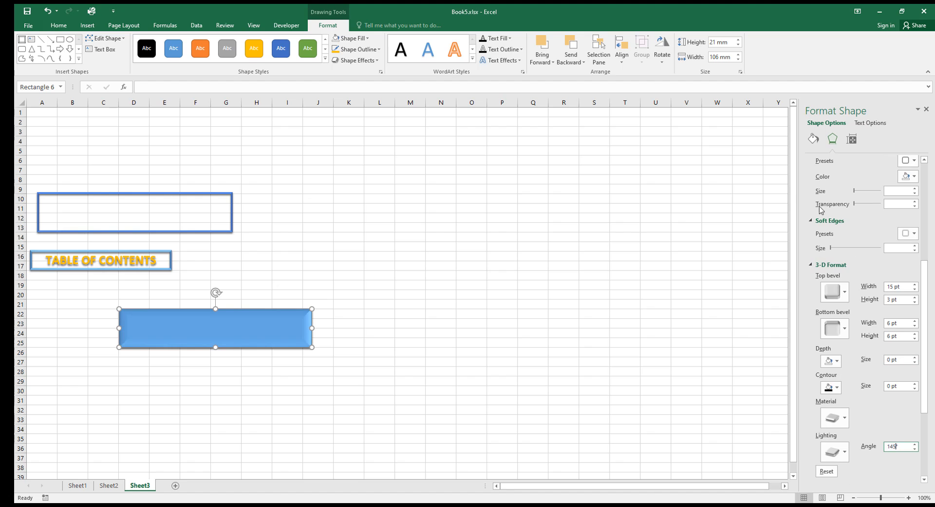
click(813, 140)
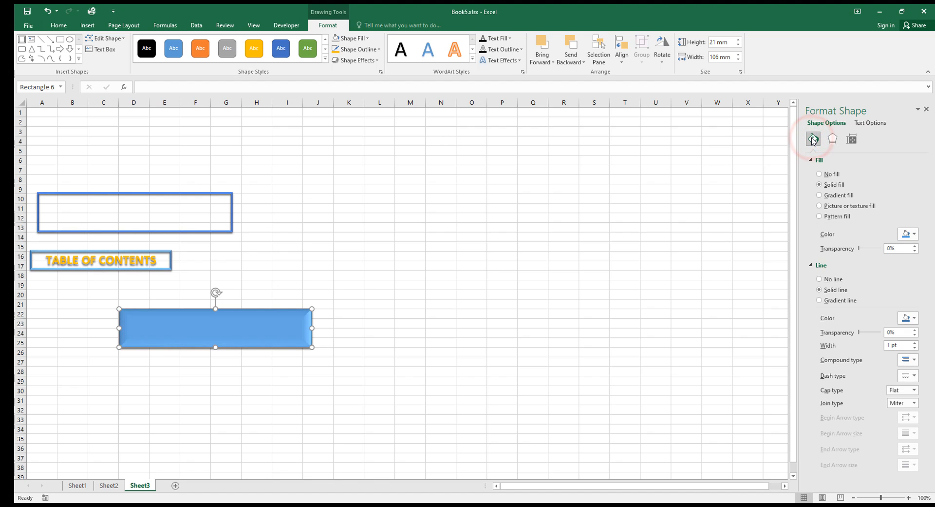
Remove the rectangle's fill and give it a solid 3 pt outline.
click(820, 174)
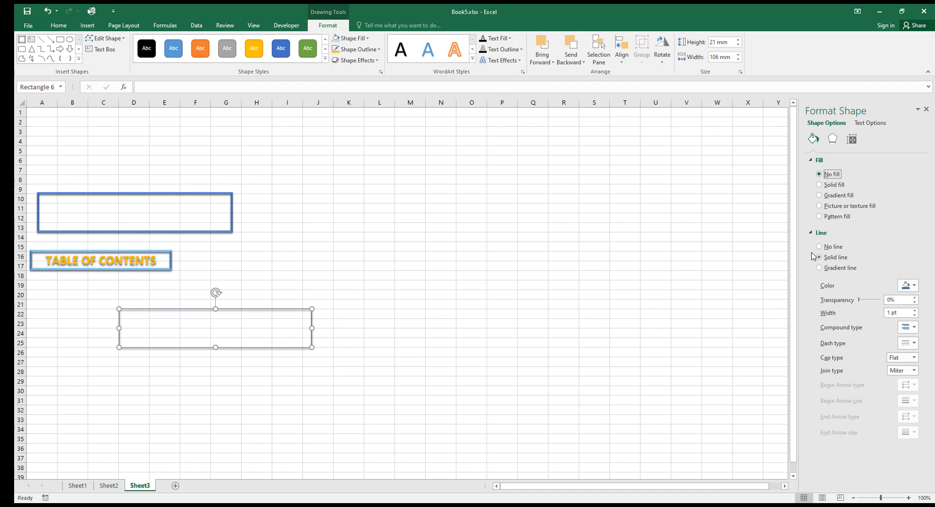
click(819, 246)
click(819, 257)
double_click(890, 313)
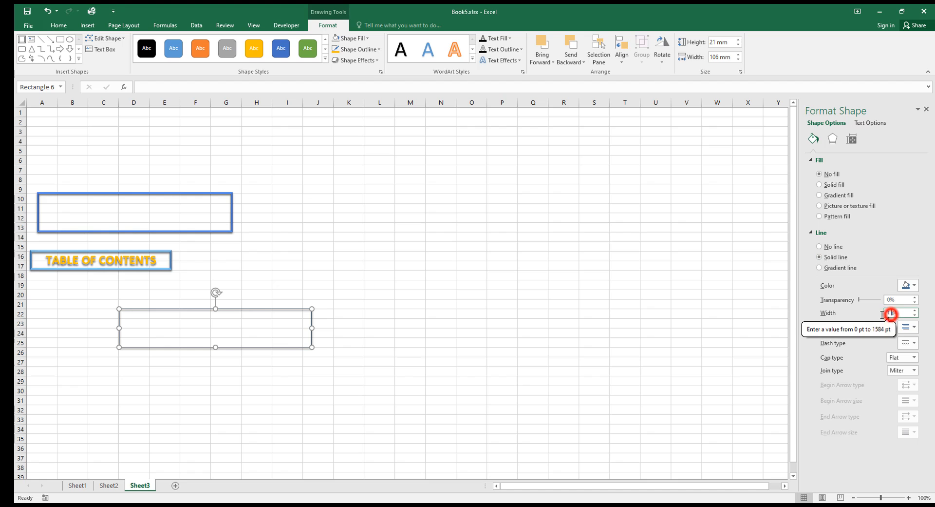
text(3)
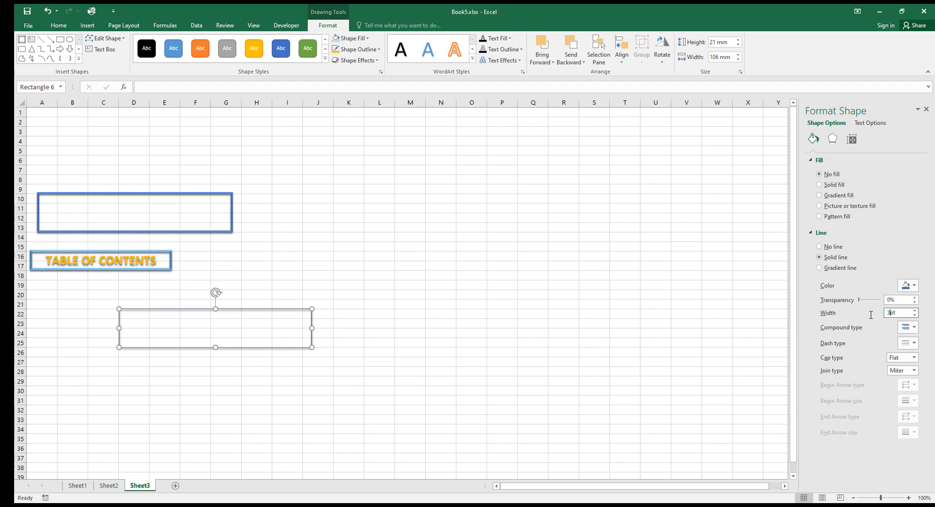
key(Return)
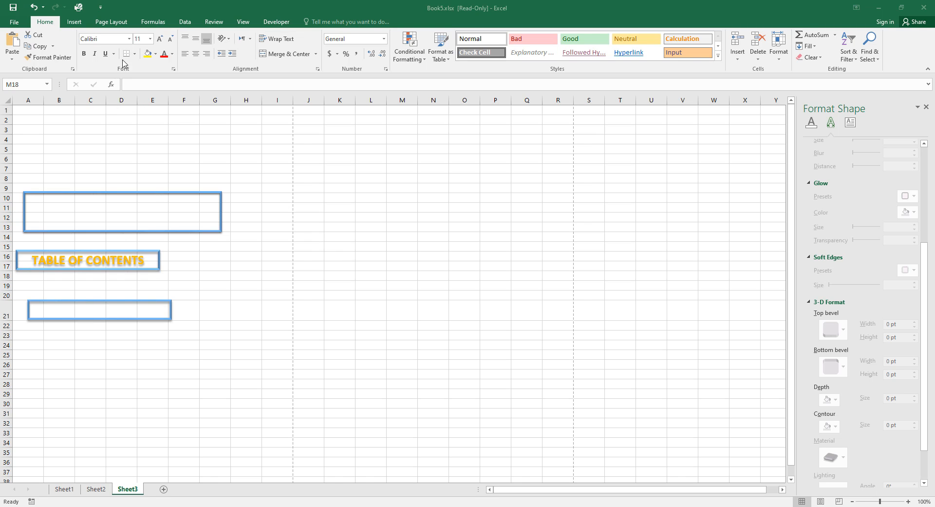
Insert a gold WordArt and replace its placeholder text with 'TABLE OF CONTENTS'.
click(74, 24)
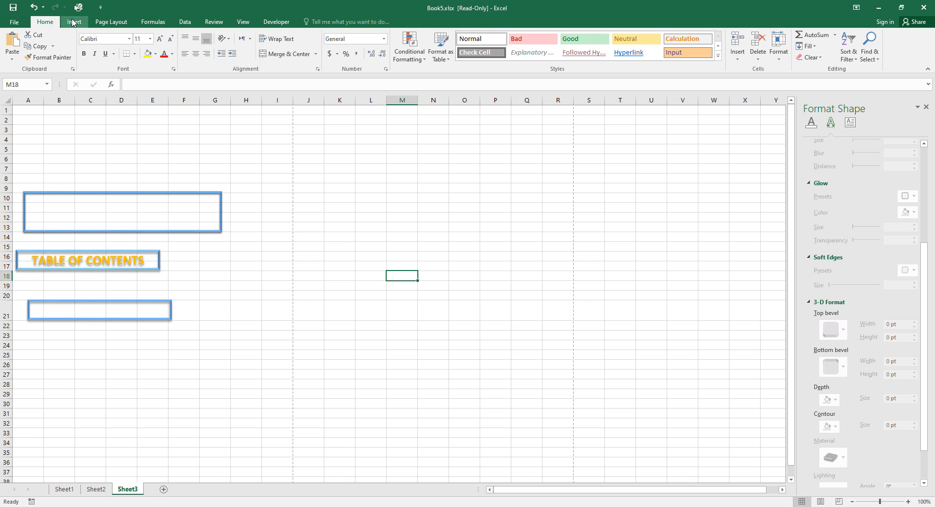
click(73, 21)
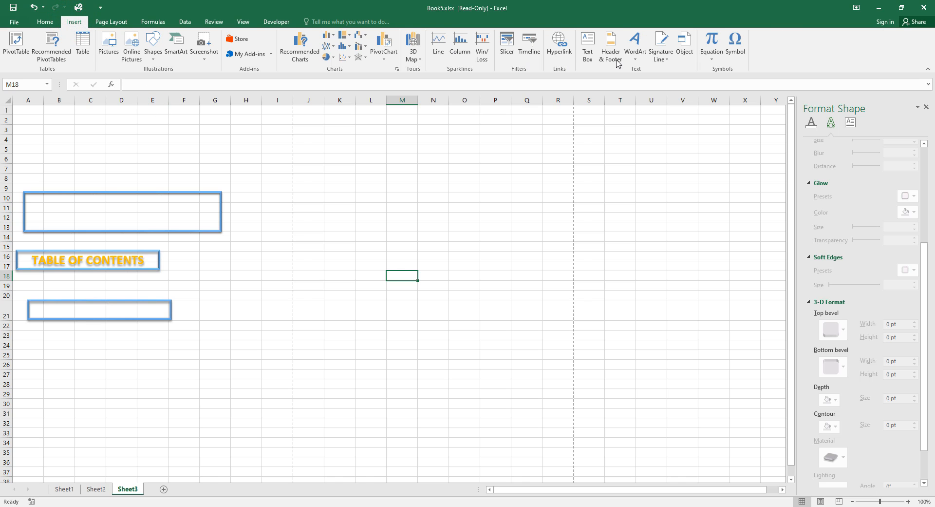
click(639, 40)
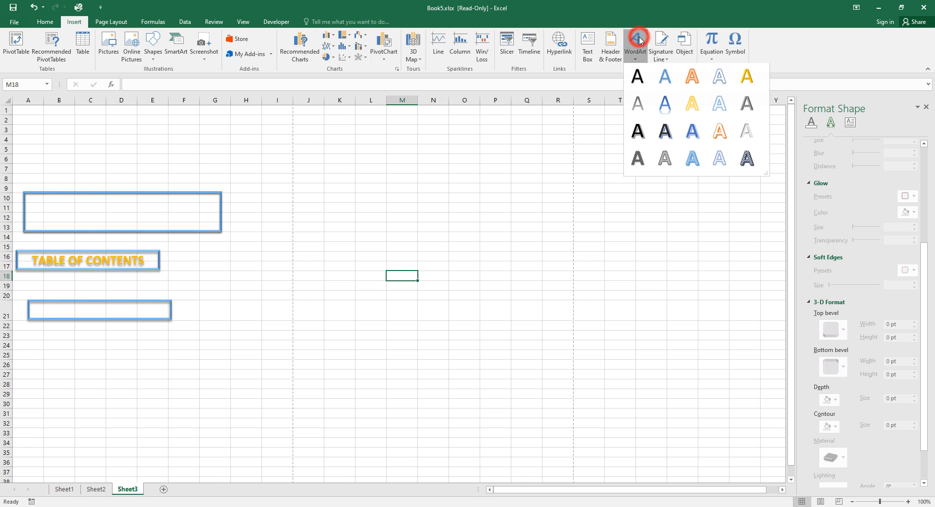
click(747, 78)
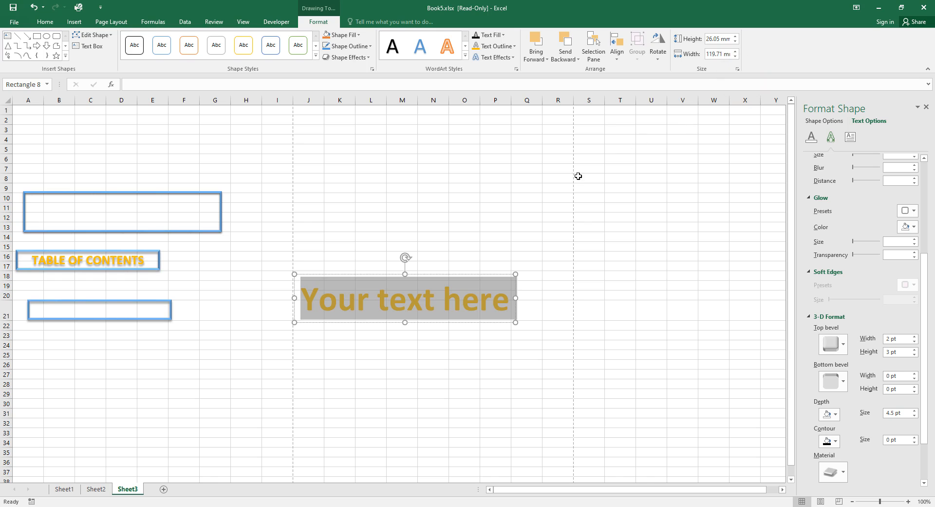
click(315, 298)
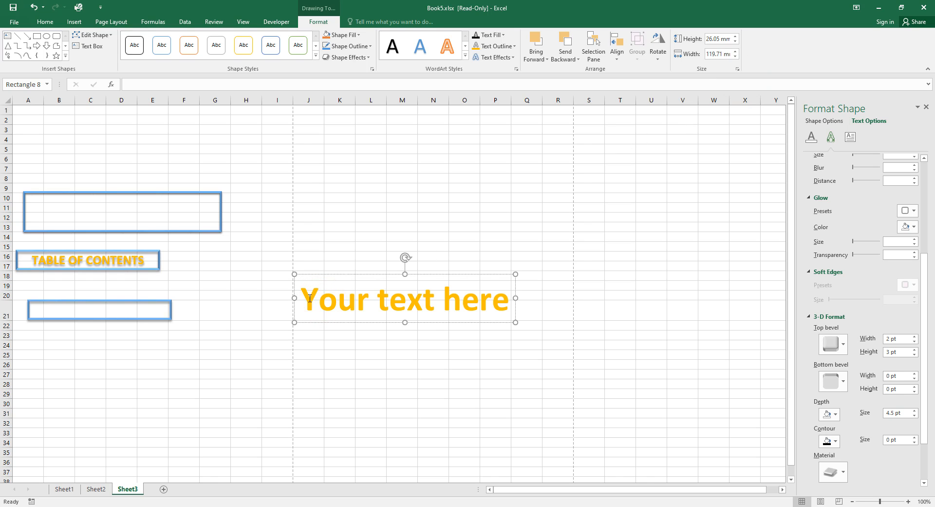
drag(306, 298, 481, 299)
drag(686, 262, 692, 259)
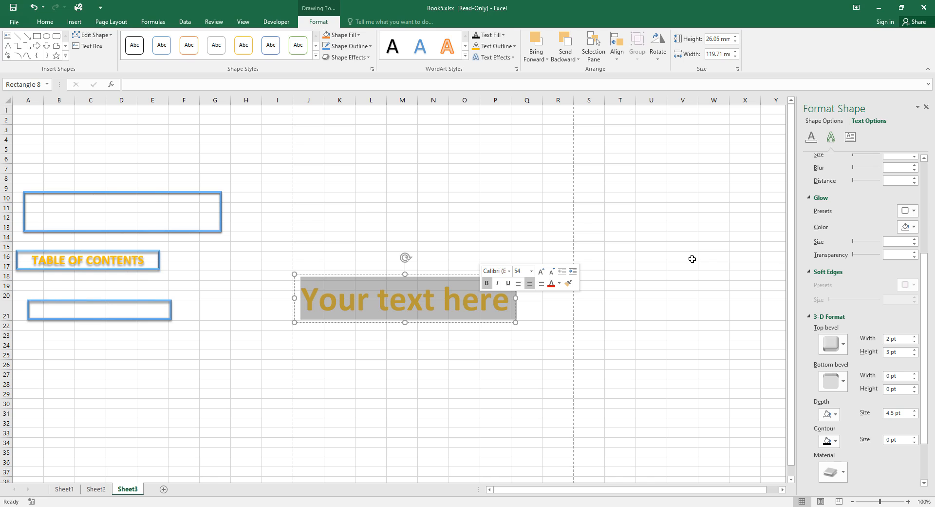
text(TA)
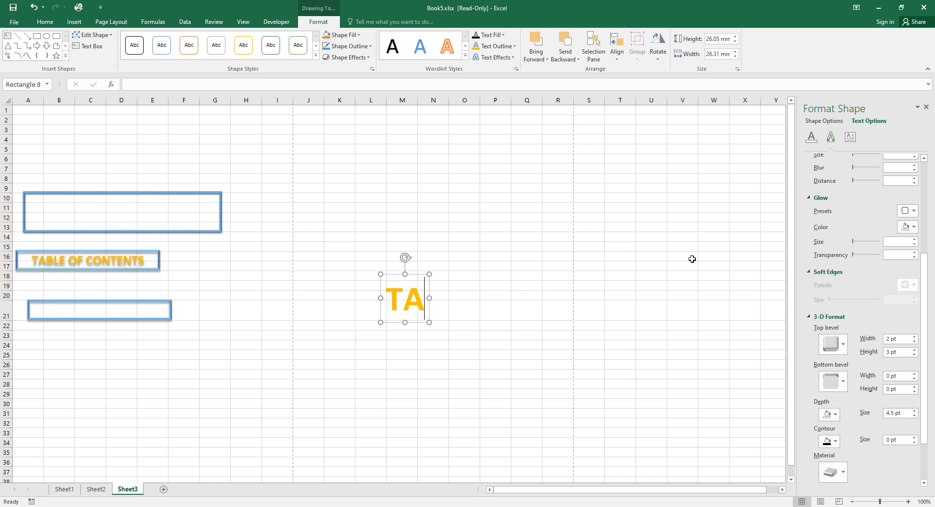
text(BLE )
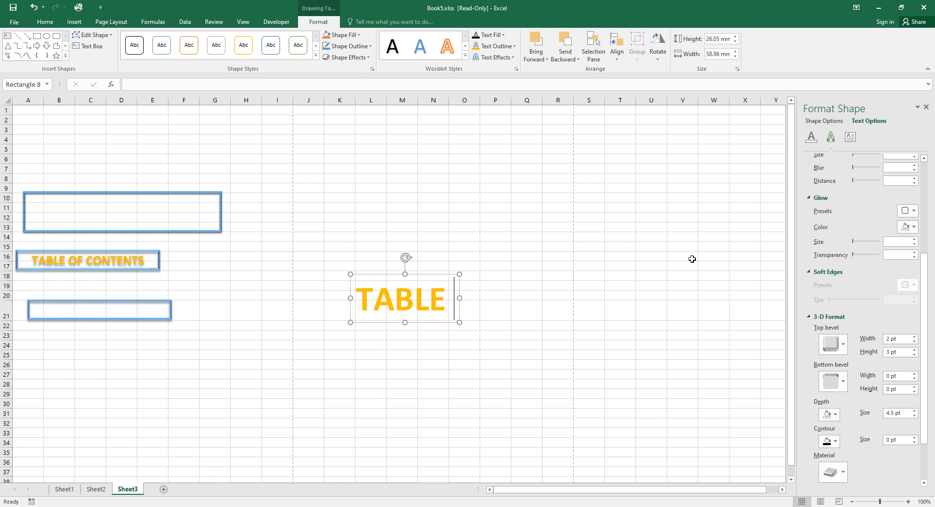
text(OF C)
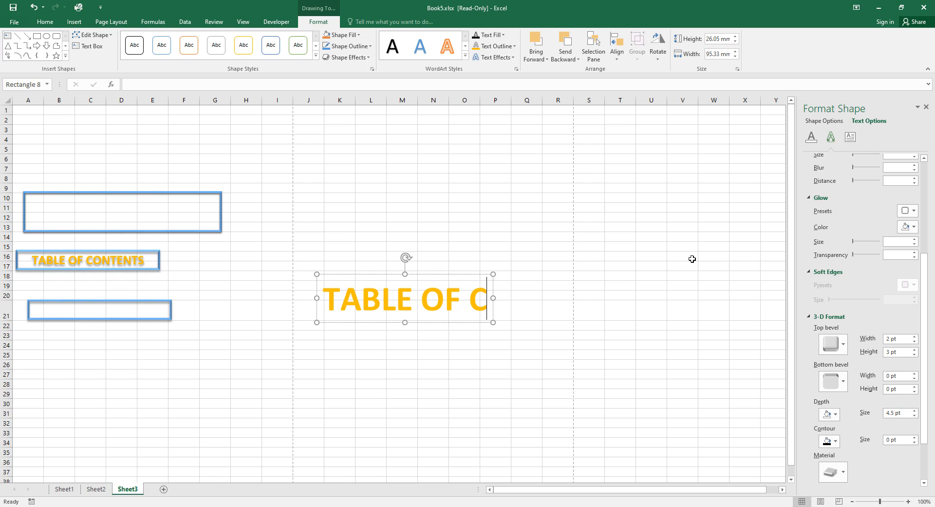
text(ONTE)
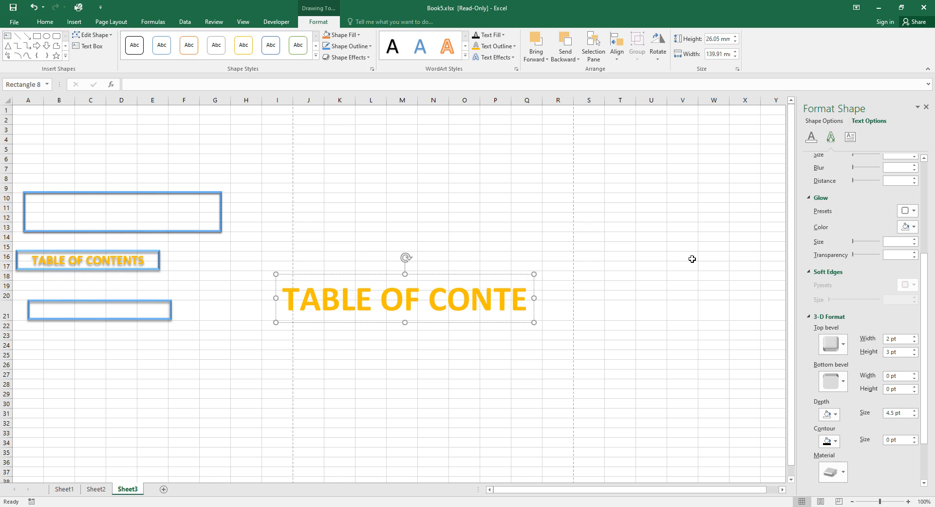
text(NT)
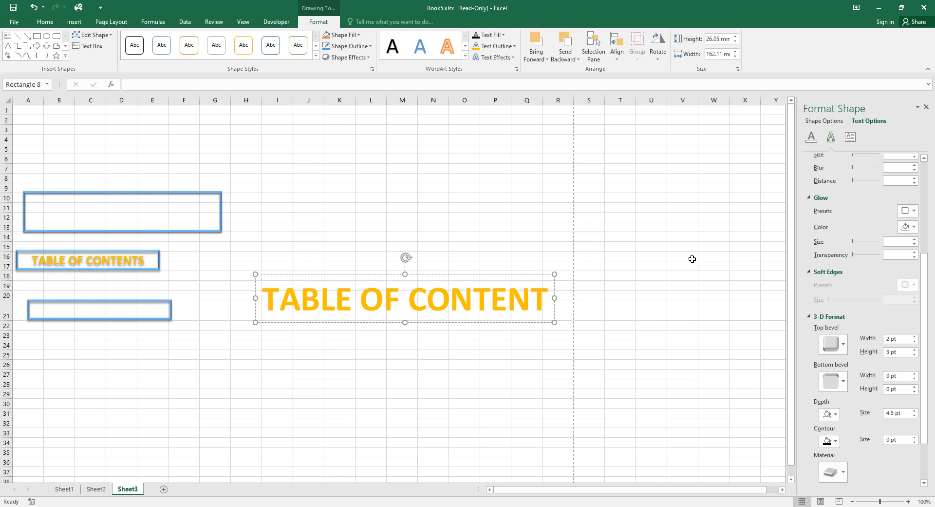
text(S)
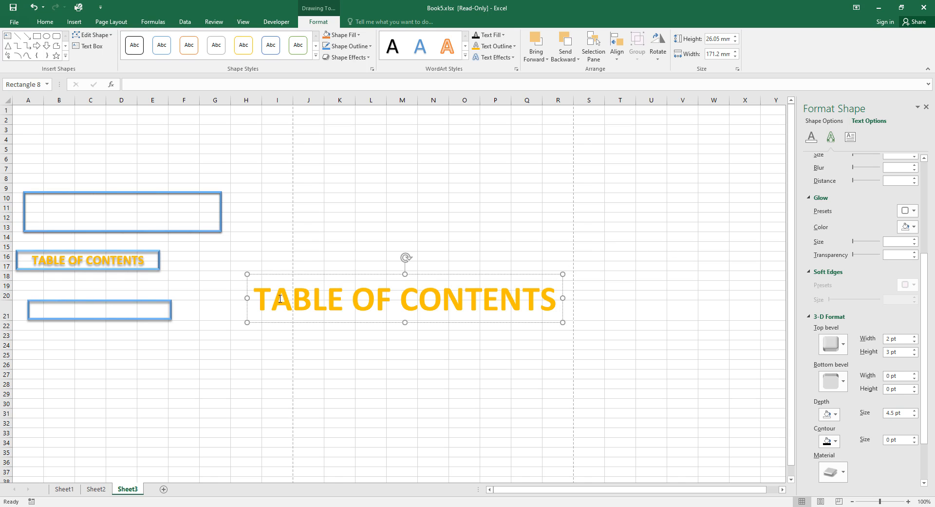
drag(261, 301, 448, 307)
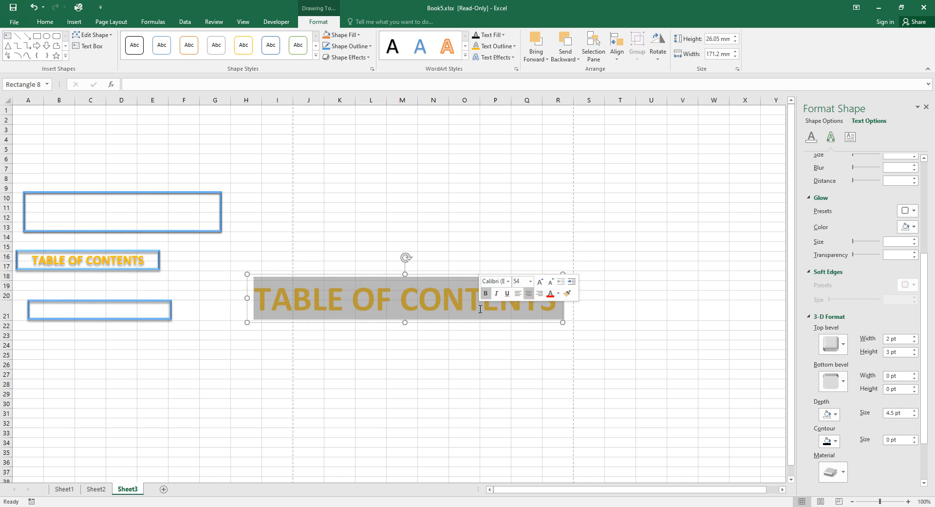
Set the TABLE OF CONTENTS WordArt text to 20 pt.
click(44, 22)
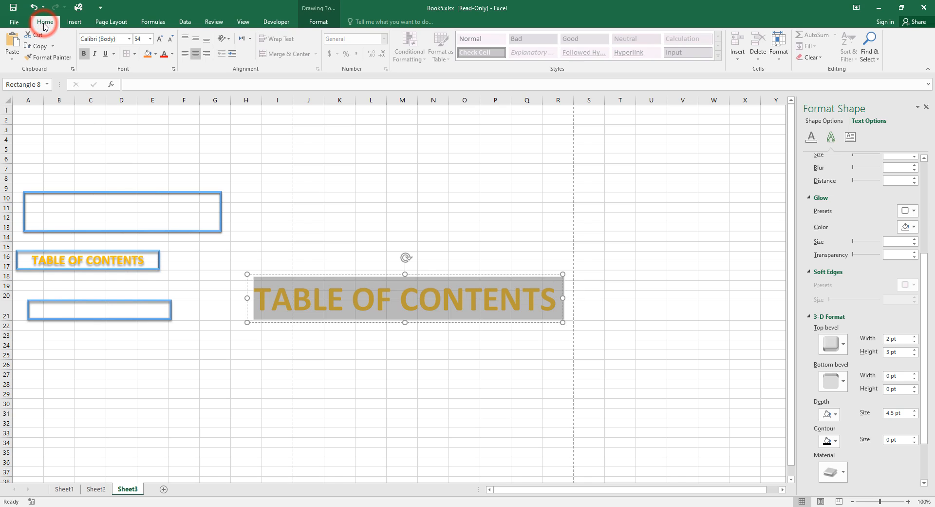
click(150, 39)
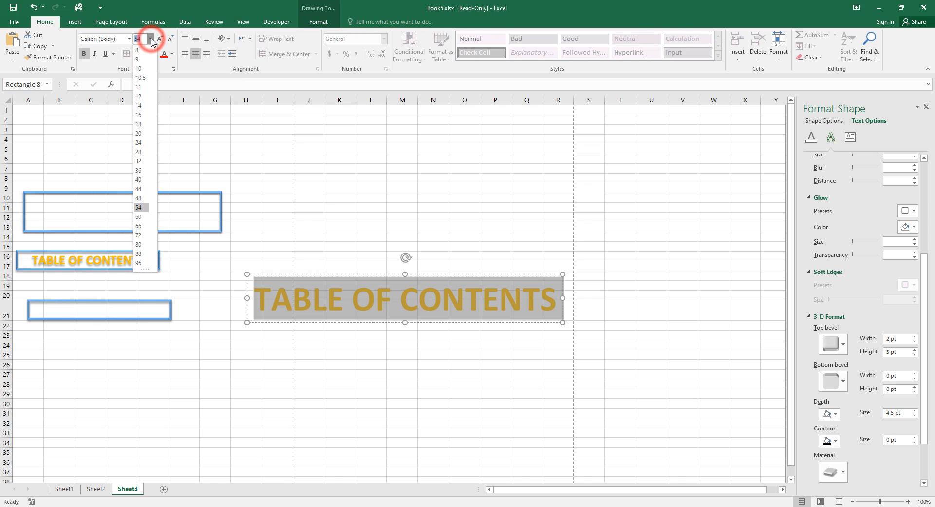
click(141, 134)
click(278, 198)
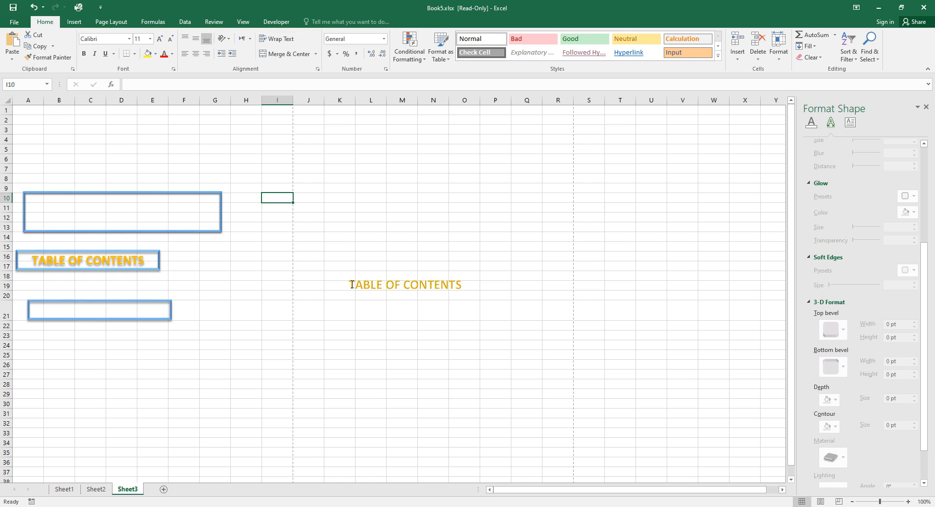
Set the TABLE OF CONTENTS text box's vertical alignment to Middle.
drag(352, 285, 432, 284)
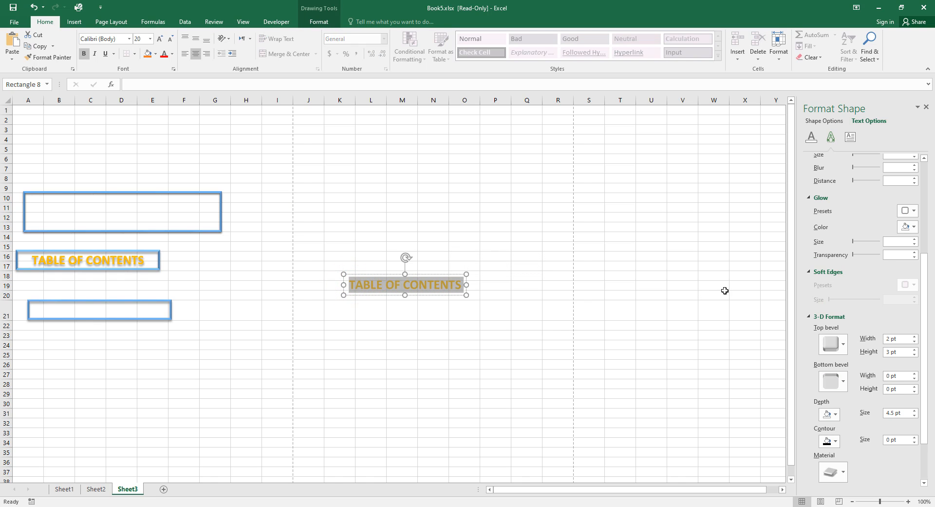
click(850, 139)
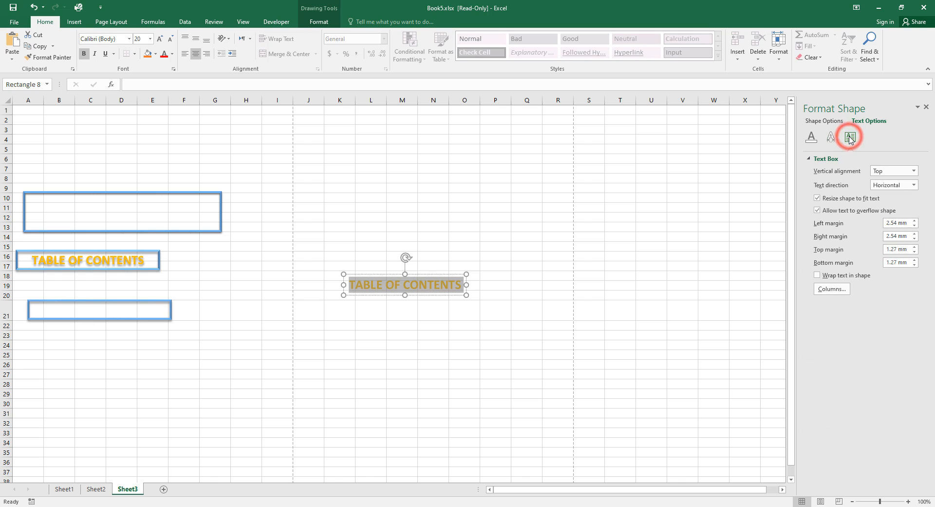
click(914, 171)
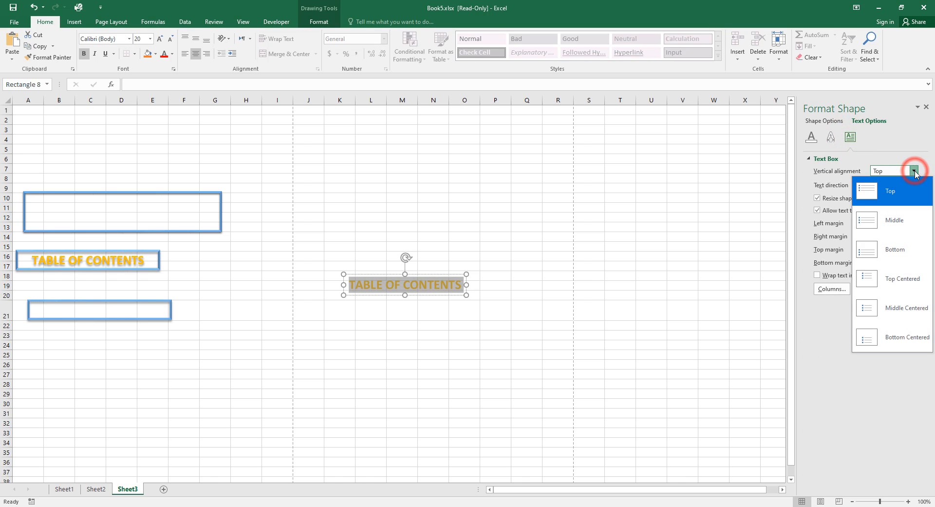
click(895, 220)
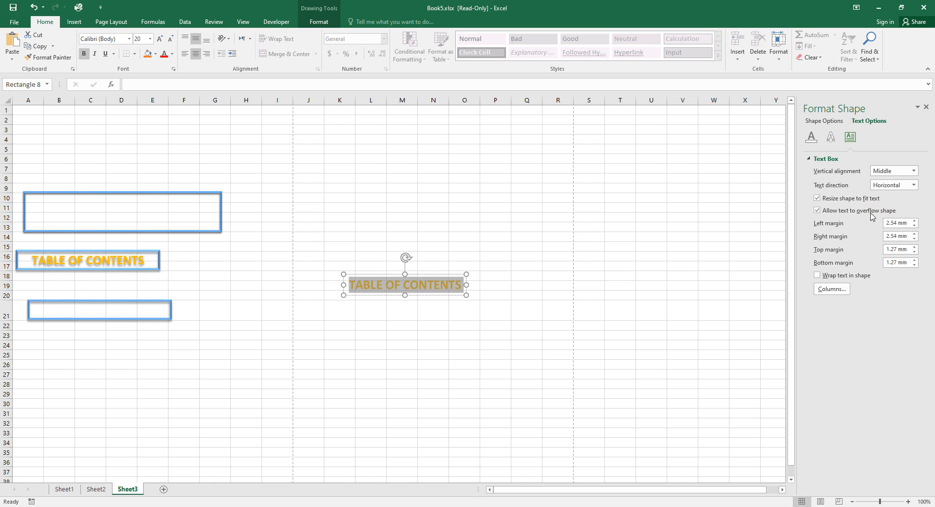
click(831, 138)
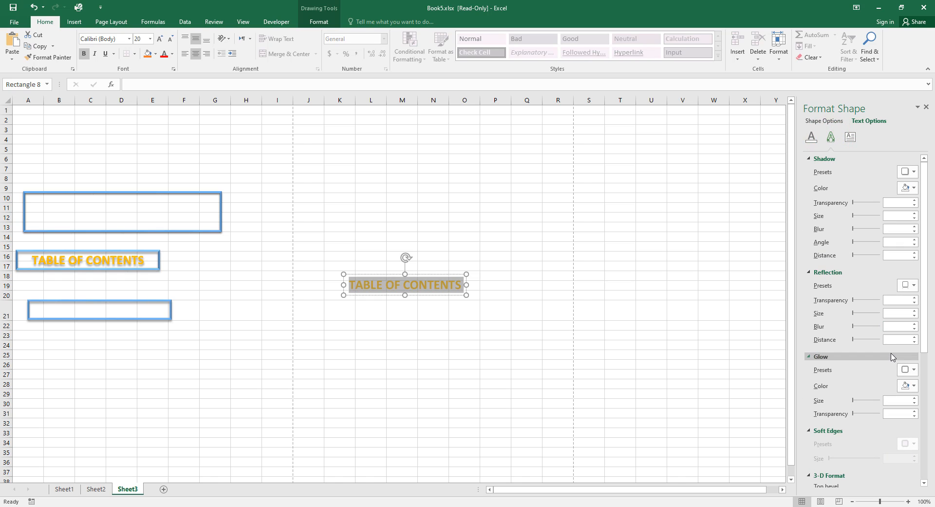
In 3-D Format, bring the top bevel Width and Height of the WordArt down to 0 pt.
scroll(893, 345, down, 5)
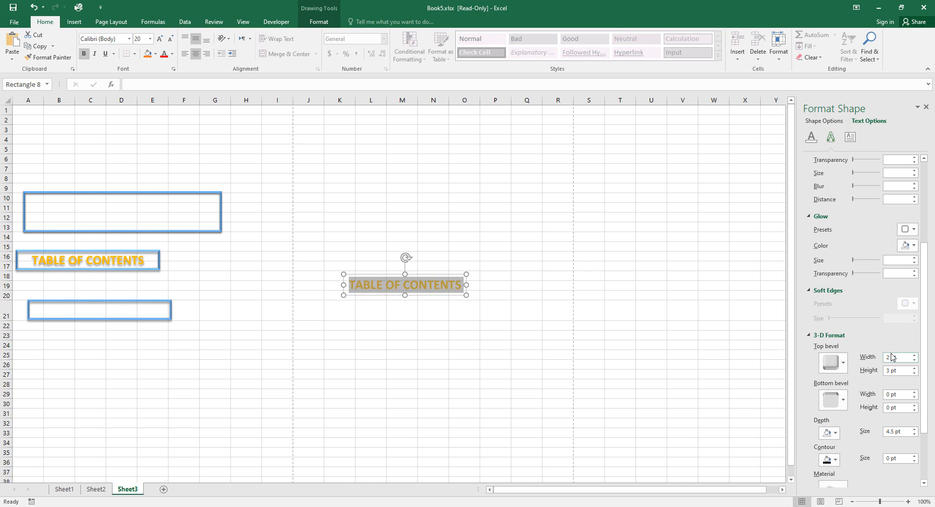
click(916, 361)
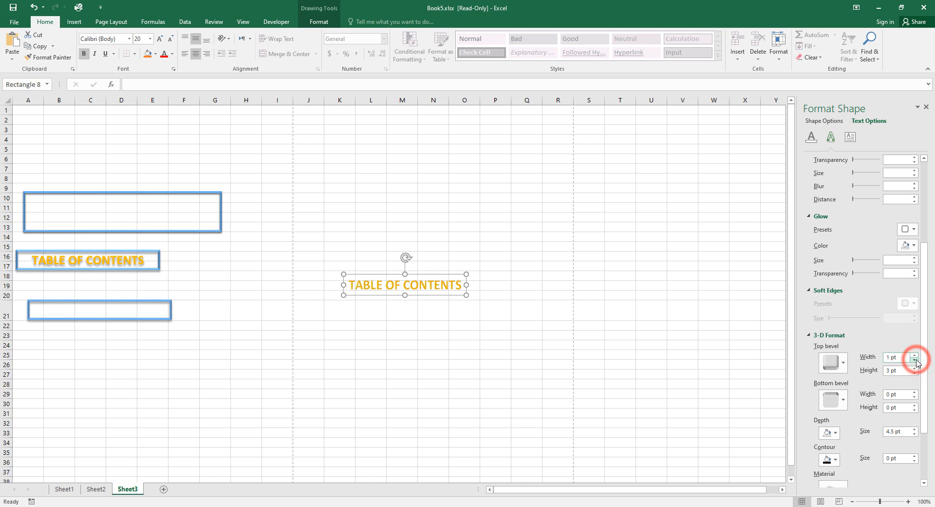
click(916, 361)
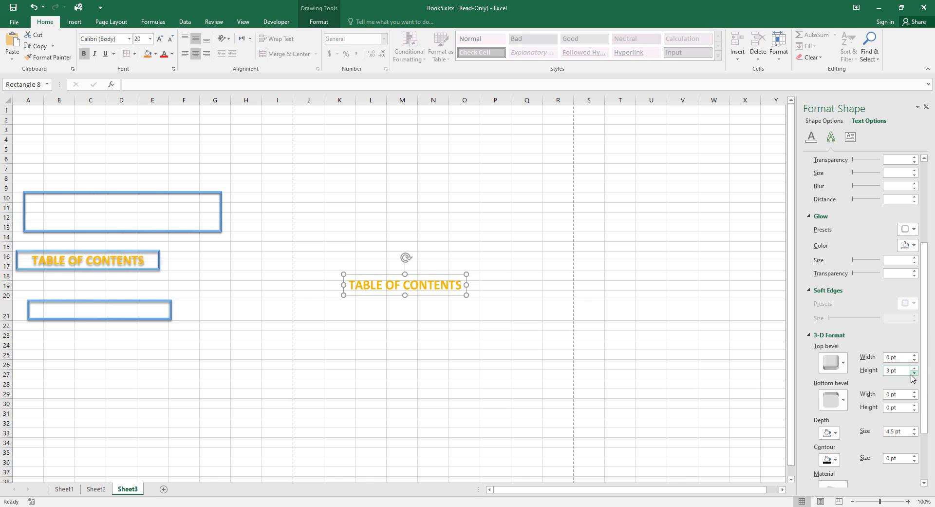
click(911, 375)
click(911, 374)
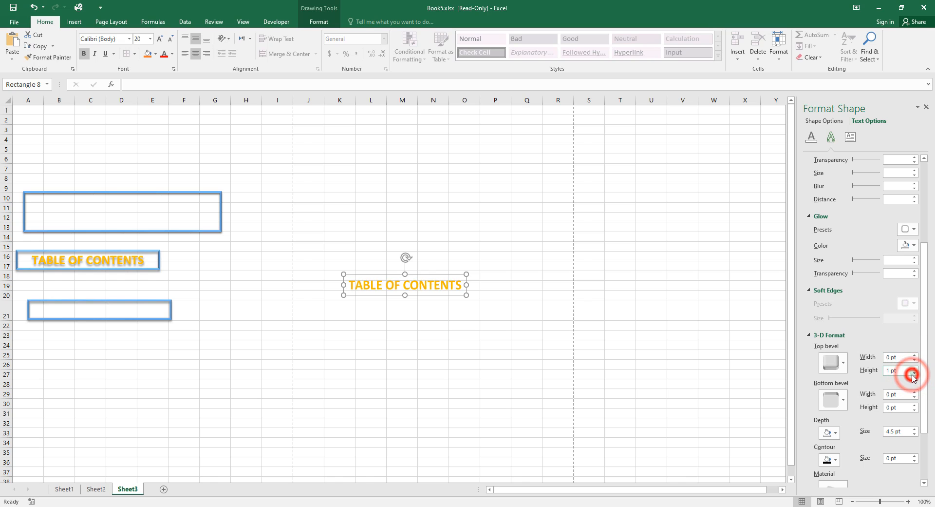
click(913, 374)
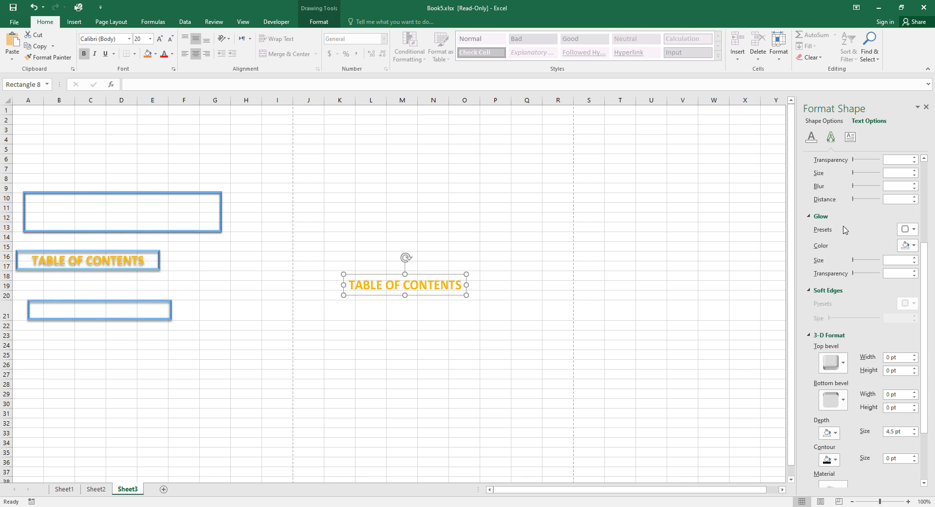
scroll(847, 229, up, 3)
scroll(852, 218, up, 3)
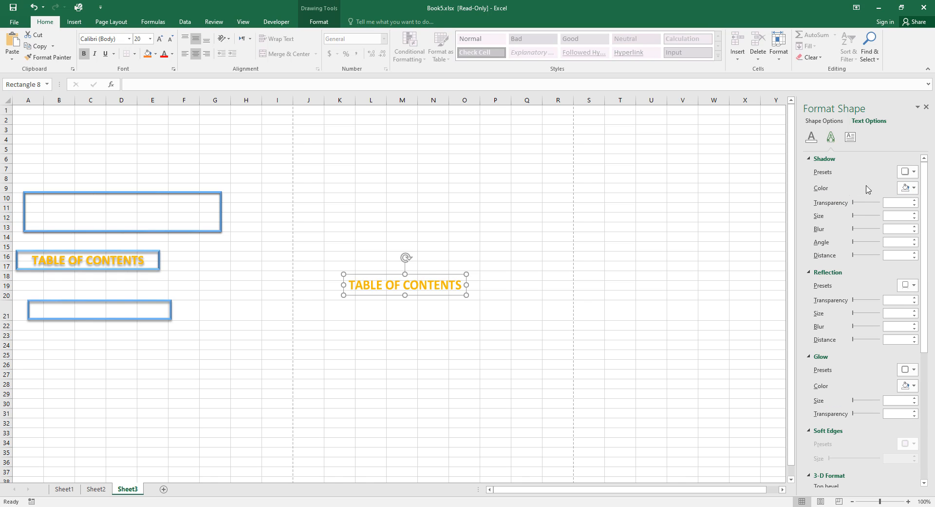
Make the WordArt's shadow colour black and apply the Outer Offset Bottom shadow preset.
click(912, 188)
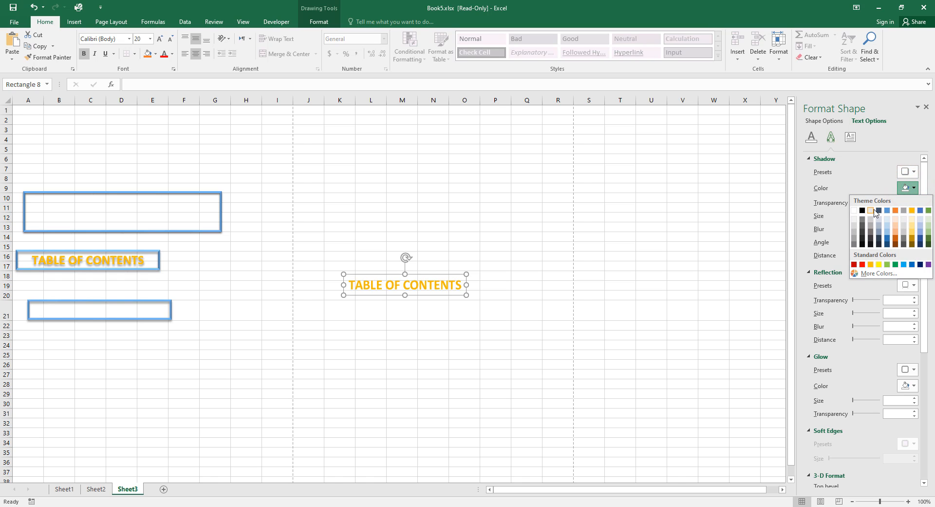
click(863, 211)
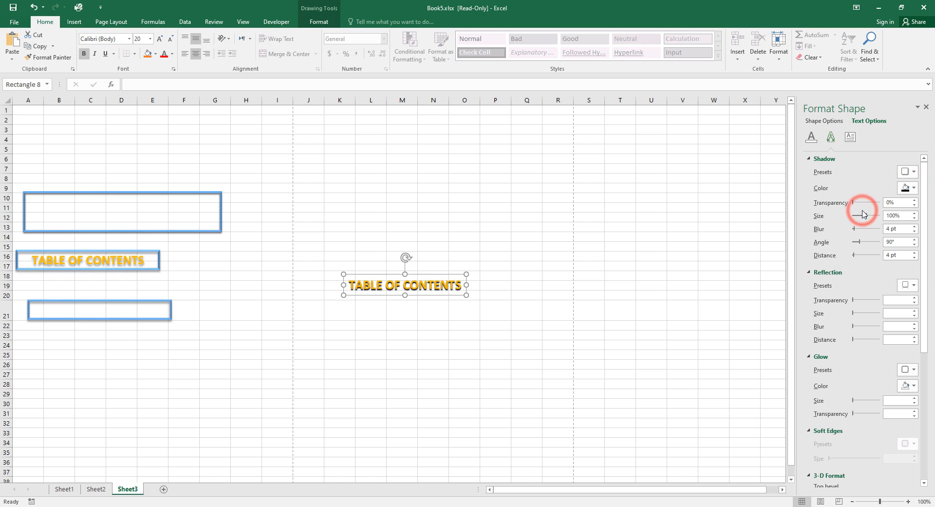
click(912, 173)
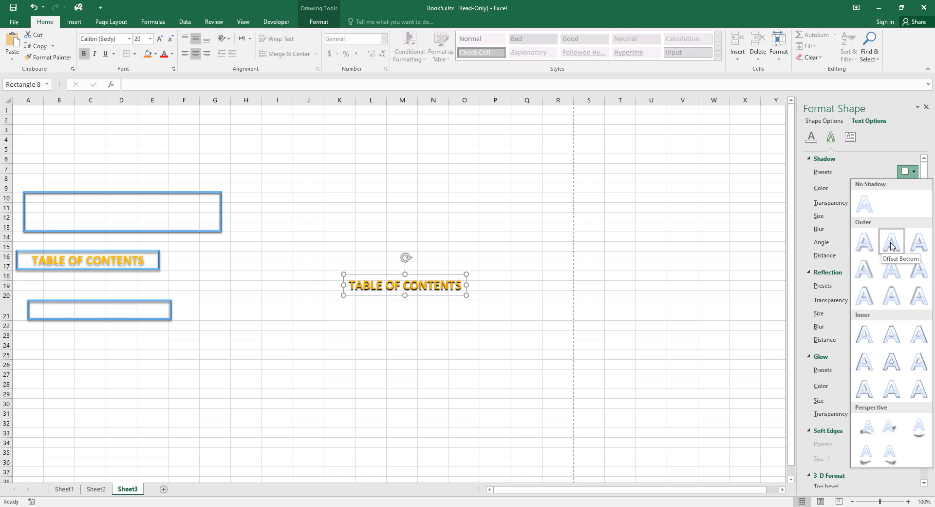
click(891, 241)
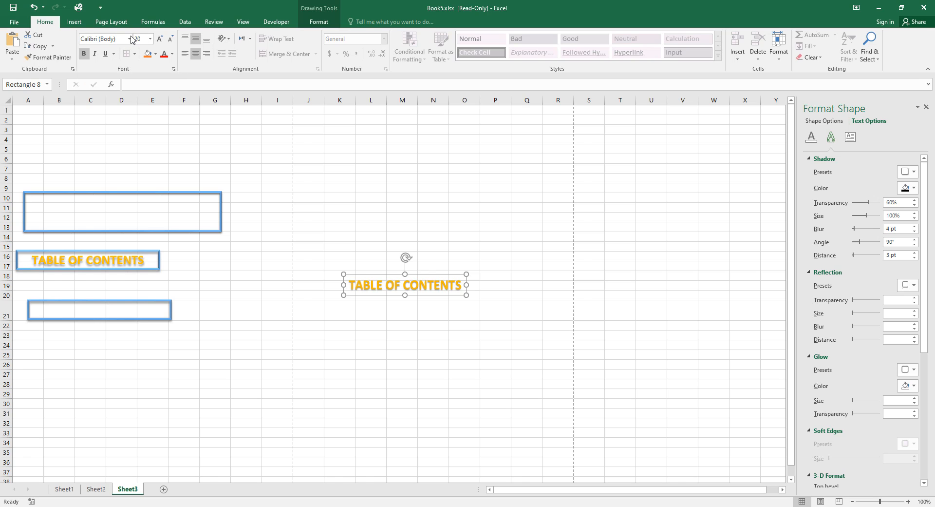
Set the TABLE OF CONTENTS text to Arial Black and move it onto the empty rectangle at row 21.
click(130, 39)
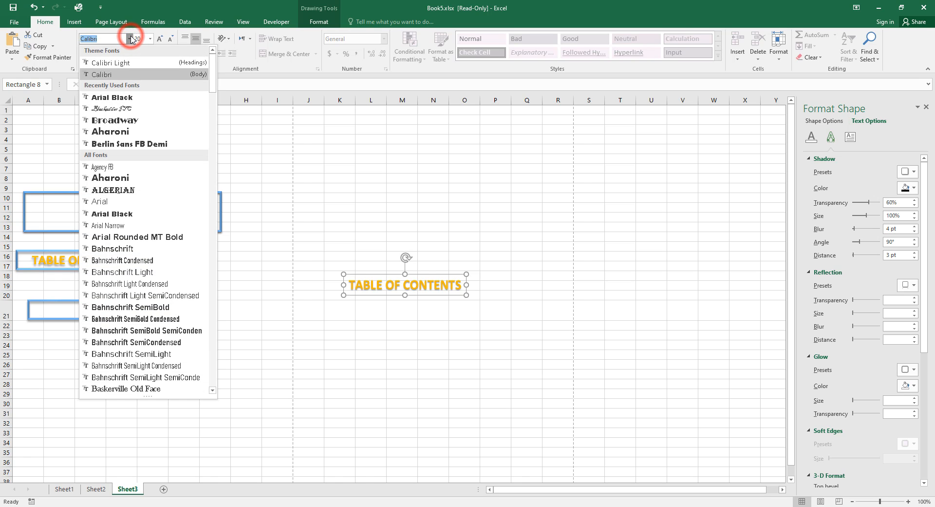
click(121, 97)
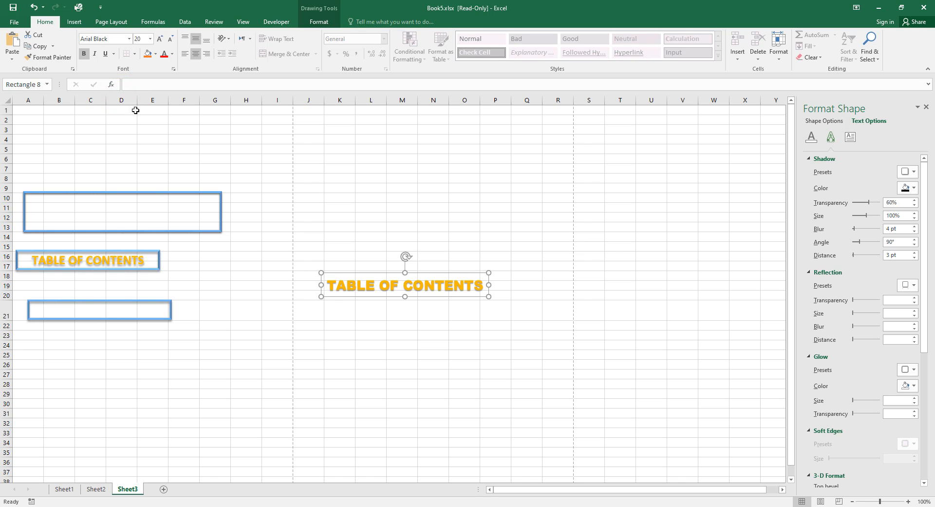
click(415, 274)
drag(415, 274, 119, 298)
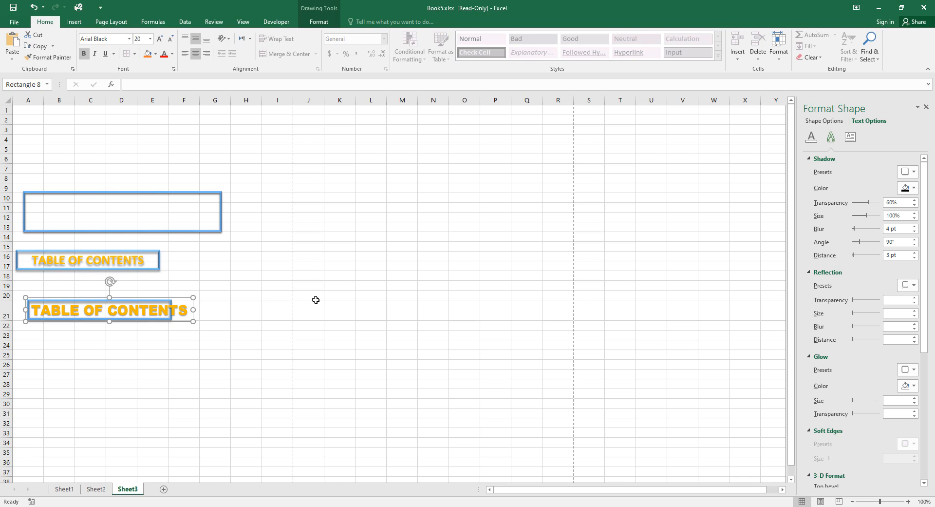
click(151, 39)
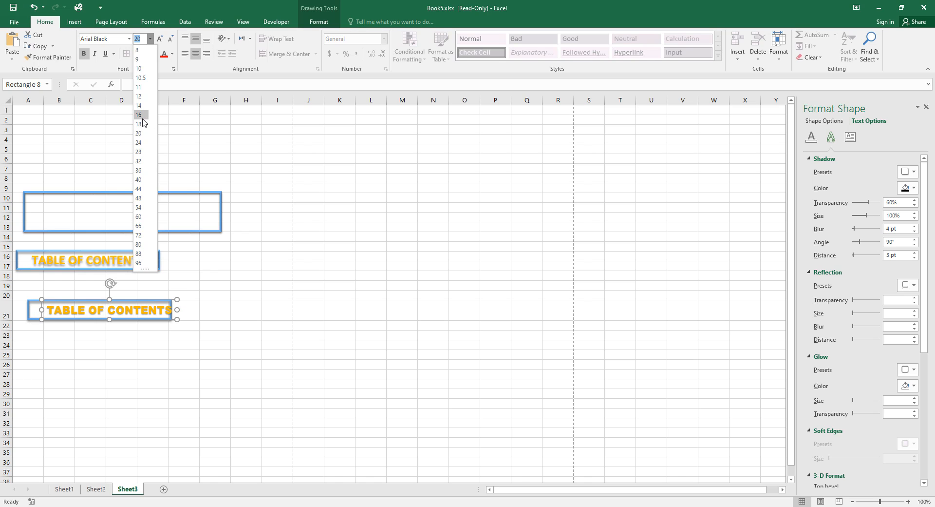
Make the lower label 16 pt, centre it in the blue rectangle and make its box taller.
click(141, 116)
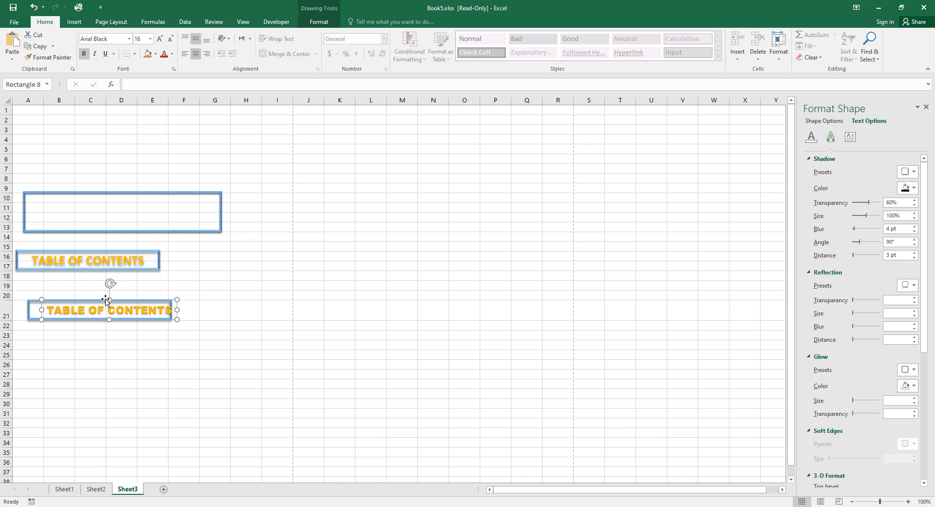
click(104, 297)
drag(105, 298, 95, 298)
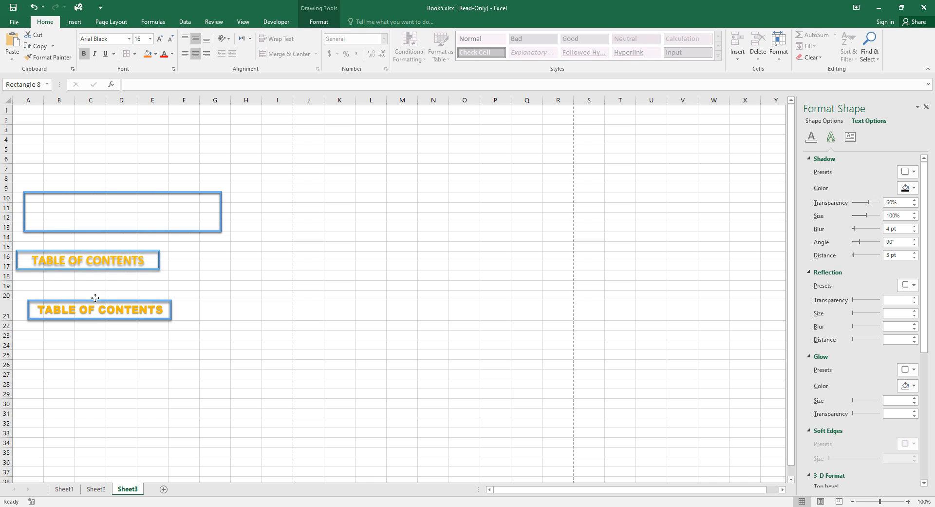
drag(95, 298, 95, 297)
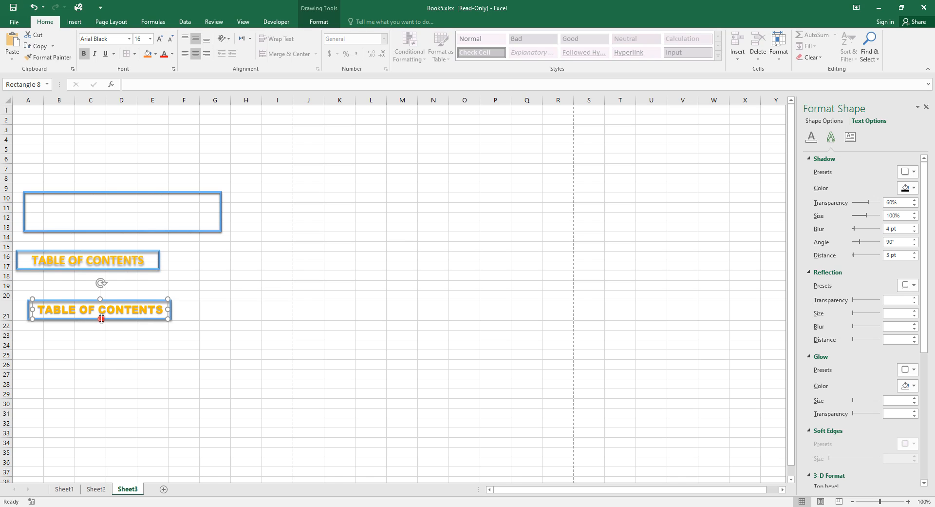
drag(101, 318, 100, 294)
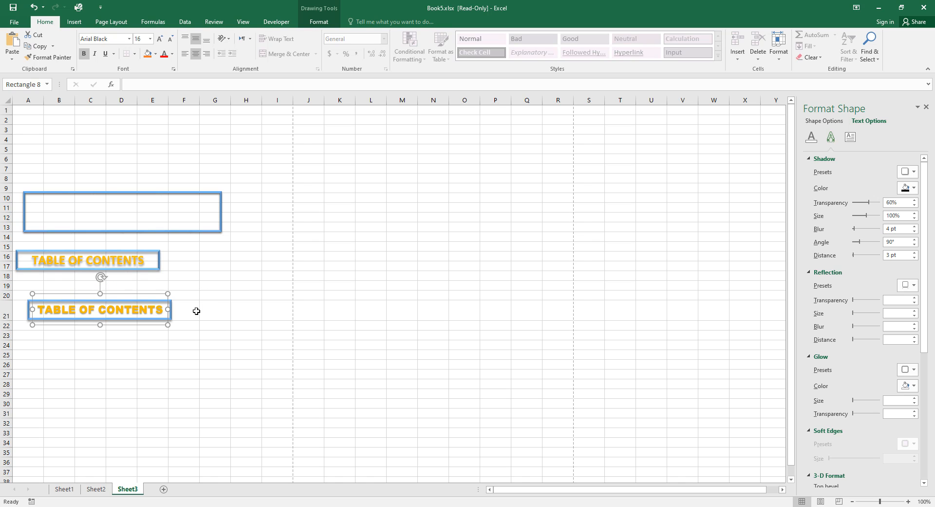
Nudge the lower TABLE OF CONTENTS label slightly down and right to finish centring it.
click(117, 293)
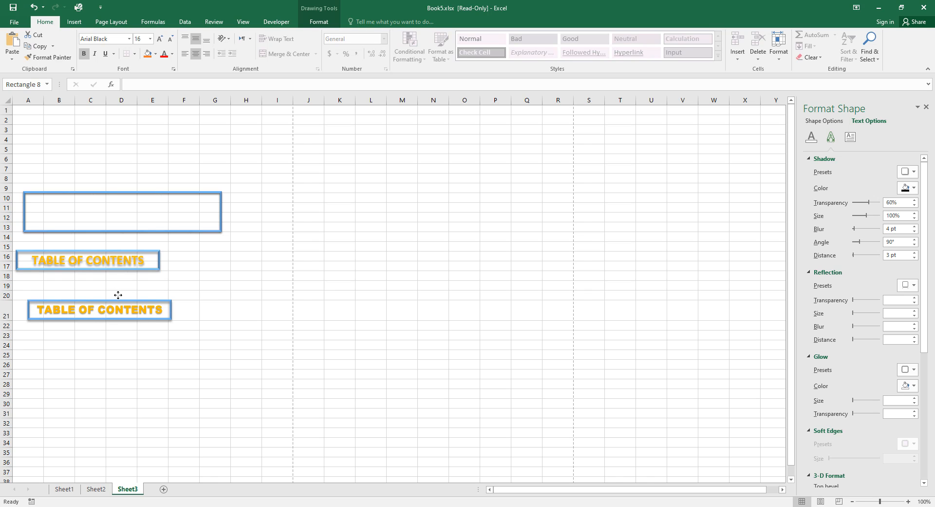
click(118, 295)
key(Down)
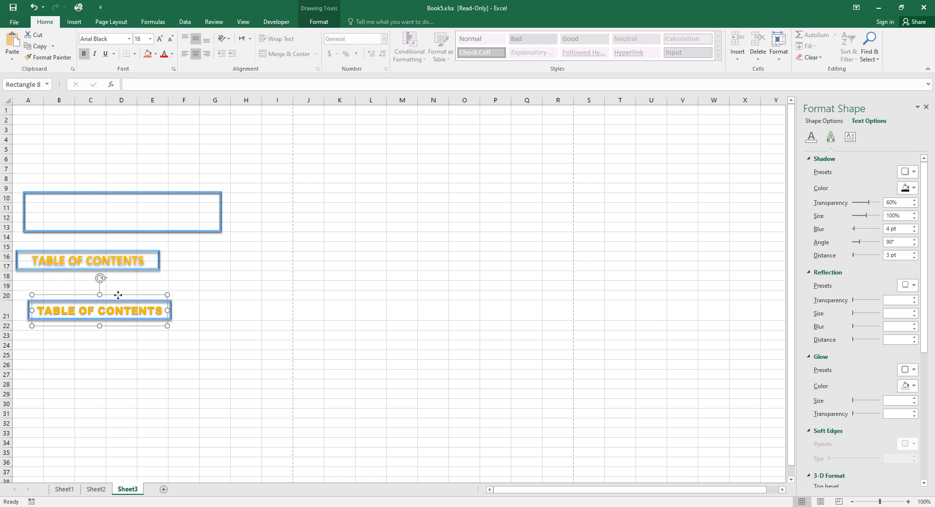
key(Right)
click(223, 315)
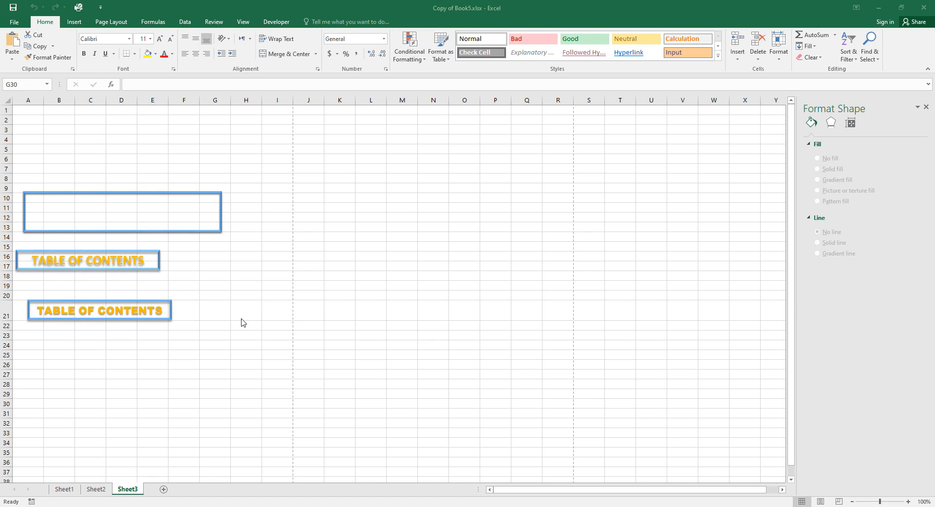
Add Sheet6, glance at Sheet1 and Sheet2, then go back to Sheet3.
click(164, 490)
click(164, 490)
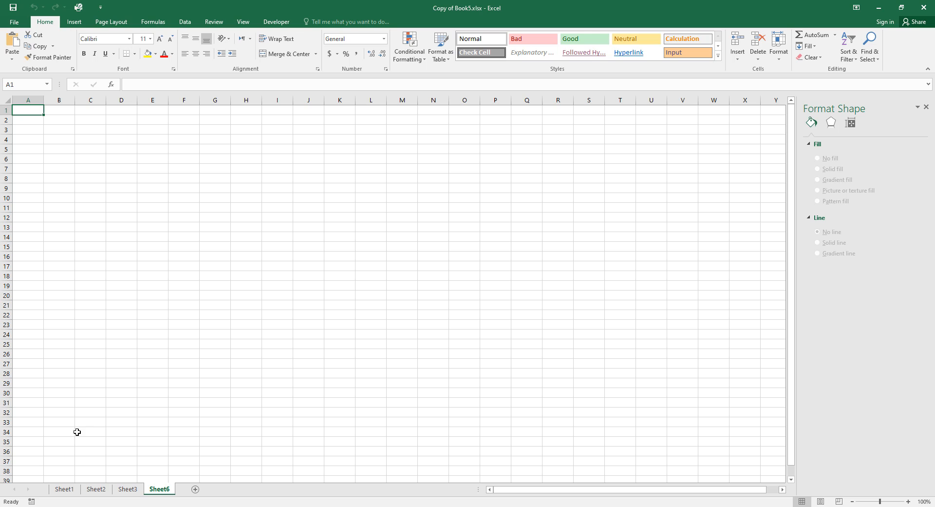
click(65, 488)
click(95, 489)
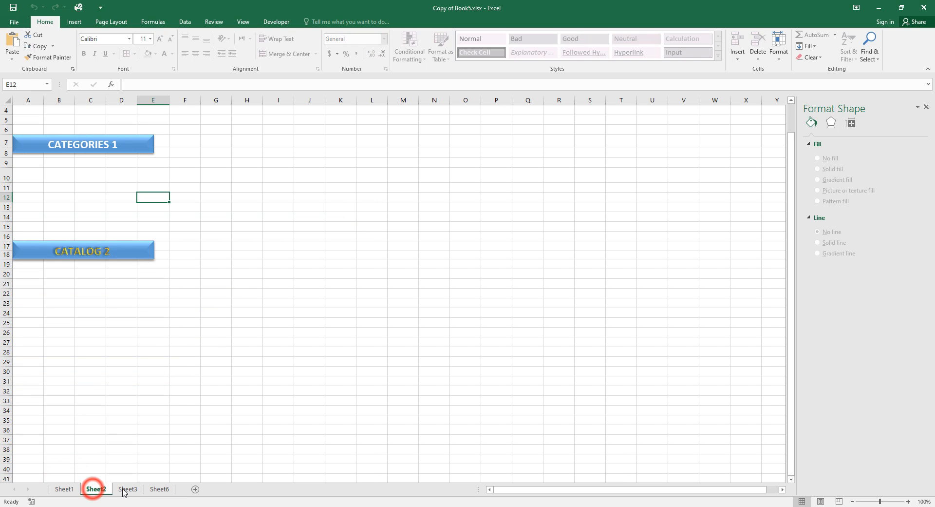
click(126, 489)
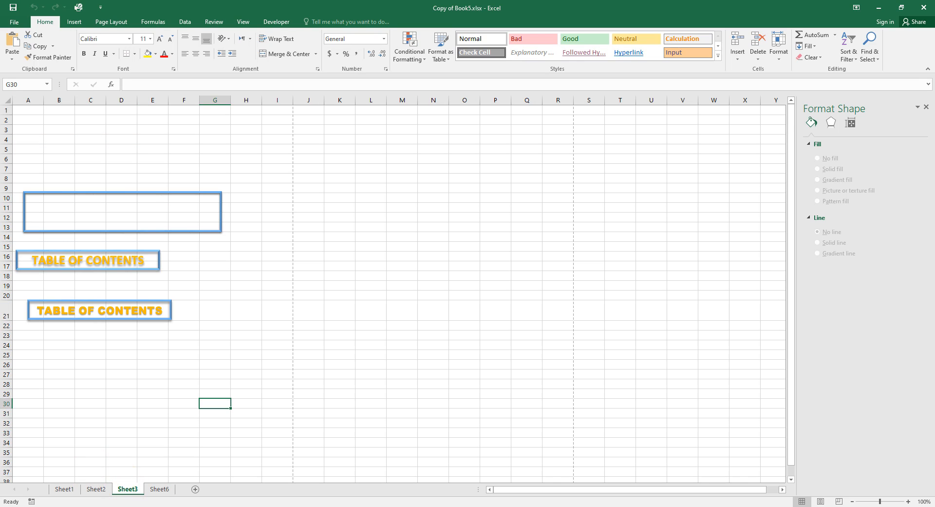
Take the banner's logo and title from Book3 and paste them at the top of Sheet6.
click(633, 109)
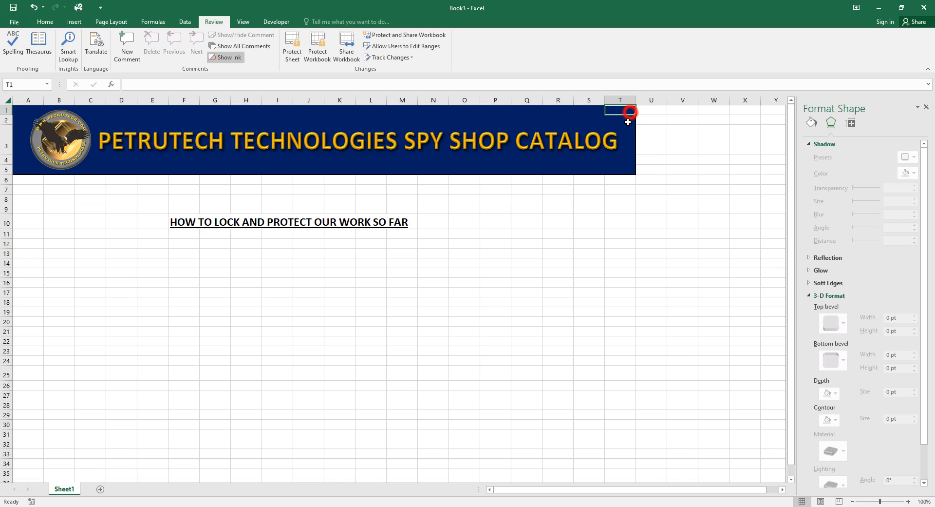
drag(630, 112, 16, 168)
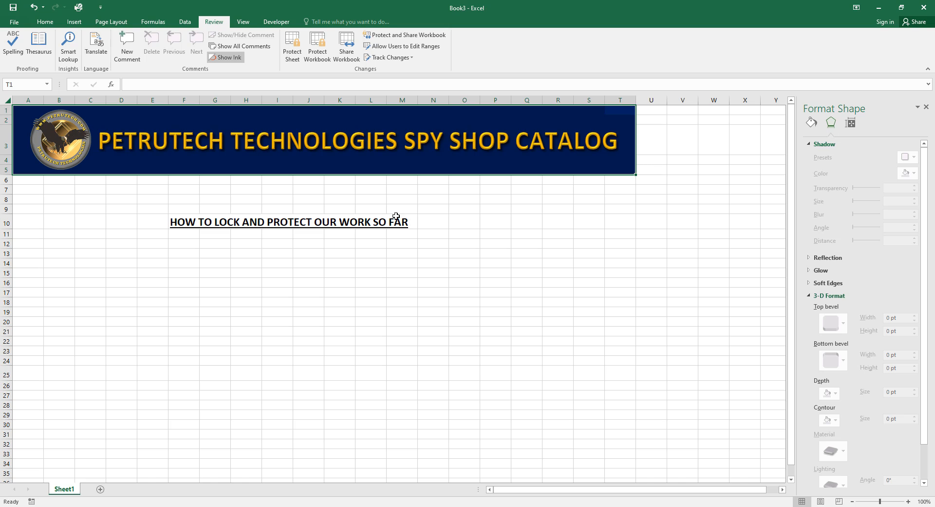
click(67, 143)
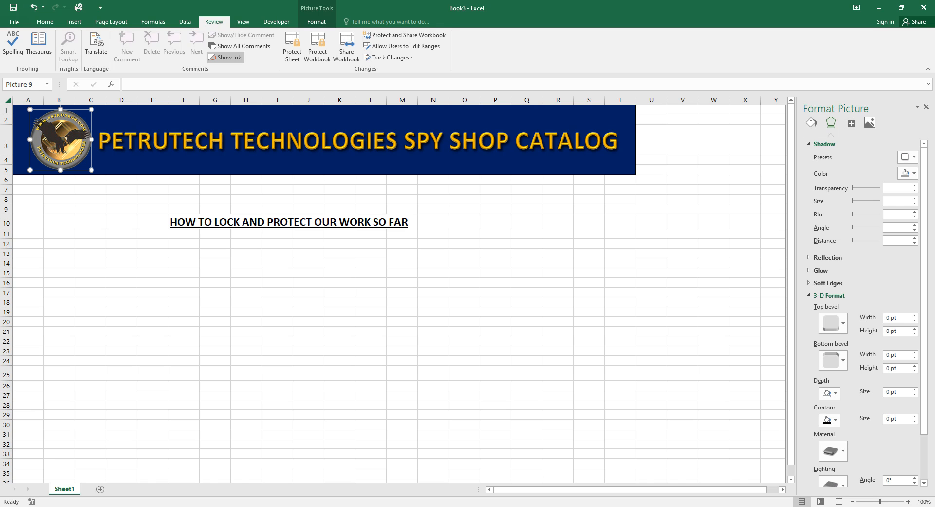
ctrl+click(140, 135)
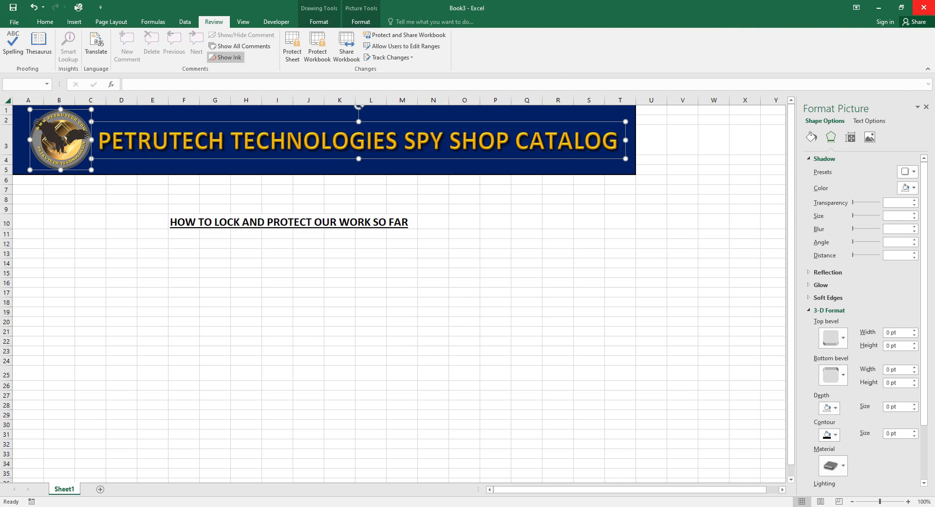
click(876, 7)
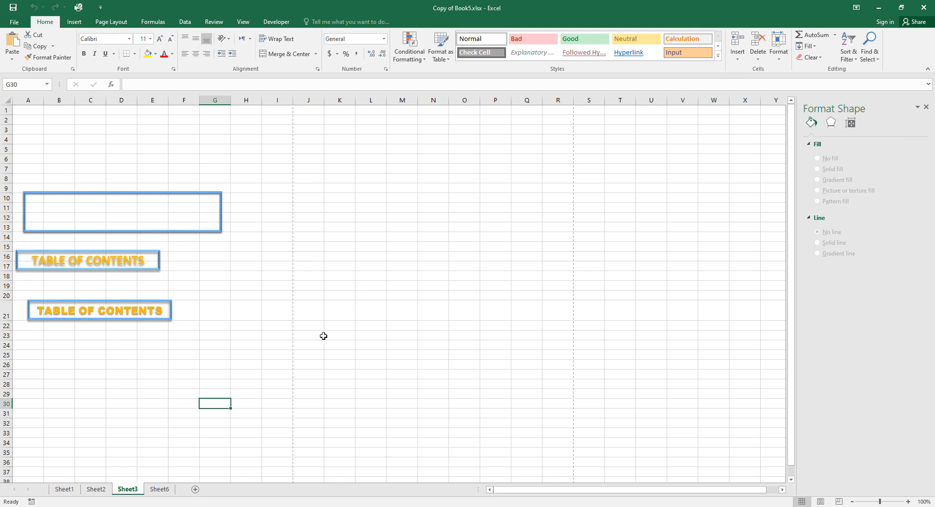
click(159, 489)
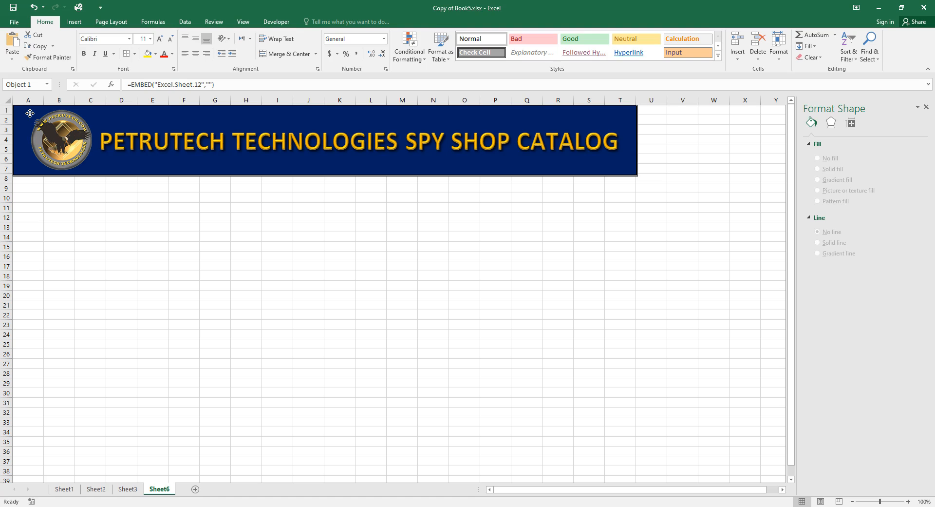
Deselect the pasted banner and pick the Rectangle shape from Insert > Shapes.
click(215, 266)
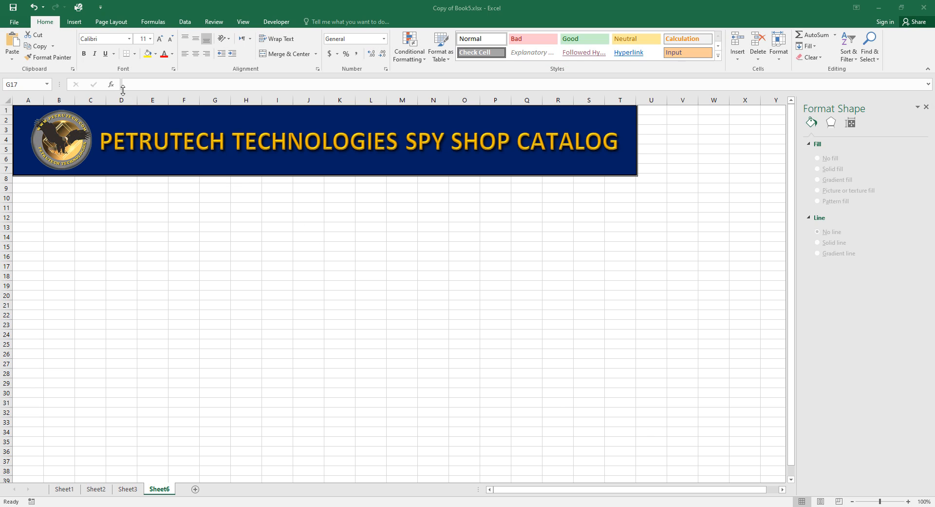
click(71, 22)
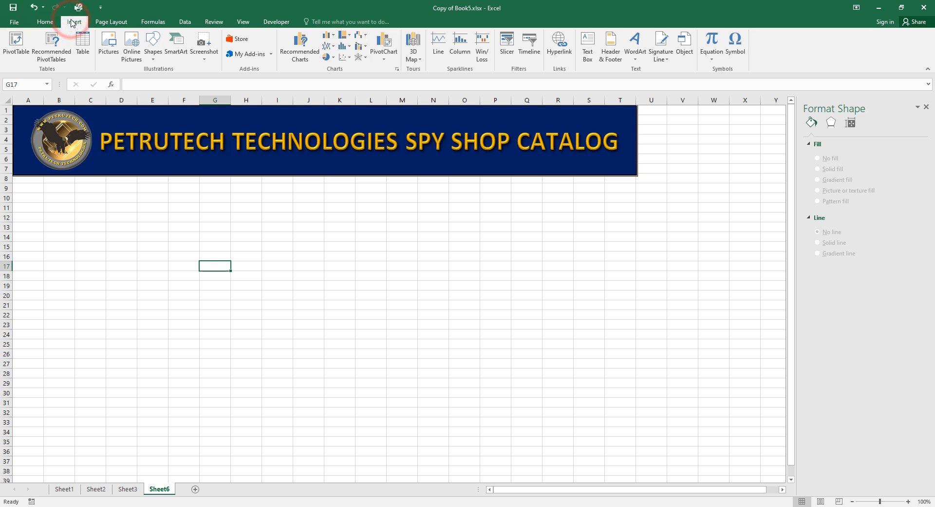
click(154, 39)
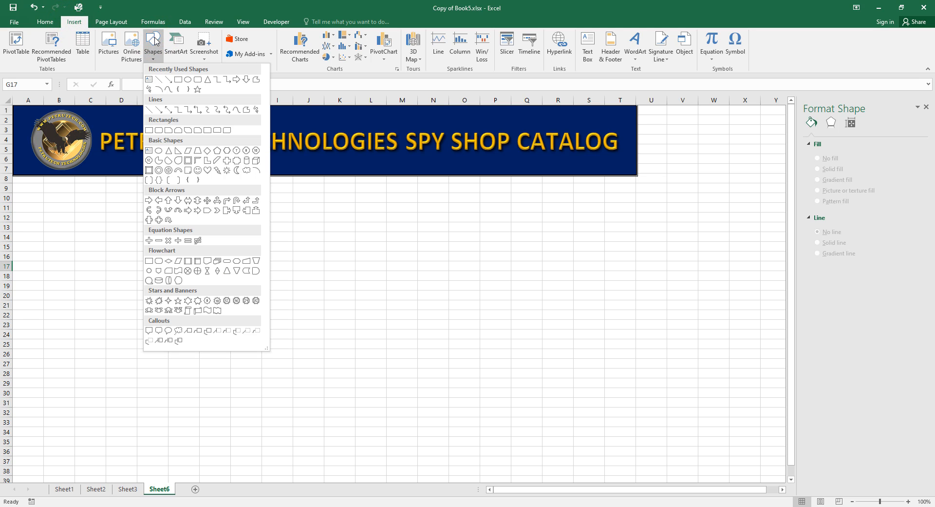
click(178, 80)
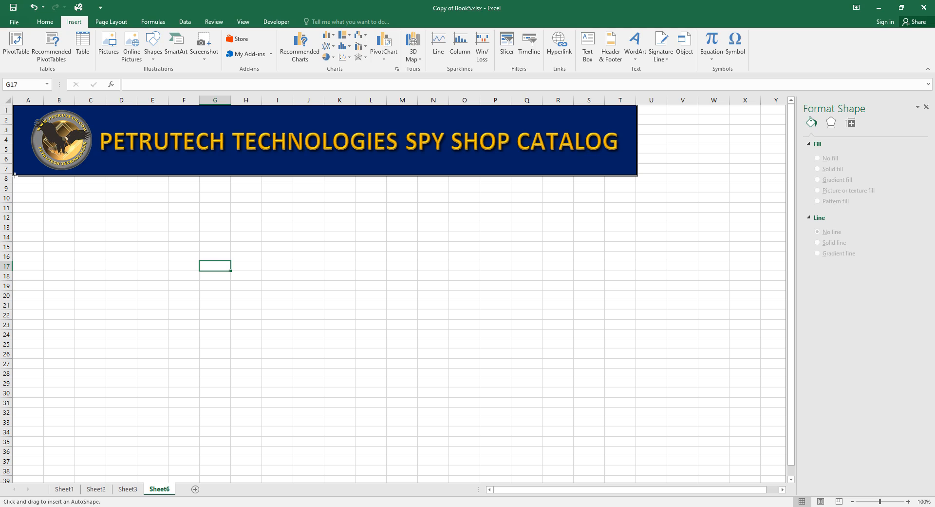
Draw a blue rectangle from A8 to T35, lining its right edge up with the banner.
drag(12, 175, 618, 378)
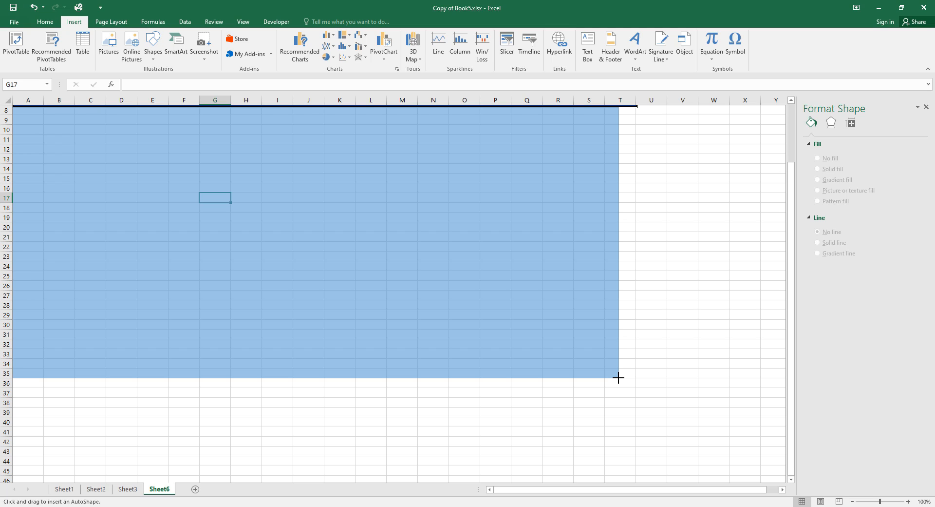
drag(618, 377, 637, 378)
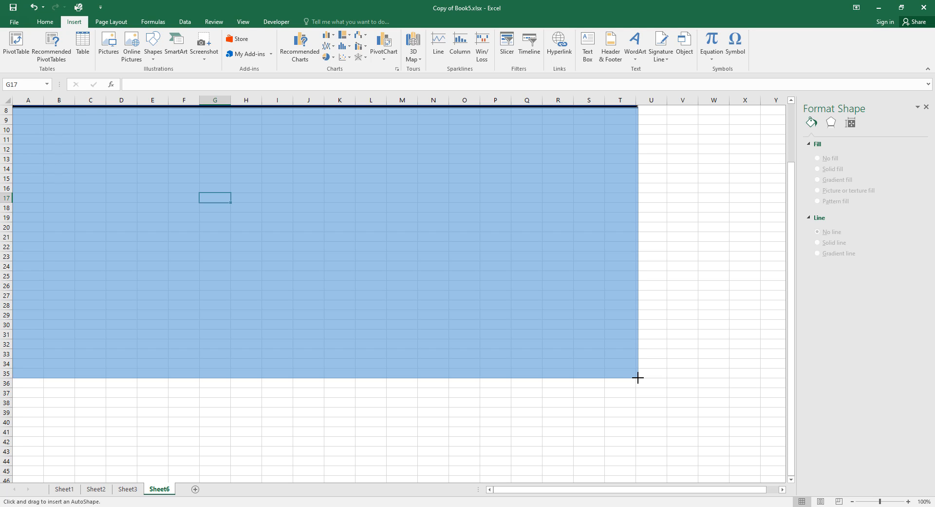
drag(638, 377, 637, 377)
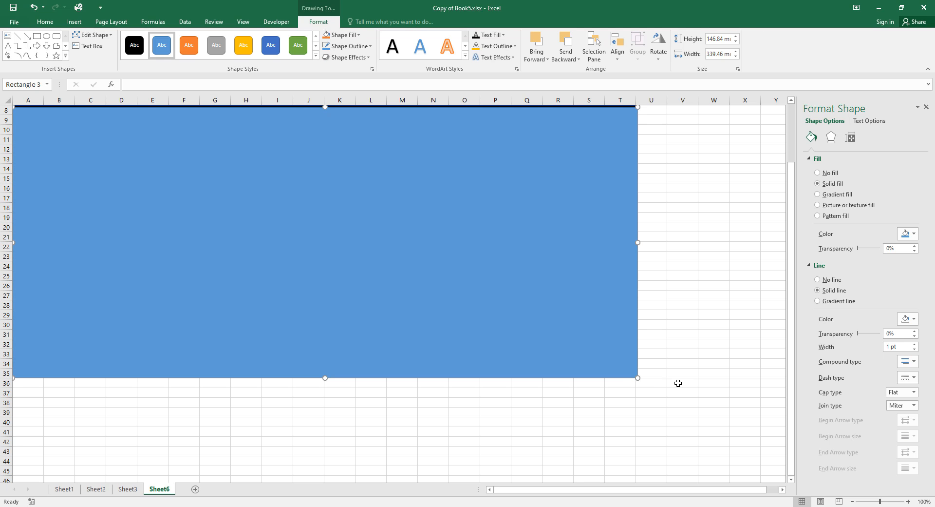
scroll(710, 392, up, 2)
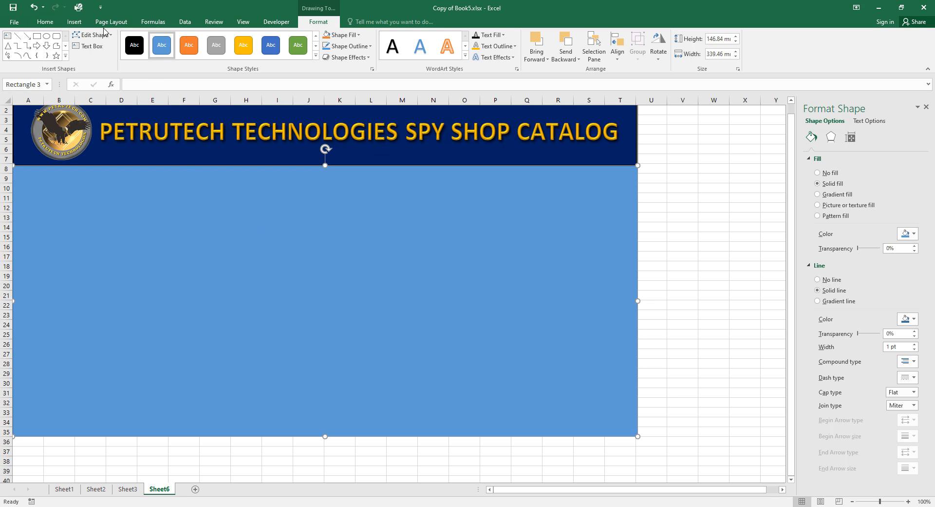
Draw a small rectangle, fill it white, and move it onto the blue panel.
click(37, 38)
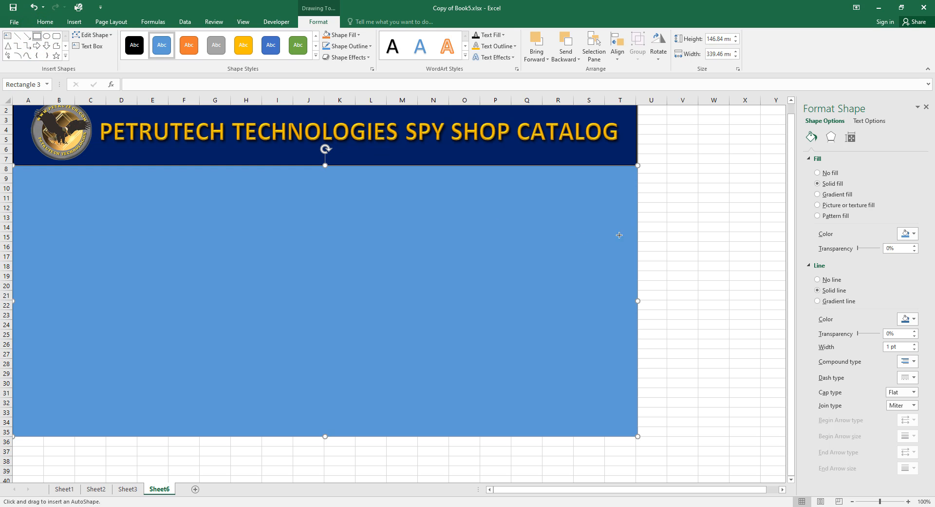
drag(670, 213, 772, 292)
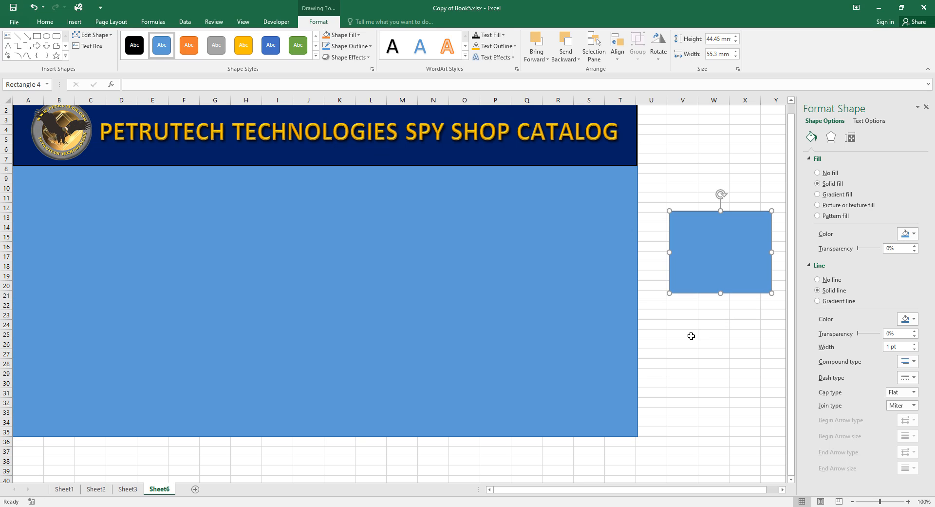
click(707, 248)
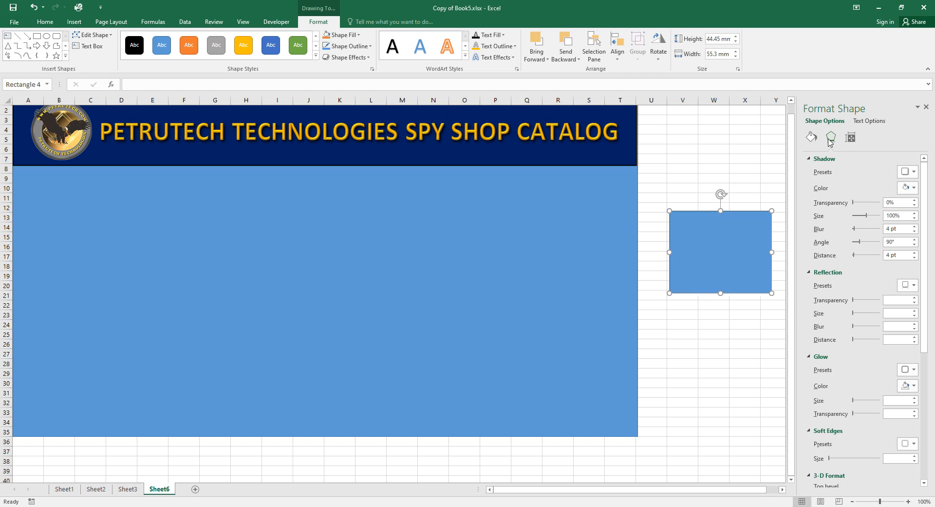
click(812, 138)
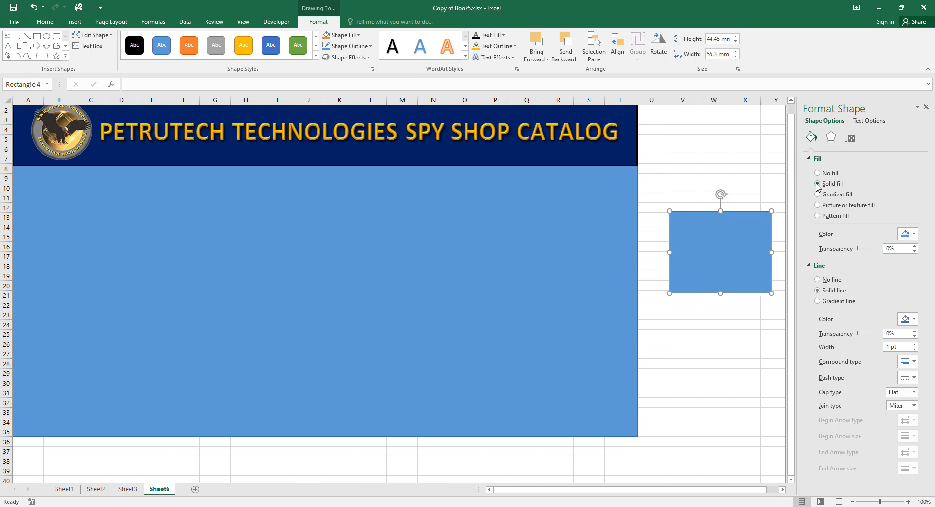
click(915, 234)
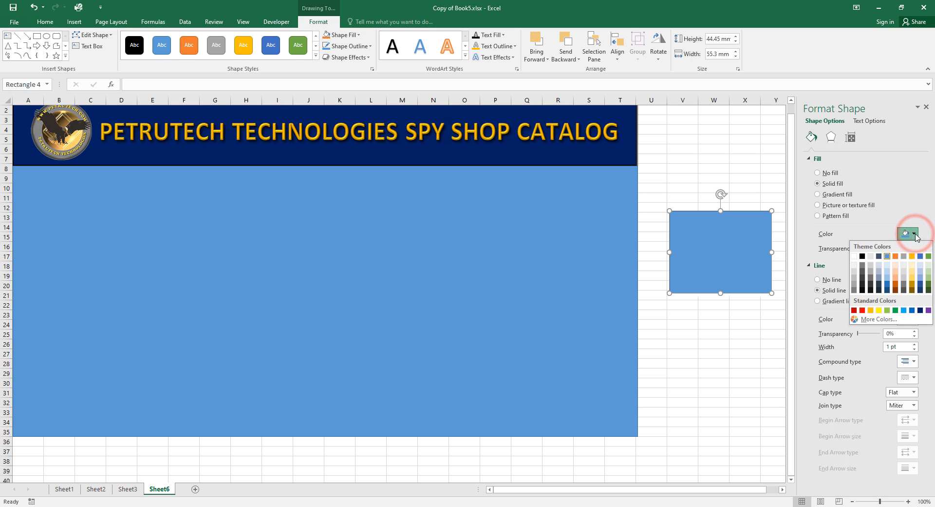
click(855, 256)
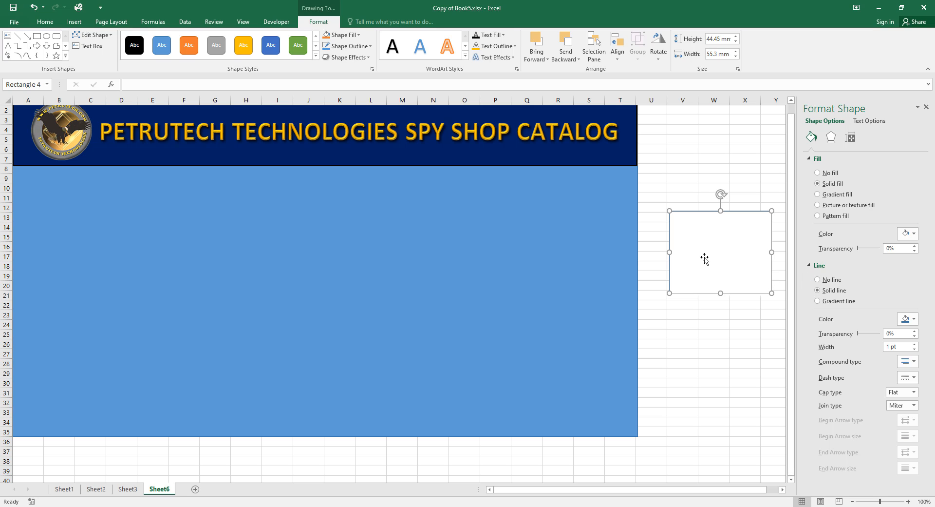
drag(710, 257, 453, 260)
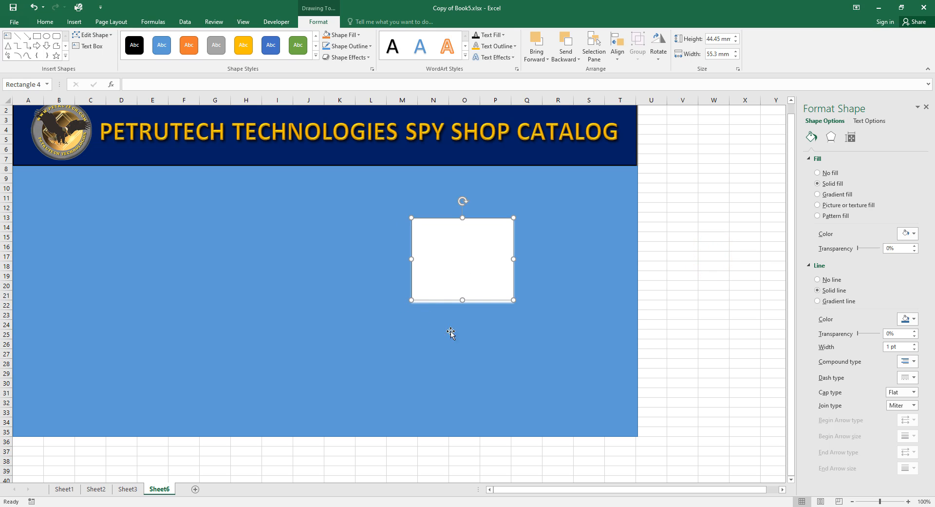
Set the white rectangle's outline width to 0 pt and apply No Shadow.
triple_click(895, 346)
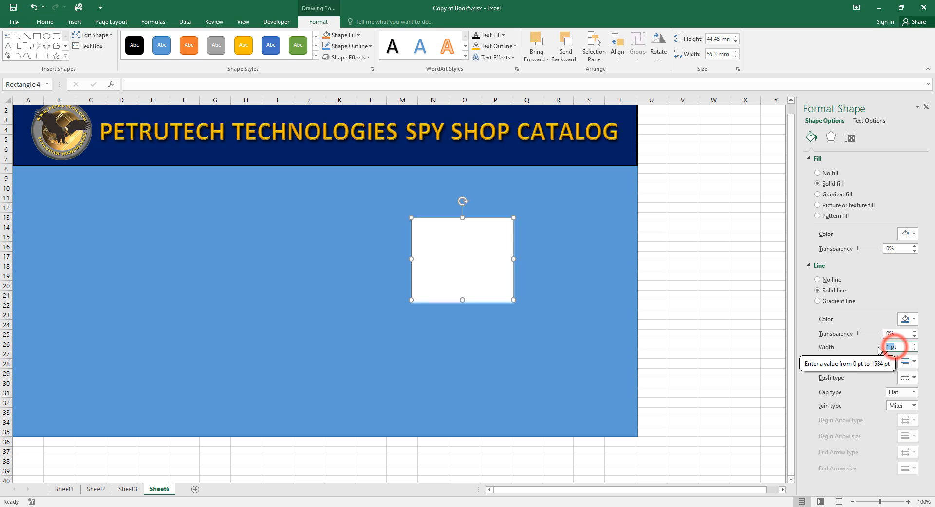
click(913, 350)
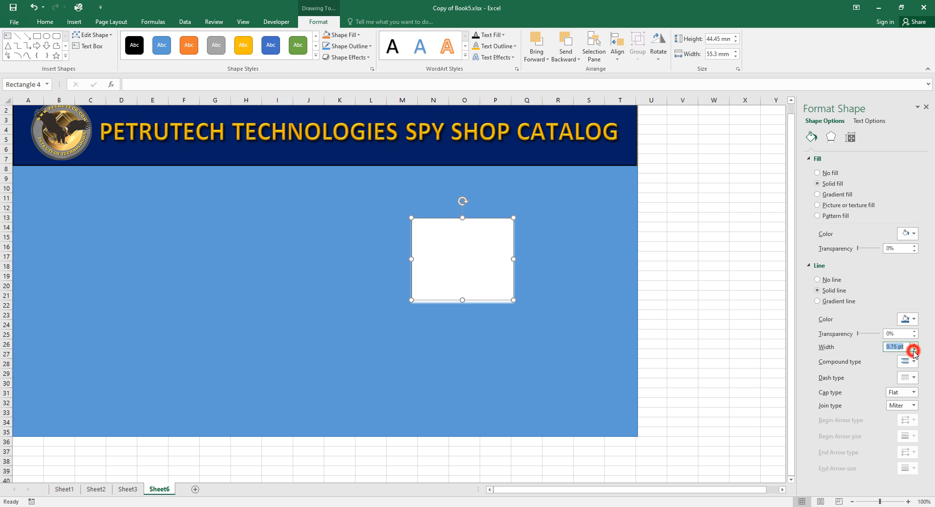
click(914, 350)
click(913, 350)
click(914, 350)
click(896, 271)
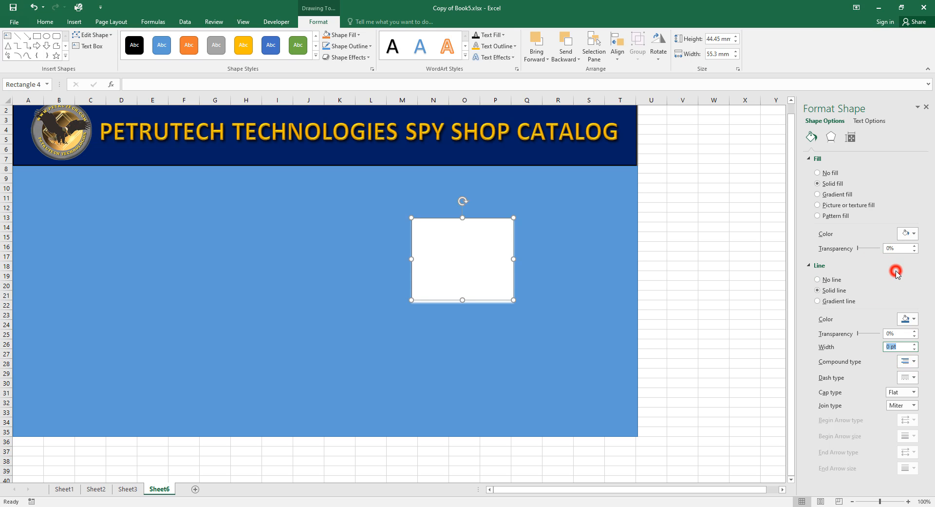
click(832, 139)
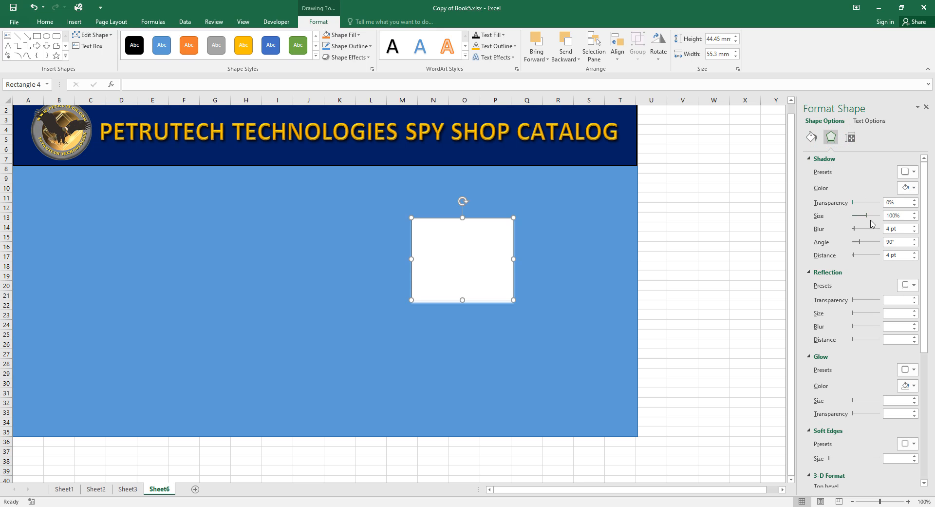
click(912, 173)
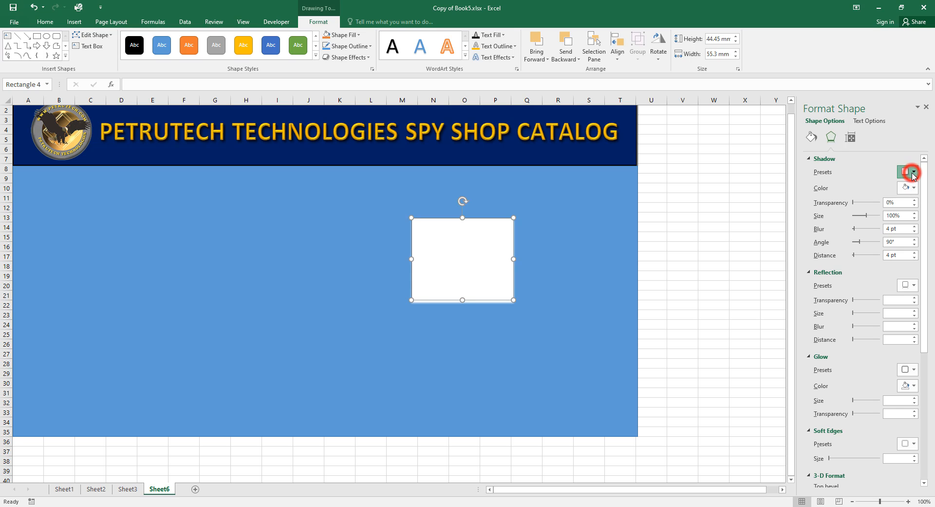
click(866, 208)
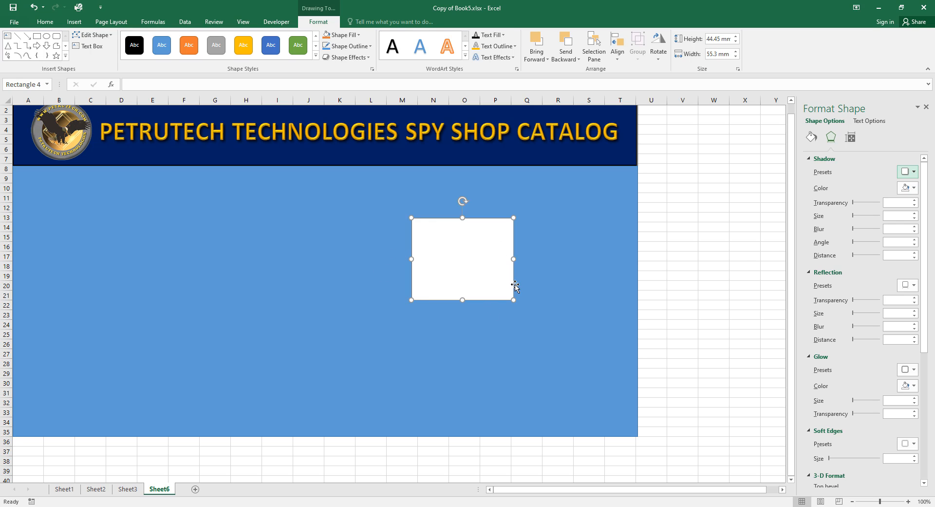
Enlarge the white rectangle to cover rows 10–31 across columns H to S.
drag(513, 298, 574, 394)
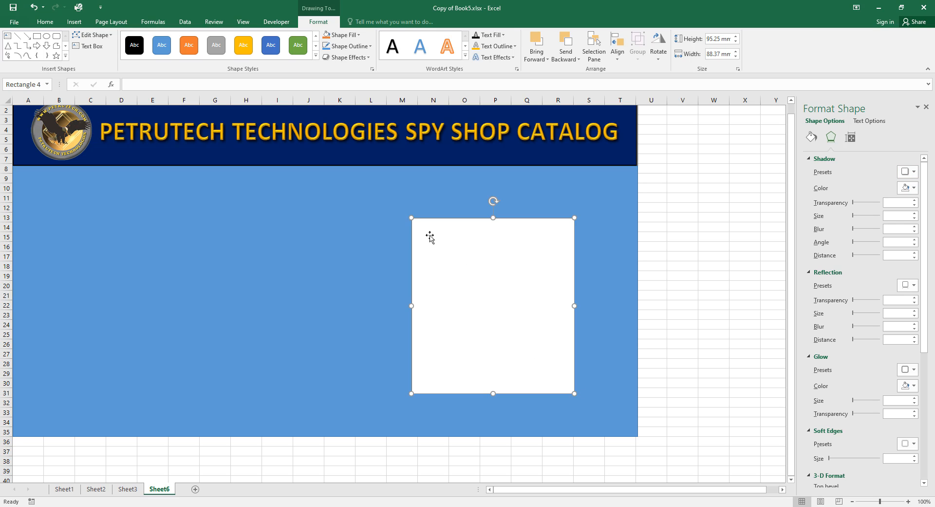
drag(411, 217, 262, 189)
drag(261, 189, 247, 189)
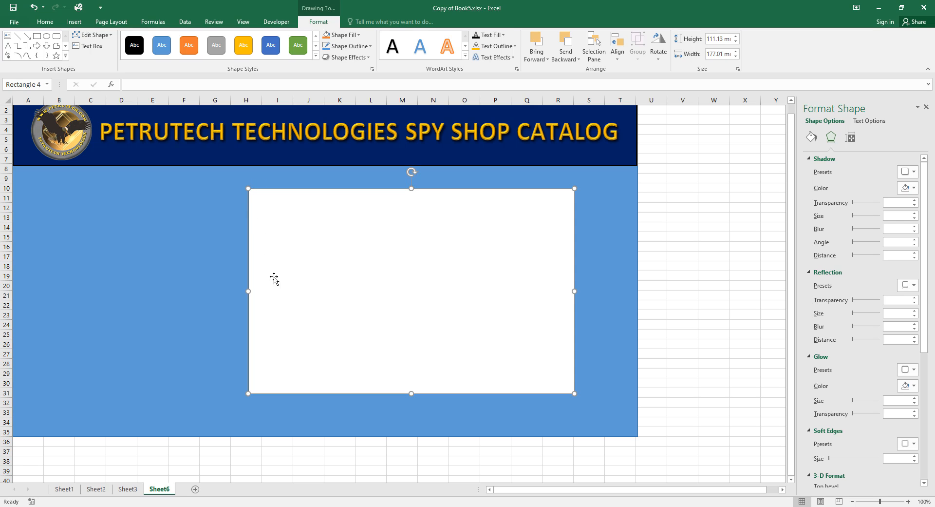
click(698, 311)
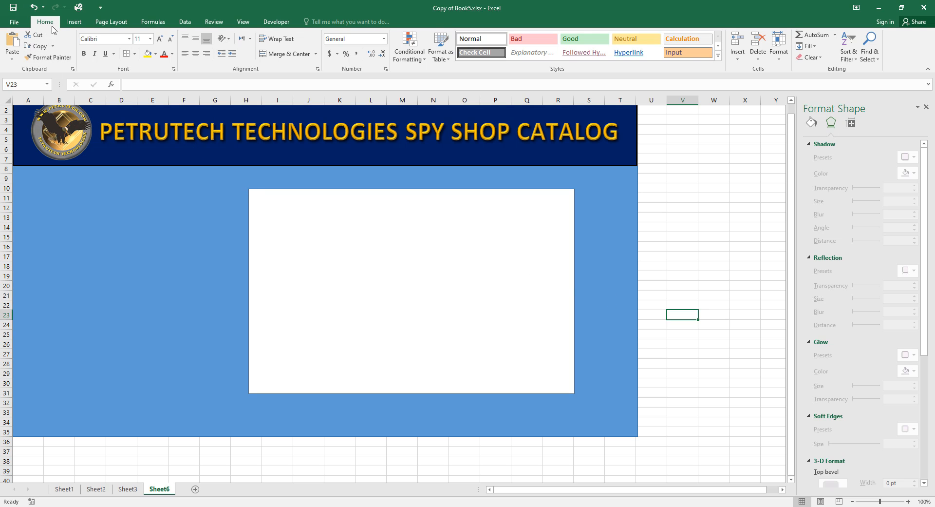
Draw a text box across the whole white panel, up to its top-left corner.
click(72, 22)
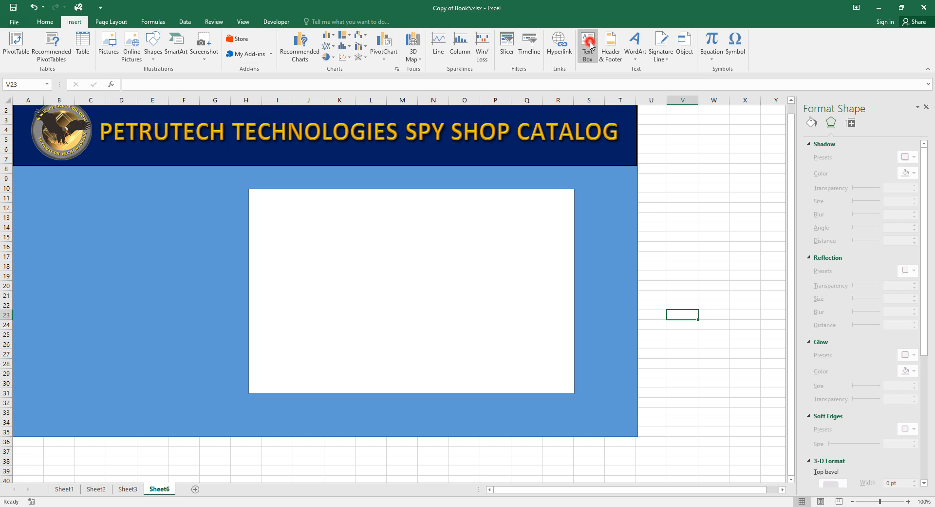
click(588, 43)
mouse_move(252, 198)
mouse_down()
mouse_move(466, 344)
mouse_move(574, 393)
mouse_up()
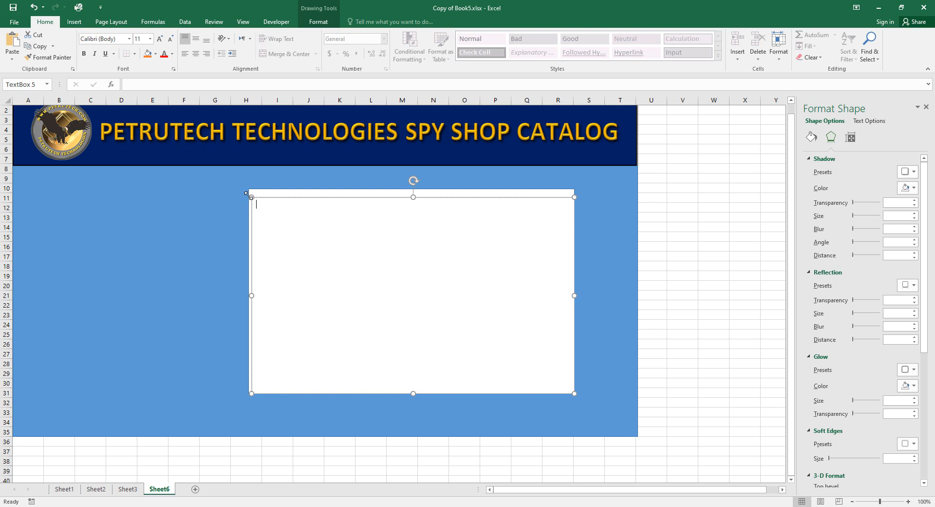
drag(247, 194, 247, 187)
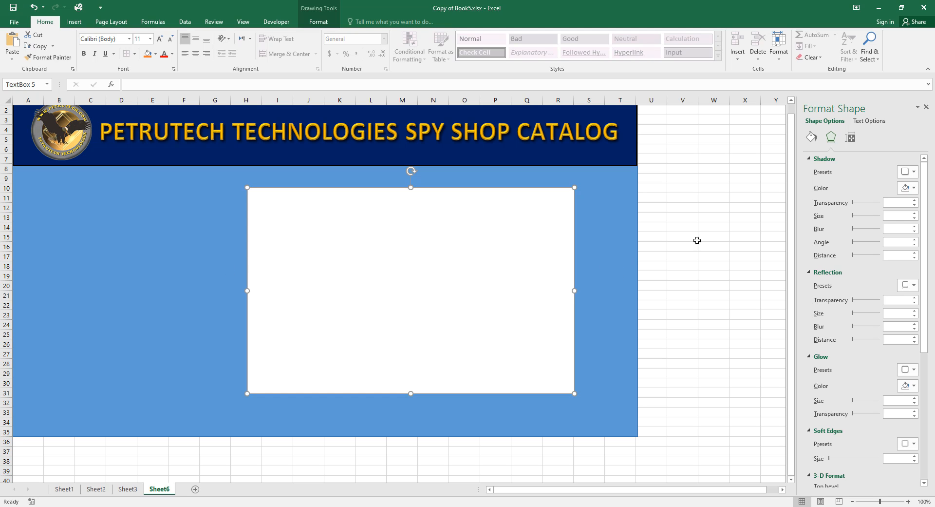
click(714, 237)
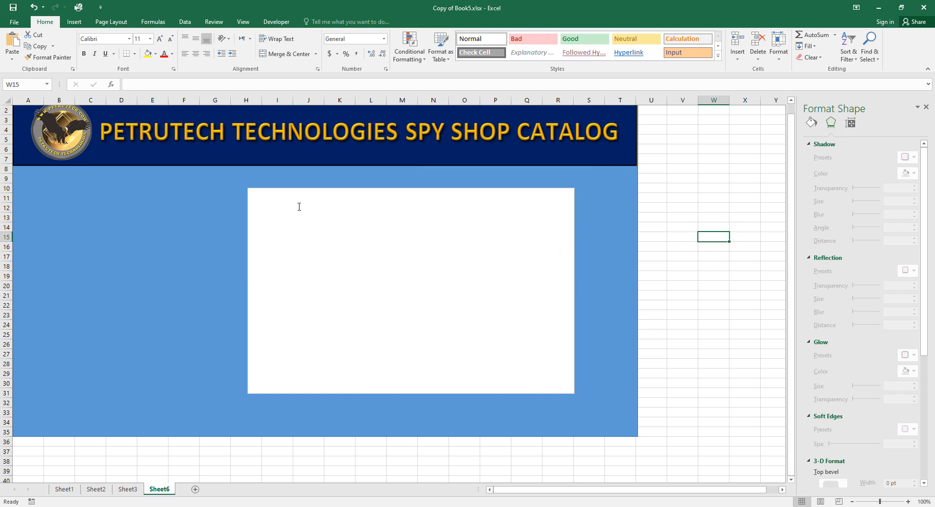
Type "We can write here whatever we wish" in bold 16 pt inside the text box.
click(272, 211)
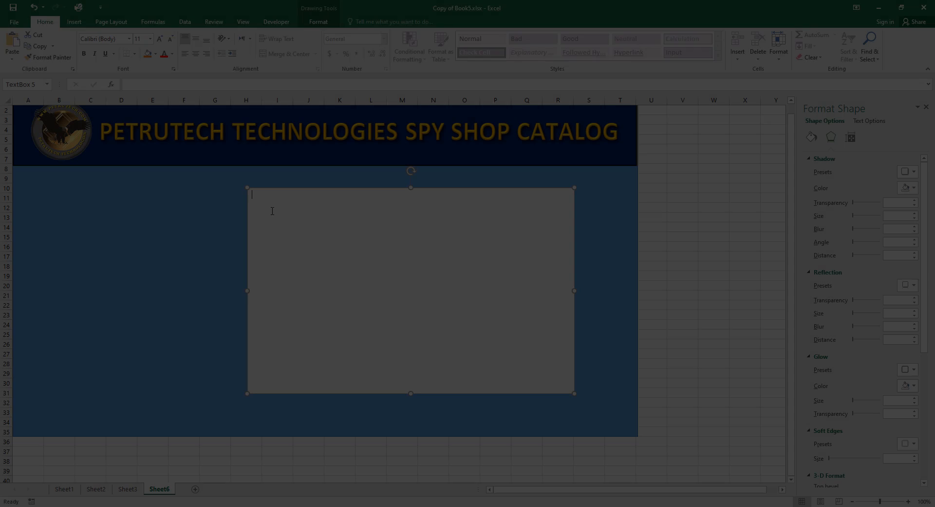
text(We)
key(BackSpace)
key(BackSpace)
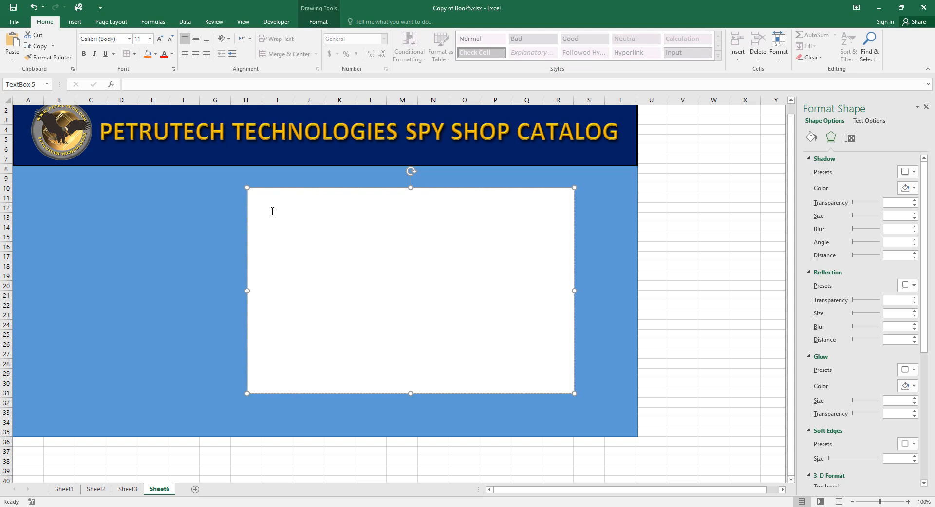
click(150, 39)
click(141, 115)
click(83, 53)
text(We can write here)
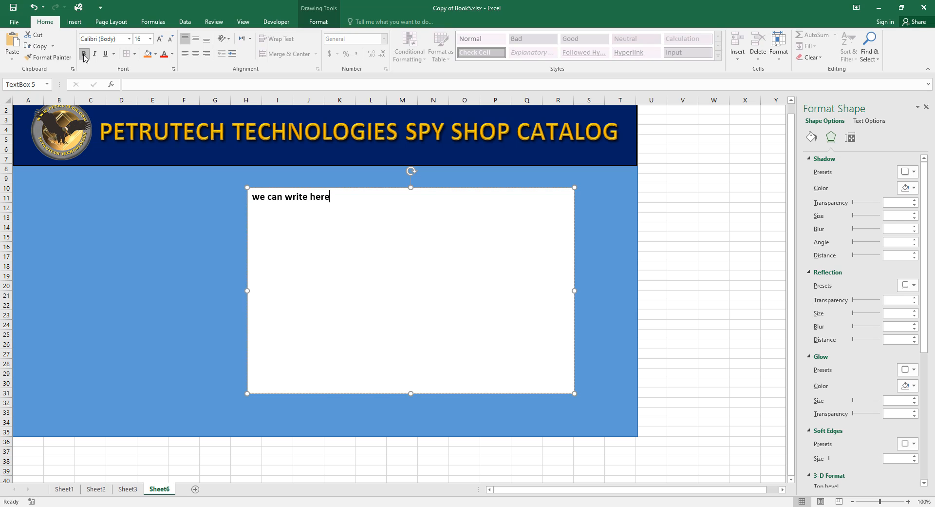
text( whatever we wish)
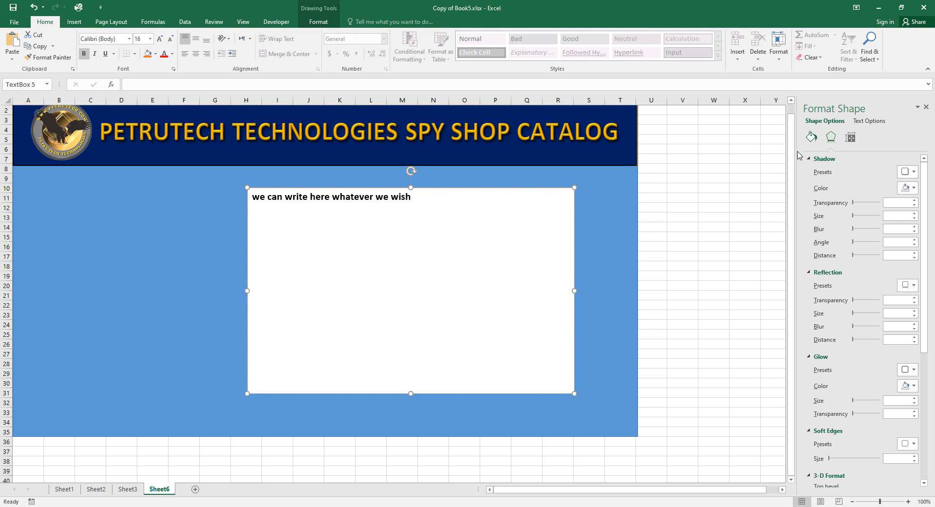
click(719, 164)
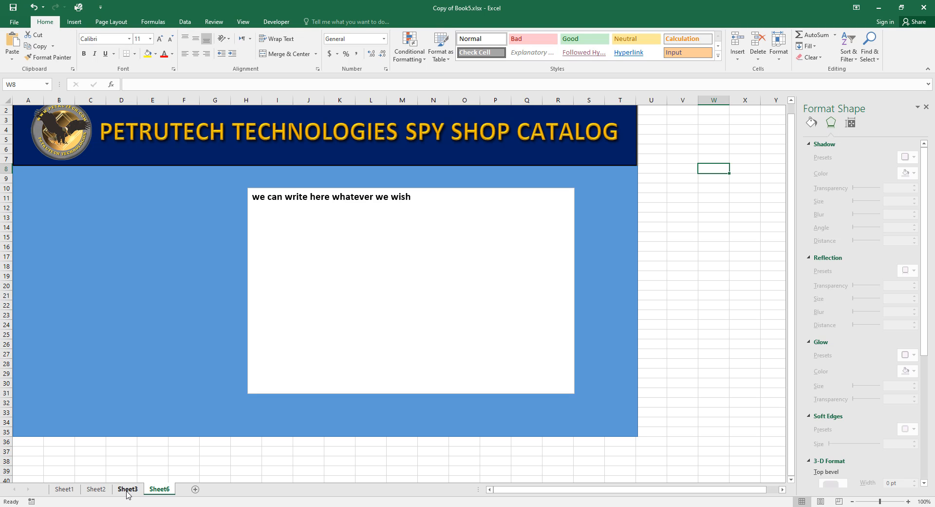
Copy the empty framed rectangle from Sheet3 and paste it onto Sheet6.
click(129, 490)
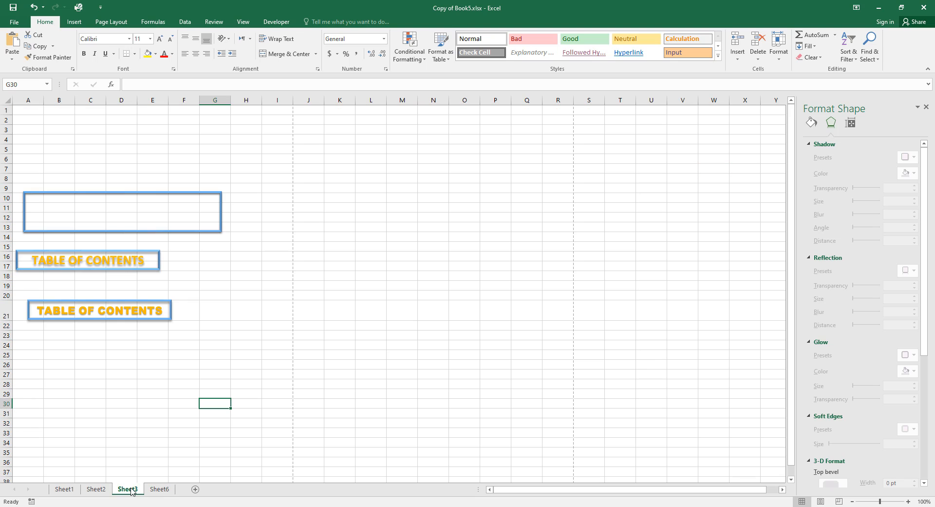
click(209, 231)
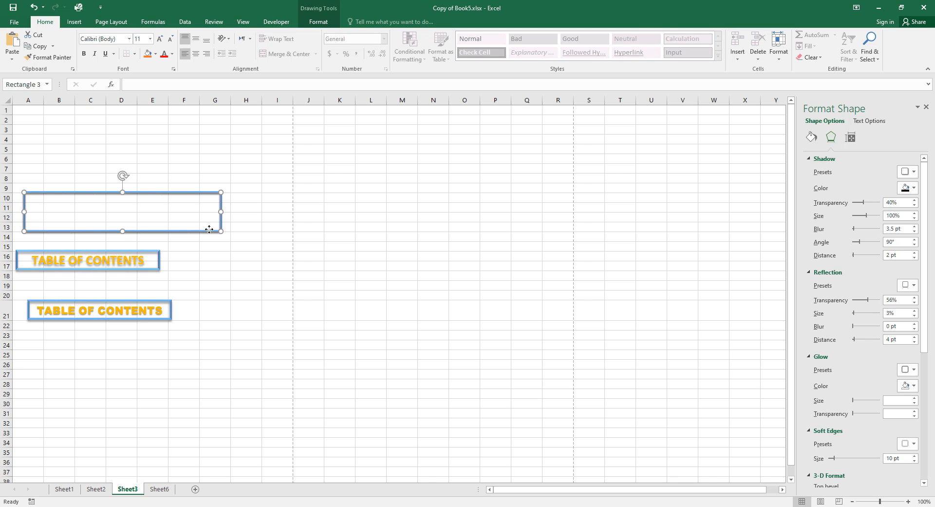
click(160, 489)
click(155, 306)
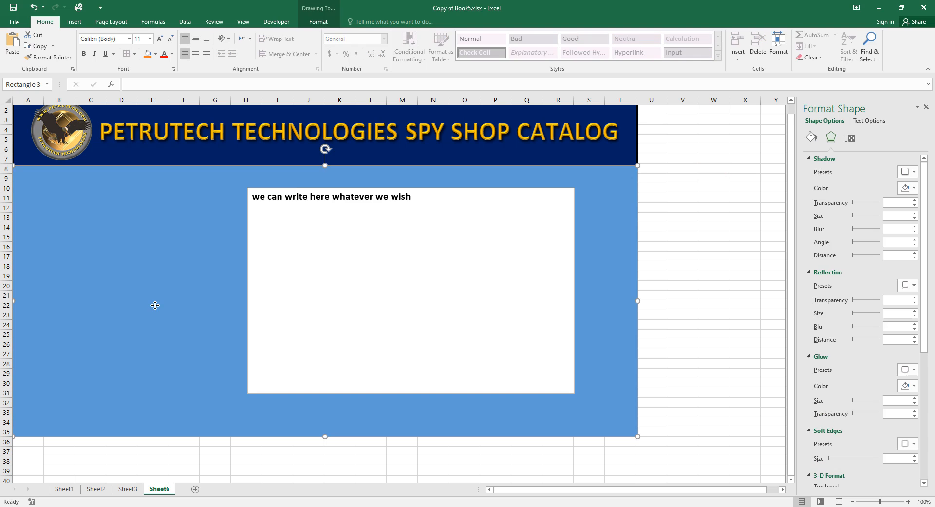
click(682, 285)
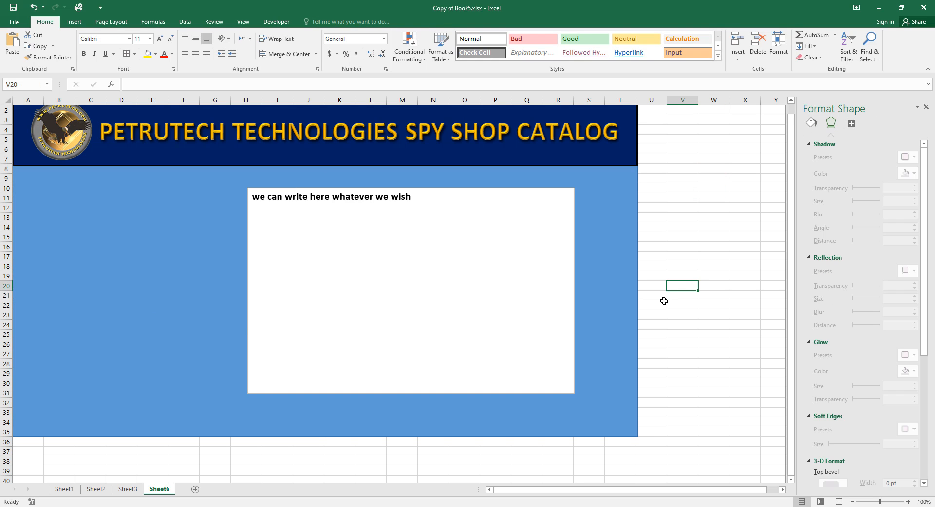
key(ctrl+v)
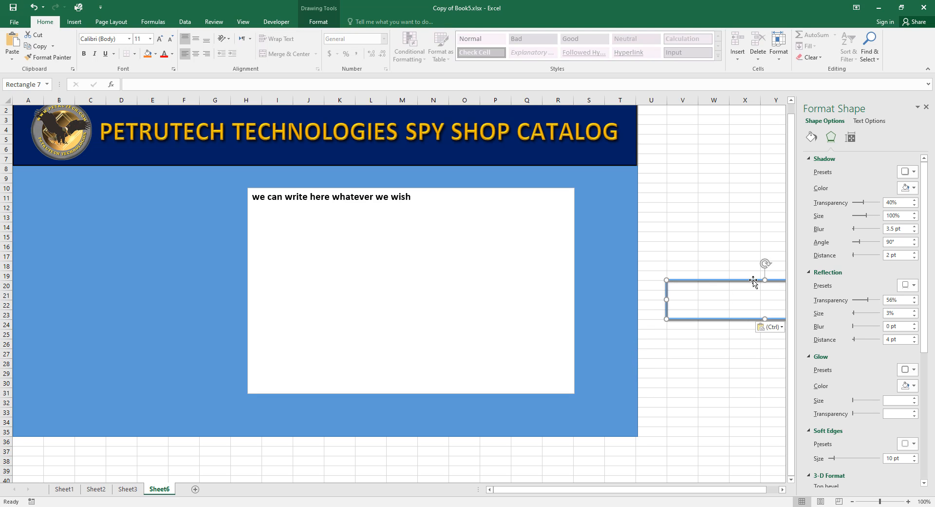
Move and resize the pasted frame to fit over the white panel's text.
drag(753, 281, 334, 187)
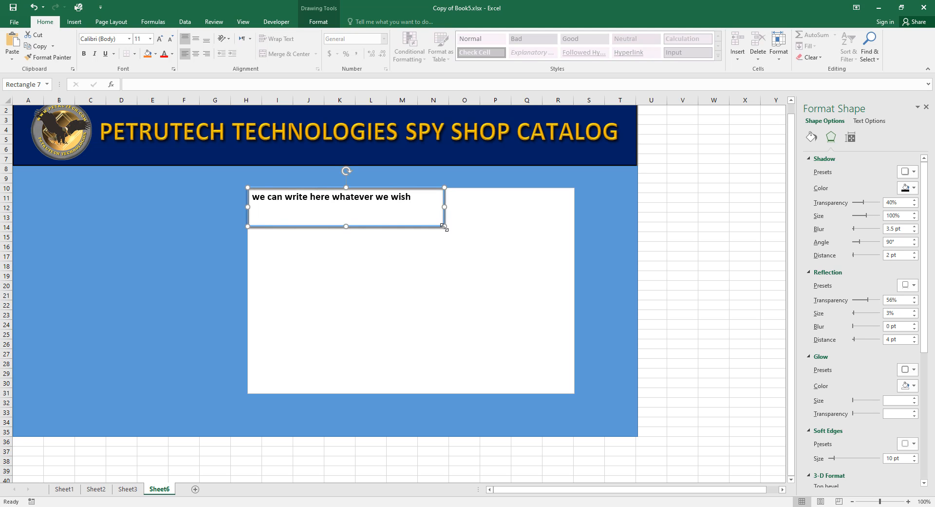
drag(445, 227, 573, 392)
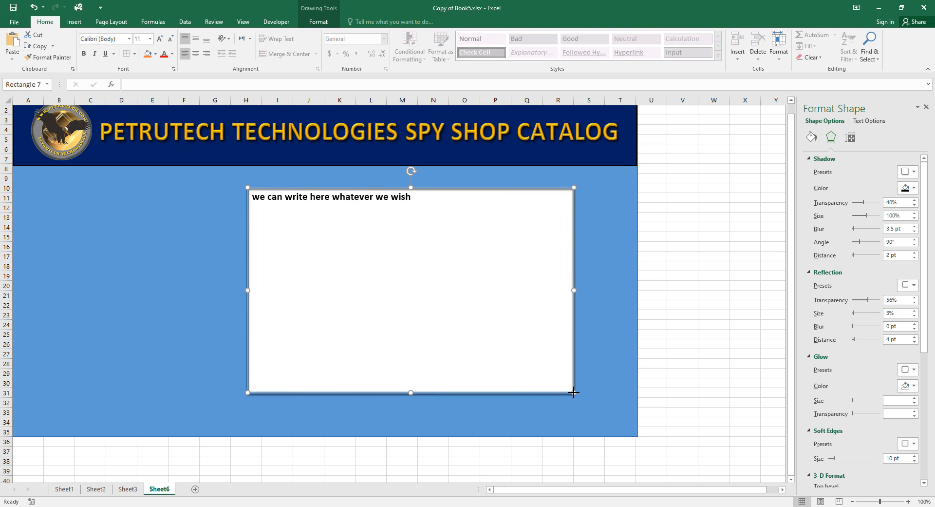
click(729, 345)
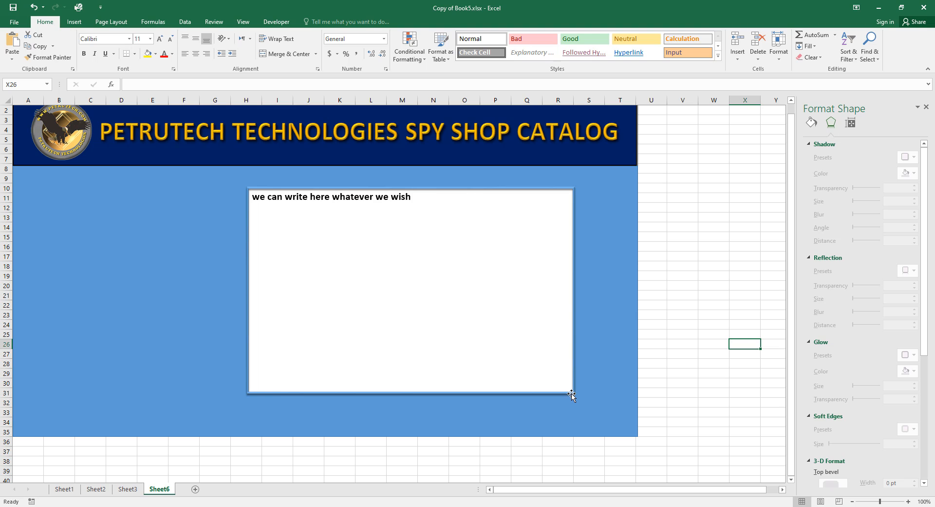
Reopen Sheet6b.xlsx from Document Recovery and test-drag the row 37/38 and V/W header borders.
click(686, 373)
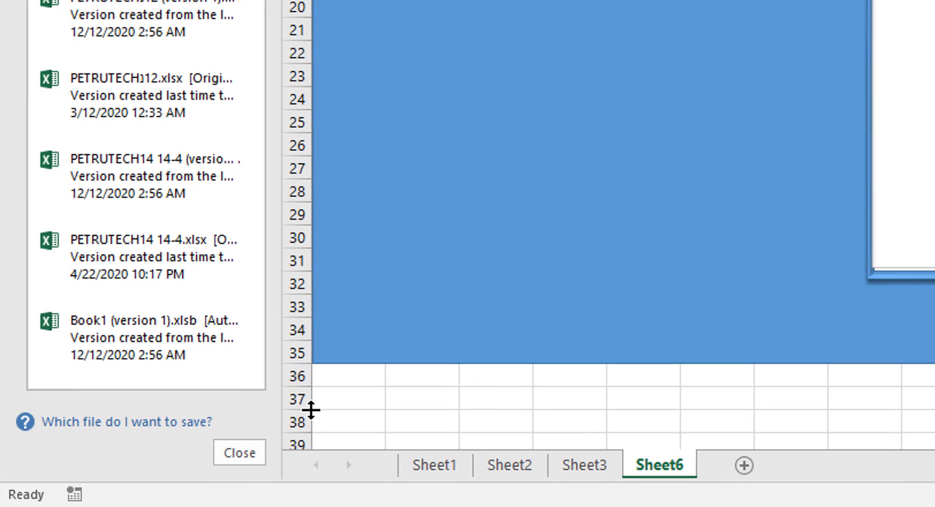
drag(311, 409, 312, 410)
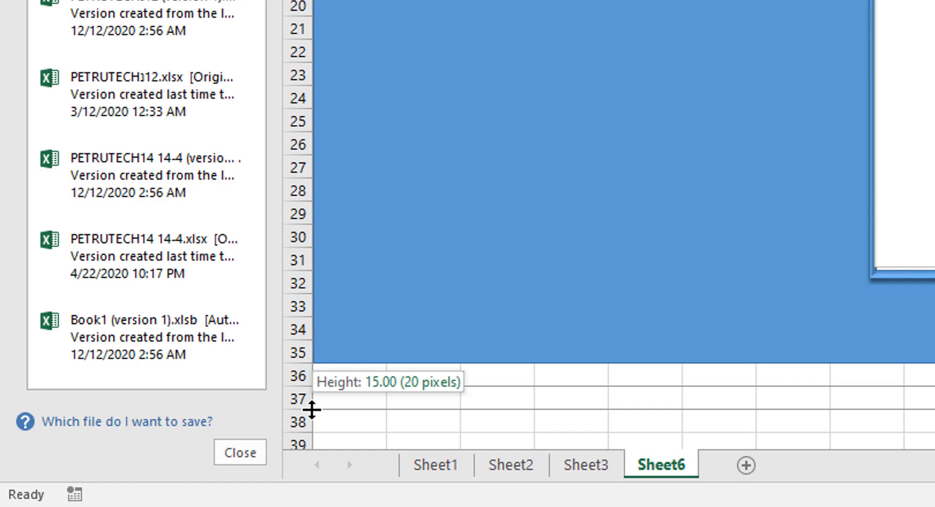
drag(312, 409, 312, 409)
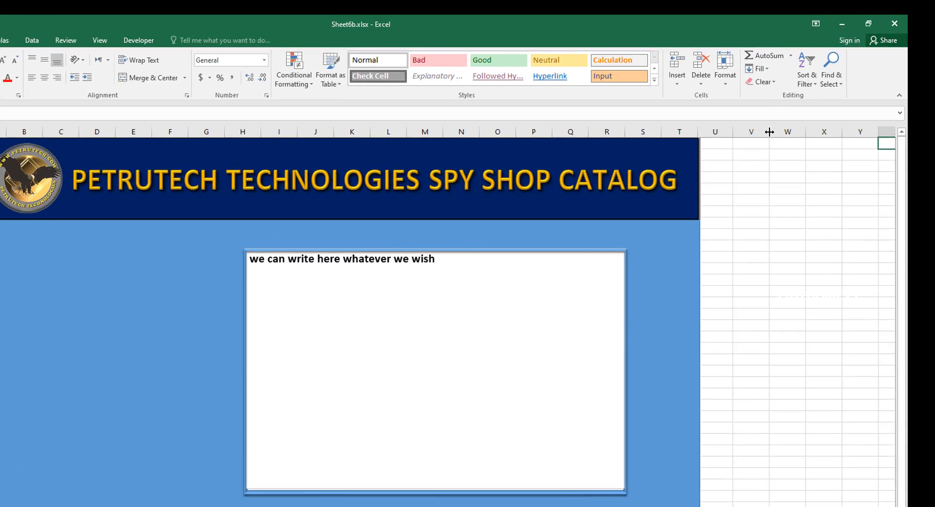
drag(796, 110, 797, 110)
drag(679, 204, 654, 223)
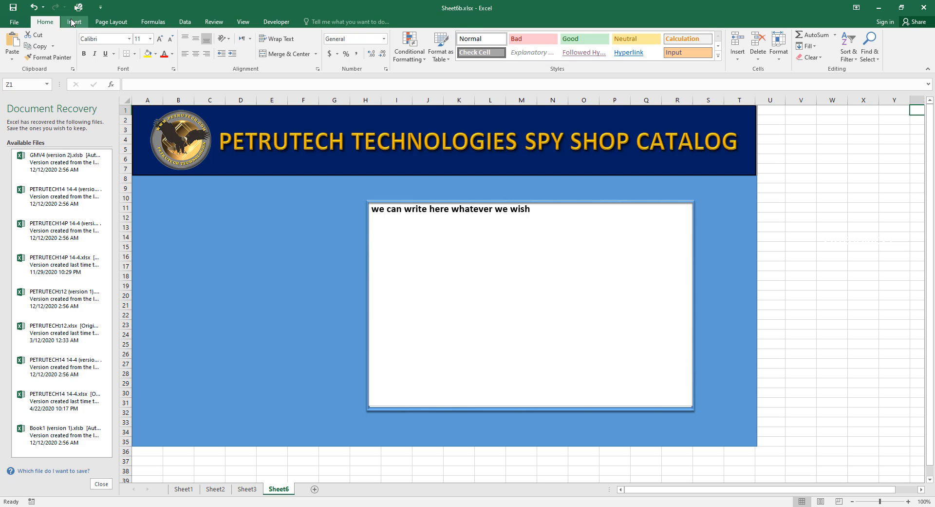
Draw an orange-styled horizontal line across row 10 and a vertical line from row 36 to the banner.
click(71, 27)
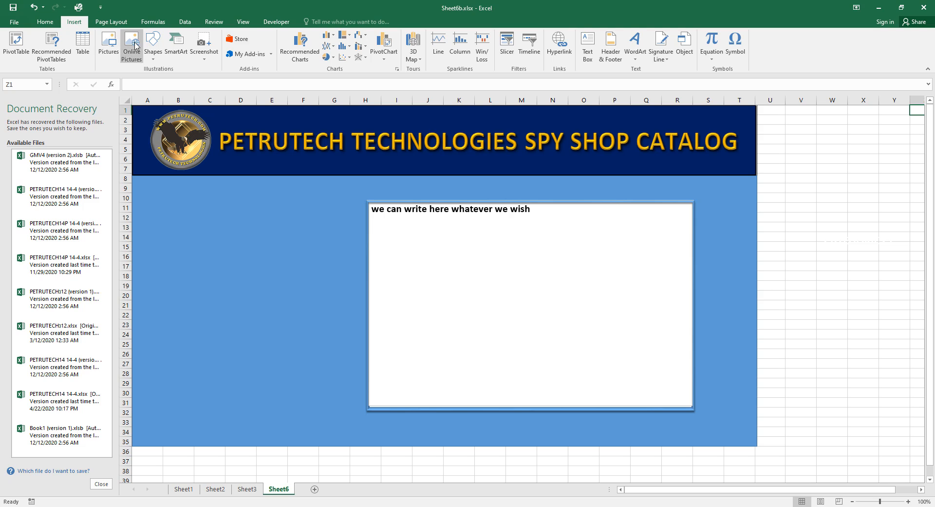
click(153, 45)
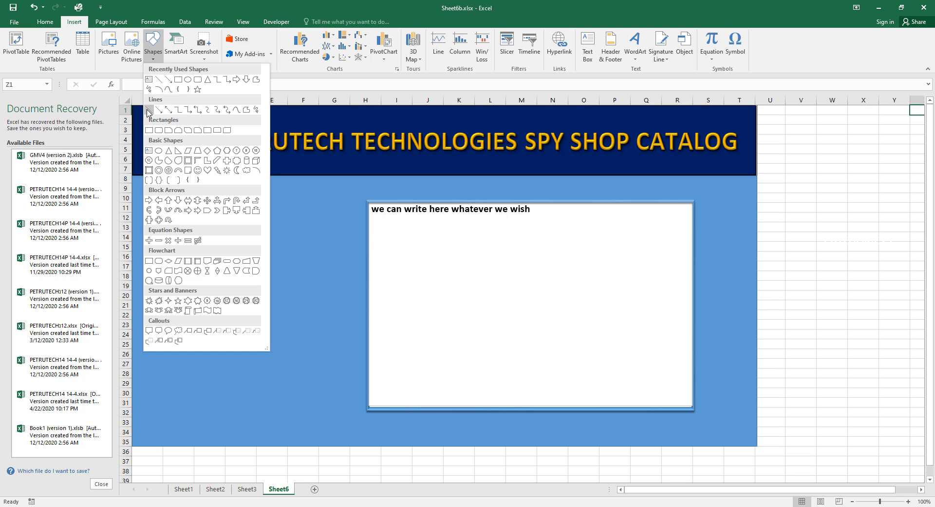
click(149, 112)
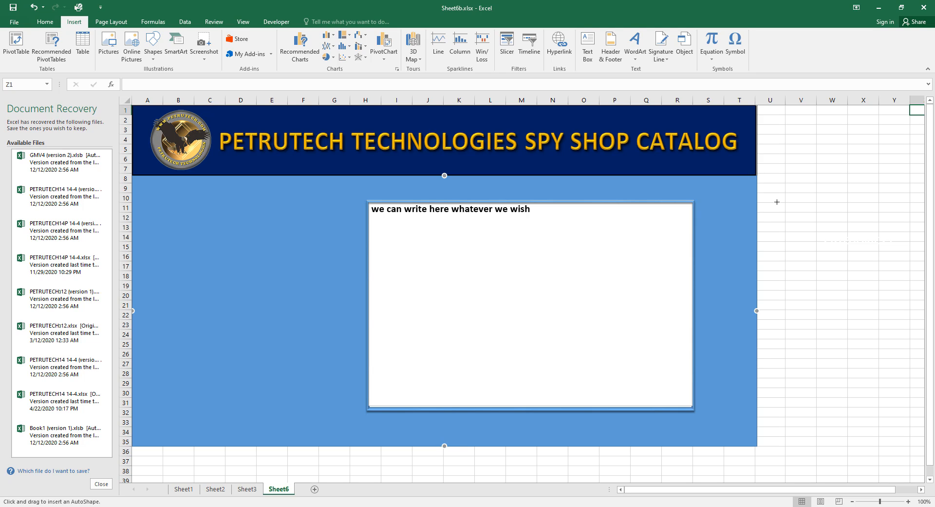
drag(777, 202, 122, 208)
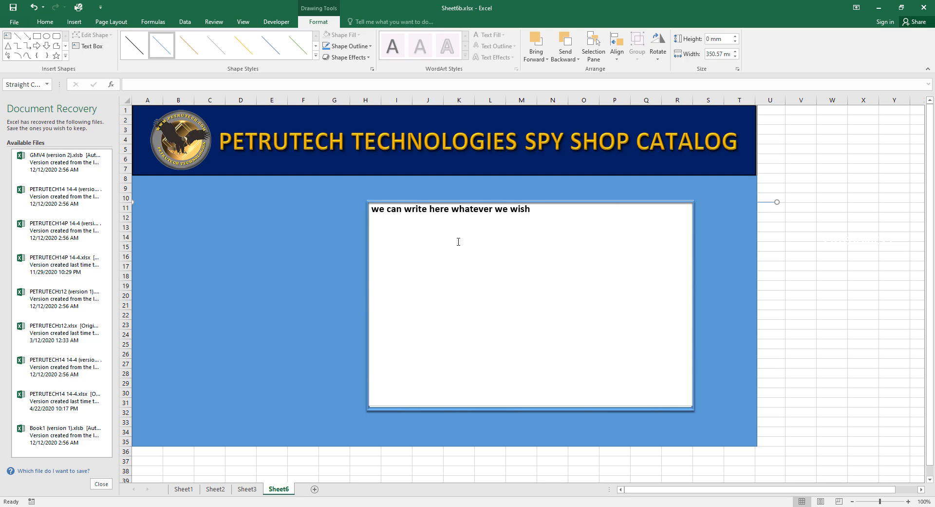
click(193, 52)
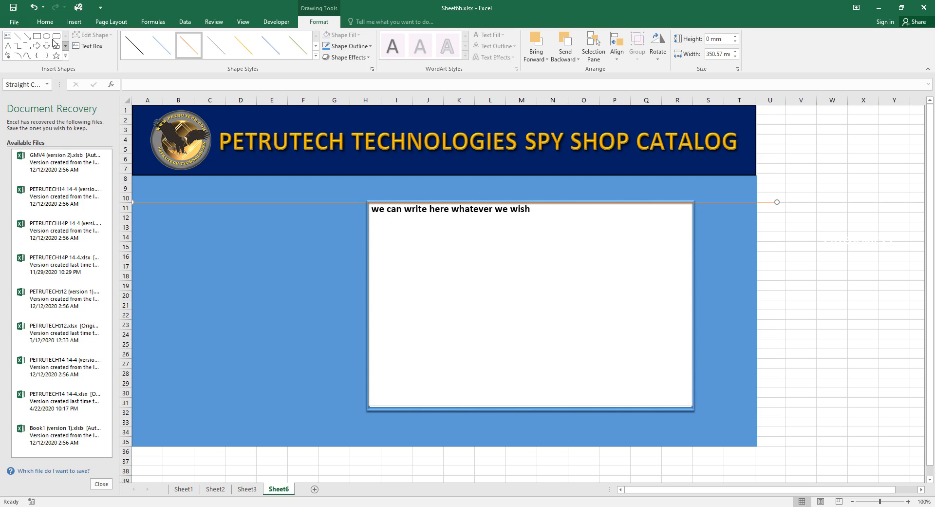
click(17, 37)
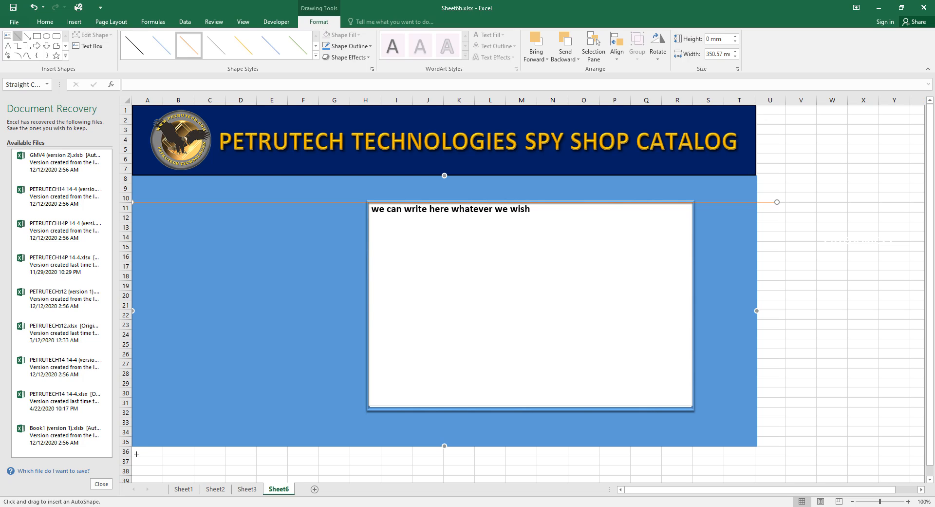
drag(137, 454, 138, 106)
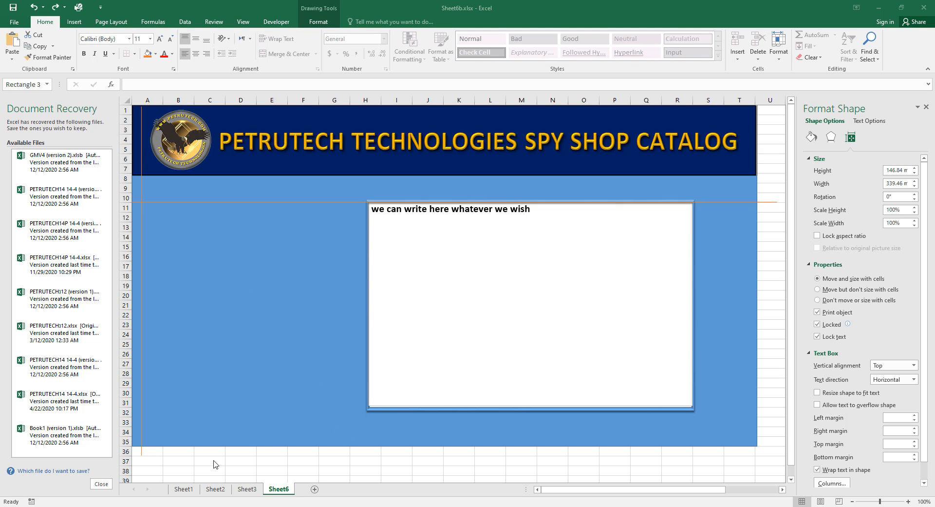
Select and copy the lowest TABLE OF CONTENTS button as a whole on Sheet3.
click(246, 491)
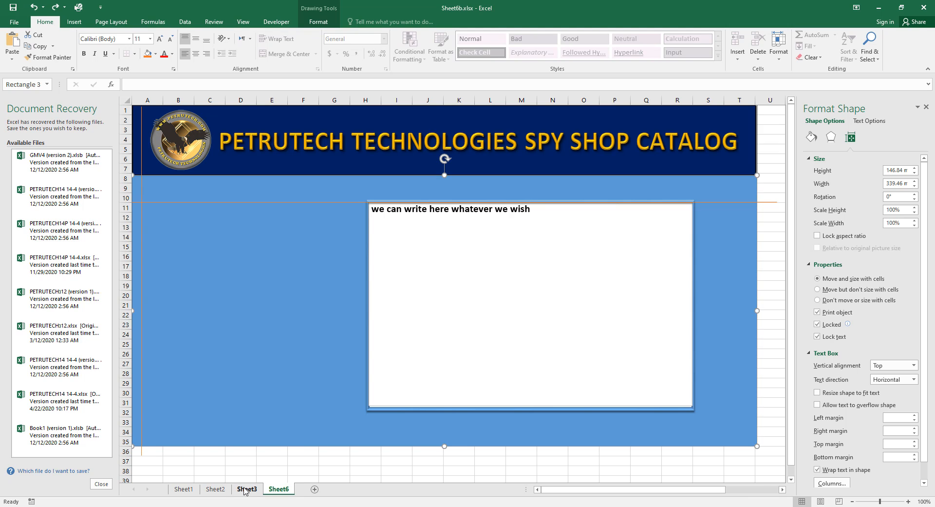
click(245, 491)
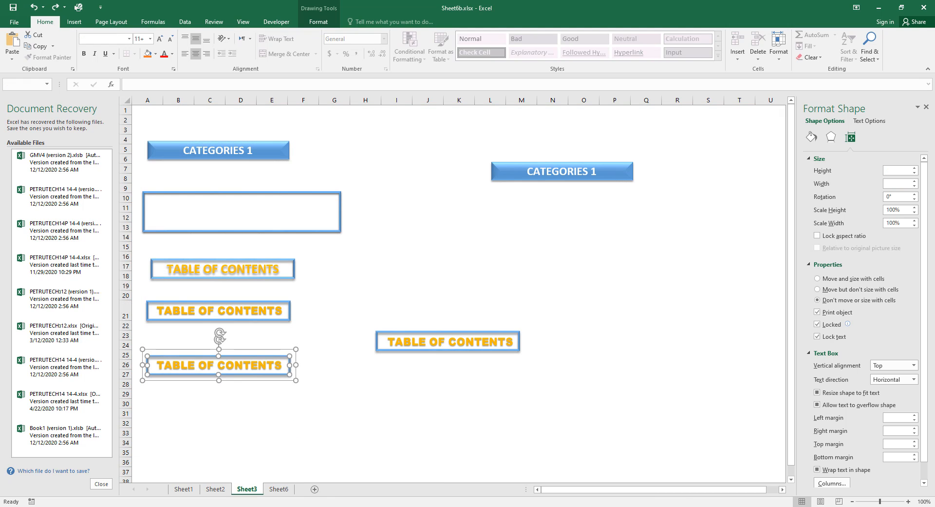
click(382, 431)
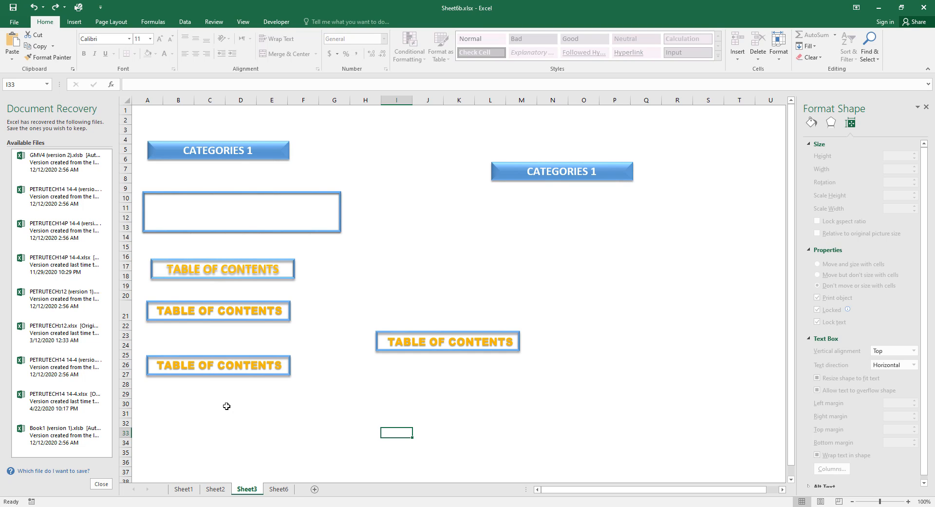
click(233, 365)
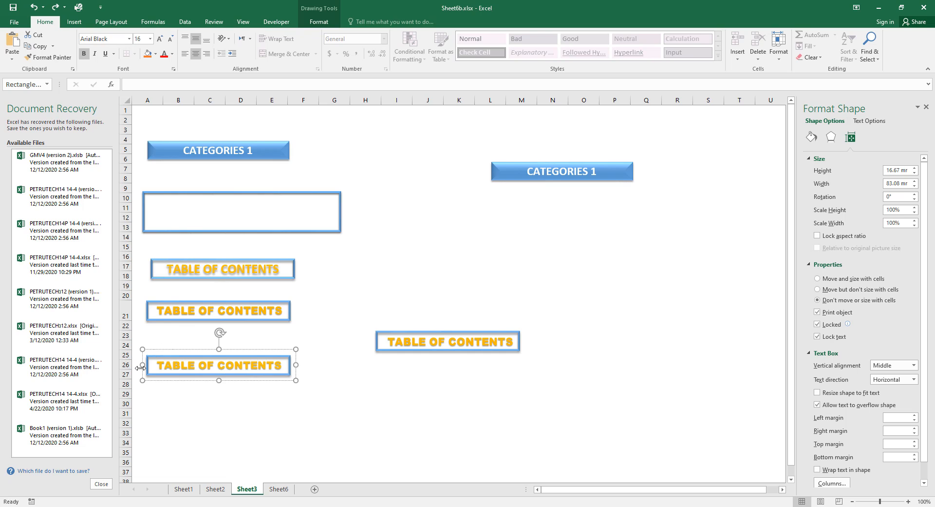
shift+click(288, 376)
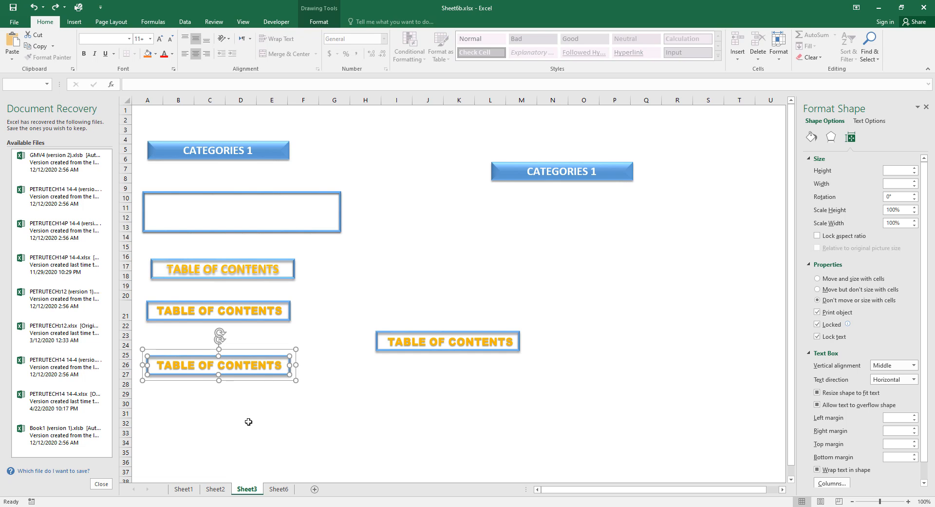
Paste the TABLE OF CONTENTS button onto Sheet6's blue background just below the banner.
click(279, 489)
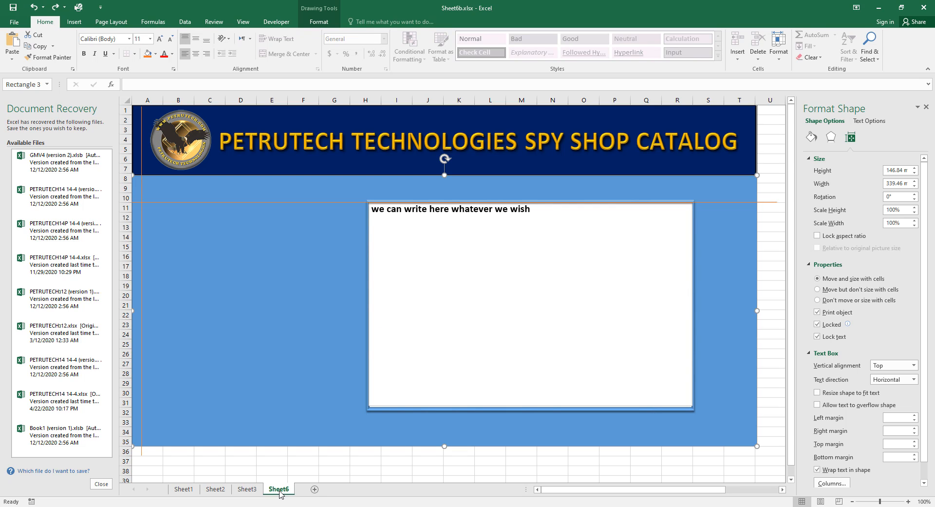
right_click(179, 219)
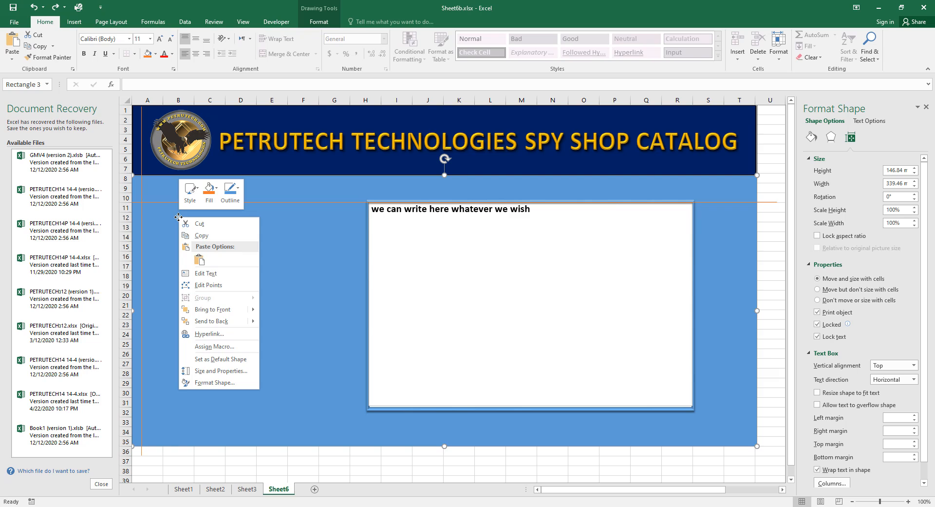
click(200, 258)
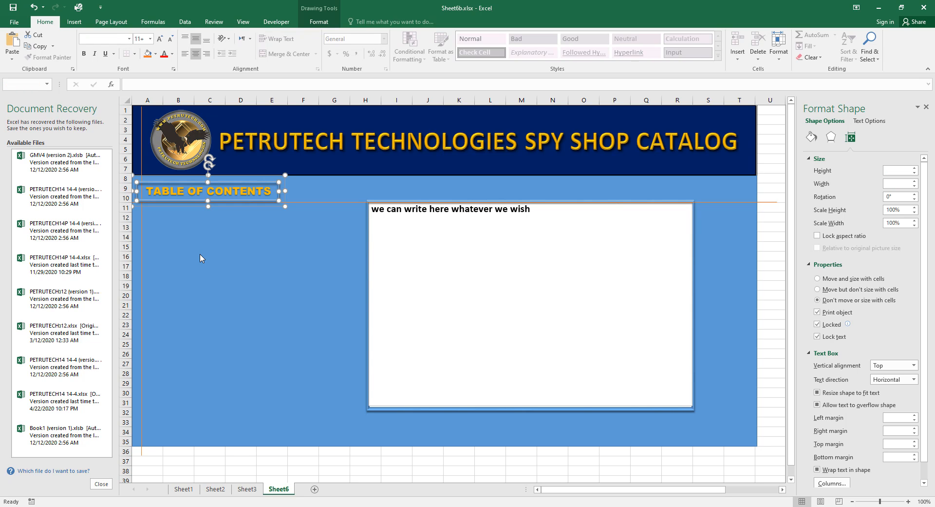
key(ctrl+z)
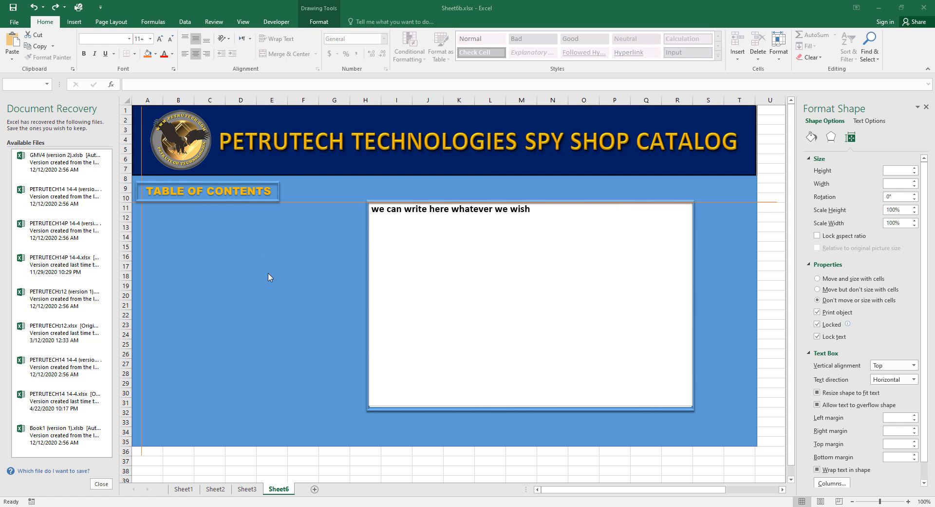
click(255, 192)
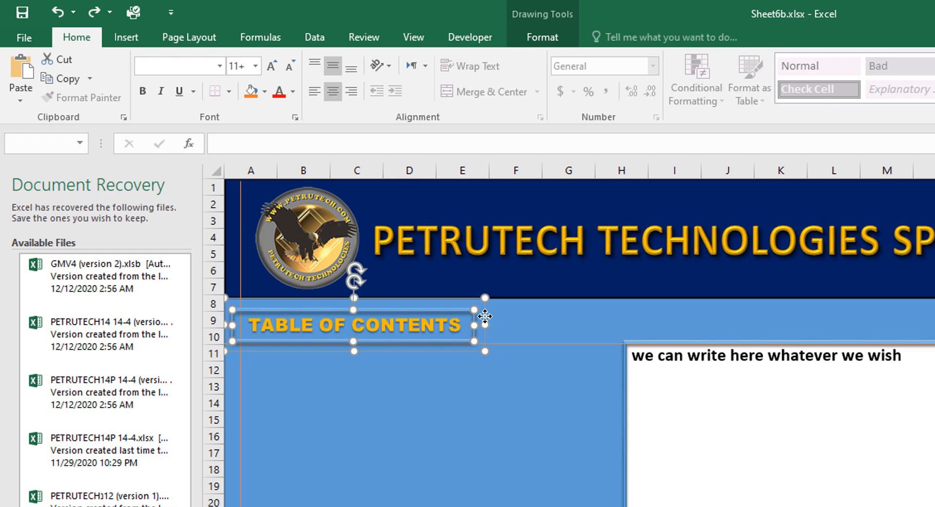
Position TABLE OF CONTENTS at rows 11–12, then drag the orange horizontal line down to row 15.
drag(482, 314, 495, 354)
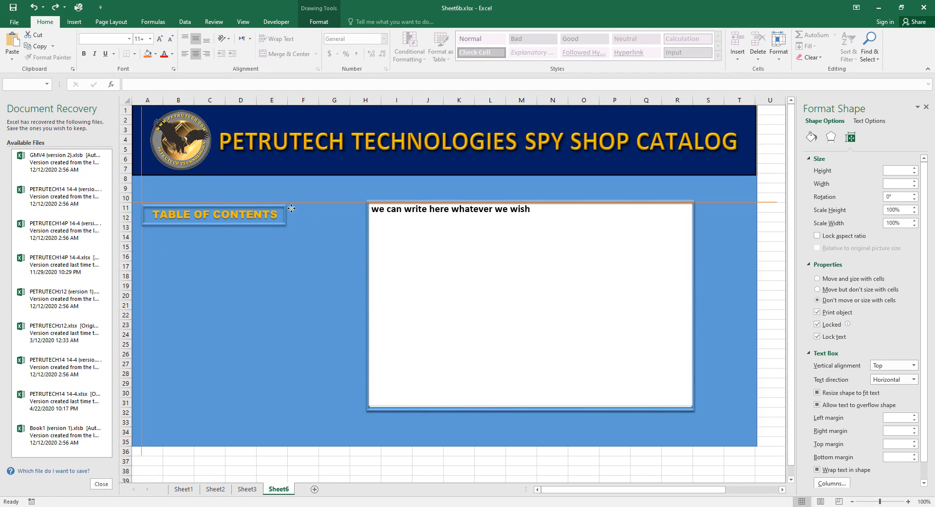
drag(291, 208, 291, 206)
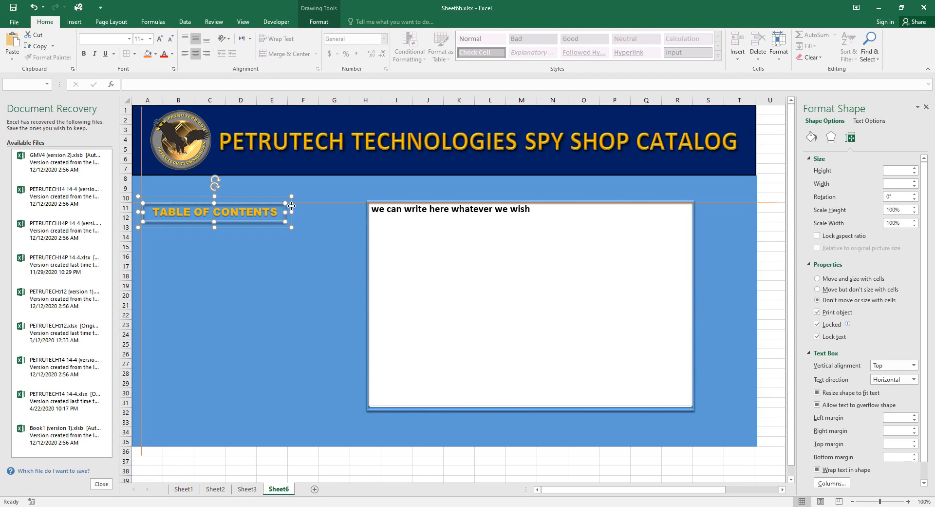
click(332, 263)
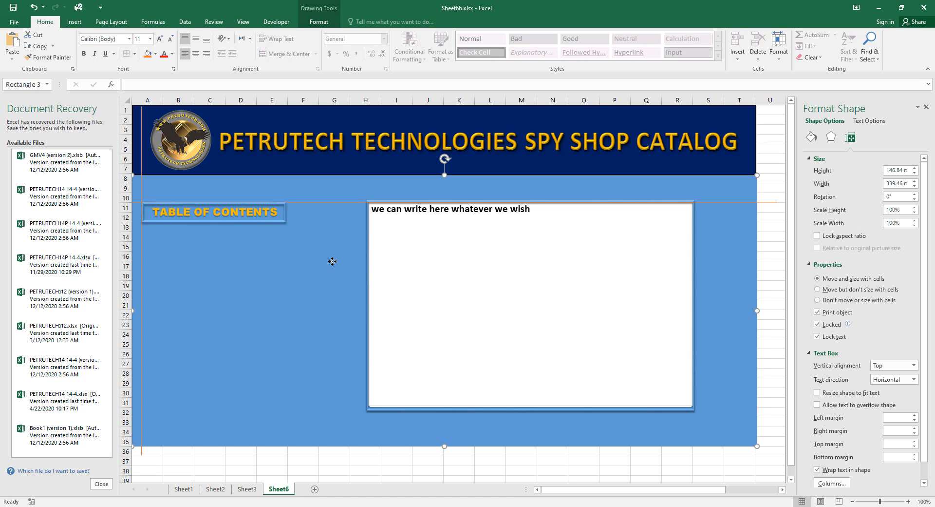
key(Escape)
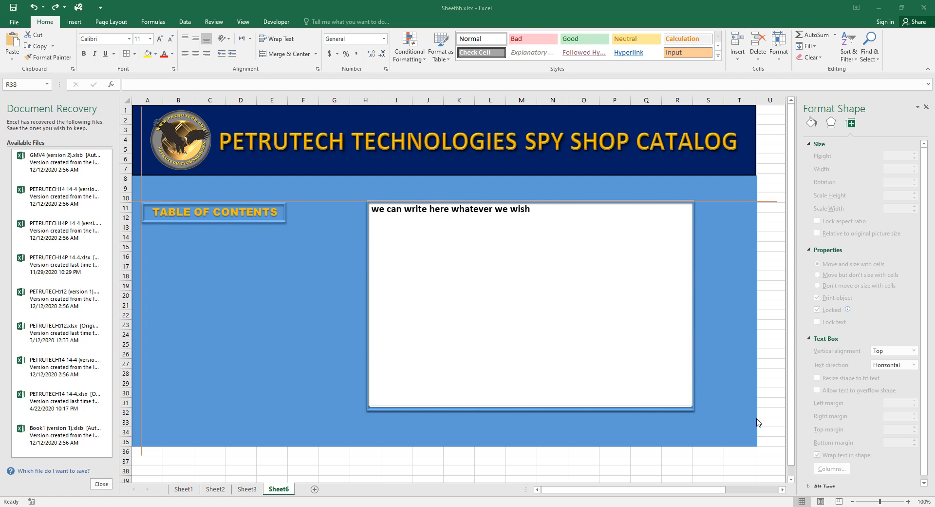
click(766, 203)
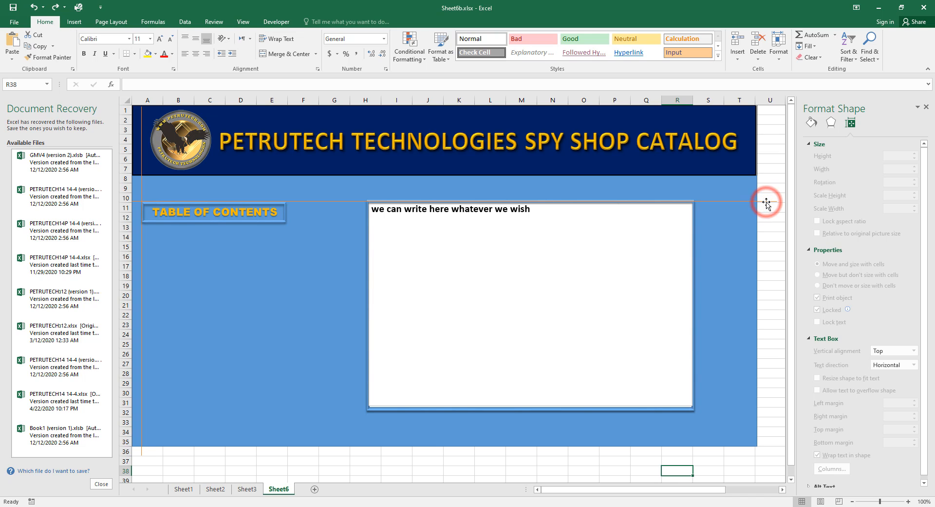
drag(767, 202, 767, 250)
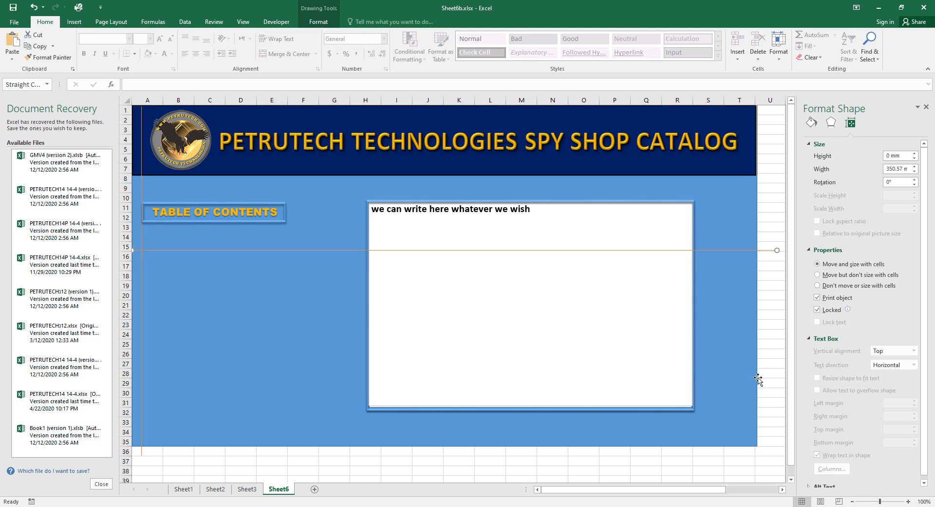
On Sheet3, select the entire left CATEGORIES 1 button group rather than its text.
click(246, 489)
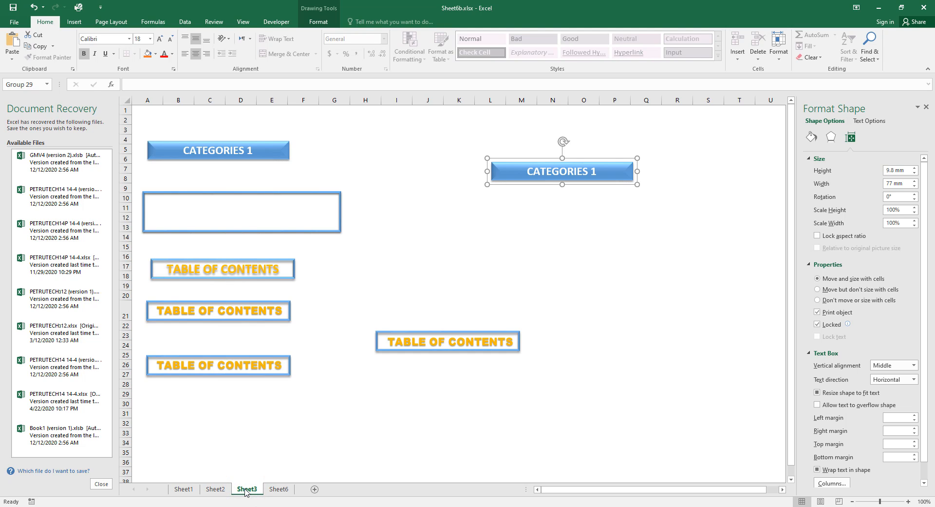
click(263, 155)
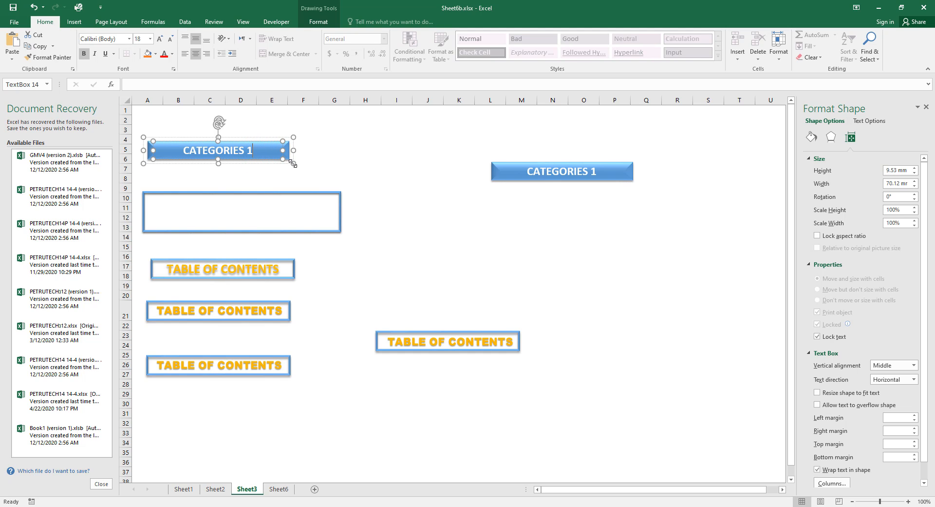
click(294, 152)
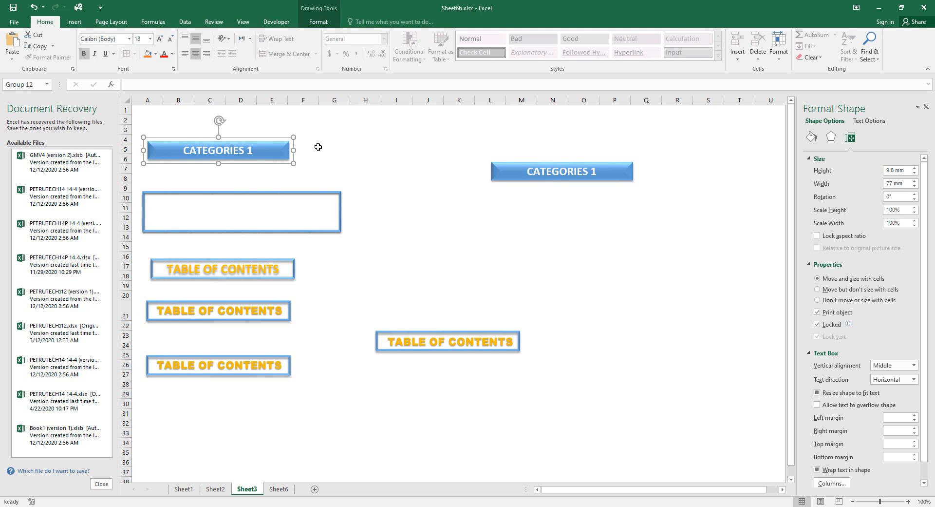
Paste the CATEGORIES 1 button into Sheet6 and set it at rows 16–17 under TABLE OF CONTENTS.
click(282, 489)
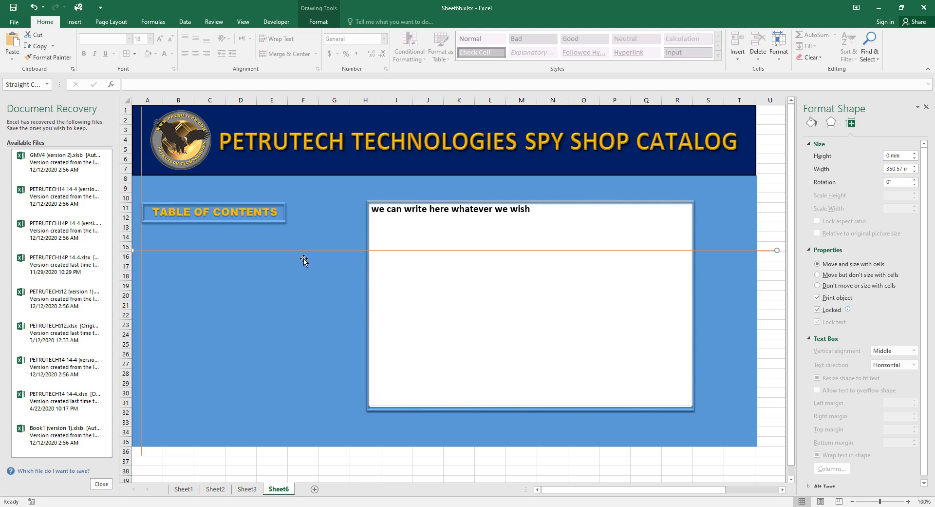
key(ctrl+v)
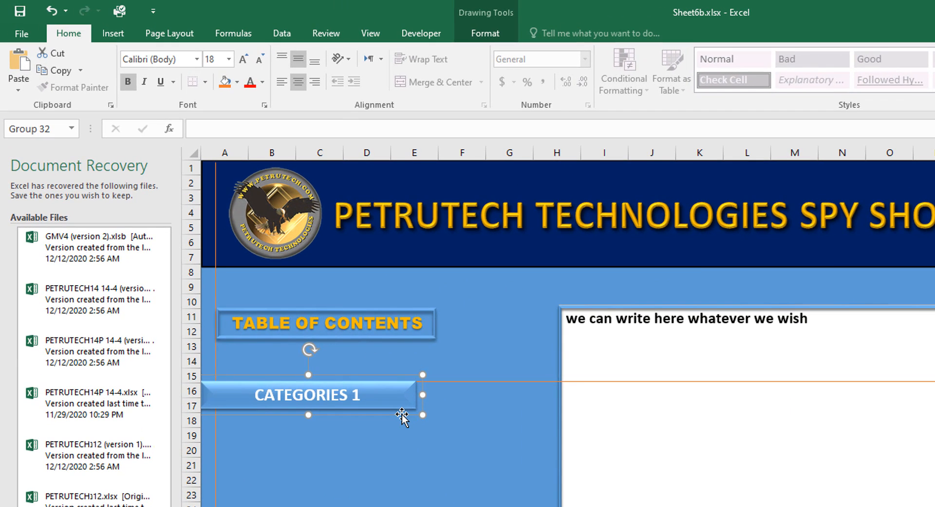
drag(402, 415, 420, 417)
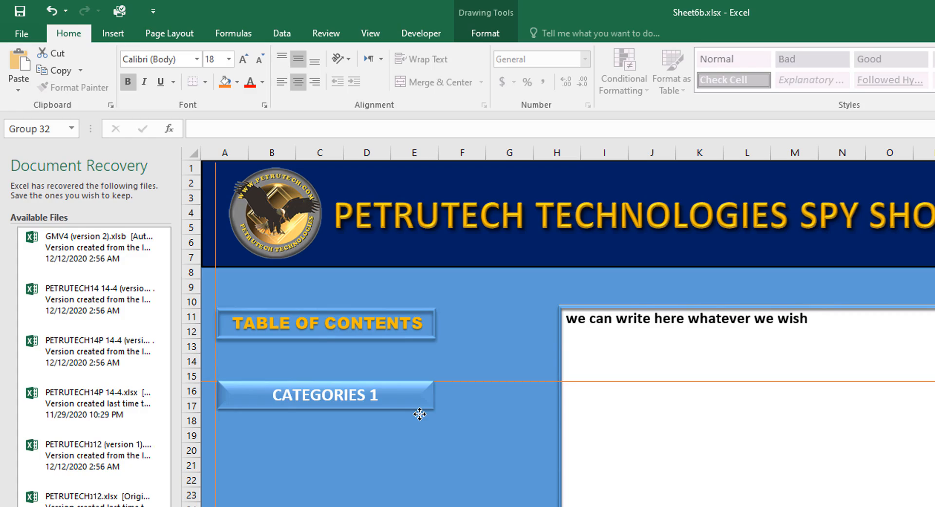
drag(420, 414, 419, 418)
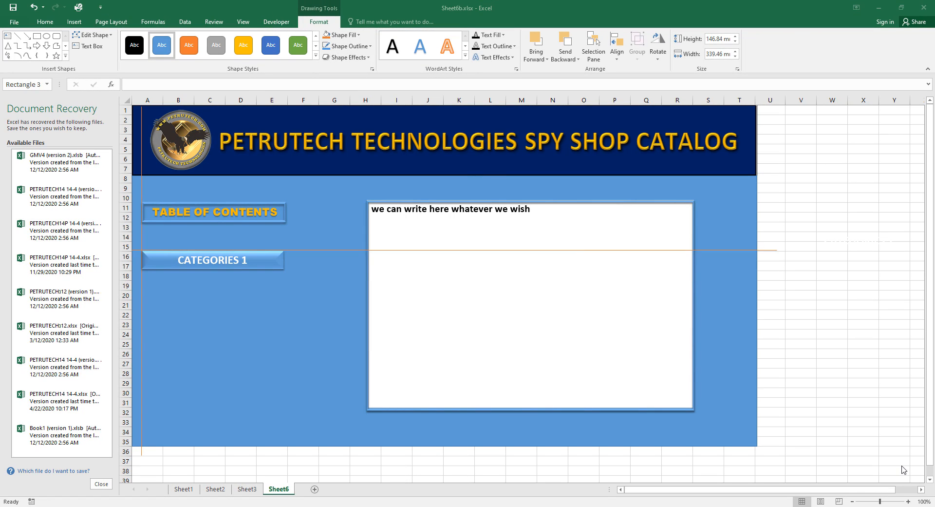
Drop the orange guide line to row 18 beneath CATEGORIES 1, then select the CATEGORIES 1 group.
click(775, 250)
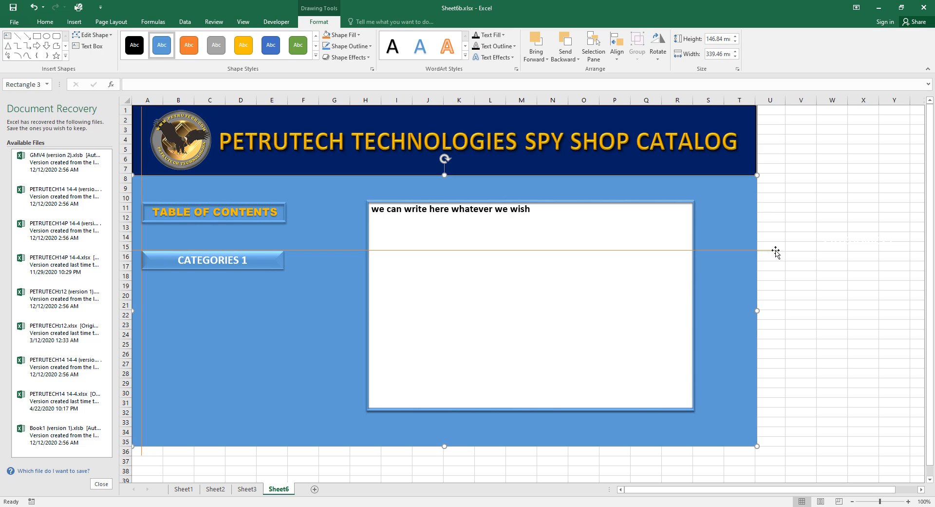
click(776, 250)
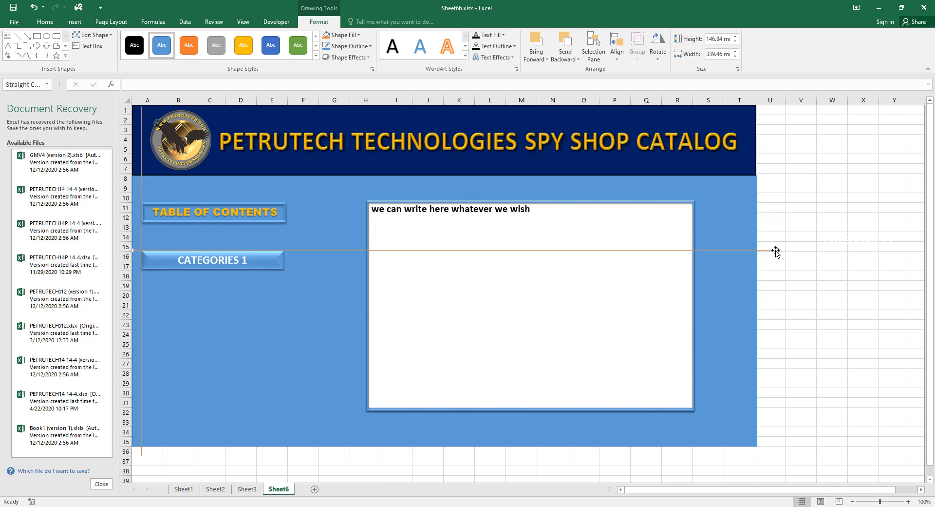
drag(775, 251, 769, 280)
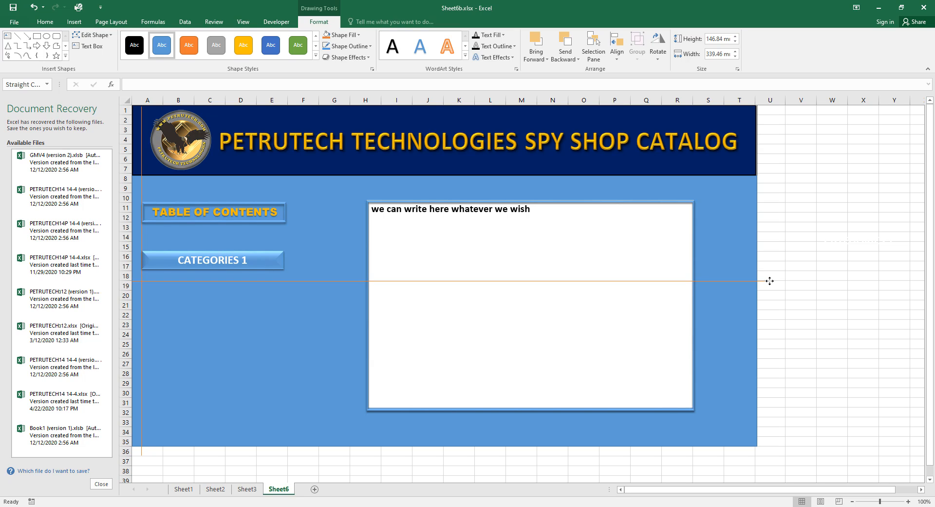
drag(770, 281, 770, 280)
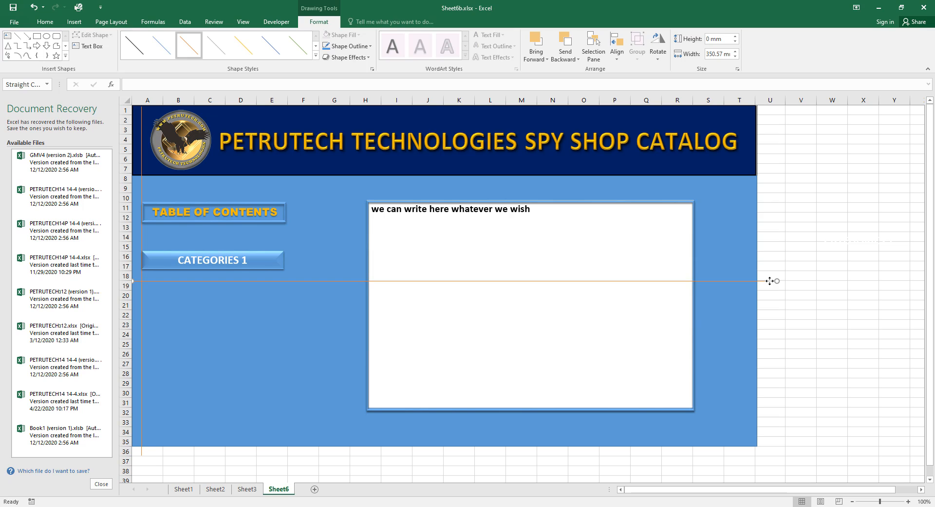
click(859, 265)
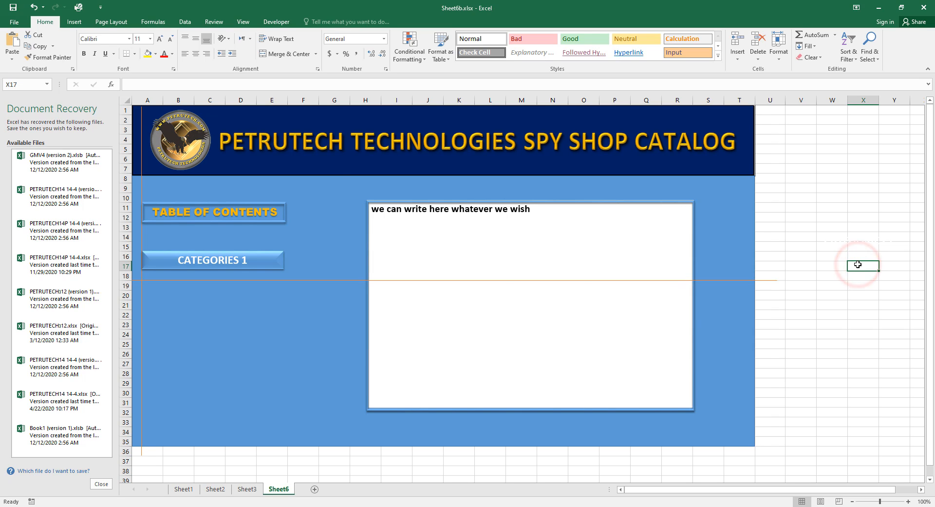
click(280, 256)
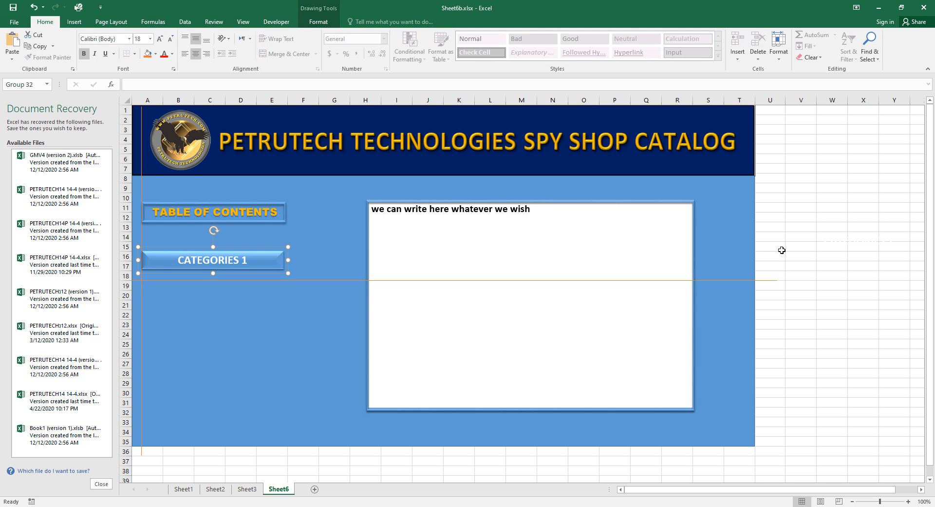
Paste five CATEGORIES 1 copies at cell V9 with Keep Source Formatting.
right_click(796, 187)
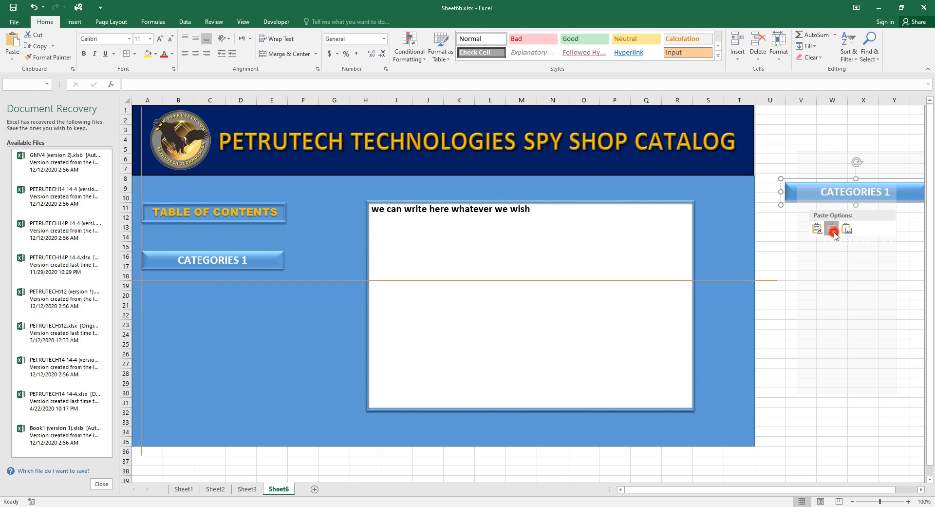
click(834, 231)
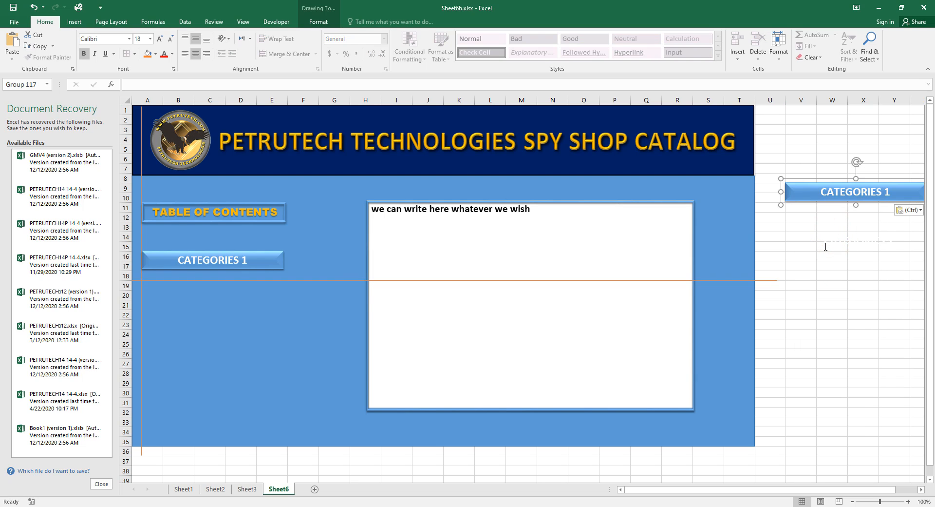
key(ctrl+v)
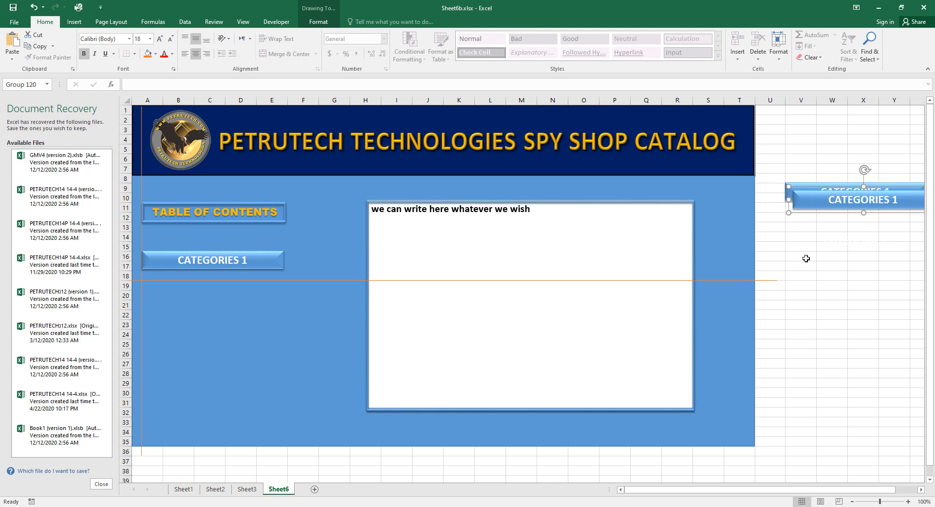
key(ctrl+v)
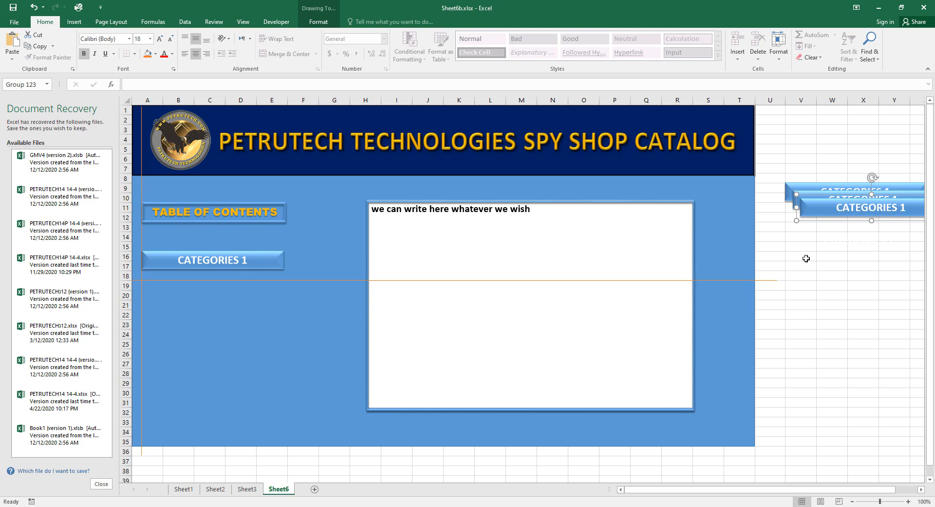
key(ctrl+v)
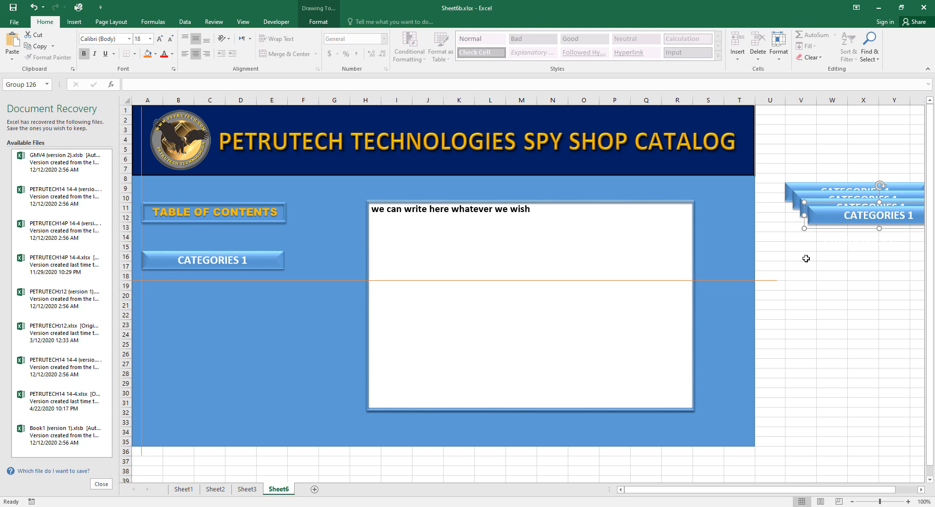
key(ctrl+v)
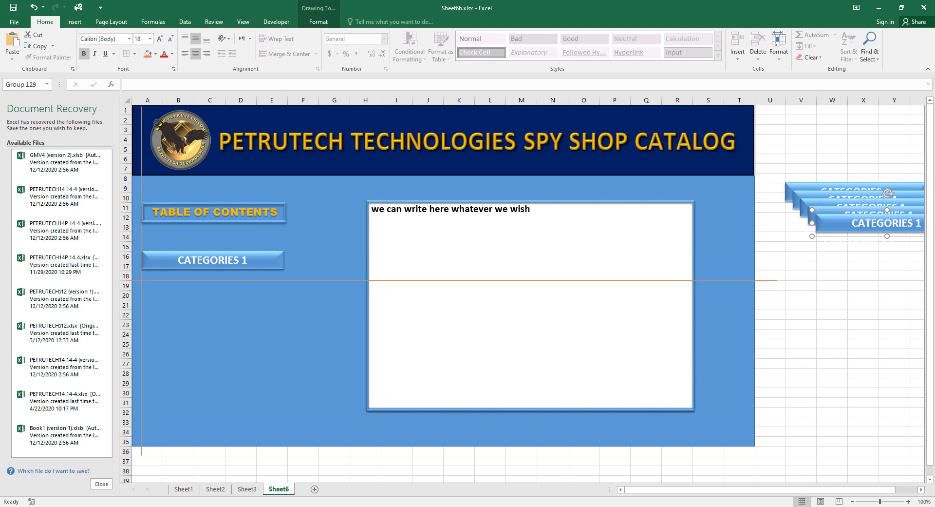
click(796, 506)
Place one copy under the first CATEGORIES 1 button at rows 19–20, aligned.
click(823, 229)
drag(813, 227, 138, 297)
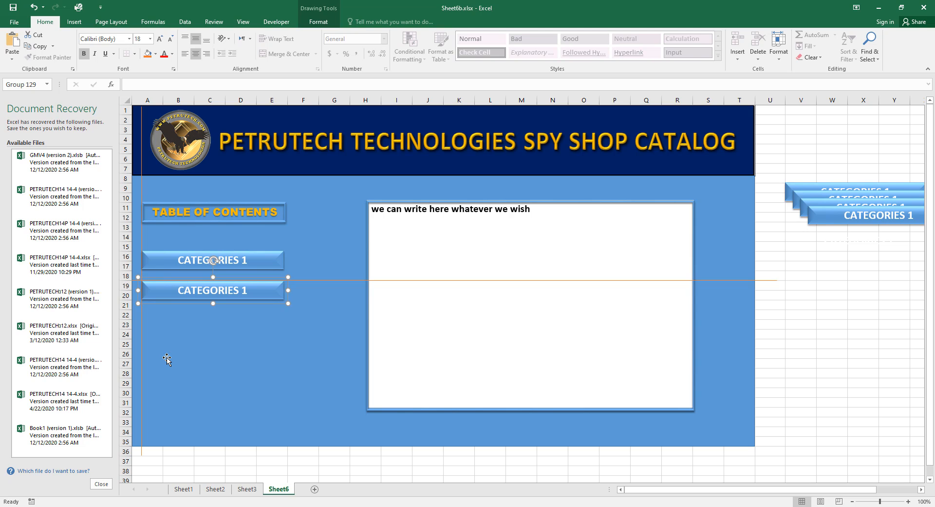
key(Up)
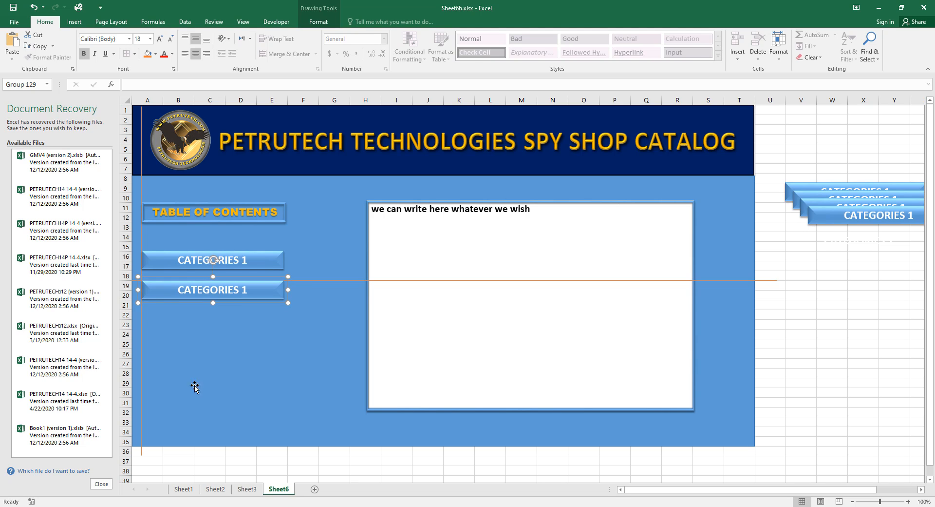
click(873, 376)
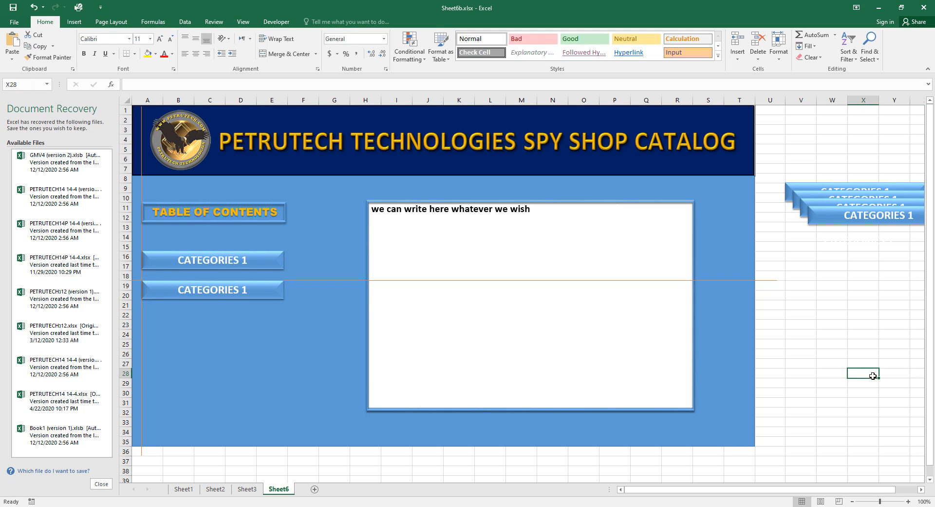
click(776, 280)
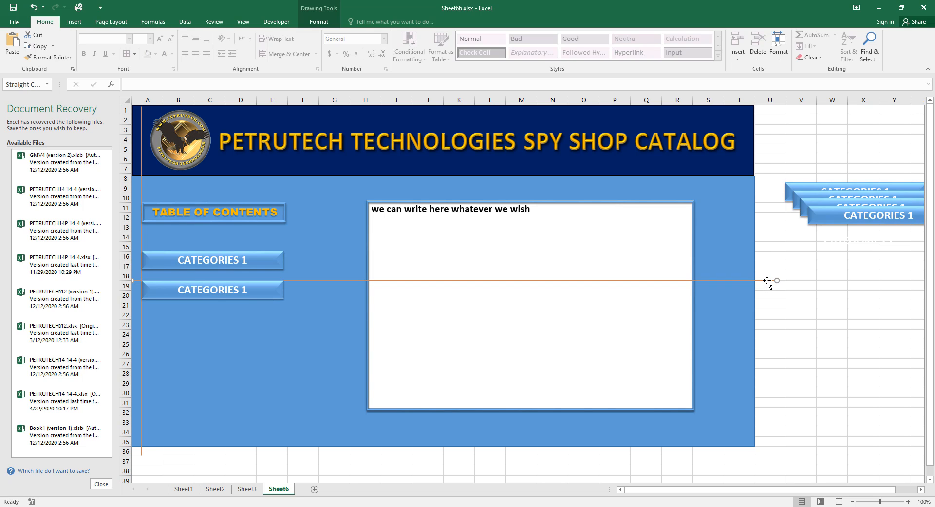
Step the guide line down and add the third and fourth CATEGORIES 1 buttons to the column.
drag(768, 281, 761, 310)
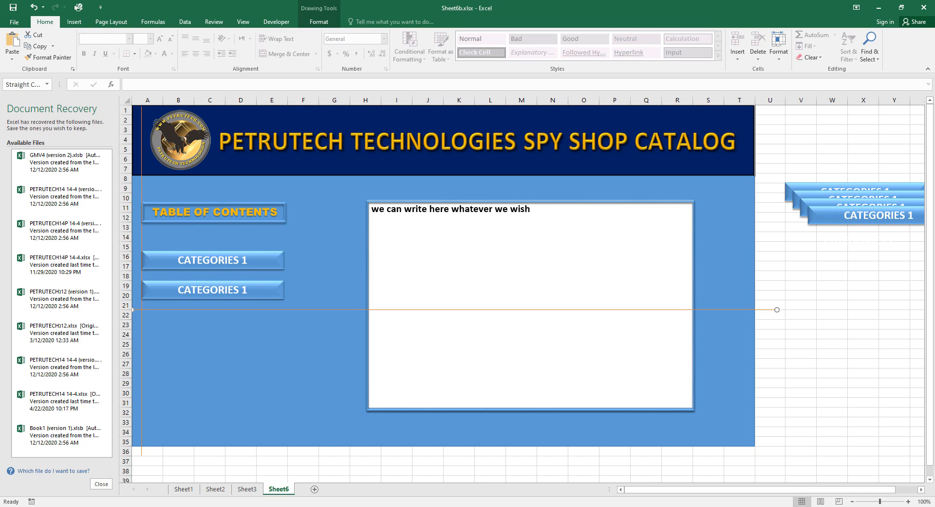
drag(804, 225, 132, 357)
click(773, 310)
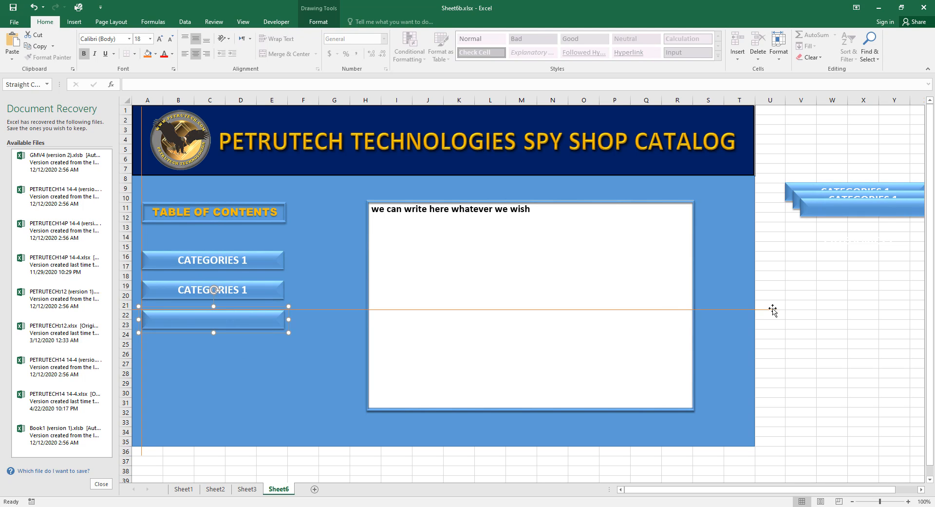
drag(773, 310, 775, 339)
click(801, 218)
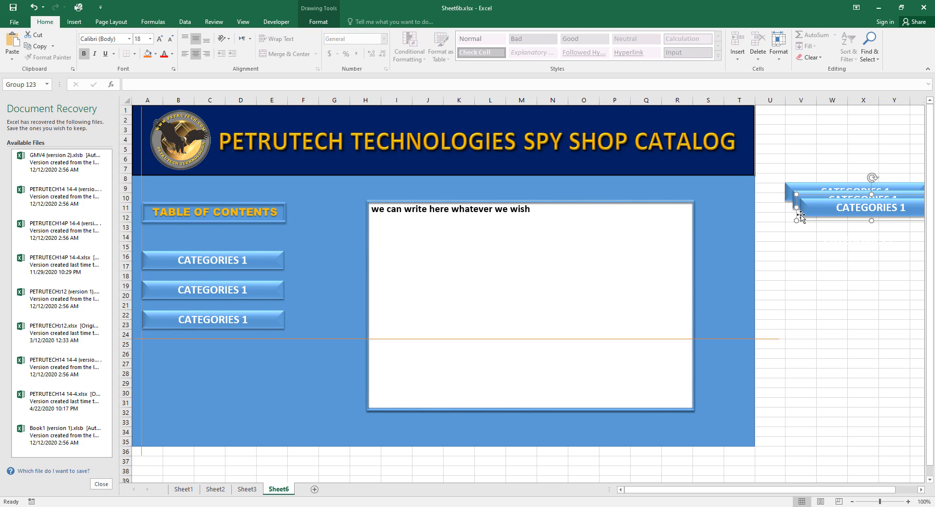
drag(801, 218, 143, 356)
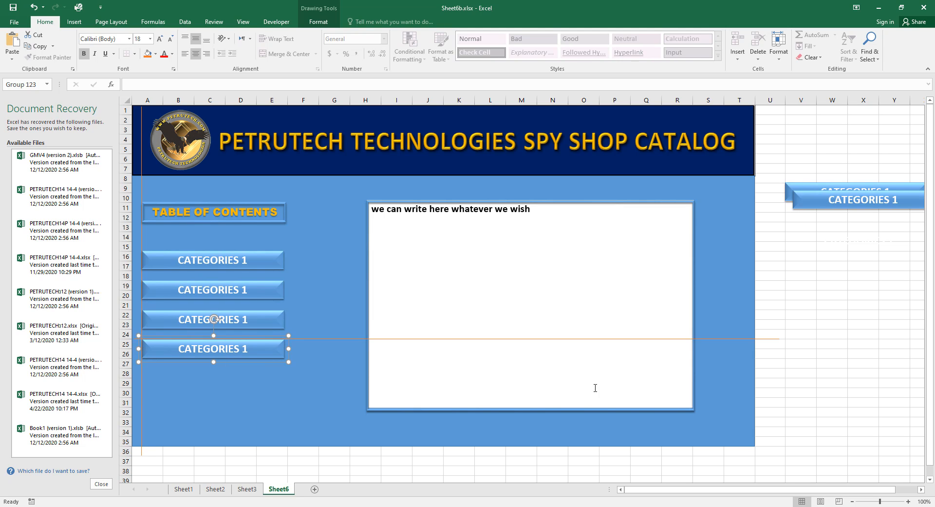
Add the fifth and sixth CATEGORIES 1 buttons, completing the stack at rows 16–32.
drag(768, 339, 775, 368)
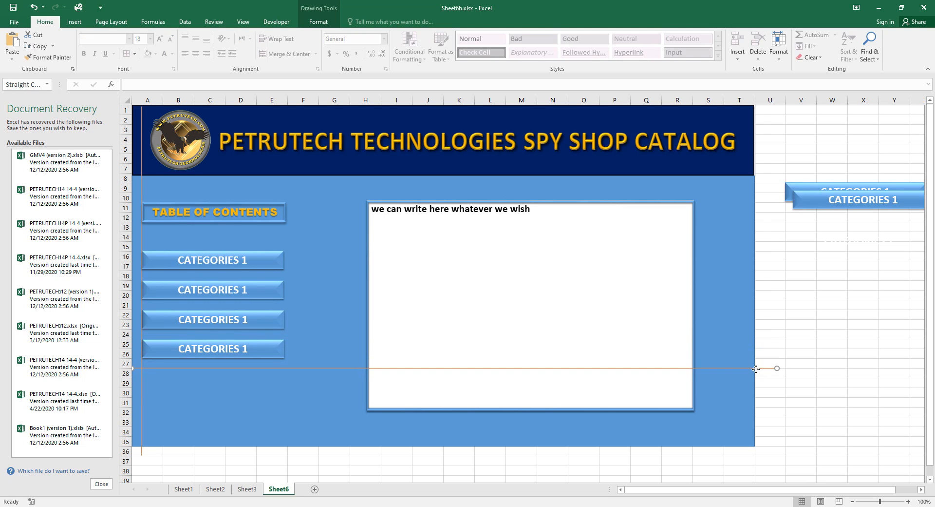
click(792, 207)
drag(791, 207, 146, 385)
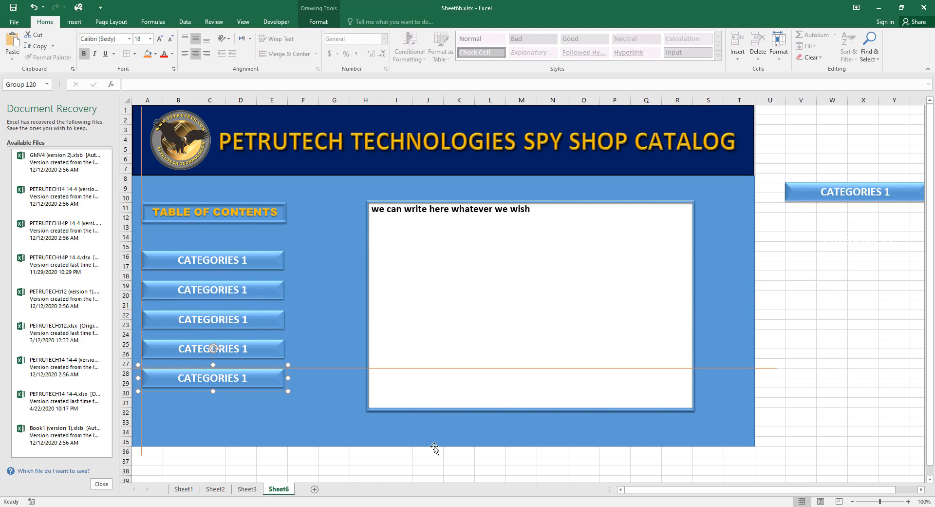
drag(775, 368, 776, 397)
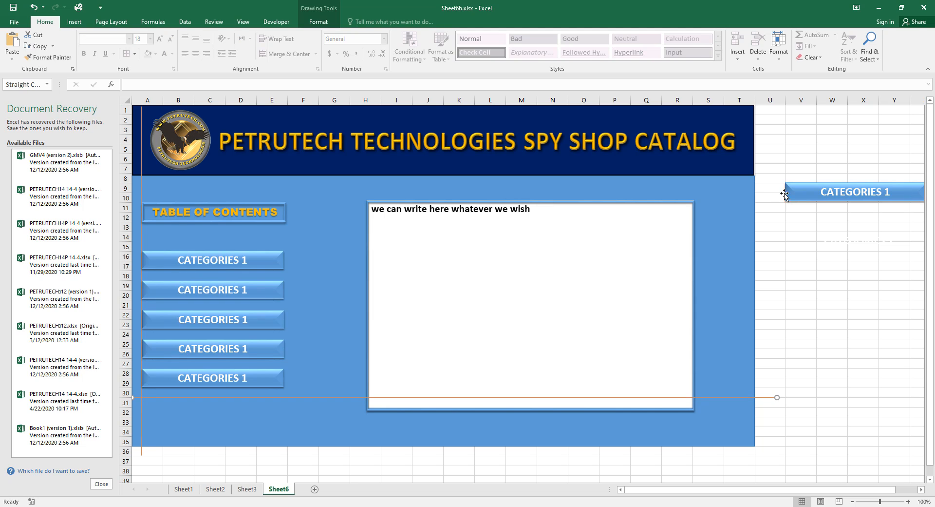
drag(787, 196, 145, 413)
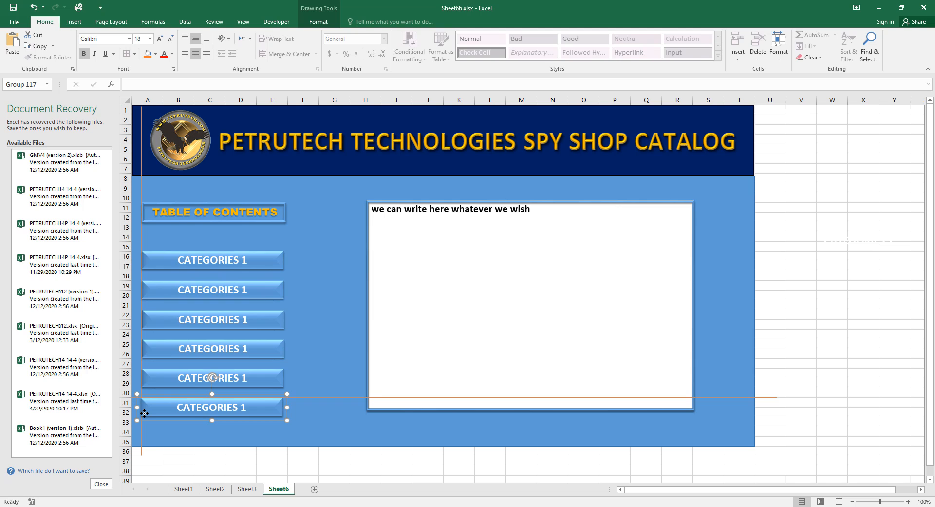
click(876, 381)
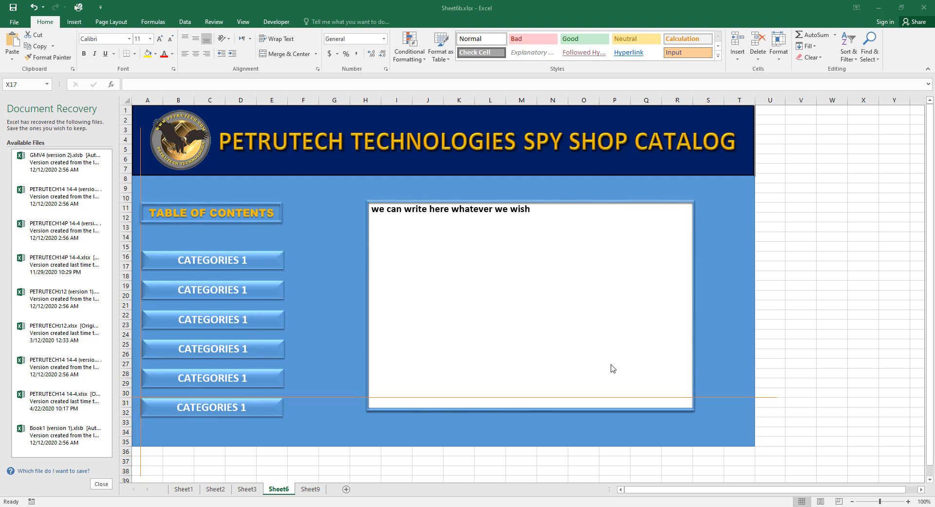
Select all Sheet6 shapes with Ctrl+A, copy them, and paste the full layout onto Sheet9.
click(611, 364)
double_click(322, 231)
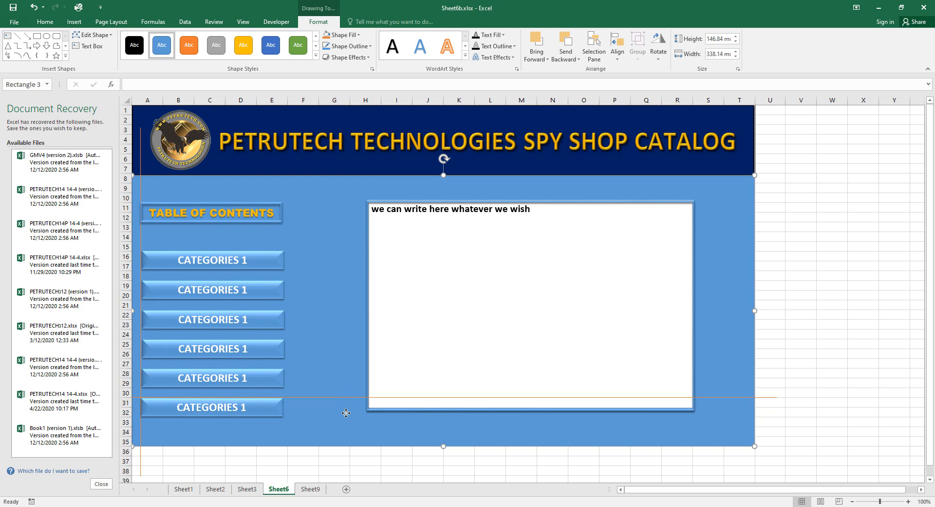
key(ctrl+a)
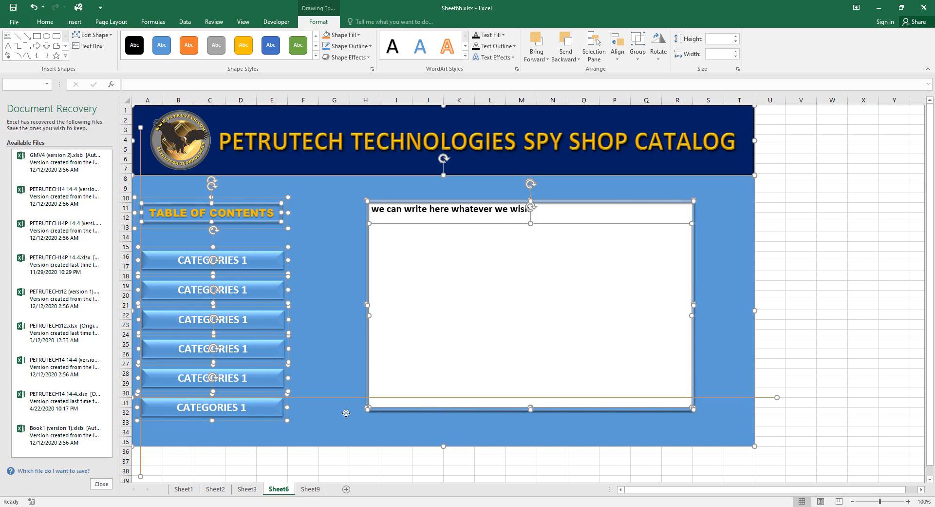
click(310, 490)
click(148, 111)
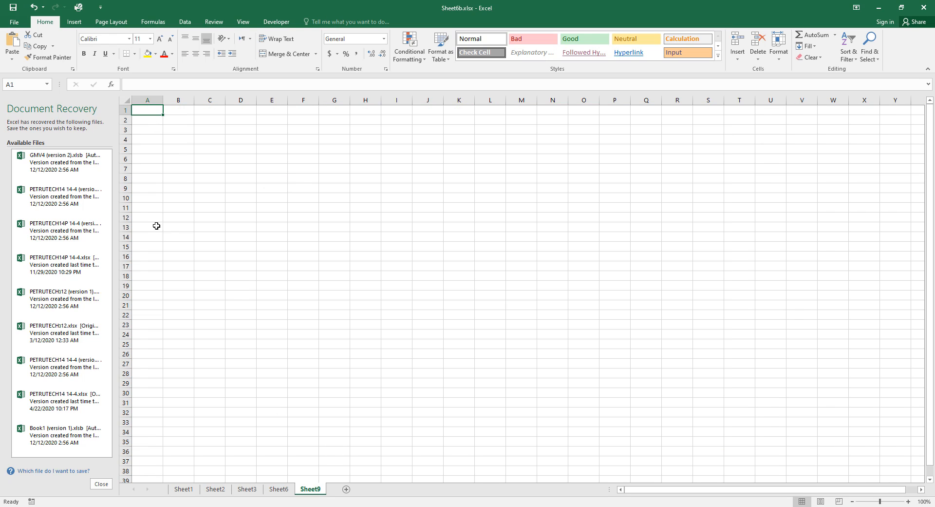
key(ctrl+v)
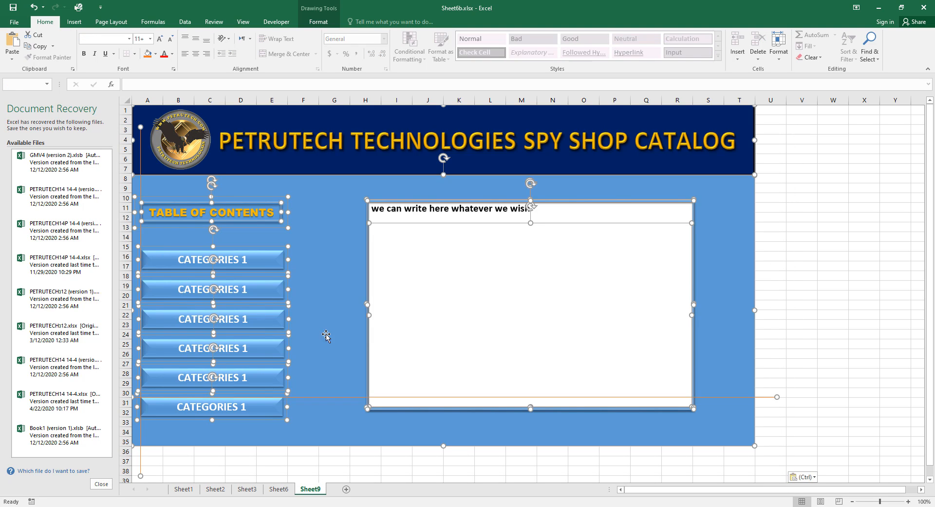
click(798, 284)
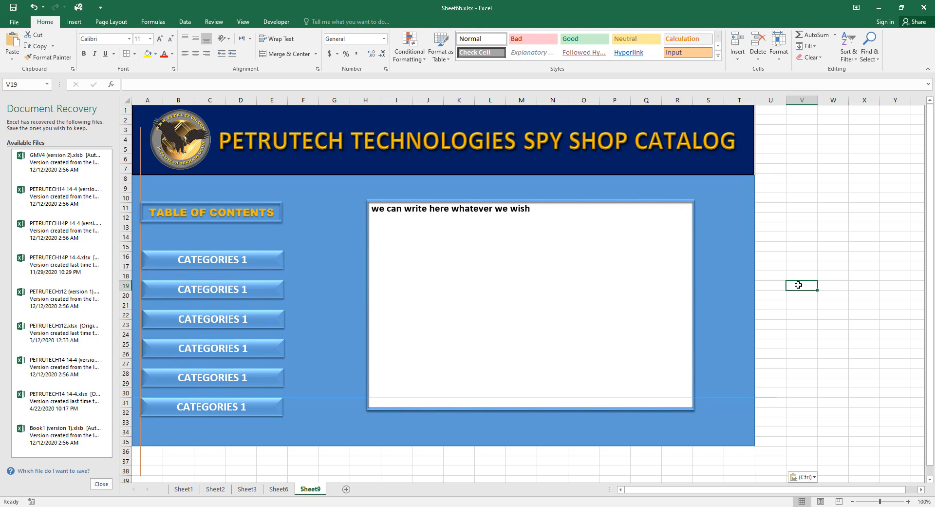
key(ctrl+z)
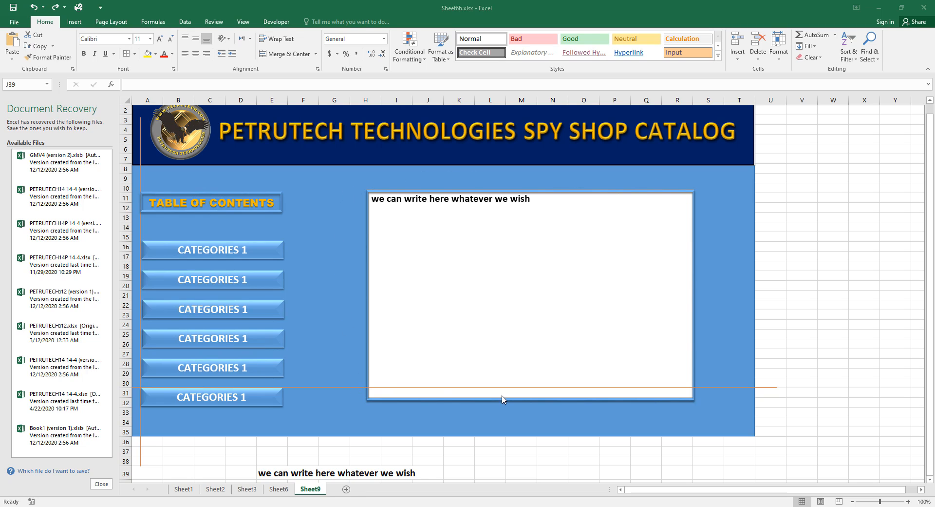
click(690, 399)
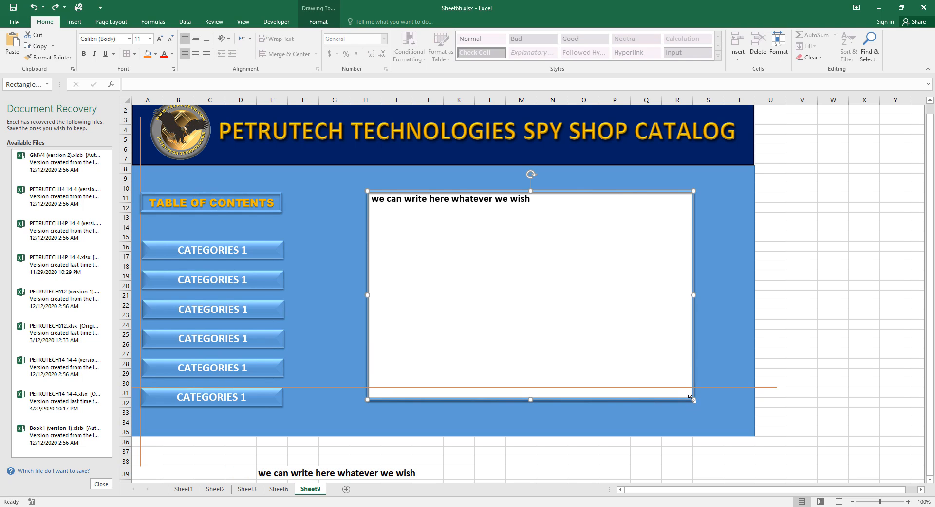
Shrink the framed rectangle and set it to 50 mm height and 50 mm width.
drag(691, 398, 479, 302)
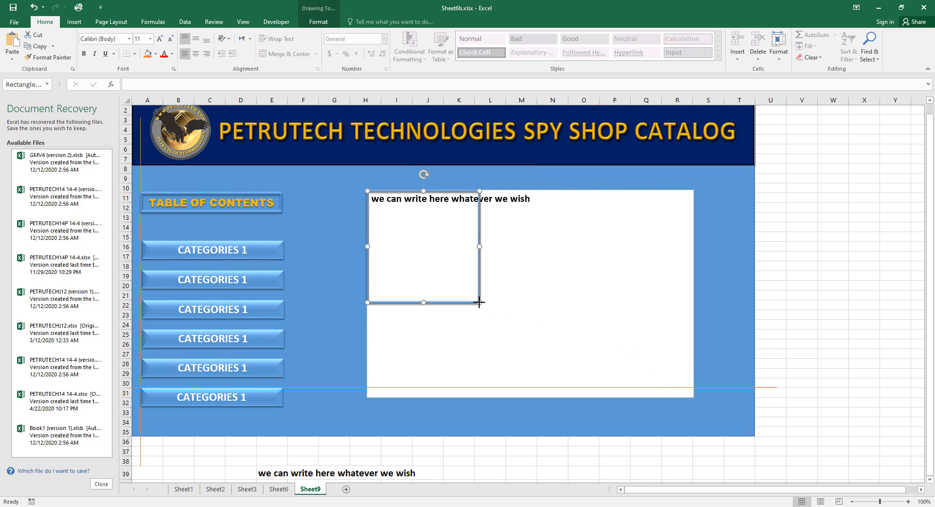
right_click(479, 302)
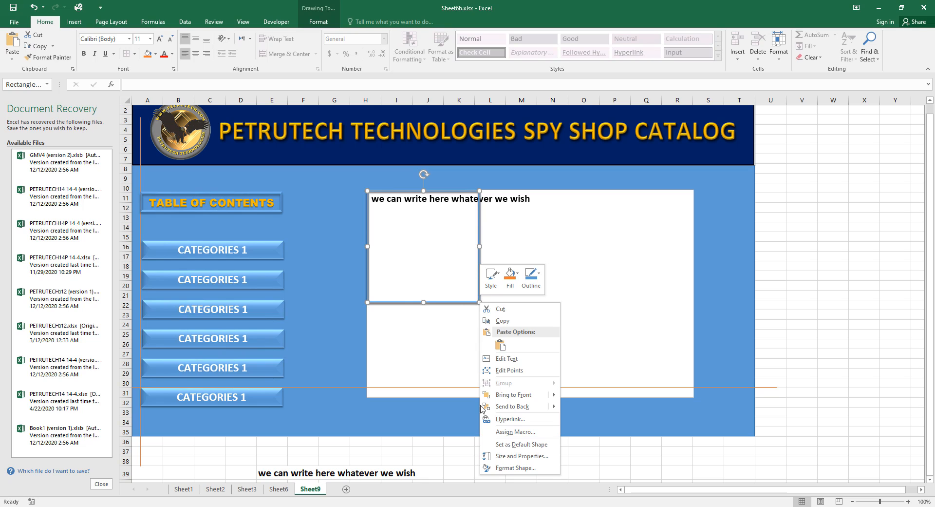
click(528, 469)
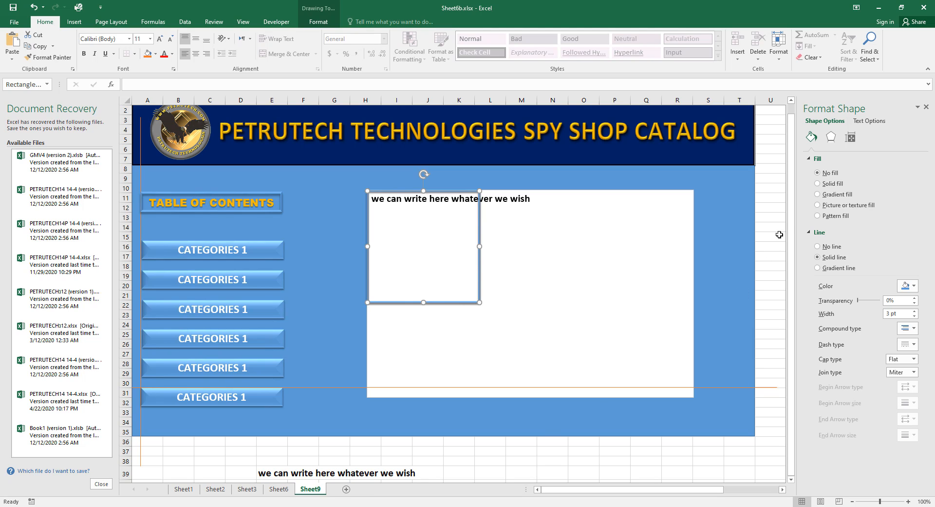
click(851, 138)
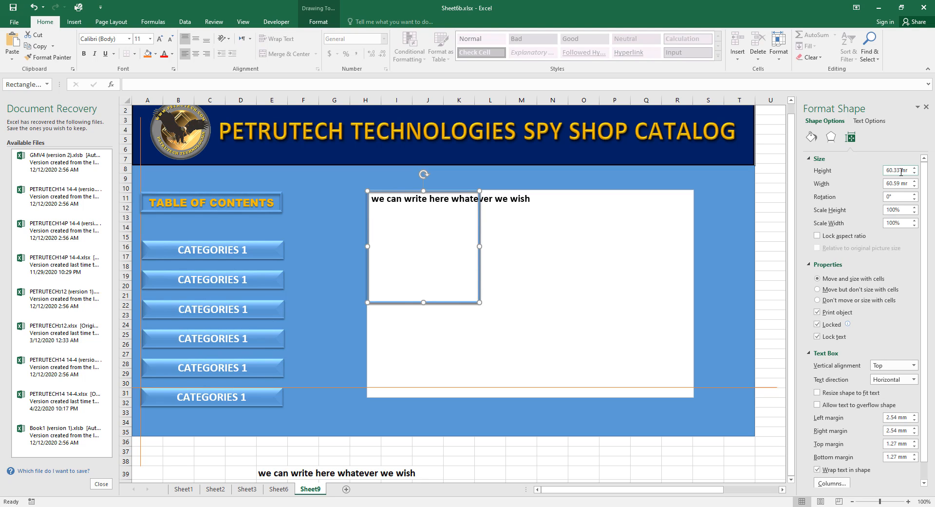
drag(902, 172, 881, 174)
text(5)
drag(902, 184, 883, 186)
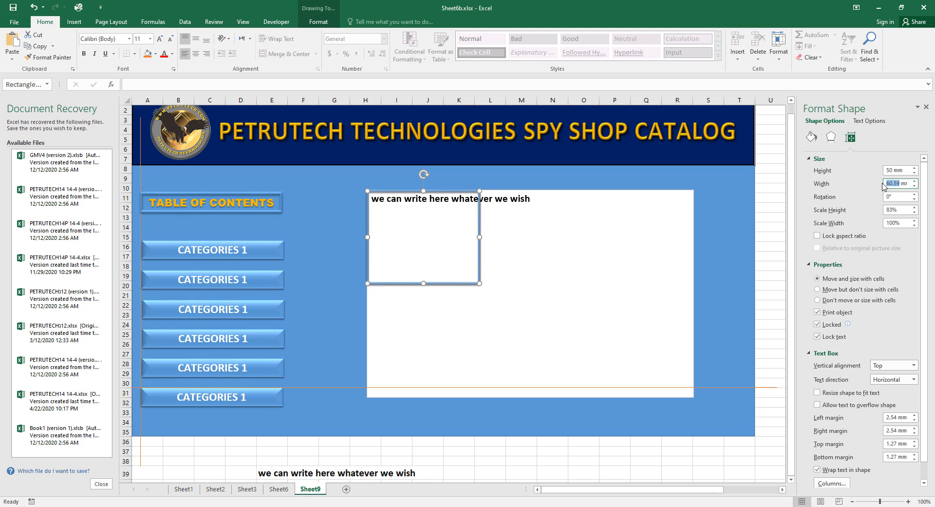
text(50)
click(771, 259)
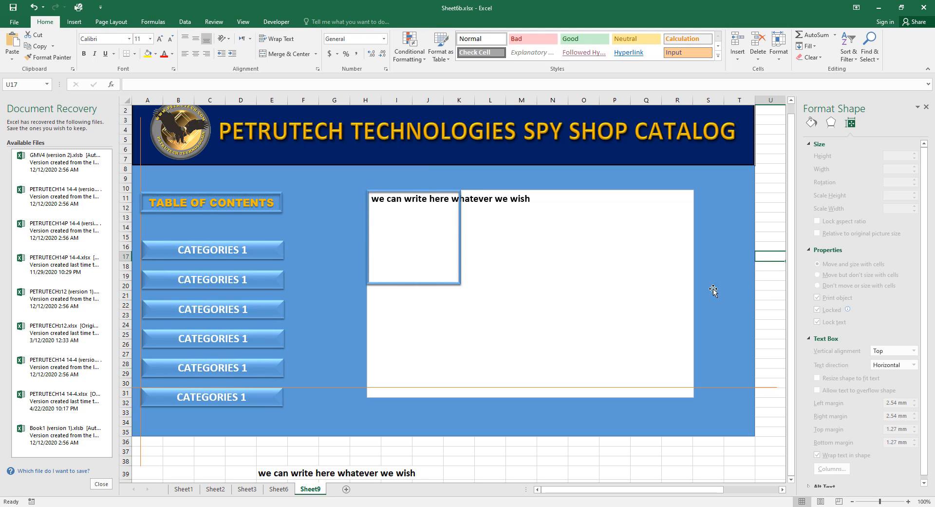
Resize the text box to 50 mm by 50 mm.
click(643, 288)
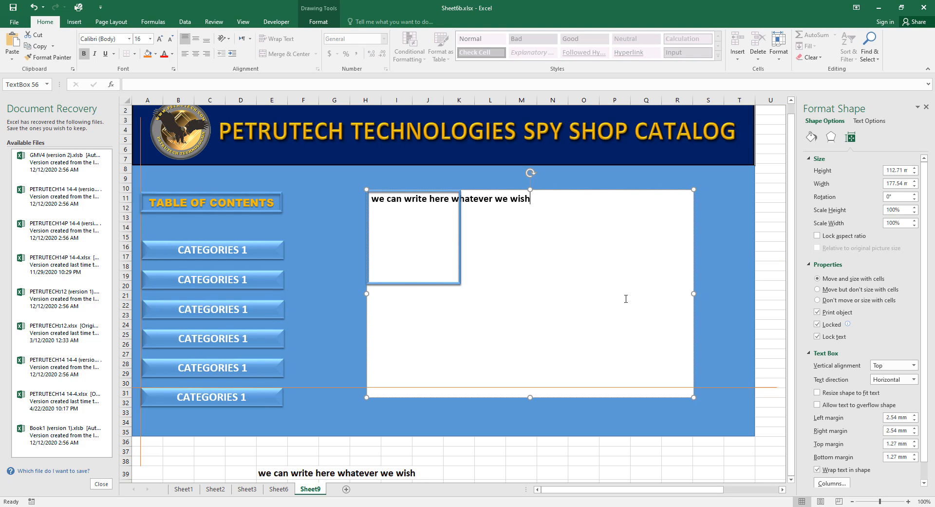
drag(693, 319, 671, 327)
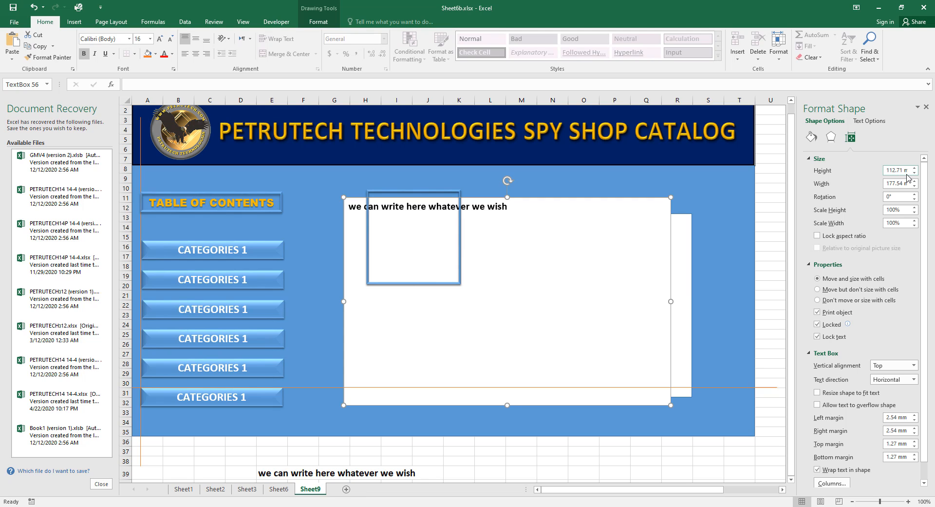
double_click(888, 170)
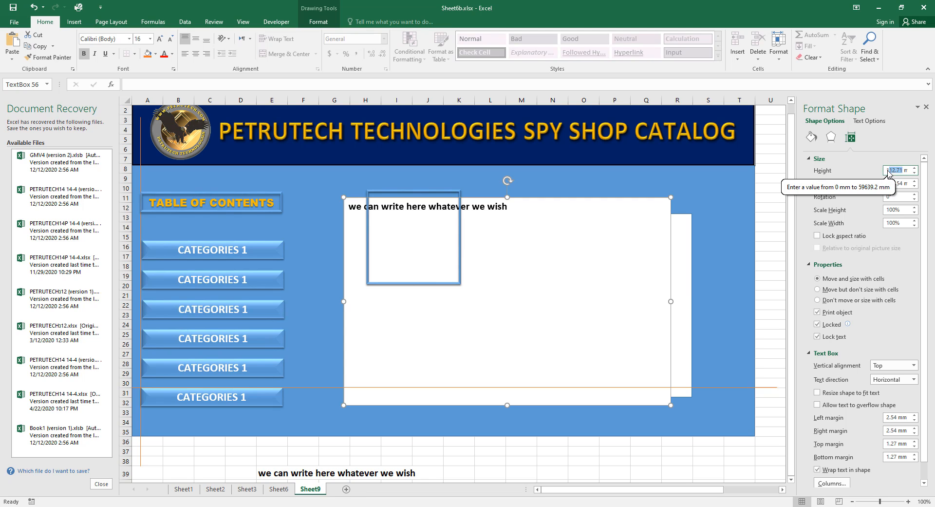
text(50)
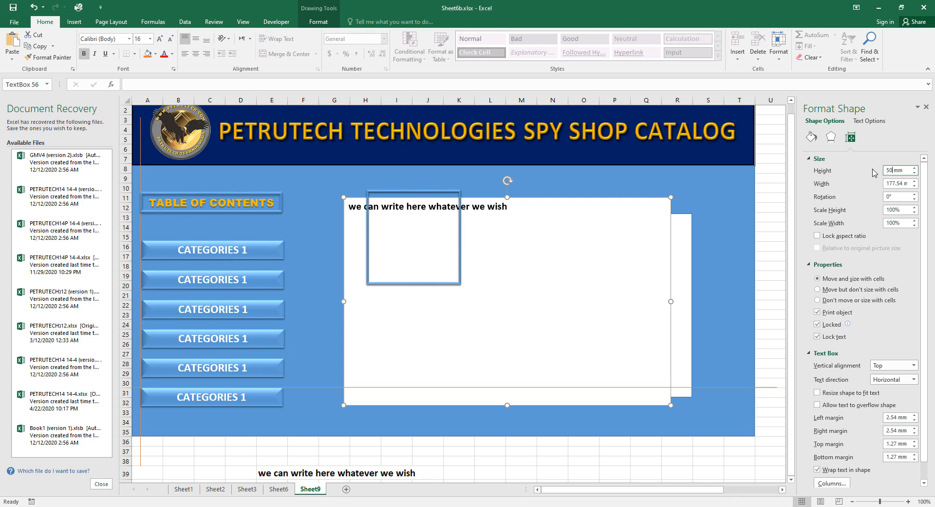
double_click(903, 184)
text(5)
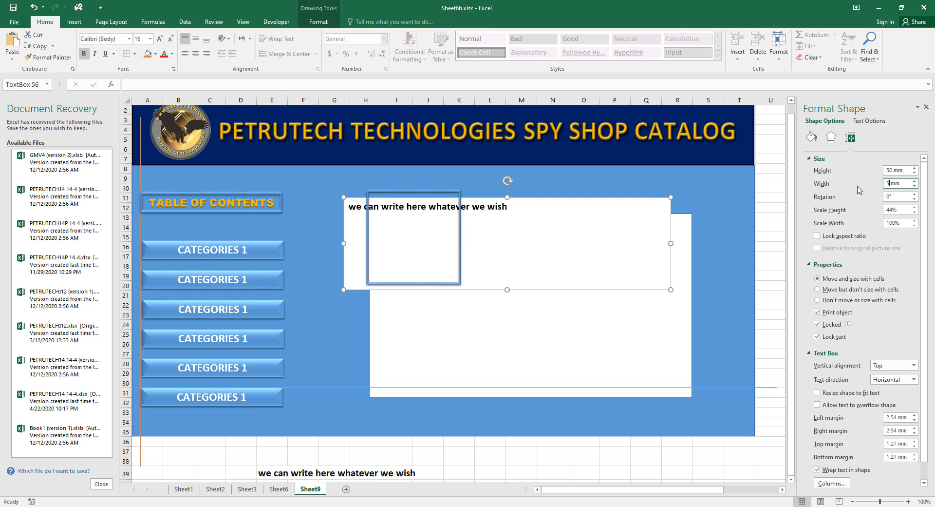
text(0)
click(749, 300)
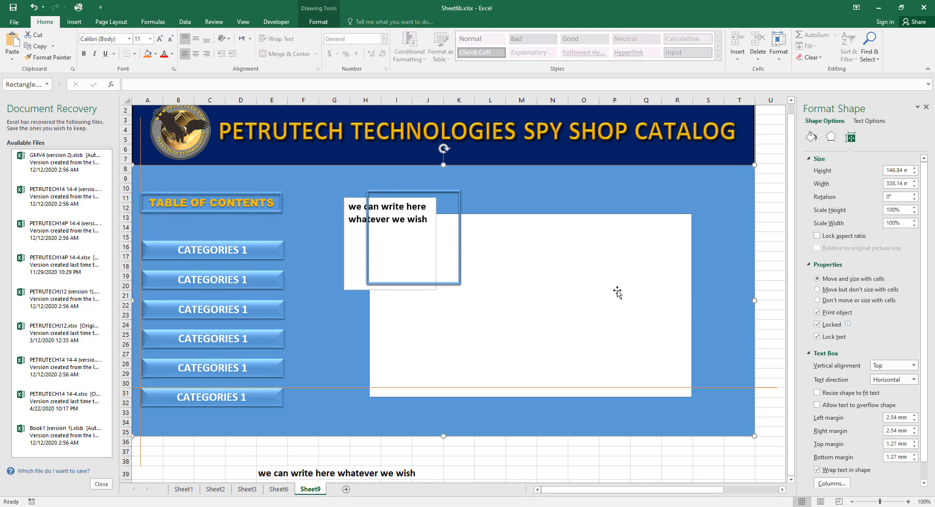
Enlarge the white rectangle by stretching it left, down, up and right.
click(656, 344)
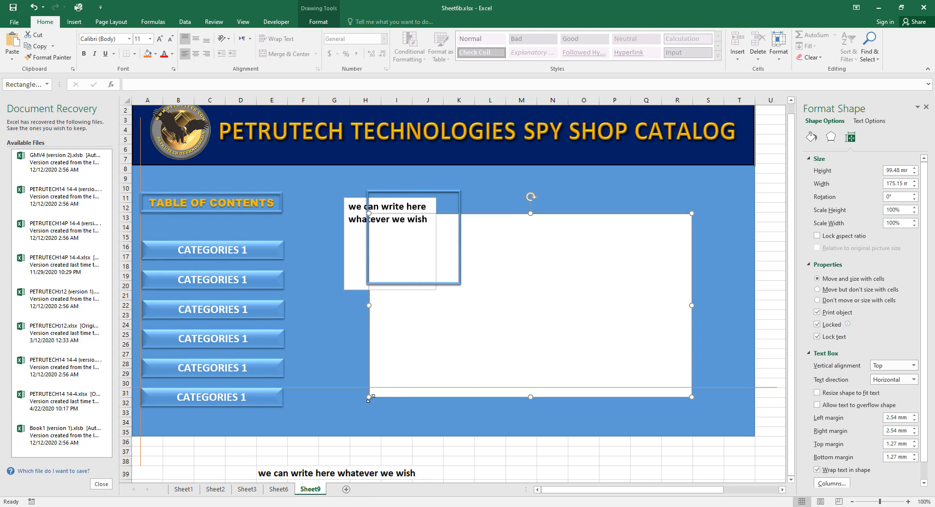
drag(369, 397, 359, 431)
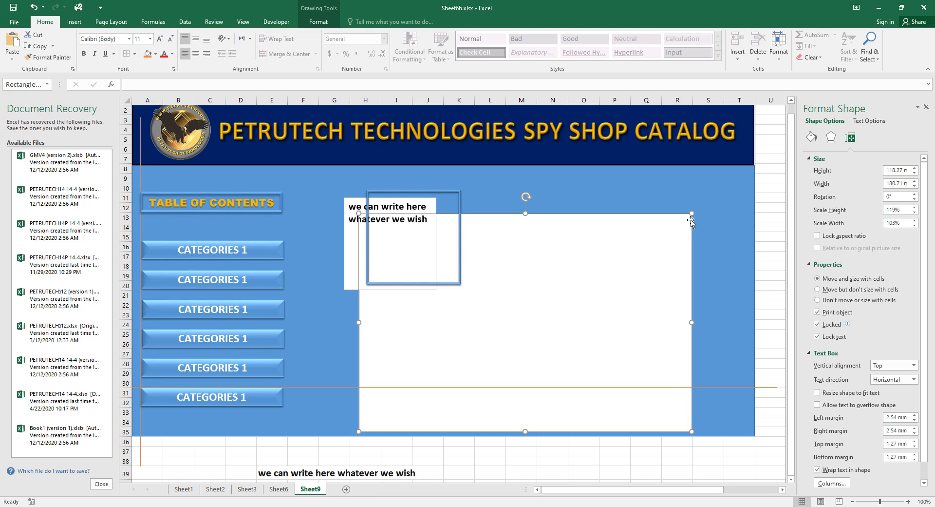
drag(691, 214, 702, 198)
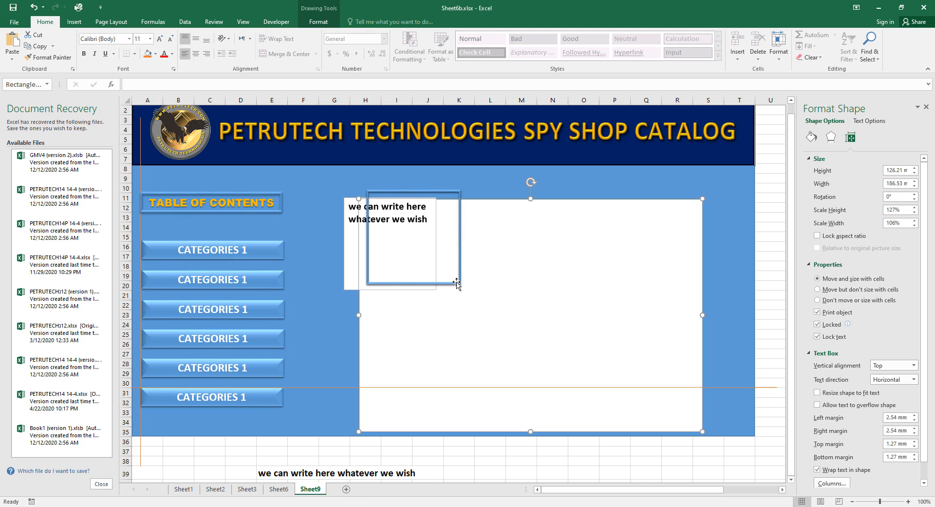
Move the text box onto the blue-framed square to form one card.
mouse_move(459, 284)
mouse_down()
mouse_move(462, 299)
mouse_move(453, 296)
mouse_up()
click(399, 249)
drag(393, 219, 427, 219)
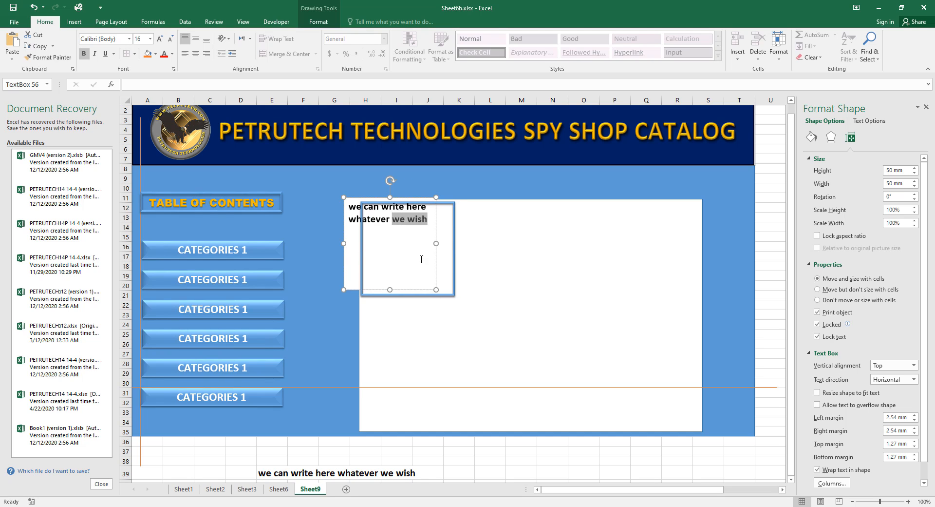
drag(436, 274, 453, 277)
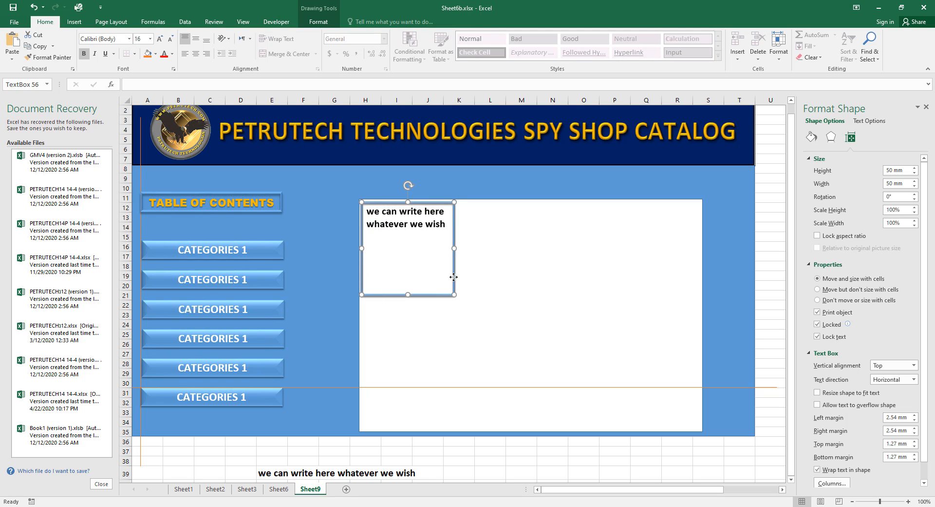
click(724, 319)
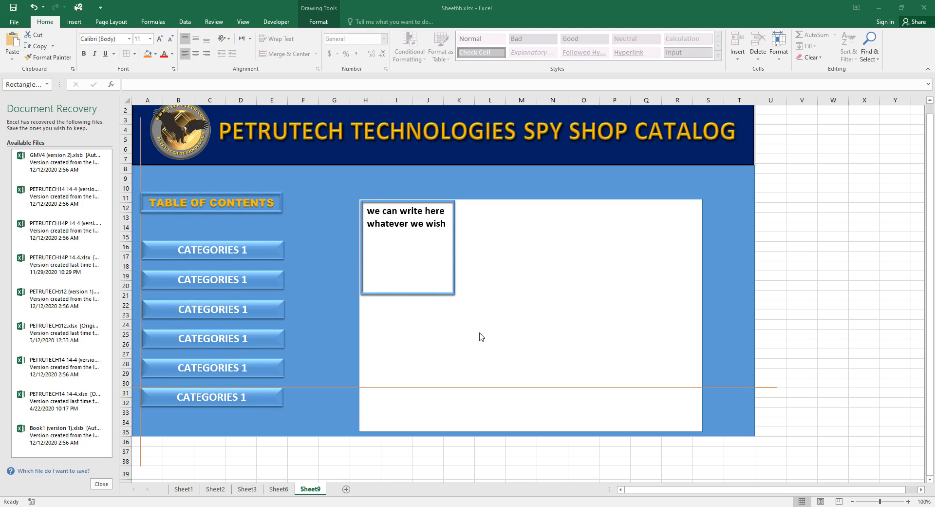
click(251, 490)
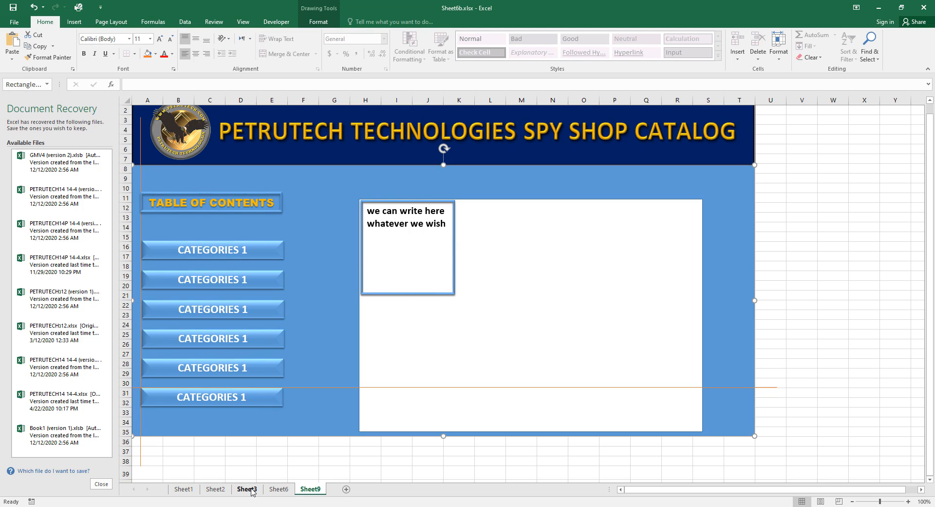
Paste a copy of the CATEGORIES 1 button at cell M6 on Sheet3, keeping source formatting.
click(252, 490)
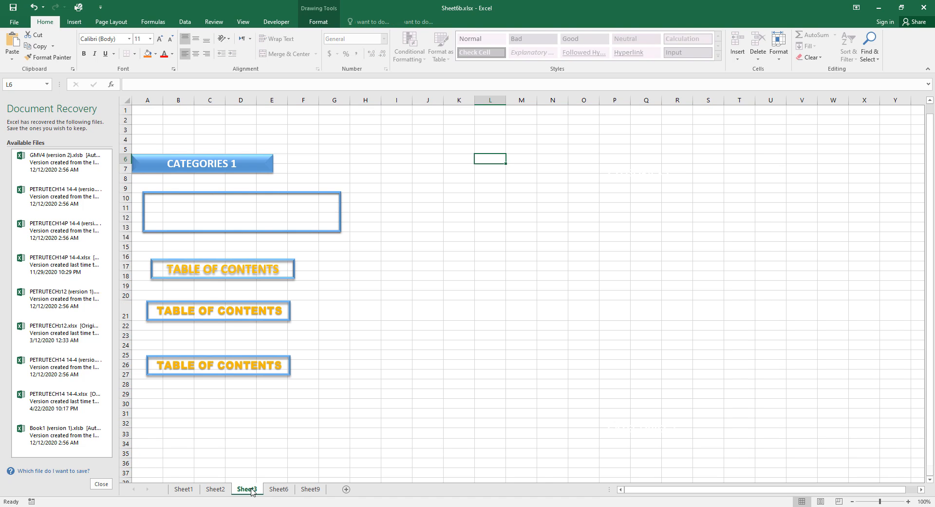
click(260, 163)
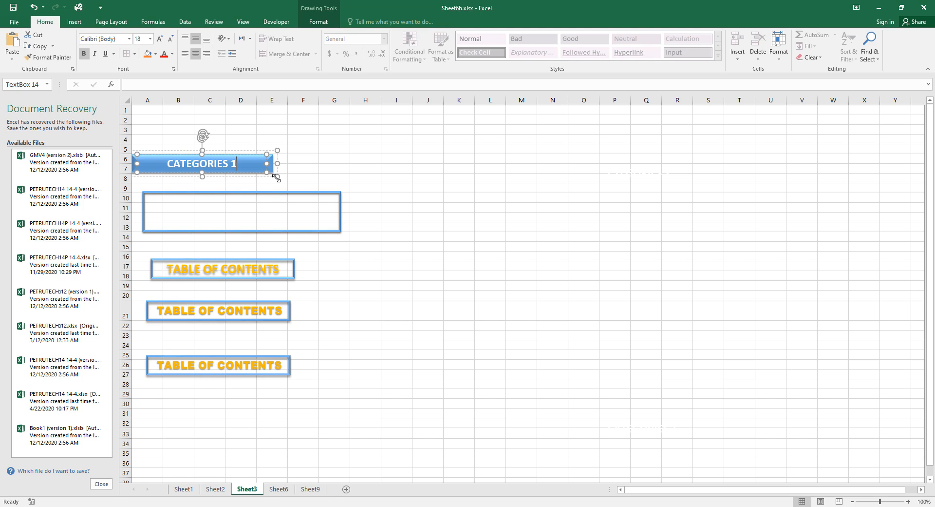
click(517, 157)
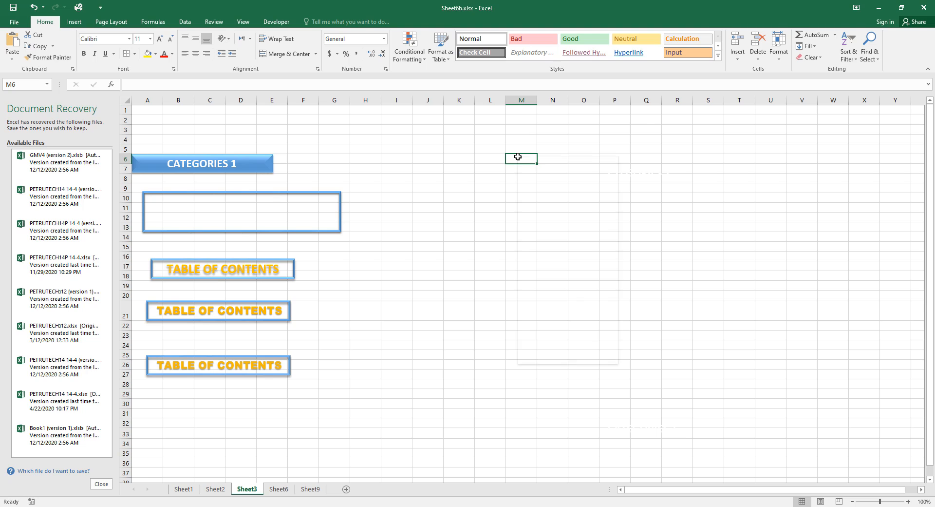
right_click(518, 157)
click(539, 199)
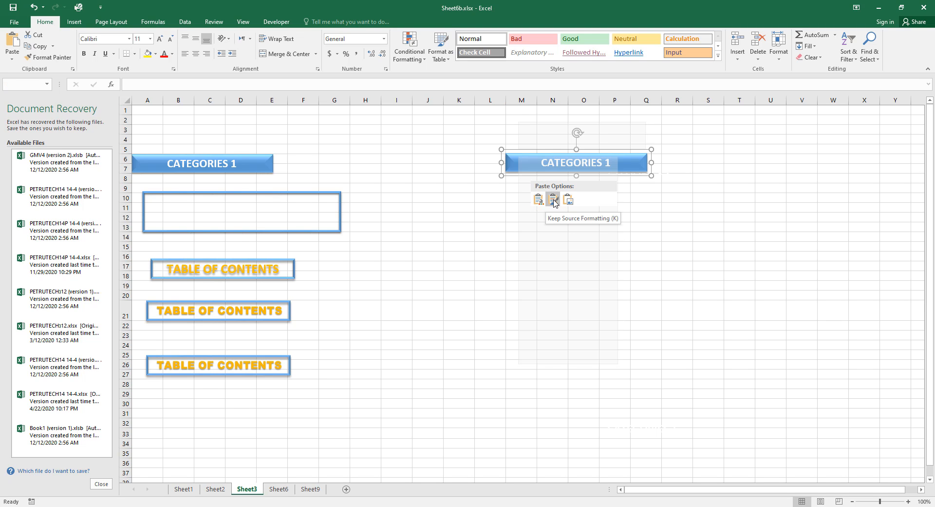
click(553, 200)
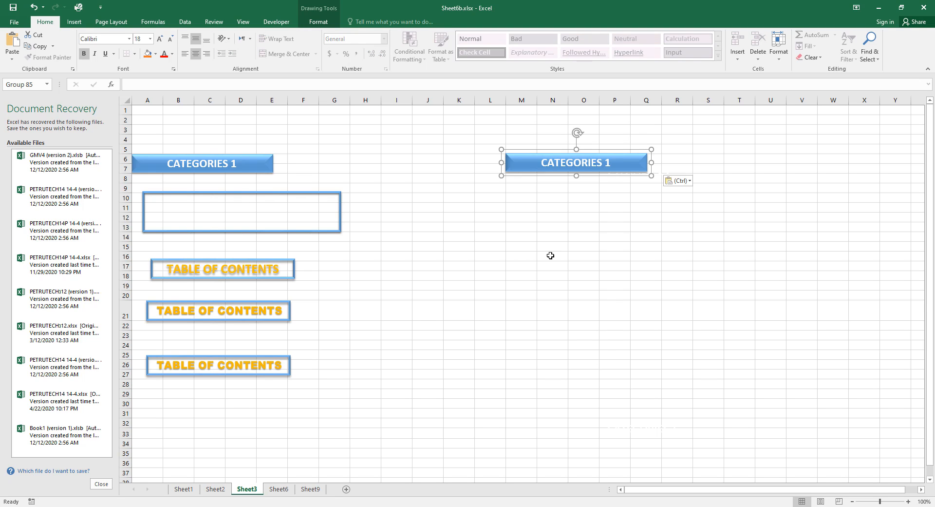
click(529, 301)
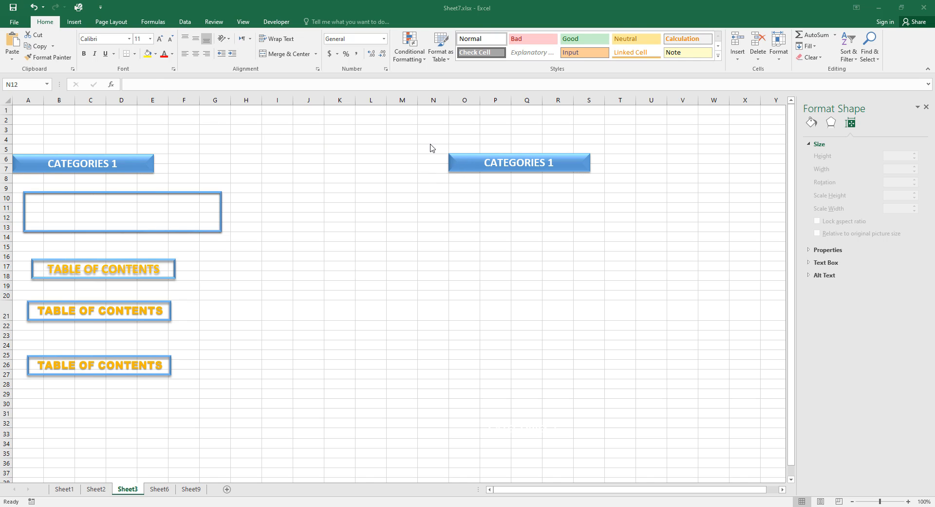
Set the copied button's label text to font size 12.
click(559, 163)
triple_click(532, 166)
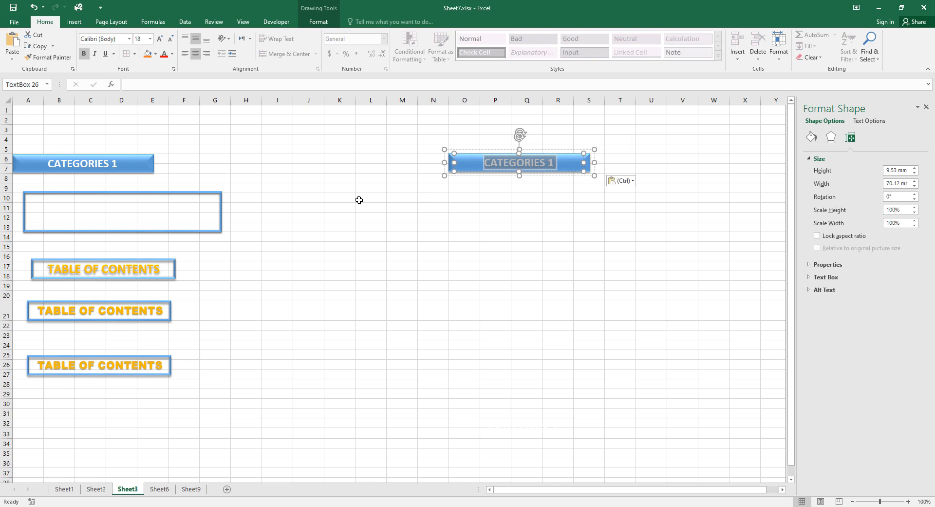
click(151, 39)
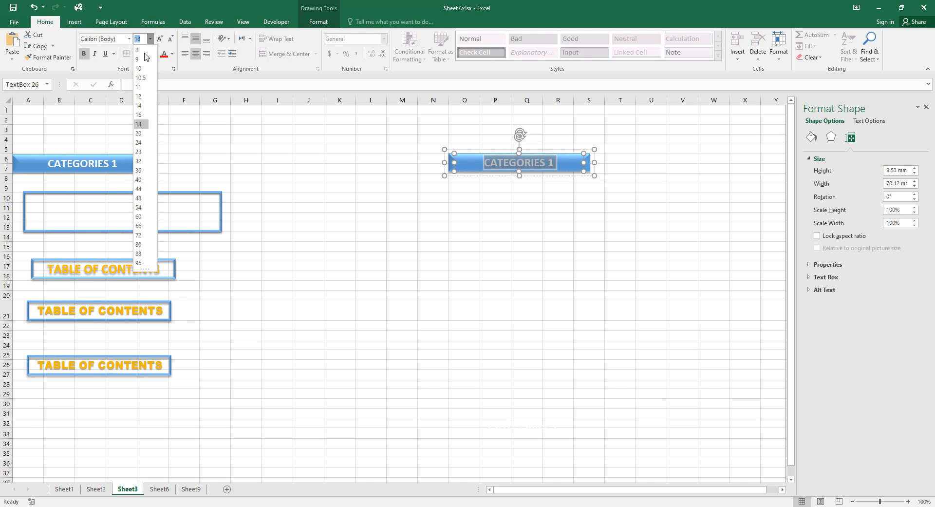
click(142, 97)
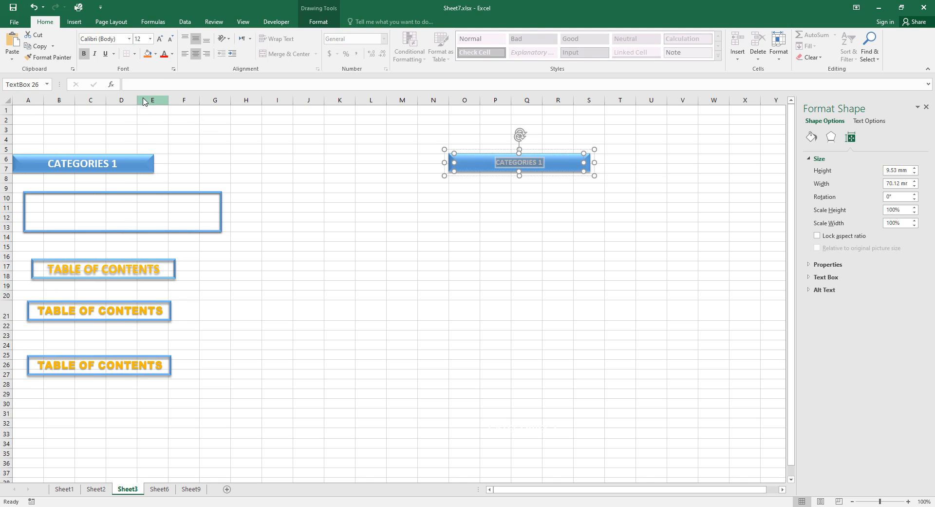
click(393, 209)
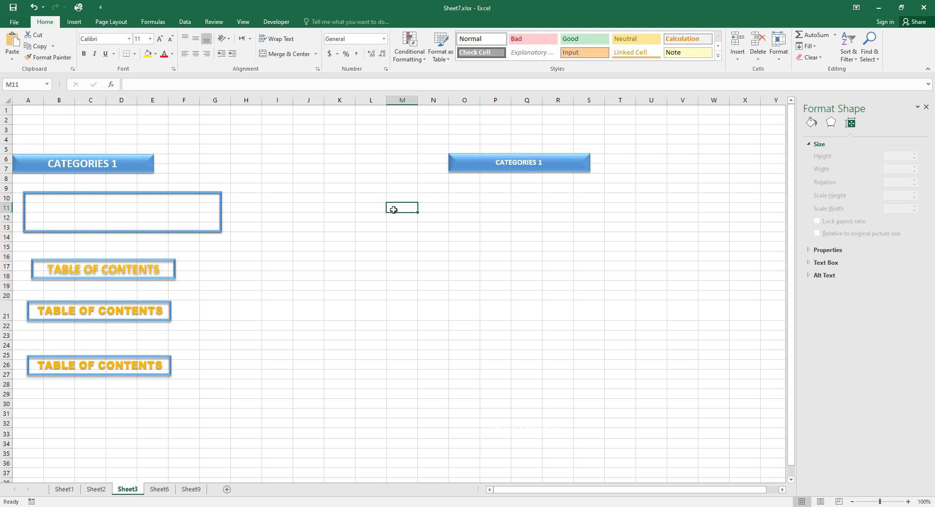
Resize the copied CATEGORIES 1 button to 5 mm height and 50 mm width.
click(587, 169)
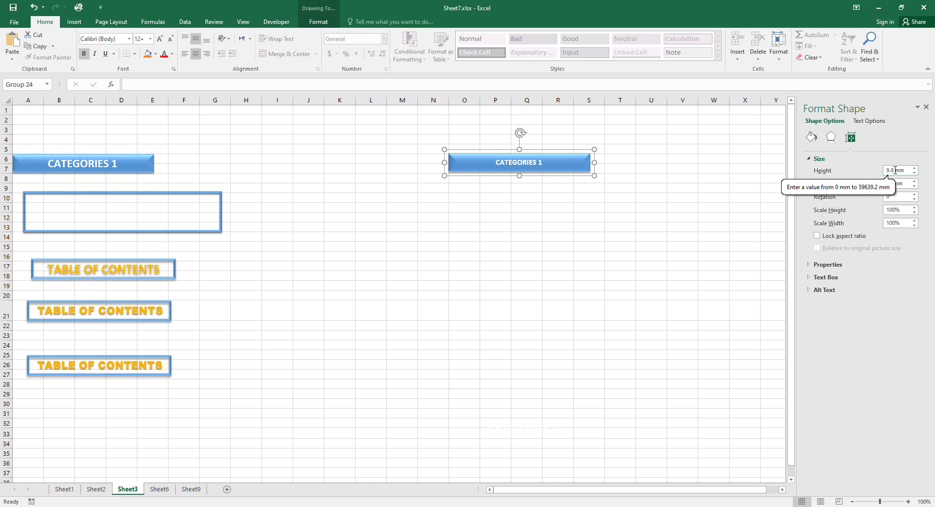
drag(897, 170, 886, 174)
text(5)
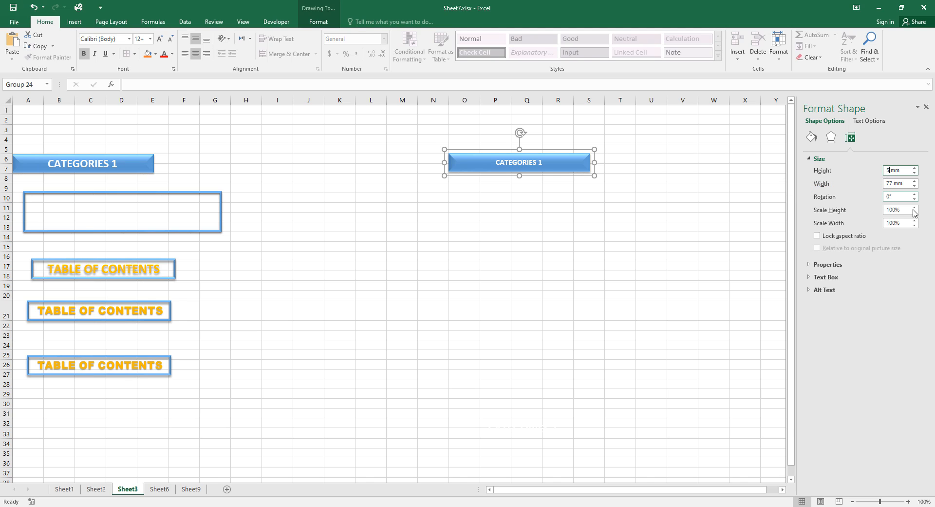
click(894, 185)
drag(894, 185, 886, 182)
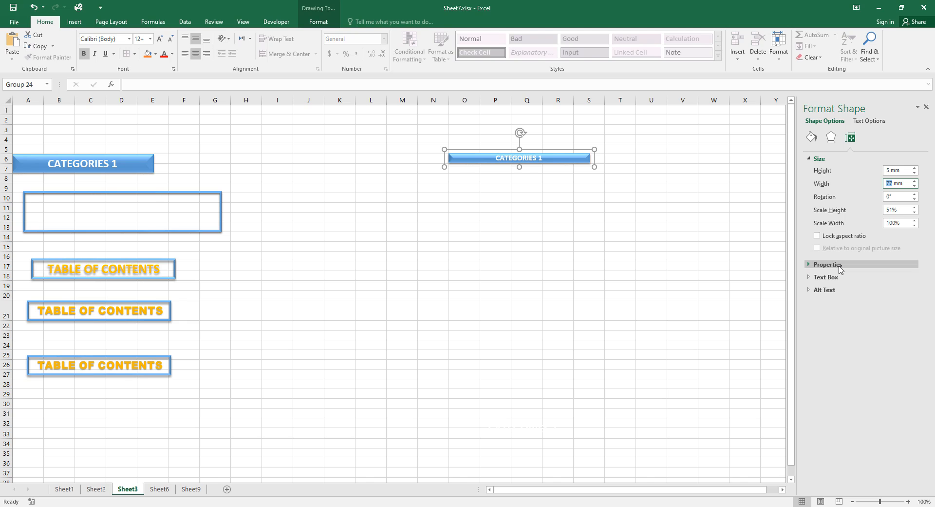
text(54)
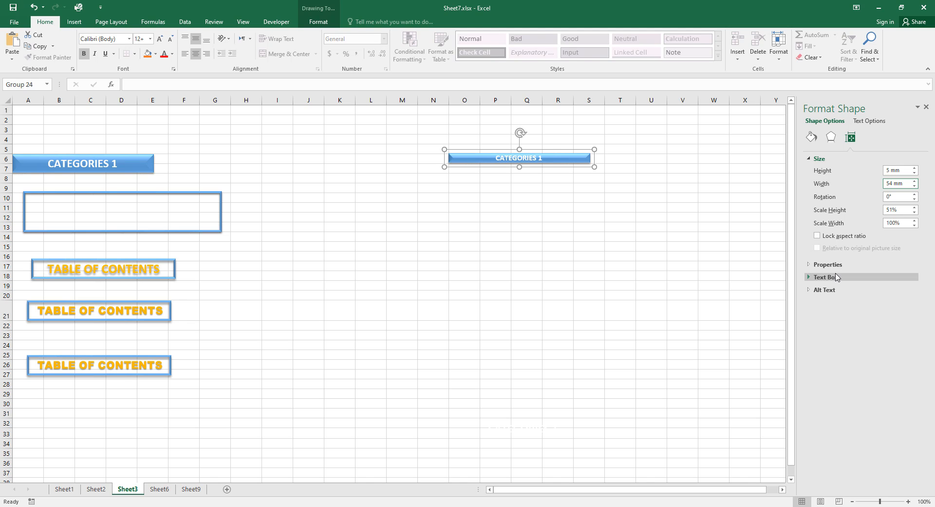
key(BackSpace)
text(0)
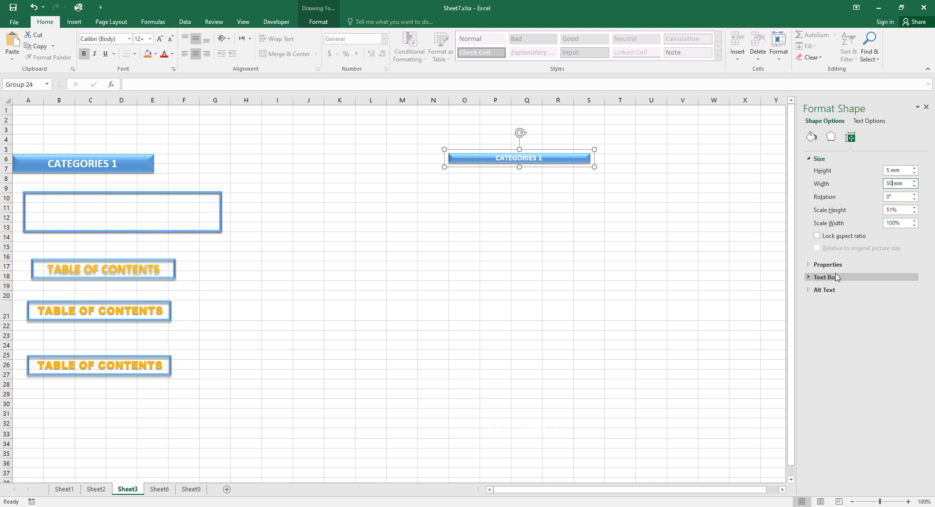
click(718, 313)
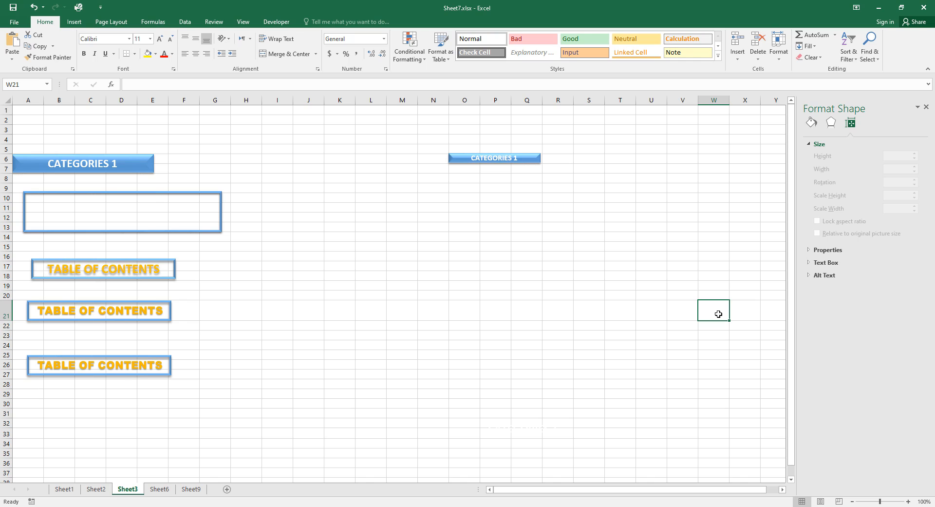
click(537, 162)
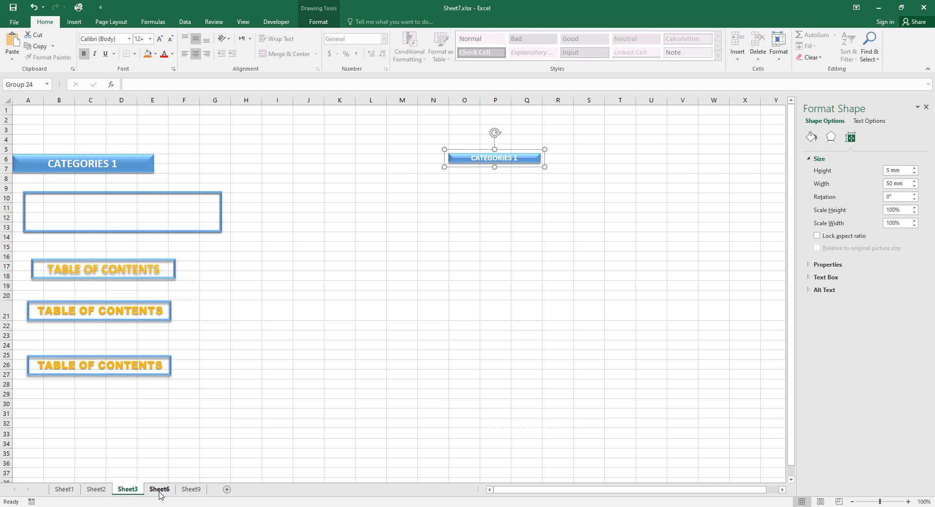
Paste the CATEGORIES 1 button onto Sheet9's white panel and drag it below the card.
click(195, 491)
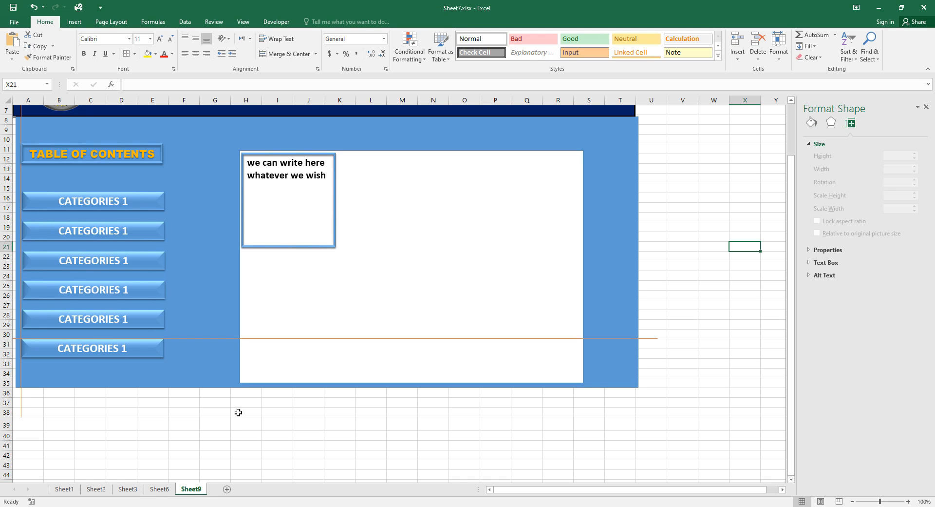
click(265, 297)
right_click(267, 296)
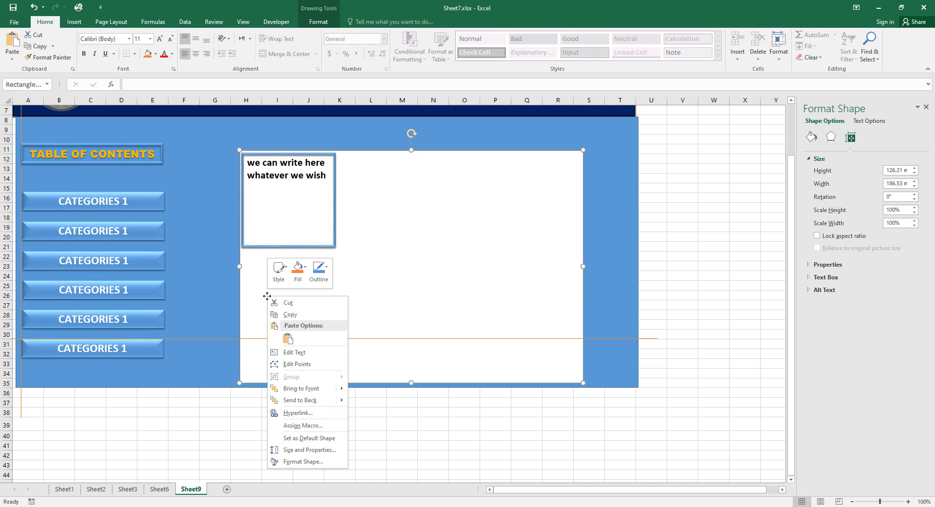
click(288, 339)
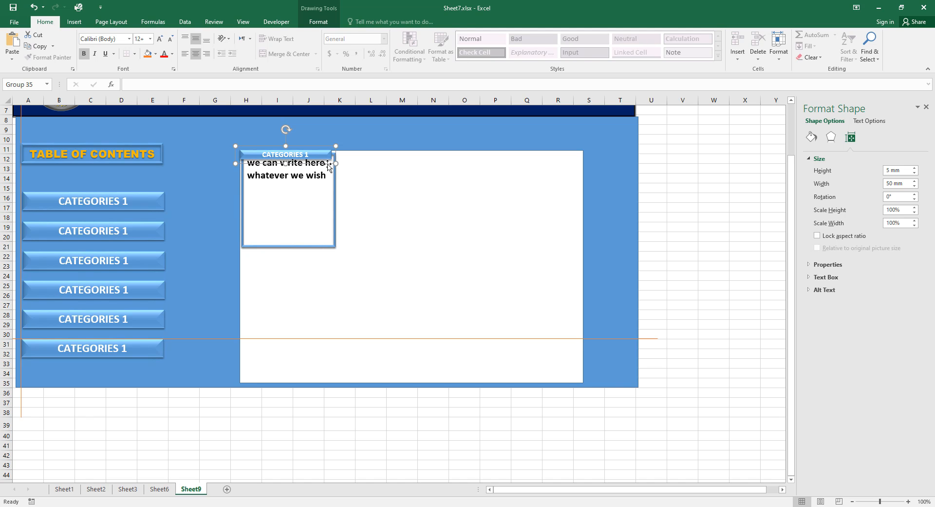
drag(328, 166, 330, 262)
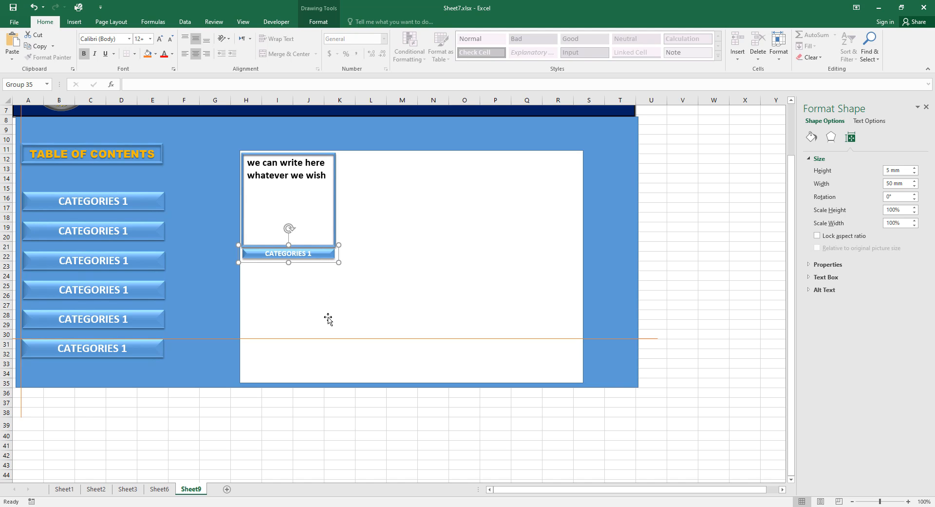
key(Up)
key(Up)
key(Up)
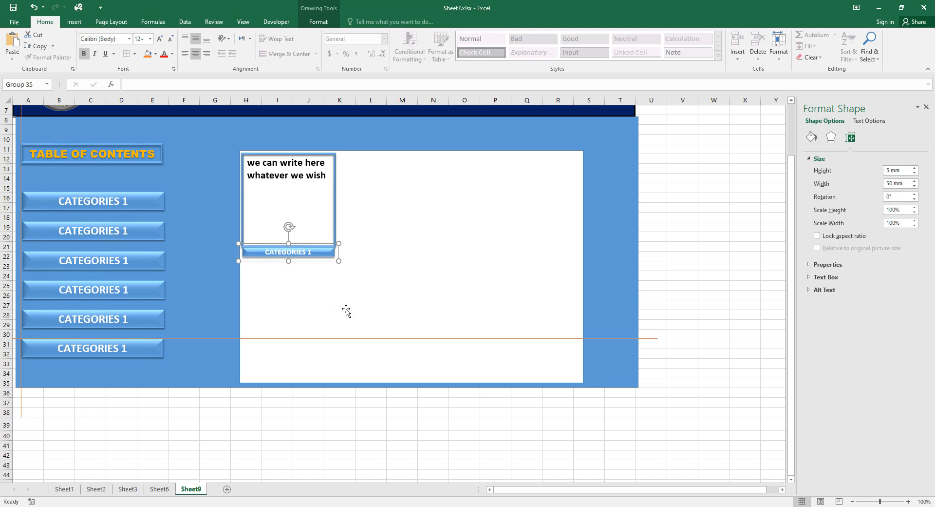
Fine-tune the button group's position beneath the card with arrow-key nudges.
click(359, 299)
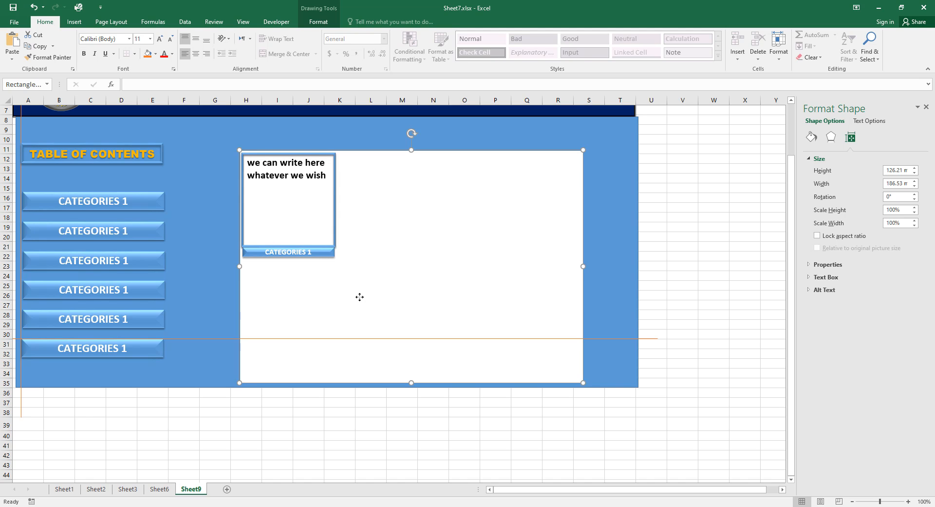
click(327, 254)
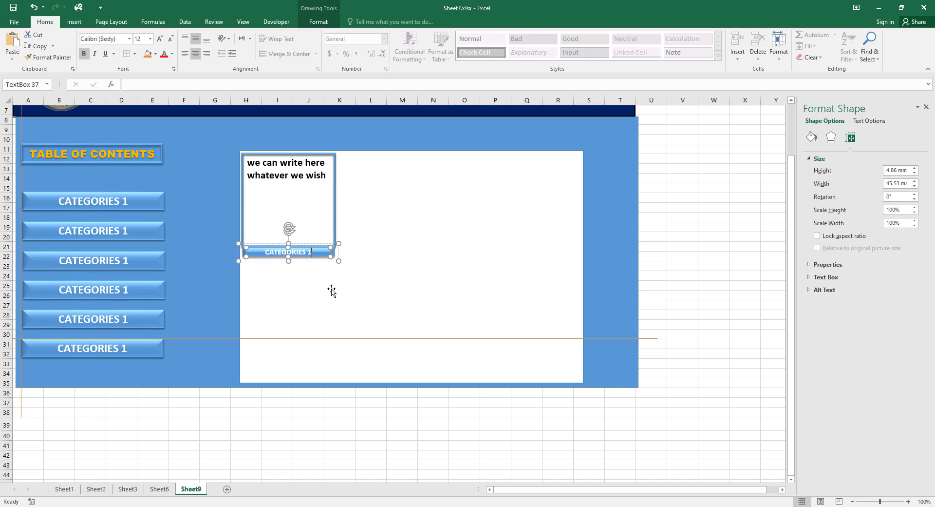
click(339, 259)
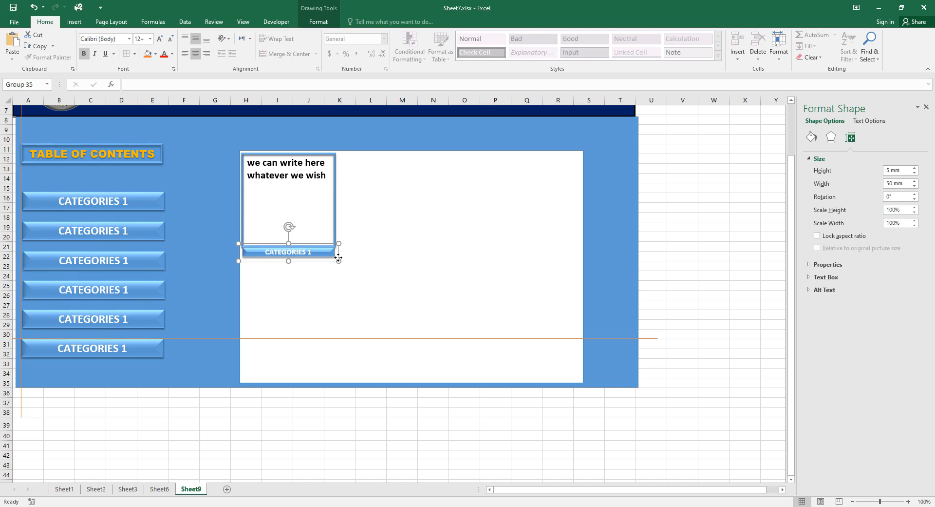
key(Down)
key(Down)
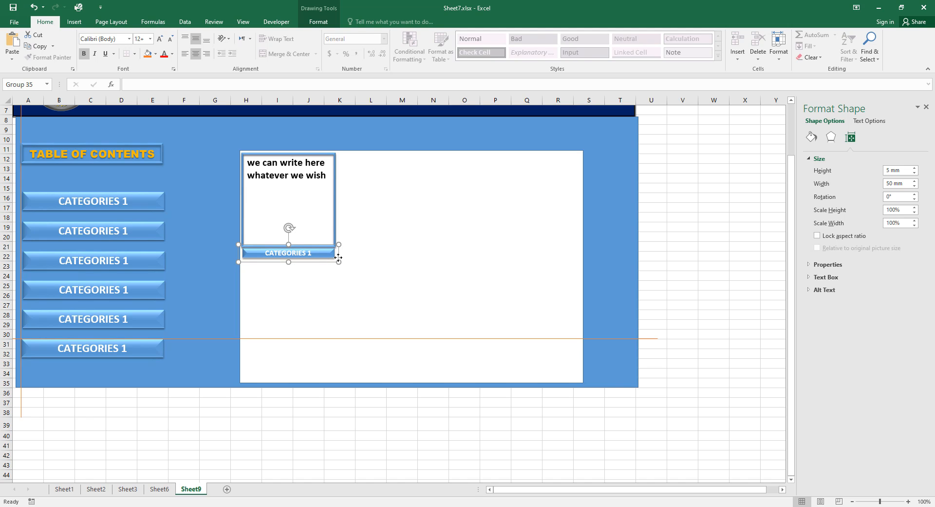
key(Down)
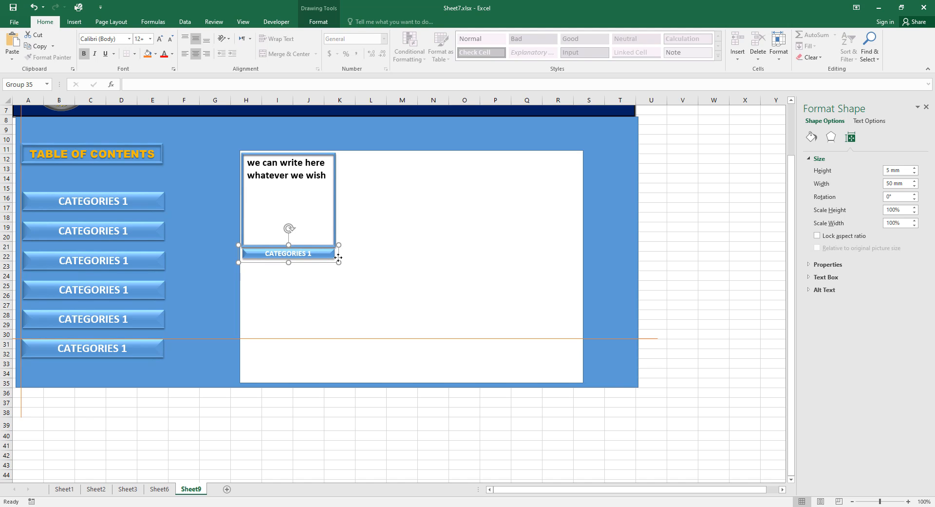
click(371, 263)
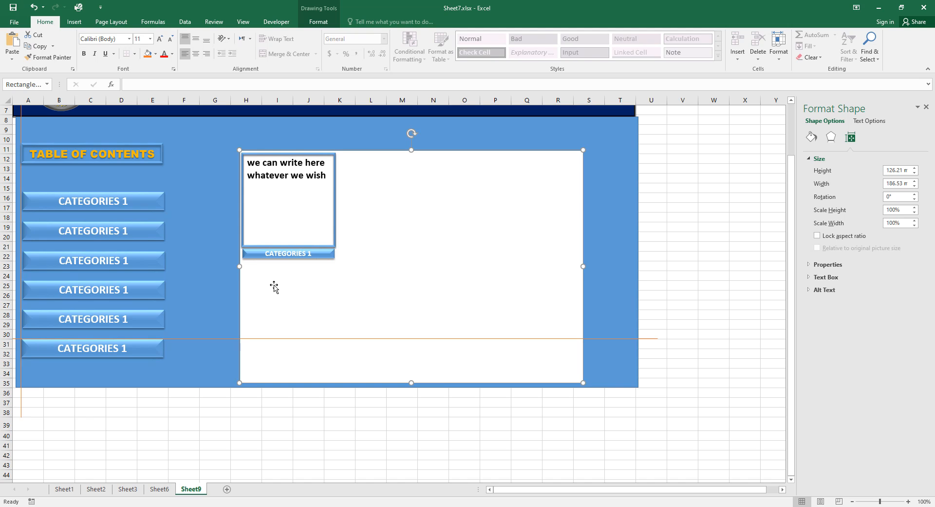
click(325, 253)
click(338, 256)
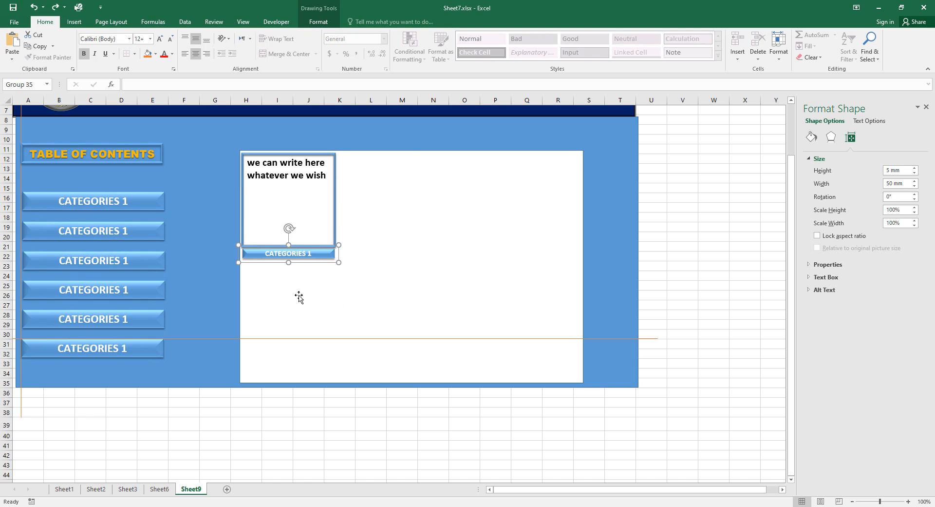
Paste a second CATEGORIES 1 button and align it just below the first.
right_click(278, 274)
click(298, 317)
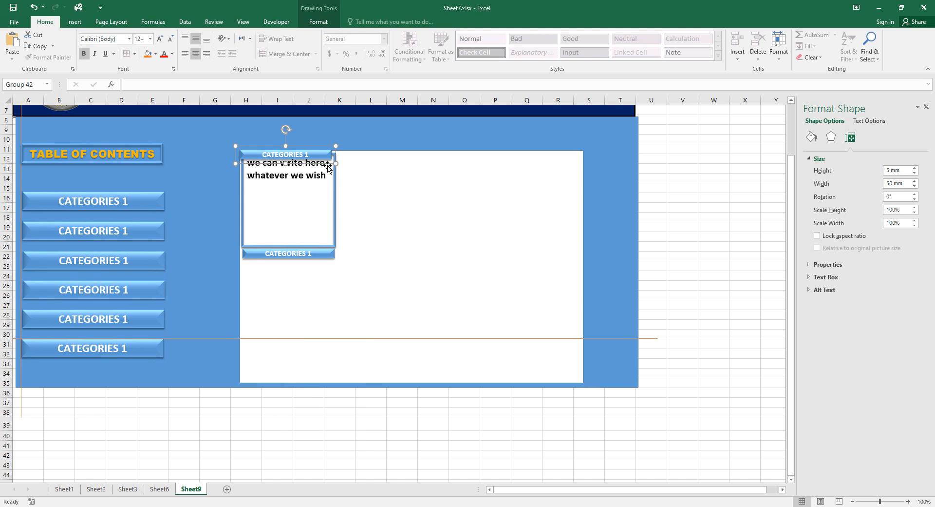
drag(328, 166, 331, 273)
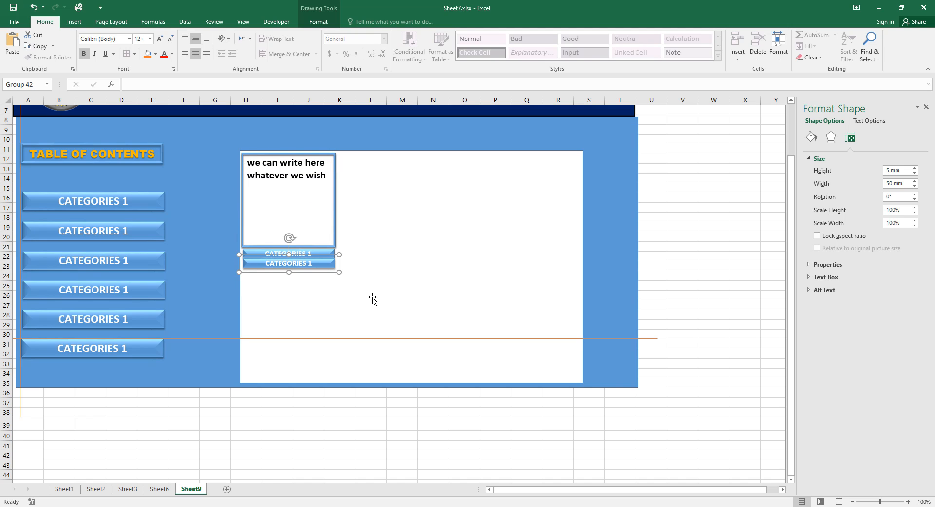
key(Left)
key(Down)
key(Down)
key(Down)
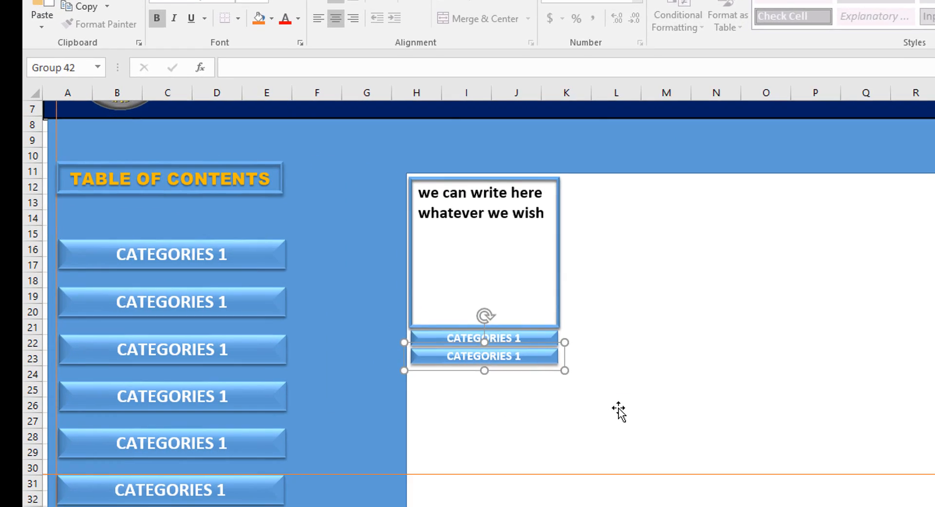
Paste a third CATEGORIES 1 button and drag it down toward the stack.
click(362, 295)
right_click(621, 414)
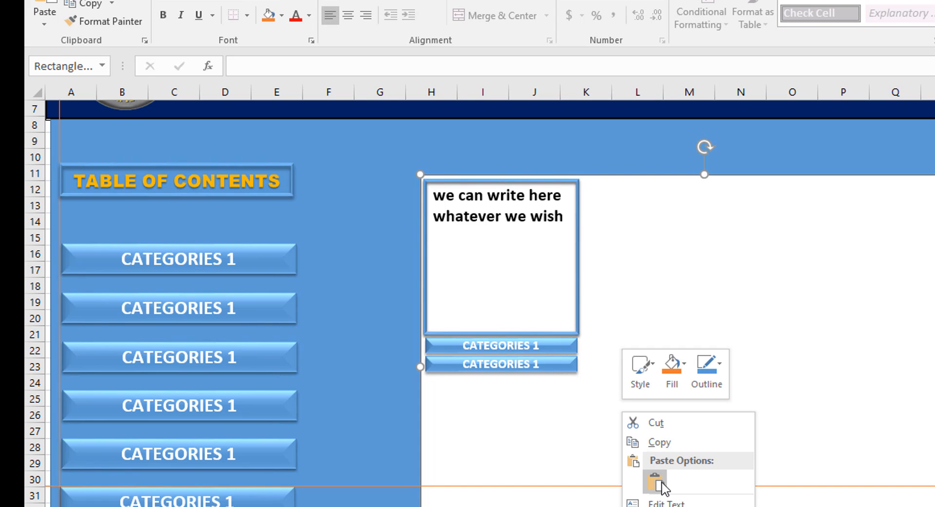
click(658, 483)
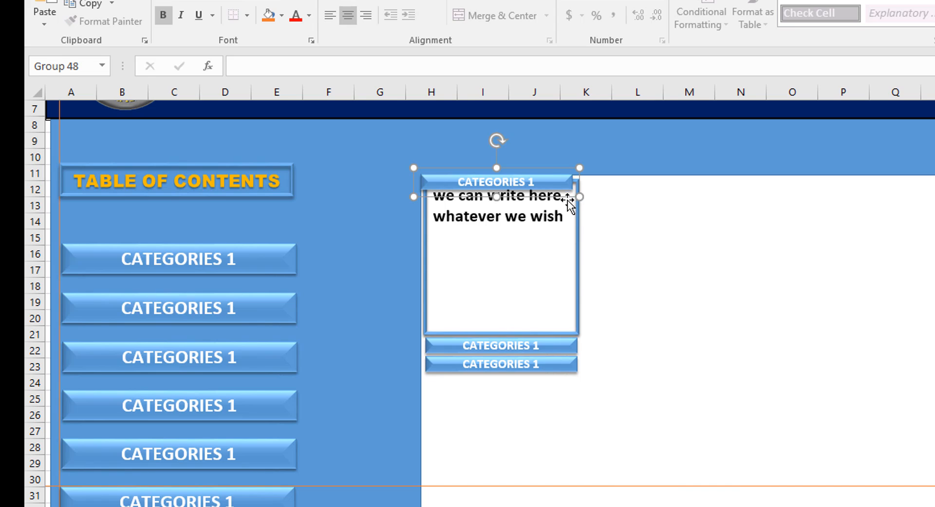
drag(568, 196, 571, 392)
Nudge the three-button stack into place under the card and reposition the vertical orange guide line.
key(Down)
key(Down)
key(Down)
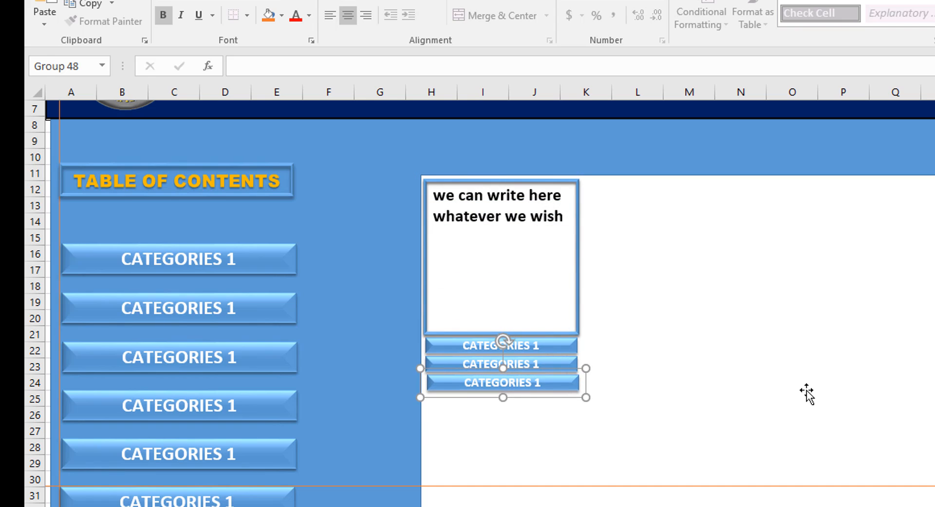
key(Left)
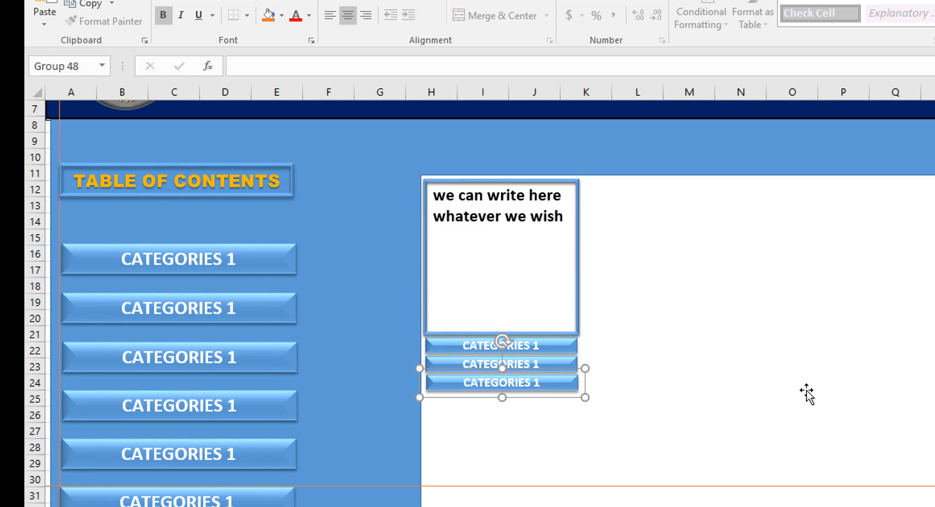
key(Left)
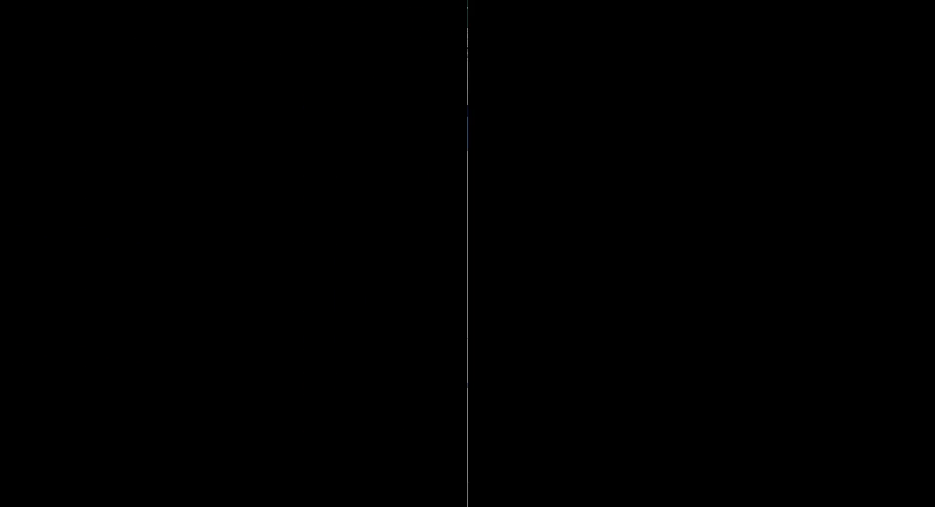
click(691, 403)
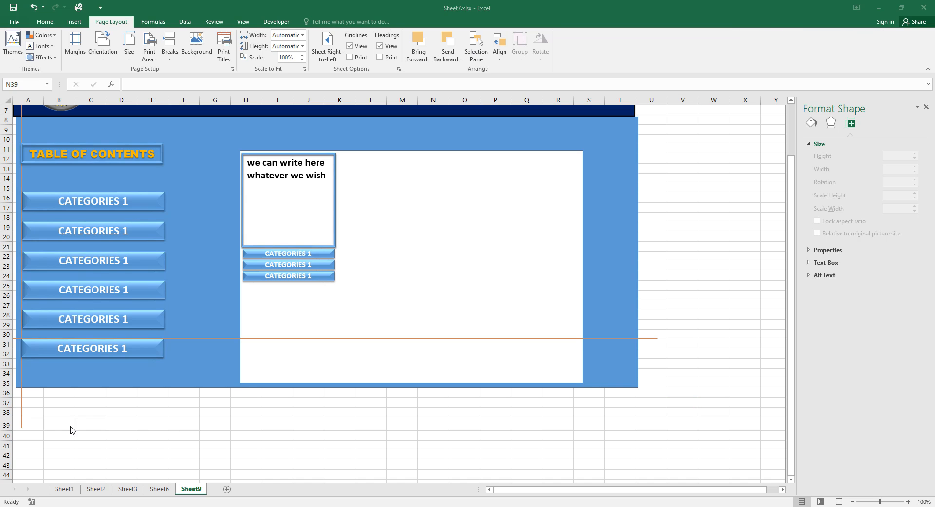
click(22, 410)
drag(21, 409, 243, 434)
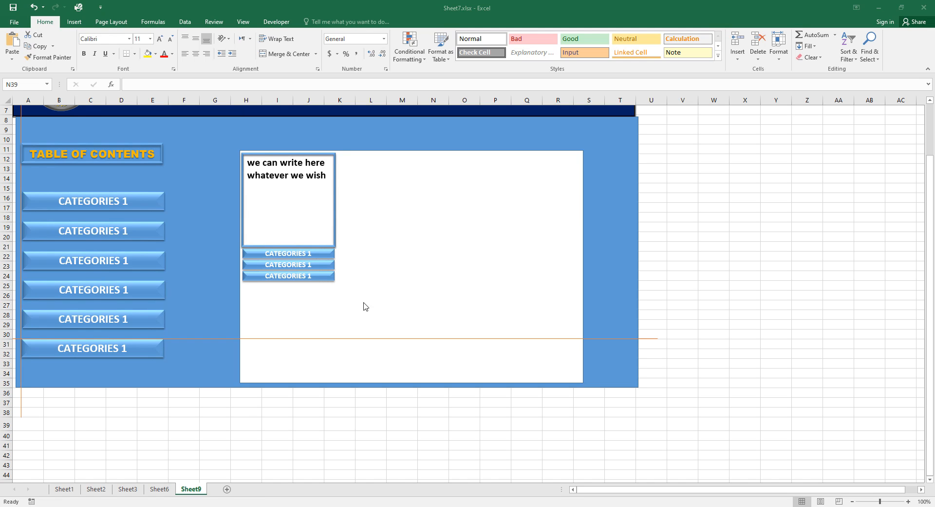
Select the text card and its three CATEGORIES 1 buttons, then group them via Page Layout > Group.
click(334, 204)
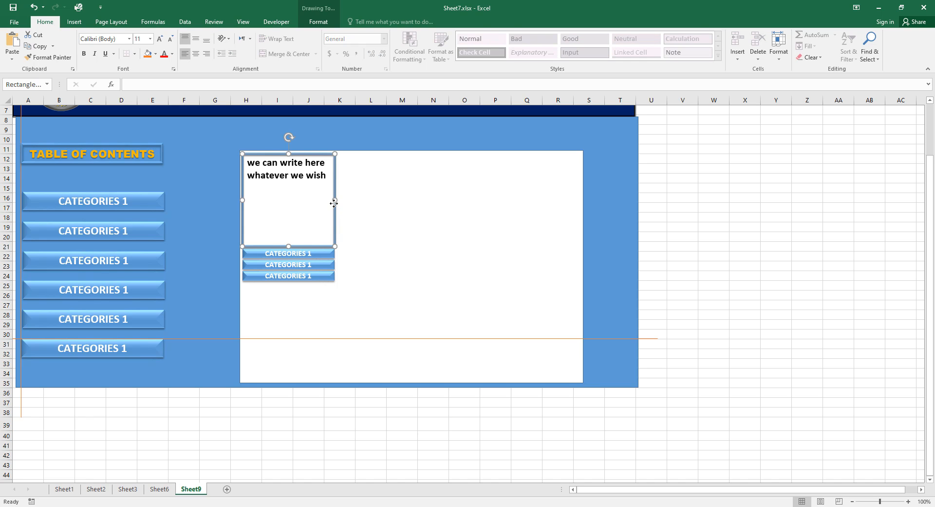
click(267, 212)
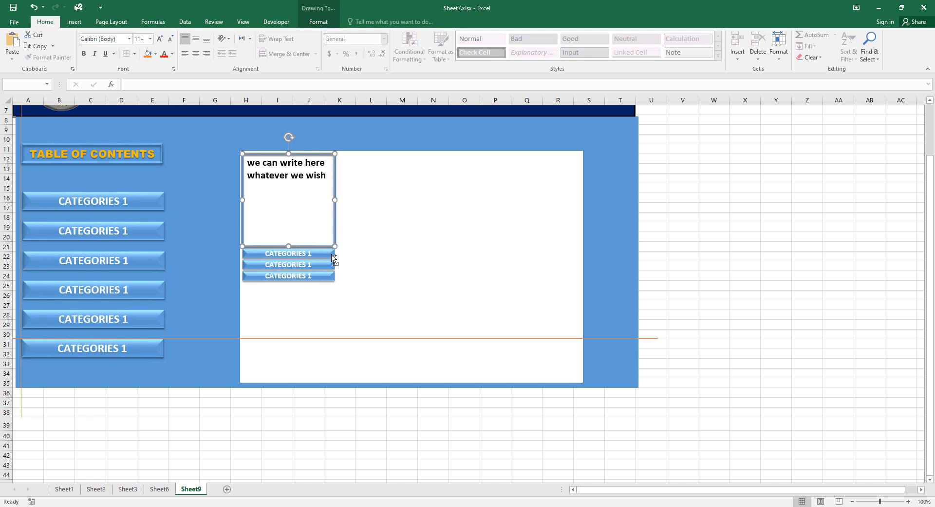
shift+click(333, 258)
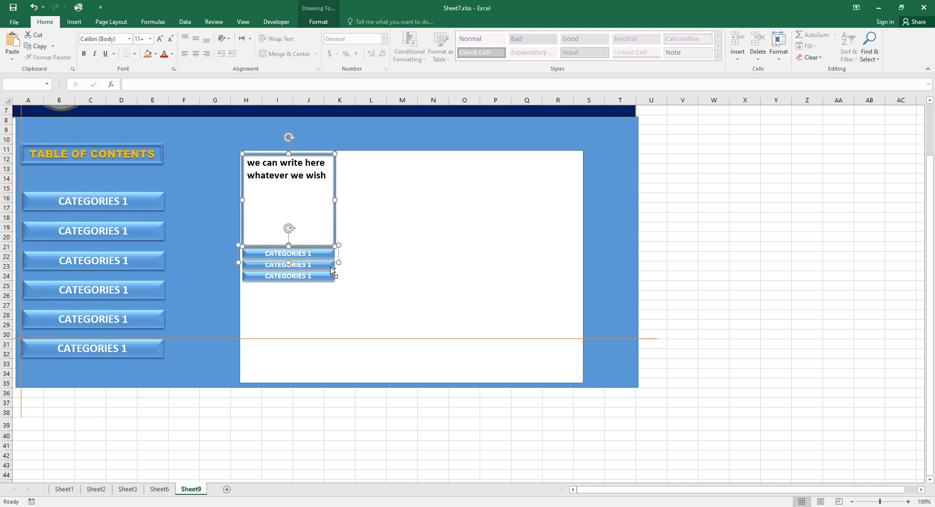
shift+click(333, 275)
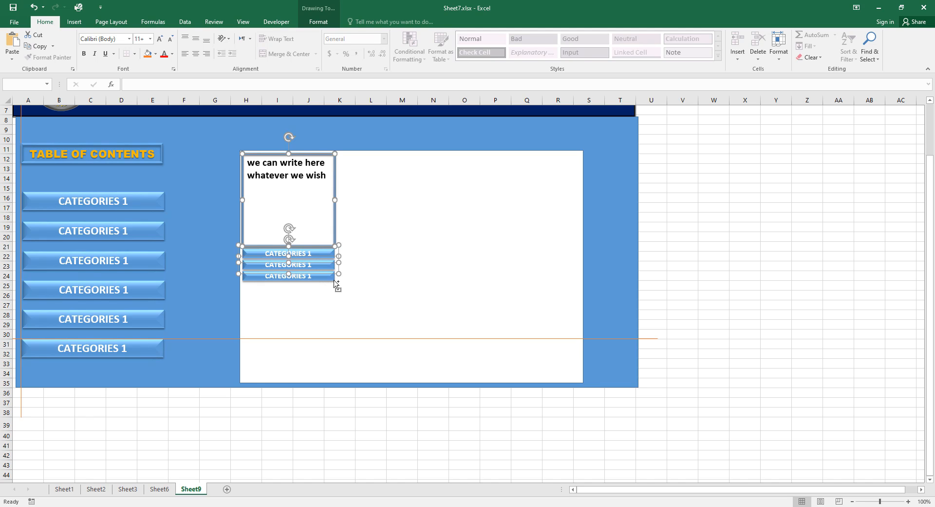
shift+click(335, 279)
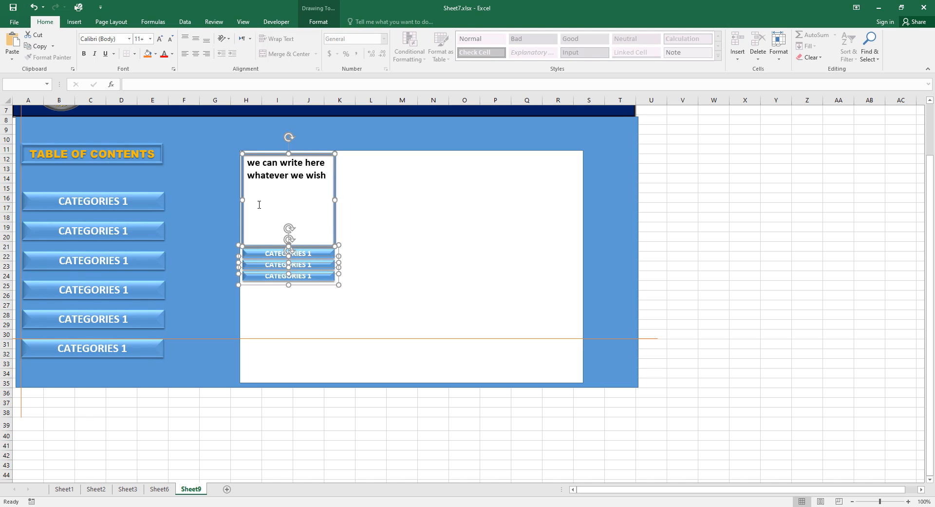
click(109, 23)
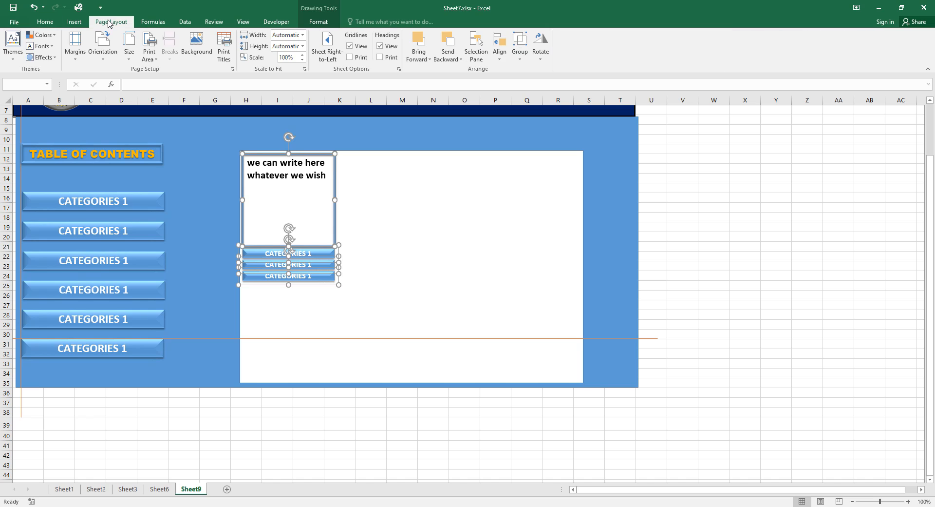
click(520, 45)
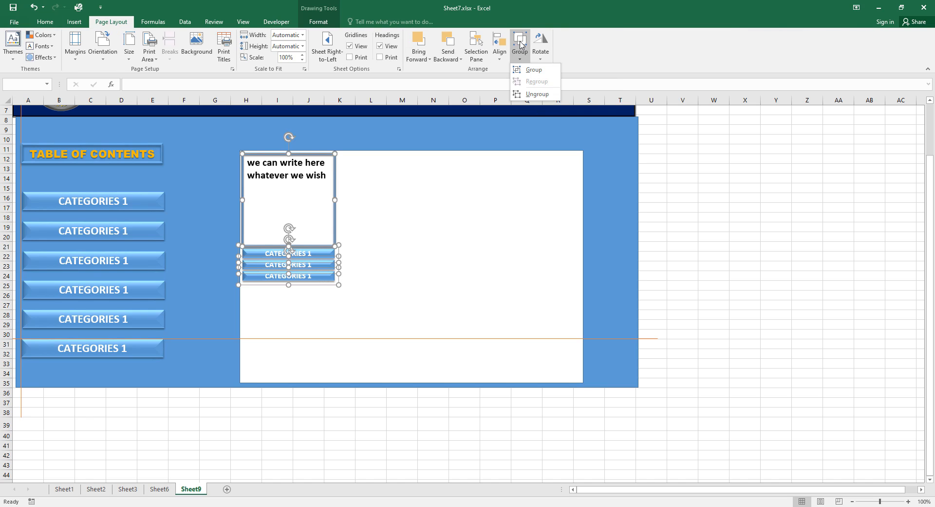
click(527, 71)
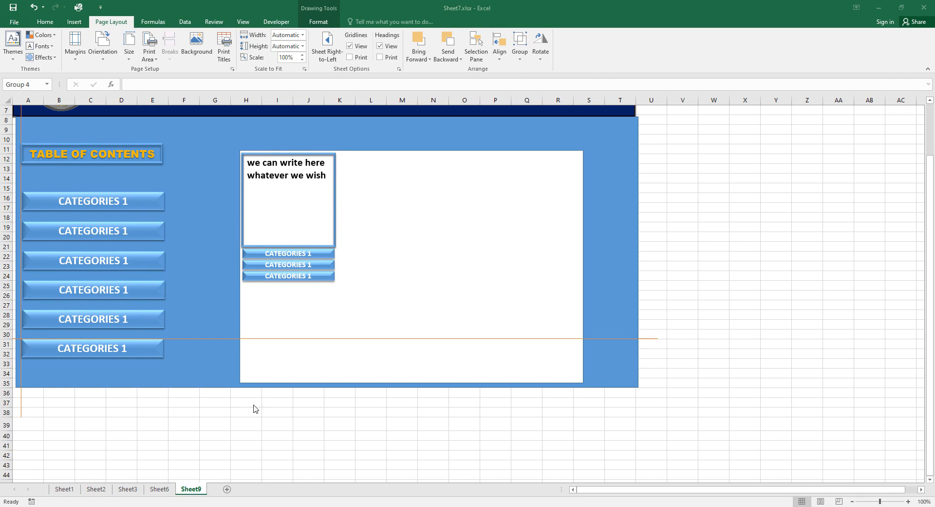
Move the vertical guide toward the card's right edge and raise the horizontal guide to the panel top.
click(20, 406)
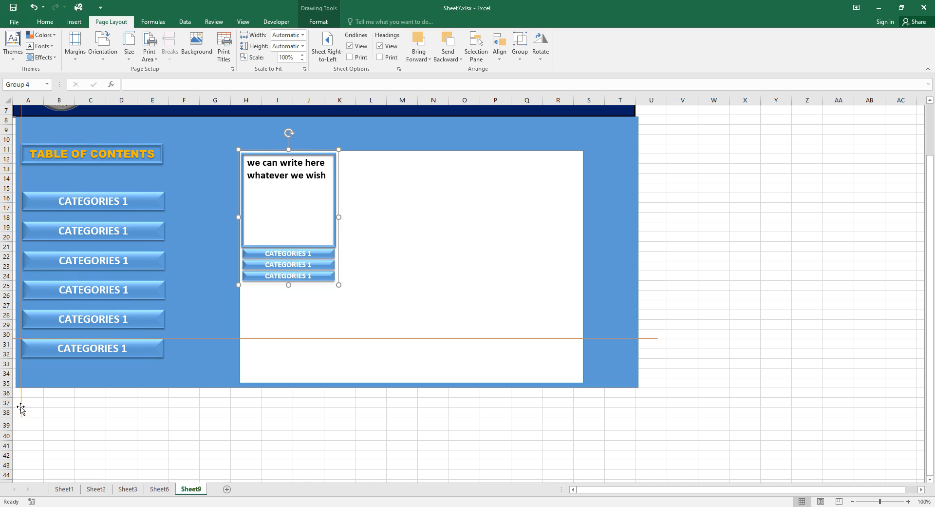
click(21, 407)
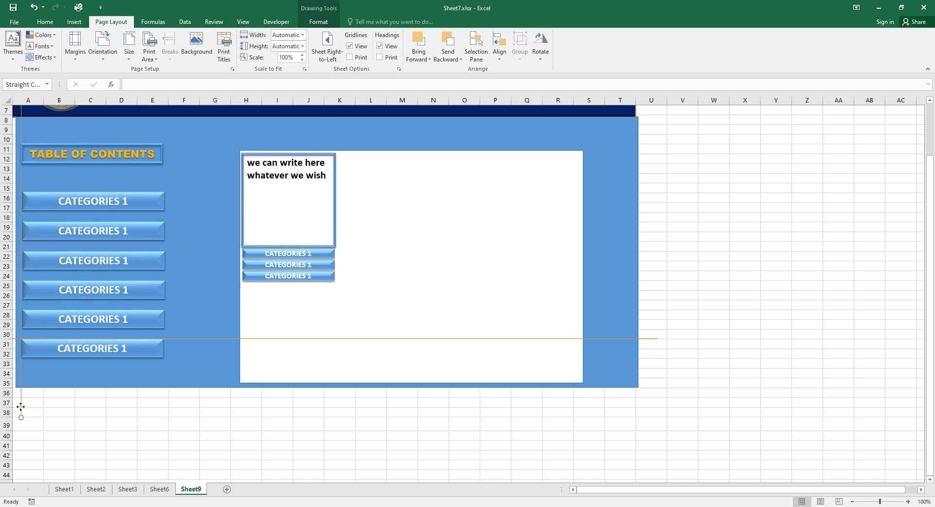
drag(20, 407, 335, 421)
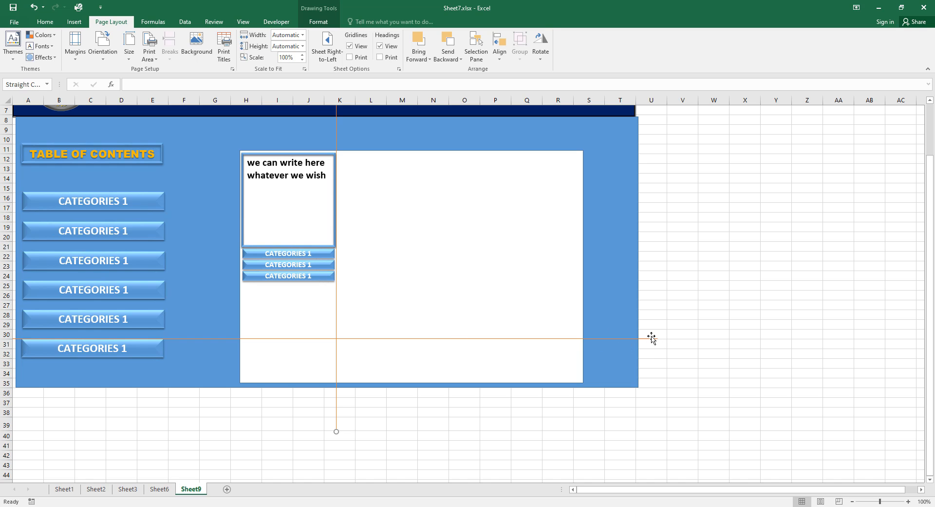
drag(653, 338, 652, 247)
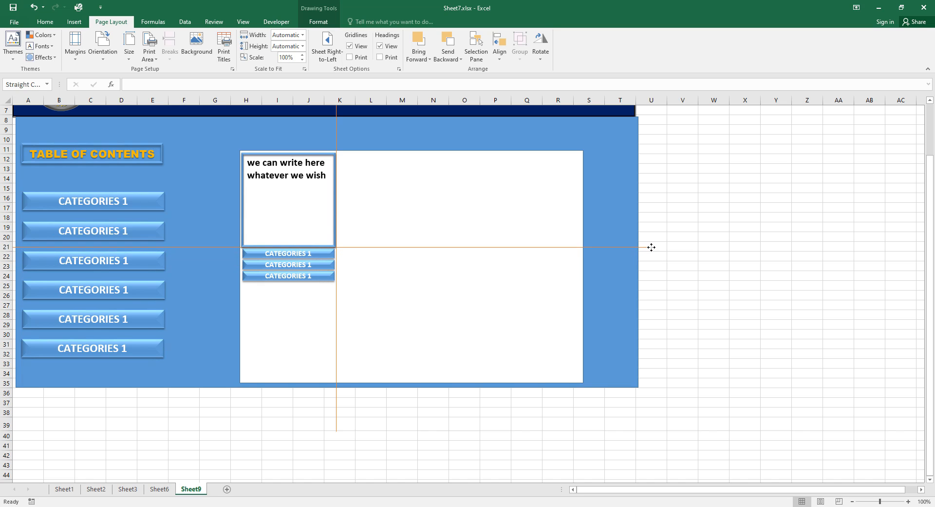
drag(652, 247, 638, 151)
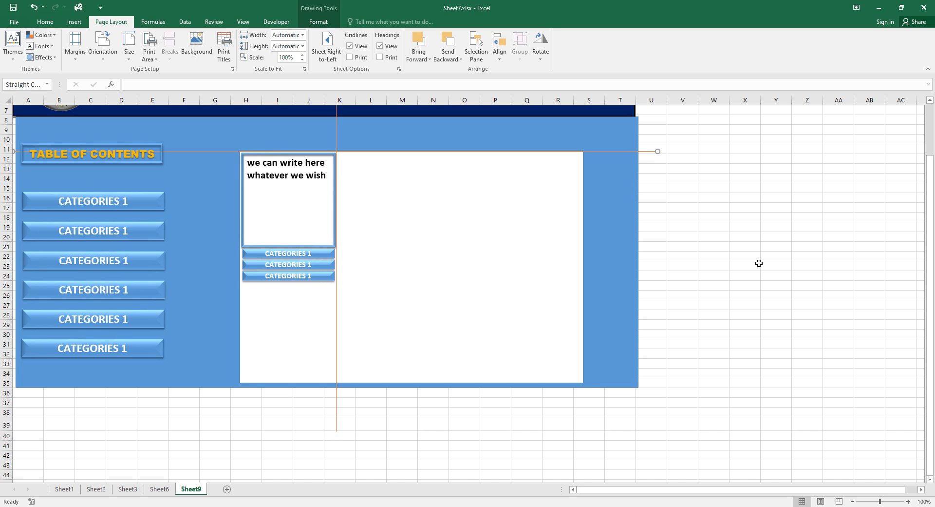
key(Down)
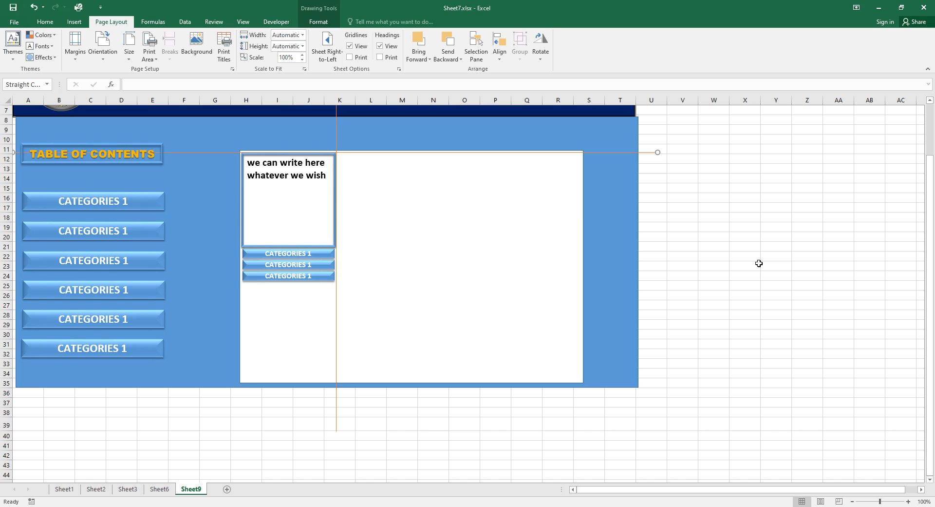
Nudge the vertical guide right onto the card's edge, then select the card group.
click(337, 425)
key(Right)
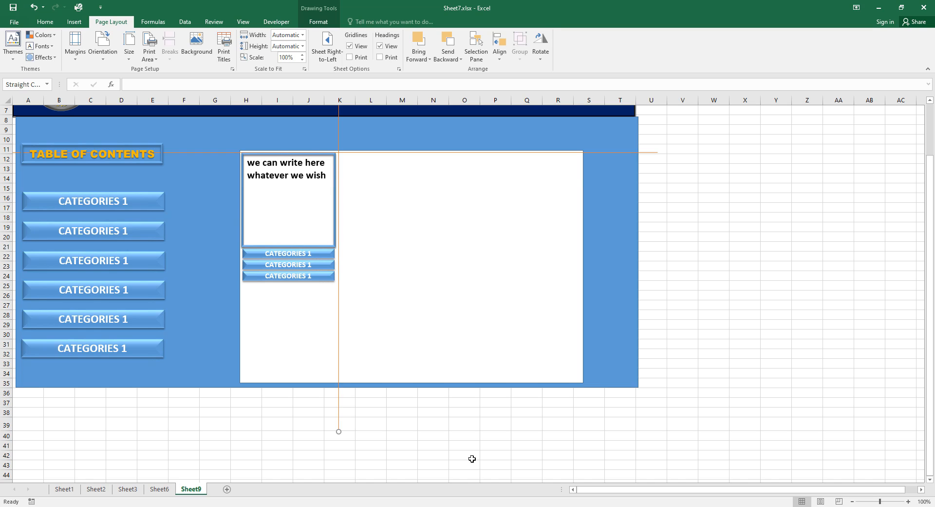
key(Right)
click(323, 473)
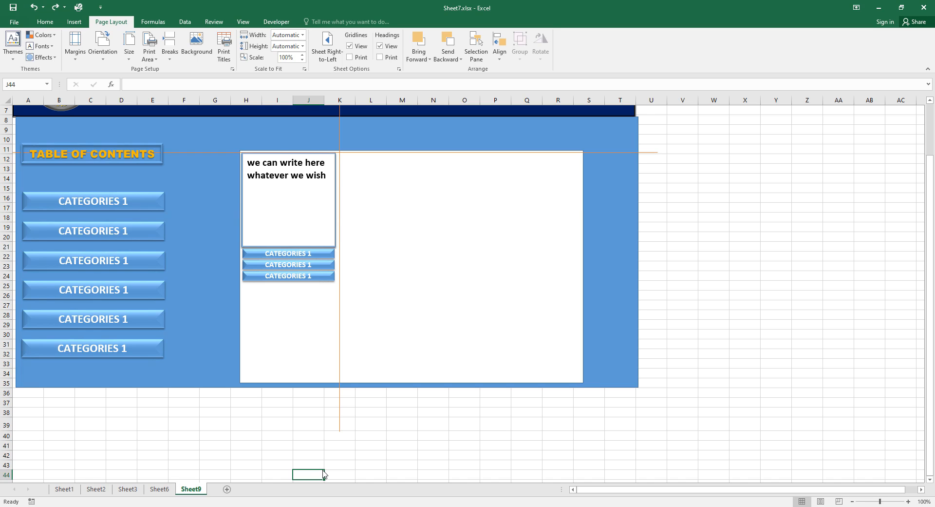
click(333, 266)
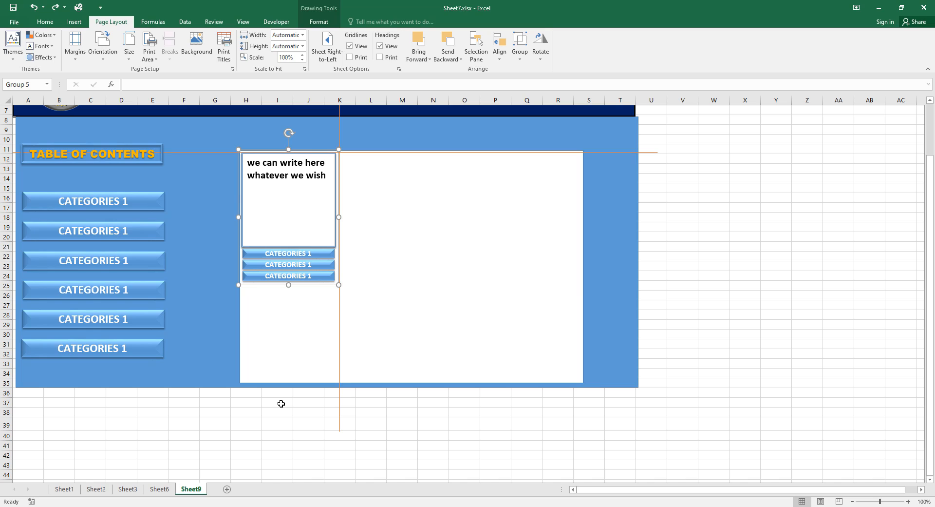
Duplicate the card group beside the original and shift the vertical guide to the second card's edge.
key(ctrl+d)
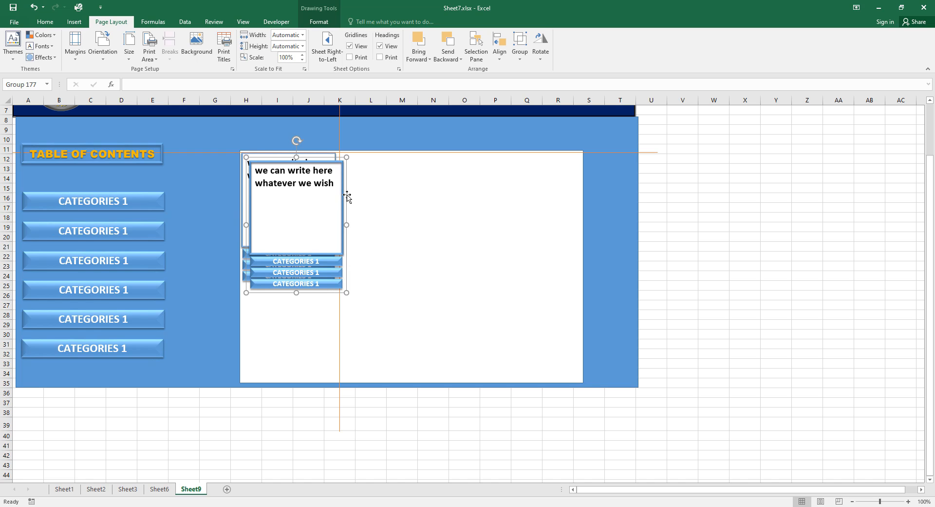
drag(347, 196, 438, 186)
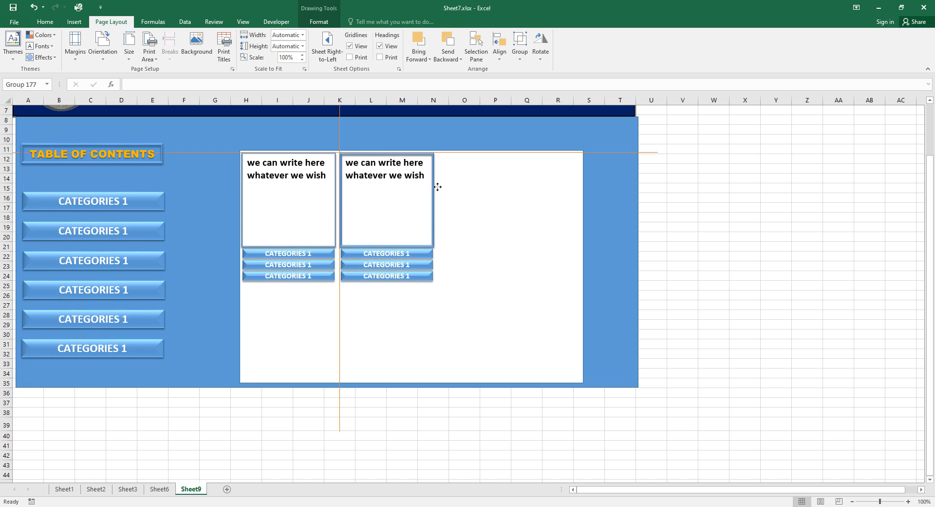
drag(437, 187, 438, 187)
drag(438, 186, 437, 187)
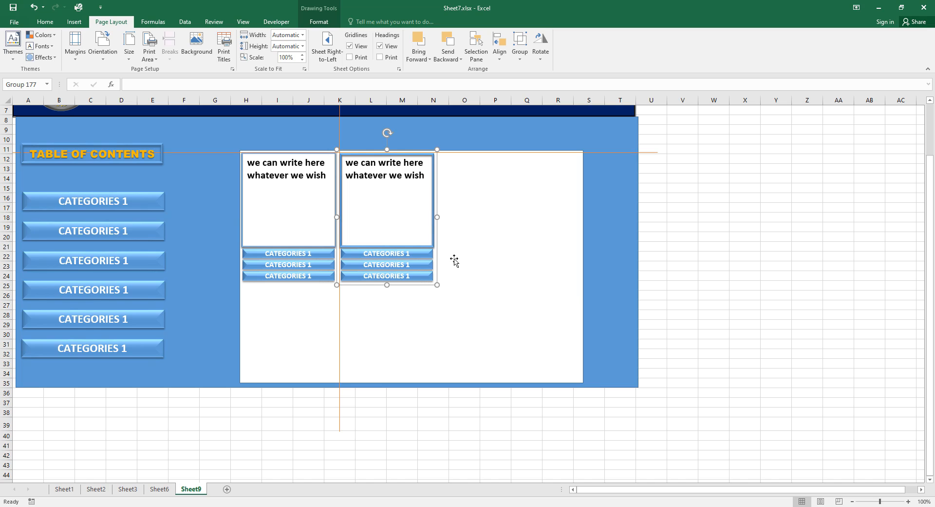
drag(341, 428, 433, 431)
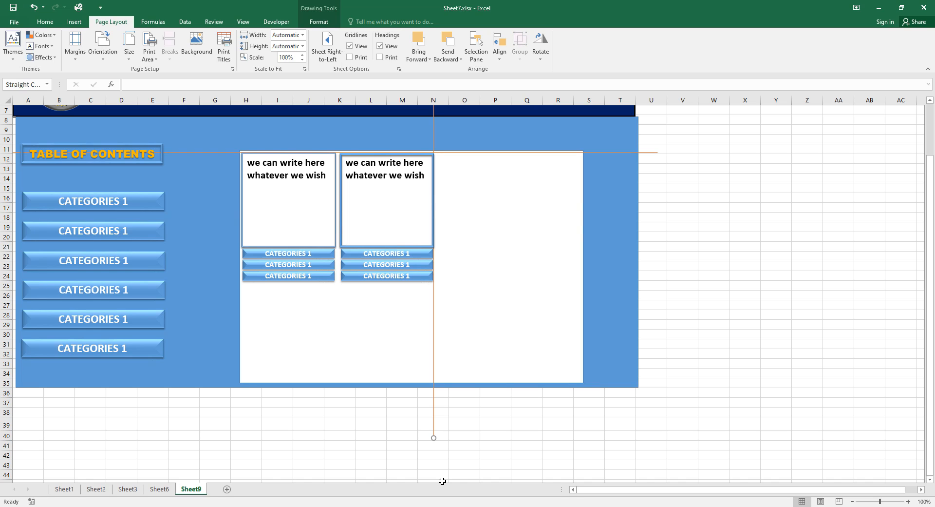
key(Right)
key(Right)
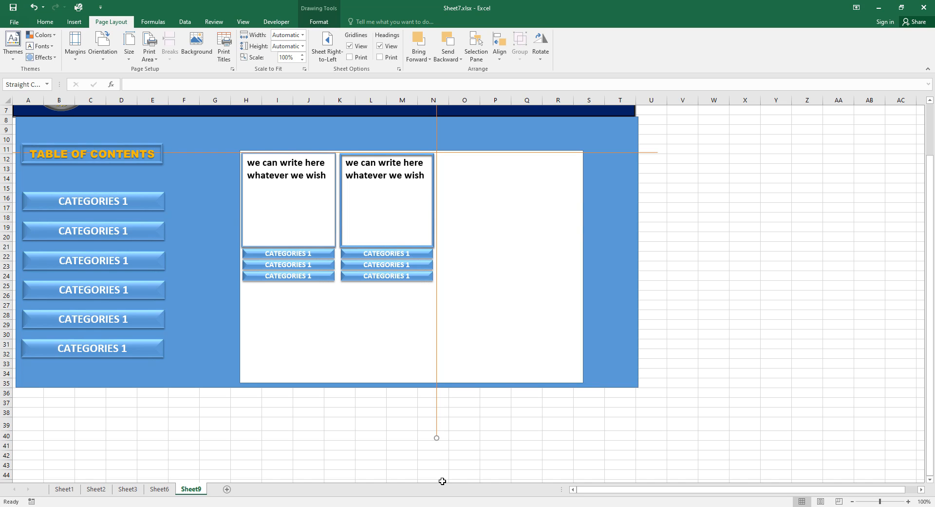
key(Right)
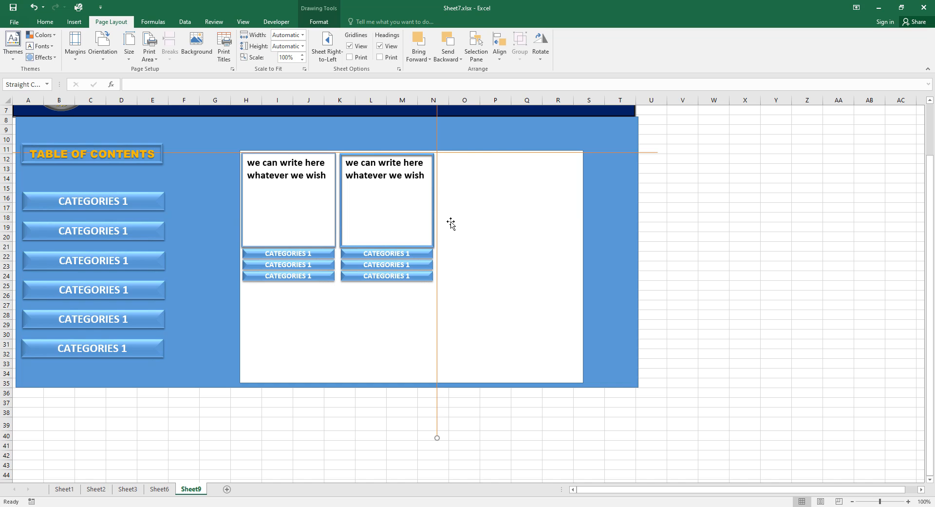
Paste a third card group in line, move the guide to its edge, and paste a fourth copy.
key(ctrl+v)
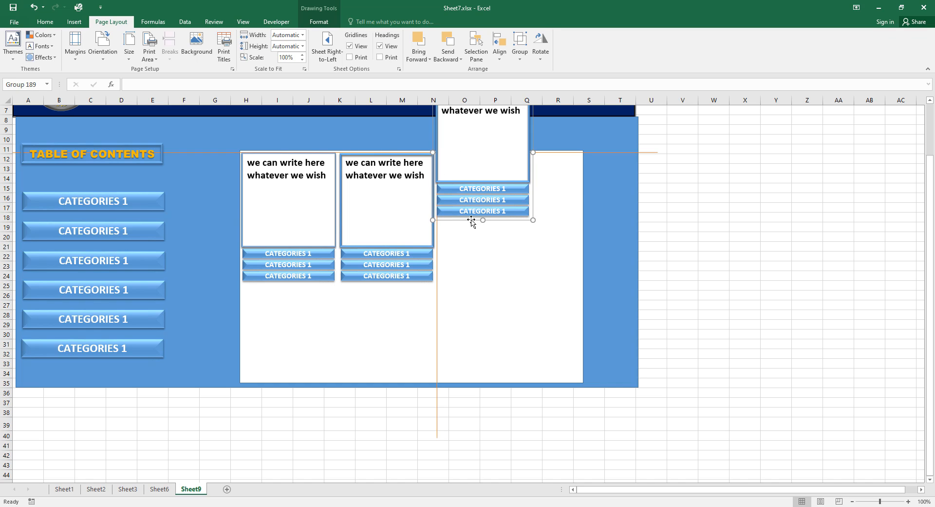
drag(472, 221, 472, 284)
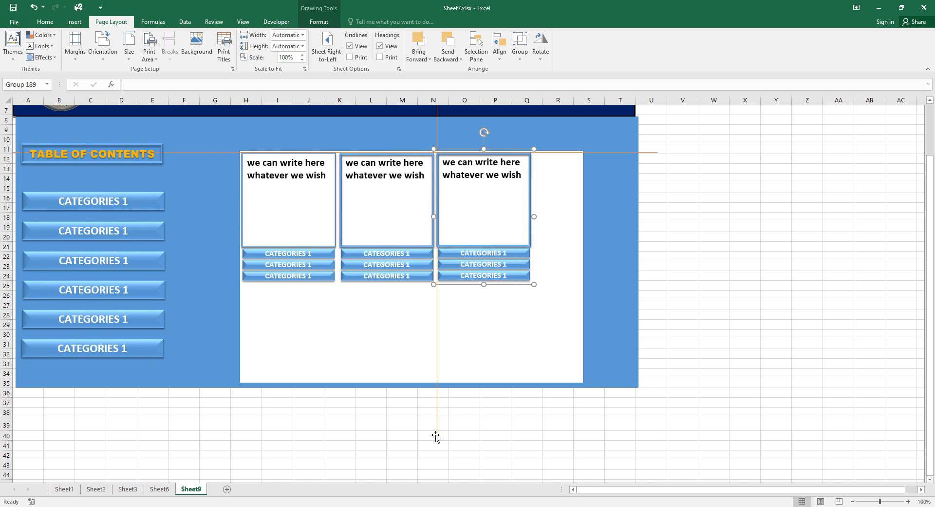
drag(438, 437, 531, 440)
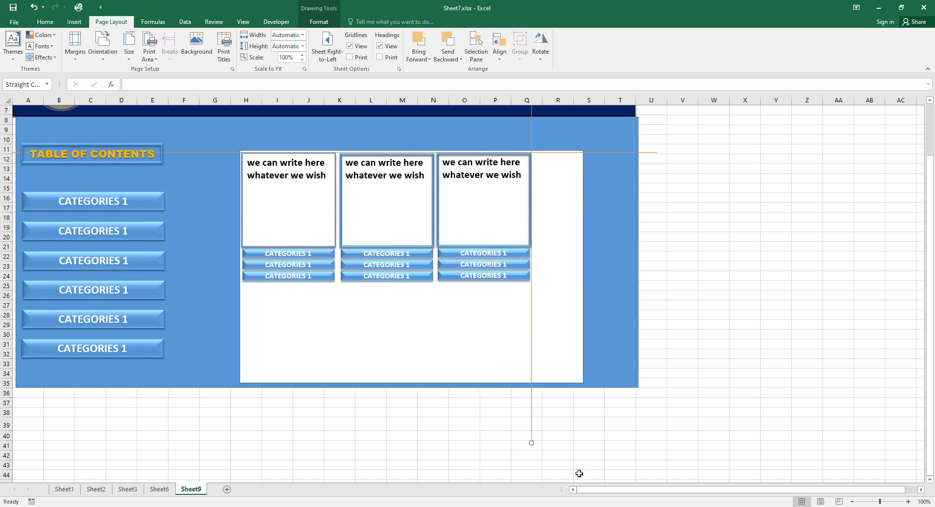
key(Right)
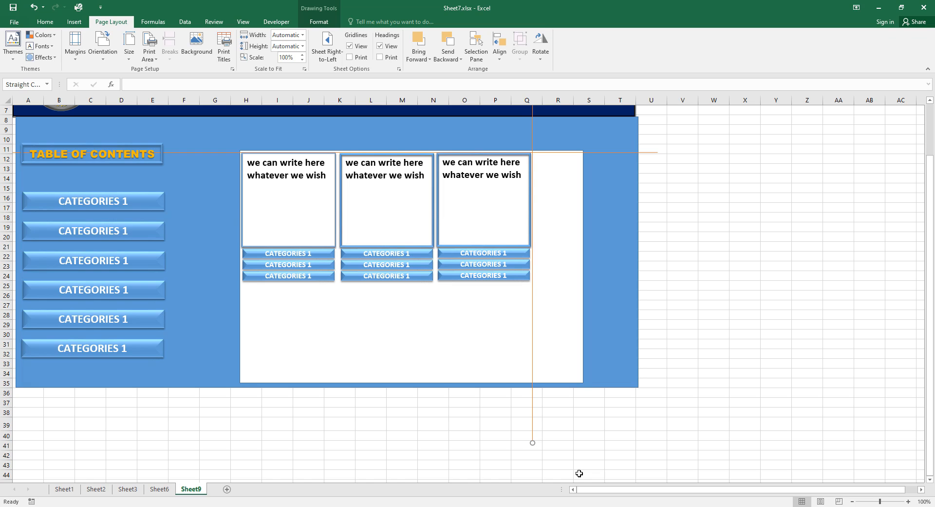
key(Right)
key(Right)
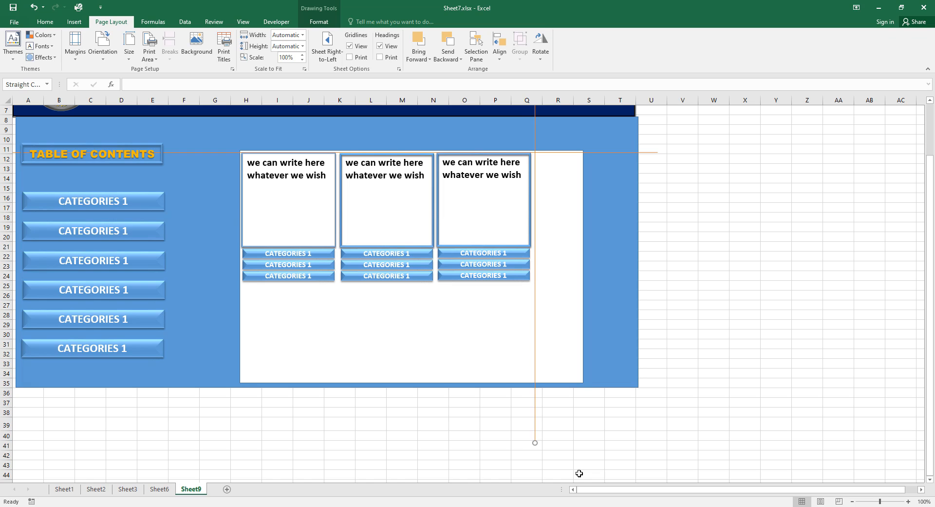
key(ctrl+v)
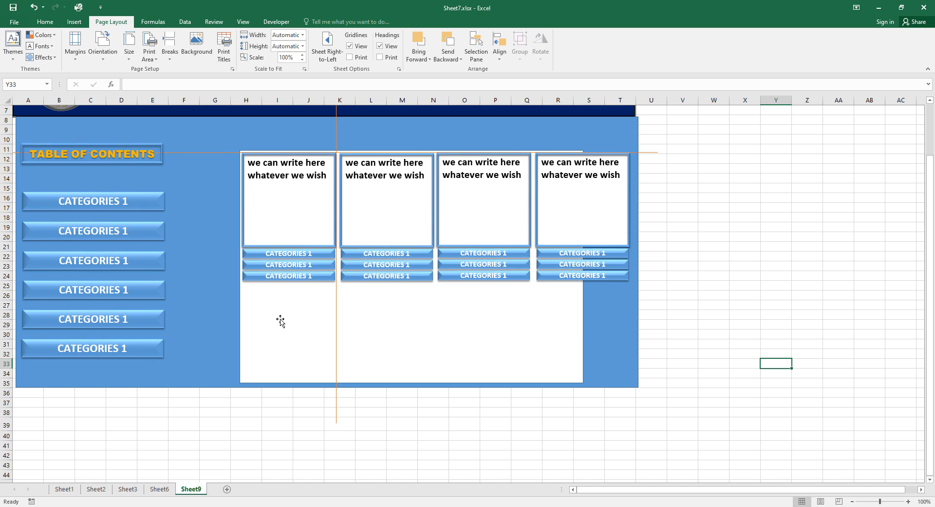
Paste a copy of the card group into the first slot of the second row.
key(ctrl+v)
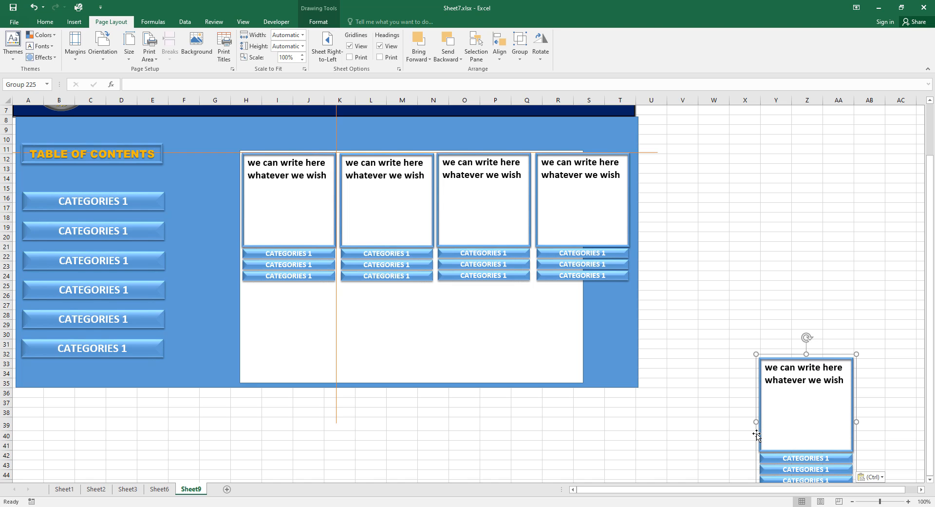
drag(758, 432, 239, 362)
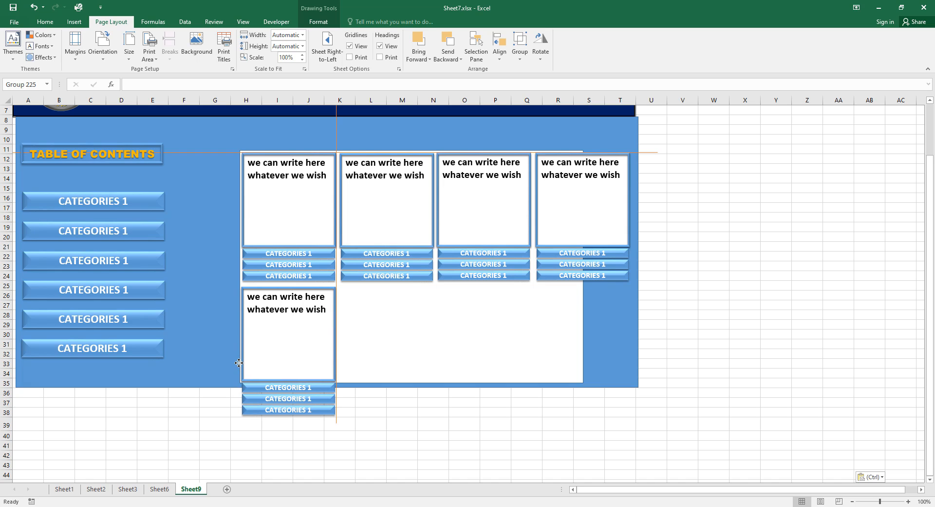
drag(238, 362, 239, 362)
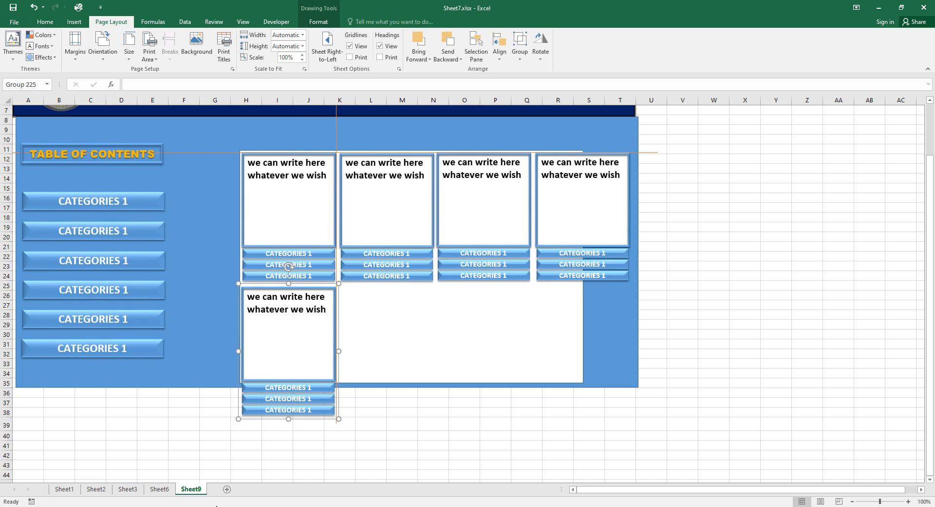
key(Right)
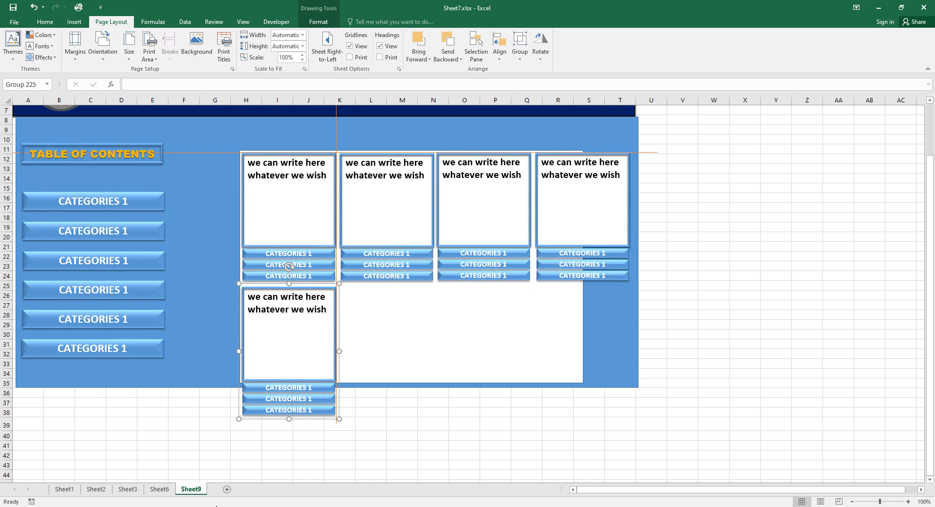
key(Down)
key(Down)
key(Down)
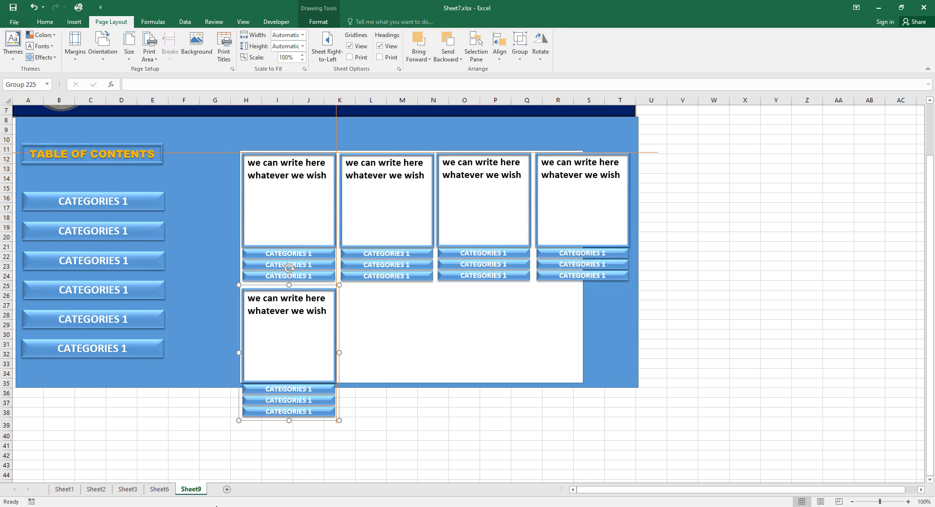
click(770, 353)
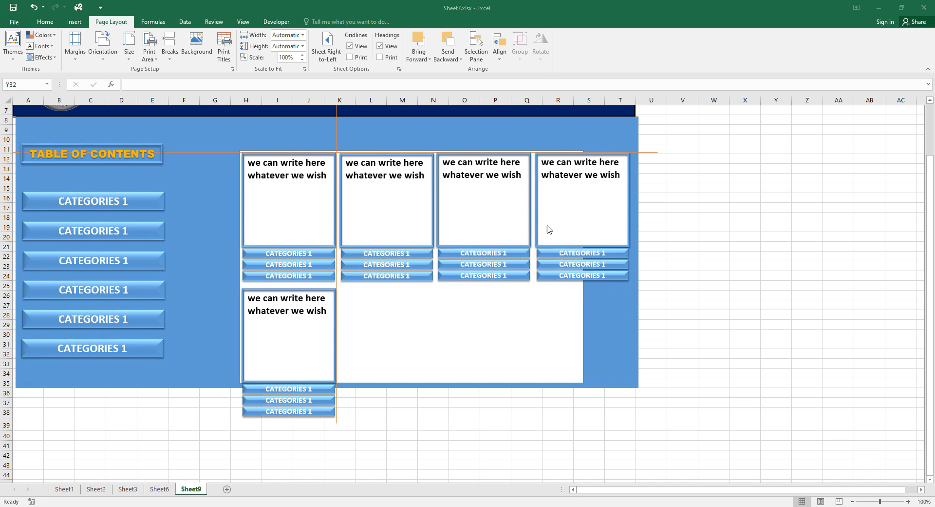
Nudge the fourth top-row card group two steps left to realign it.
click(623, 263)
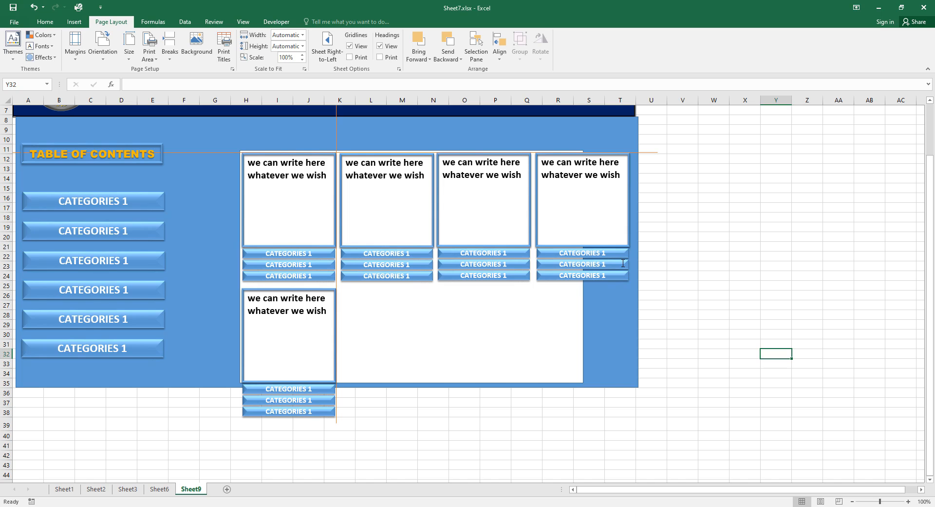
click(623, 263)
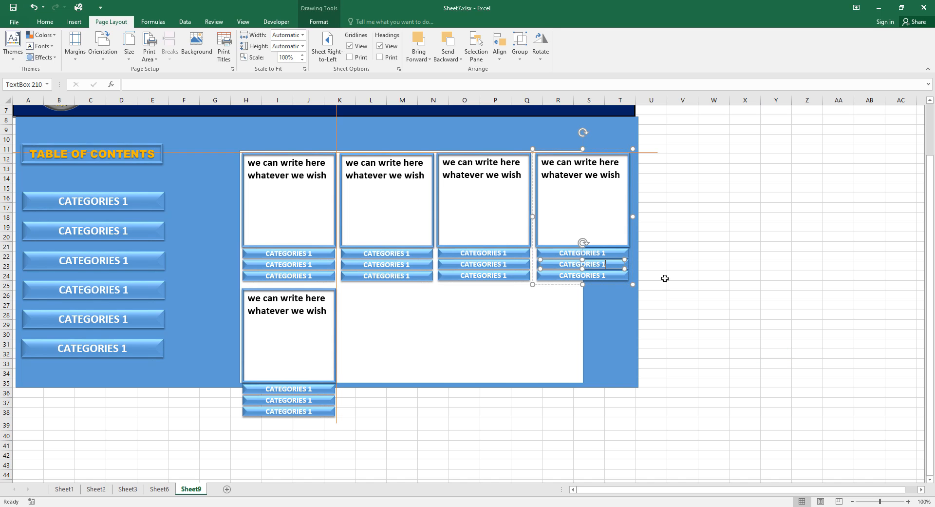
click(687, 279)
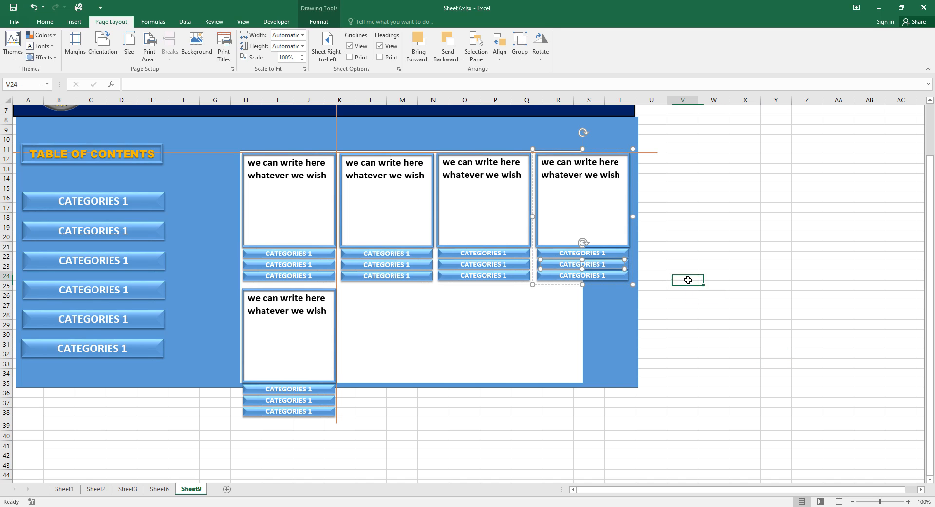
click(626, 263)
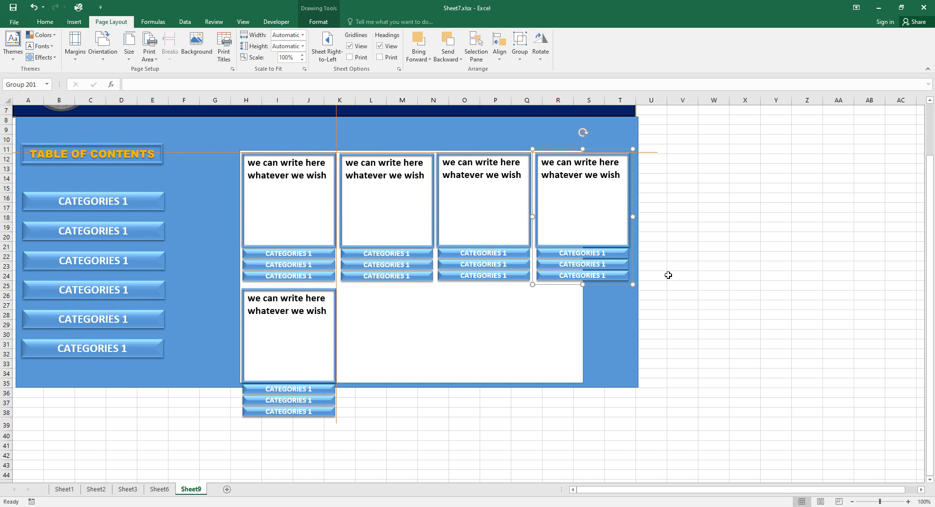
key(Left)
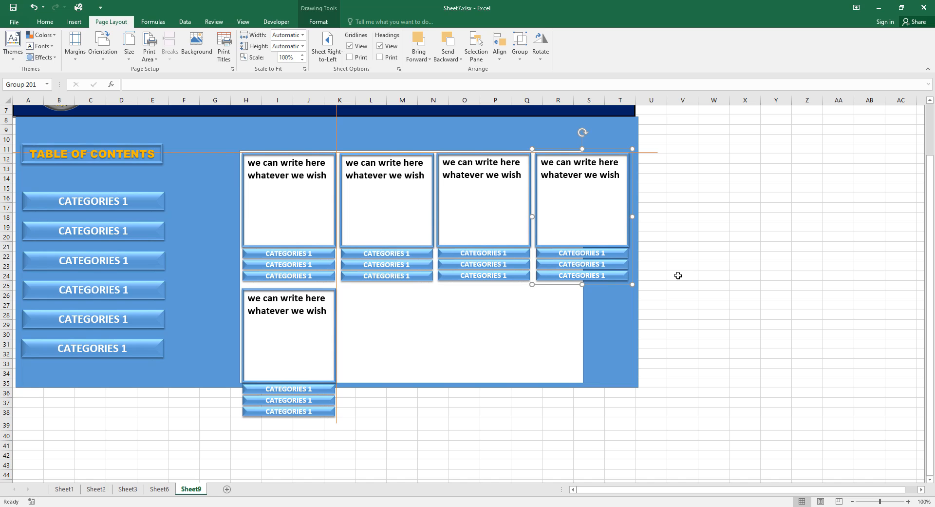
key(Left)
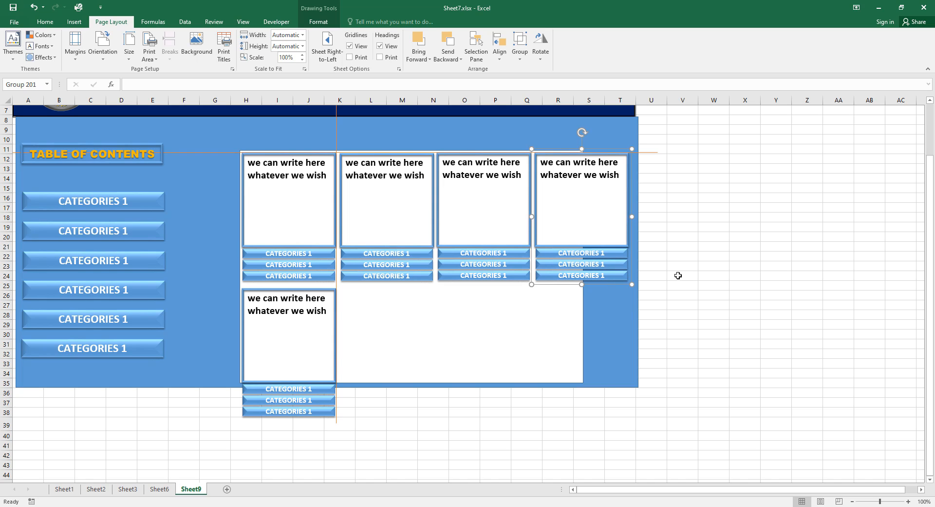
click(331, 264)
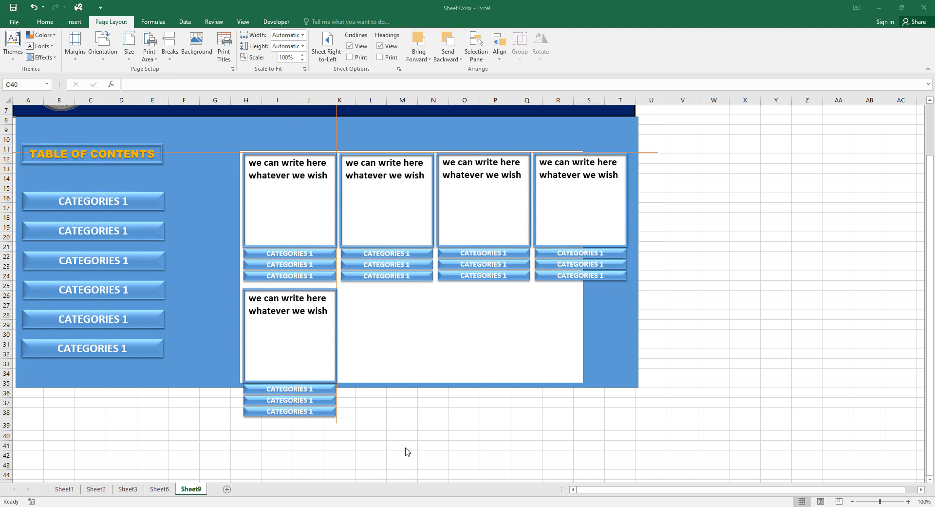
Align the vertical guide to the second card and paste a card into the second bottom slot.
click(333, 402)
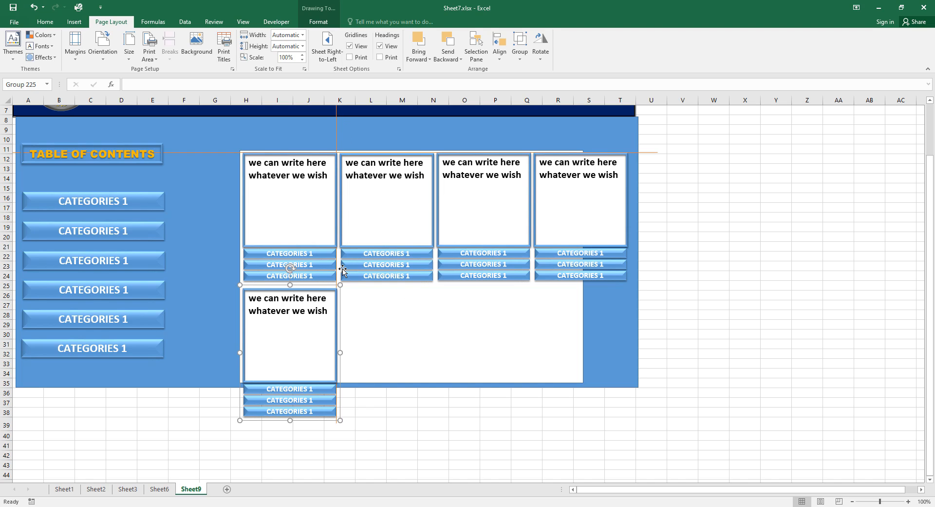
drag(337, 130, 432, 149)
key(ctrl+v)
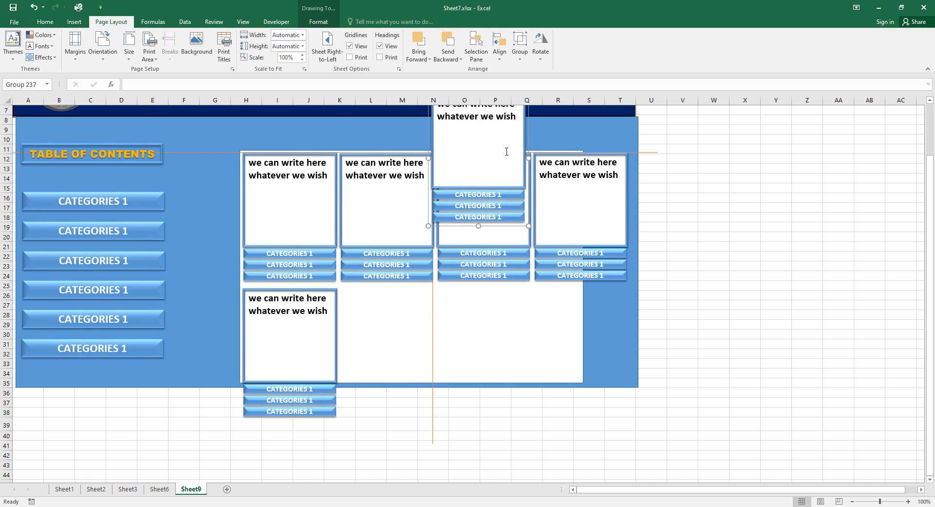
drag(525, 231, 433, 419)
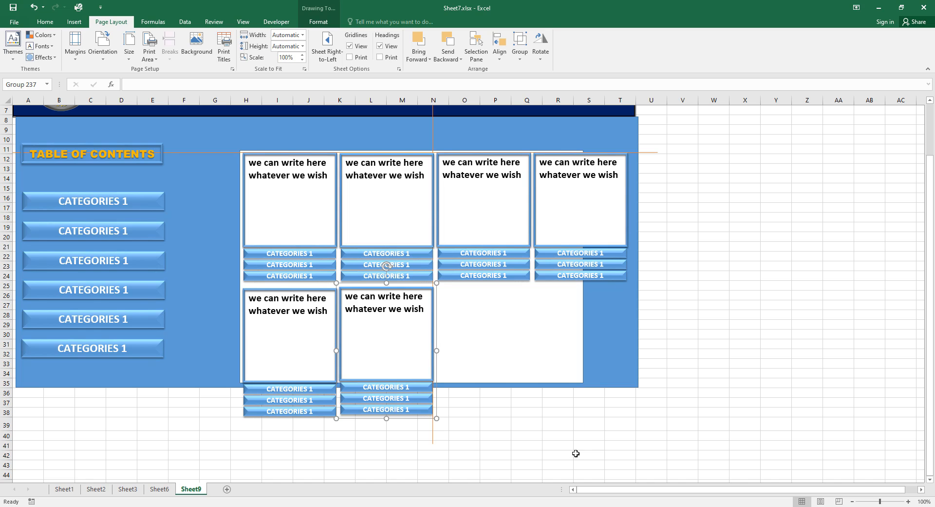
Place a duplicate card in the third bottom slot, moving the horizontal guide to row 25.
key(ctrl+v)
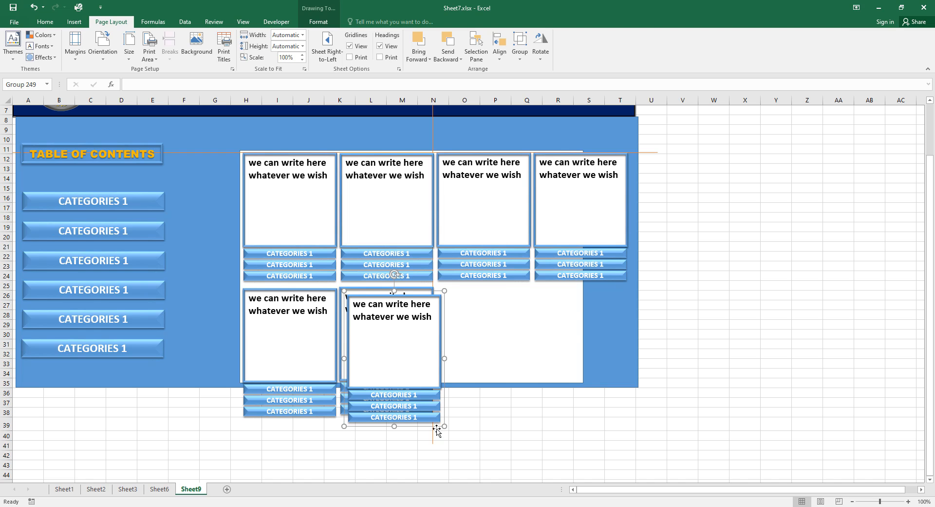
drag(432, 109, 534, 133)
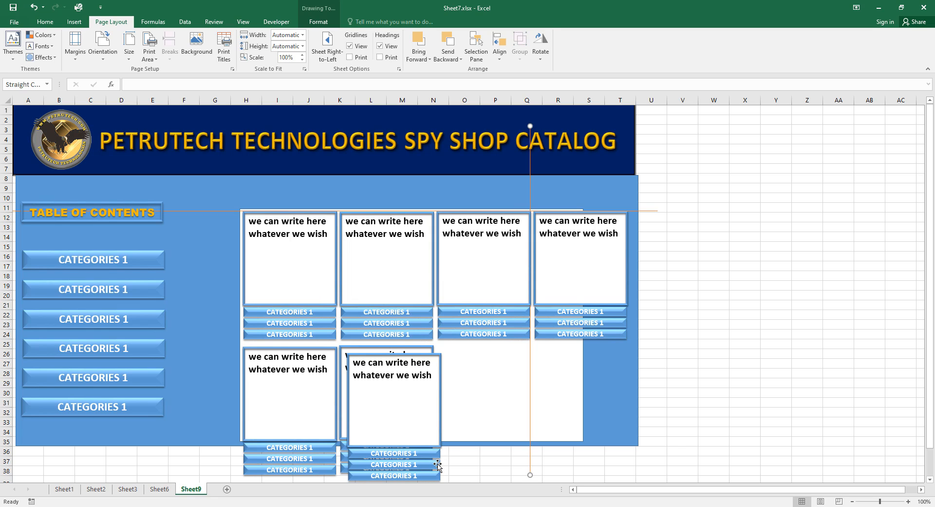
click(437, 456)
drag(442, 453, 532, 442)
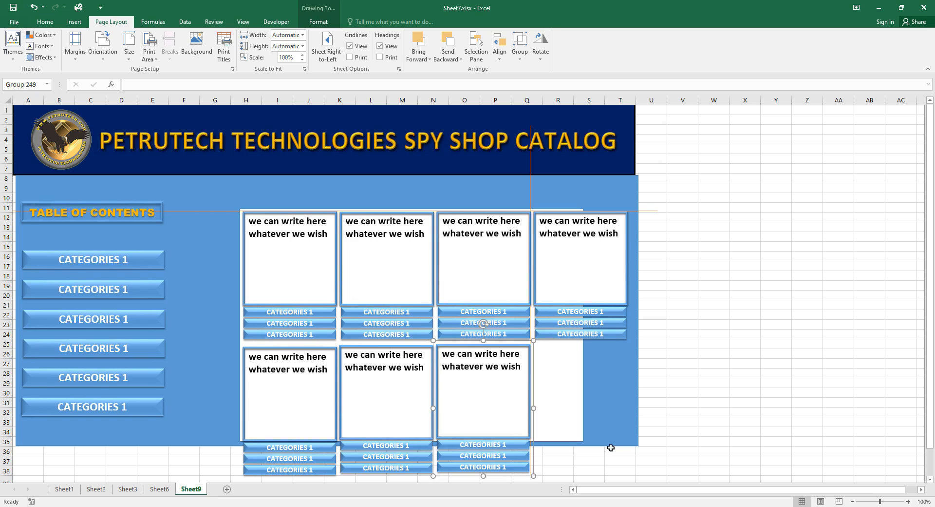
click(655, 213)
drag(655, 213, 664, 346)
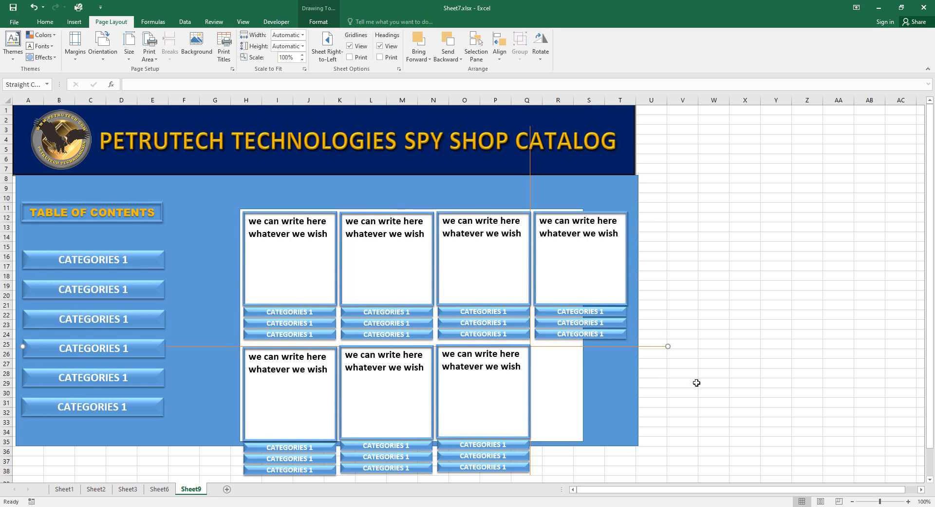
click(430, 455)
drag(430, 454, 430, 455)
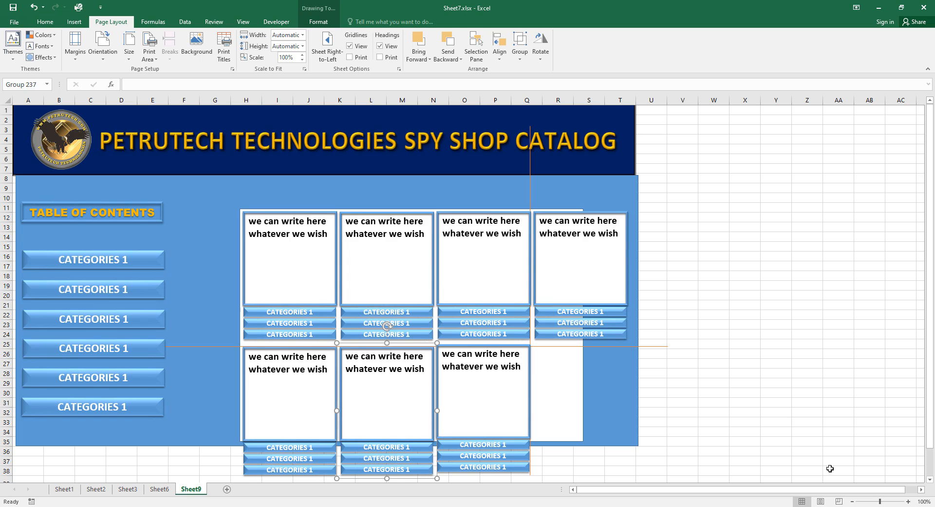
Duplicate the third bottom card with Ctrl+D into the fourth bottom-row slot.
click(527, 457)
key(Down)
key(Down)
key(Down)
key(Down)
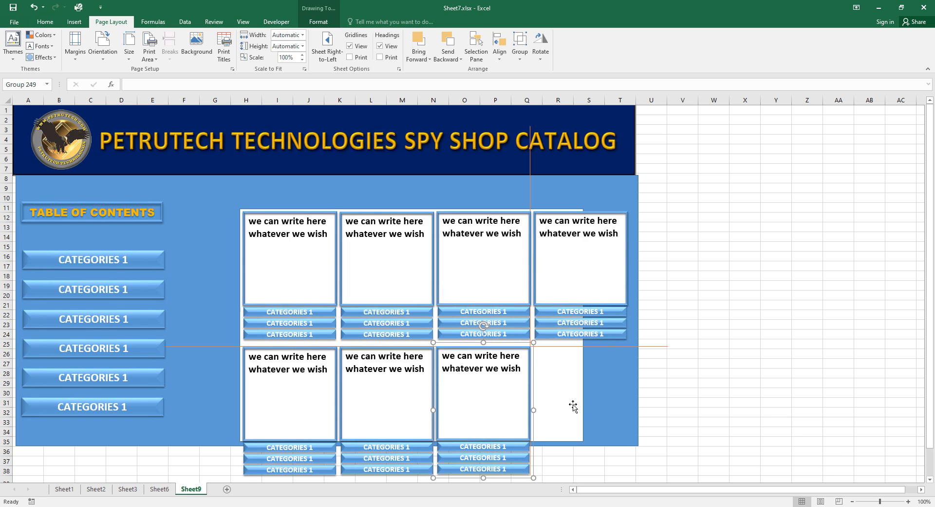
key(ctrl+d)
drag(543, 440, 580, 432)
key(ctrl+z)
drag(539, 463, 629, 457)
key(Up)
key(Left)
key(Left)
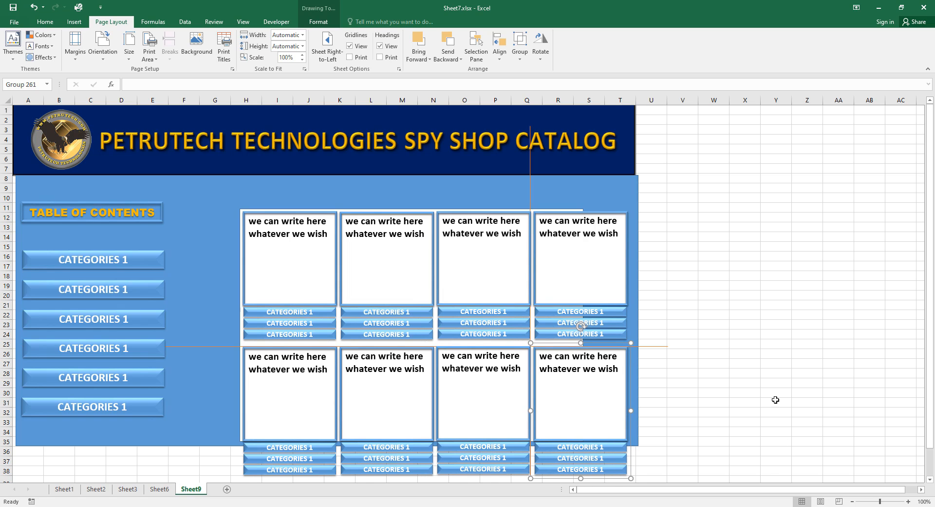
Nudge the bottom-right card up so the bottom row lines up evenly.
click(515, 438)
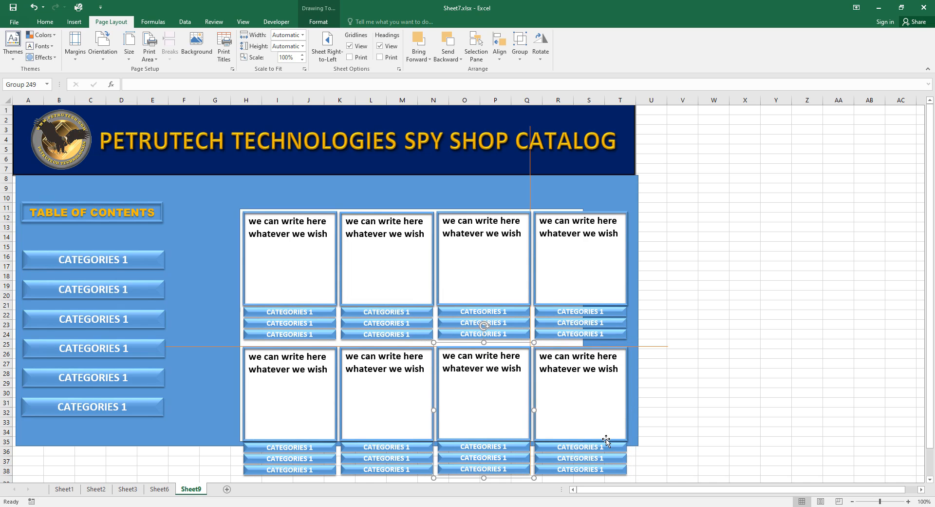
click(626, 457)
key(Up)
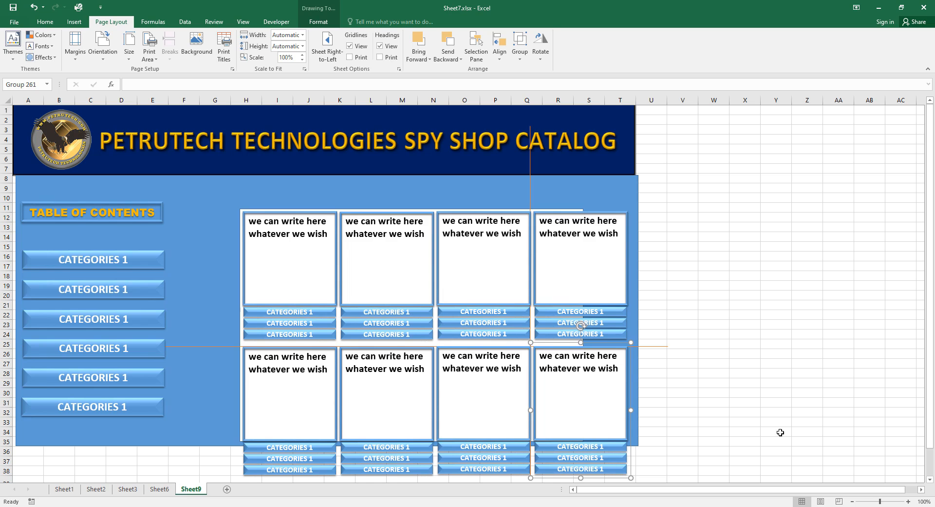
click(825, 413)
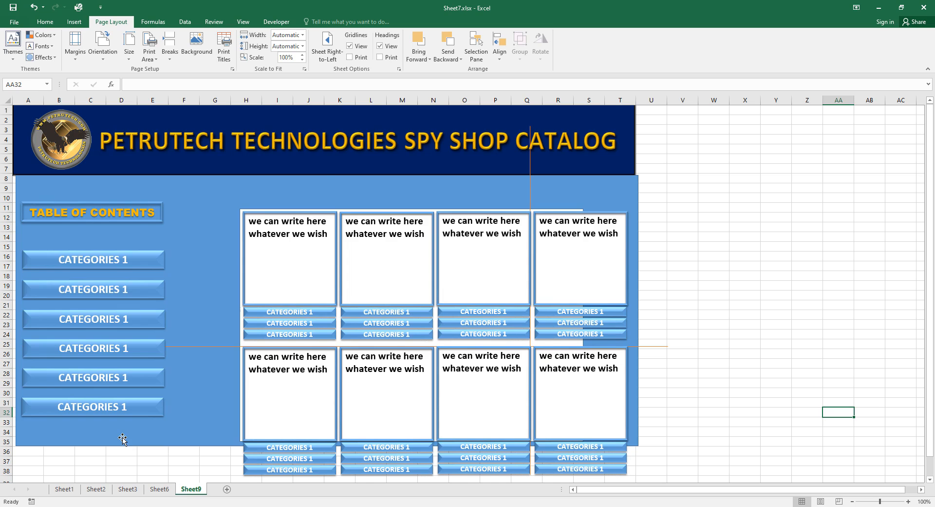
Shift the blue background panel three nudges left and stretch it down to about row 38.
click(122, 437)
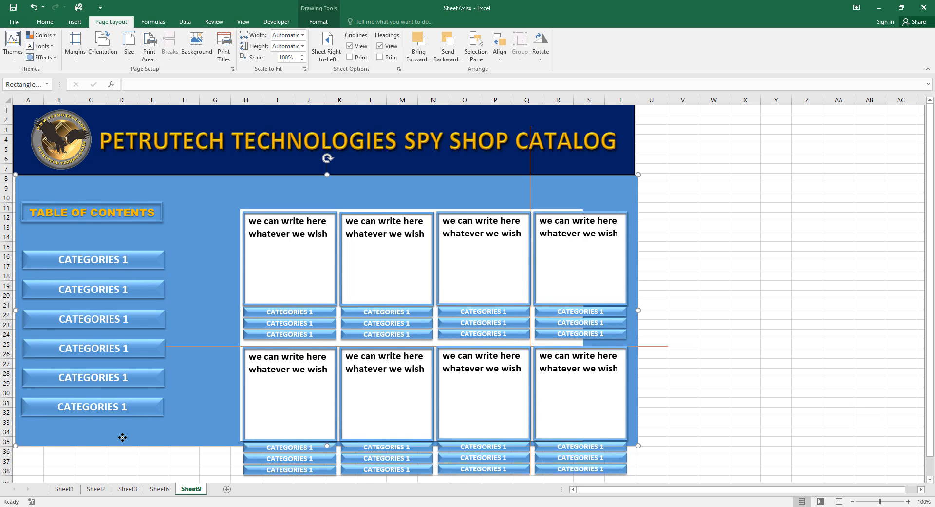
key(Left)
key(Left)
key(Left)
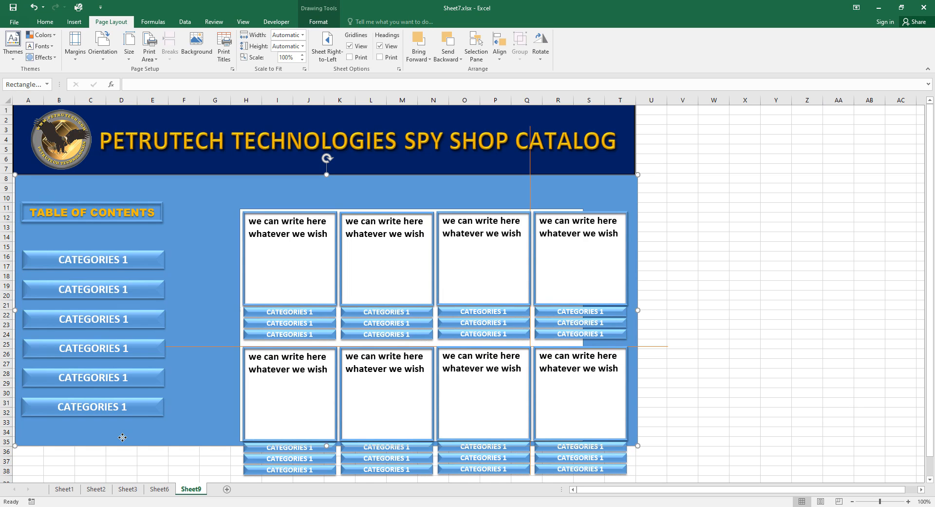
key(Left)
key(Left)
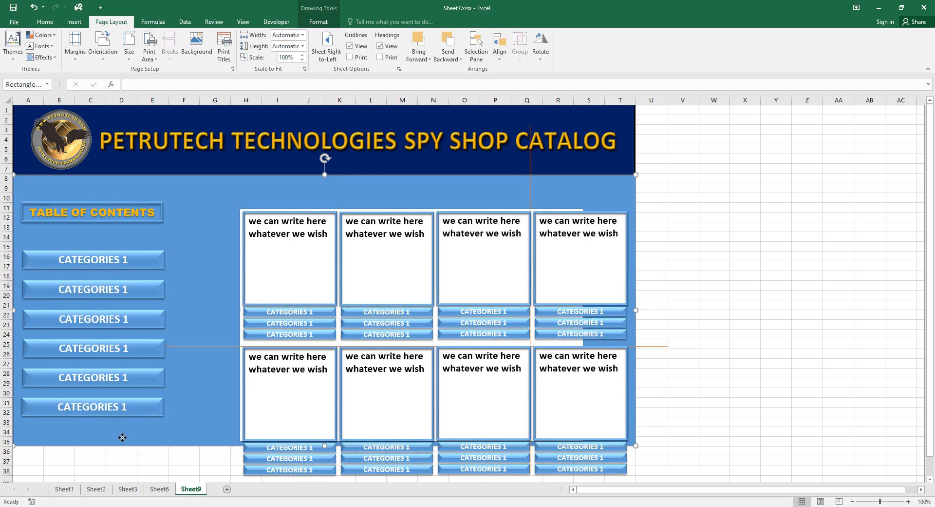
key(Left)
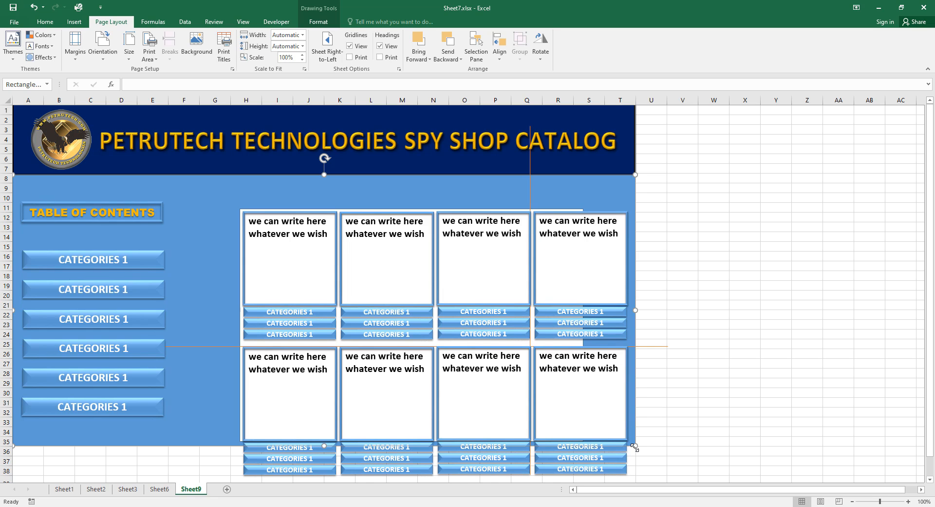
mouse_move(635, 447)
mouse_down()
mouse_move(639, 481)
mouse_move(638, 436)
mouse_up()
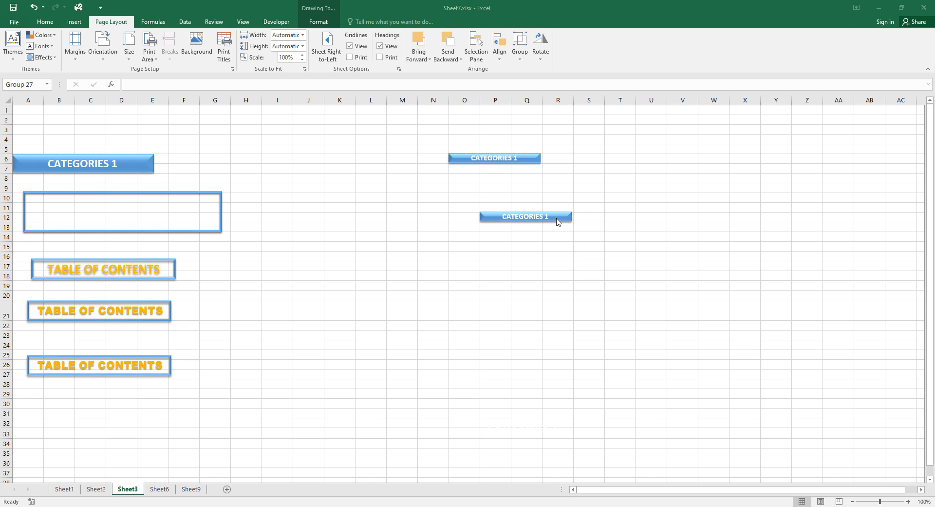
Change the lower small button's label from CATEGORIES 1 to NEXT.
click(554, 215)
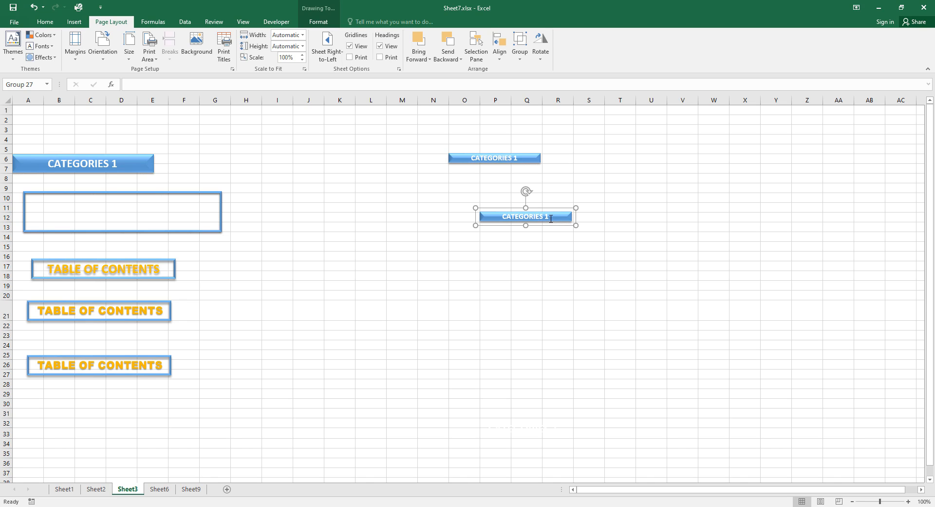
triple_click(551, 218)
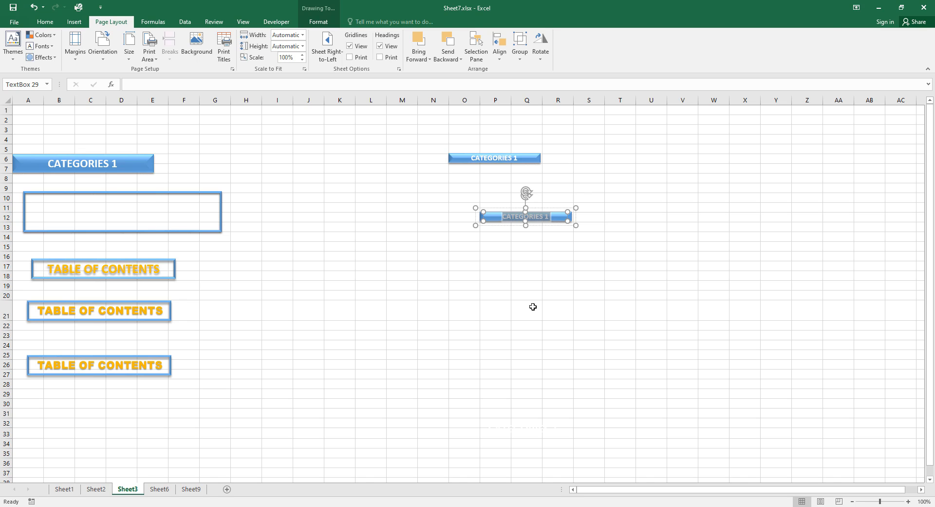
text(NE)
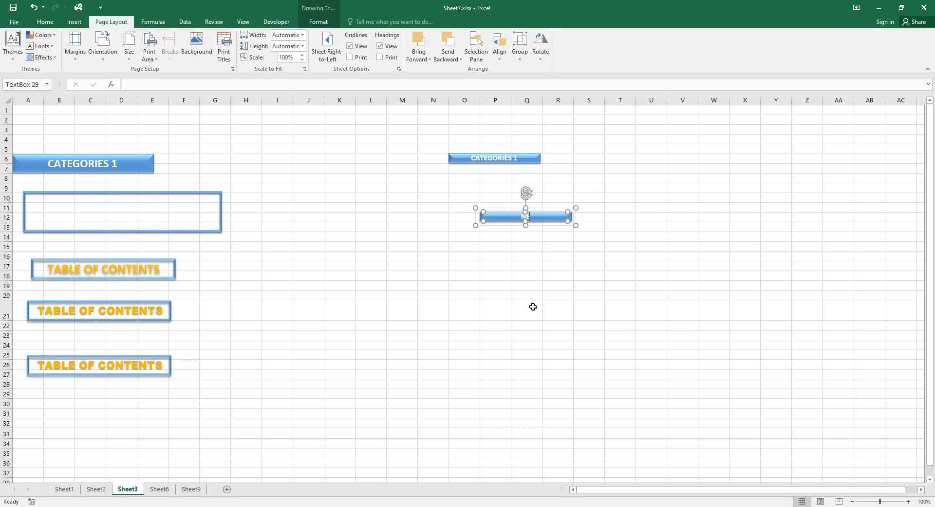
text(XT)
click(533, 306)
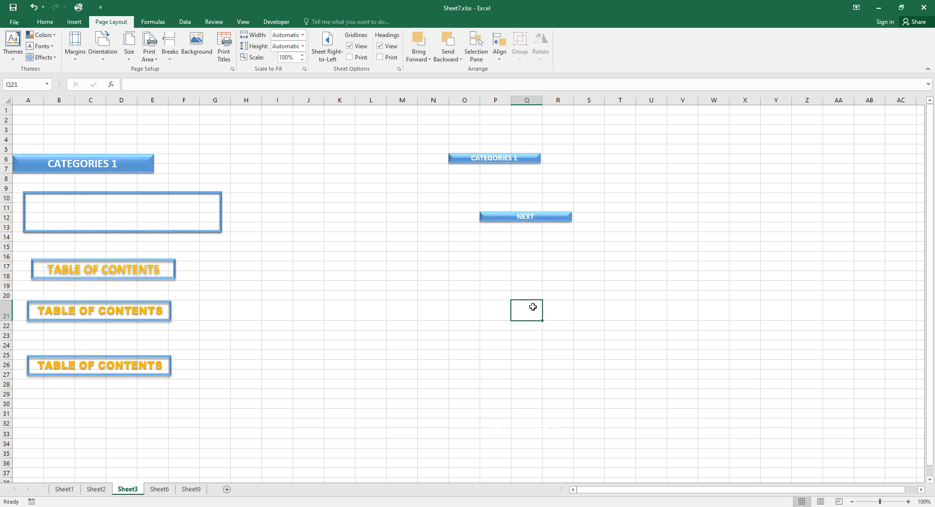
Set the NEXT button group's width from 50 mm to 25 mm.
click(570, 218)
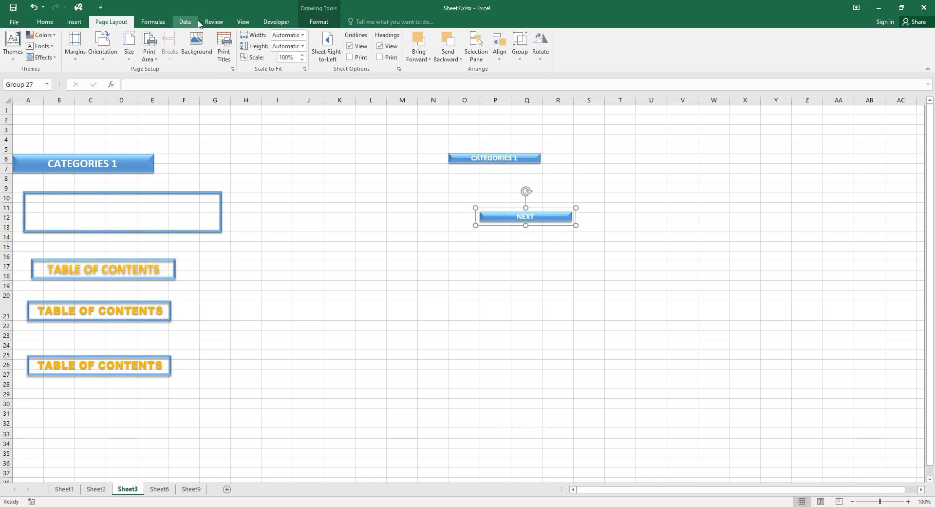
click(319, 22)
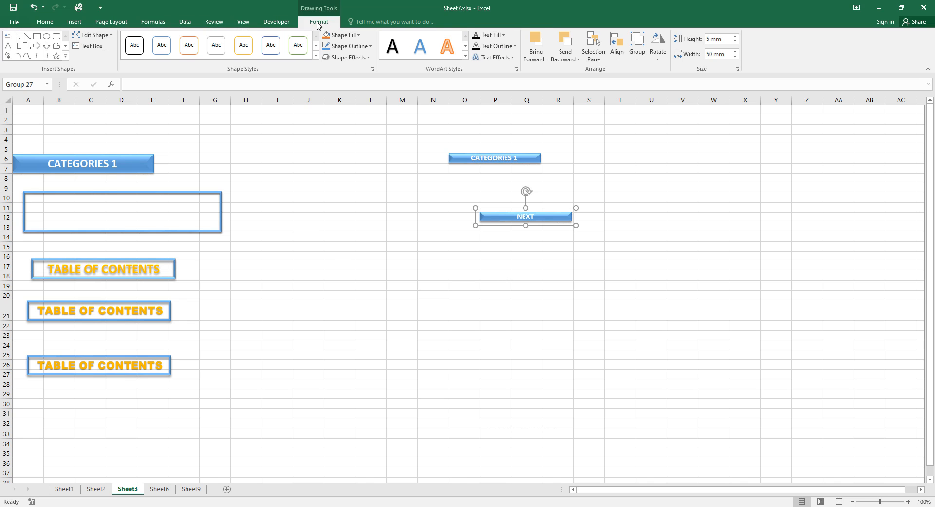
click(708, 54)
text(25 mm)
click(687, 140)
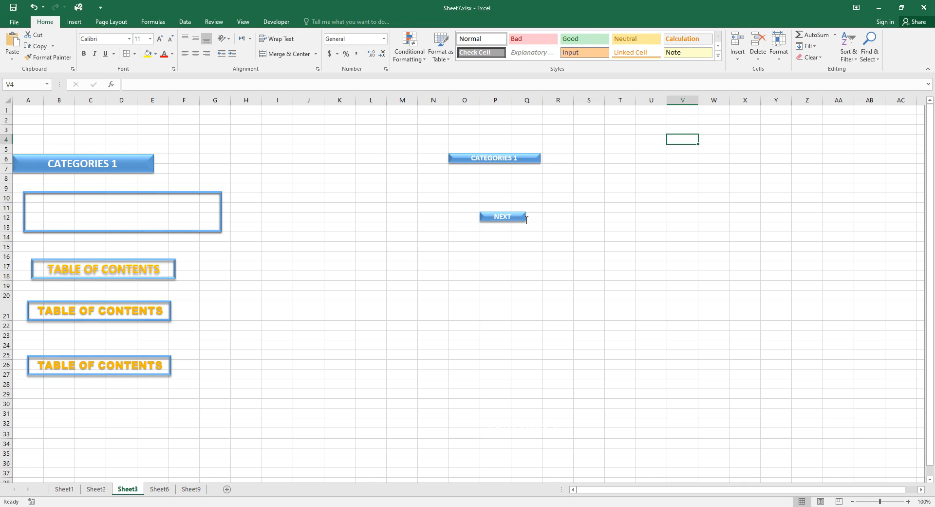
click(520, 235)
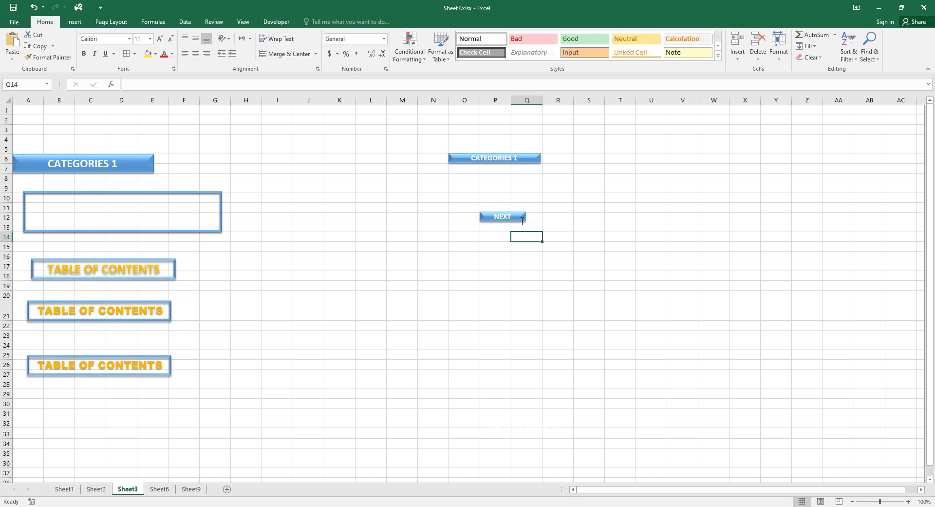
click(522, 220)
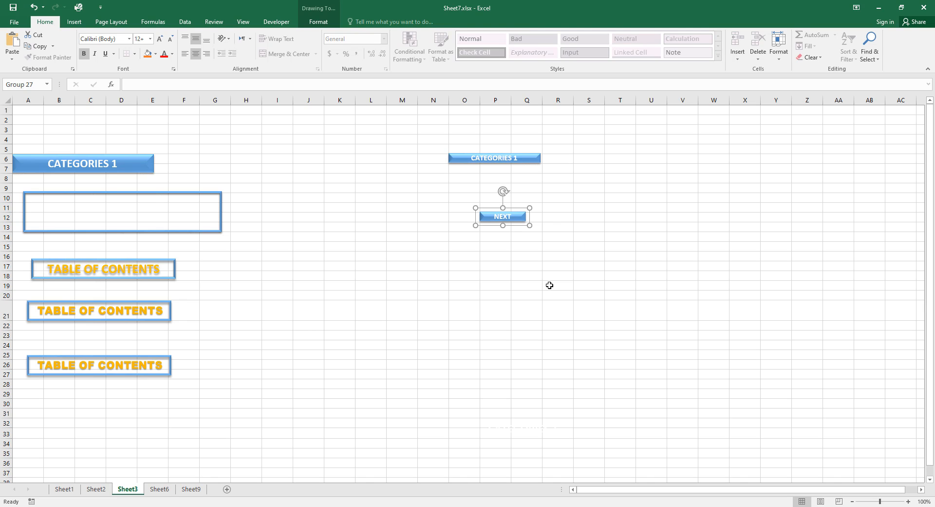
Paste the NEXT button onto Sheet9 and move it above the card grid near row 9.
click(195, 491)
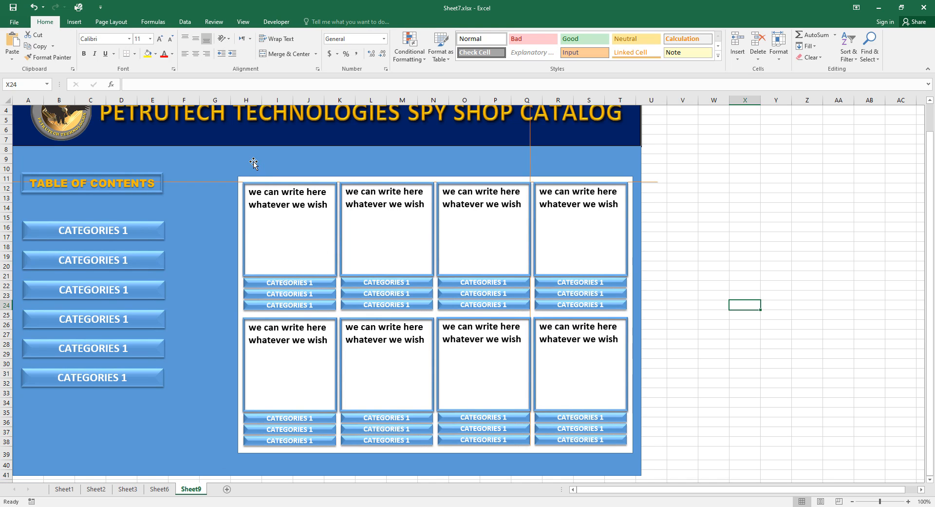
key(ctrl+v)
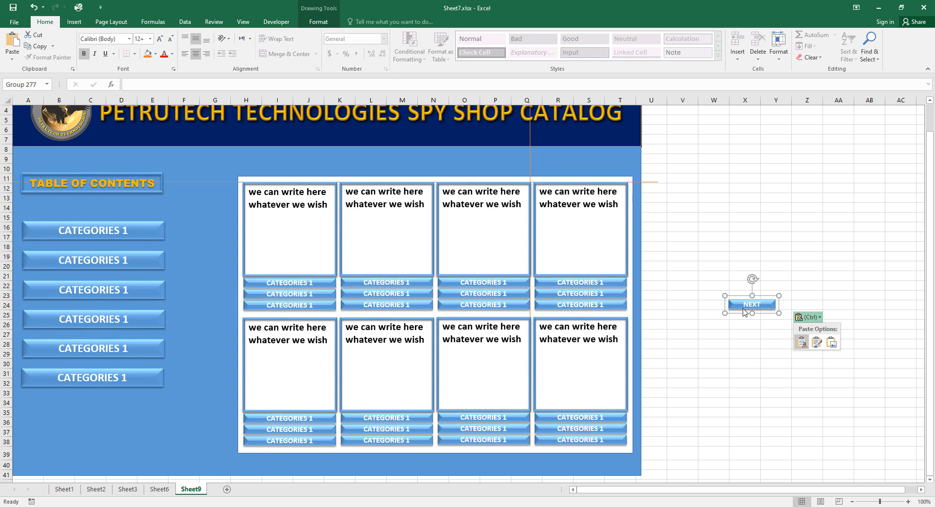
click(743, 307)
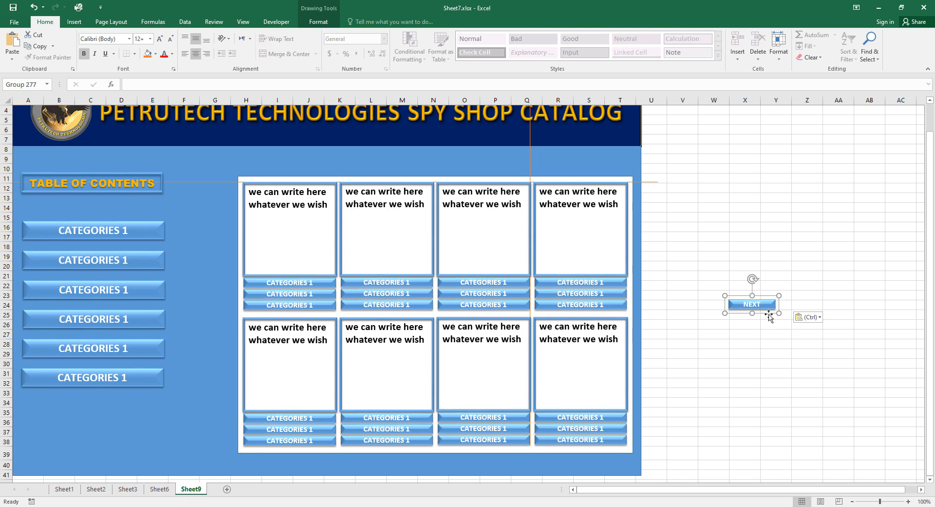
drag(769, 316, 348, 172)
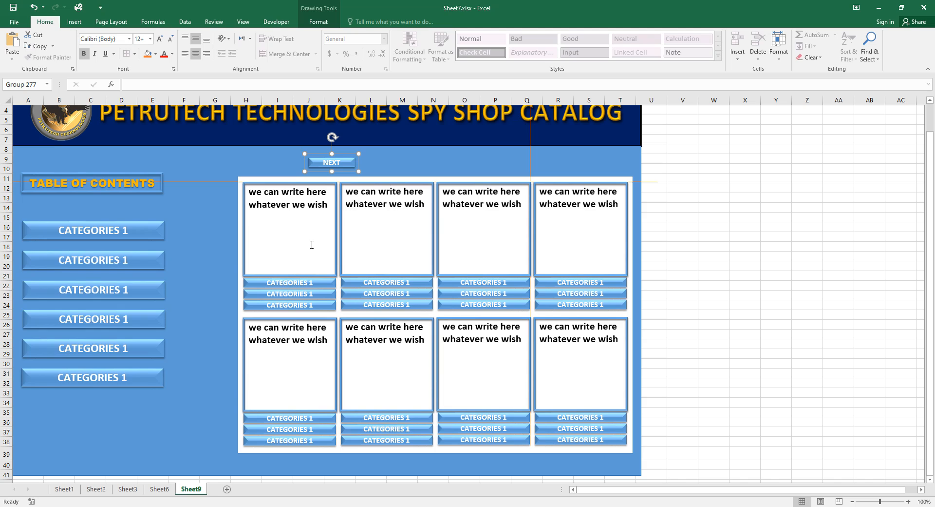
click(773, 383)
key(ctrl+z)
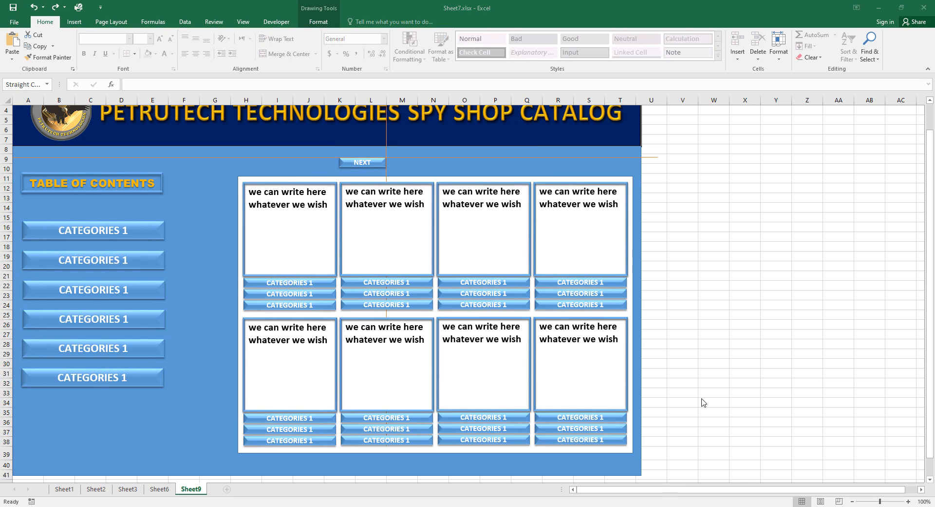
Line the NEXT button up with the card grid's left edge using the vertical guide.
click(387, 148)
drag(386, 147, 238, 175)
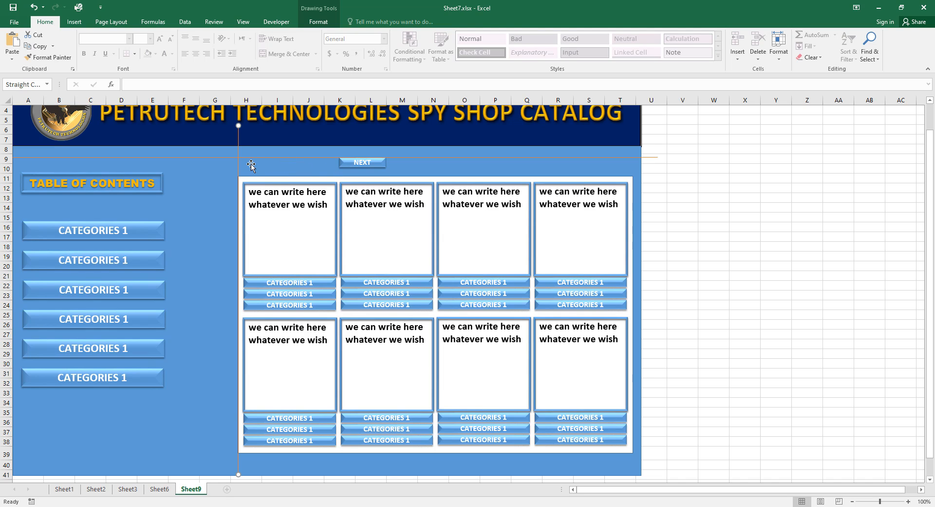
click(385, 162)
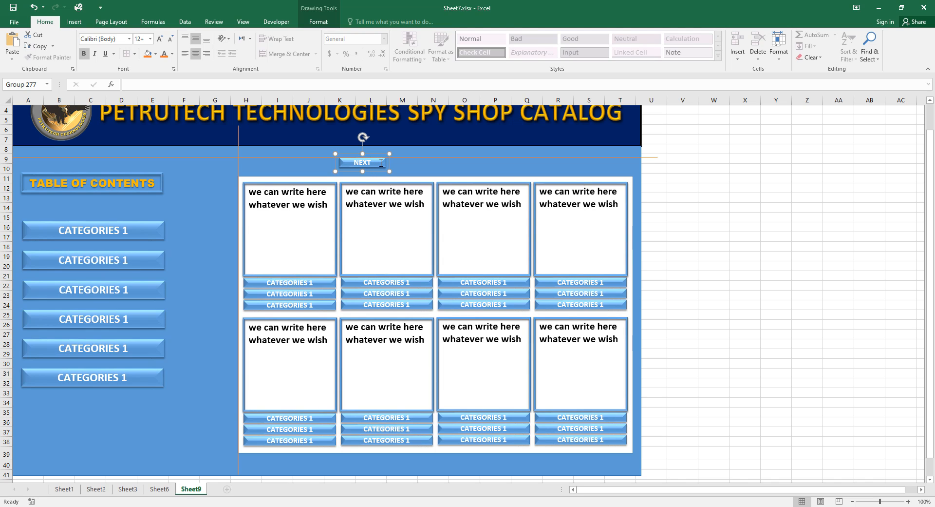
drag(389, 164, 290, 161)
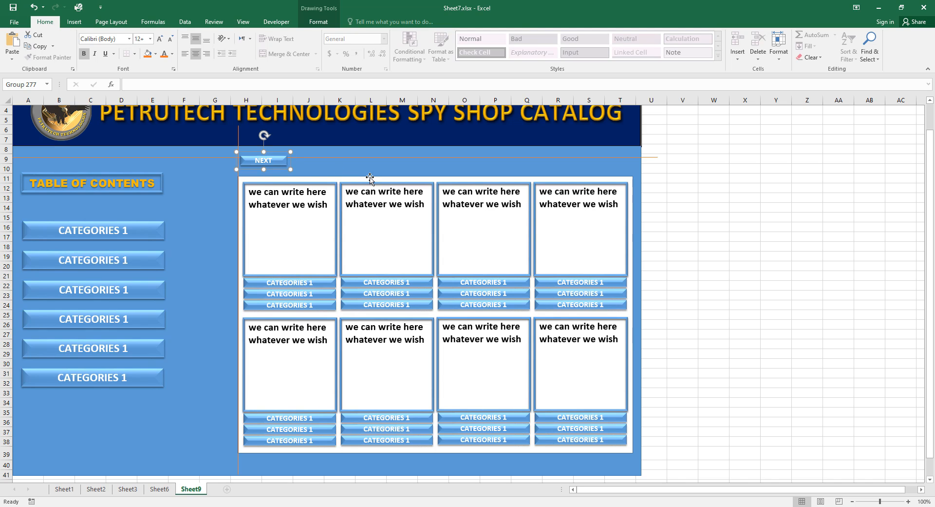
Fine-tune the first NEXT button's position one pixel up and left.
key(Down)
key(Down)
key(Down)
key(Down)
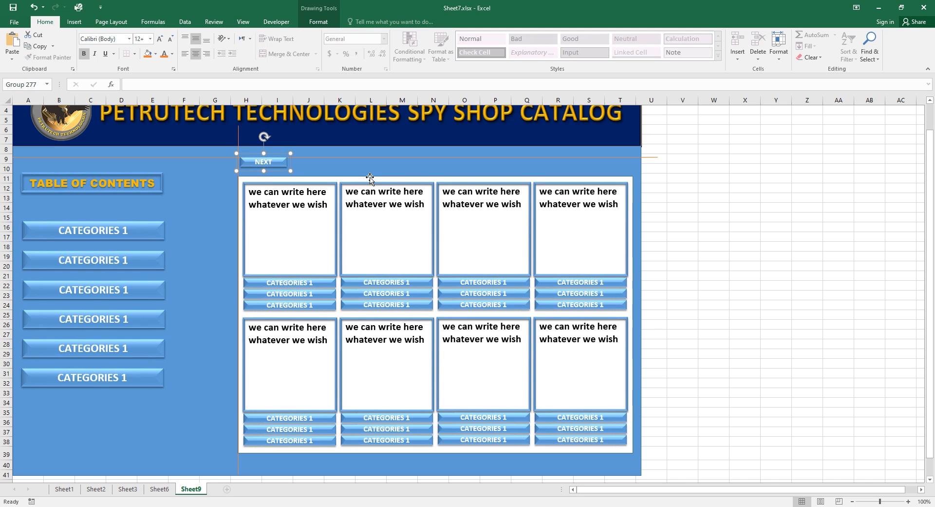
key(Up)
key(Left)
Paste a second NEXT button and align it beside the first on row 9.
right_click(321, 167)
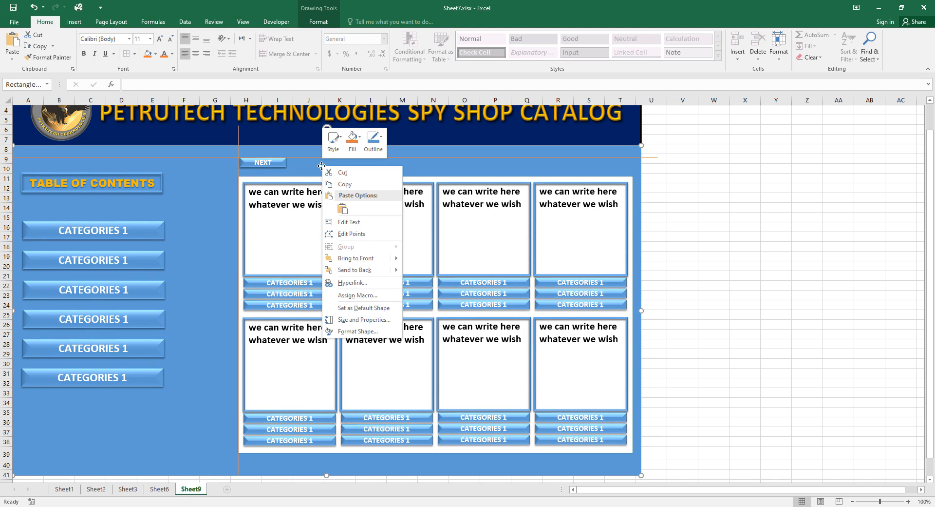
click(344, 209)
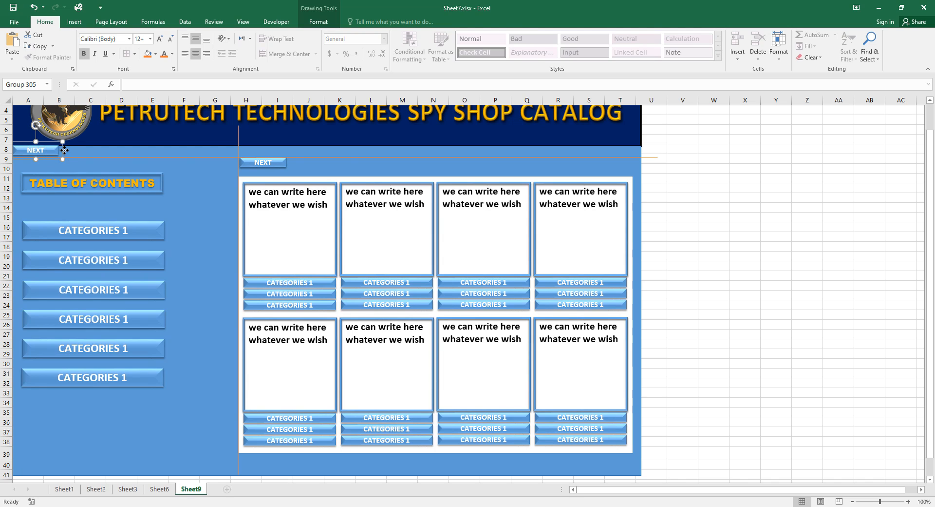
drag(65, 153, 337, 165)
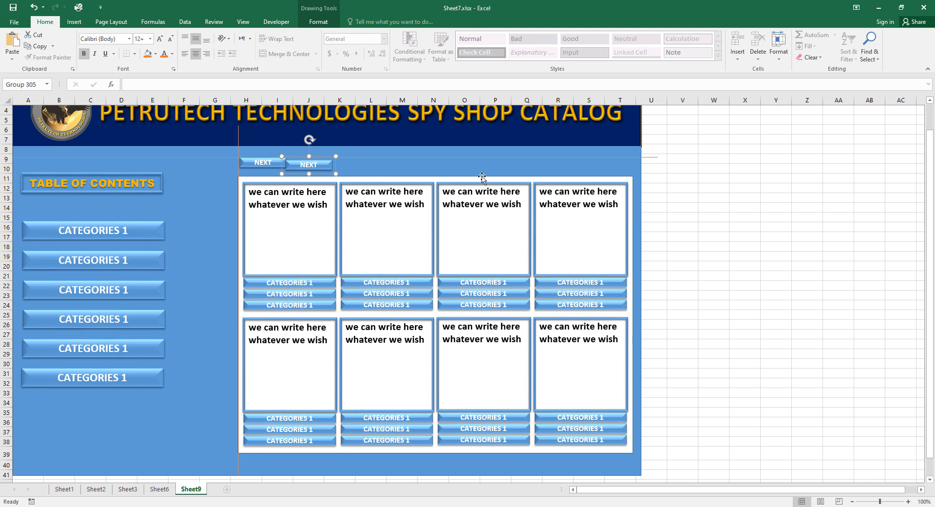
key(Up)
key(Up)
key(Up)
key(Up)
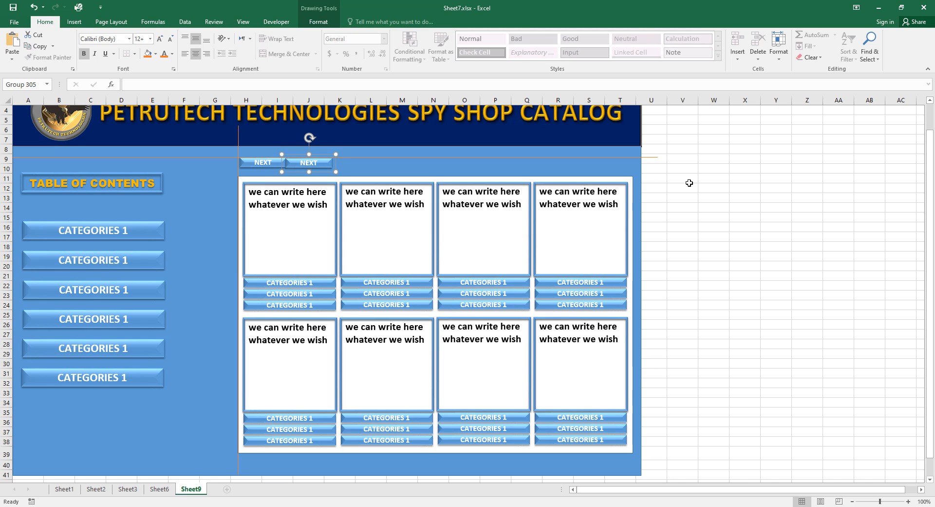
key(Up)
key(Right)
key(Right)
key(Right)
key(Right)
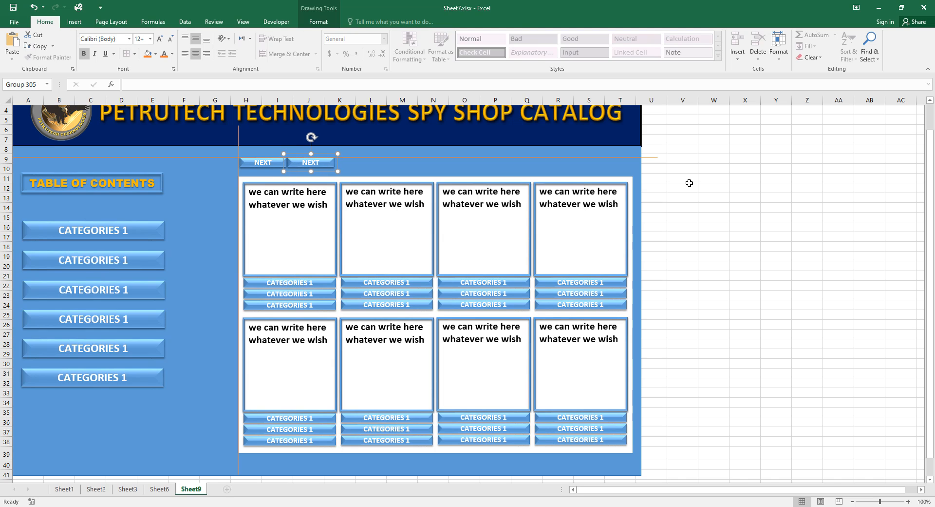
key(Left)
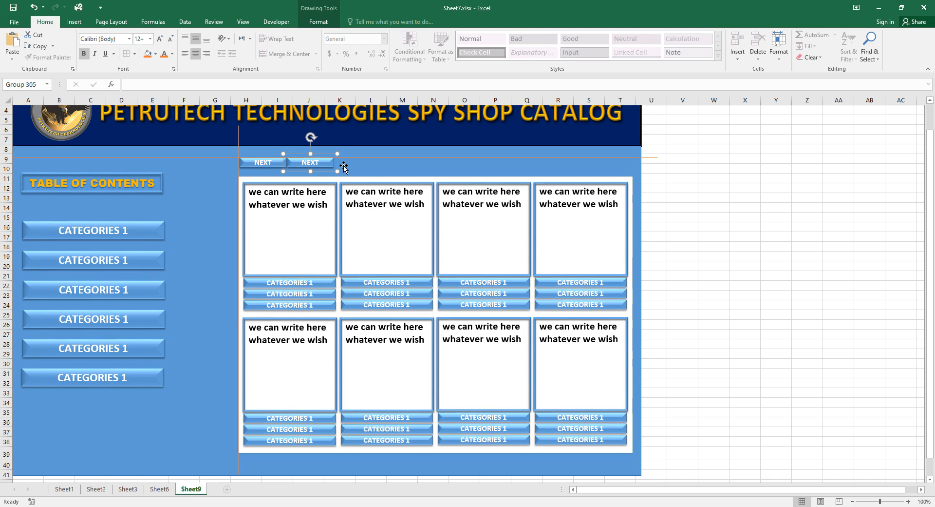
Duplicate the NEXT button and space the third copy evenly beside the other two.
key(ctrl+d)
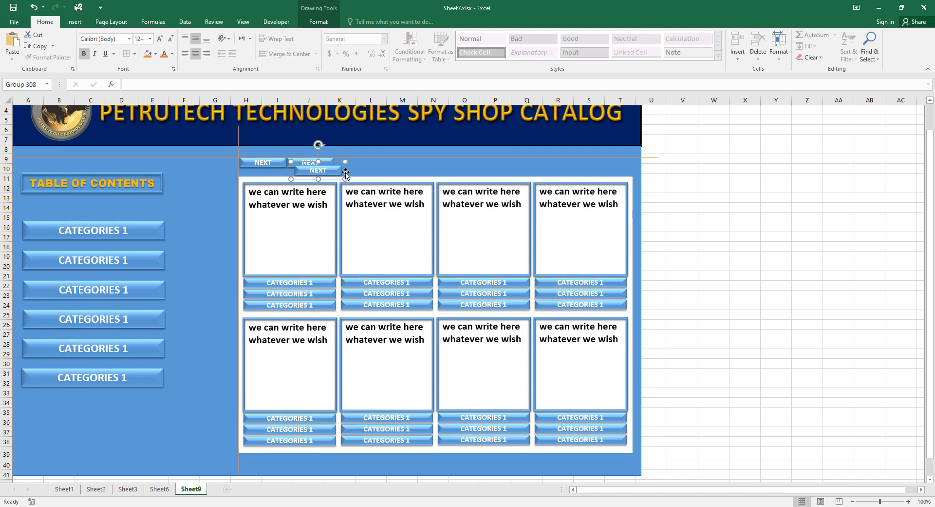
drag(345, 172, 386, 164)
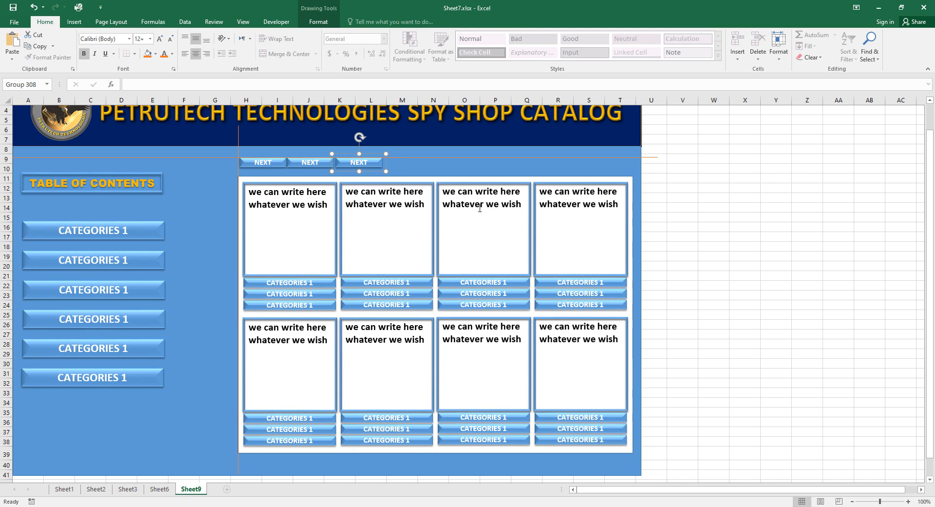
key(Up)
key(Left)
key(Left)
key(Left)
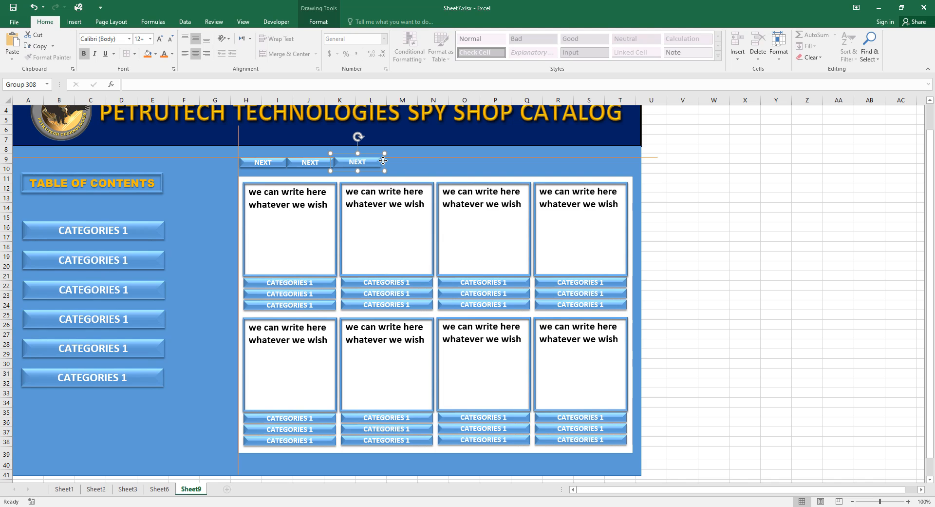
key(Right)
key(Right)
key(Right)
key(Right)
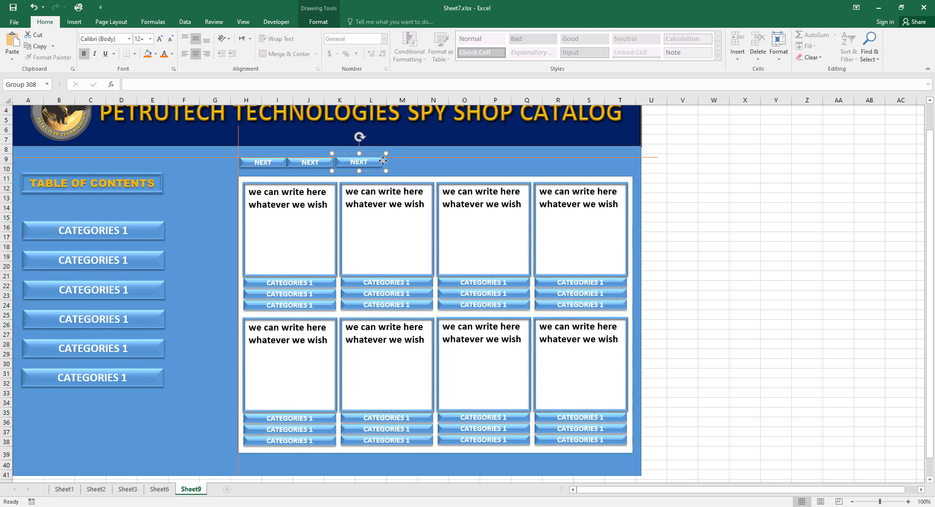
key(Right)
key(Right)
key(Right)
key(Right)
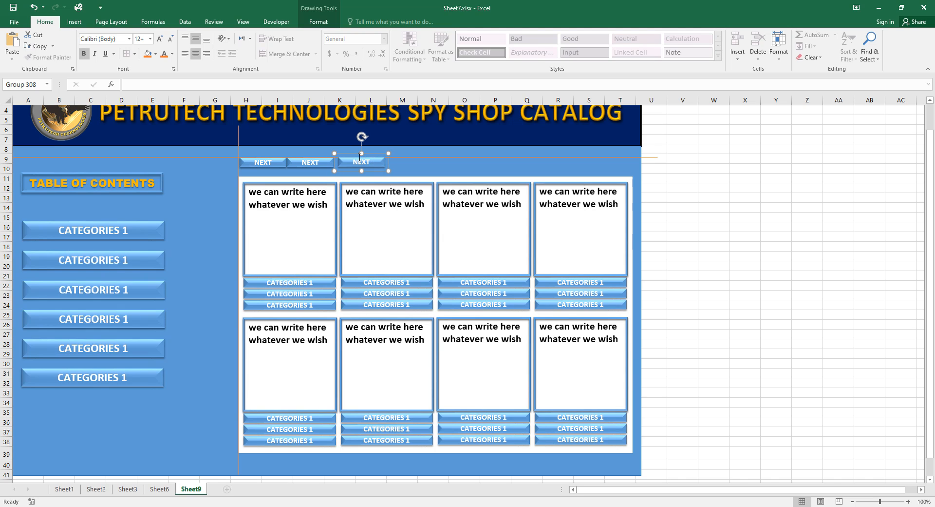
Paste a fourth NEXT button at the product frame's top-right corner.
key(ctrl+v)
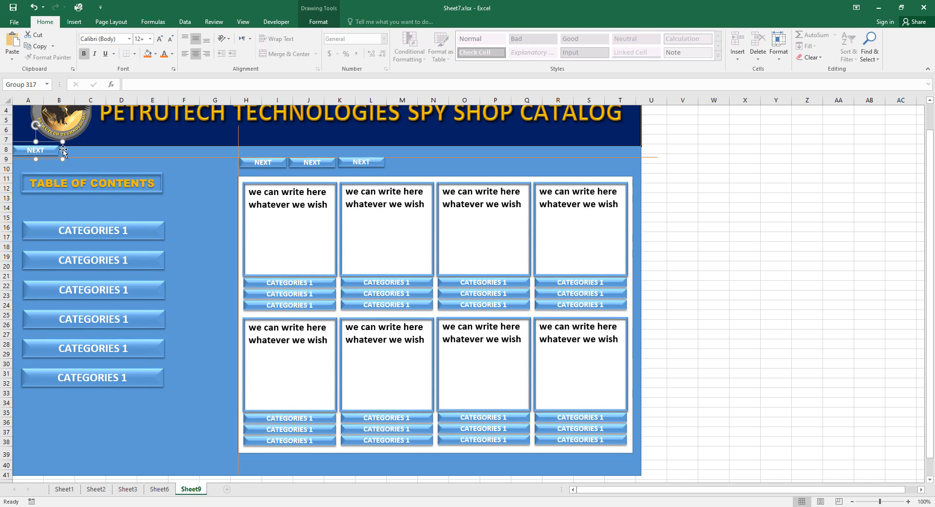
drag(64, 152, 633, 160)
key(Down)
key(Down)
key(Down)
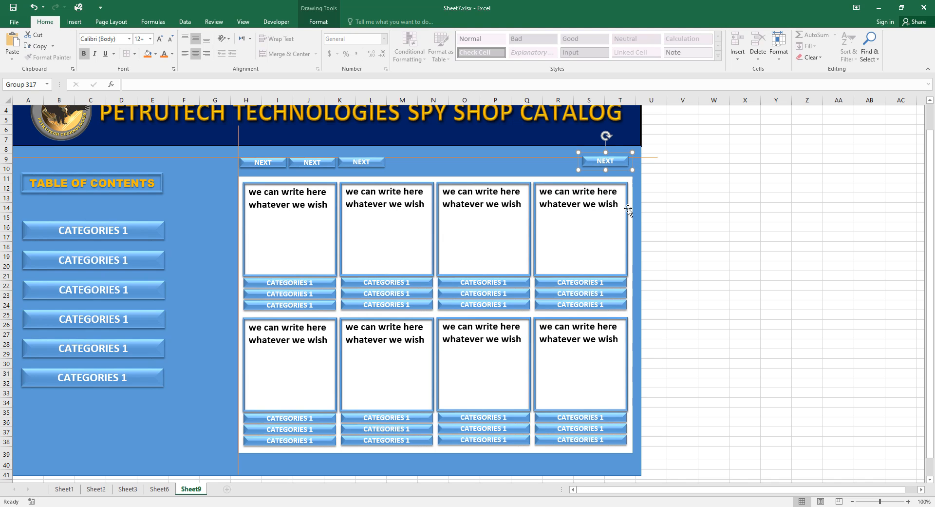
key(Down)
key(Down)
key(Up)
key(Up)
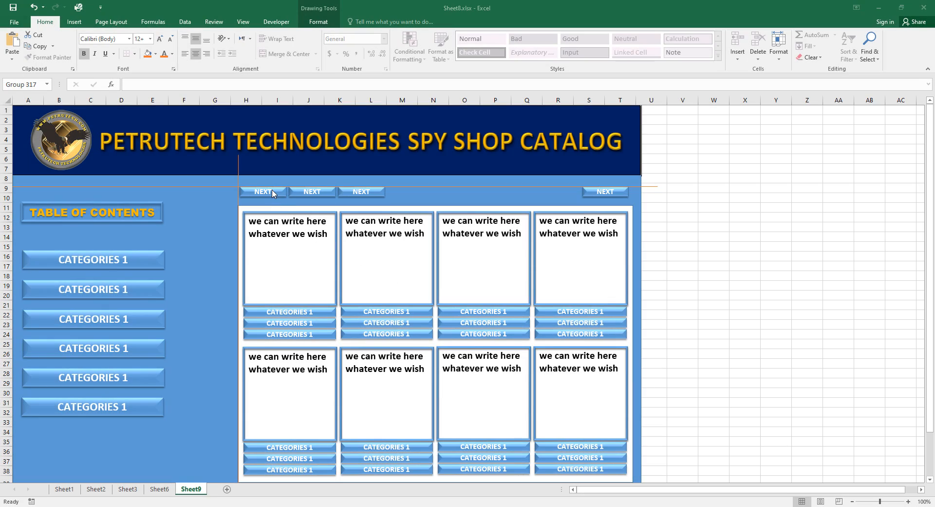
Relabel the first two NEXT buttons as HOME and BACK.
click(273, 190)
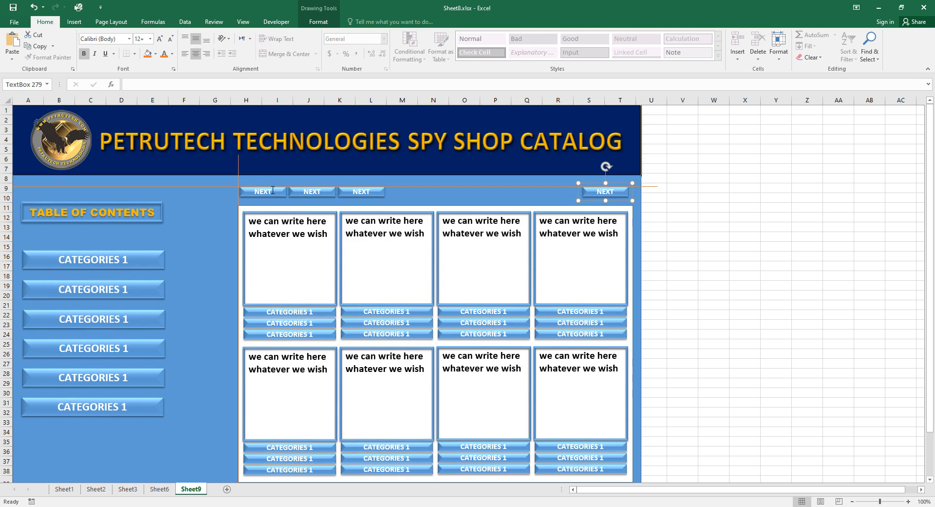
drag(273, 190, 256, 191)
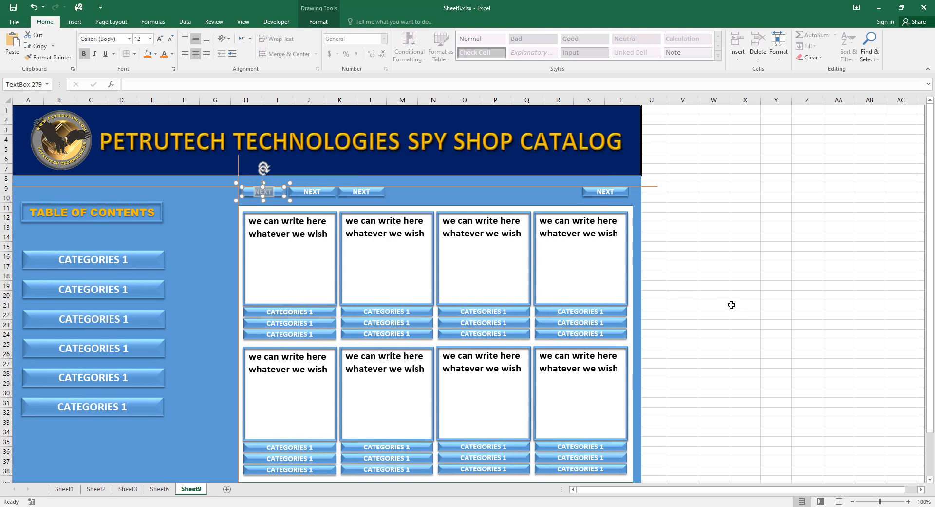
text(HOME)
click(321, 192)
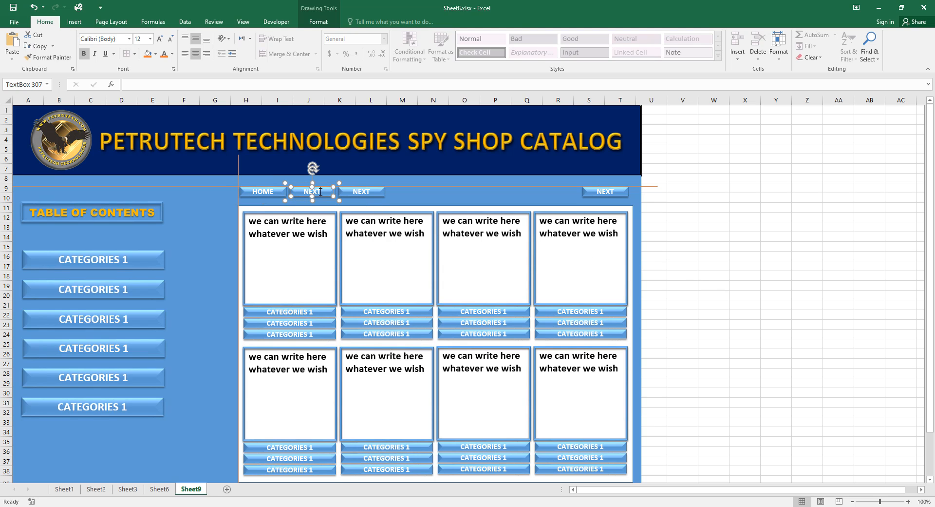
double_click(312, 194)
key(BackSpace)
text(BACK)
Rename the right-hand button to WEBSITE and colour its text orange.
double_click(606, 192)
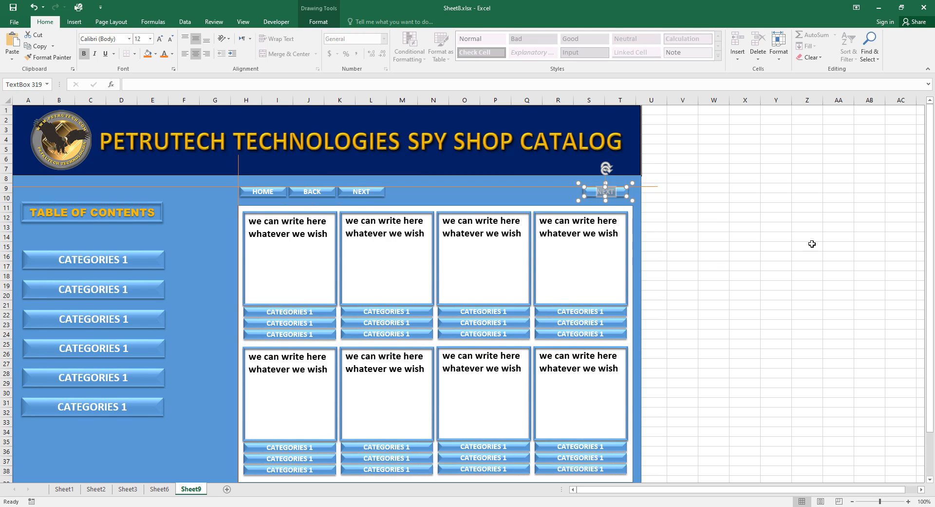
text(WEBSITE)
click(739, 296)
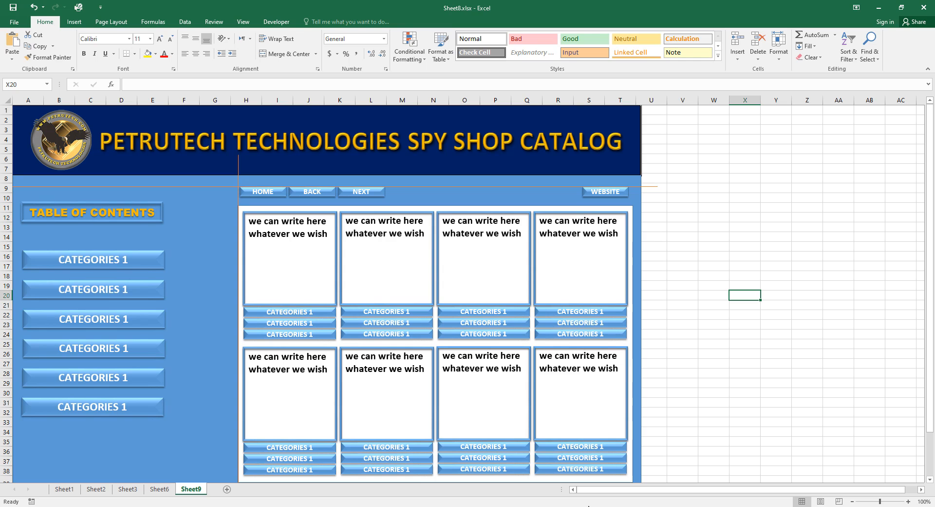
click(588, 506)
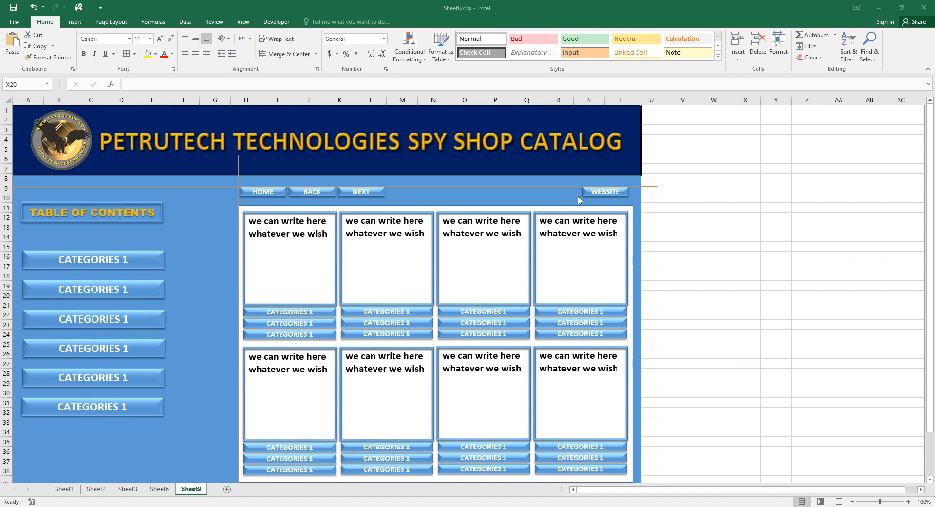
click(592, 189)
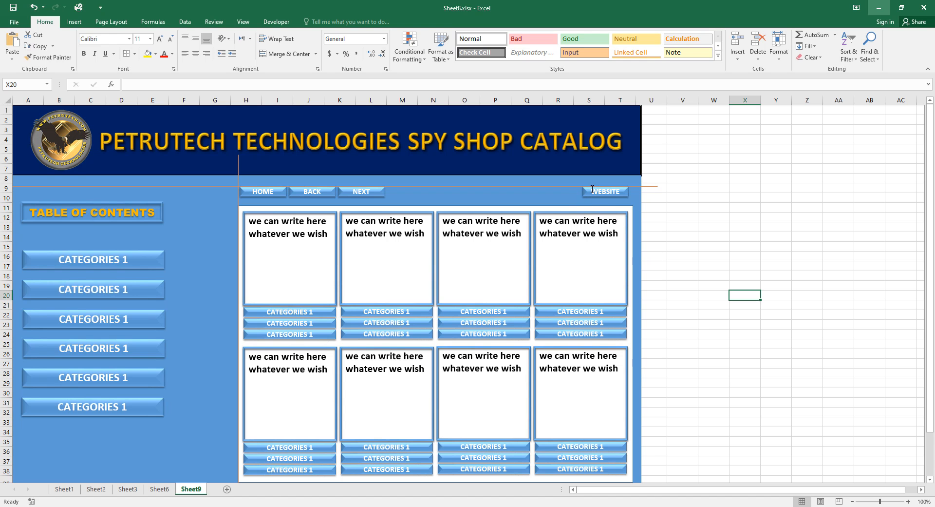
drag(592, 190, 623, 191)
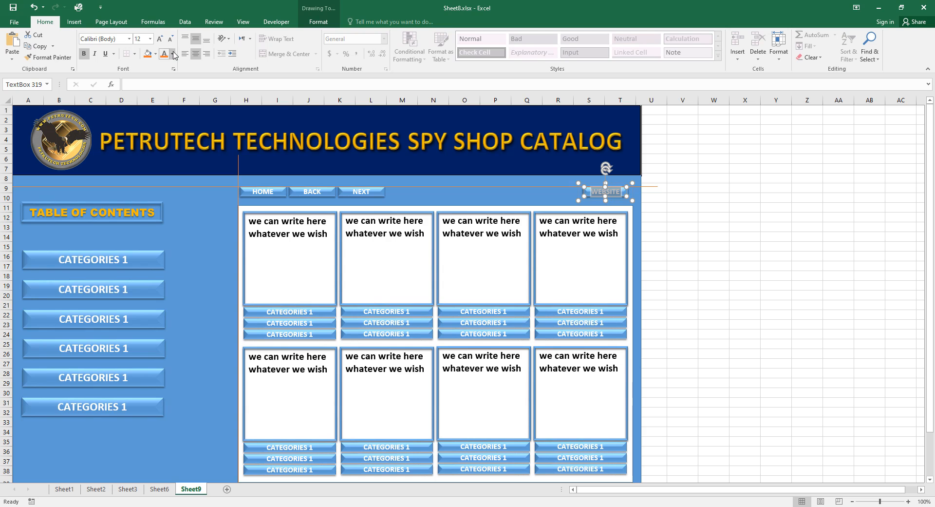
click(173, 52)
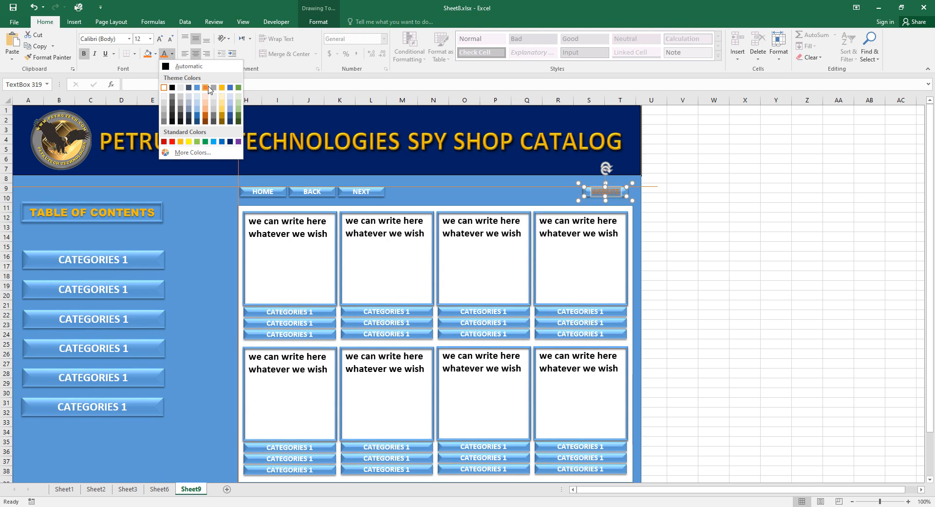
click(208, 88)
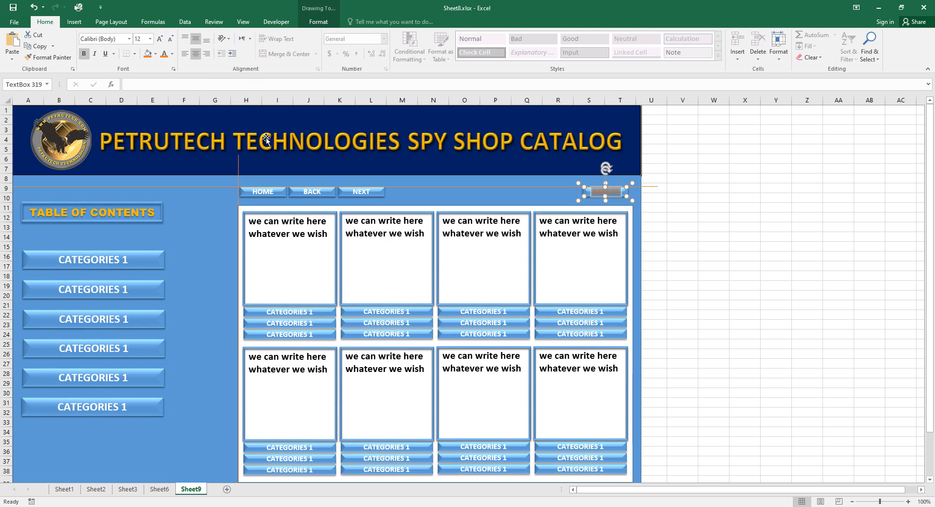
click(720, 252)
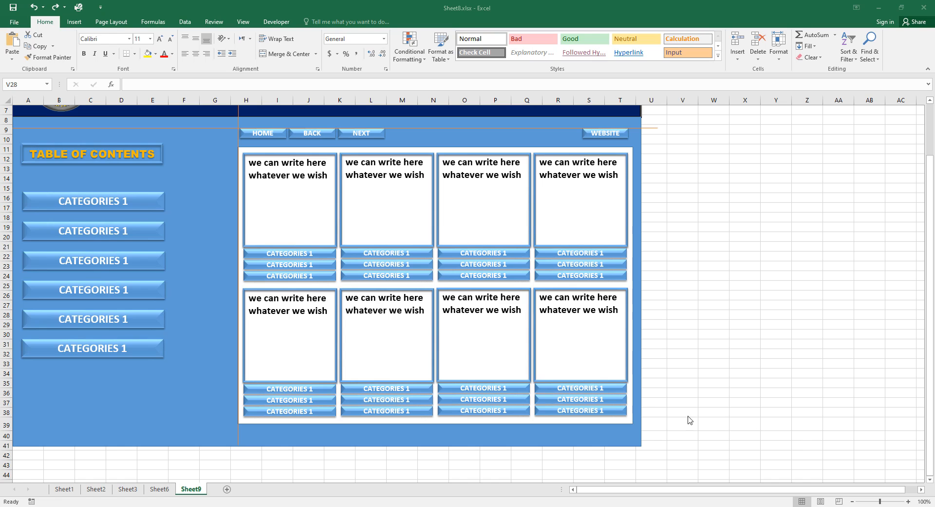
Relabel the first card's bottom button VIEW and give the text an inside top shadow.
click(316, 277)
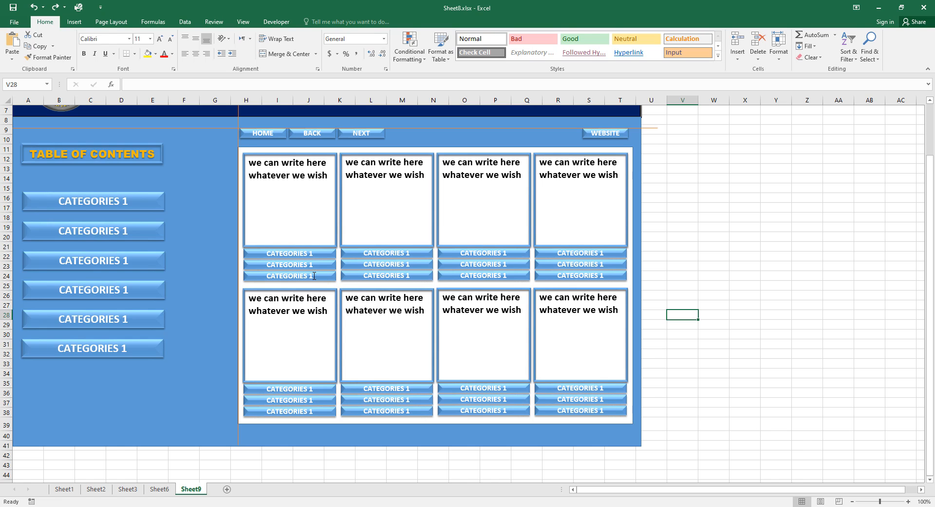
drag(313, 276, 294, 275)
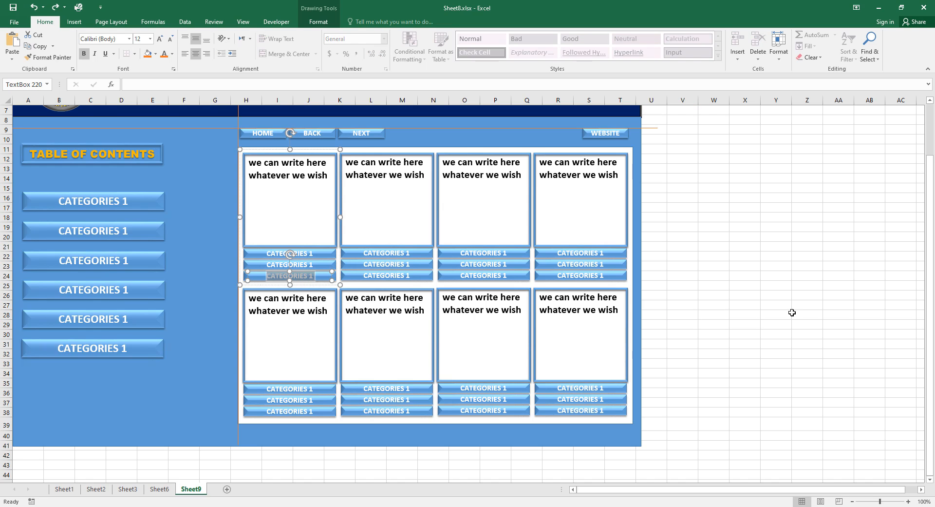
text(V)
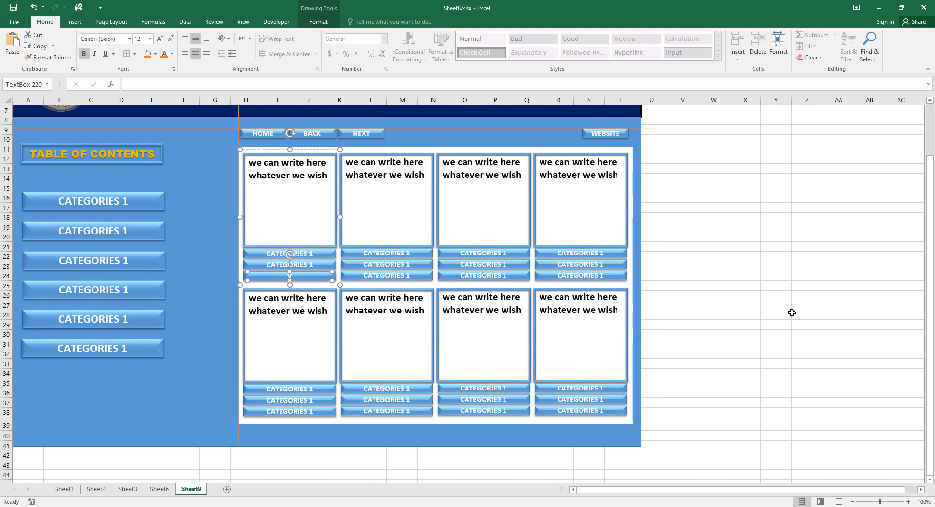
text(IEW)
double_click(297, 276)
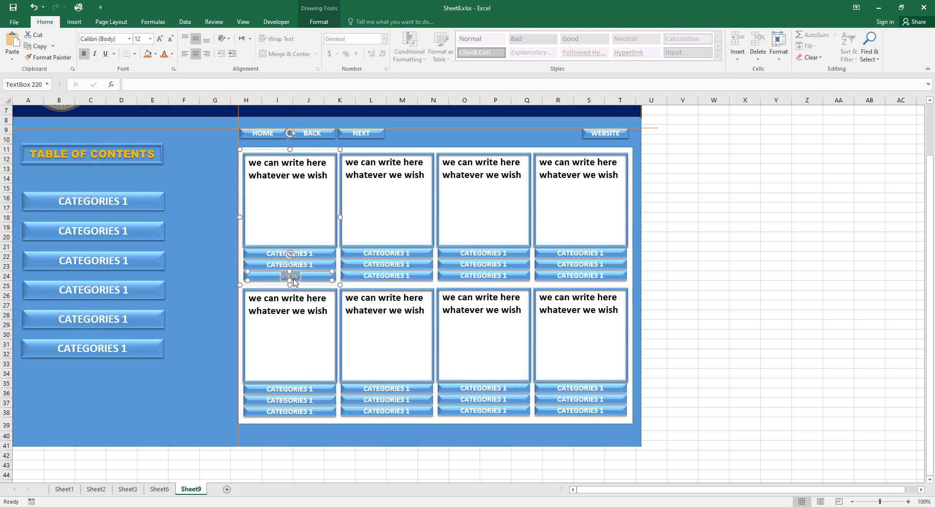
right_click(293, 279)
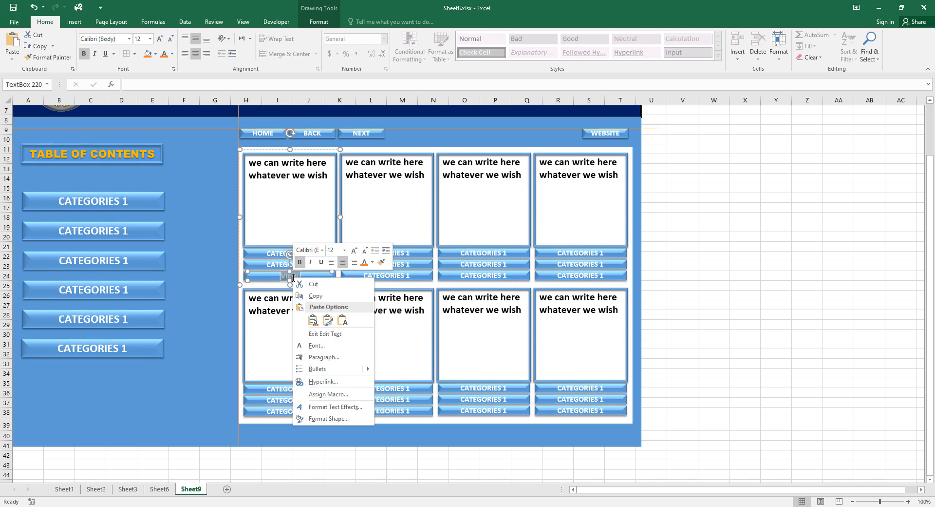
click(330, 407)
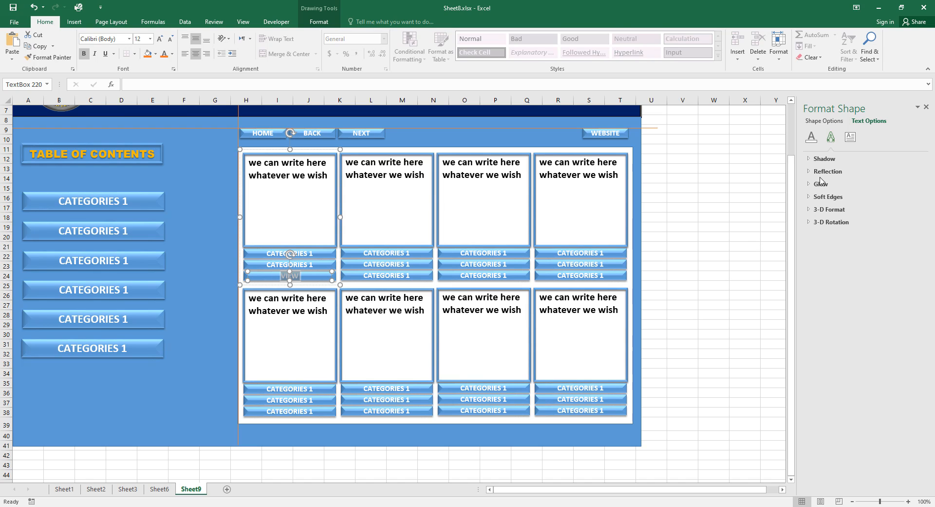
click(811, 159)
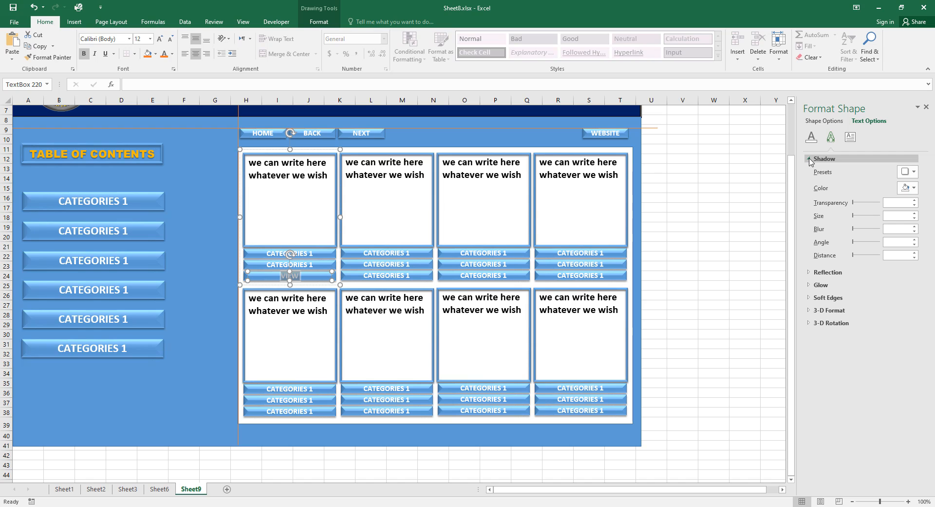
click(912, 171)
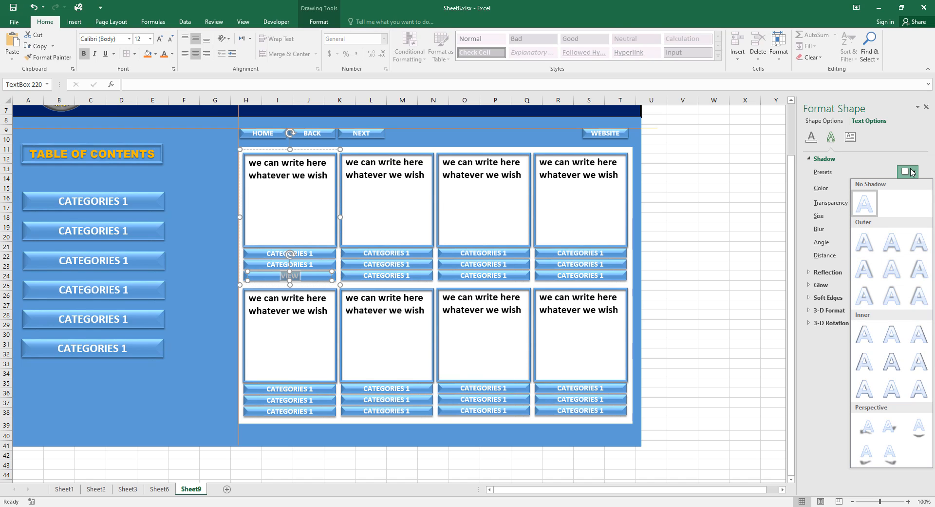
click(895, 338)
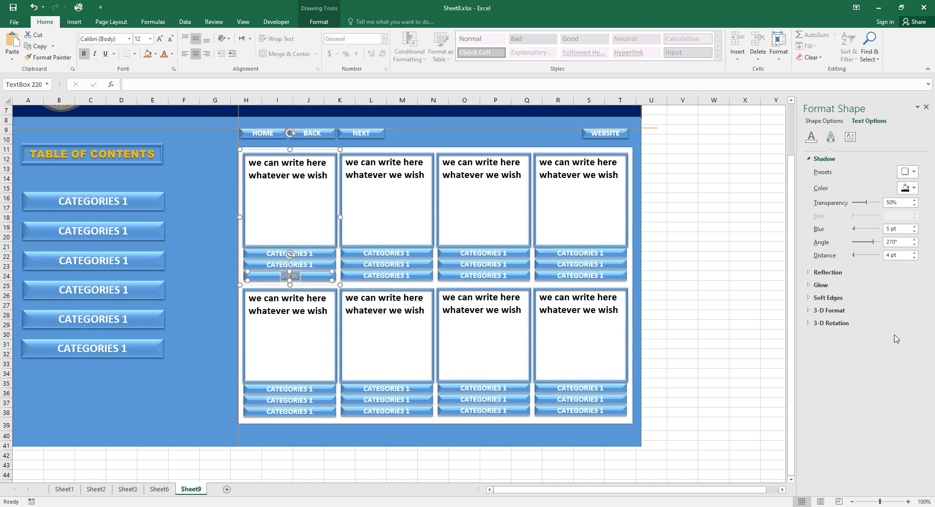
Make the VIEW text orange at font size 14, then select it for copying.
click(164, 55)
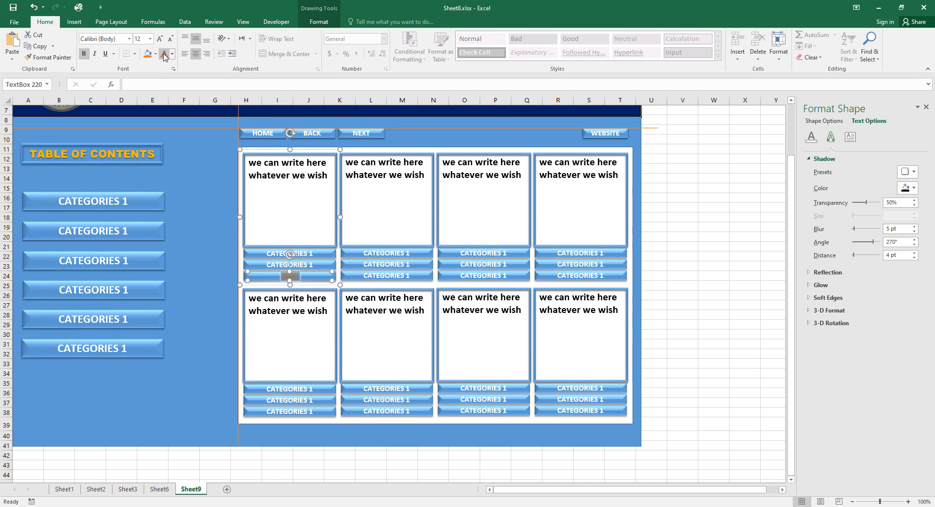
click(675, 272)
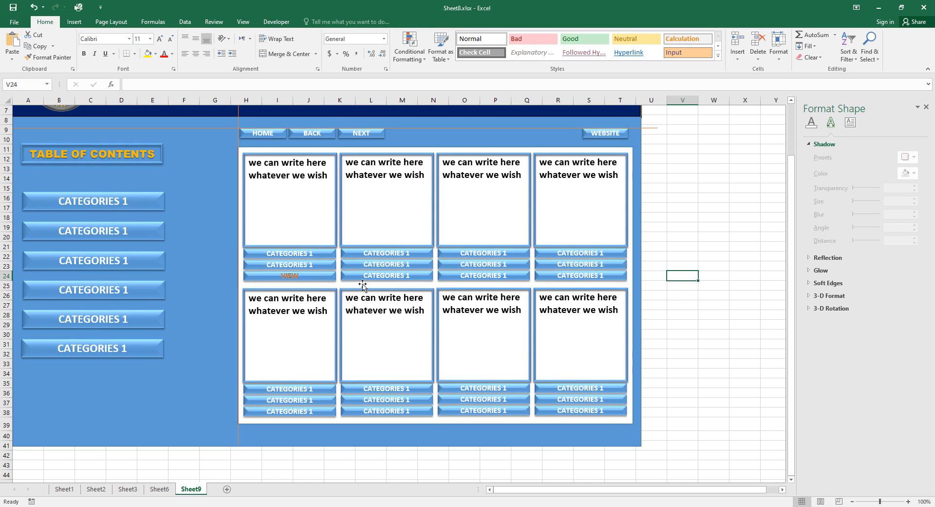
click(298, 277)
double_click(298, 277)
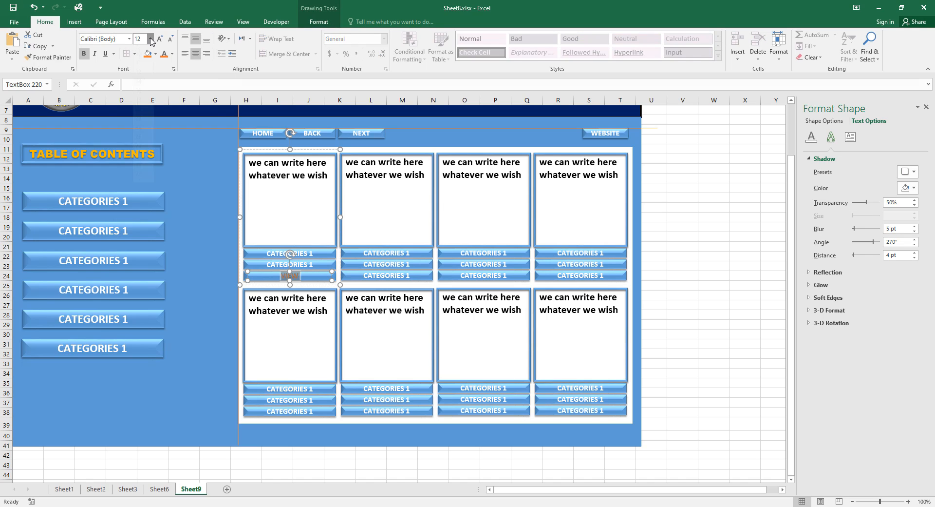
click(151, 39)
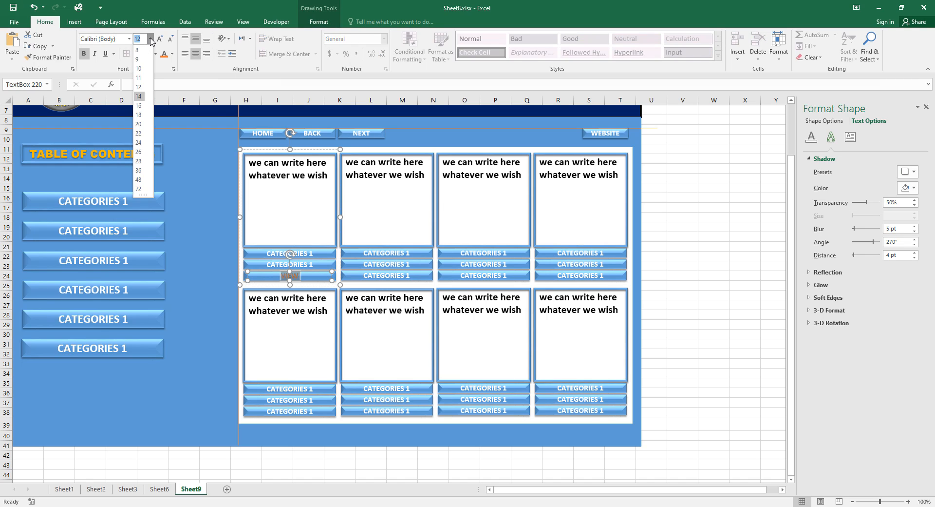
click(140, 107)
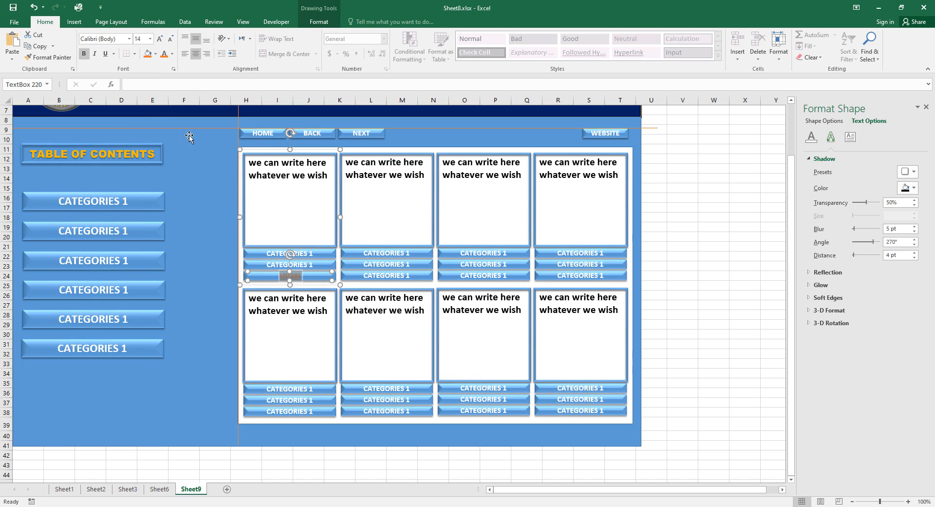
click(668, 276)
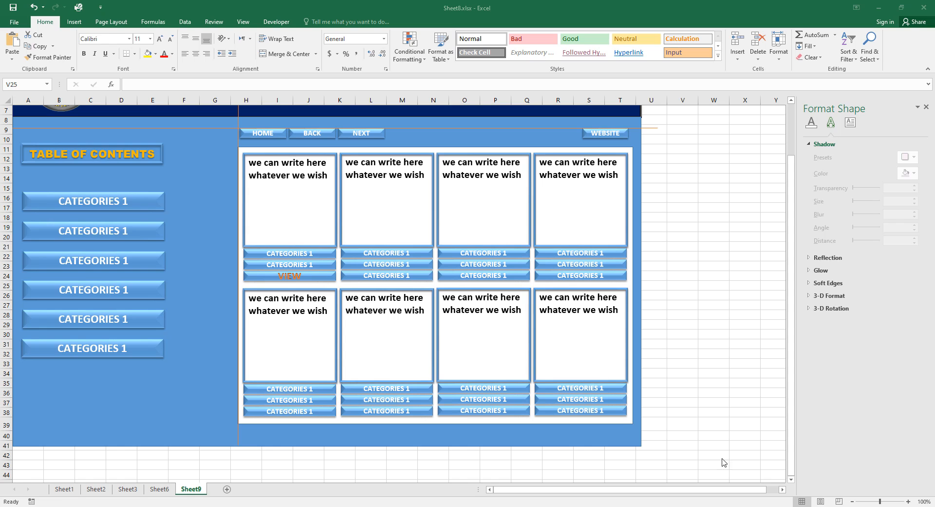
click(293, 275)
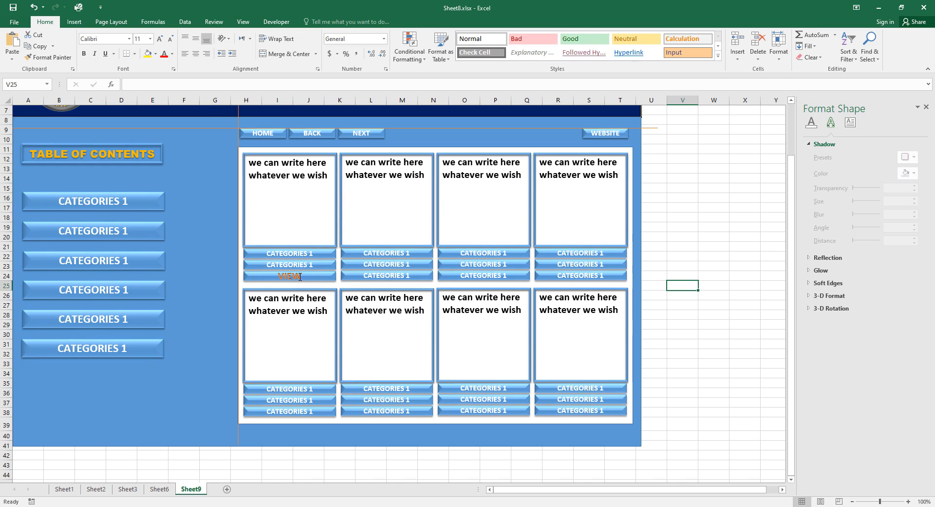
double_click(284, 275)
key(ctrl+c)
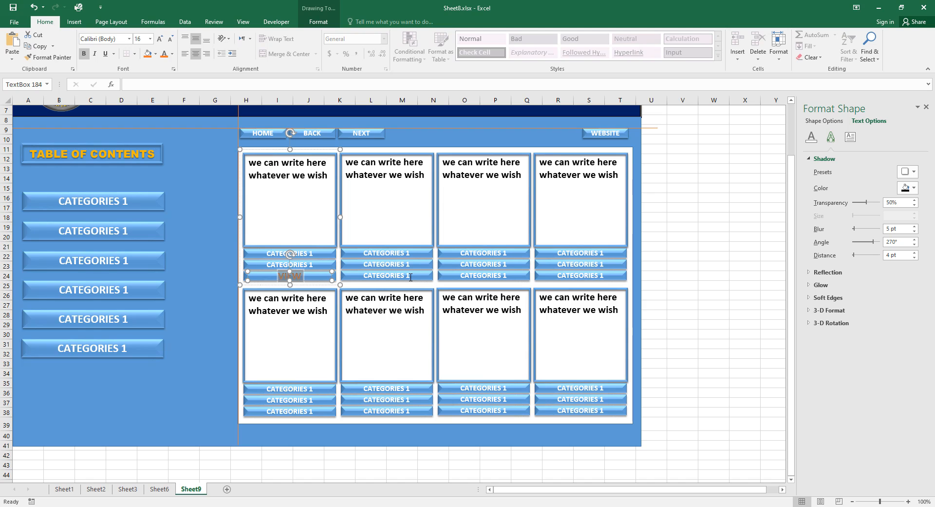
Paste VIEW over the bottom CATEGORIES 1 label on the other three top-row cards.
click(411, 277)
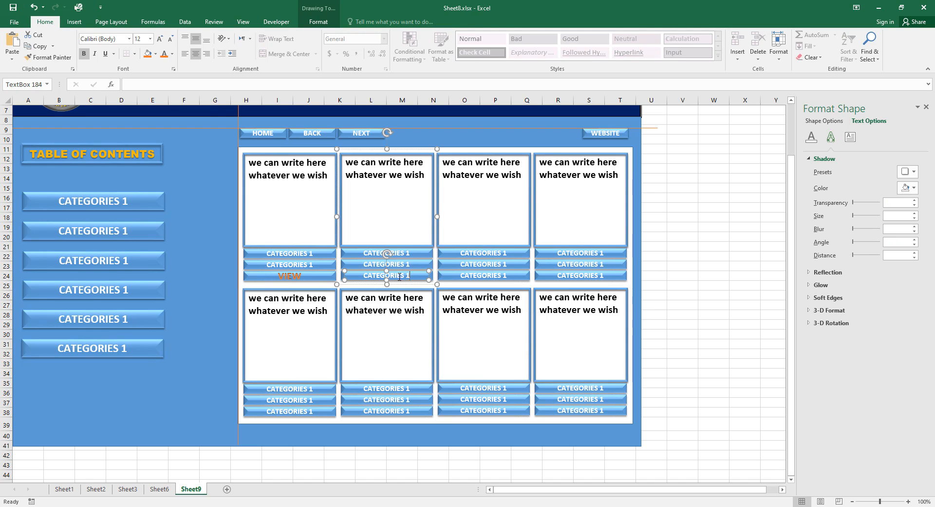
key(ctrl+a)
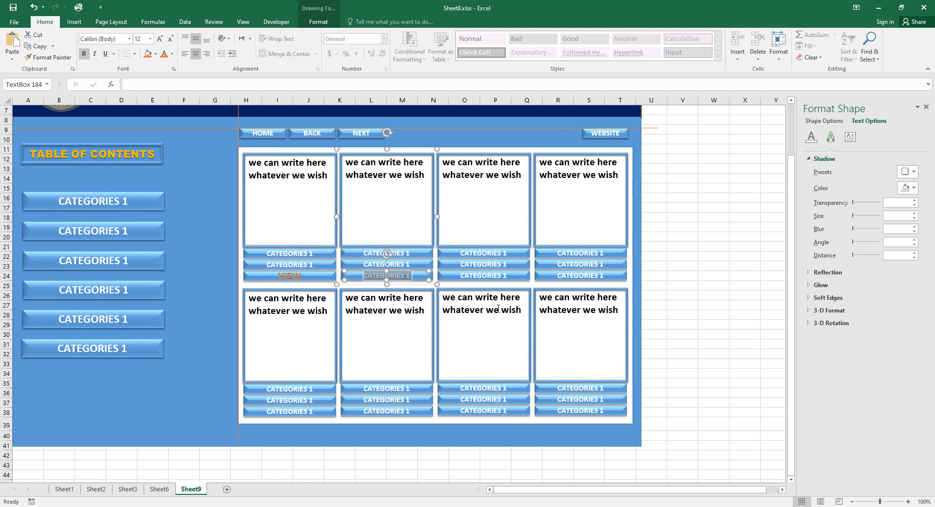
right_click(401, 273)
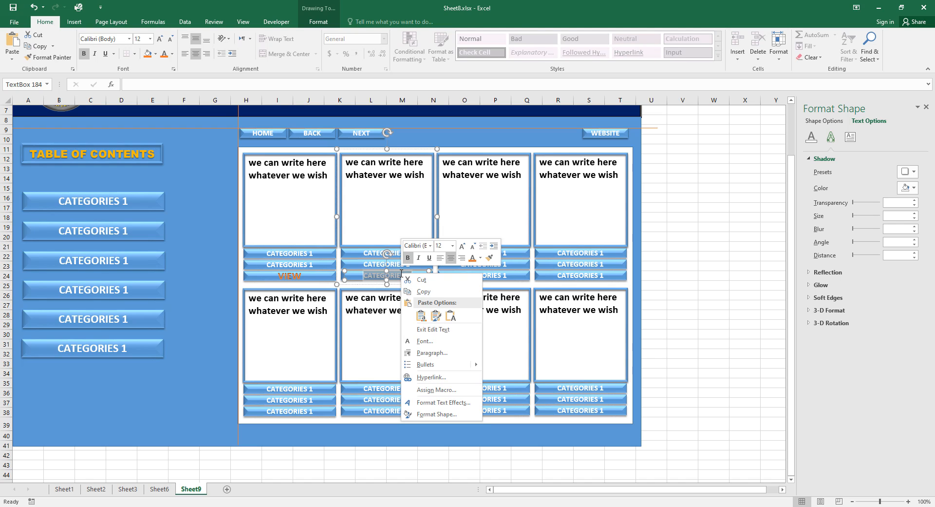
click(436, 316)
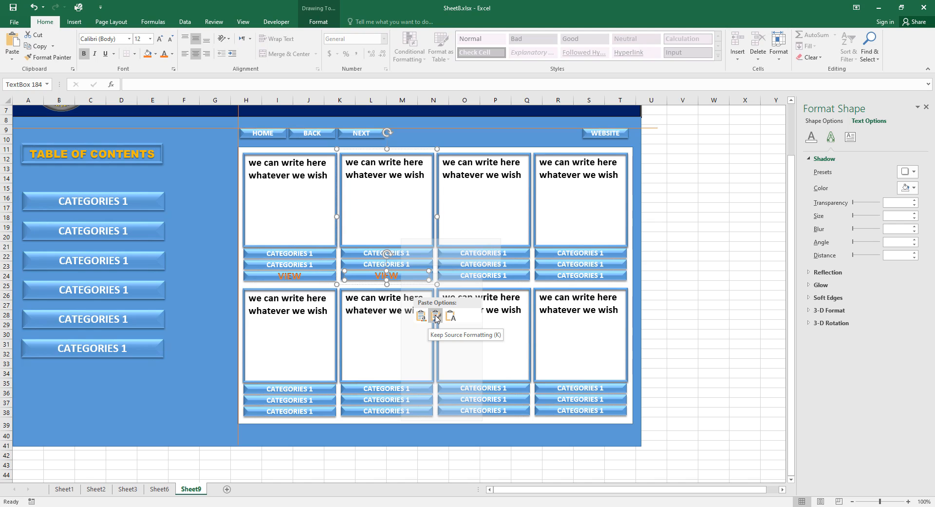
click(436, 316)
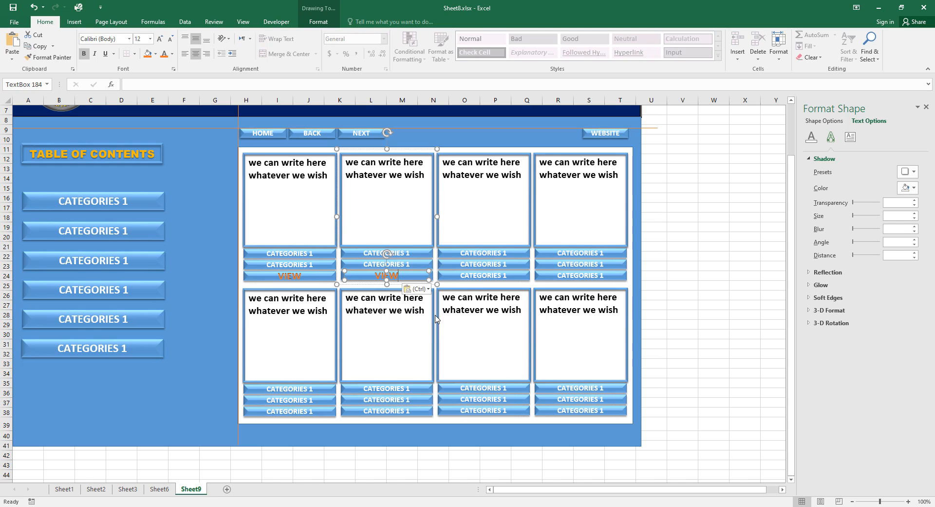
click(508, 274)
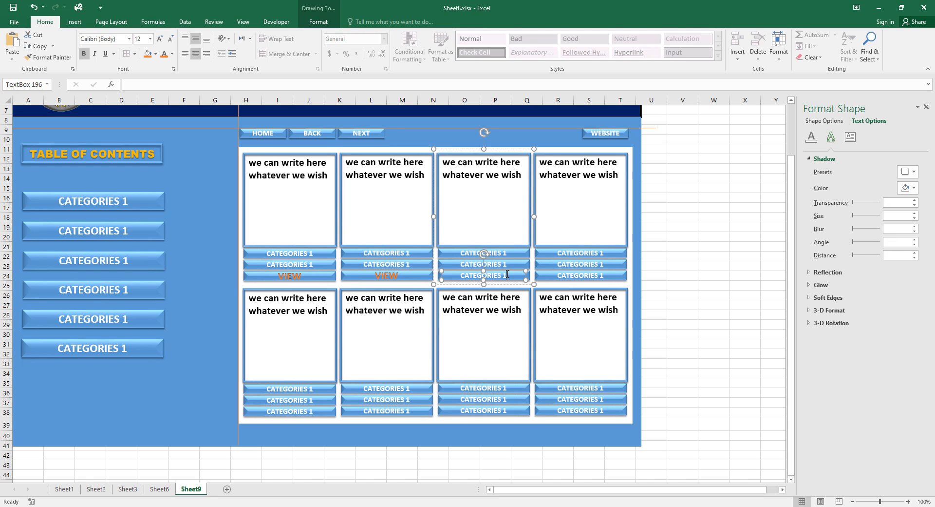
drag(508, 274, 461, 275)
right_click(468, 275)
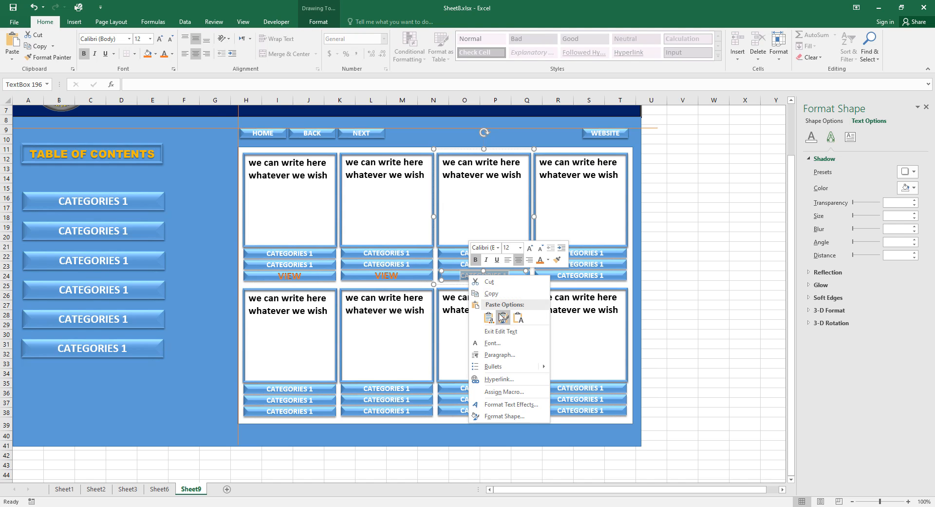
click(504, 317)
drag(608, 275, 559, 275)
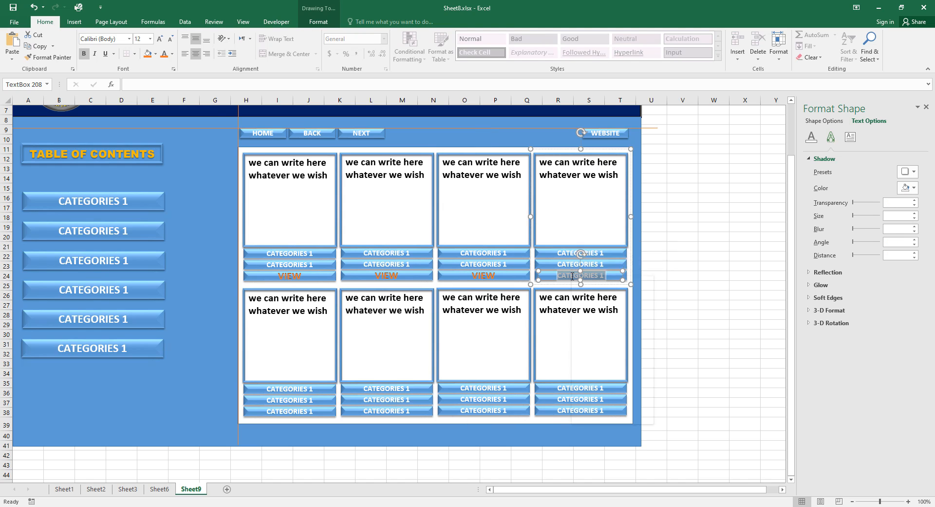
right_click(571, 276)
click(607, 319)
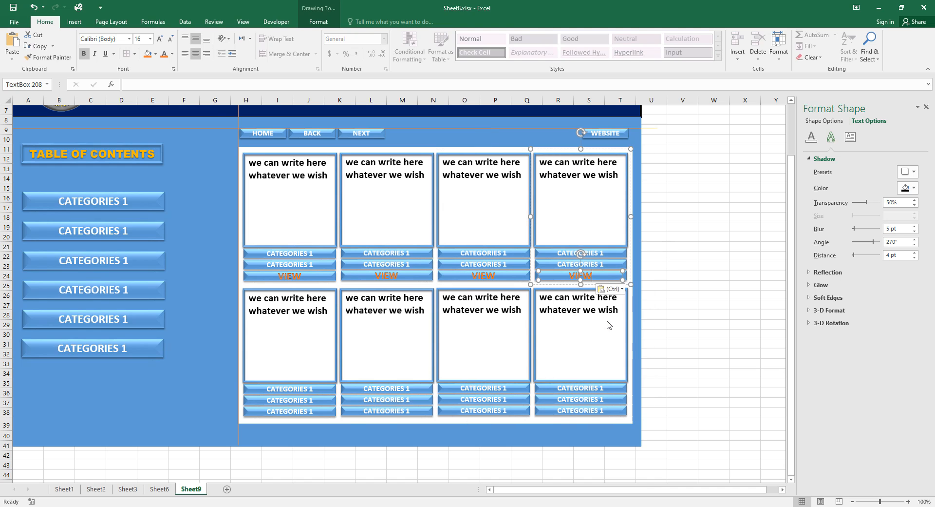
Paste VIEW over the bottom labels of all four lower-row cards.
drag(323, 412, 293, 412)
right_click(293, 411)
click(323, 308)
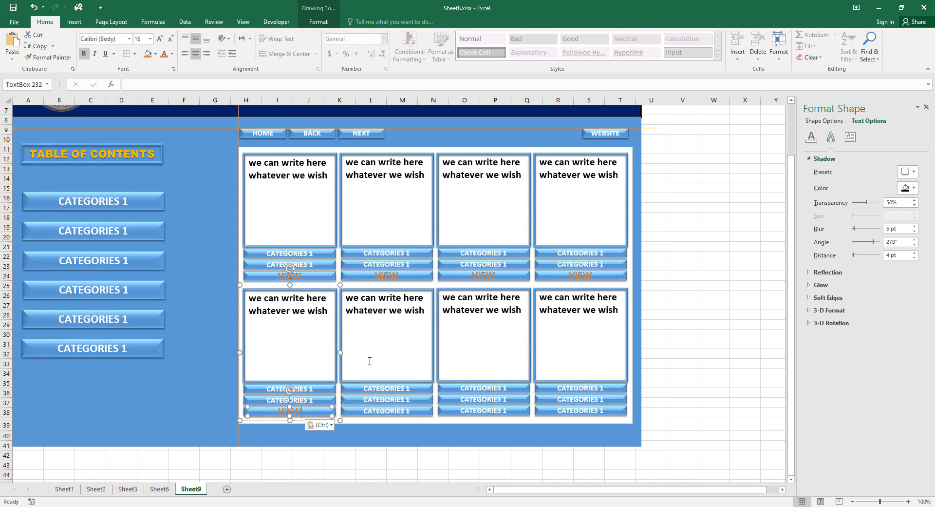
drag(413, 413, 381, 409)
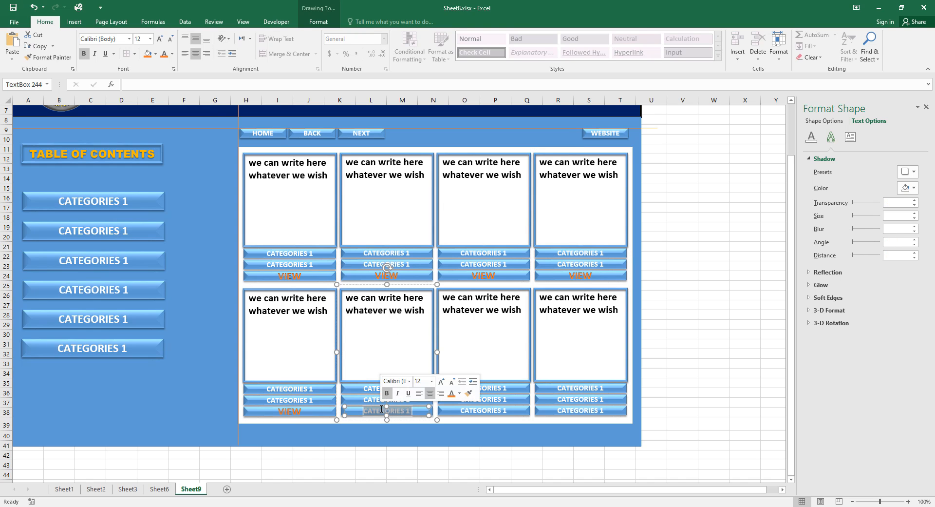
right_click(381, 409)
click(416, 305)
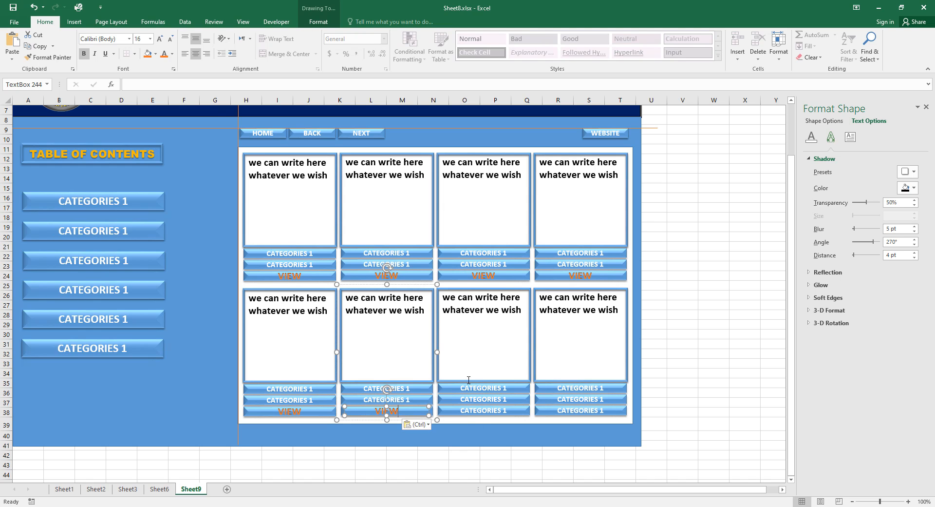
drag(510, 410, 479, 409)
right_click(479, 409)
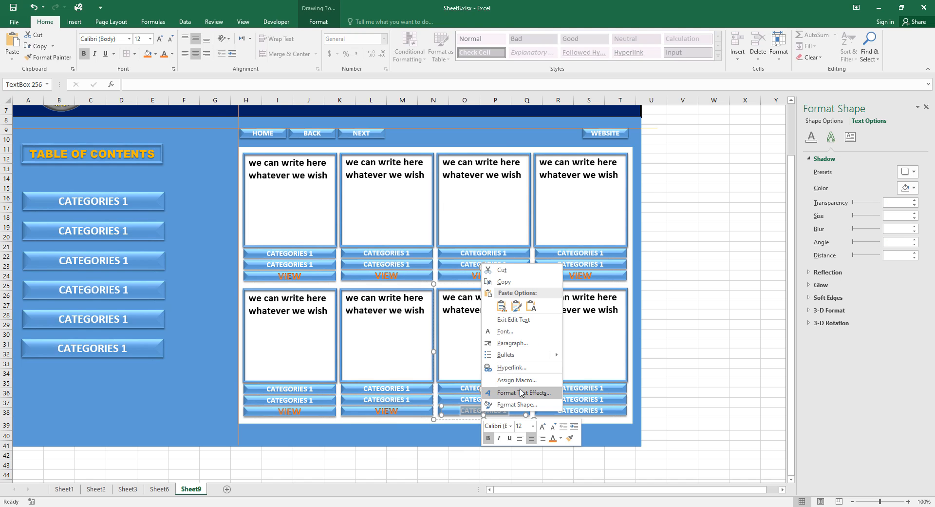
click(515, 305)
drag(612, 411, 557, 411)
right_click(568, 411)
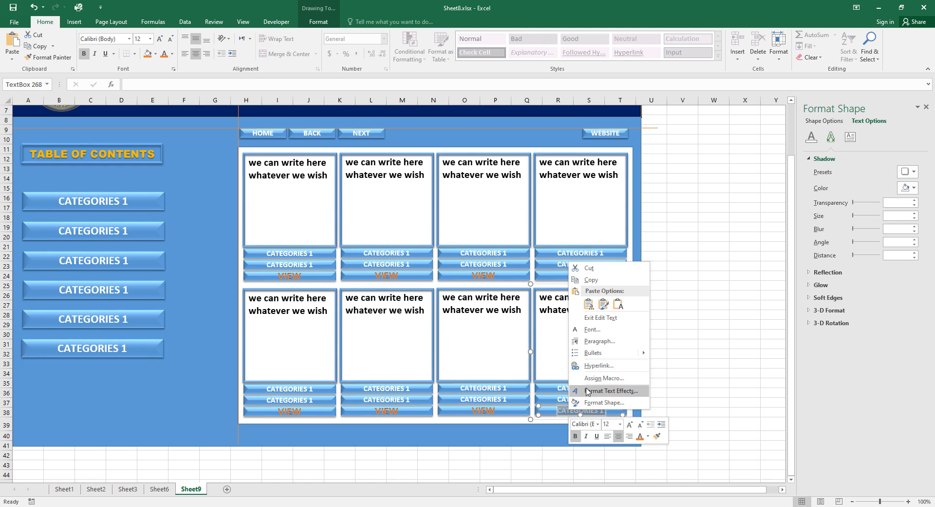
click(604, 304)
click(708, 344)
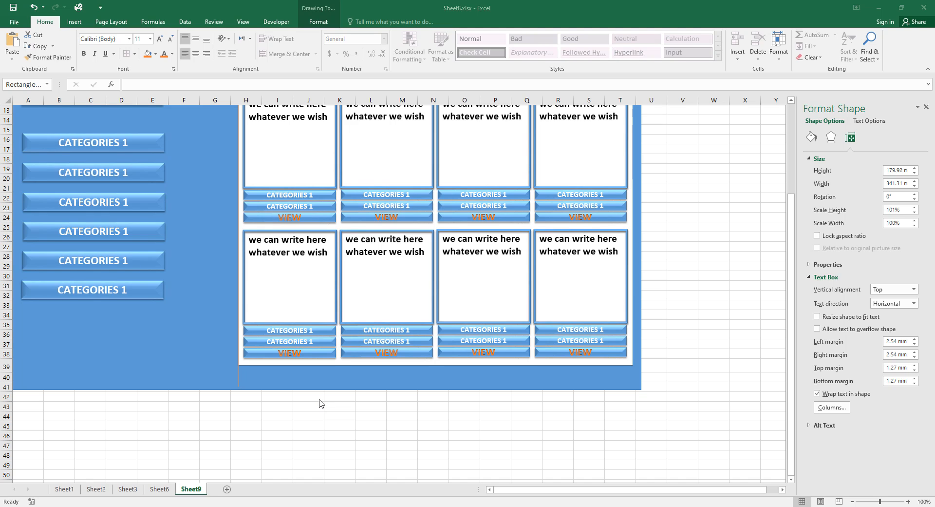
Stretch the blue background down to row 47 and the white panel to row 46.
click(293, 390)
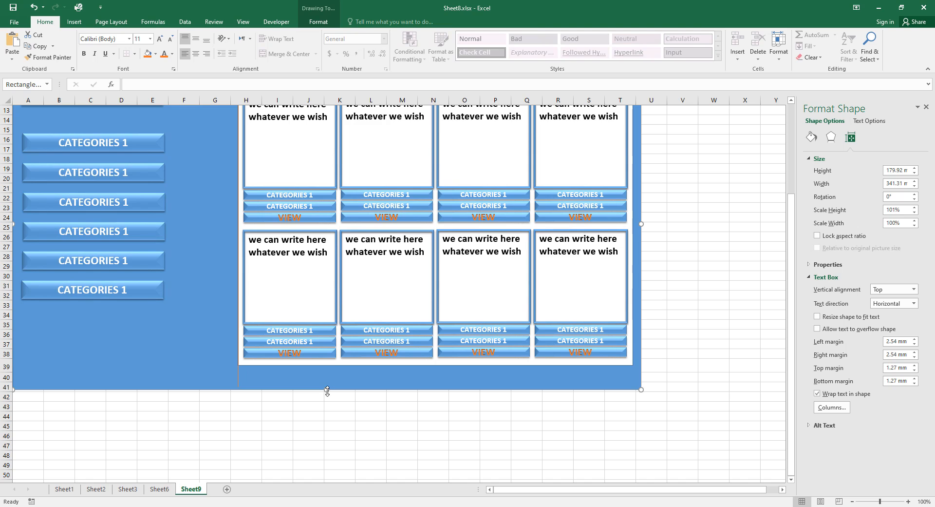
drag(327, 389, 321, 449)
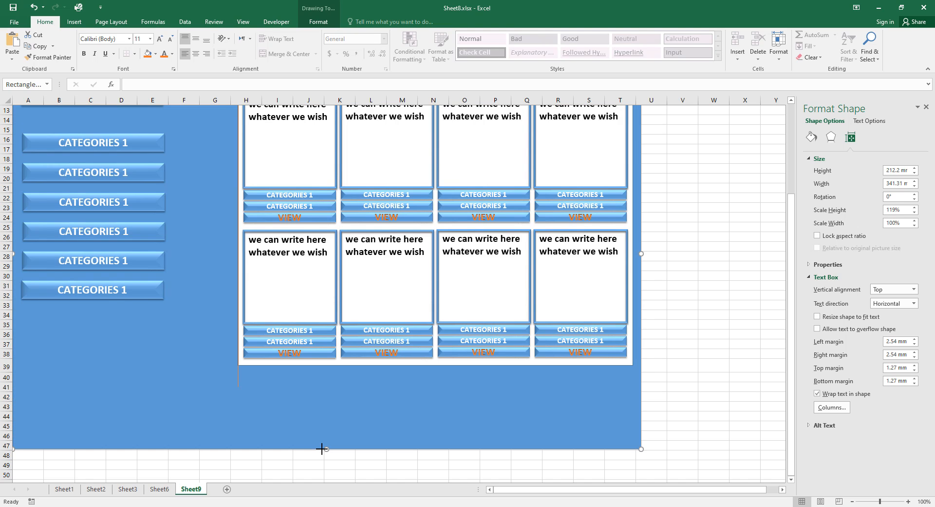
click(353, 363)
drag(435, 370, 439, 440)
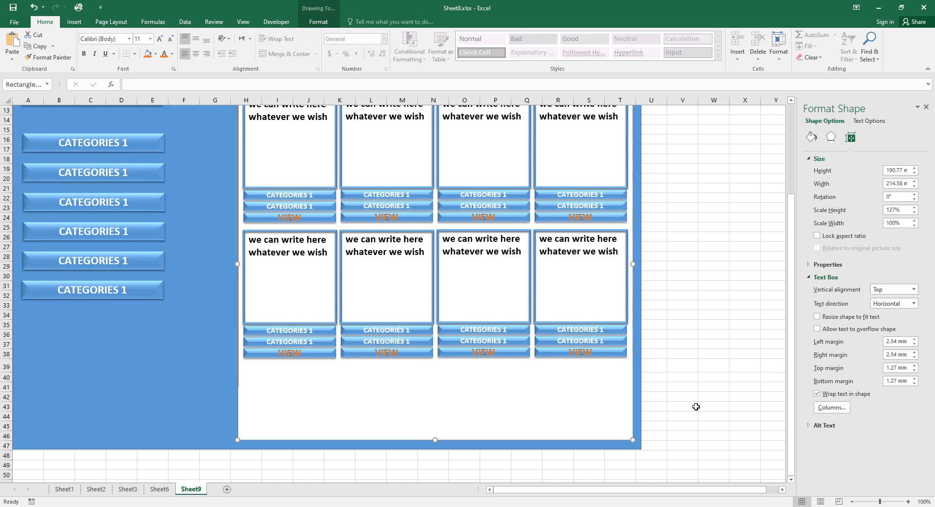
Set the lower-left card's VIEW and two CATEGORIES 1 buttons to 7 mm height.
click(335, 356)
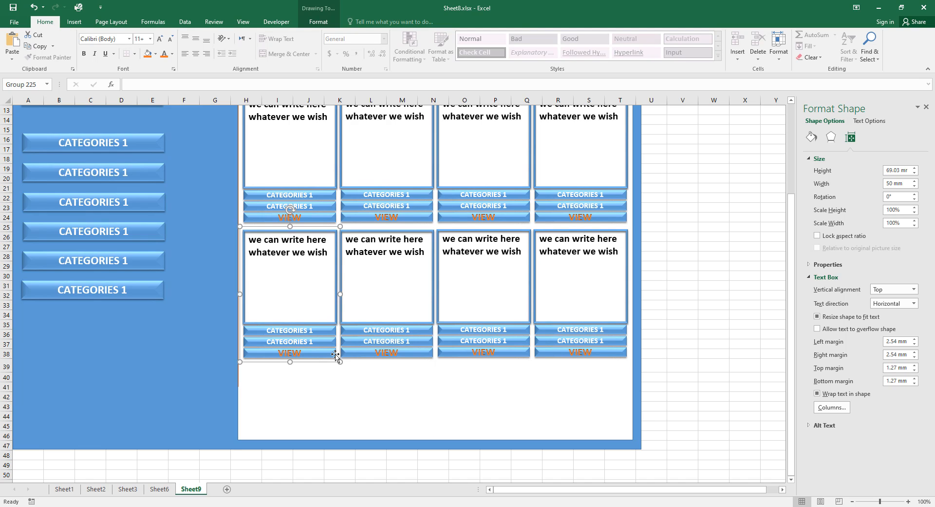
click(335, 353)
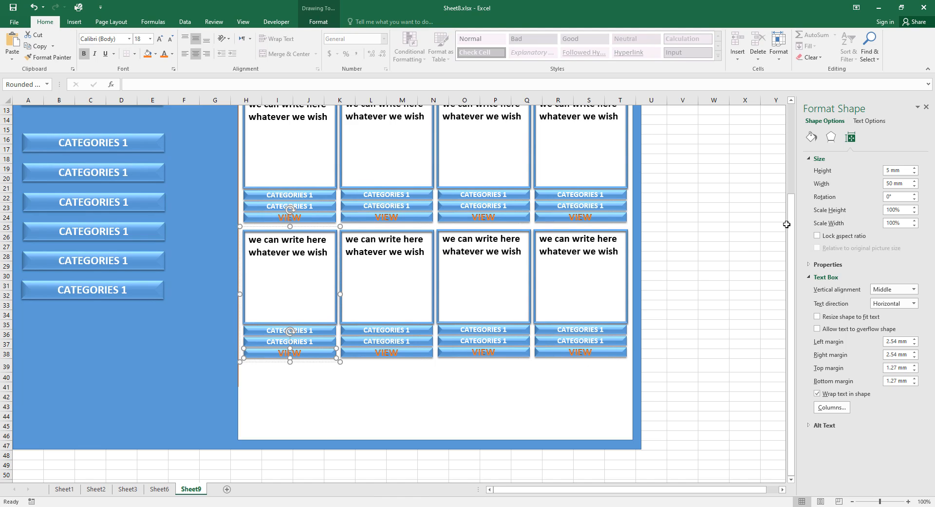
double_click(889, 170)
text(7)
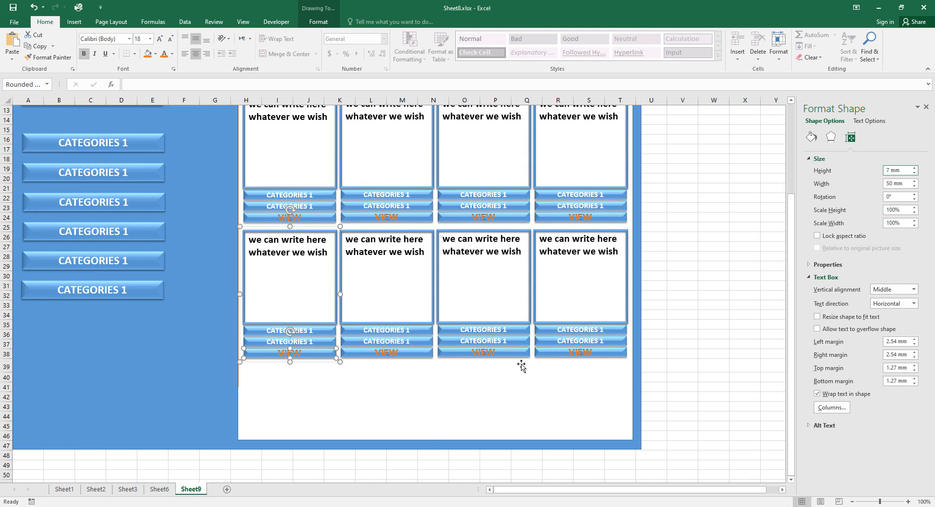
click(426, 387)
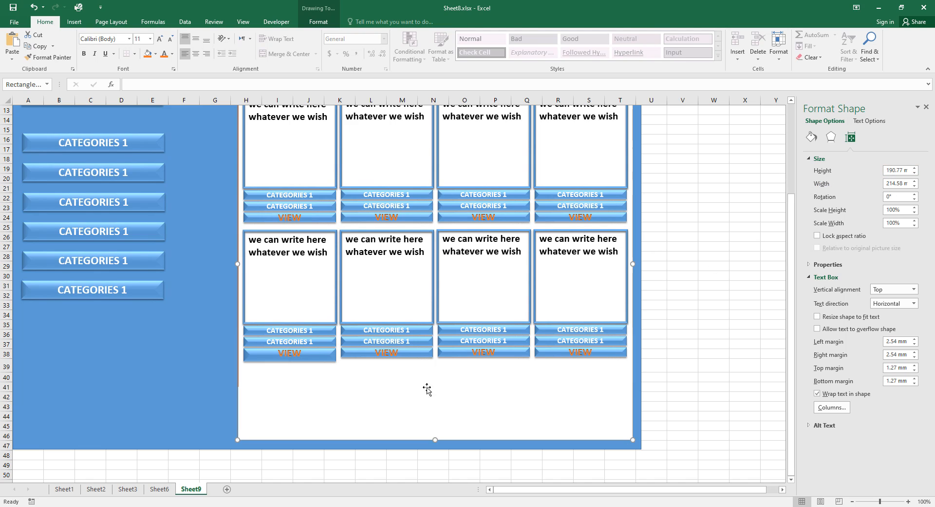
click(330, 343)
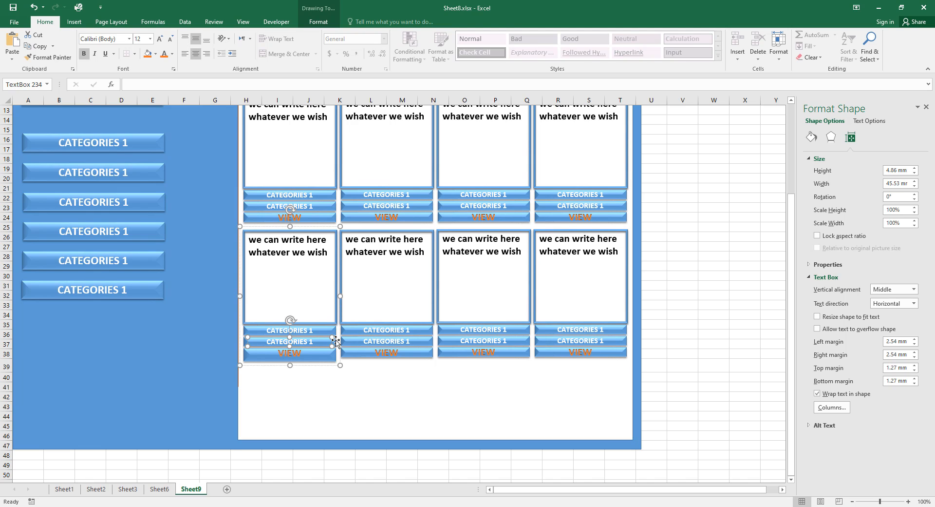
click(334, 340)
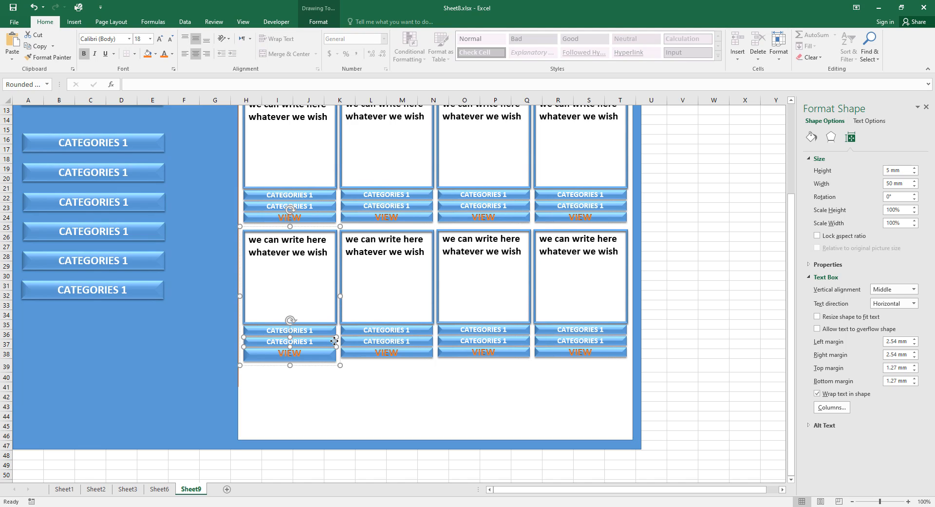
double_click(891, 170)
text(7)
click(328, 330)
click(336, 332)
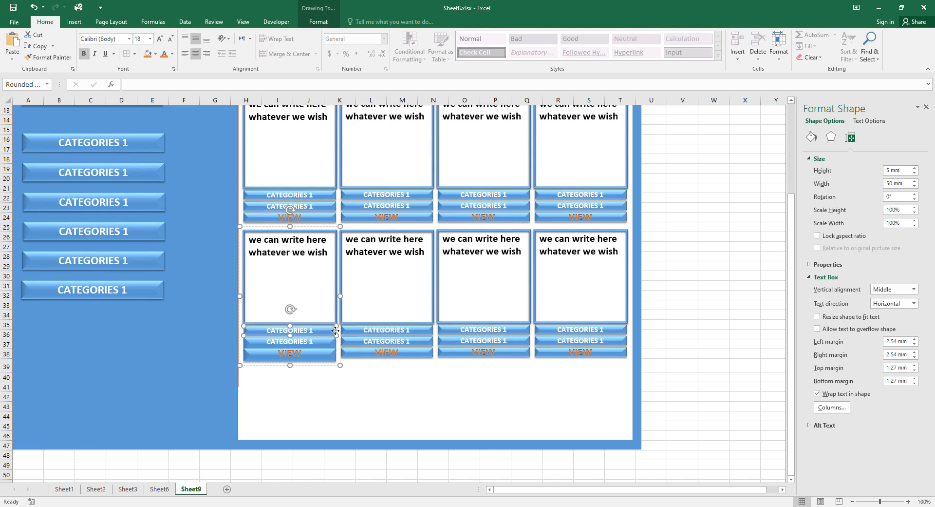
double_click(889, 171)
text(7)
click(726, 285)
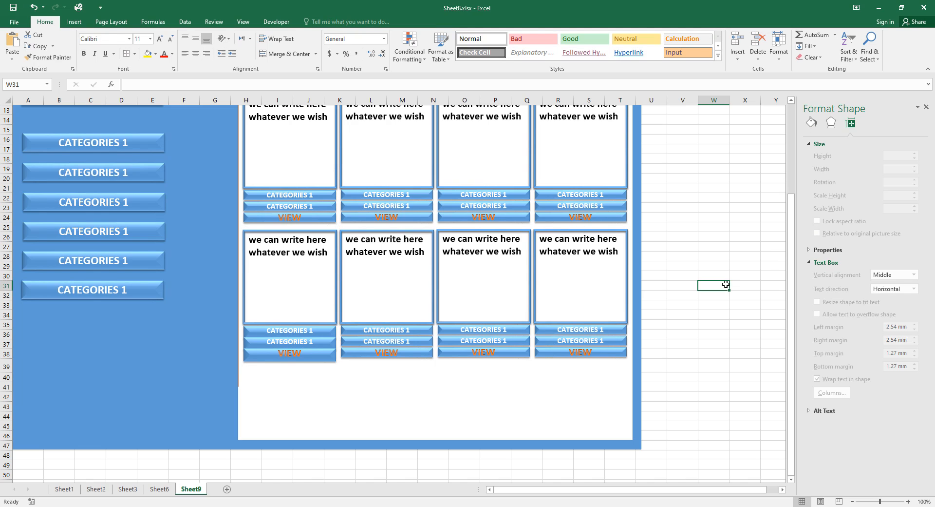
Nudge the VIEW and second CATEGORIES 1 buttons down so they stack apart.
click(333, 359)
click(334, 359)
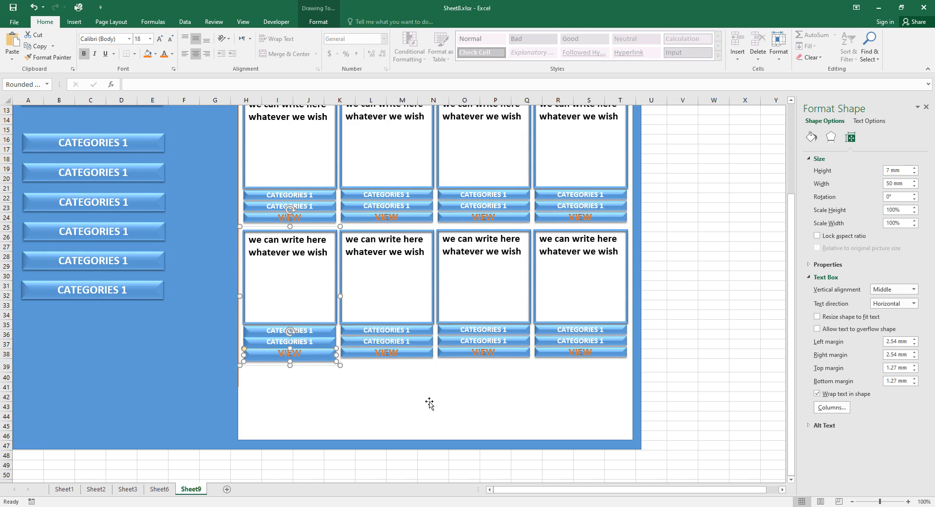
key(Down)
key(Down)
key(Down)
key(Down)
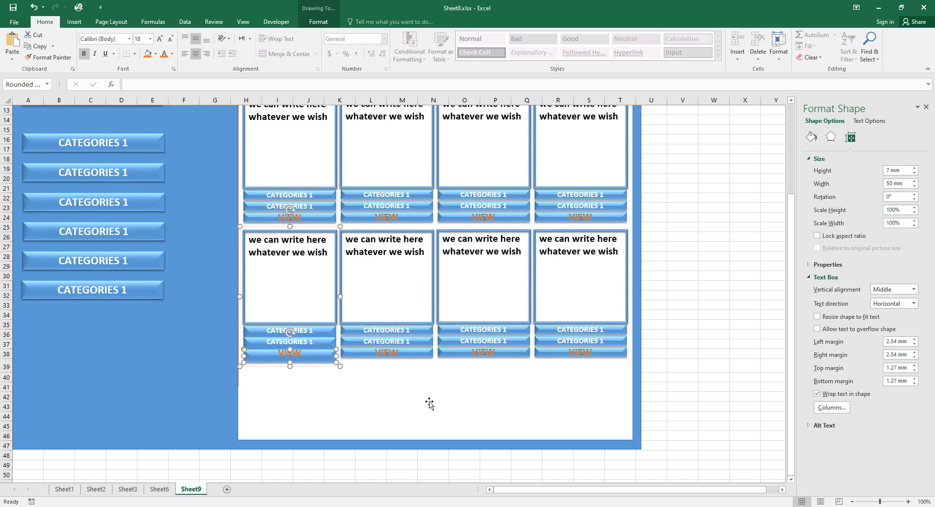
key(Down)
key(Down)
key(Down)
key(Down)
key(Down)
key(Down)
key(Down)
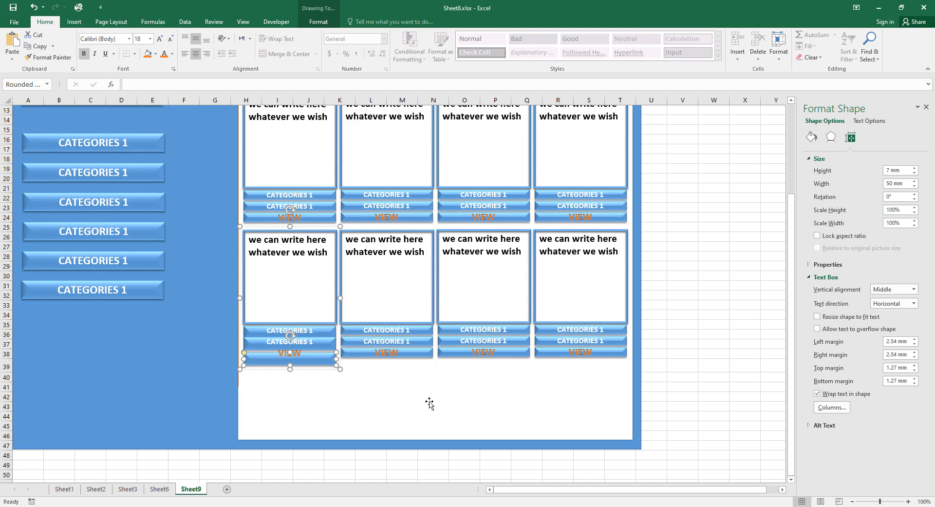
key(Down)
key(Down)
key(Down)
key(Down)
key(Down)
key(Down)
key(Down)
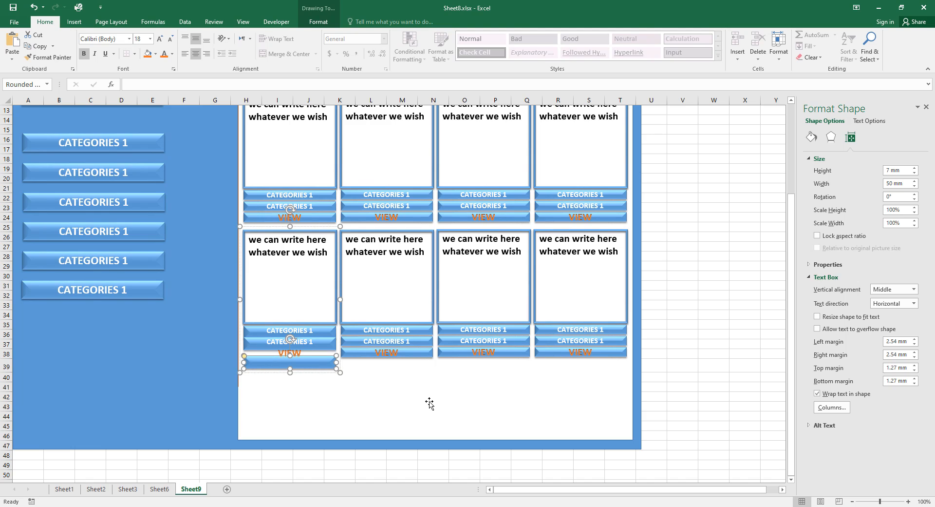
key(Down)
key(Down)
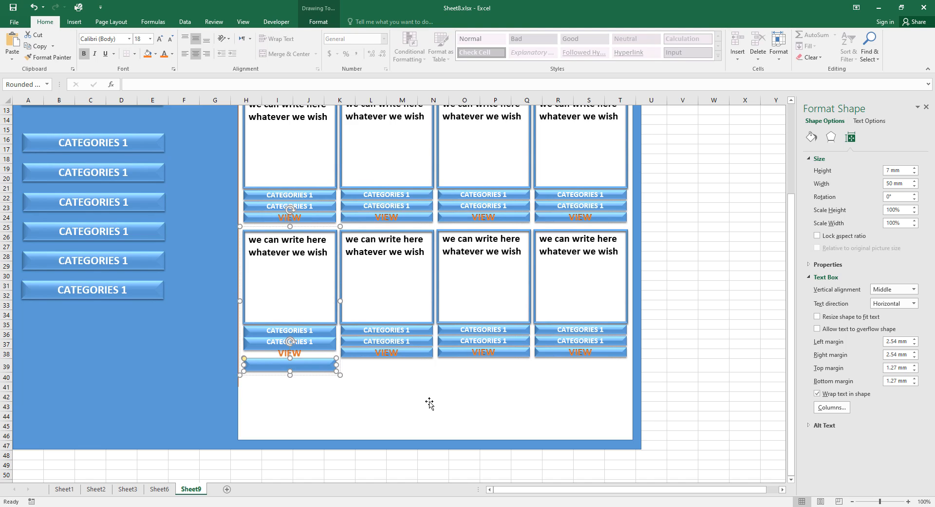
click(335, 344)
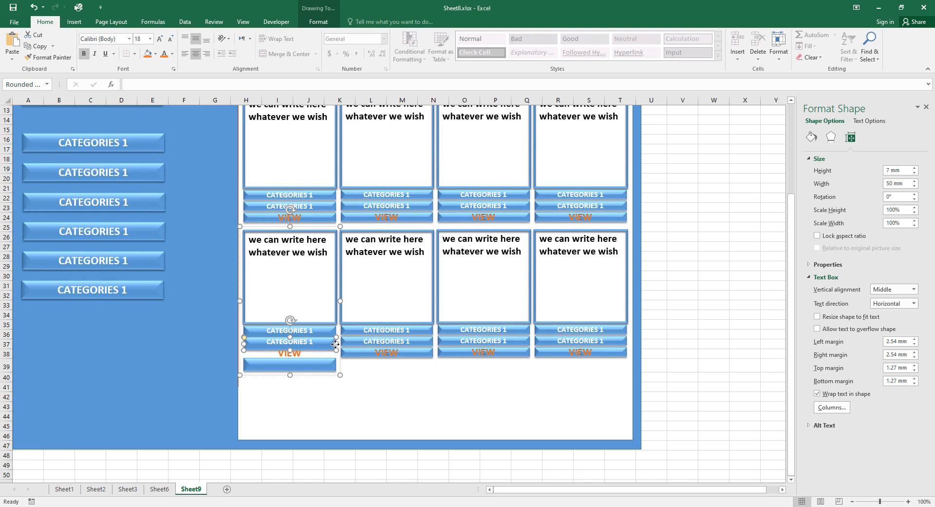
key(Down)
key(Down)
key(Down)
key(Down)
key(Down)
key(Down)
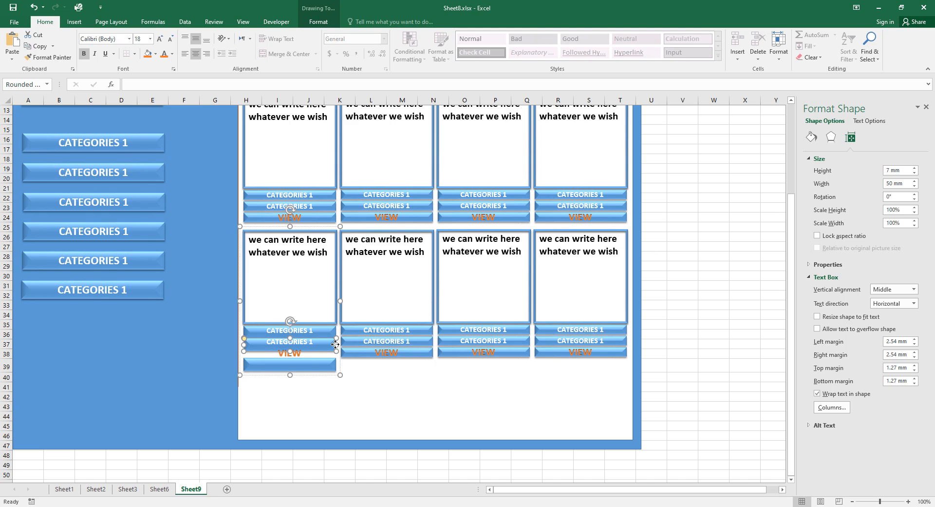
key(Down)
key(Down)
key(Down)
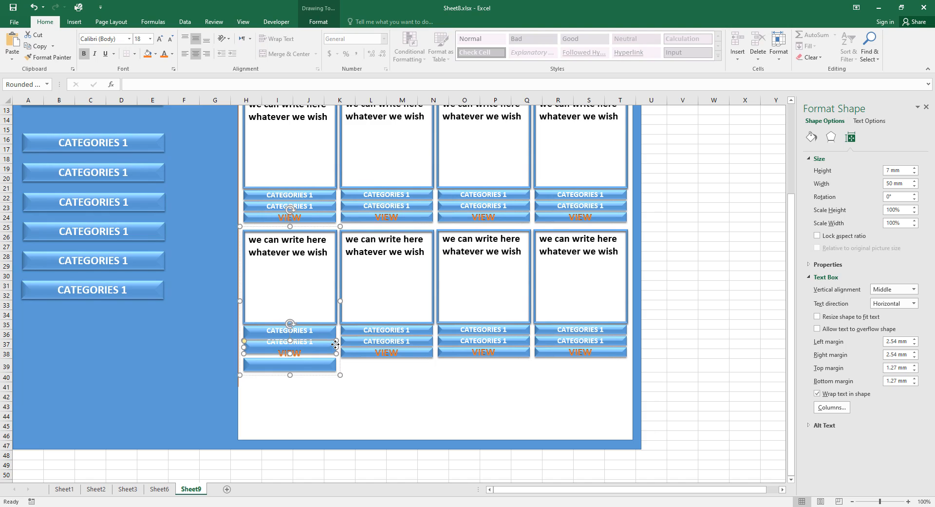
key(Down)
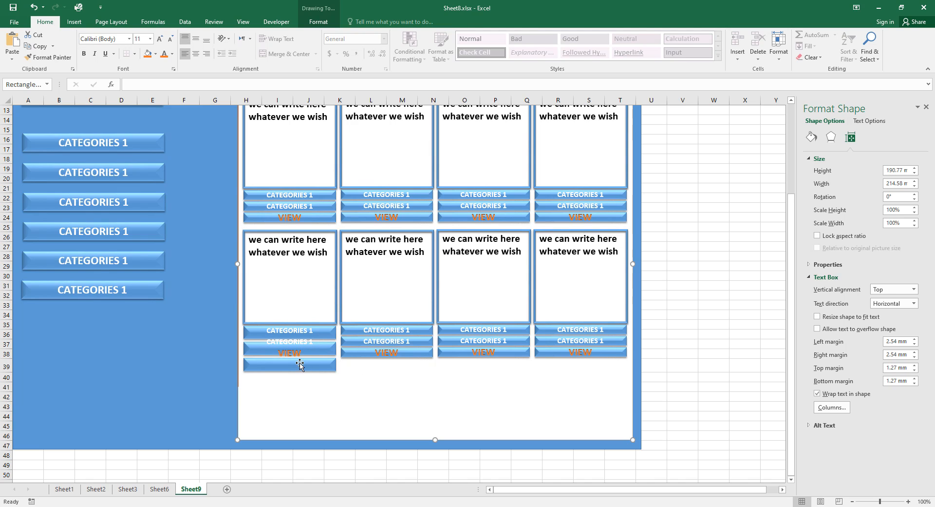
Nudge the VIEW and second CATEGORIES 1 labels down to centre them on their buttons.
click(294, 352)
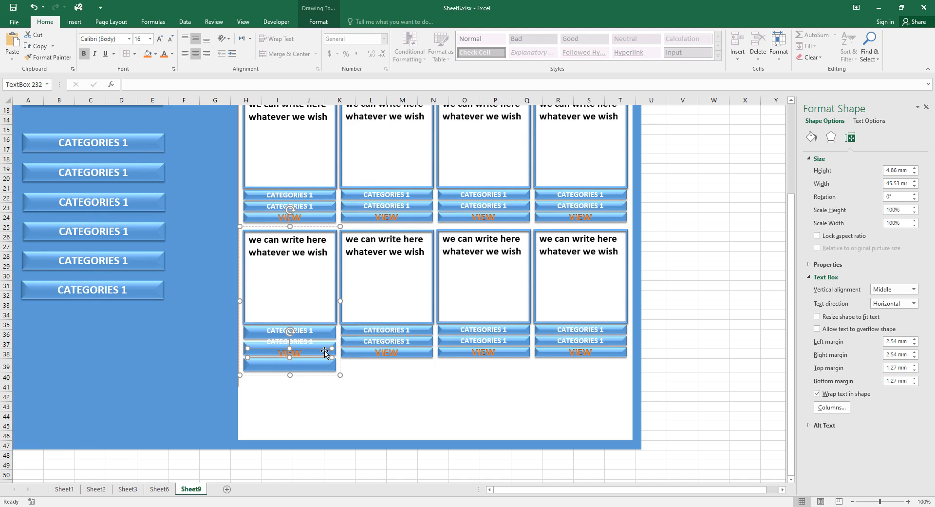
key(Down)
key(Down)
key(Down)
key(Down)
key(Down)
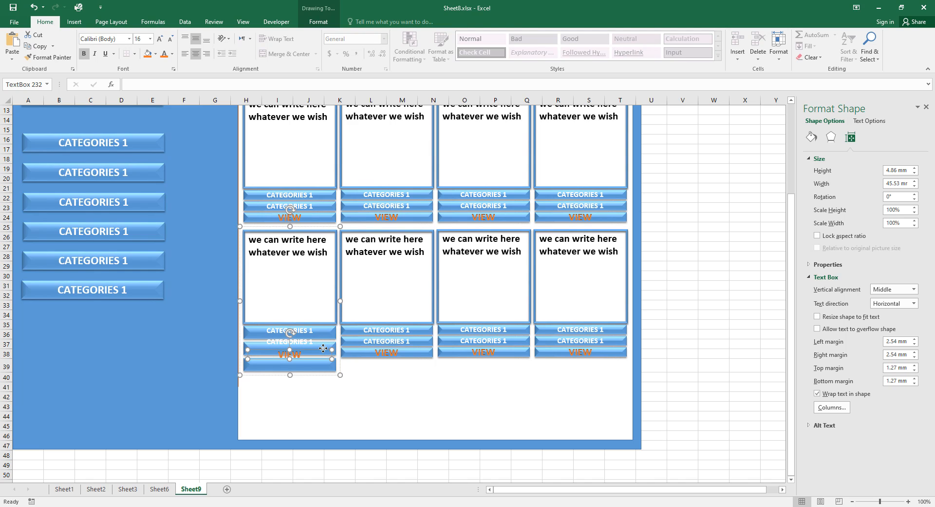
key(Down)
key(Down)
key(Down)
key(Down)
key(Down)
key(Down)
key(Down)
key(Down)
key(Down)
key(Down)
key(Down)
key(Down)
key(Down)
key(Down)
key(Down)
key(Down)
key(Down)
key(Down)
key(Down)
key(Down)
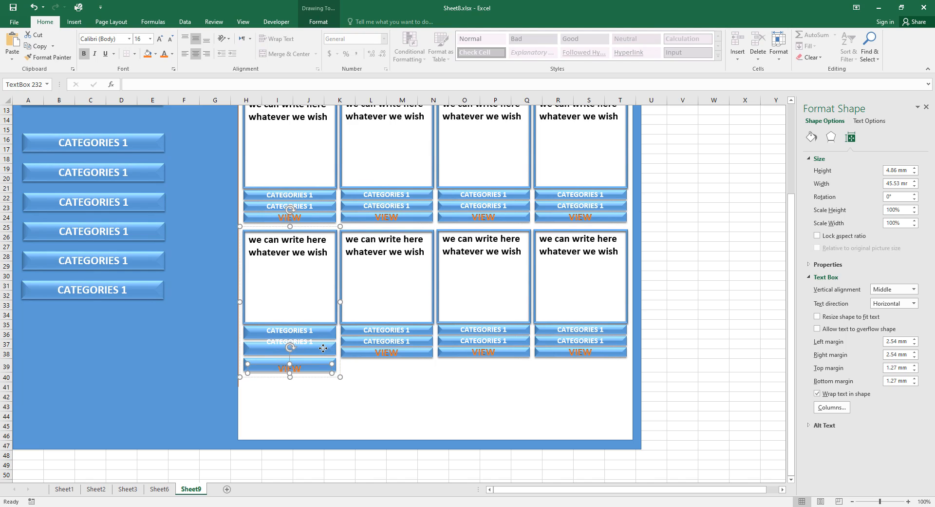
key(Up)
key(Up)
key(Up)
key(Up)
key(Up)
key(Up)
key(Up)
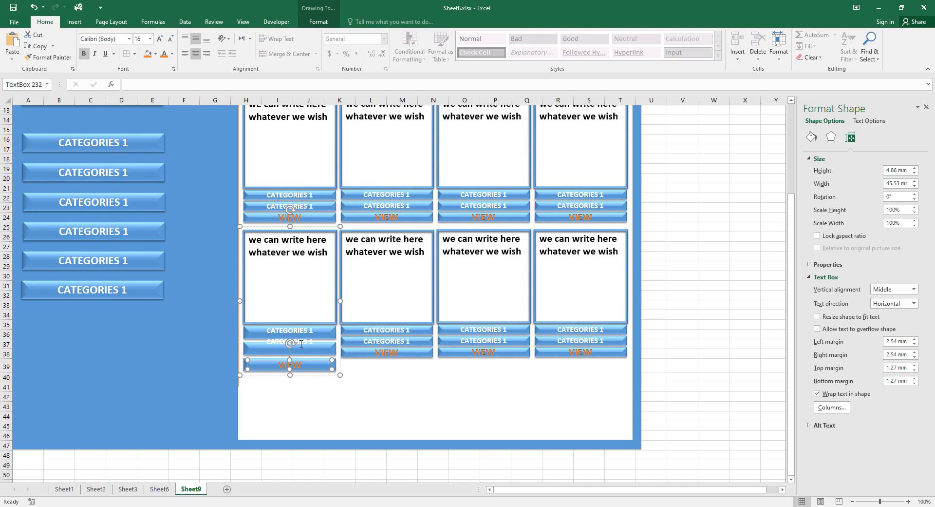
click(309, 339)
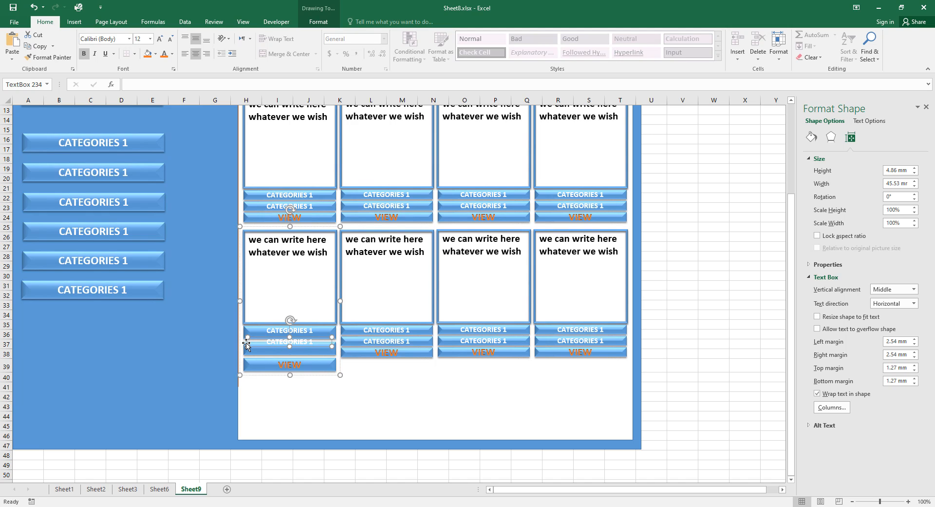
key(Down)
key(Down)
key(Down)
key(Down)
key(Down)
key(Down)
key(Down)
key(Down)
key(Down)
key(Down)
key(Down)
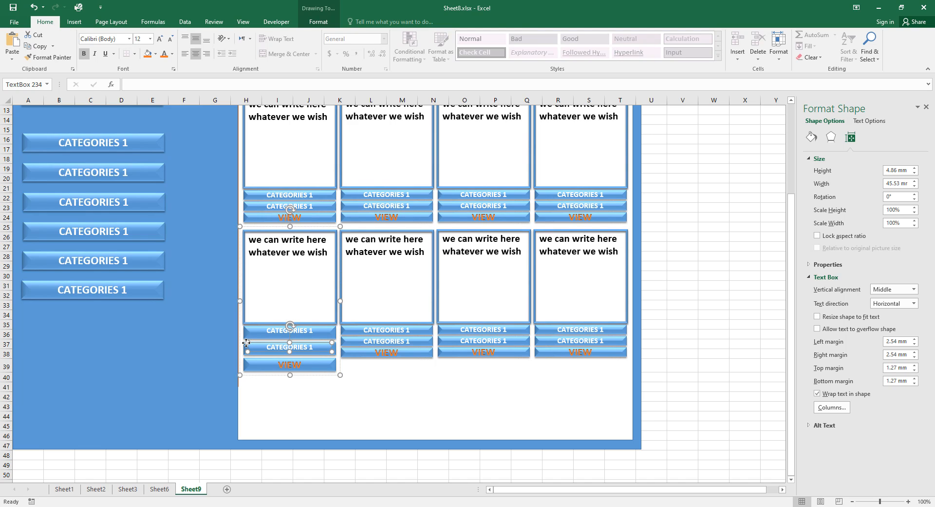
key(Down)
key(Down)
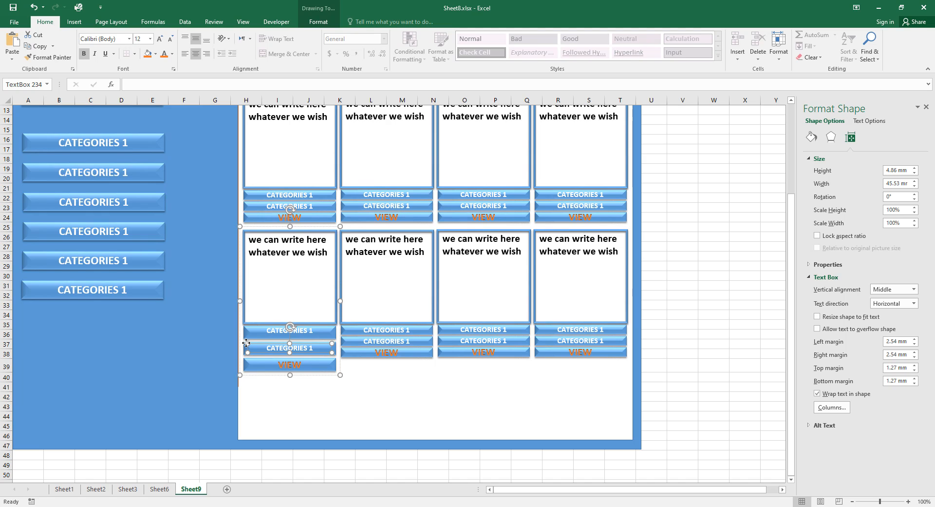
key(Down)
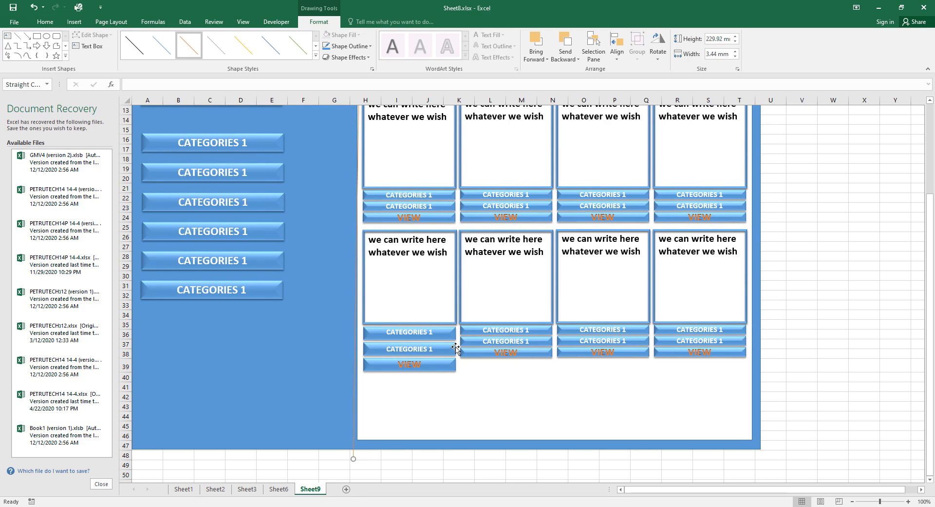
Shift the panel's vertical line right and move the lower-left card down and slightly right.
click(456, 348)
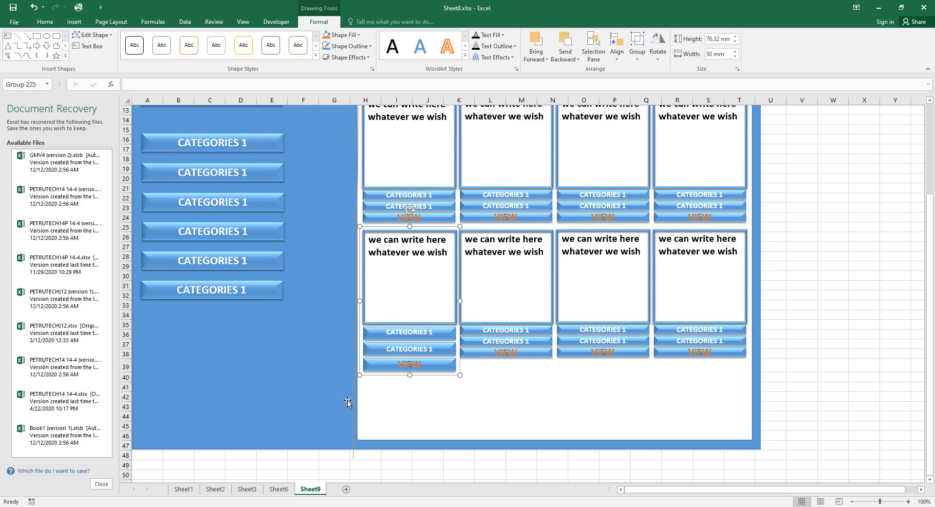
click(355, 459)
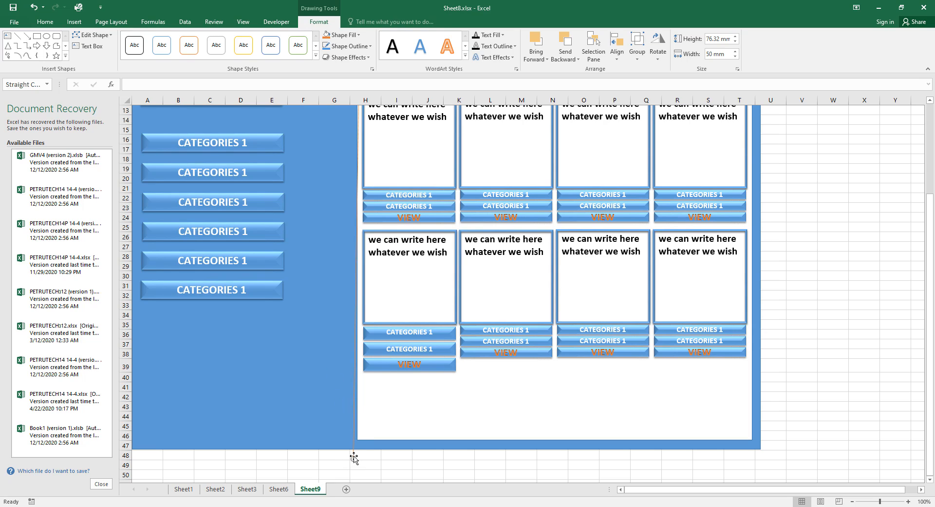
drag(354, 459, 360, 456)
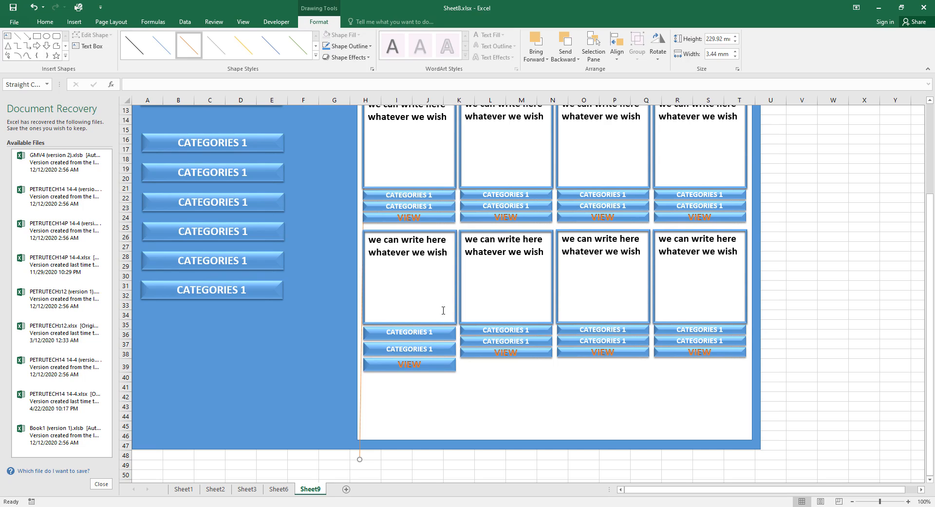
click(451, 341)
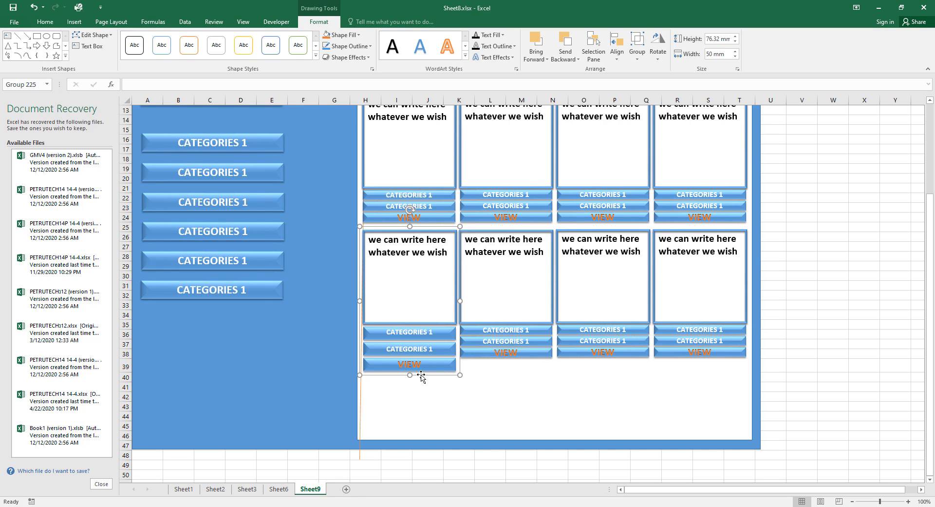
drag(421, 375, 420, 433)
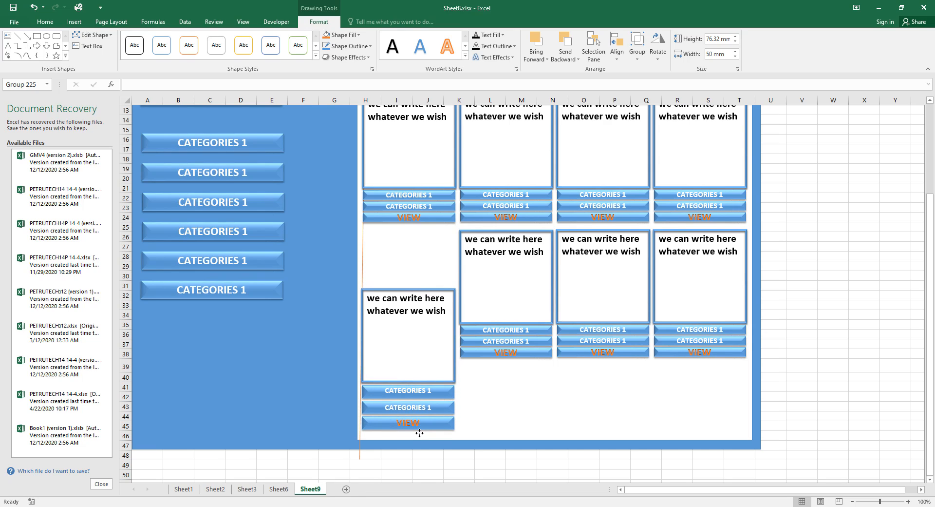
drag(420, 432, 419, 433)
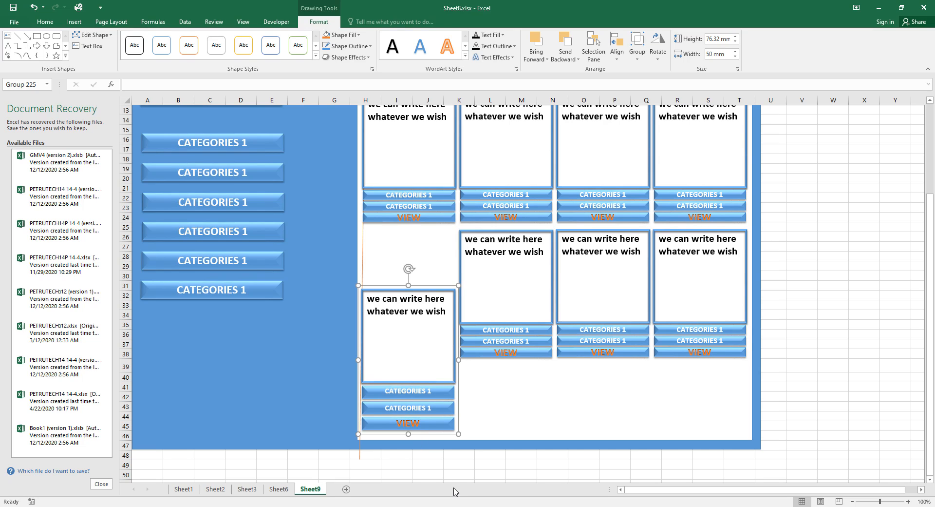
key(Right)
key(Right)
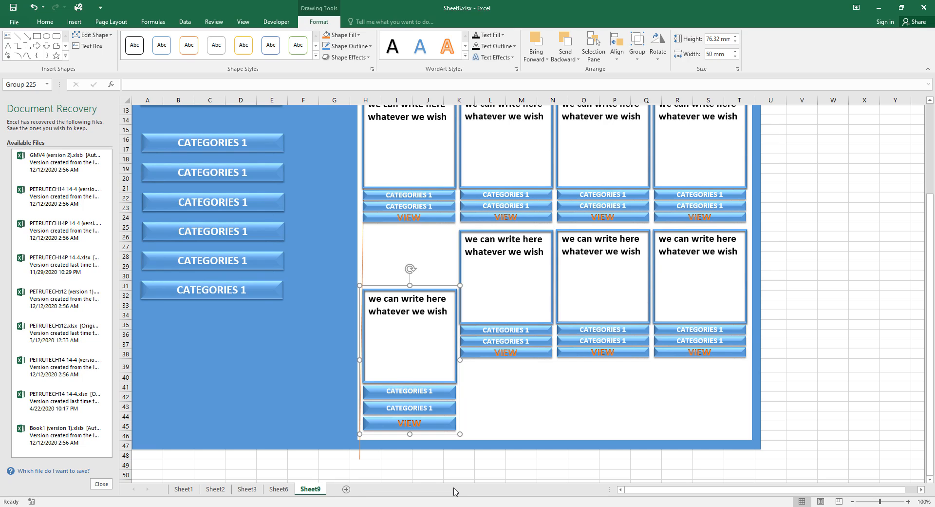
click(830, 404)
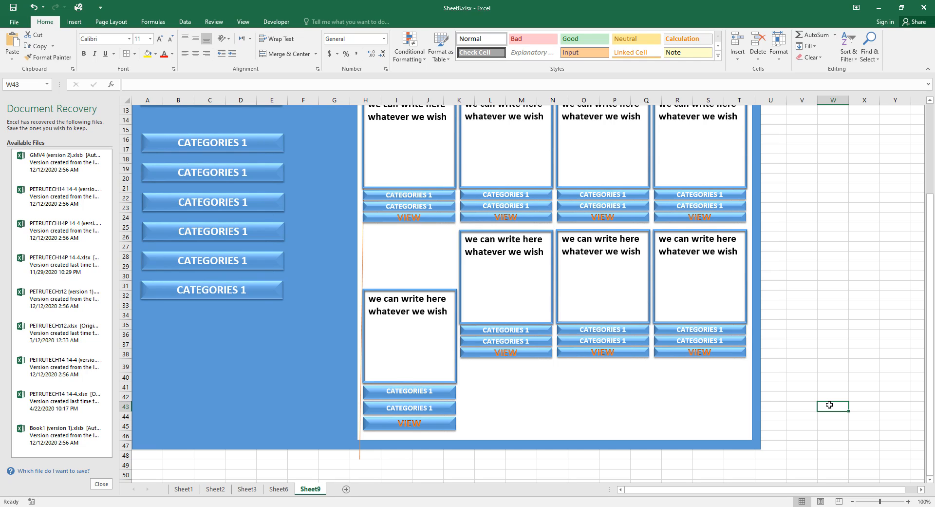
Cut and re-paste the top-left card, then drag it down to start near row 15.
scroll(830, 404, up, 1)
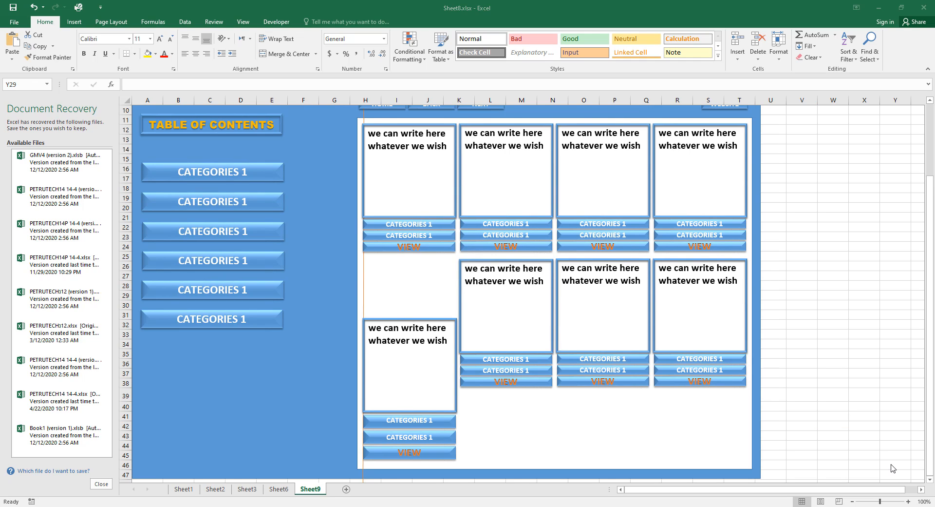
click(452, 238)
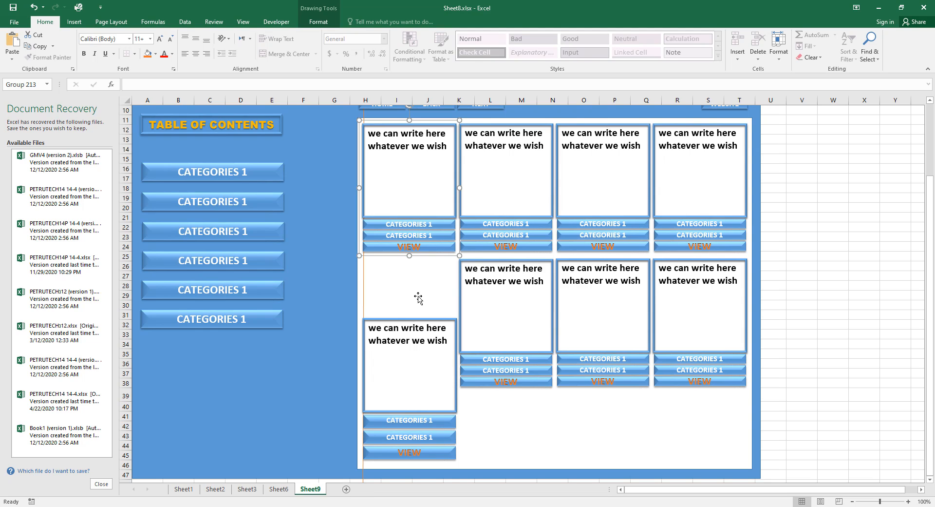
key(Delete)
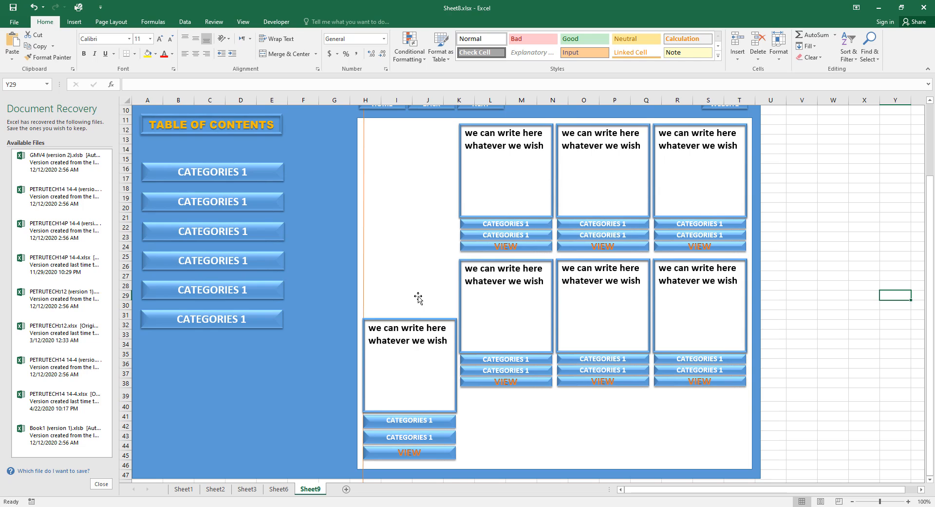
key(ctrl+v)
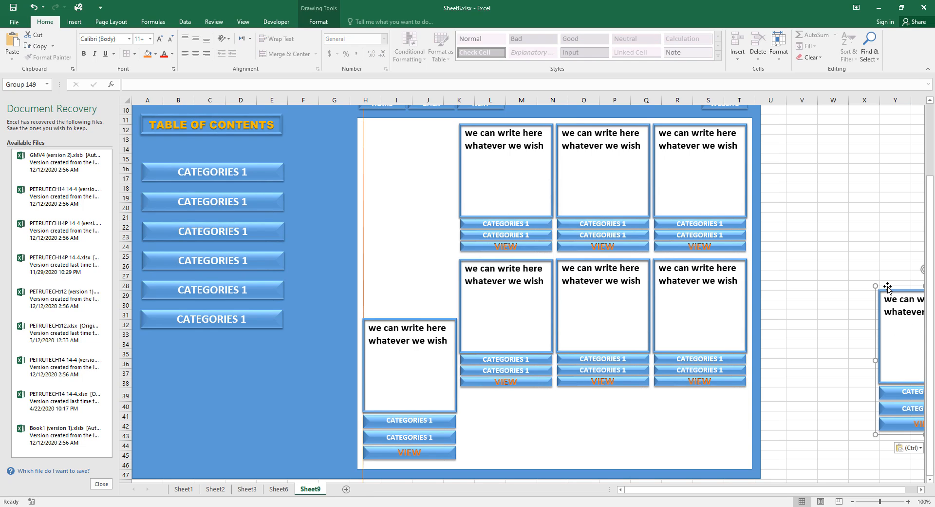
drag(888, 286, 408, 126)
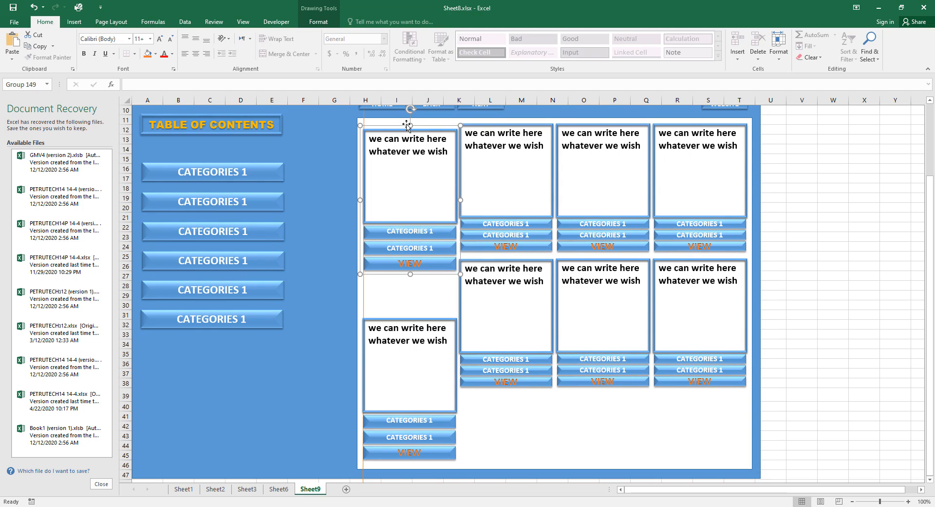
drag(406, 125, 406, 160)
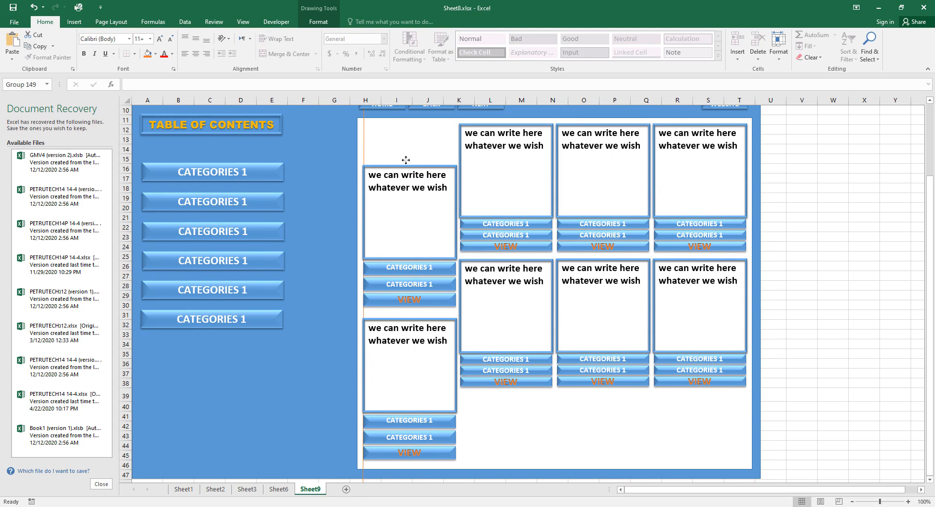
Nudge the card group right and lay the horizontal orange guide across the page.
drag(406, 160, 405, 158)
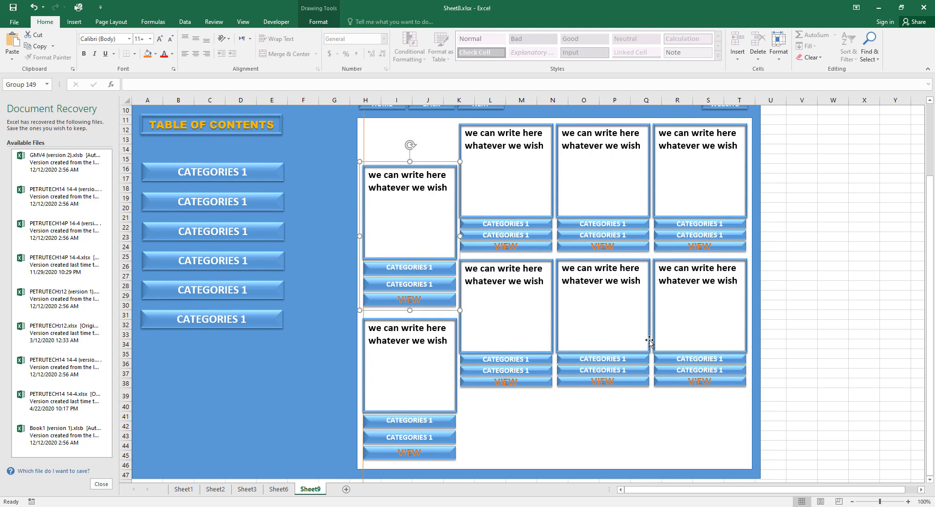
key(Right)
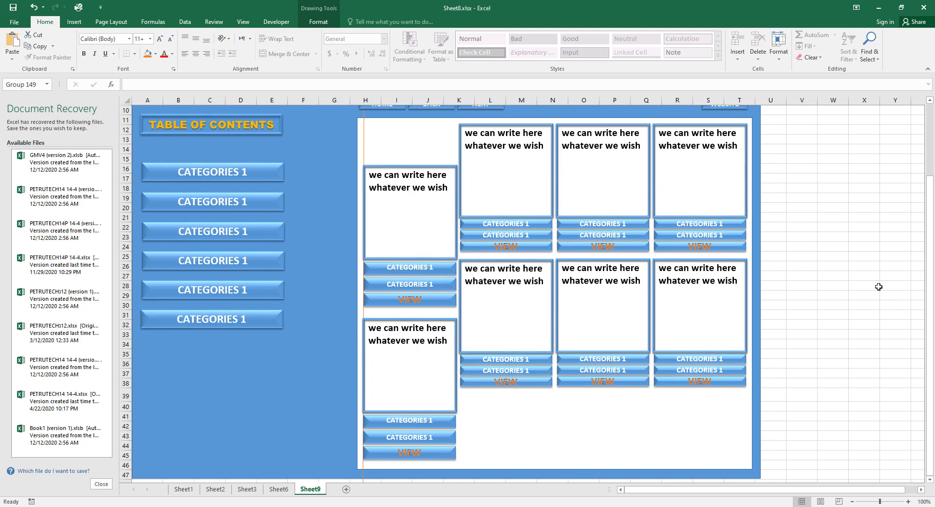
scroll(877, 285, up, 2)
scroll(877, 284, up, 1)
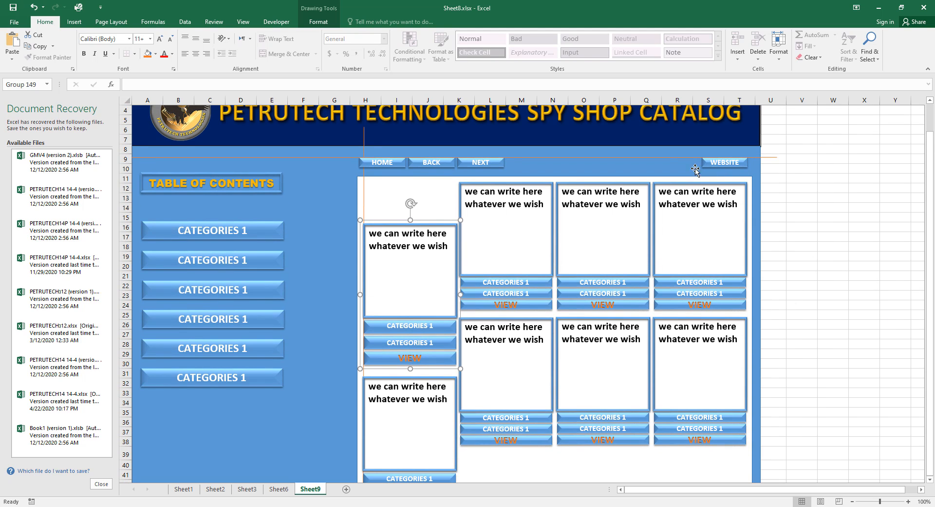
drag(681, 158, 698, 376)
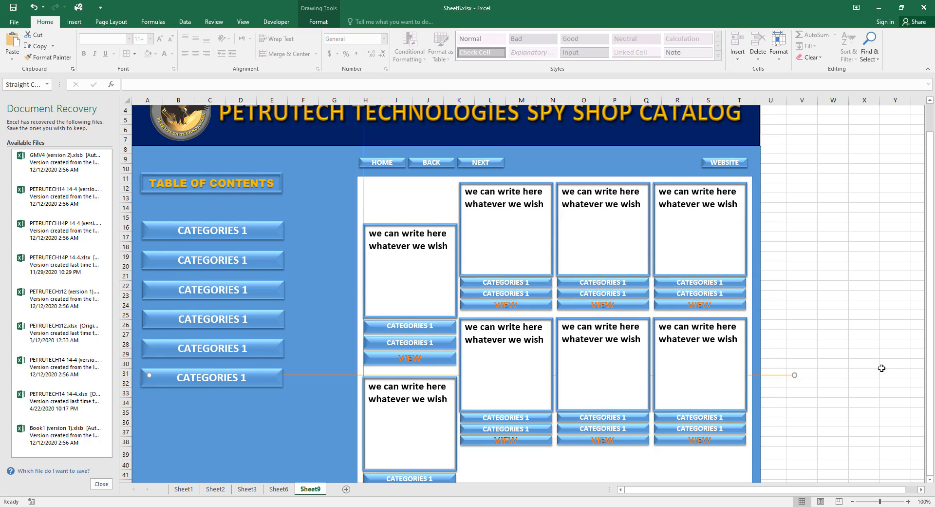
key(Down)
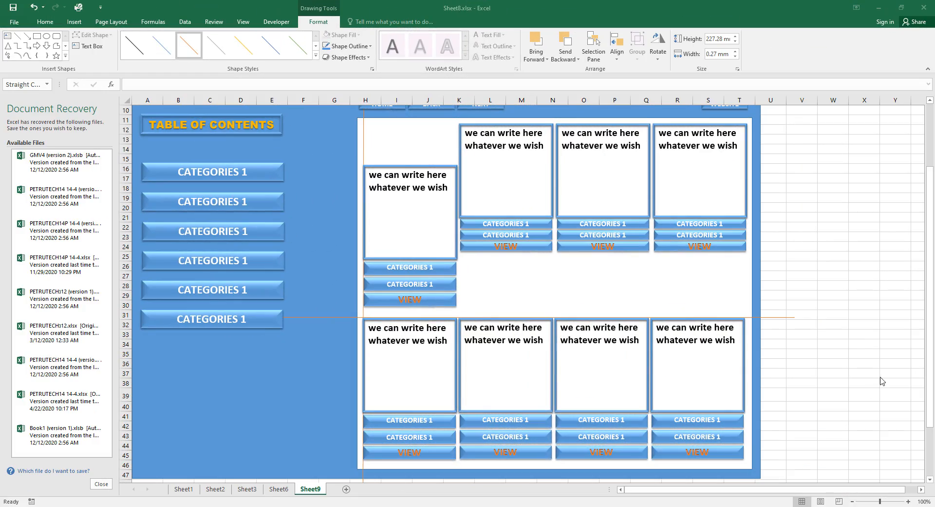
Move the vertical guide right and raise the horizontal guide to the first card's top at row 15.
scroll(880, 379, down, 2)
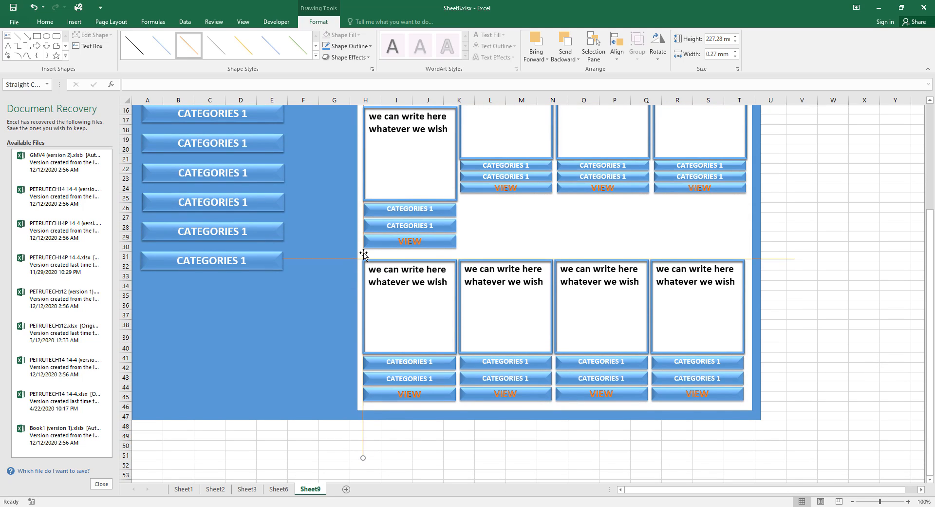
drag(364, 253, 461, 255)
scroll(406, 333, up, 2)
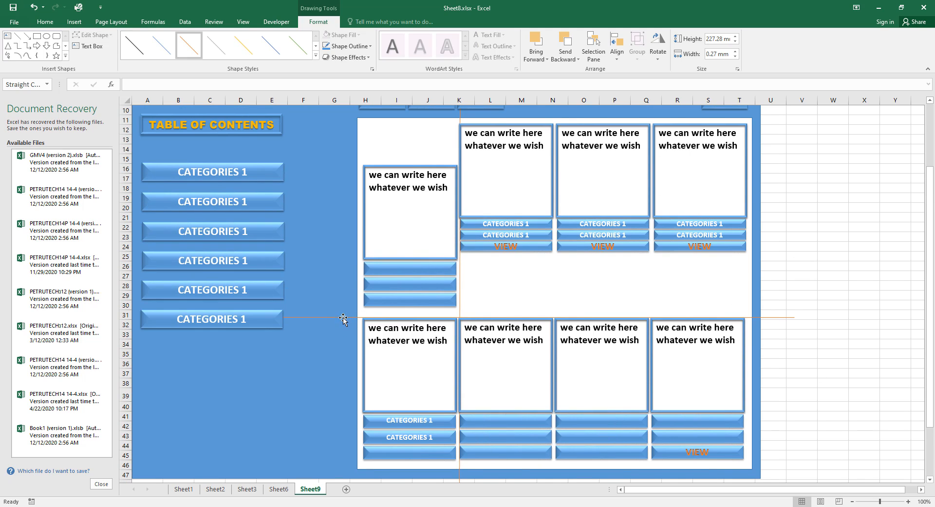
drag(343, 318, 366, 164)
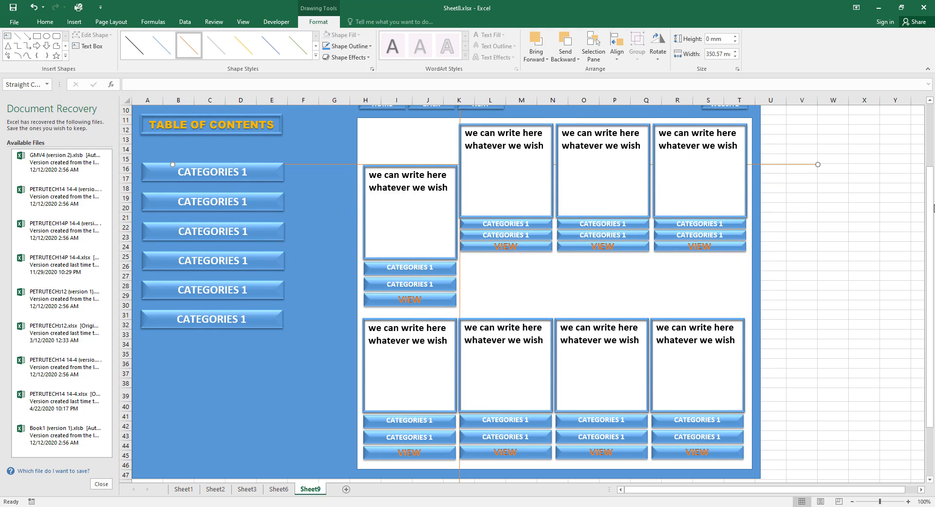
Cut the second top-row card group and paste it back onto the page.
click(536, 205)
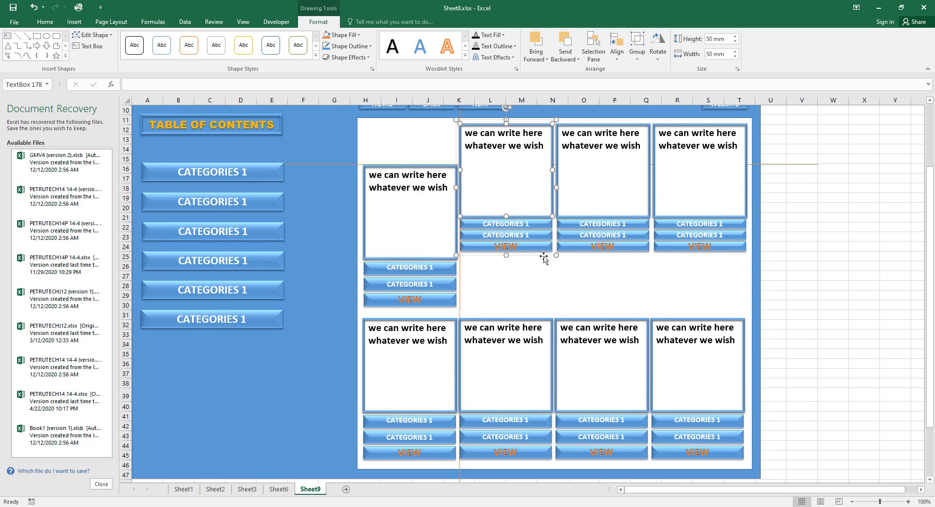
click(549, 246)
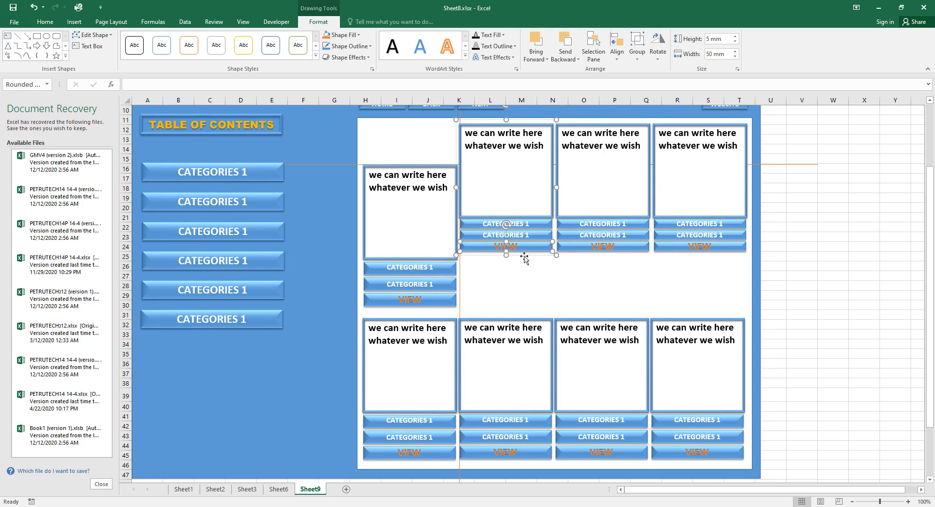
key(Delete)
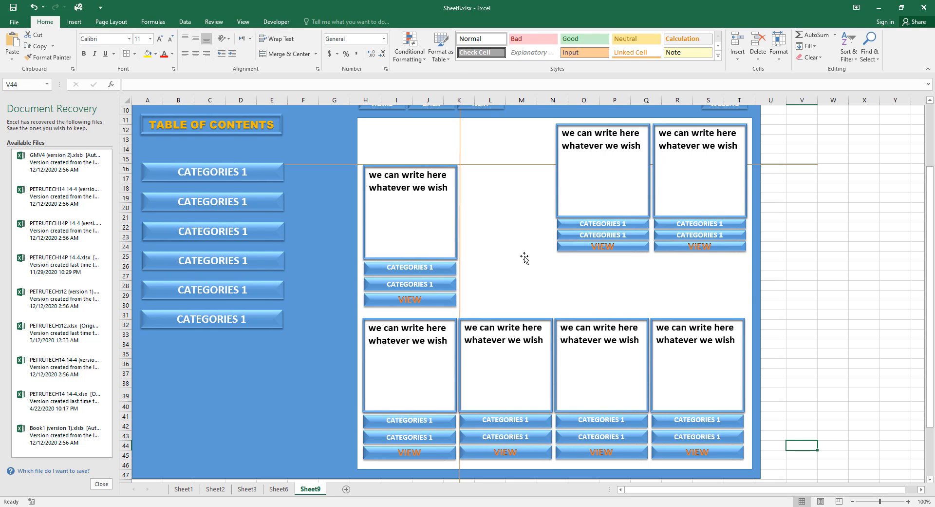
click(524, 256)
key(ctrl+v)
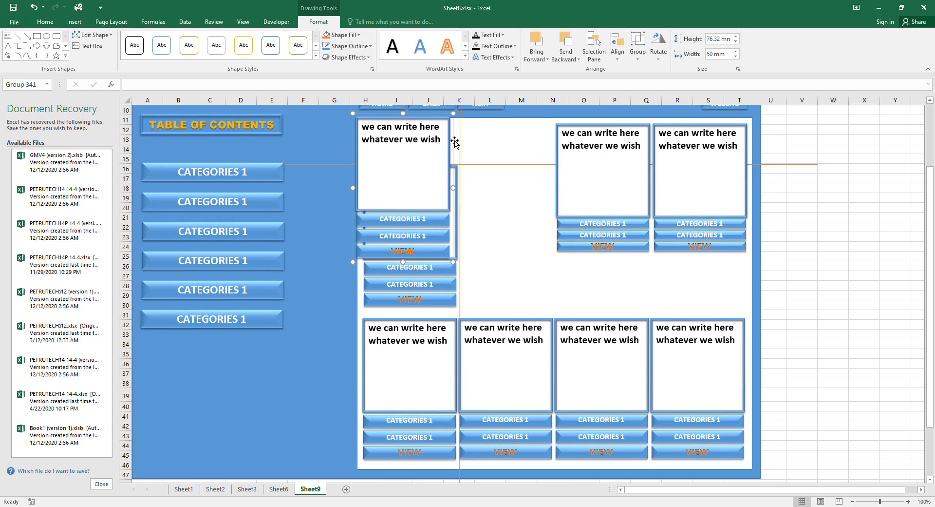
Place the card beside the first card at row 15 and shift the vertical guide to the next column.
drag(452, 147, 556, 193)
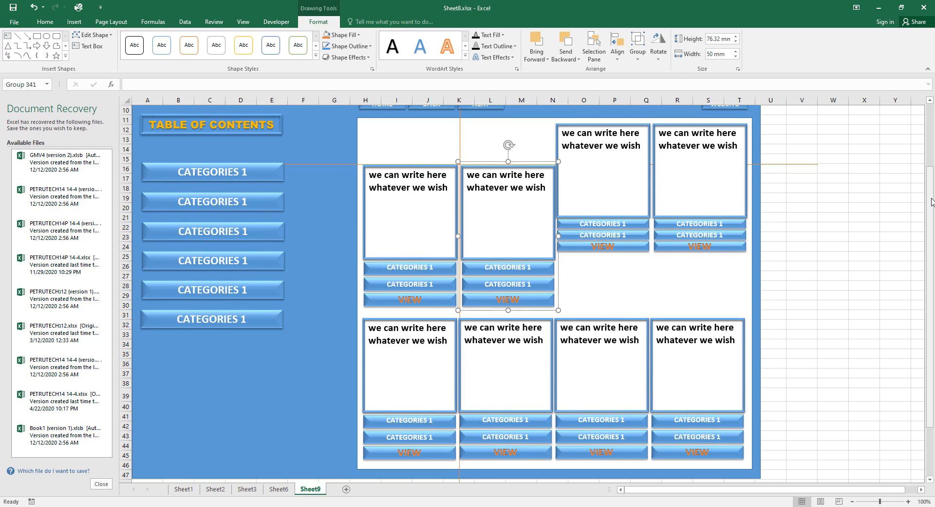
key(Up)
key(Left)
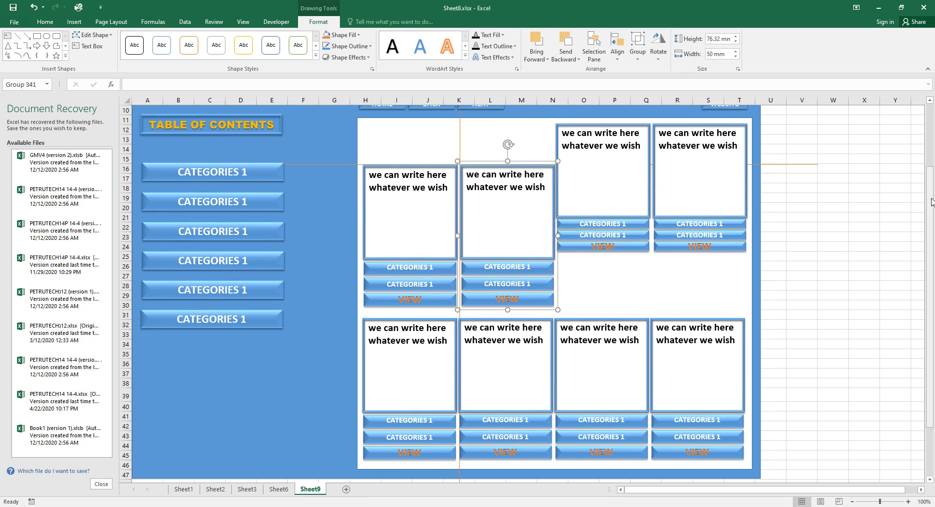
key(Left)
key(Left)
key(Left)
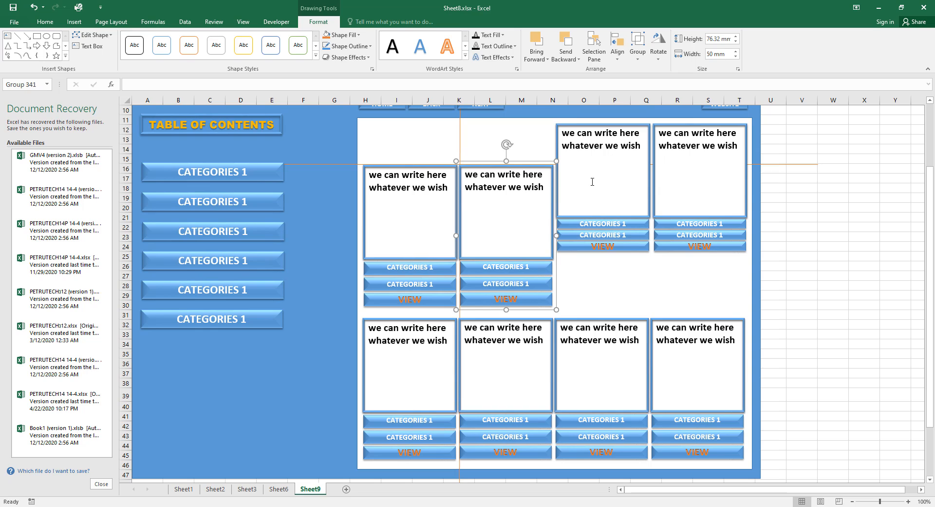
drag(459, 131, 556, 149)
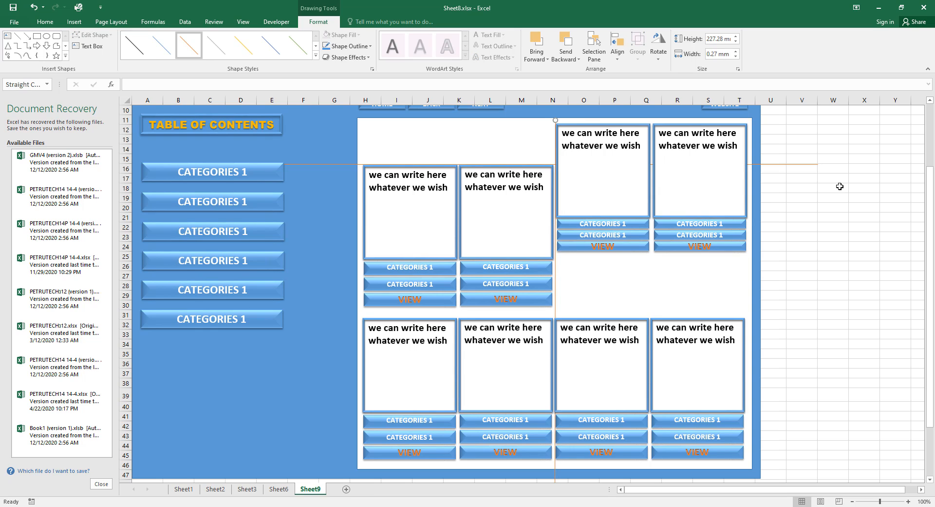
key(Right)
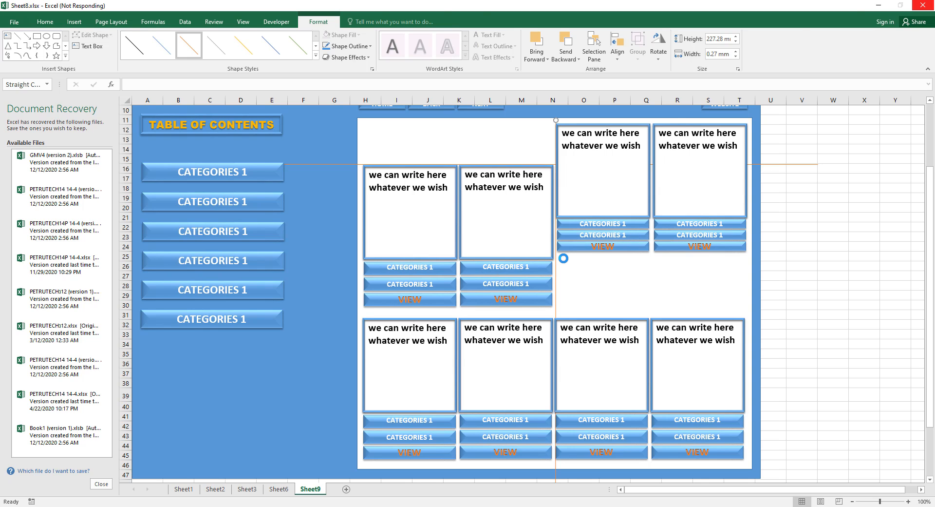
Cut and re-paste the third card group, returning it to its slot.
click(624, 248)
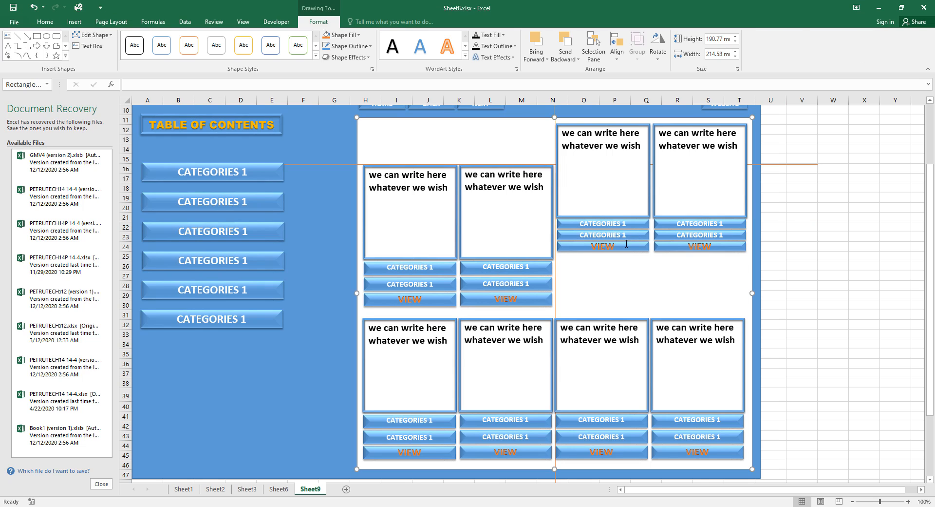
click(644, 256)
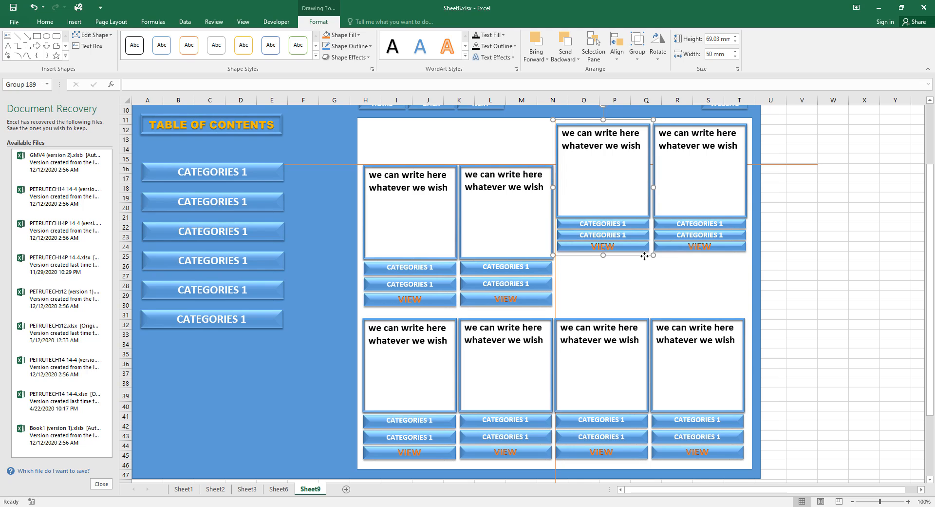
key(Delete)
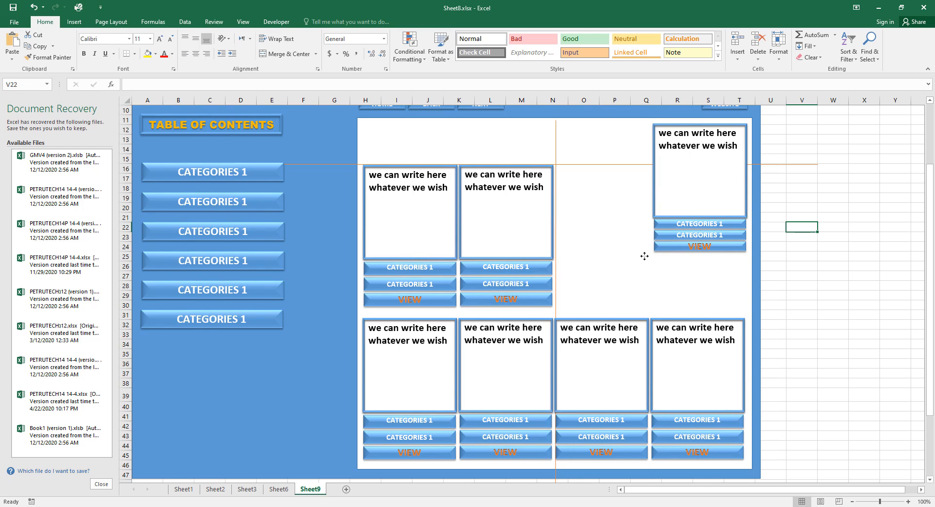
key(ctrl+v)
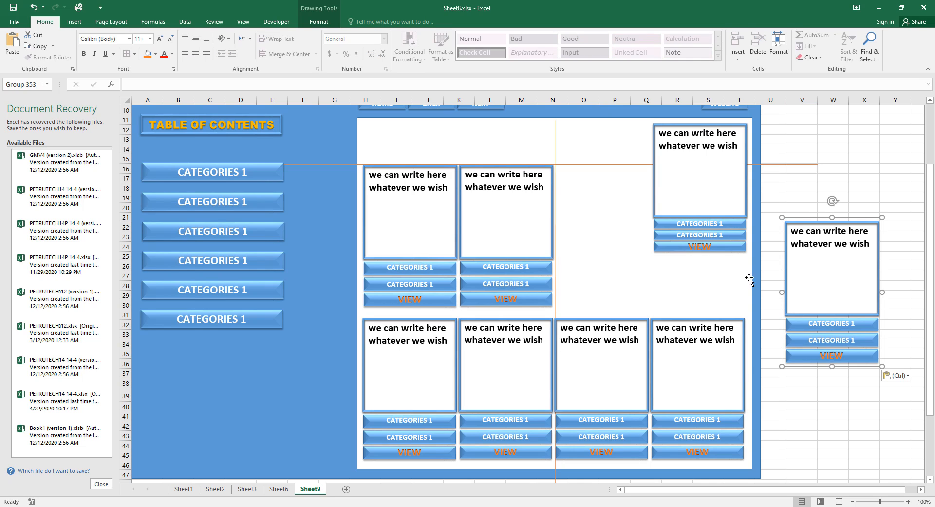
drag(779, 258, 551, 206)
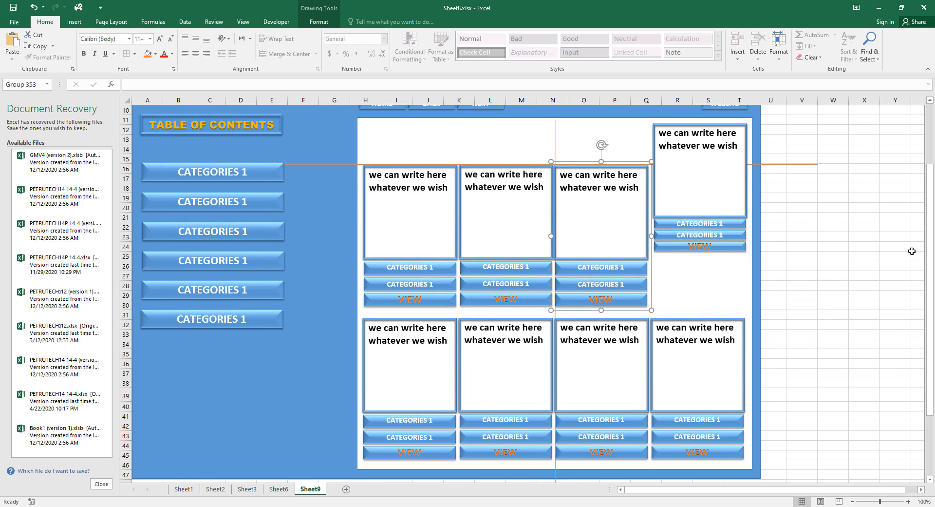
key(Up)
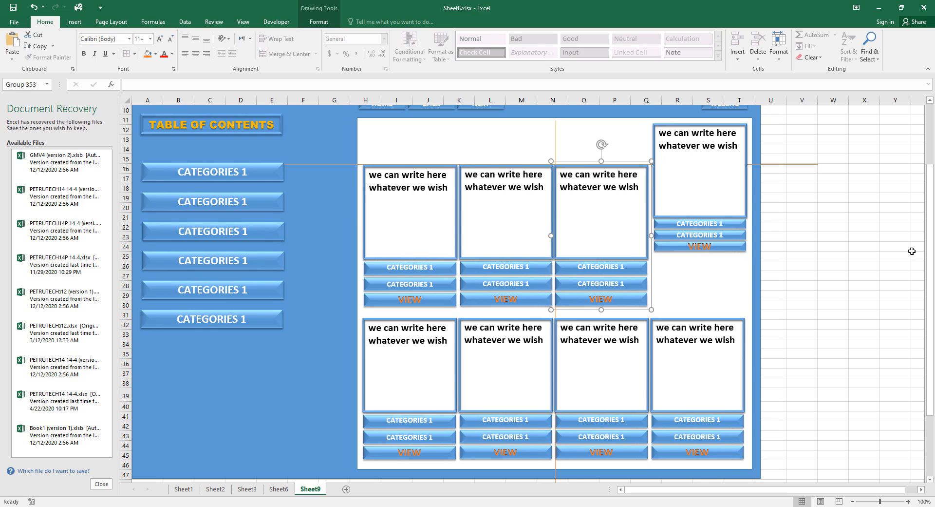
key(Right)
key(Right)
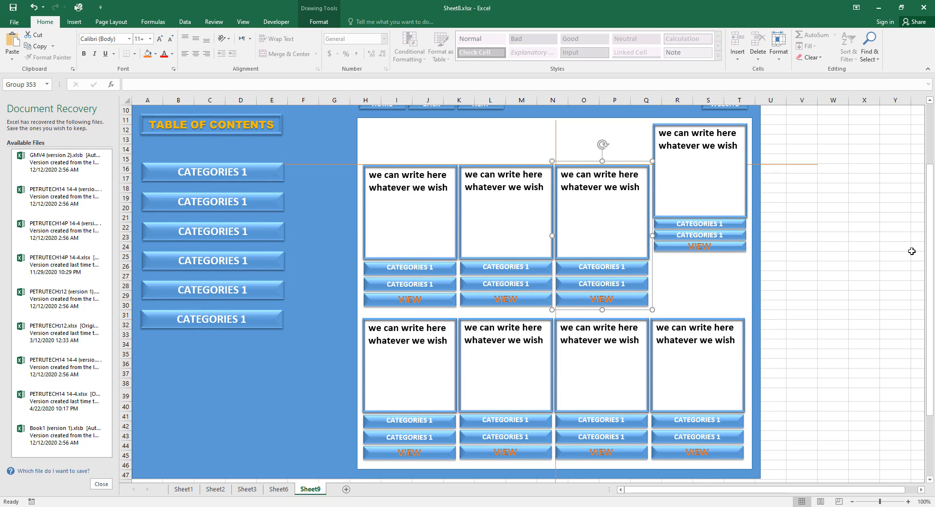
Move the top-right card group into the empty slot and shift the orange guide beside it.
click(747, 246)
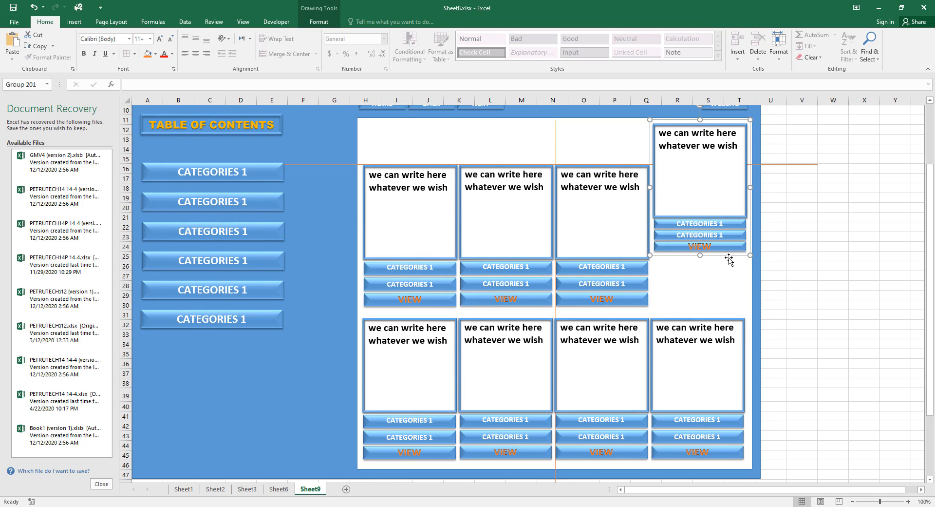
key(Delete)
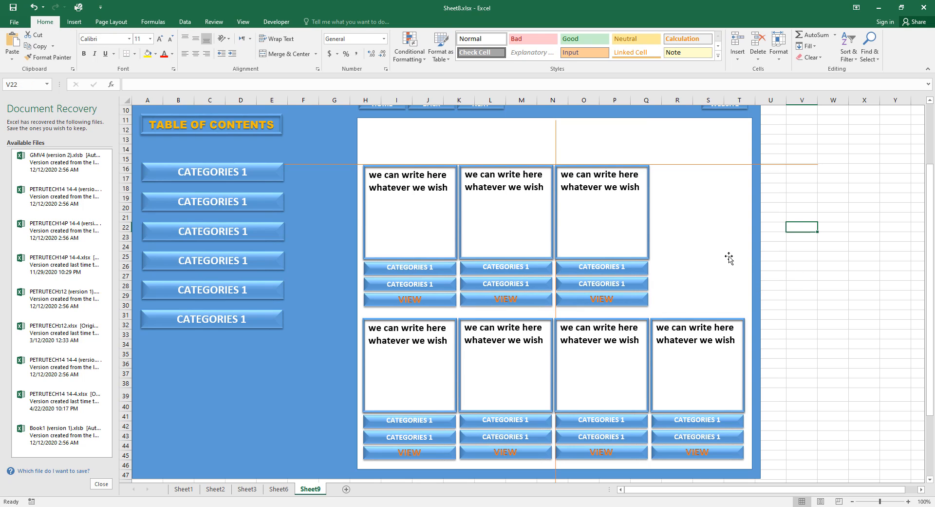
key(ctrl+v)
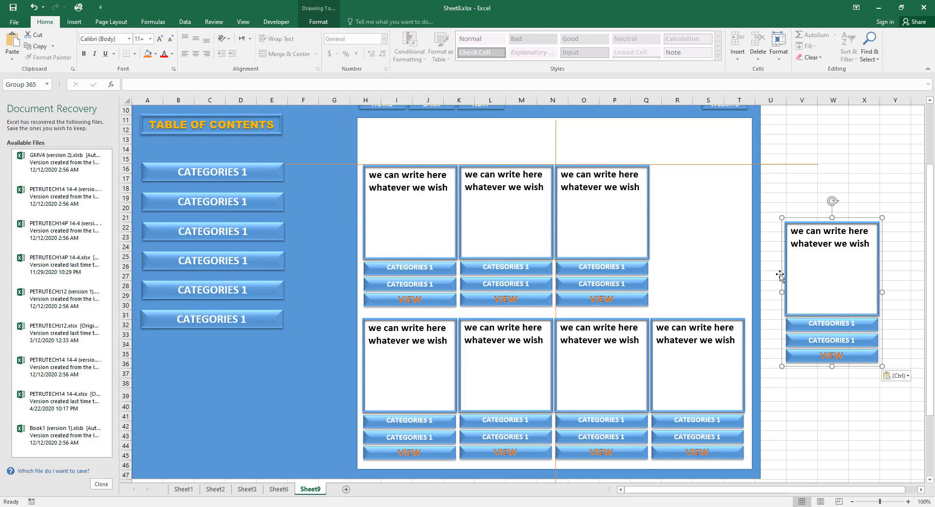
drag(780, 276, 661, 219)
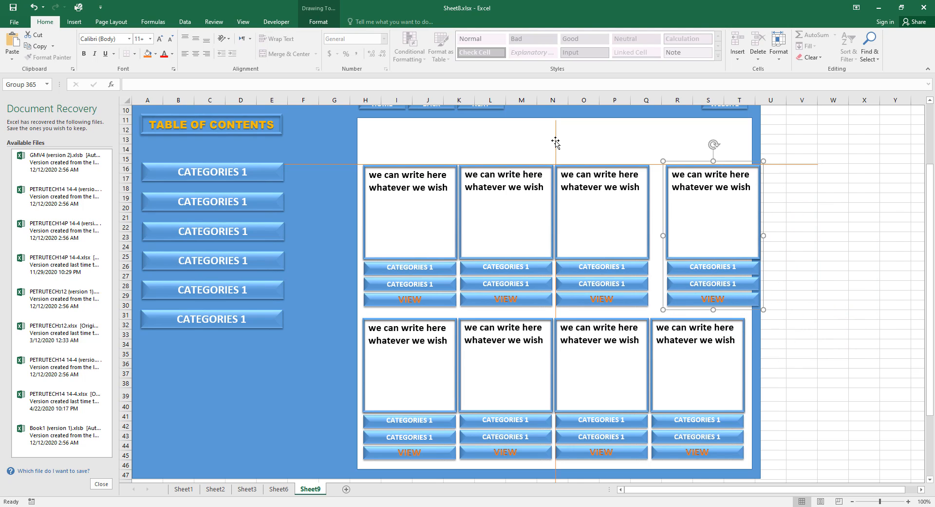
shift+click(555, 144)
drag(555, 144, 650, 179)
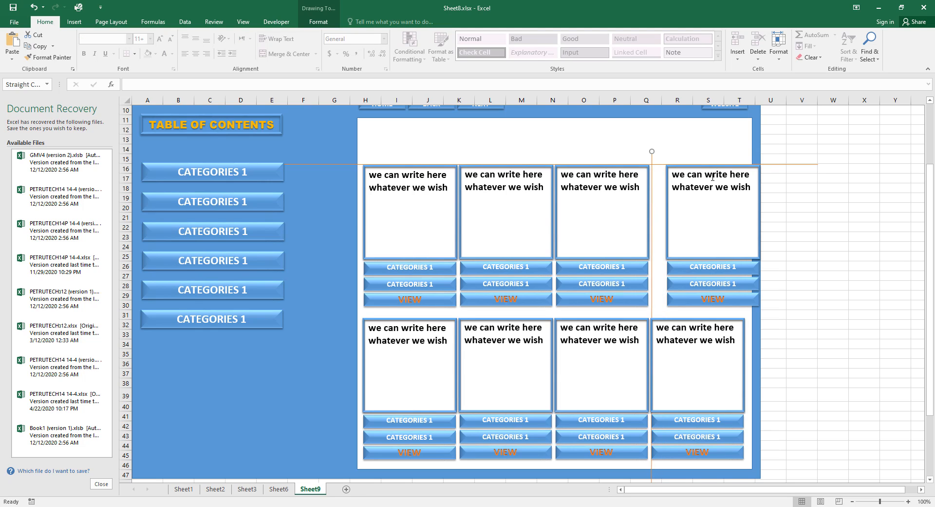
Nudge the right-hand card group until it is level with the other top-row cards.
click(739, 299)
click(745, 311)
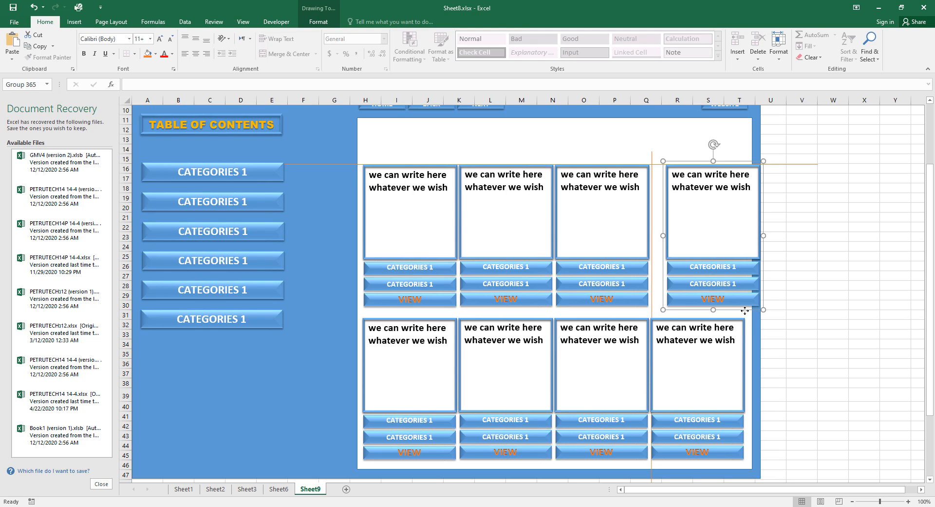
key(Left)
key(Left)
key(Left)
key(Left)
key(Left)
key(Left)
key(Right)
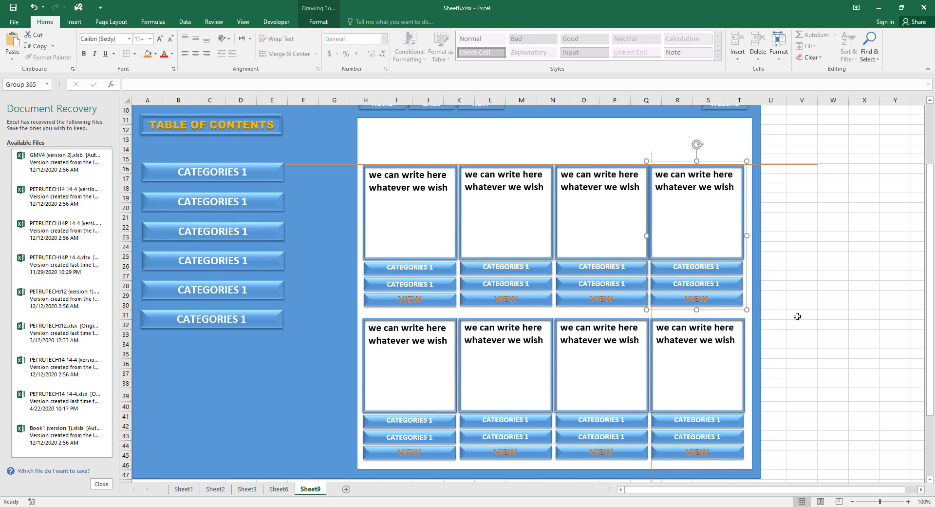
key(ctrl+Right)
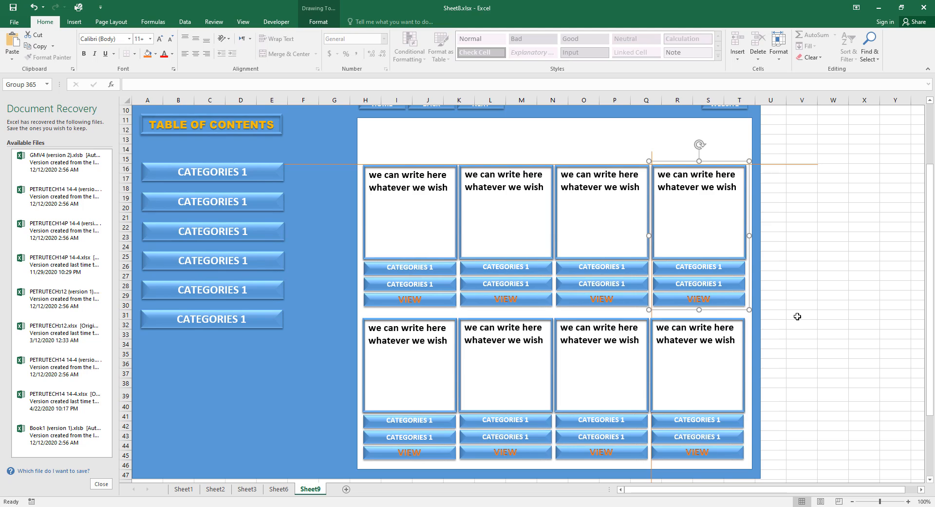
key(ctrl+Left)
key(ctrl+Left)
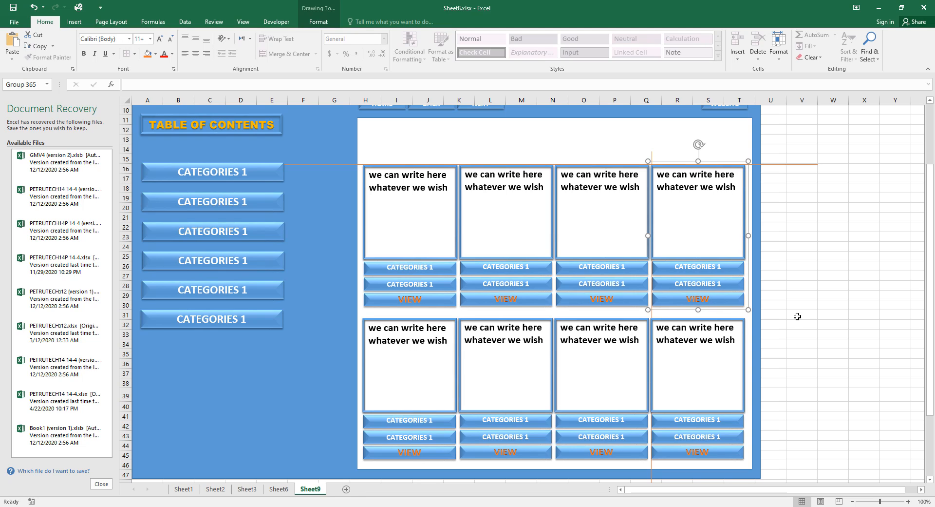
key(ctrl+Right)
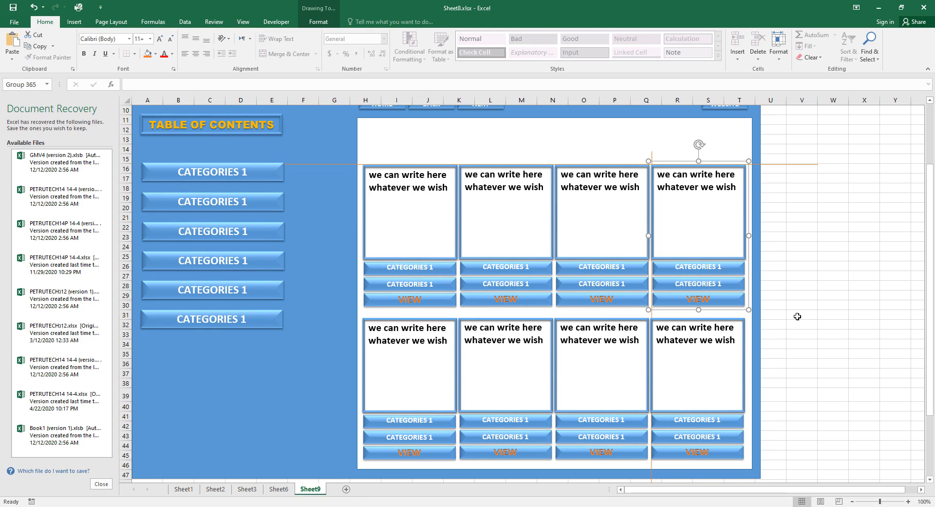
click(838, 323)
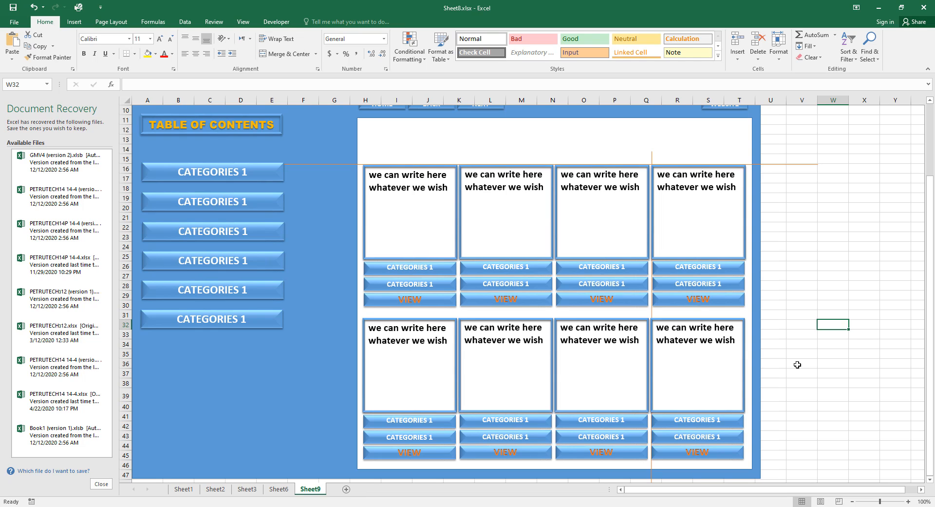
Drag the white panel's top edge down to sit just above the first card row.
click(568, 139)
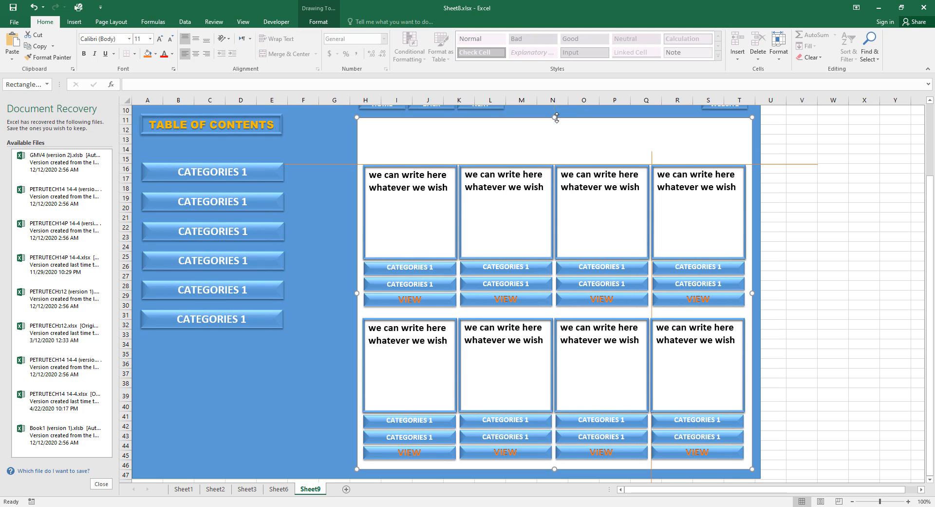
drag(557, 117, 555, 156)
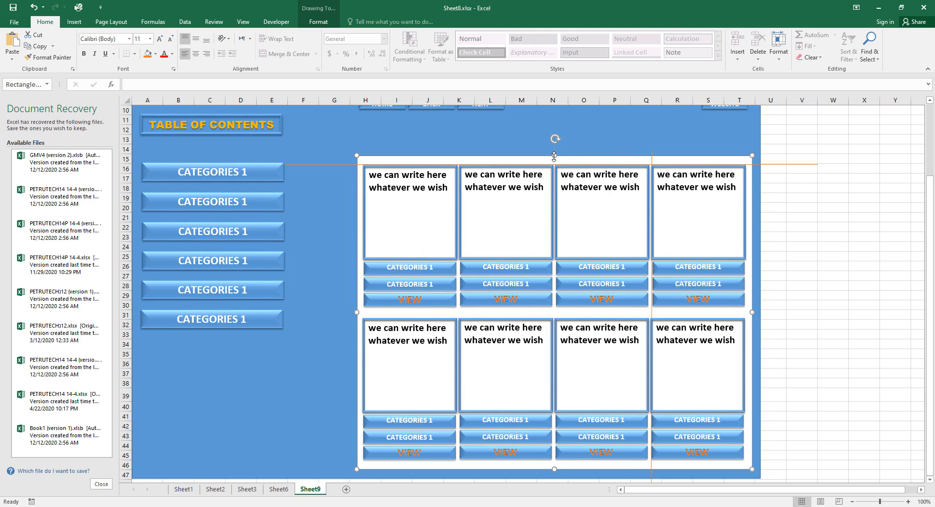
drag(553, 155, 552, 152)
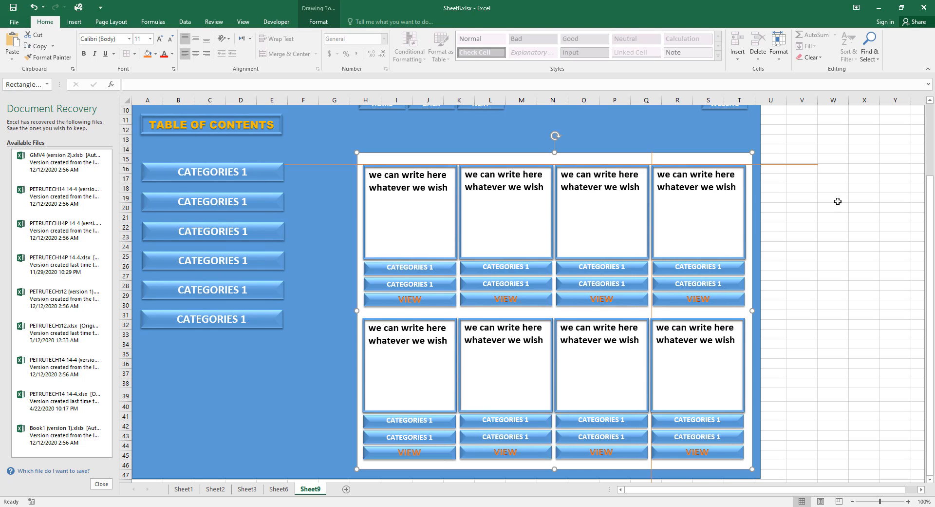
click(839, 215)
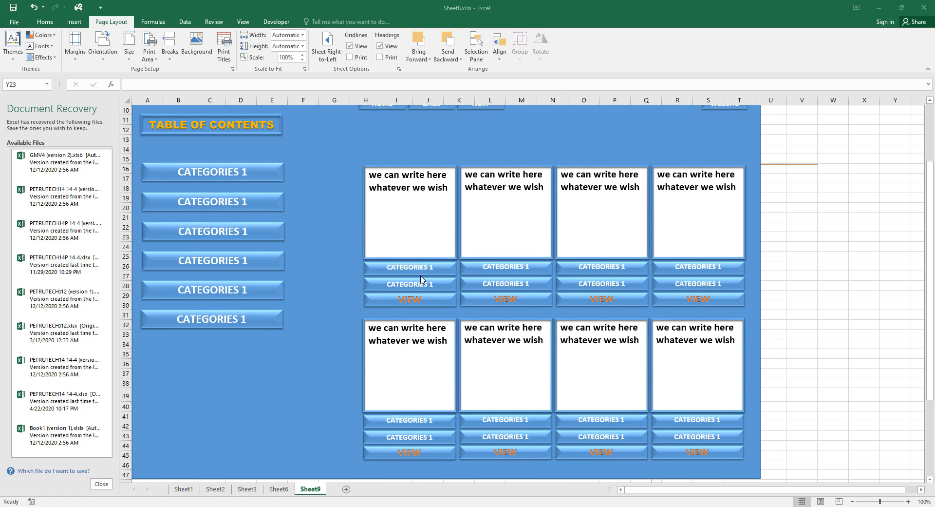
Group the TABLE OF CONTENTS shape with its text.
click(276, 134)
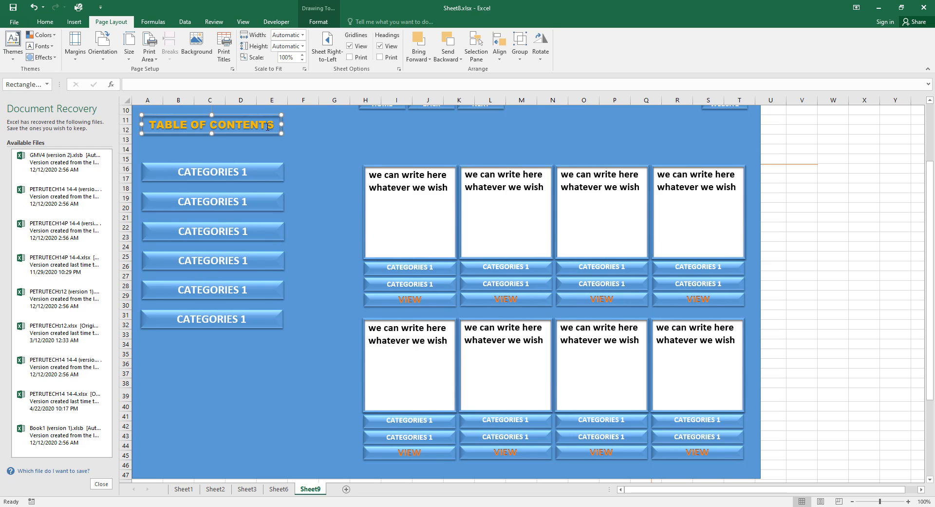
click(267, 126)
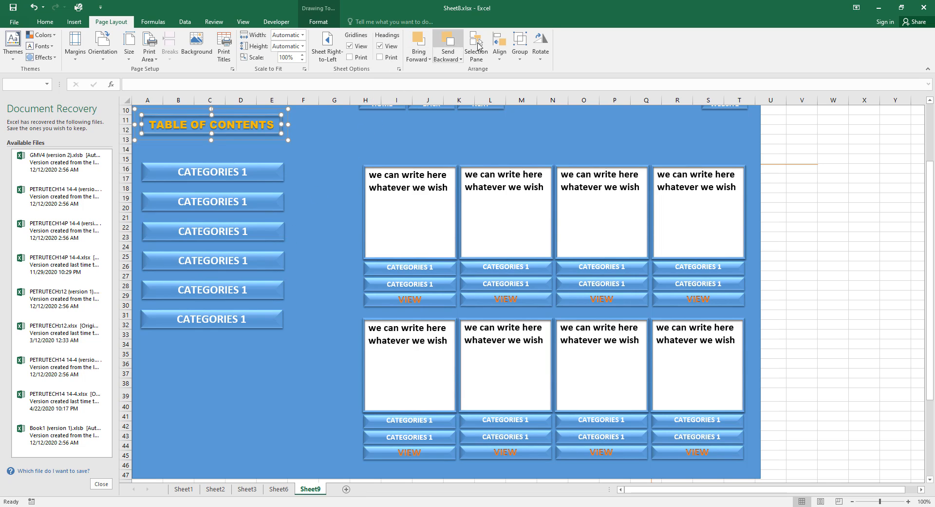
click(519, 43)
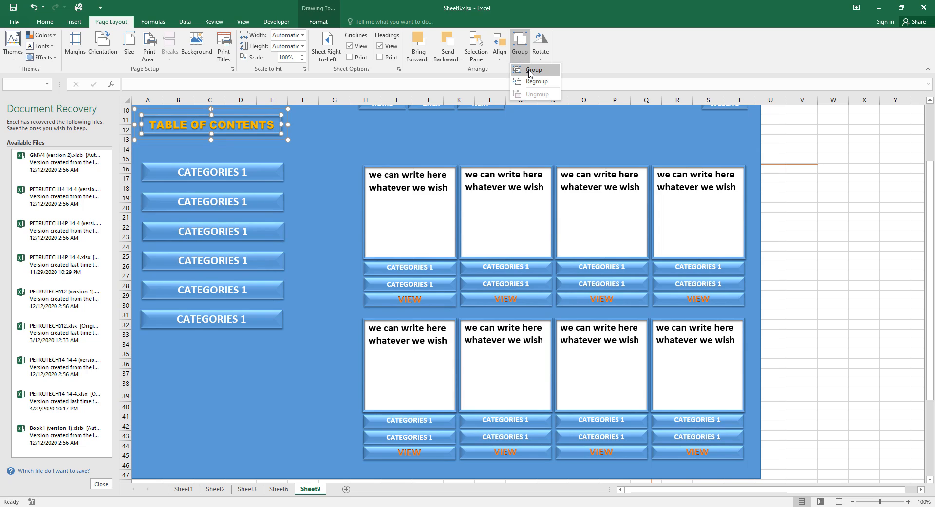
click(531, 72)
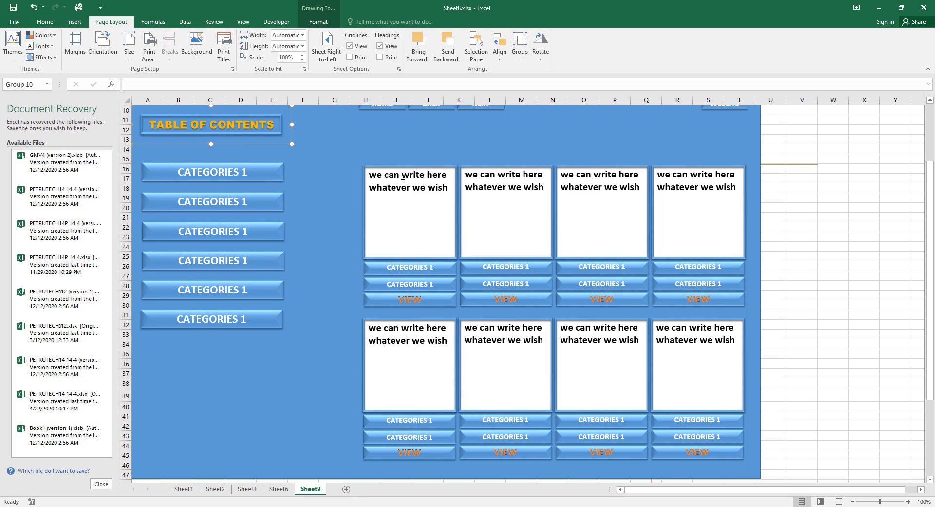
Paste a copy of the TABLE OF CONTENTS group and position it above the cards.
click(484, 131)
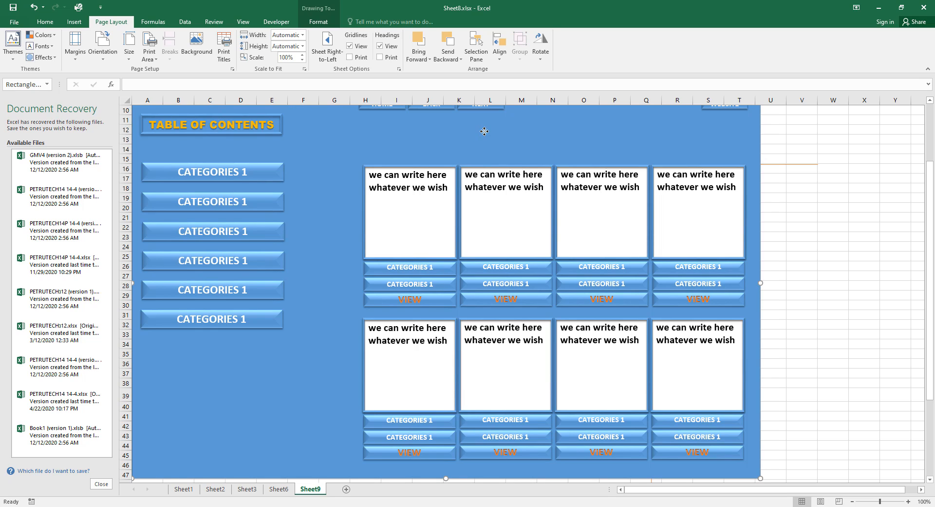
key(ctrl+v)
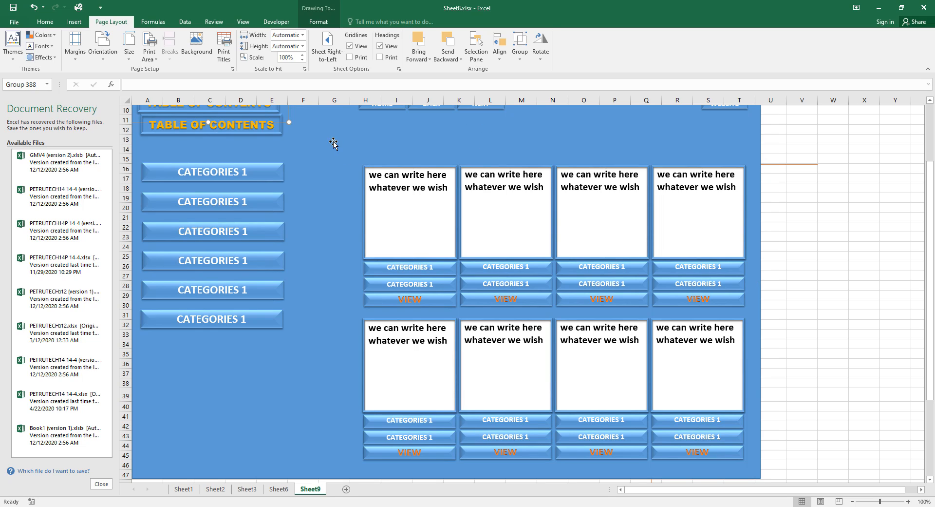
scroll(338, 166, up, 1)
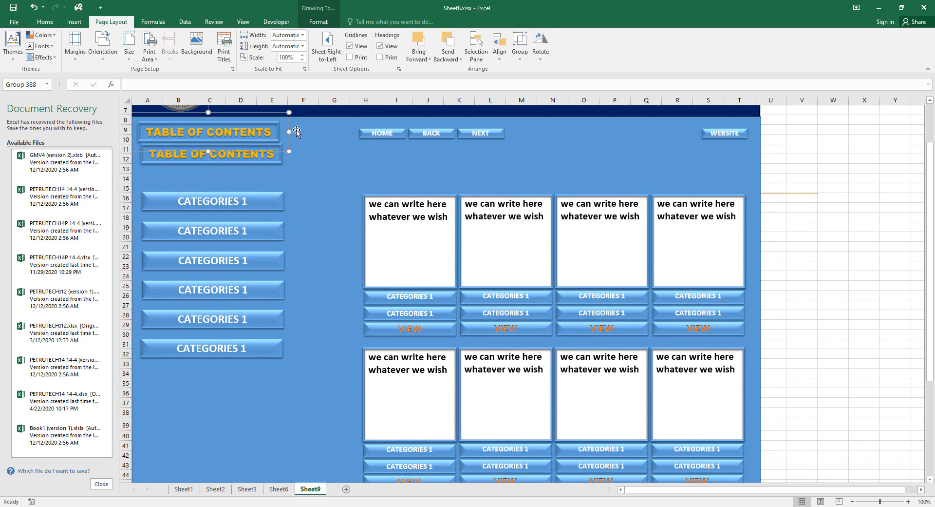
drag(289, 144, 622, 180)
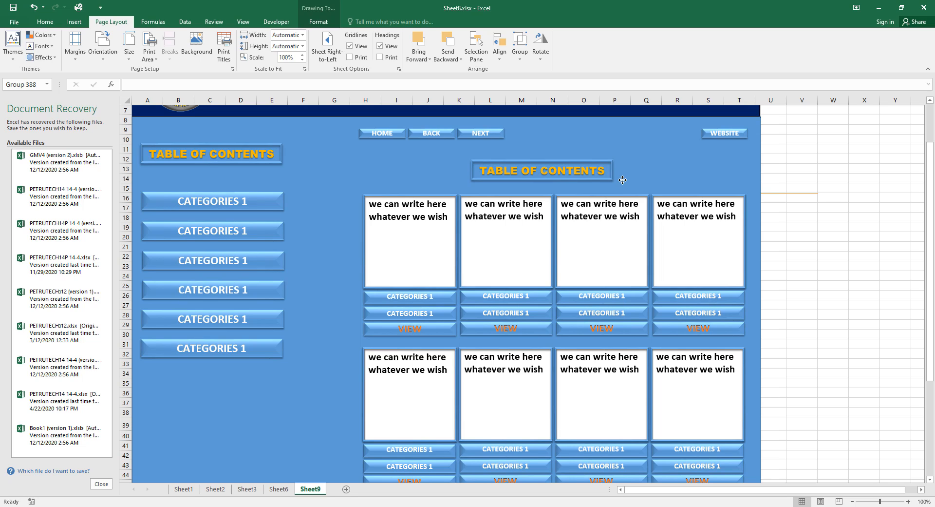
drag(622, 180, 625, 177)
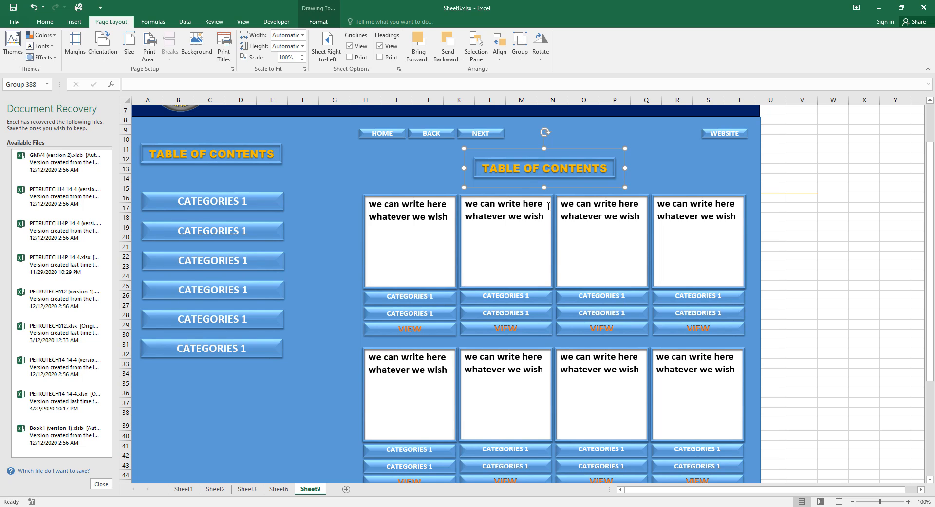
click(607, 176)
click(608, 176)
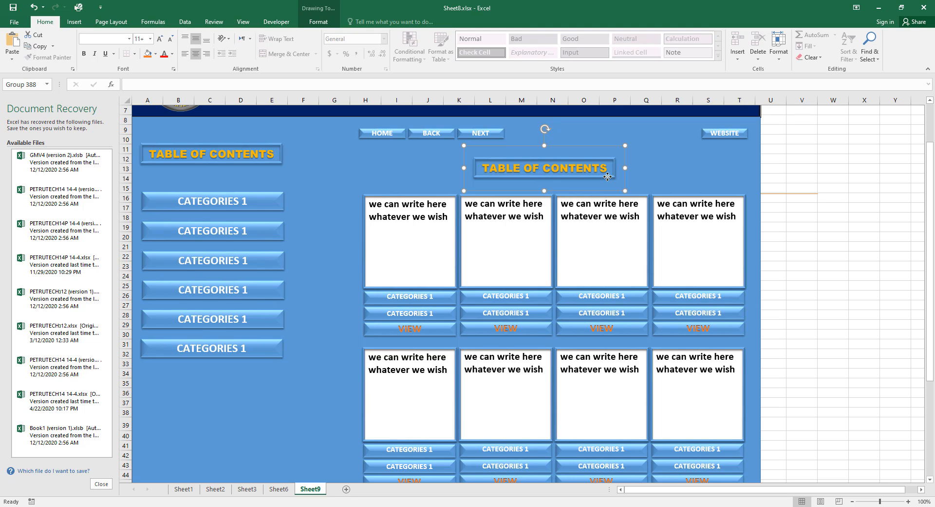
Change the banner copy's width from 83.08 to 100 mm.
scroll(200, 37, down, 2)
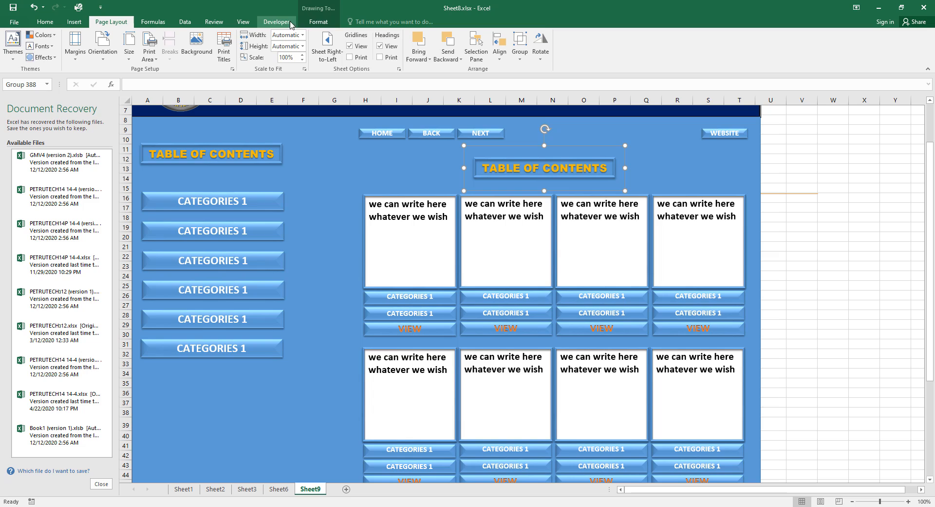
click(316, 22)
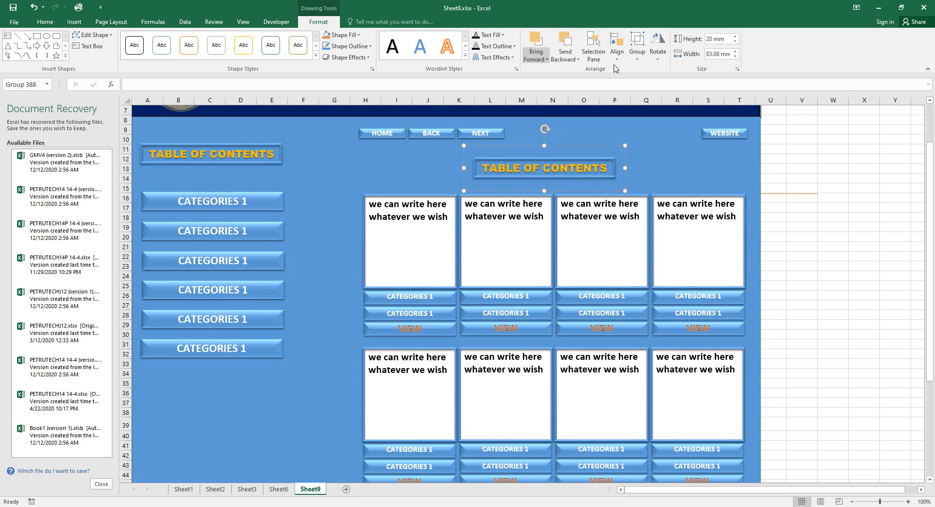
click(720, 54)
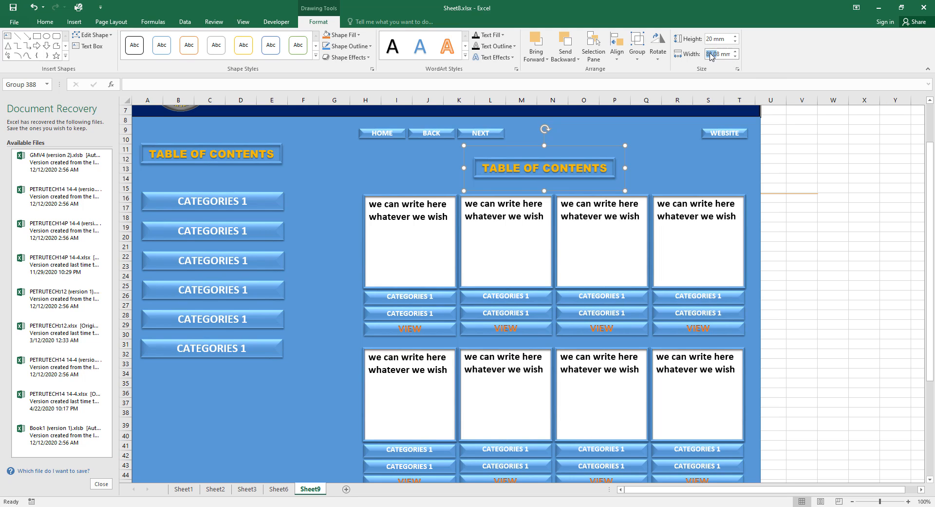
click(711, 55)
drag(707, 54, 721, 53)
text(100)
Apply the 100 mm banner width, then move the six CATEGORIES 1 buttons down.
click(804, 213)
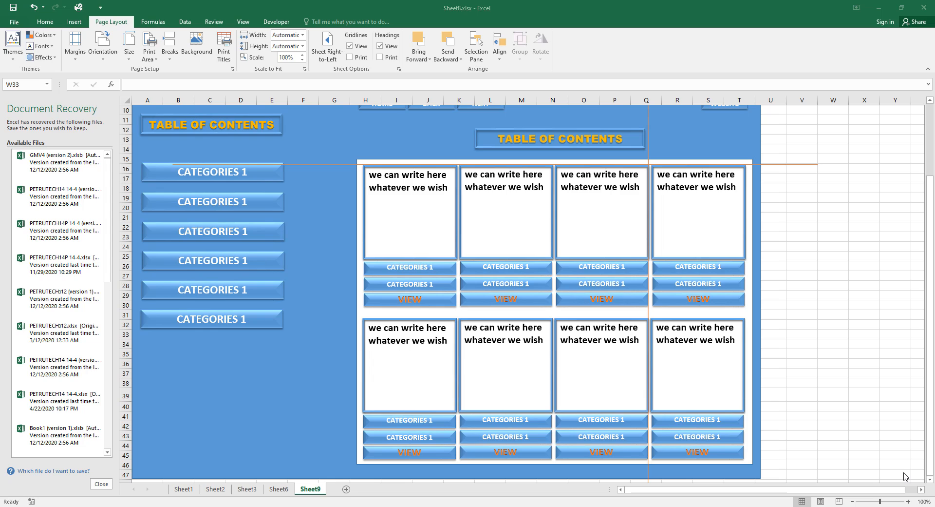
click(279, 319)
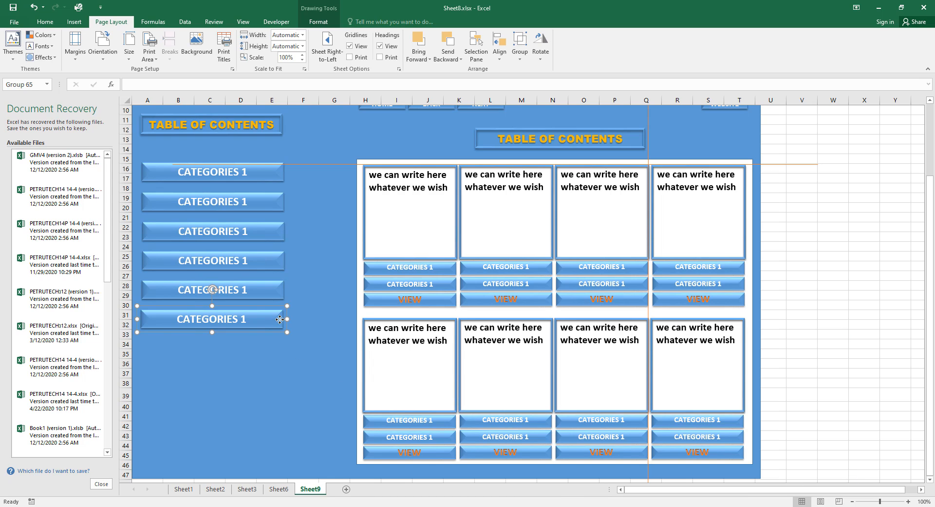
ctrl+click(281, 292)
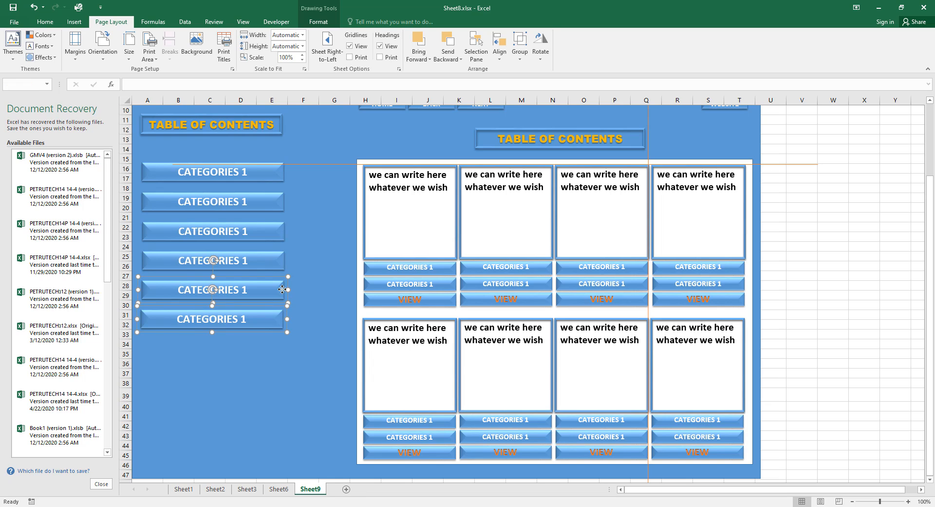
ctrl+click(285, 264)
ctrl+click(285, 233)
ctrl+click(281, 202)
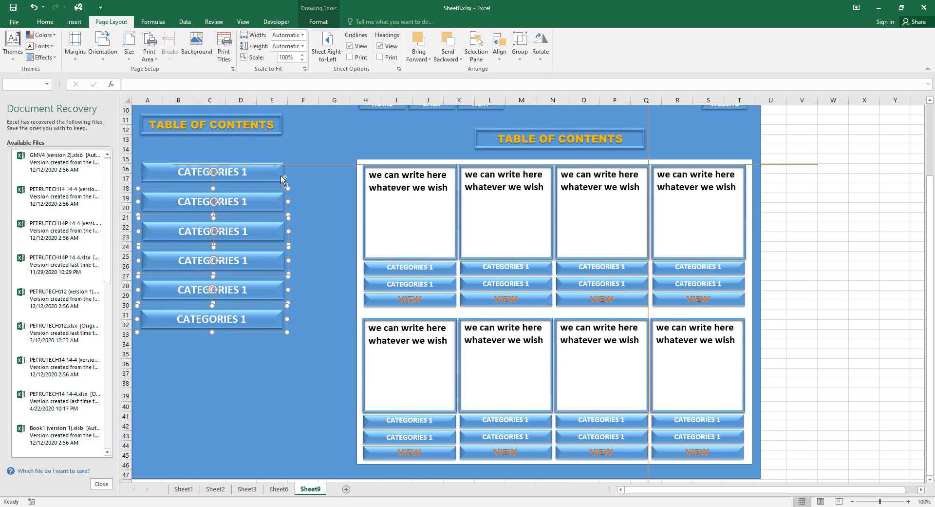
ctrl+click(281, 175)
key(Down)
key(Down)
key(Down)
key(Down)
key(Down)
key(Down)
key(Down)
key(Down)
key(Down)
key(Down)
key(Down)
key(Down)
key(Down)
key(Down)
key(Down)
key(Down)
key(Down)
key(Down)
key(Down)
key(Down)
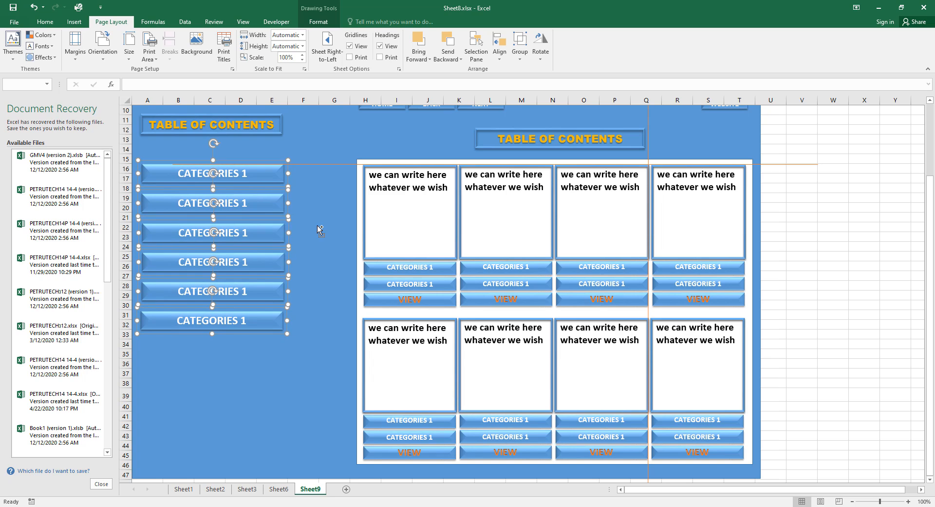
key(Down)
key(Down)
key(Down)
key(Down)
key(Down)
key(Down)
key(Down)
key(Down)
key(Down)
key(Down)
key(Down)
key(Down)
key(Down)
key(Down)
key(Down)
key(Down)
key(Down)
key(Down)
key(Down)
key(Down)
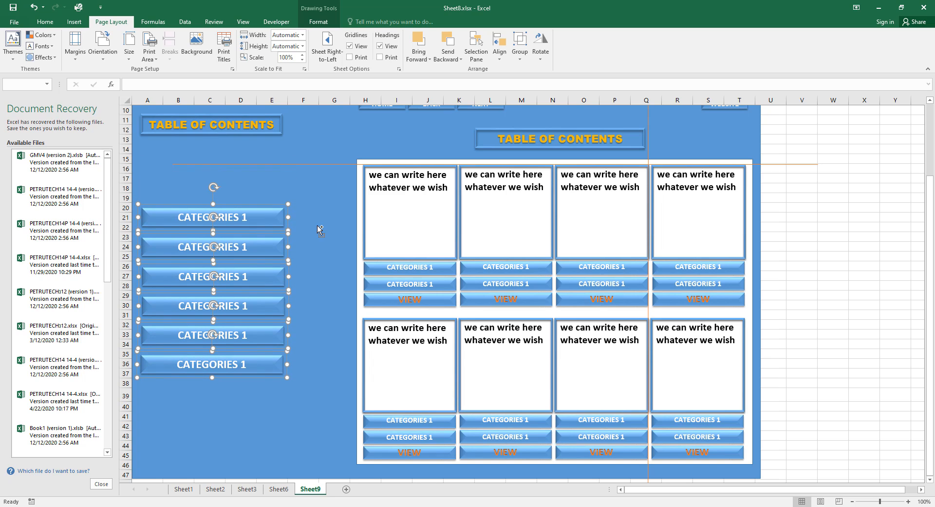
key(Down)
key(Down)
key(Down)
key(Down)
key(Down)
key(Down)
key(Down)
key(Down)
key(Down)
key(Down)
key(Down)
key(Down)
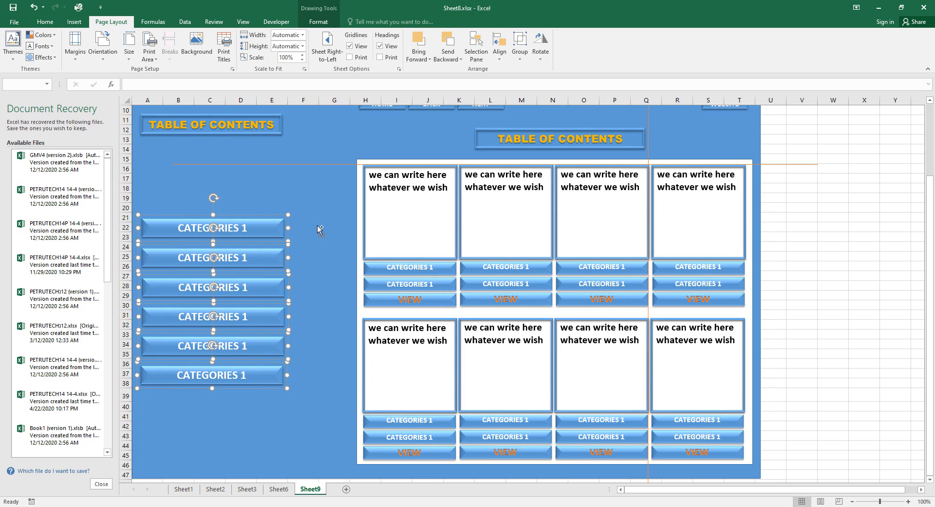
key(Up)
key(Up)
key(Up)
key(Up)
key(Up)
key(Up)
key(Up)
key(Up)
key(Up)
key(Up)
key(Up)
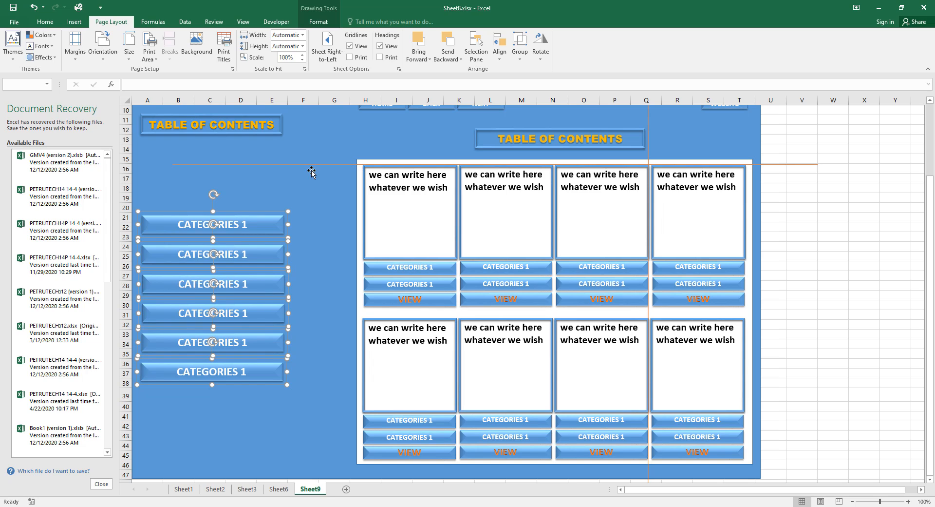
Raise the thin horizontal divider line up to row 12.
click(330, 181)
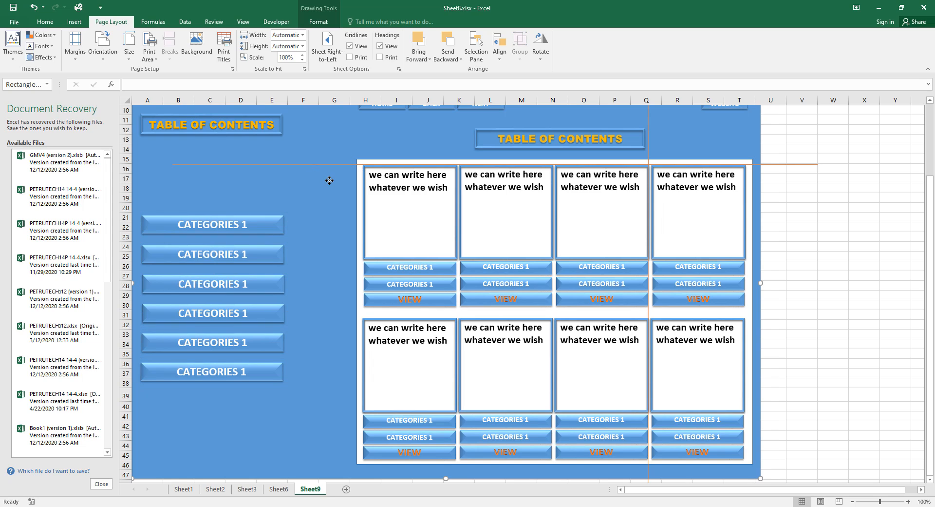
click(282, 132)
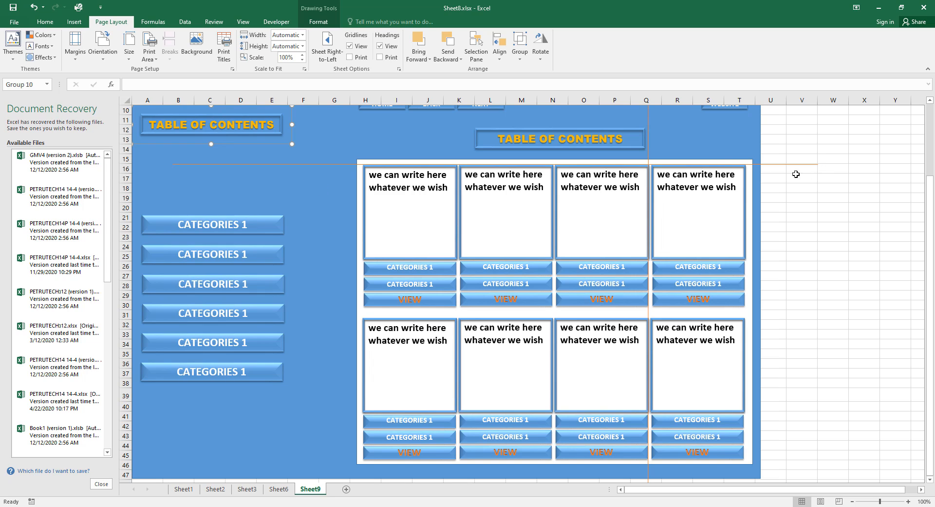
click(809, 166)
drag(810, 166, 804, 126)
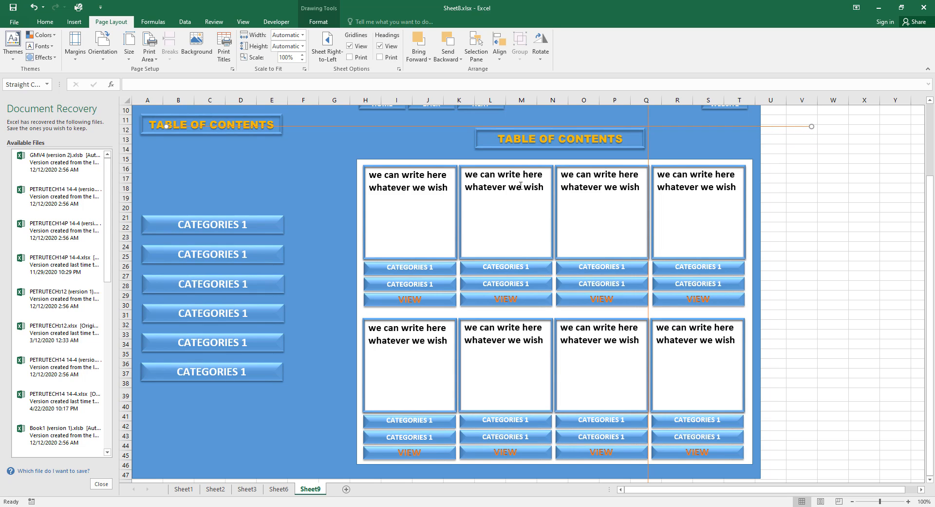
Move the left TABLE OF CONTENTS title down three steps.
click(271, 139)
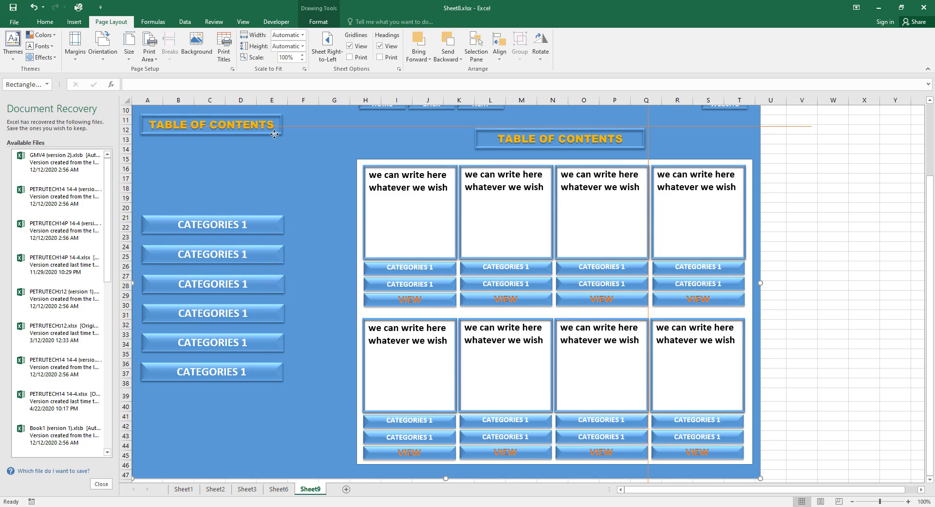
click(142, 127)
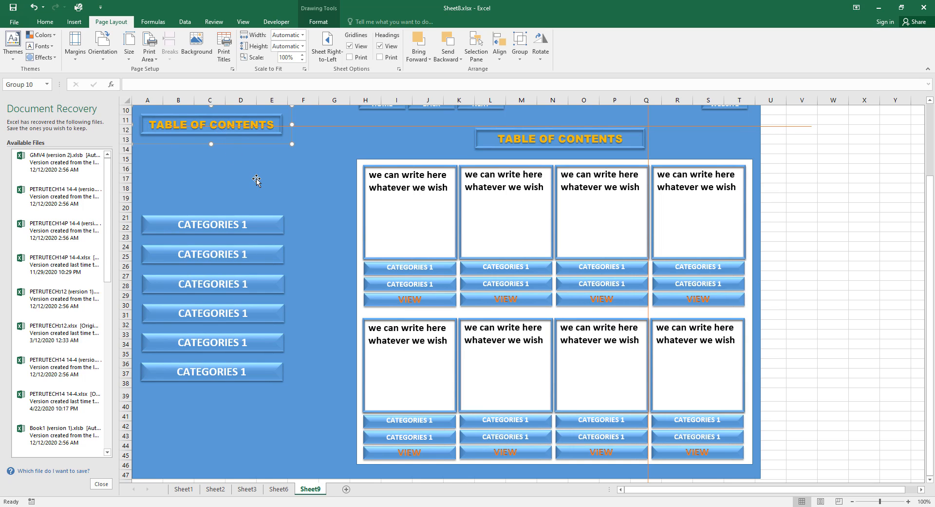
key(Down)
key(Down)
key(Down)
key(Down)
key(Down)
key(Down)
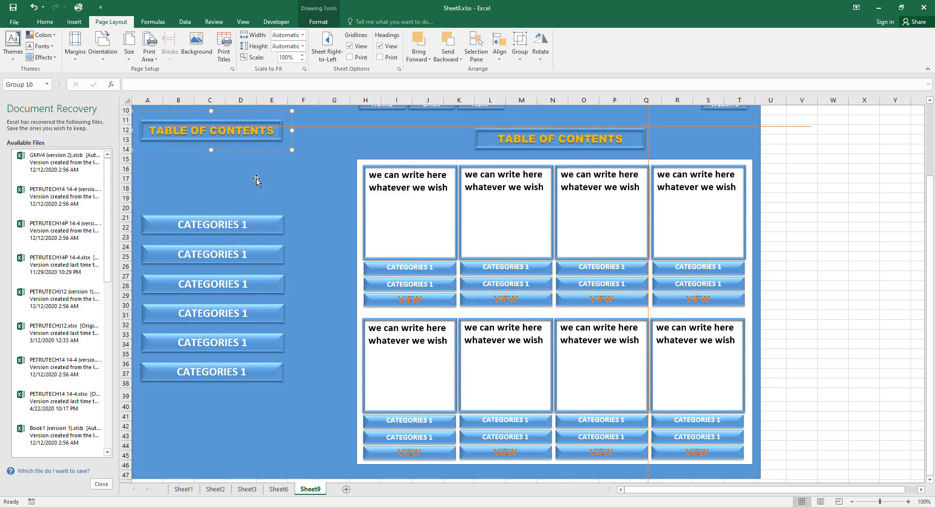
key(Down)
key(Down)
key(Down)
key(Down)
key(Down)
key(Down)
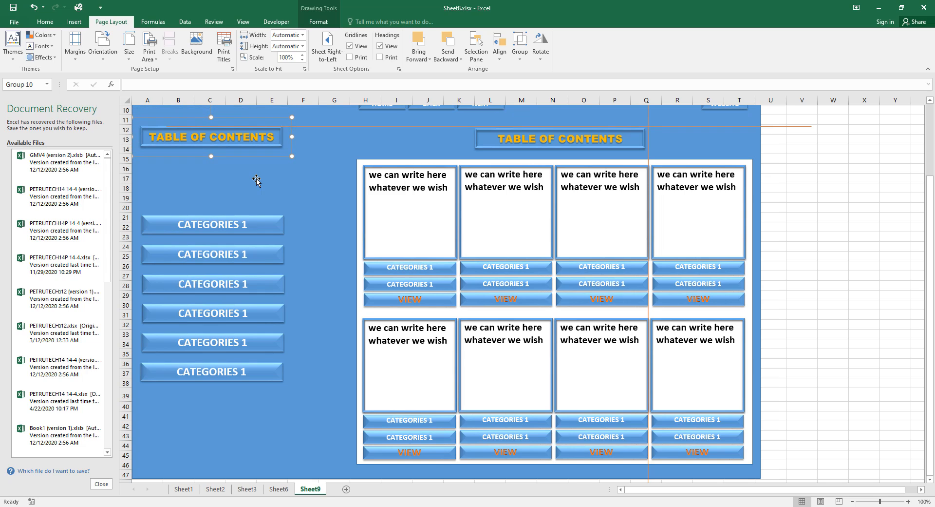
key(Down)
key(Down)
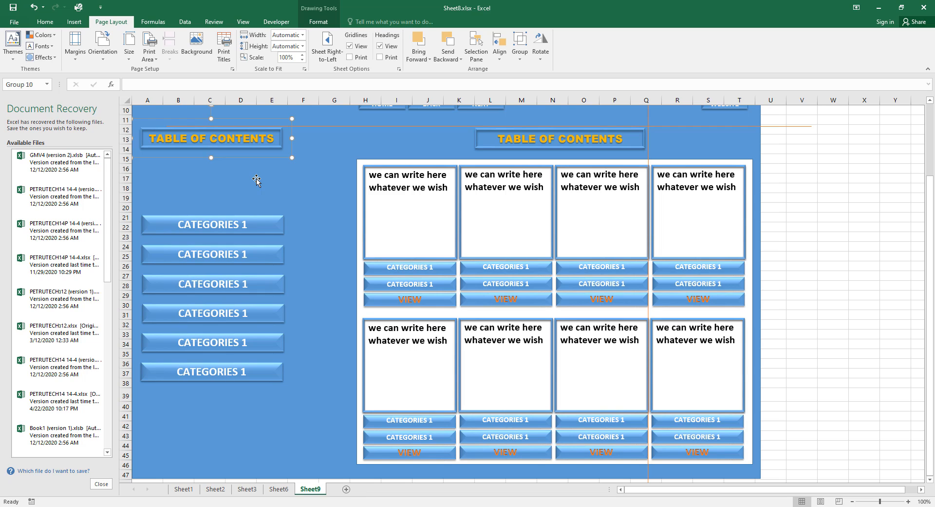
Select all six left CATEGORIES 1 buttons together.
click(840, 226)
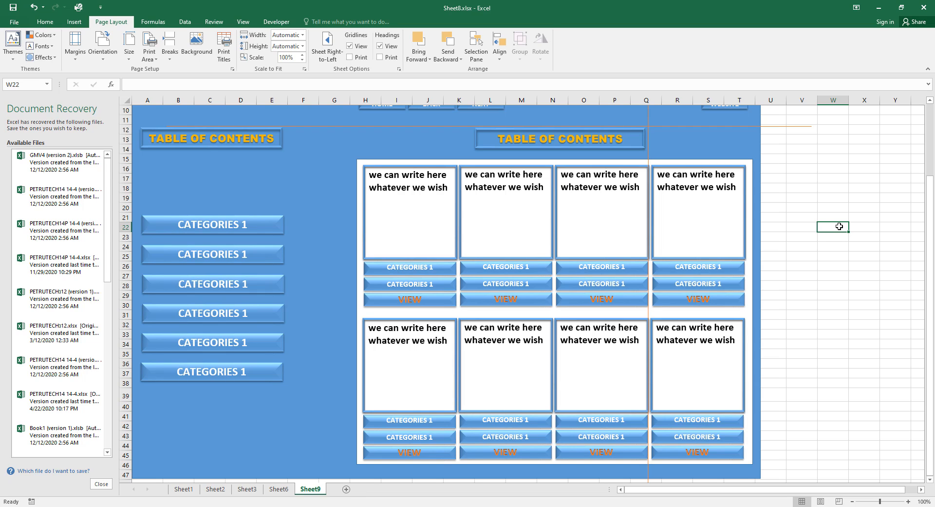
click(277, 223)
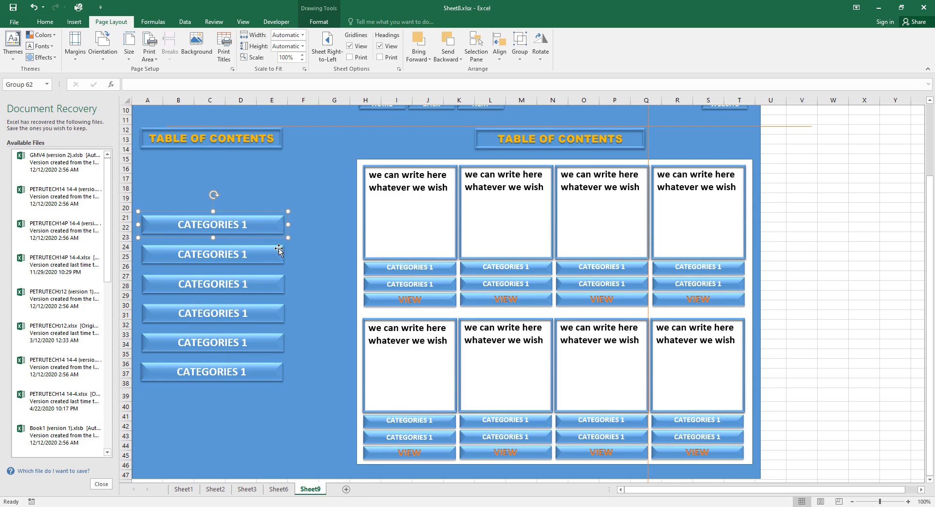
ctrl+click(282, 261)
ctrl+click(283, 289)
ctrl+click(280, 317)
ctrl+click(281, 341)
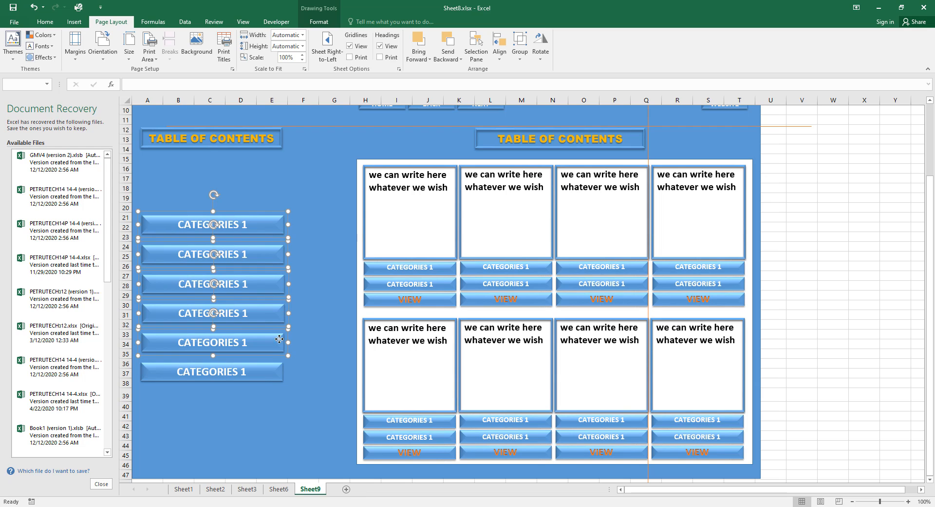
ctrl+click(281, 371)
Raise the six buttons until they stack just below the TABLE OF CONTENTS title.
key(Up)
key(Up)
key(Up)
key(Up)
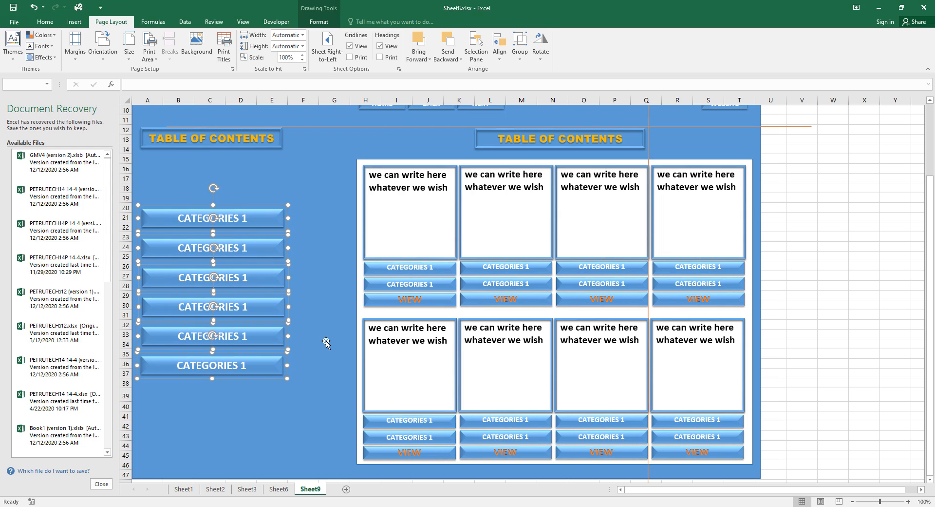
key(Up)
key(Up)
key(Up)
key(Up)
key(Up)
key(Up)
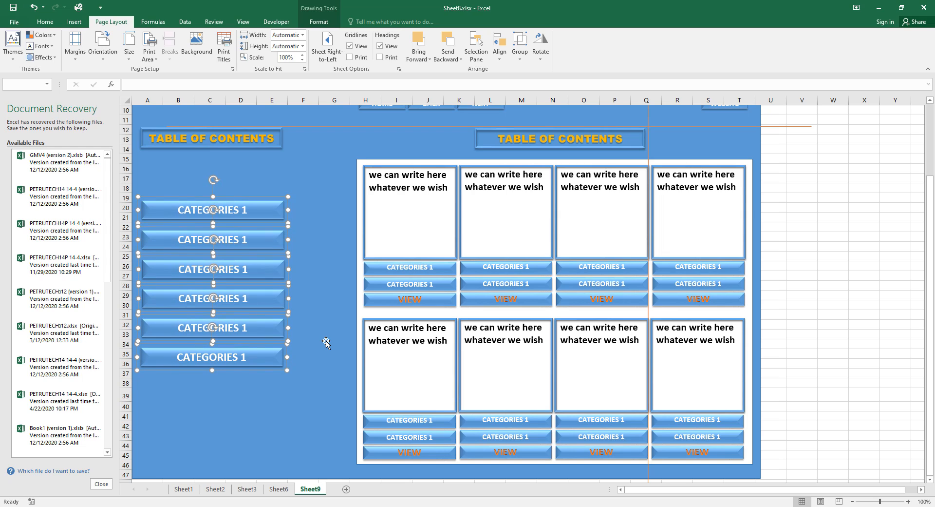
key(Up)
key(Up)
key(Up)
key(Up)
key(Up)
key(Up)
key(Up)
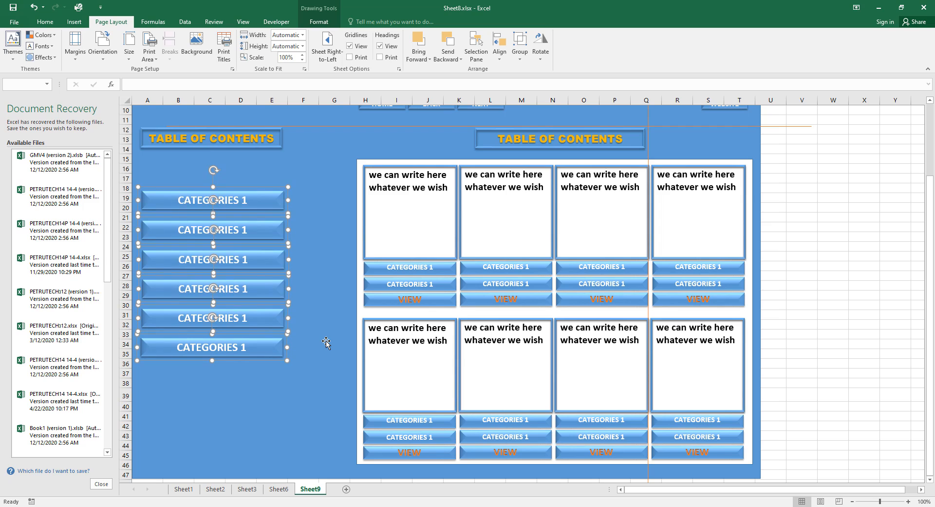
key(Up)
key(Up)
key(Up)
key(Up)
key(Up)
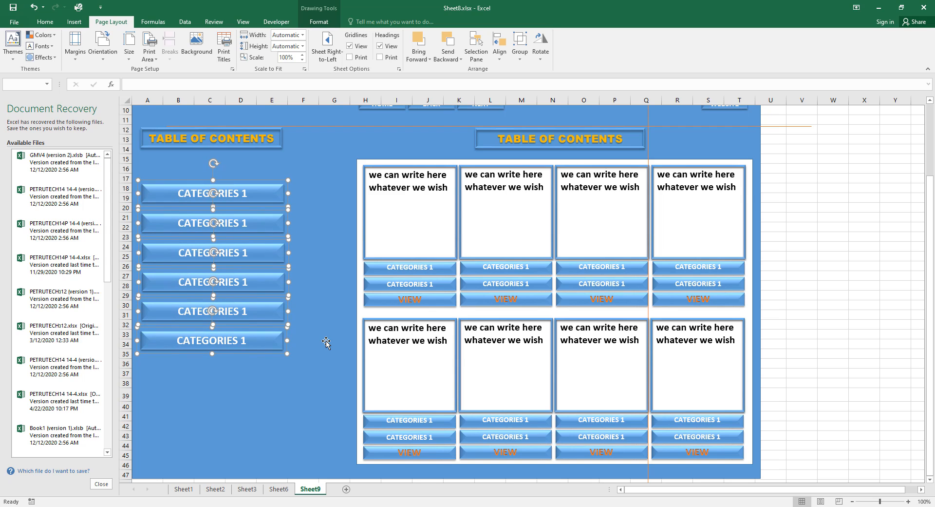
key(Up)
key(Up)
key(Up)
key(Up)
key(Up)
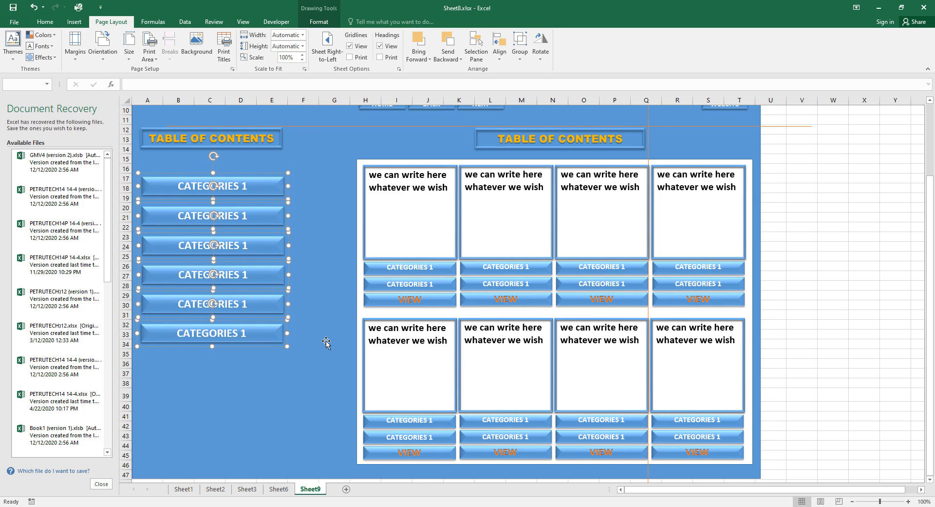
key(Up)
key(Up)
key(Up)
key(Up)
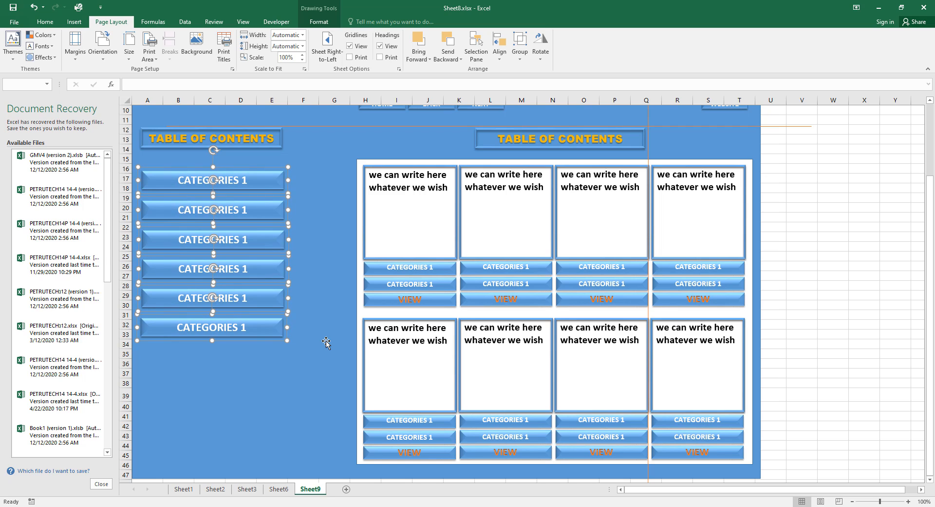
key(Up)
key(Up)
key(Up)
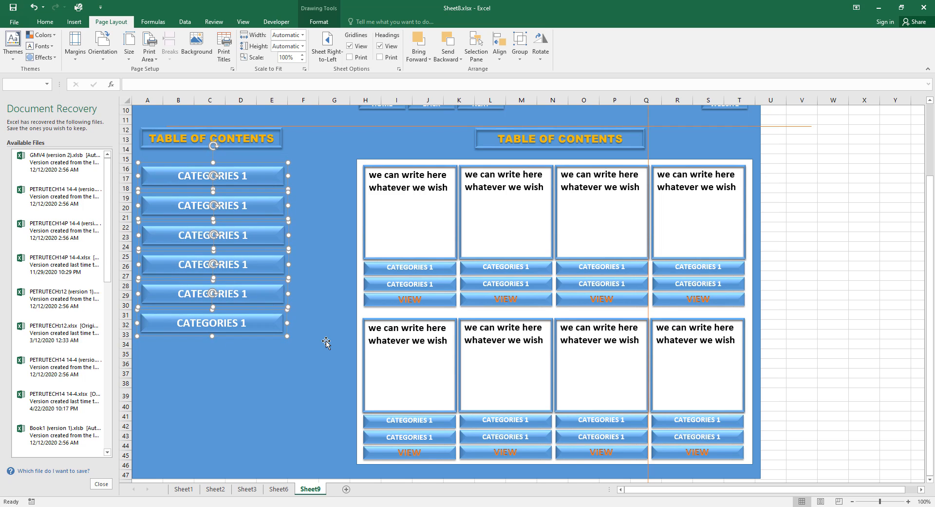
key(Up)
key(Up)
key(Up)
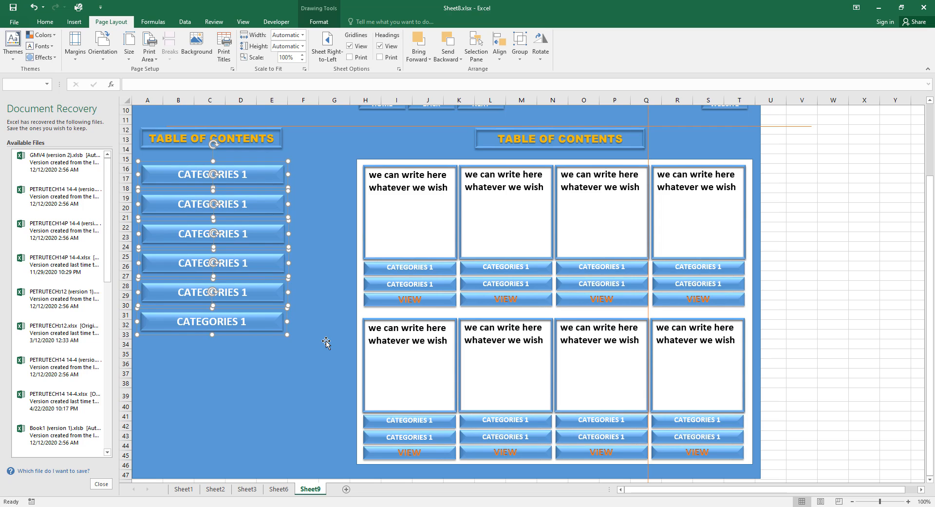
key(Up)
key(Up)
key(Up)
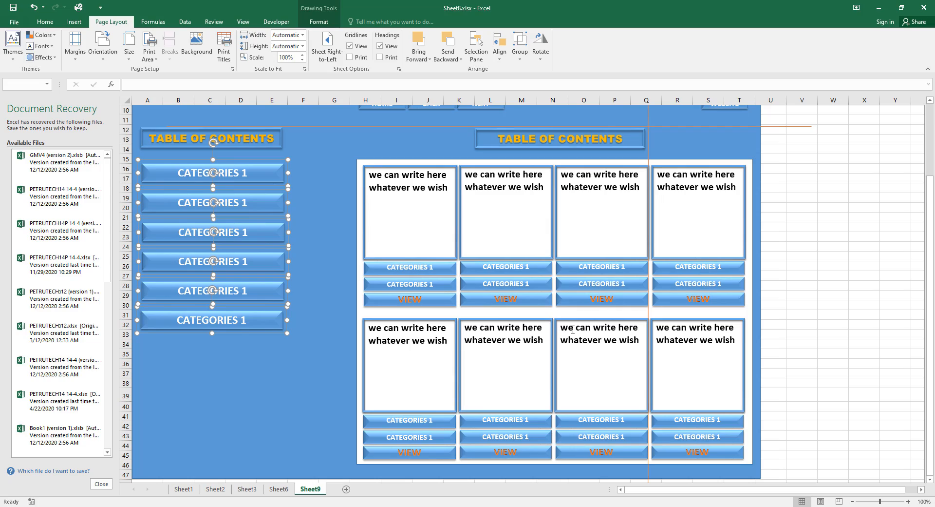
click(869, 298)
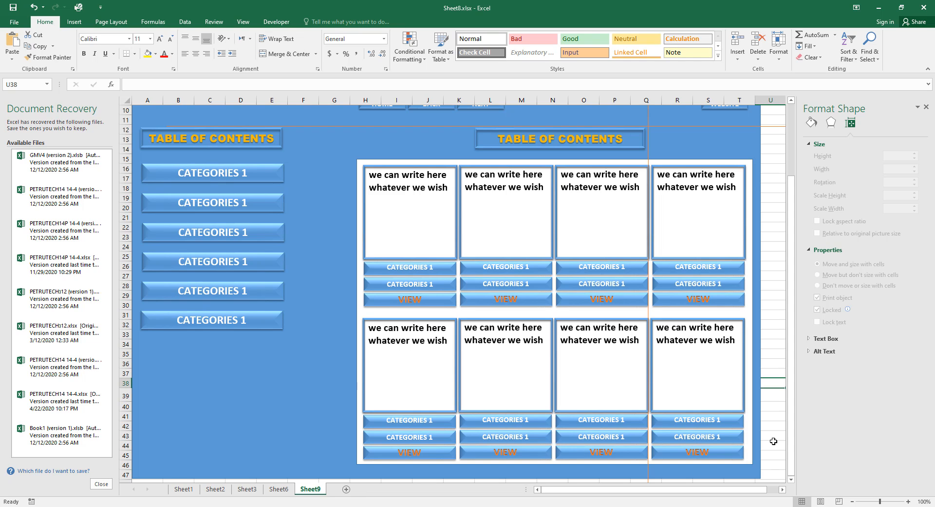
Copy the entire Sheet9 catalog and paste it into a new Sheet8.
key(ctrl+a)
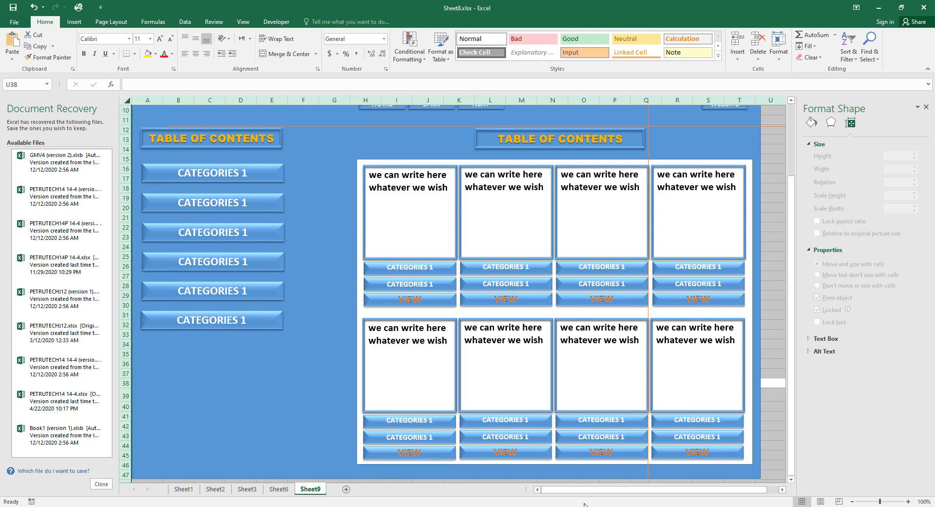
key(ctrl+c)
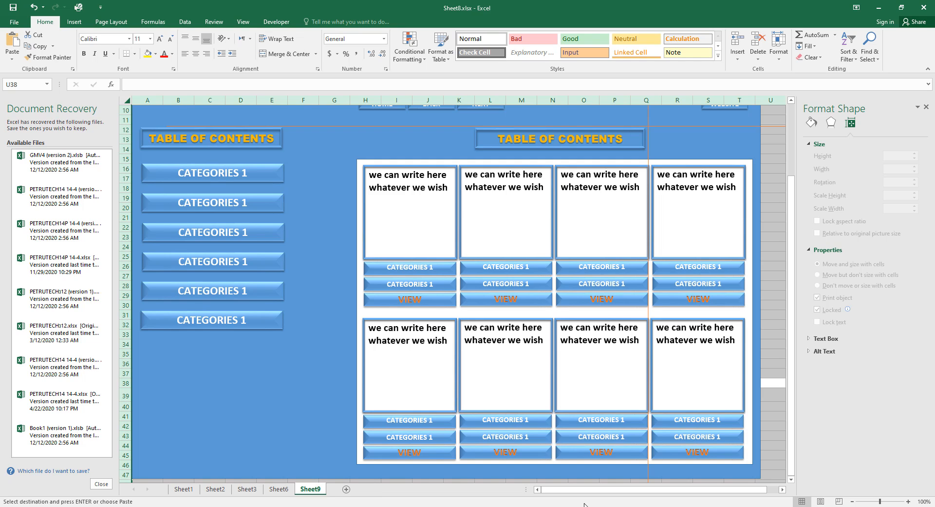
click(348, 491)
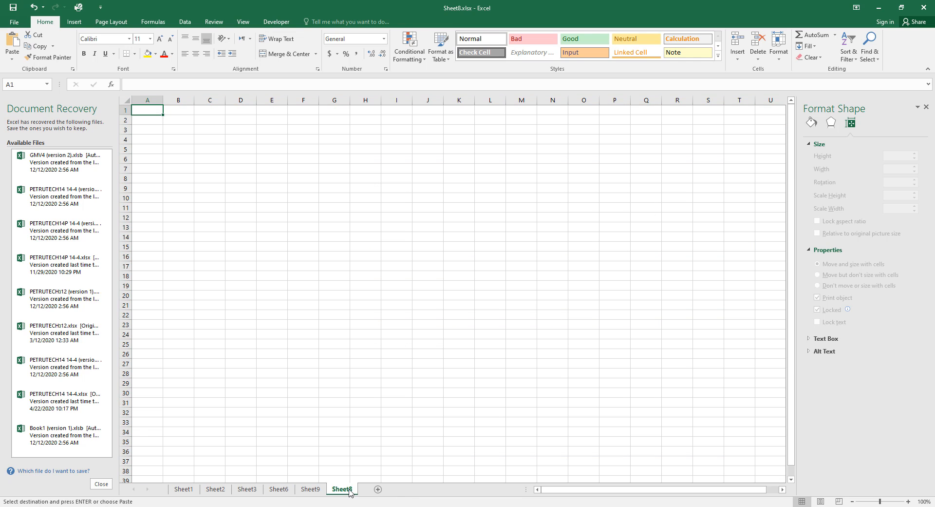
key(ctrl+v)
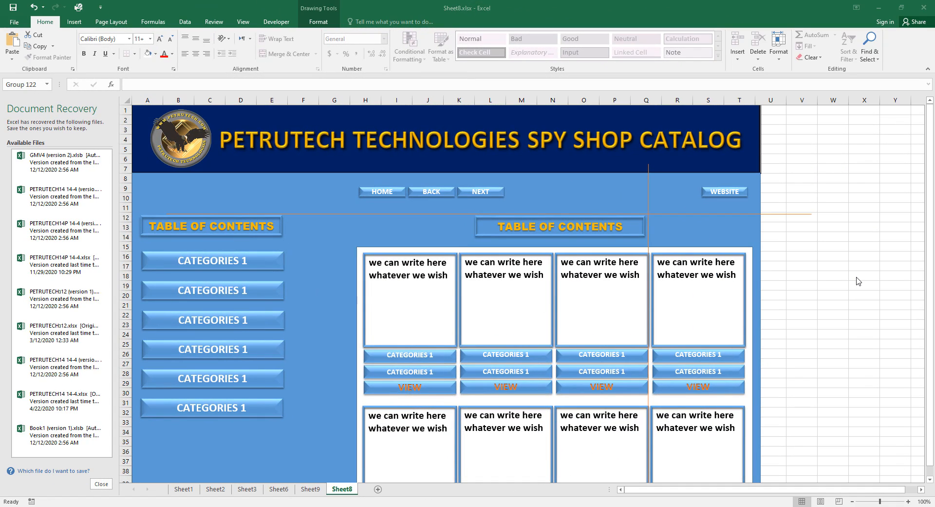
click(845, 268)
scroll(845, 268, down, 3)
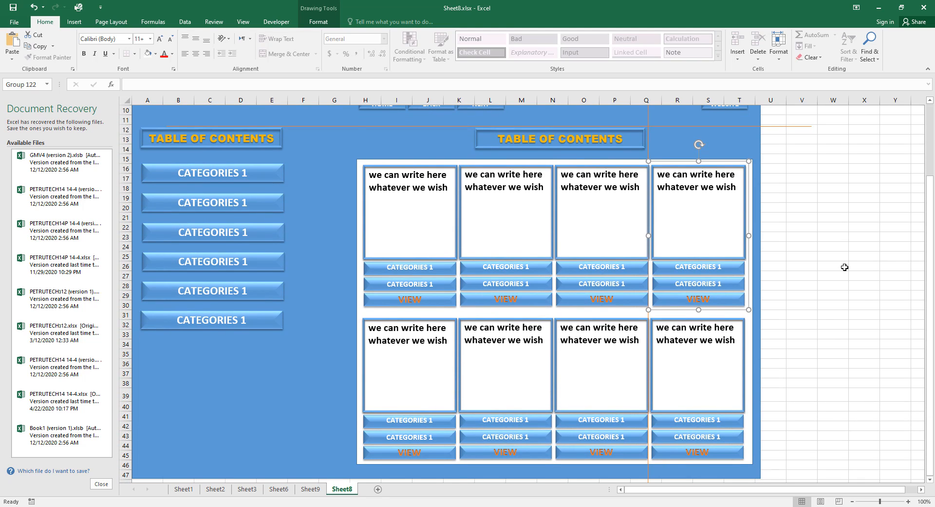
scroll(845, 268, up, 2)
scroll(845, 267, up, 1)
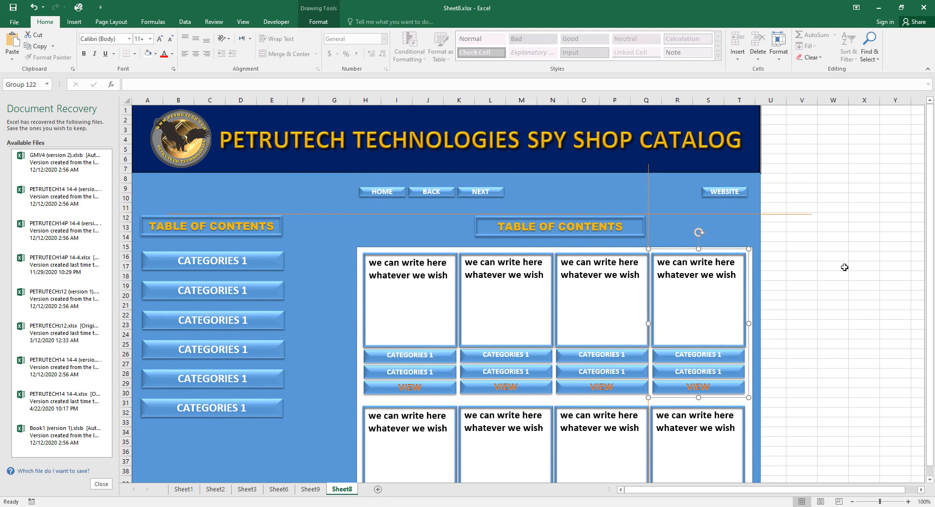
scroll(845, 267, down, 4)
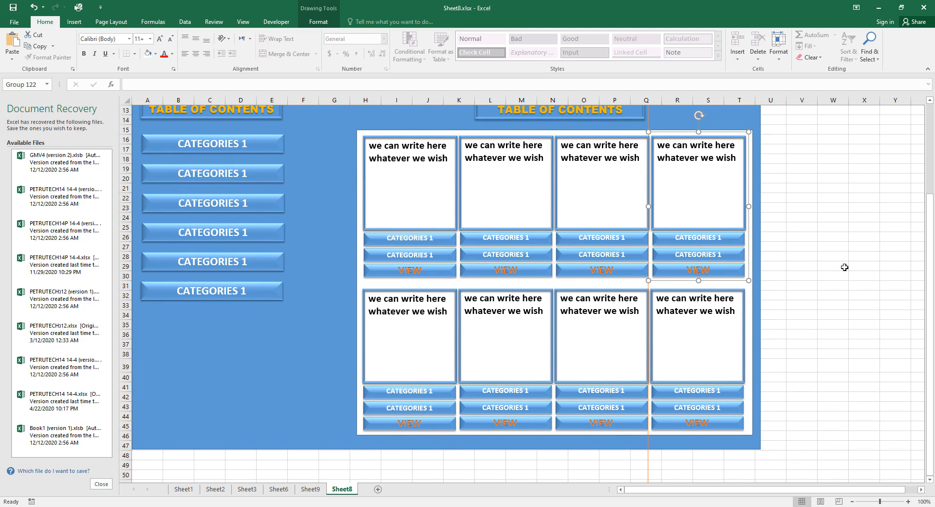
scroll(845, 267, up, 4)
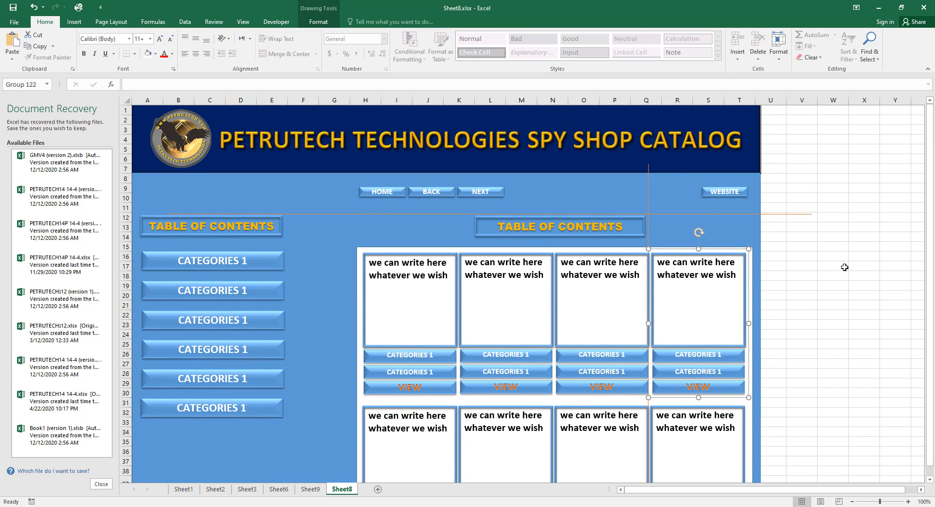
Freeze panes at row 8 so the top seven banner rows stay fixed.
click(845, 274)
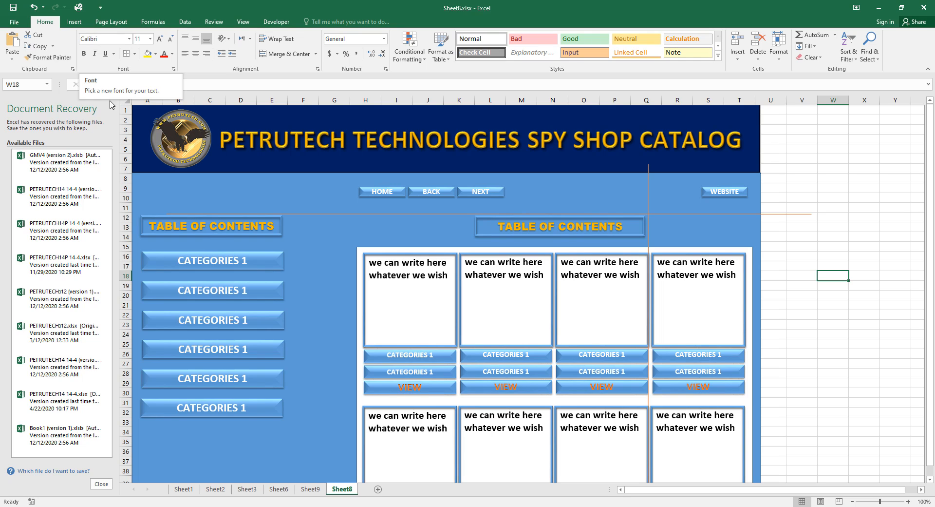
click(124, 178)
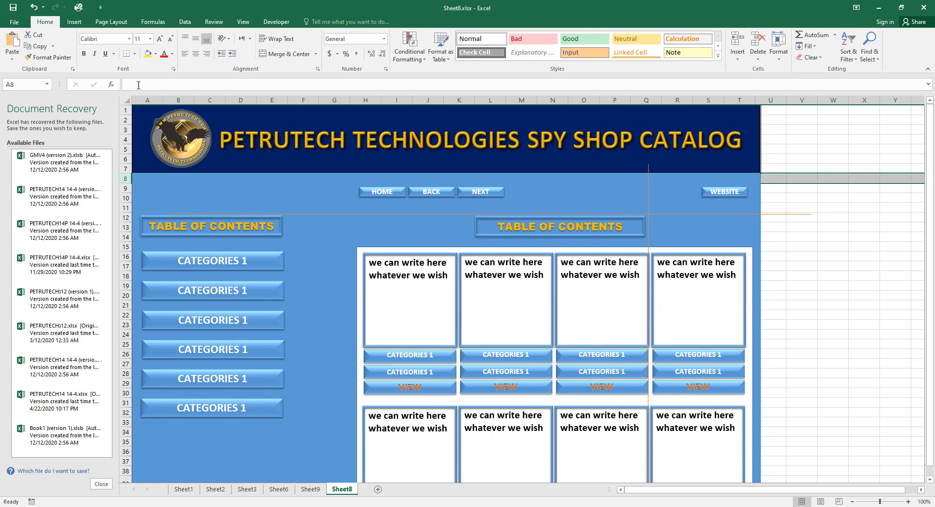
click(244, 22)
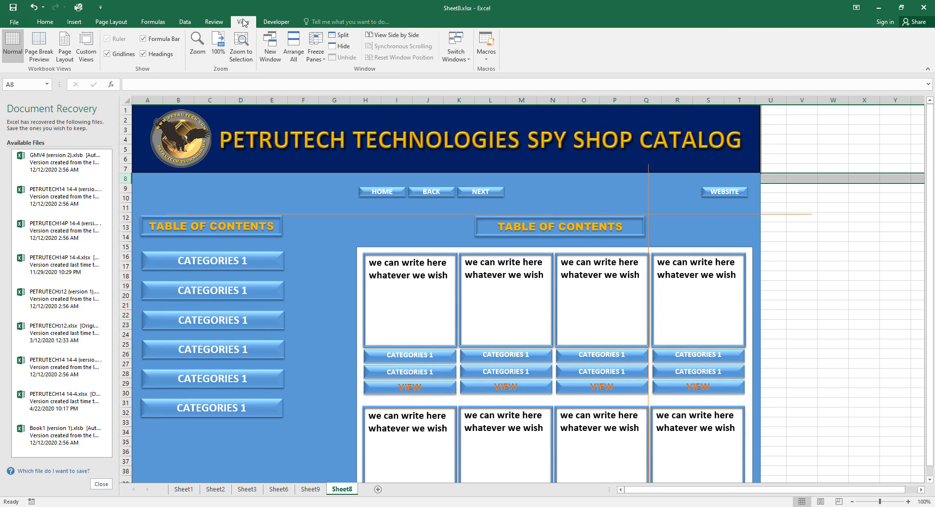
click(317, 52)
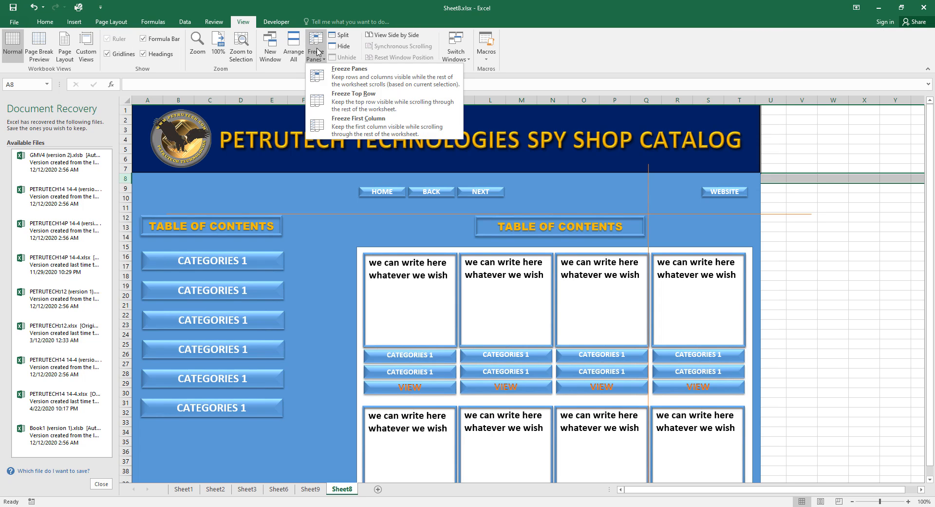
click(330, 76)
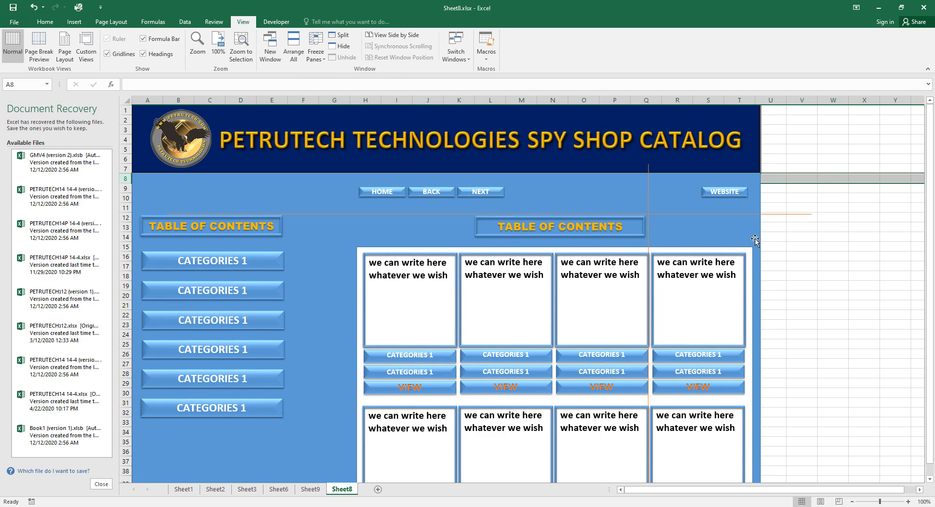
click(857, 227)
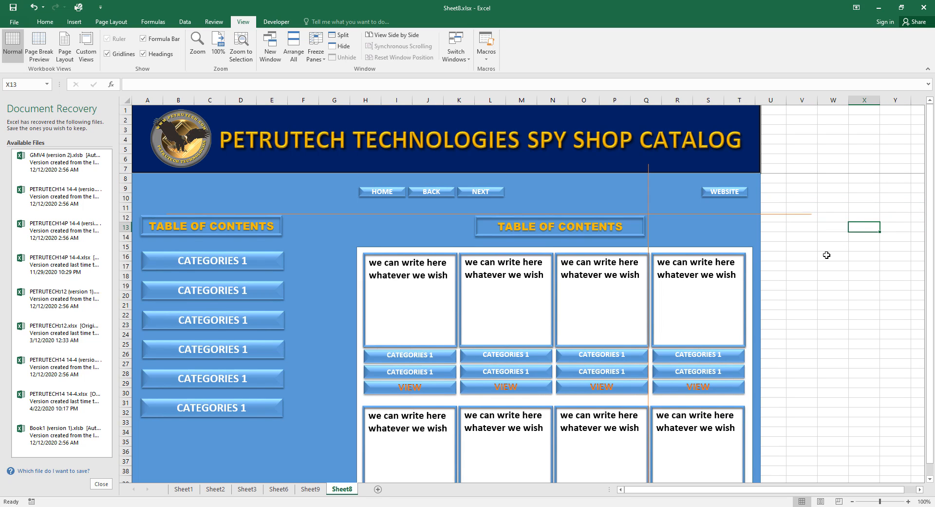
Scroll down and up to check the frozen banner, then undo the last action.
scroll(827, 255, down, 5)
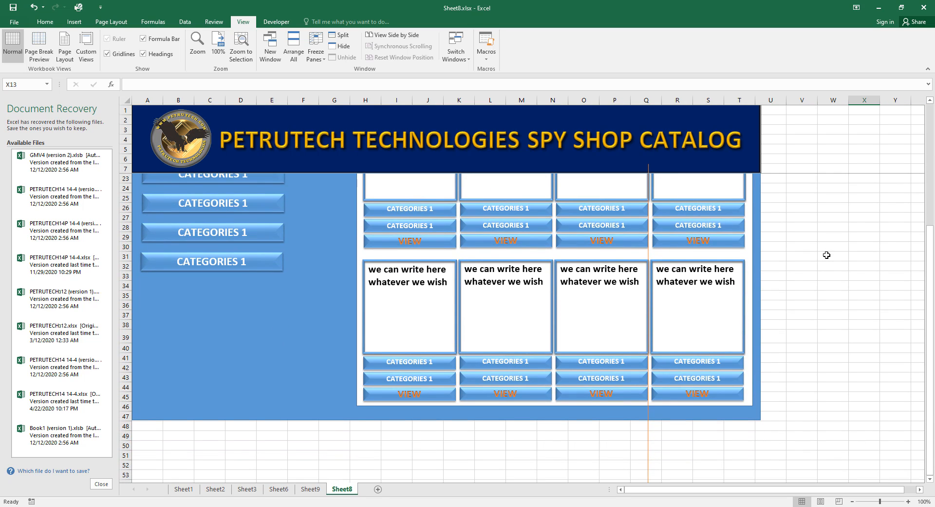
scroll(826, 255, up, 5)
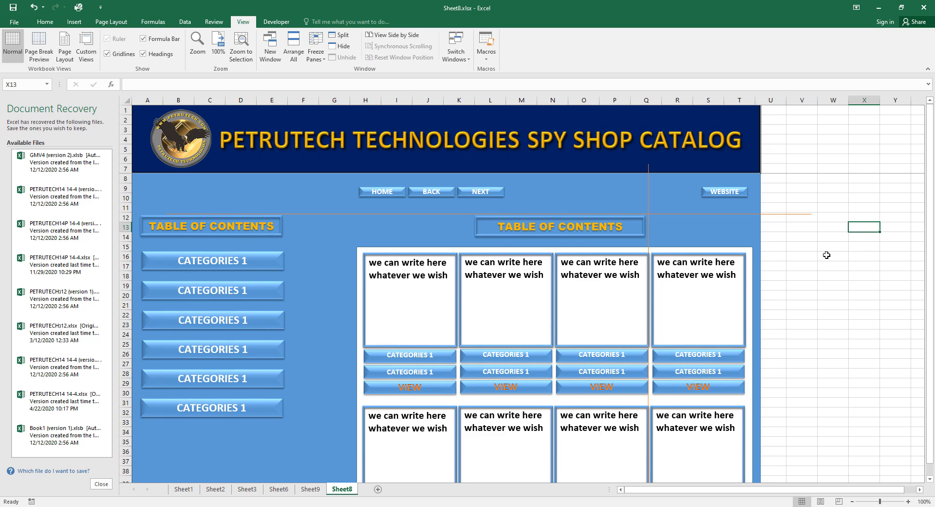
scroll(827, 254, down, 7)
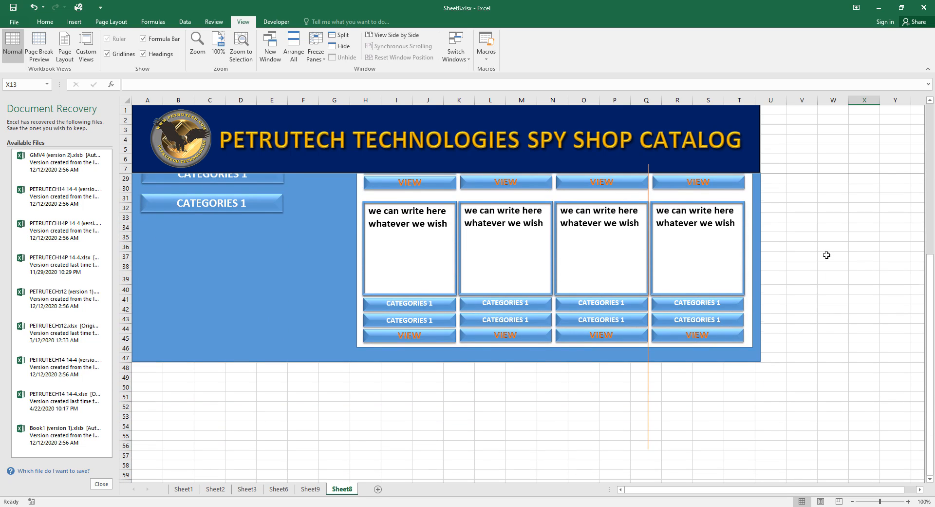
scroll(827, 255, up, 7)
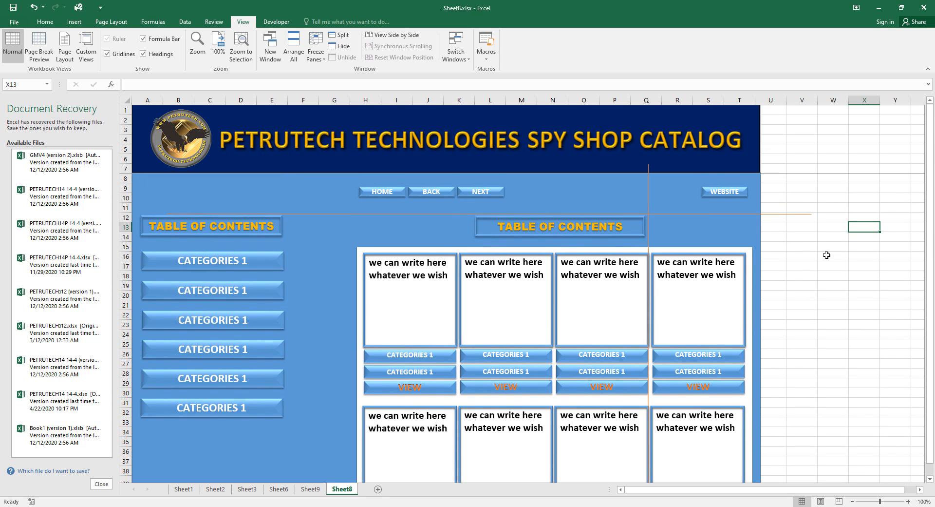
scroll(826, 255, down, 1)
scroll(827, 255, up, 1)
key(ctrl+z)
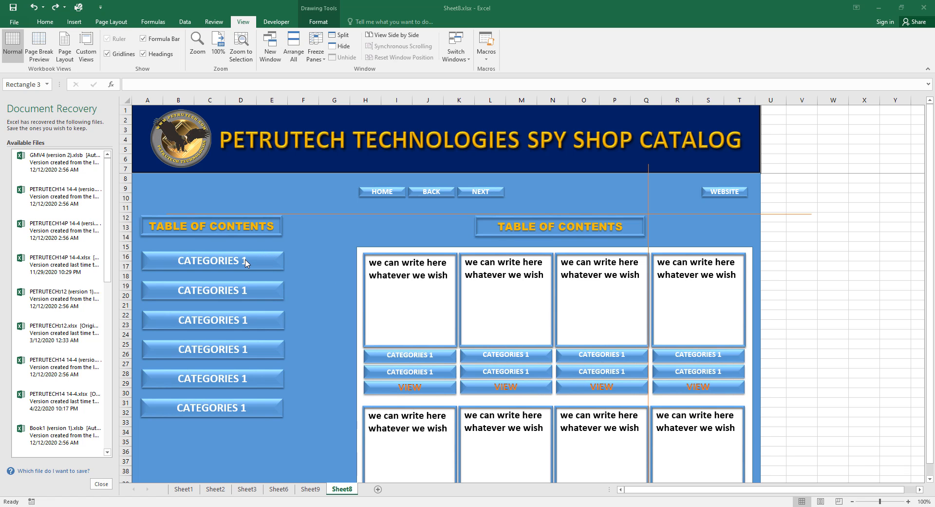
Relabel the first four category buttons POWER VOXES, VOXES UHF, TRANSMITTERS UHF and SETS & RECEIVERS UHF.
drag(246, 261, 228, 253)
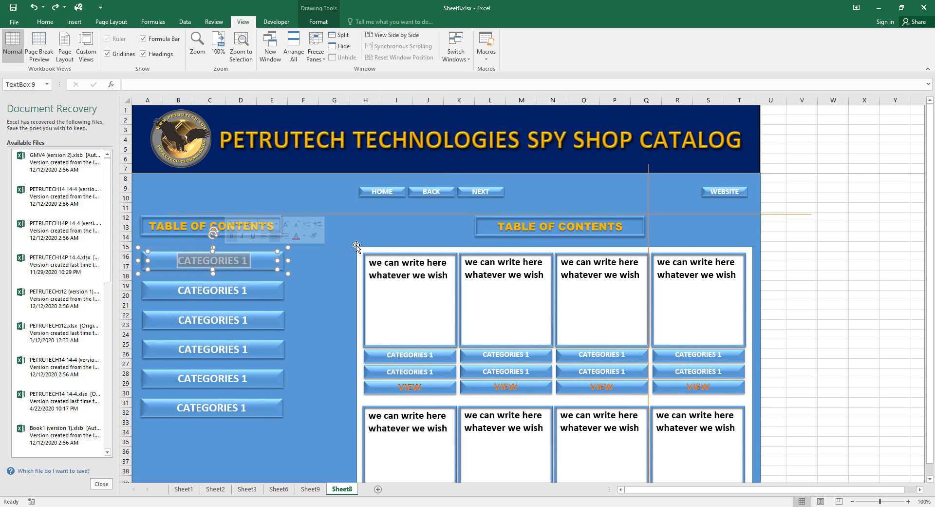
text(PO)
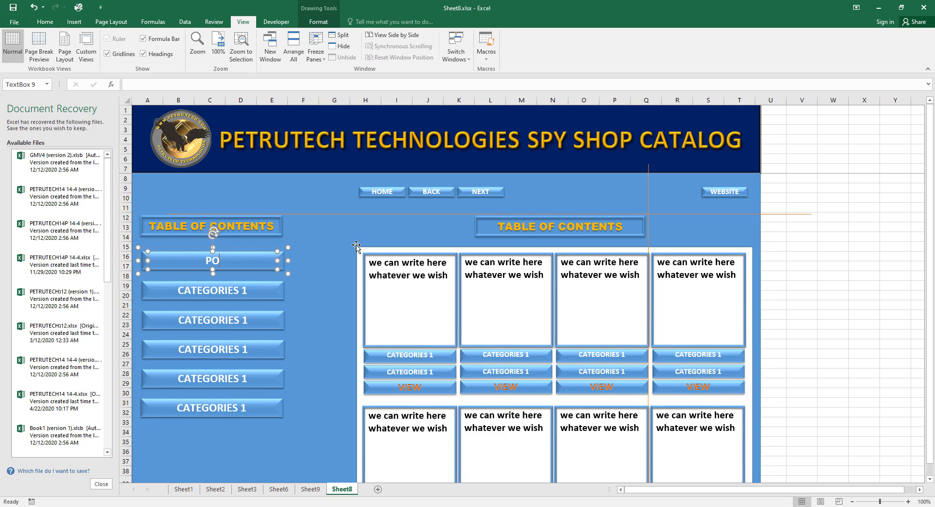
text(WER VOXES)
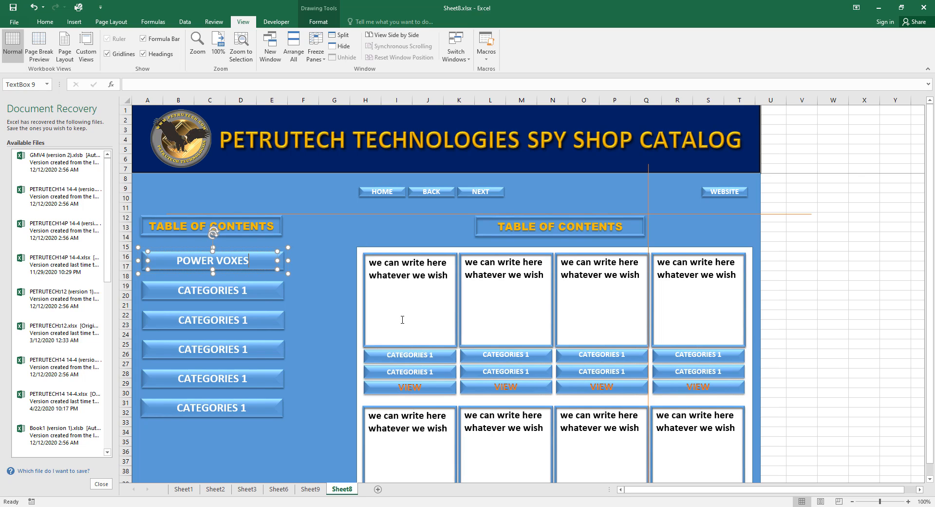
click(255, 291)
drag(249, 291, 220, 283)
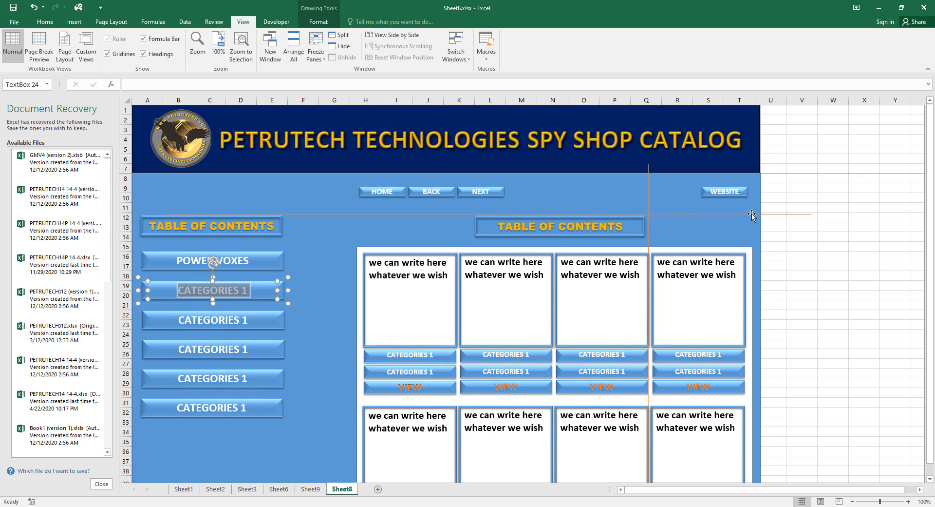
text(VO)
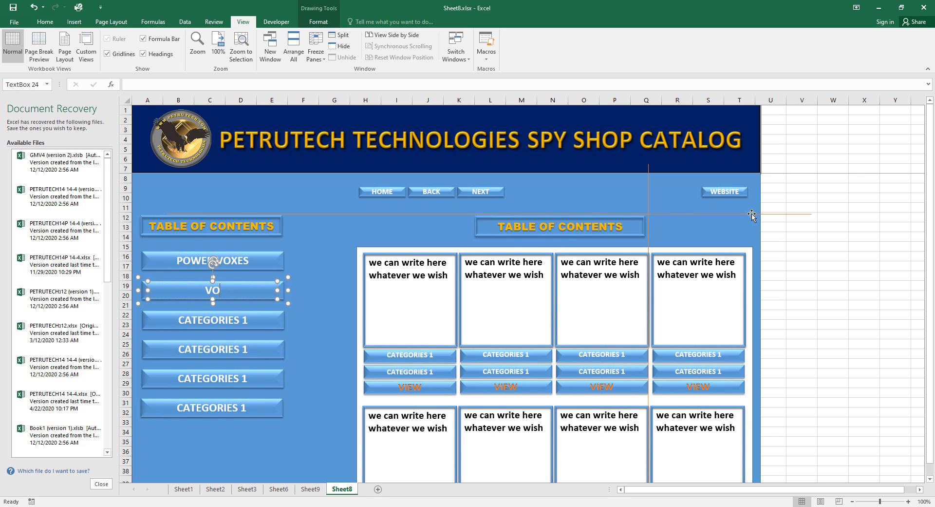
text(XES UHF)
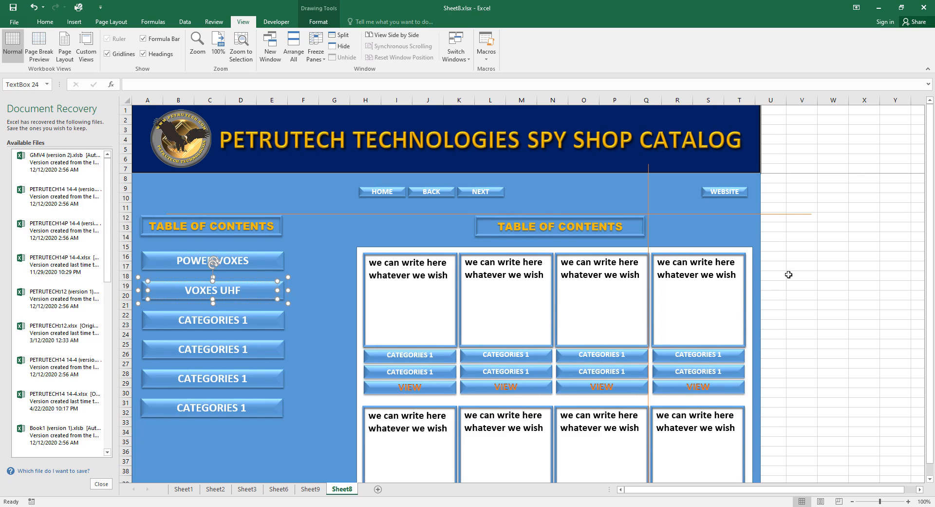
triple_click(236, 318)
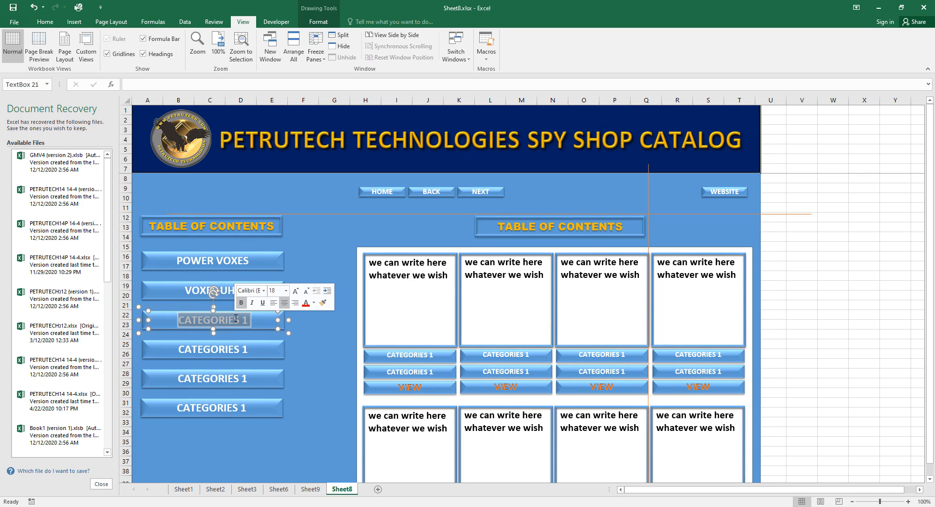
text(TRA)
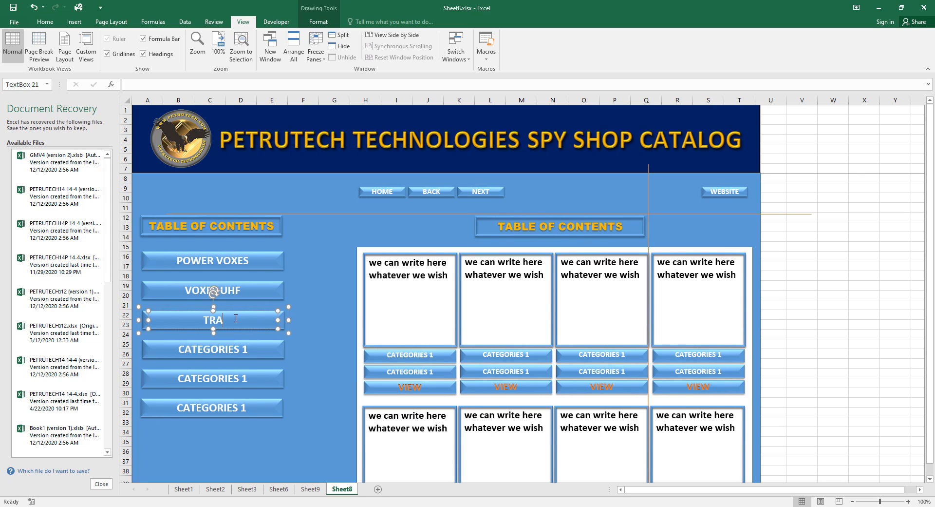
text(NSMITTERS UHF)
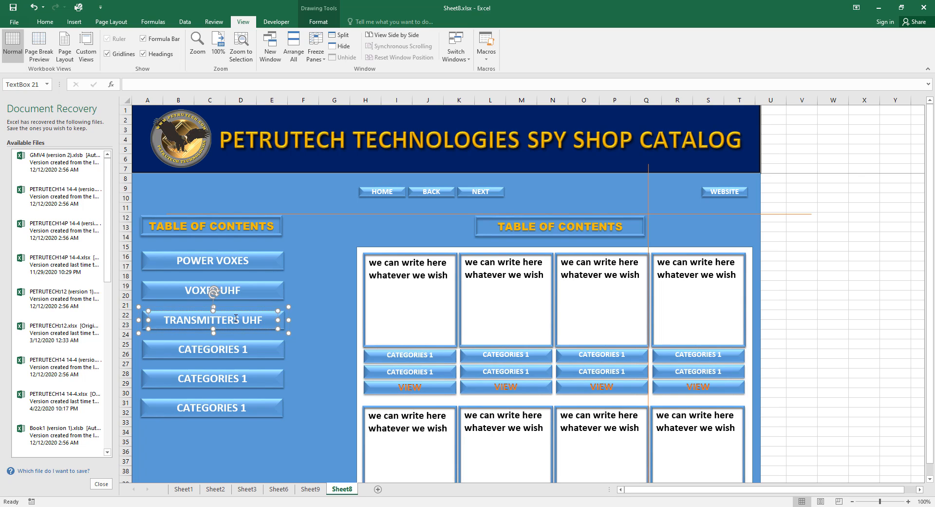
click(244, 348)
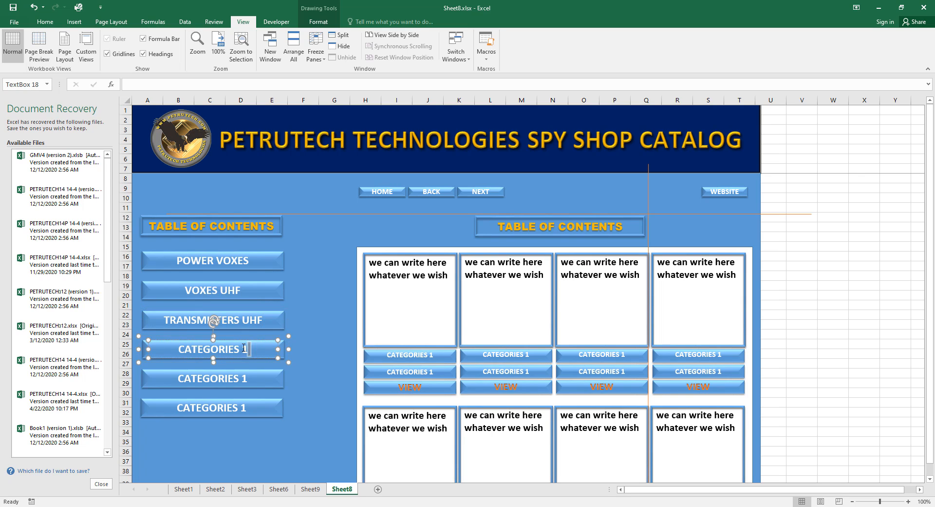
triple_click(201, 349)
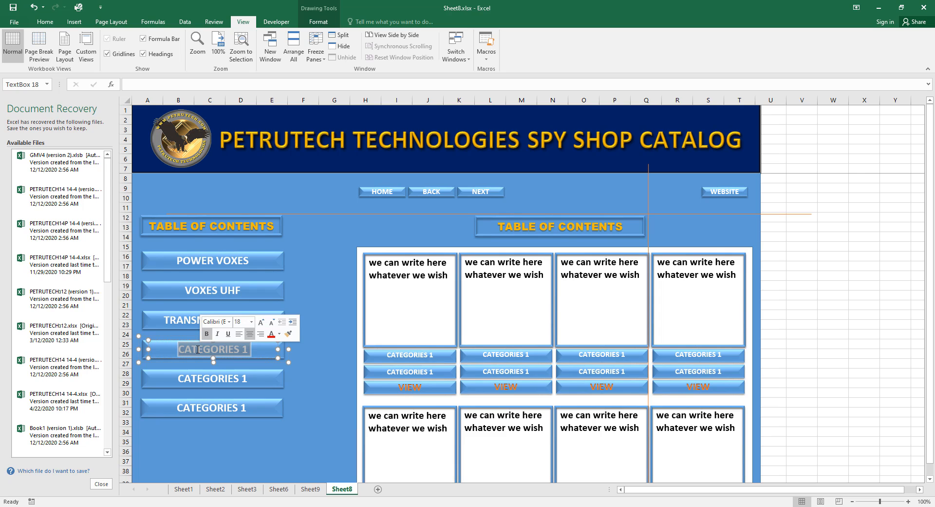
text(SETS)
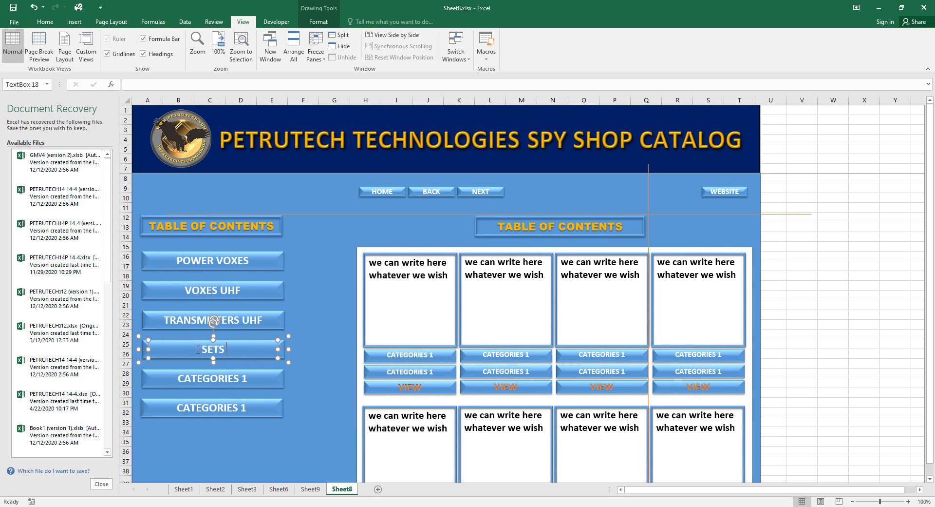
text( & RECEIVERS UHF)
Replace the remaining two CATEGORIES 1 labels with POWER STRIP / BUGS and WALL ADAPTER BUGS.
triple_click(193, 383)
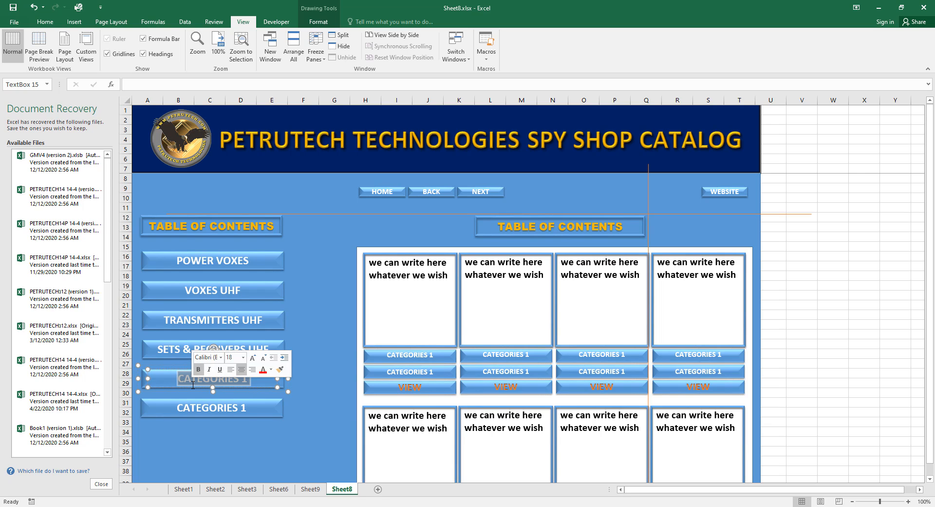
text(POWER)
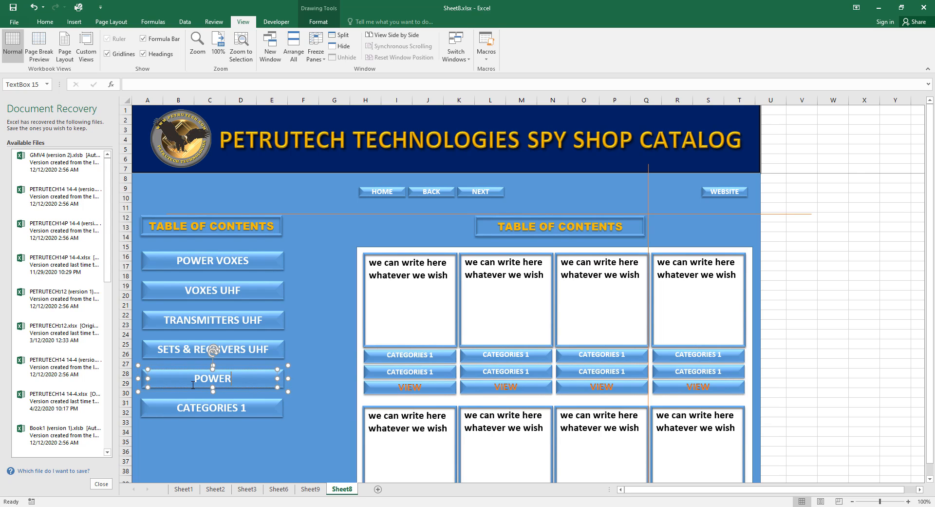
text( STRIP / BUGS)
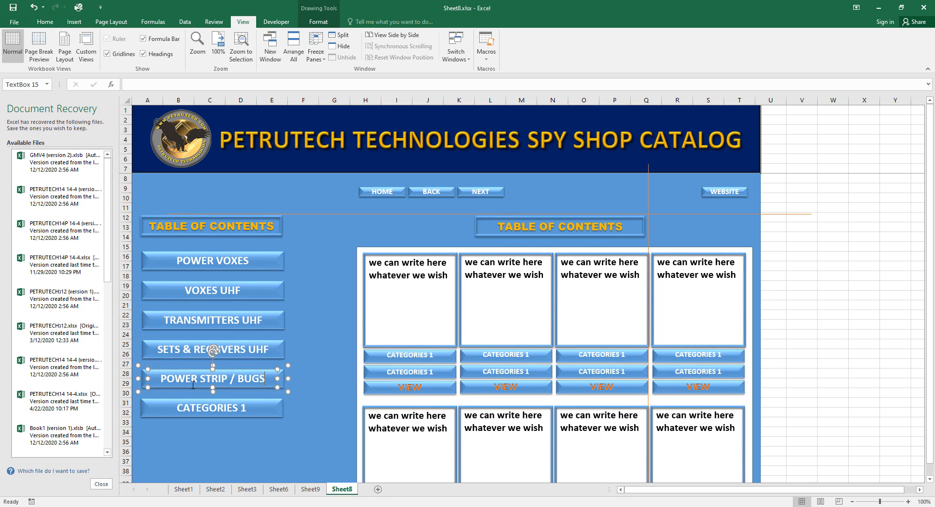
click(254, 411)
drag(255, 412, 213, 410)
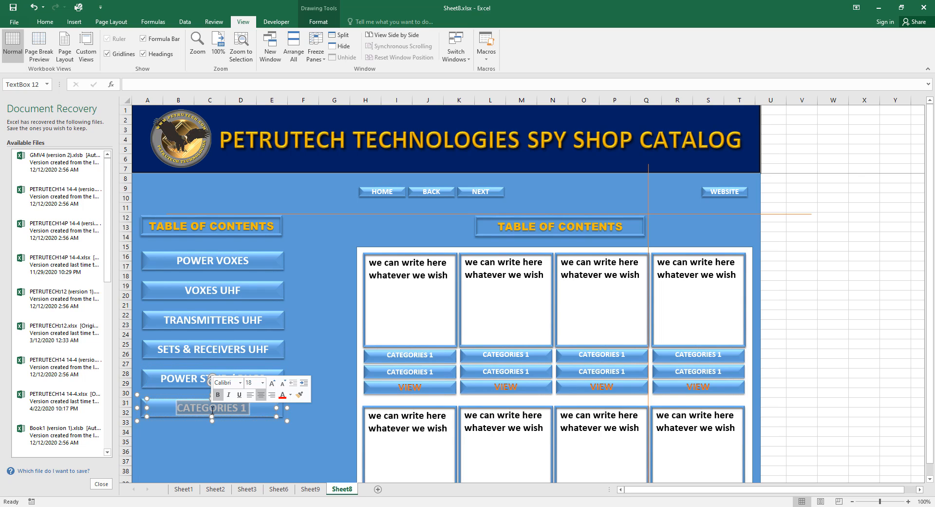
text(WA)
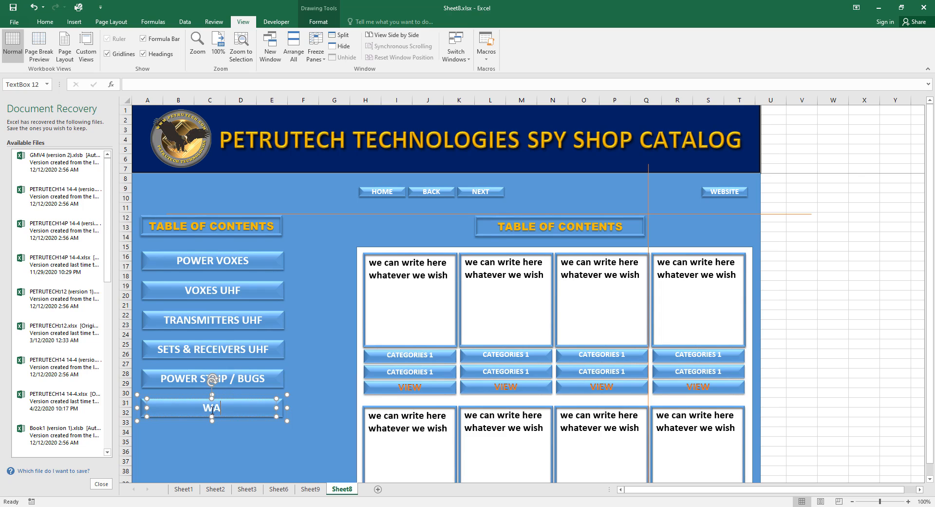
text(LL ADAPTER)
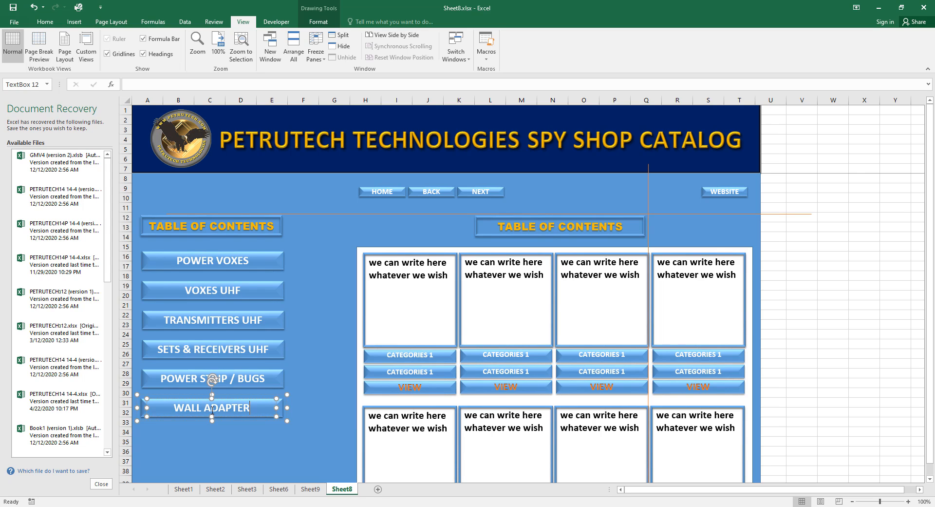
text( BU)
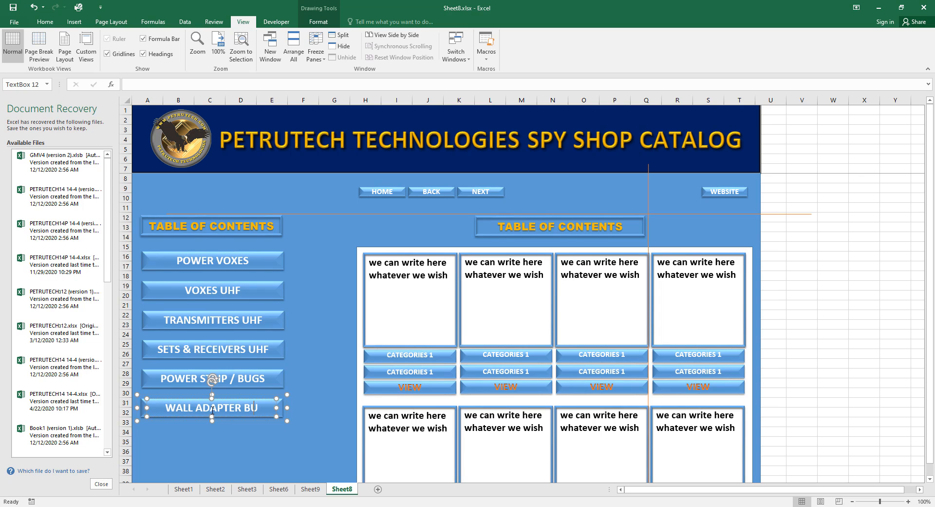
text(GS)
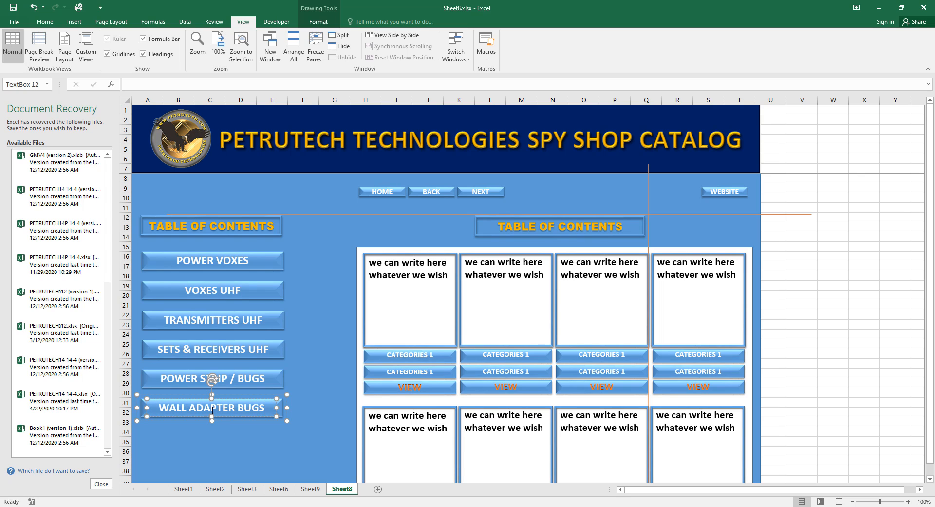
click(261, 449)
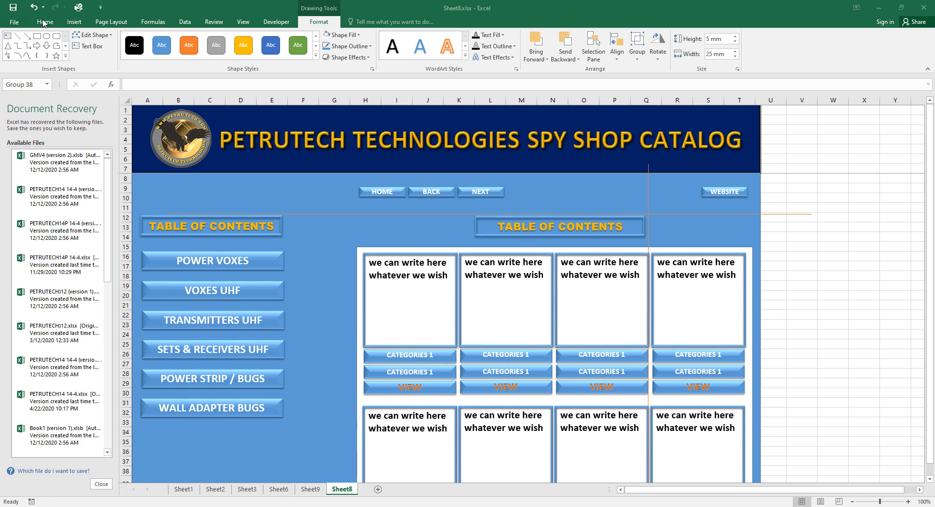
Set the HOME button group's shape height to 8 mm.
click(365, 192)
click(365, 191)
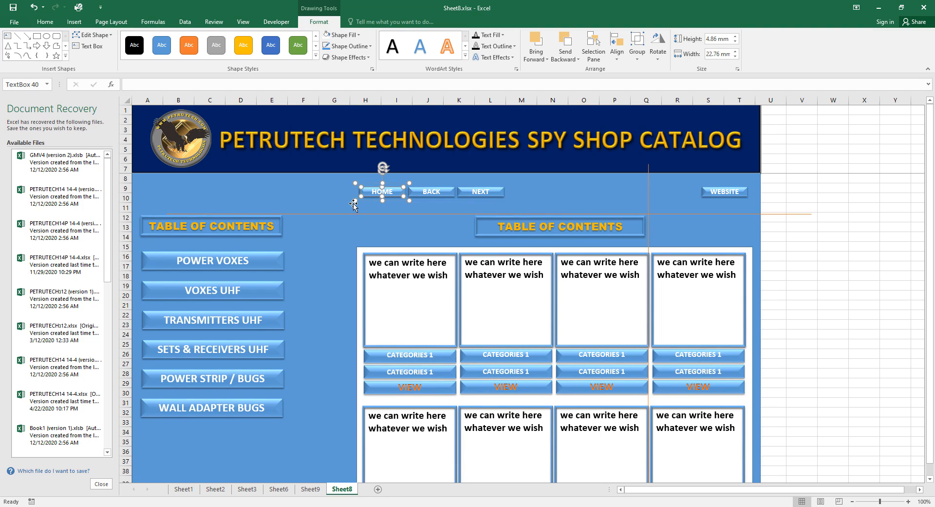
click(355, 194)
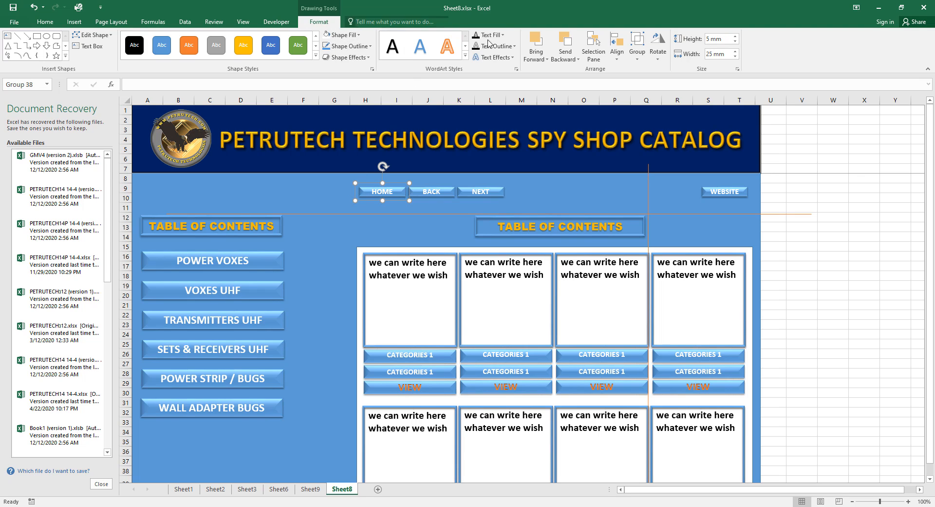
click(709, 39)
click(710, 39)
double_click(709, 39)
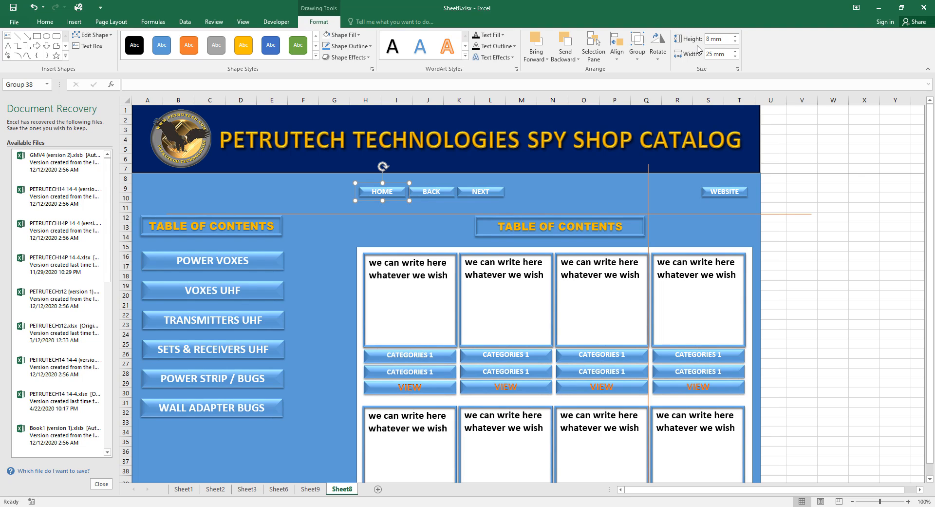
click(446, 203)
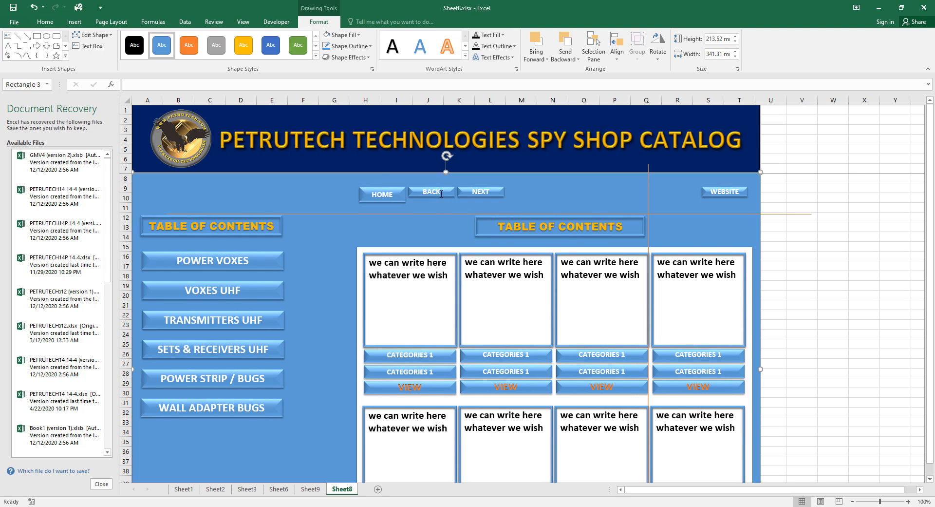
Give the BACK and NEXT button groups the same 8 mm height.
click(442, 191)
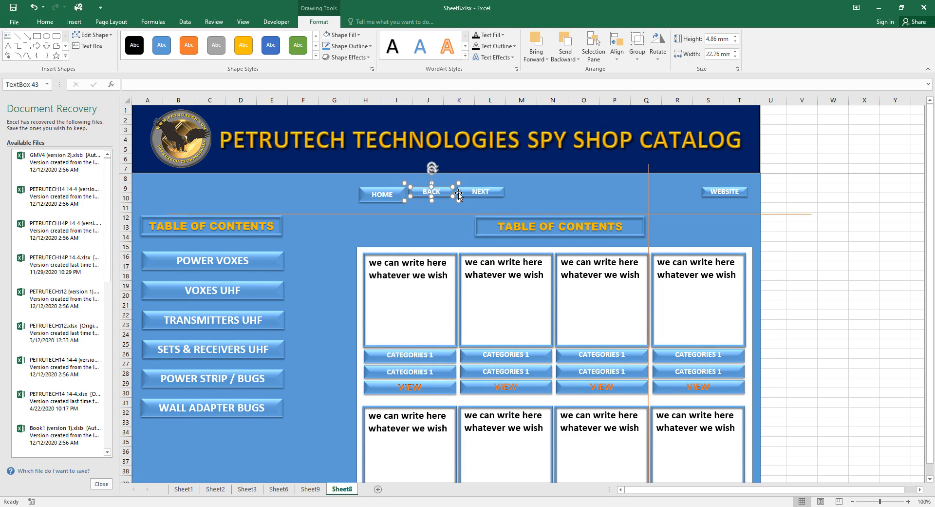
click(459, 193)
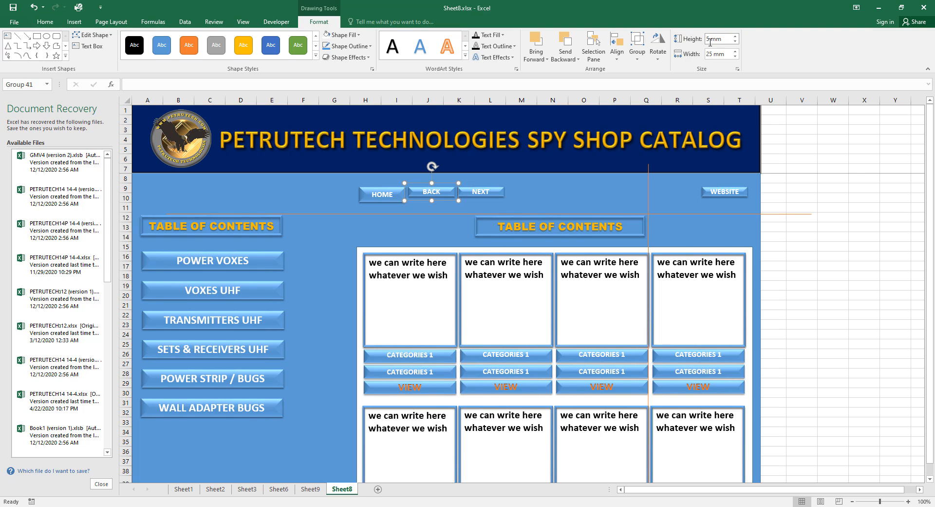
drag(708, 41, 712, 43)
click(496, 200)
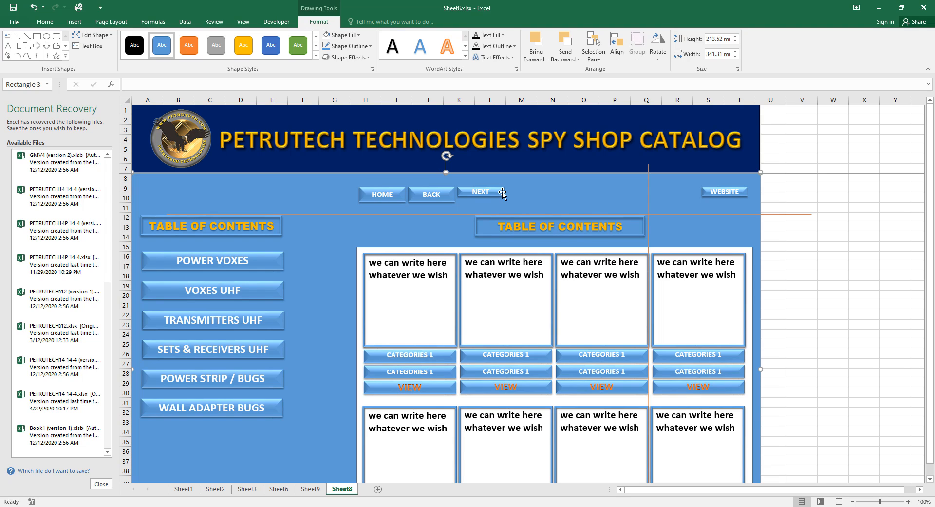
click(499, 192)
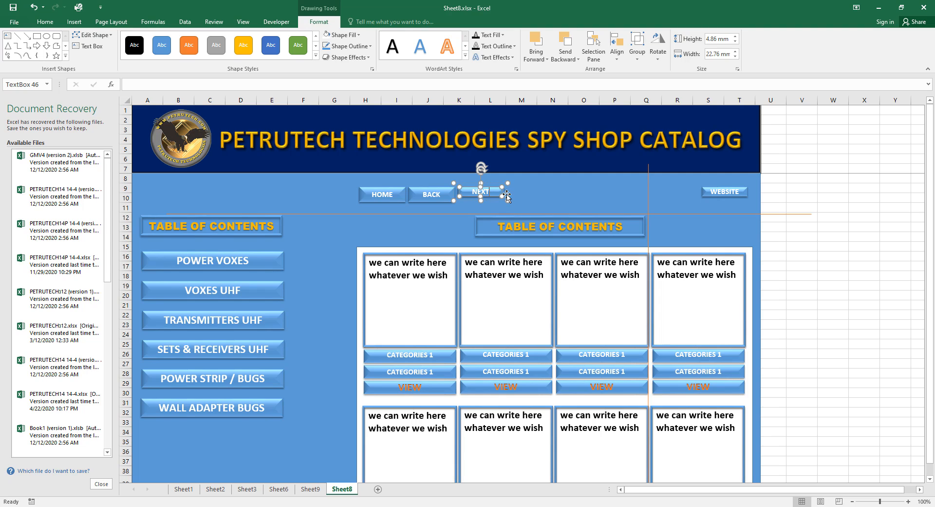
click(507, 194)
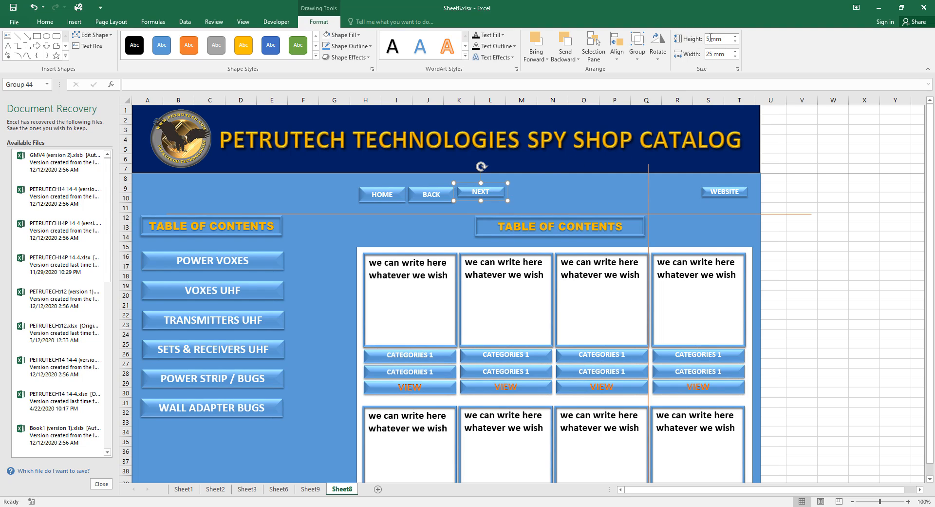
drag(706, 39, 711, 40)
text(8)
Resize the WEBSITE button group to 25 × 8 mm like the others, then save the workbook.
click(803, 163)
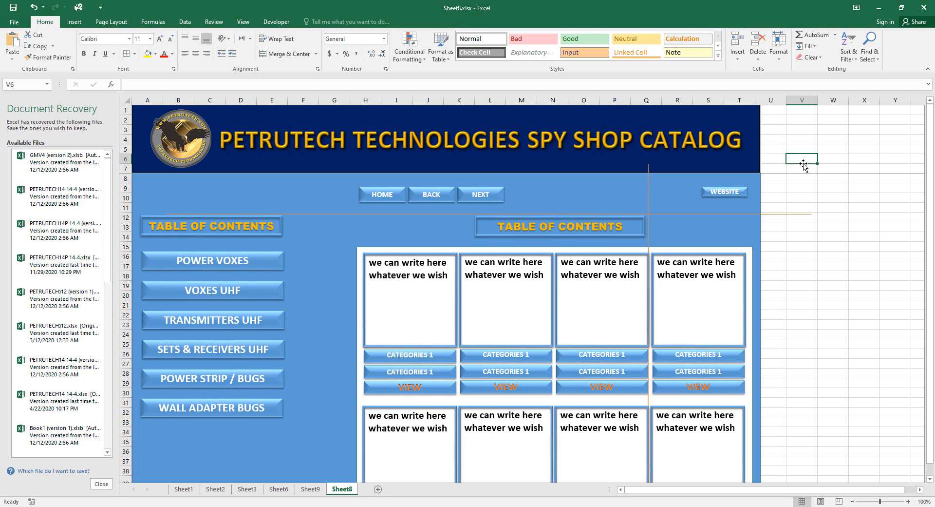
click(744, 194)
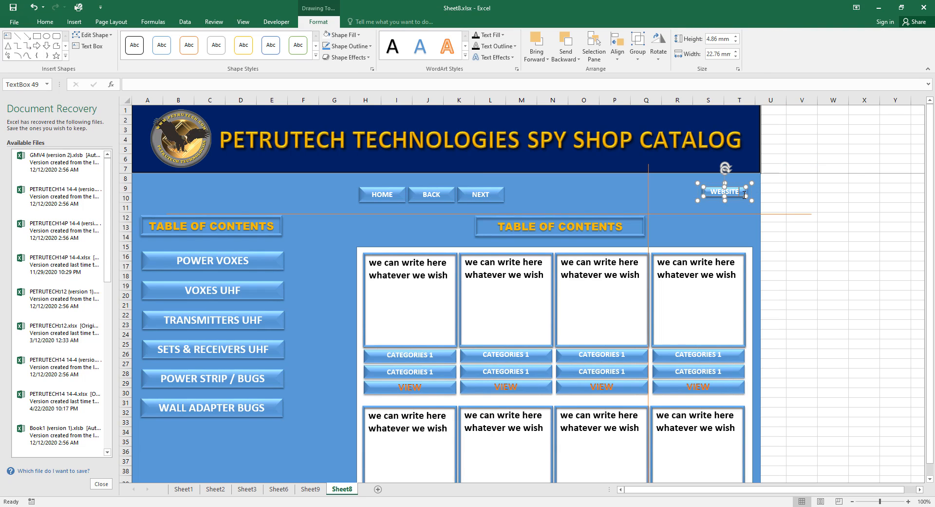
click(737, 184)
click(697, 190)
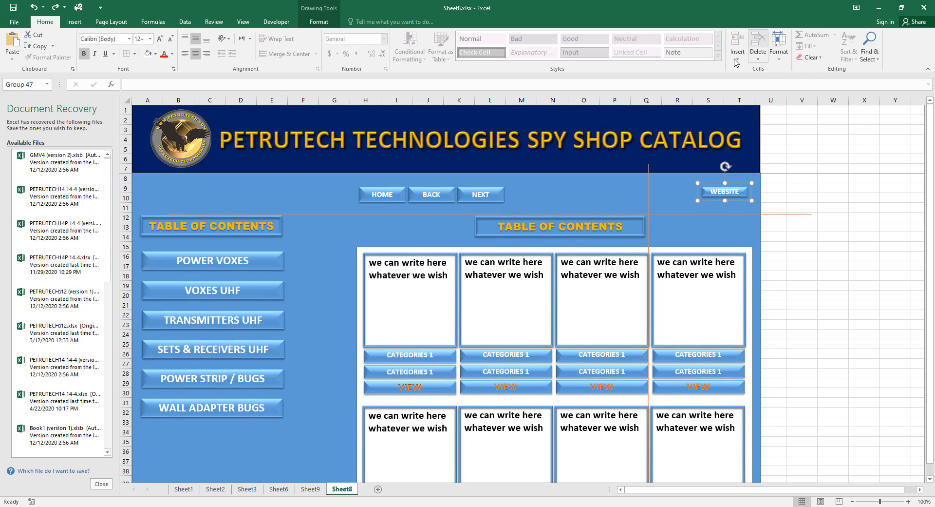
click(308, 19)
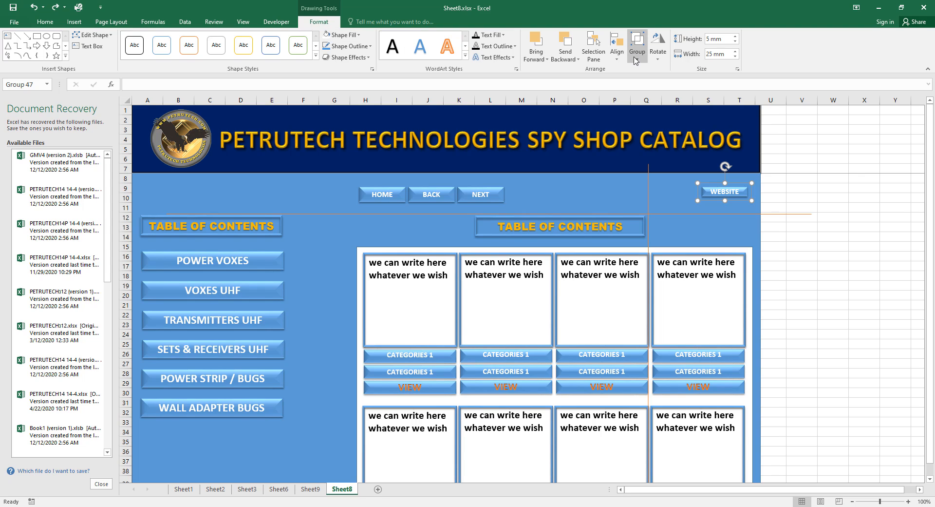
click(709, 40)
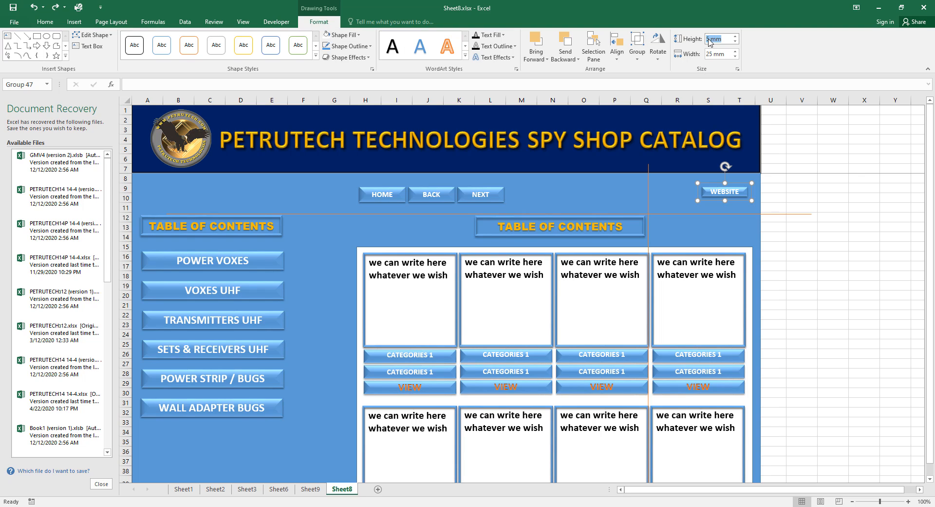
click(710, 39)
click(835, 213)
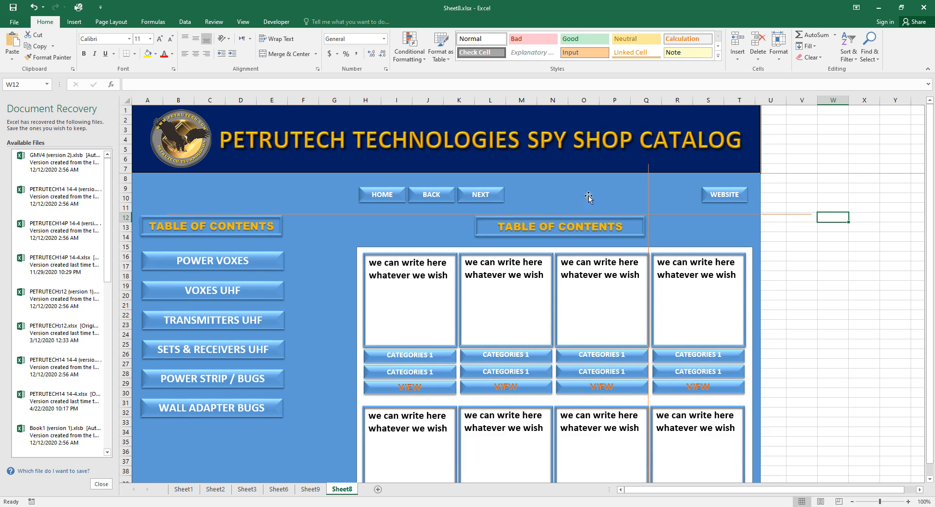
click(13, 7)
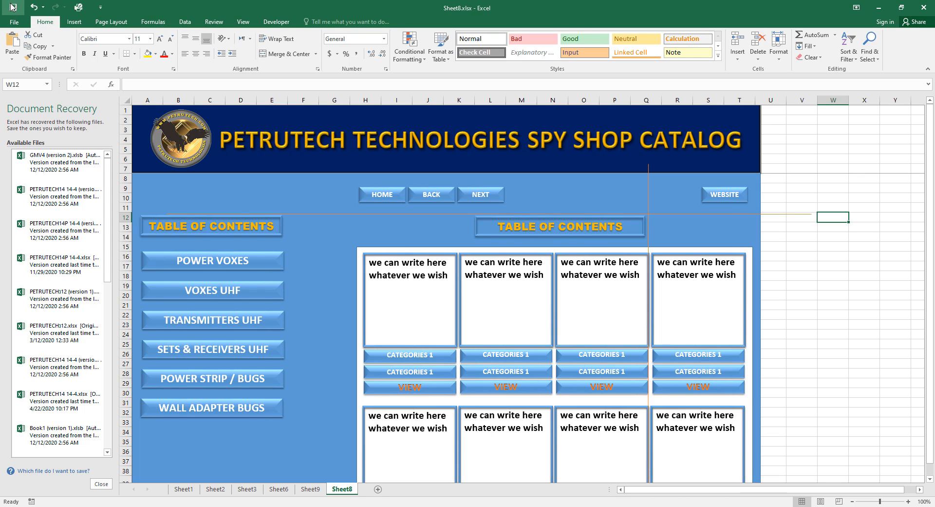
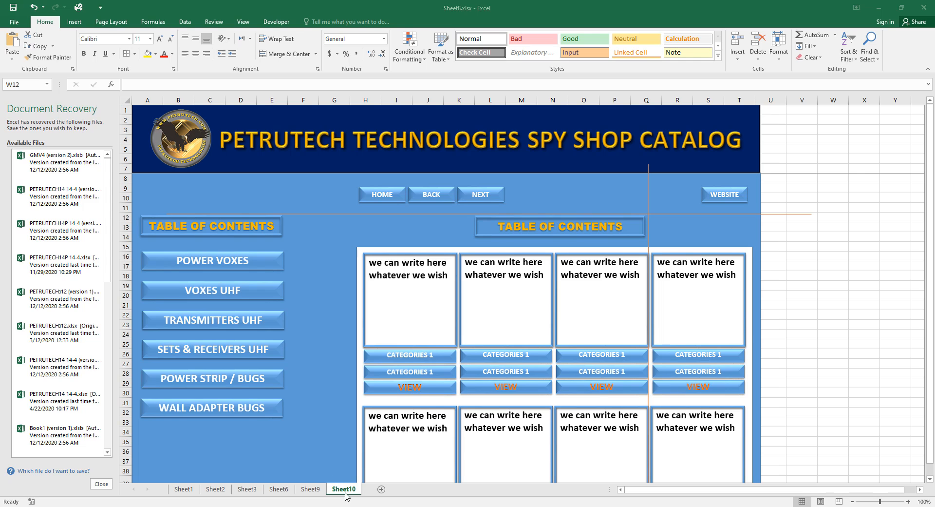
Add Sheet11 and paste a full copy of the Sheet10 catalog page into it.
click(381, 490)
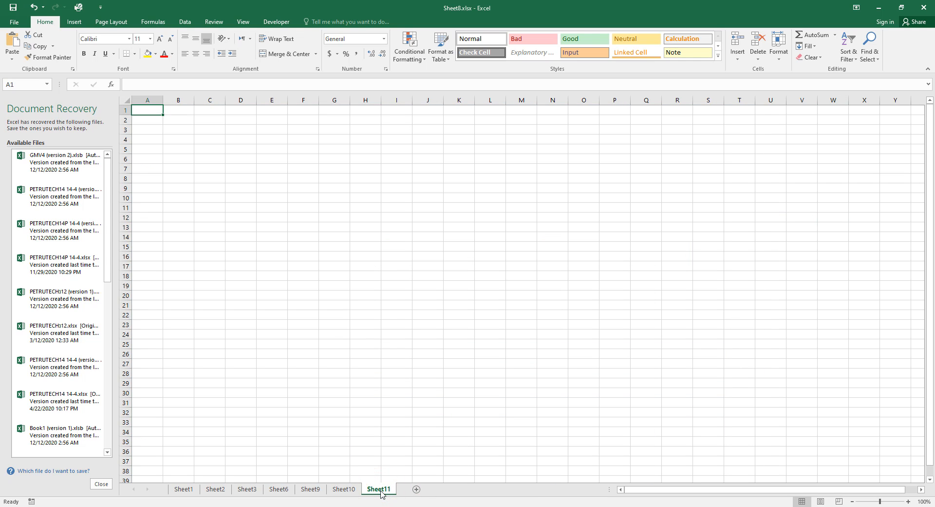
click(344, 490)
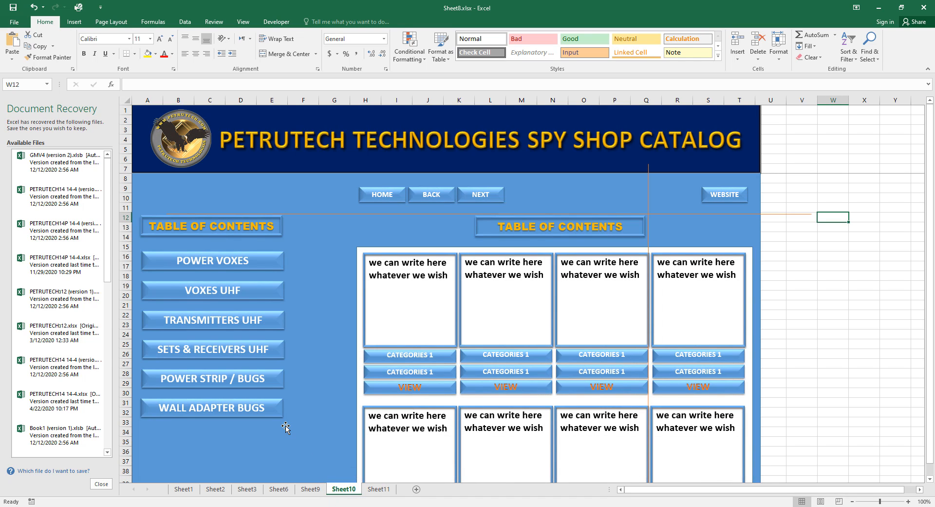
key(ctrl+a)
key(ctrl+c)
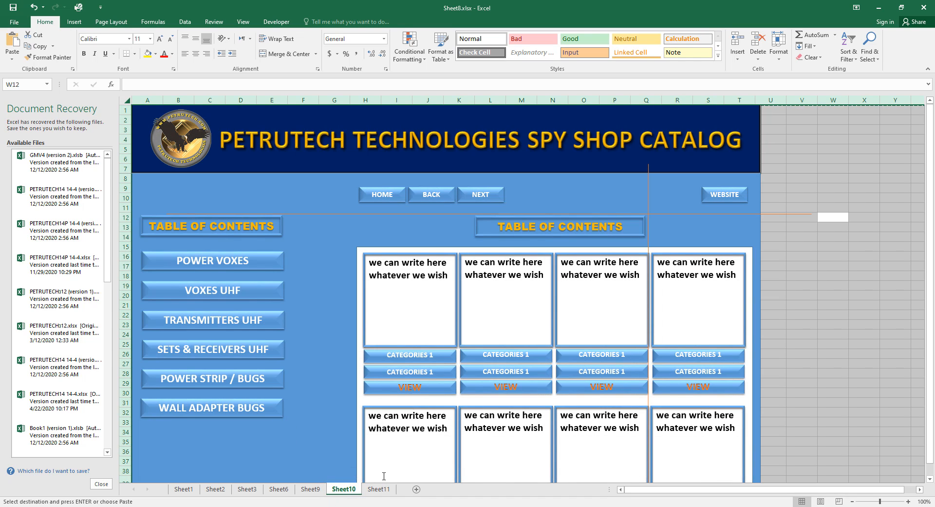
click(379, 490)
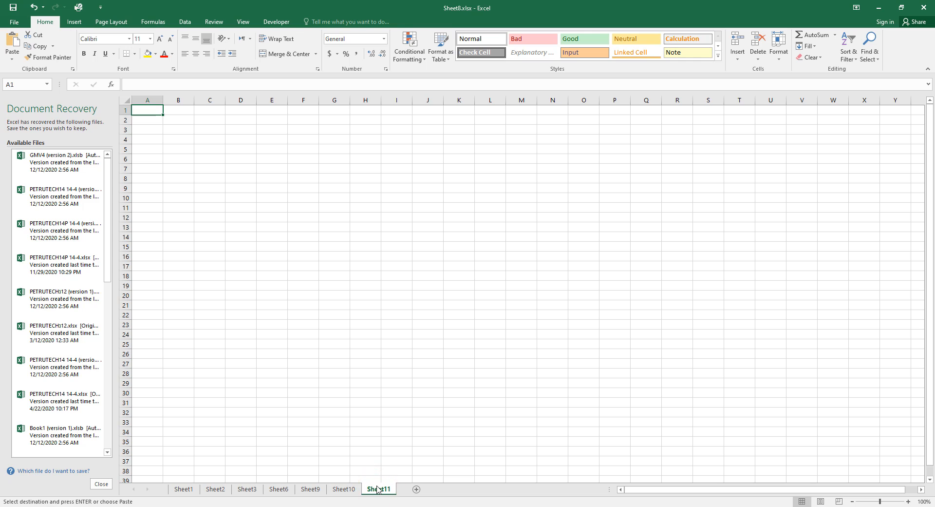
key(ctrl+a)
key(ctrl+v)
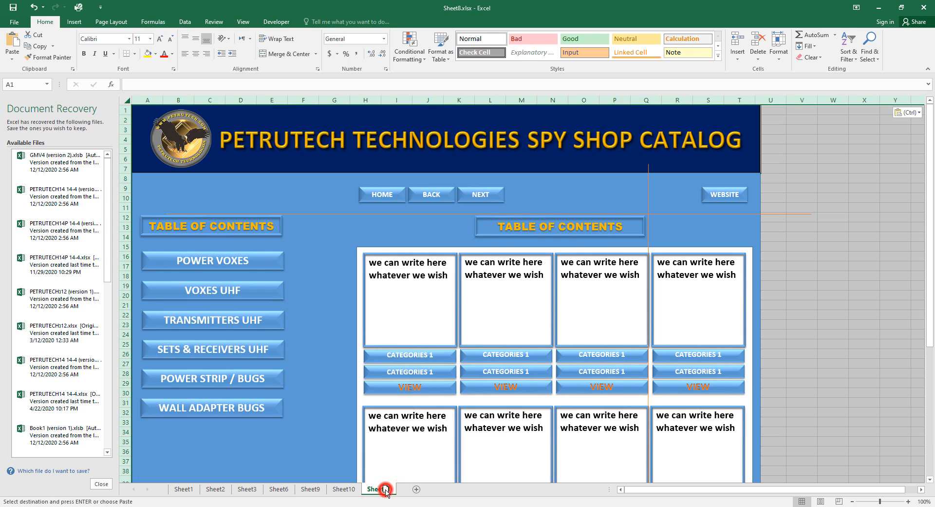
Start renaming the Sheet11 tab, selecting the '11' in its name.
right_click(387, 492)
click(387, 490)
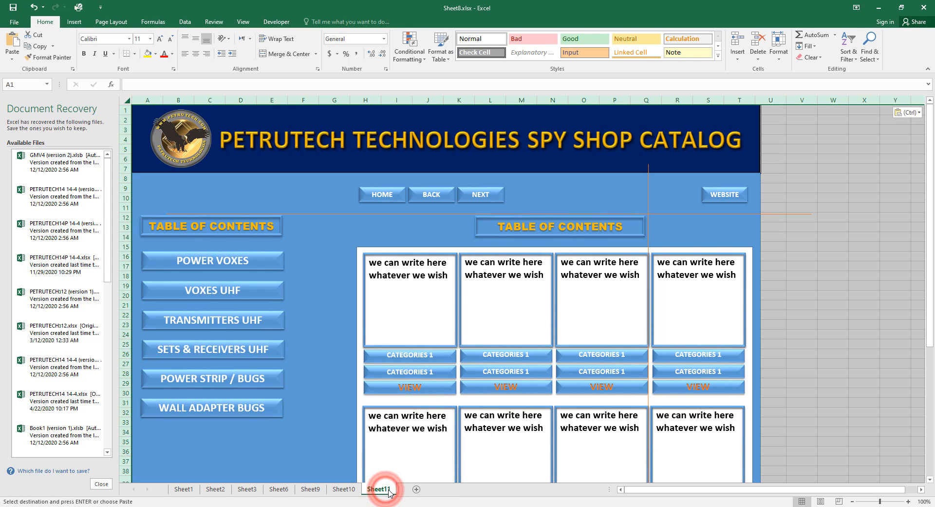
click(388, 489)
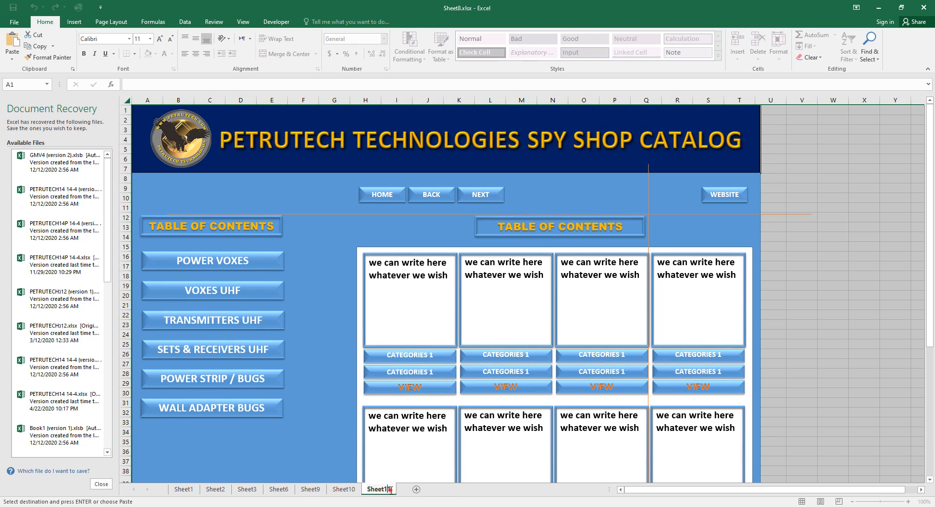
drag(390, 489, 369, 488)
Rename the sheet tab to 'power voxes'.
key(BackSpace)
text(power voxes)
key(Return)
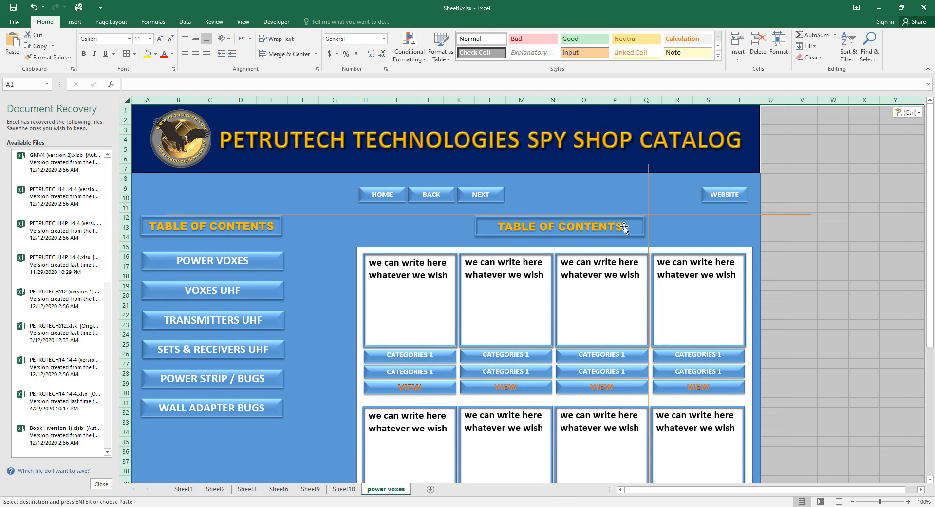
Change the centre heading text from TABLE OF CONTENTS to POWER VOXES.
double_click(605, 230)
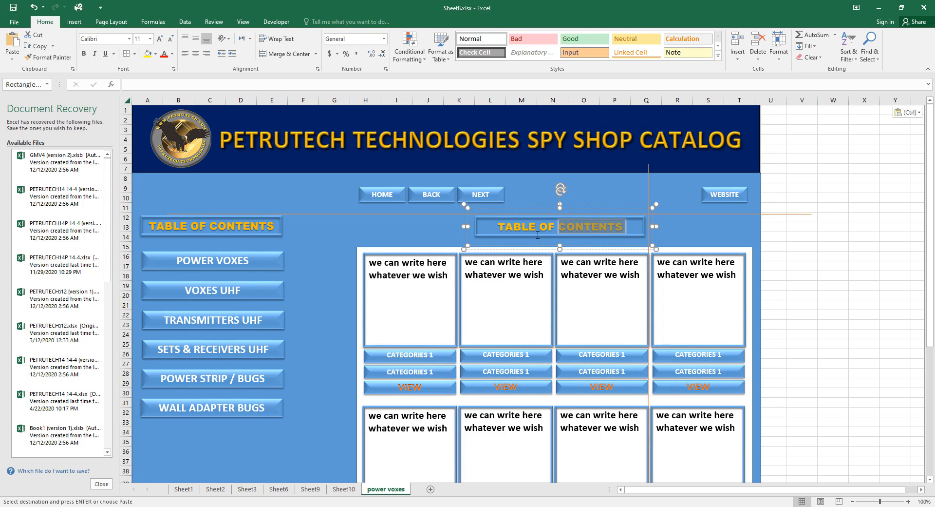
key(ctrl+a)
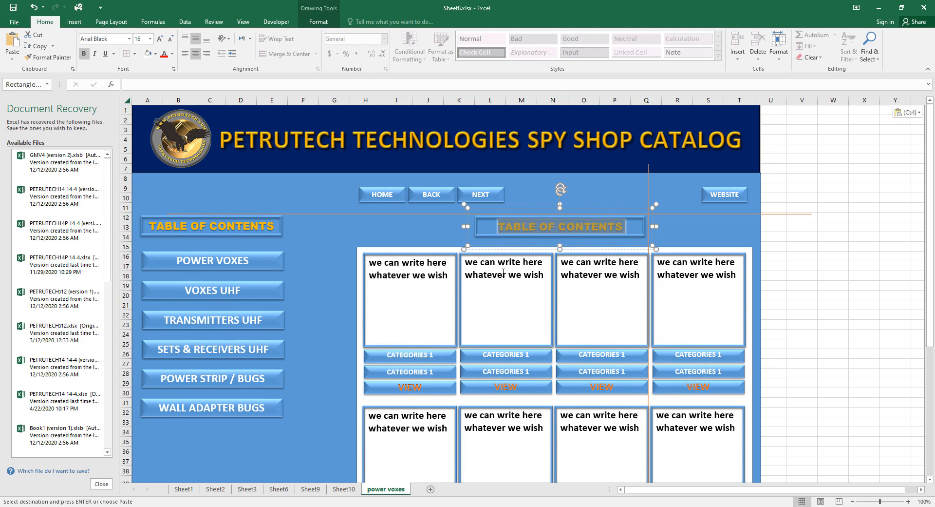
text(PO)
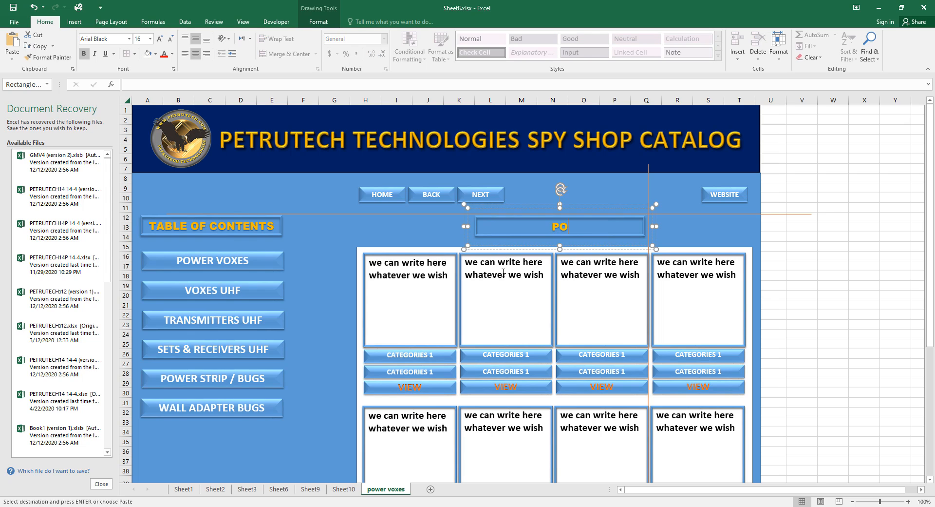
text(WER VOXES)
click(799, 286)
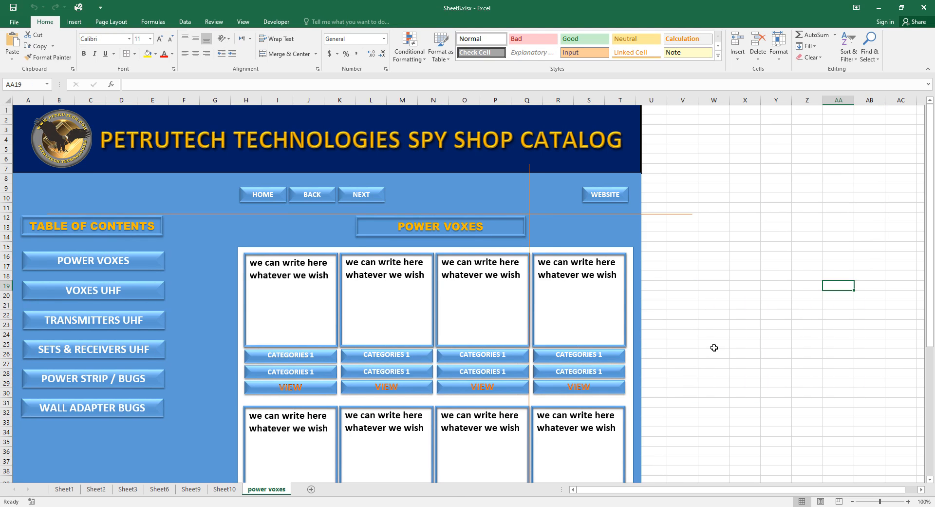
key(ctrl+a)
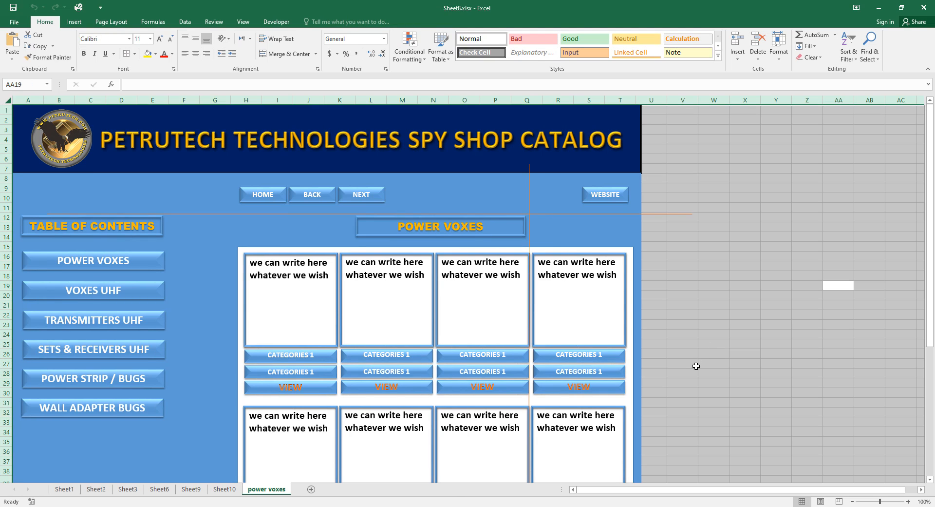
Copy the power voxes sheet and paste it into a newly added Sheet11.
key(ctrl+c)
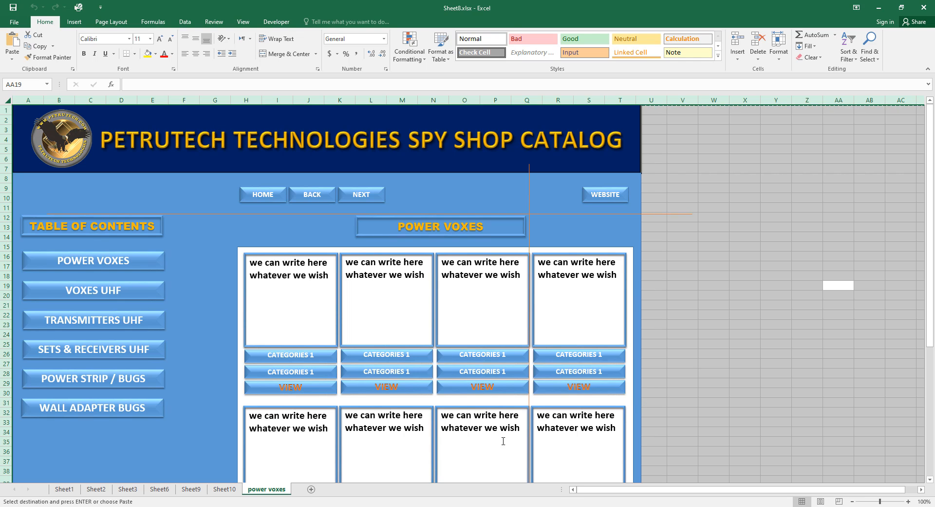
click(311, 489)
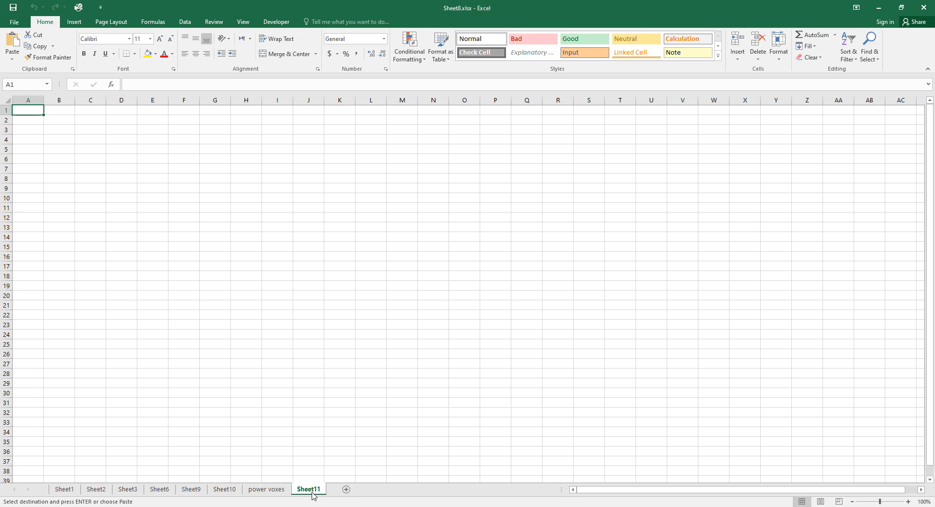
key(ctrl+a)
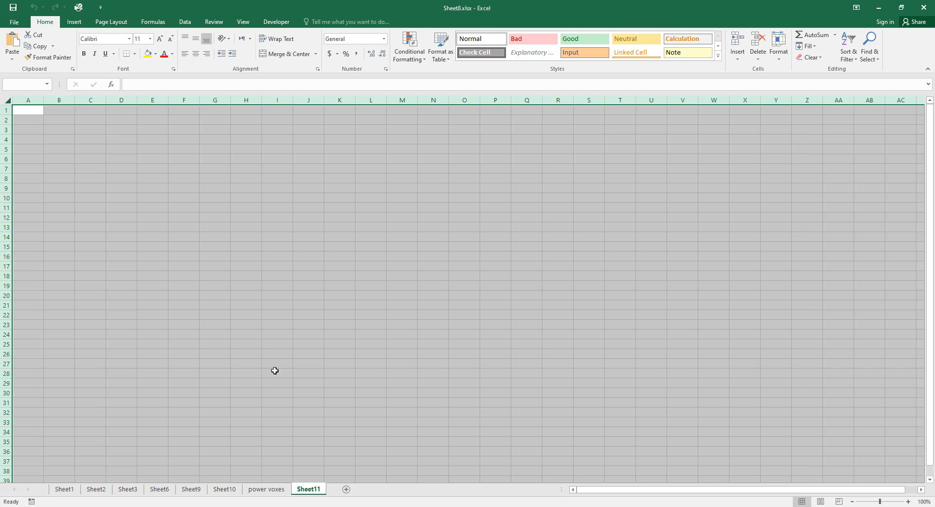
key(ctrl+v)
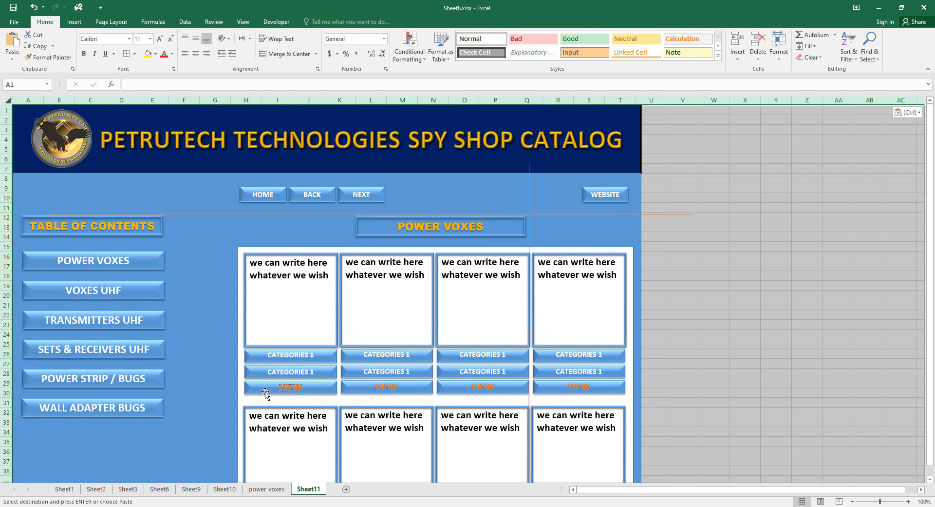
Delete the four upper product blocks from Sheet11.
click(265, 391)
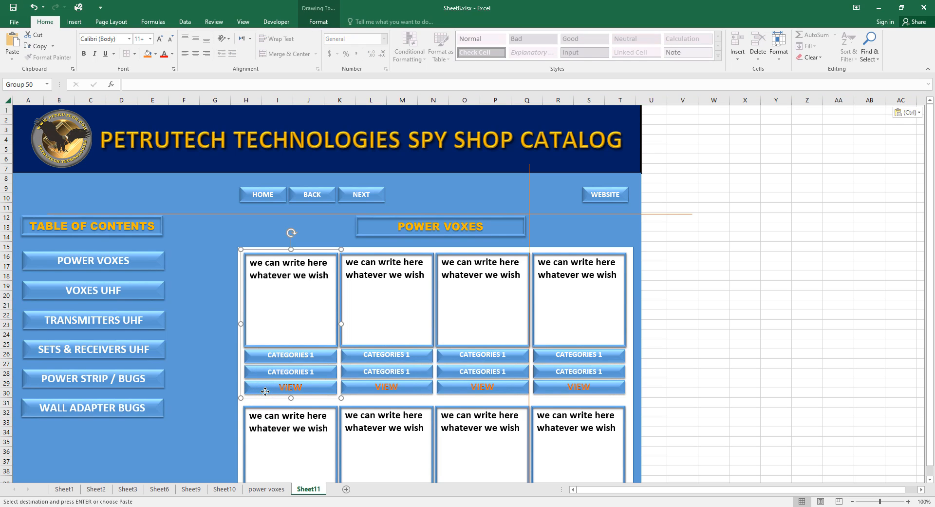
key(Delete)
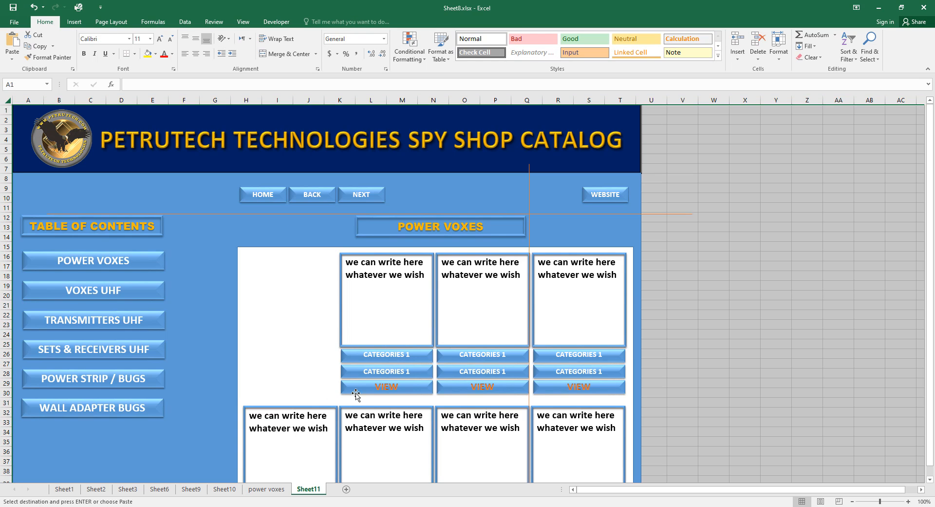
click(372, 388)
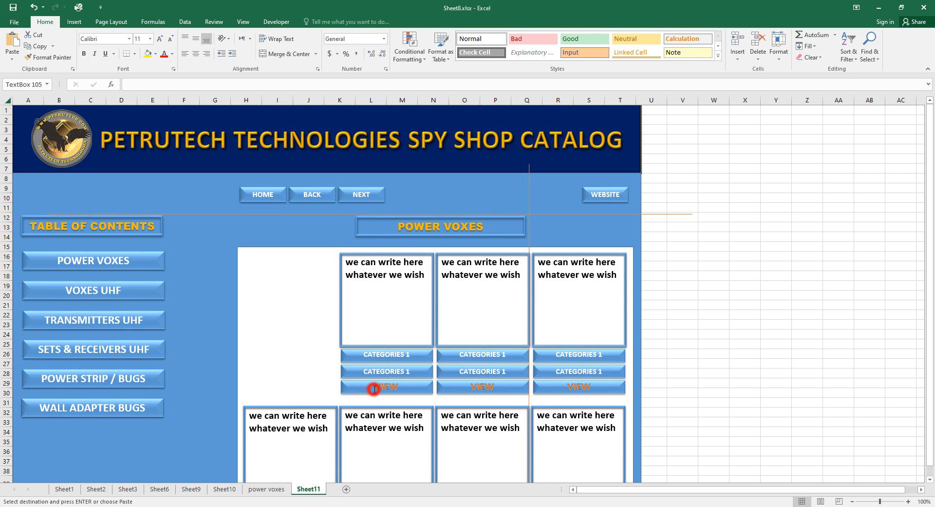
click(373, 386)
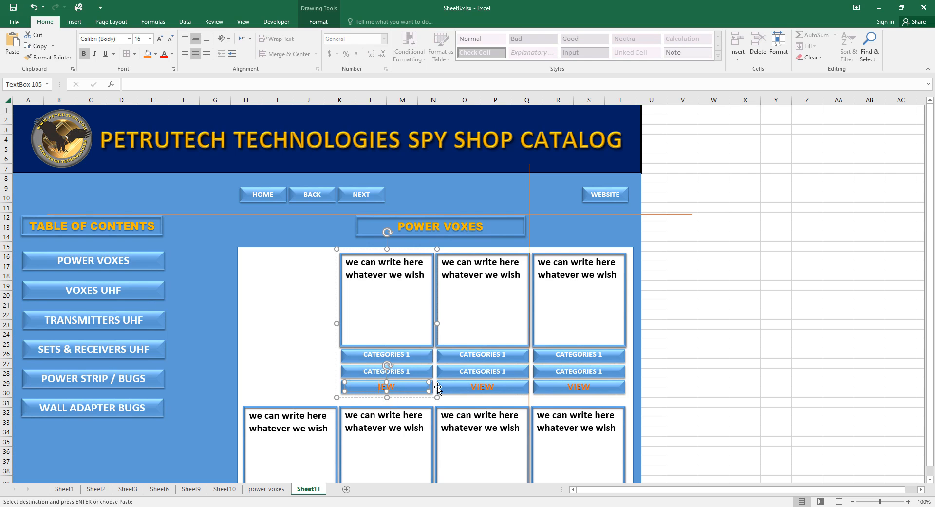
click(395, 396)
key(Delete)
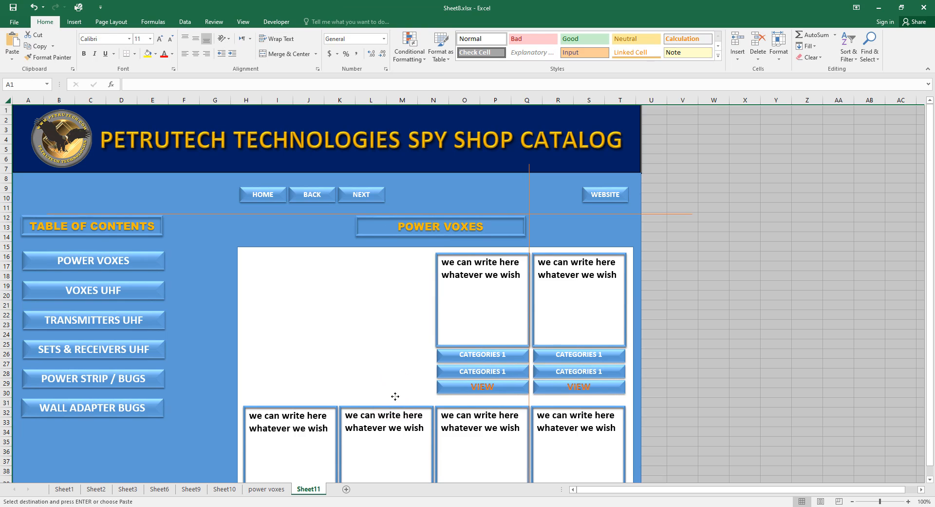
click(464, 393)
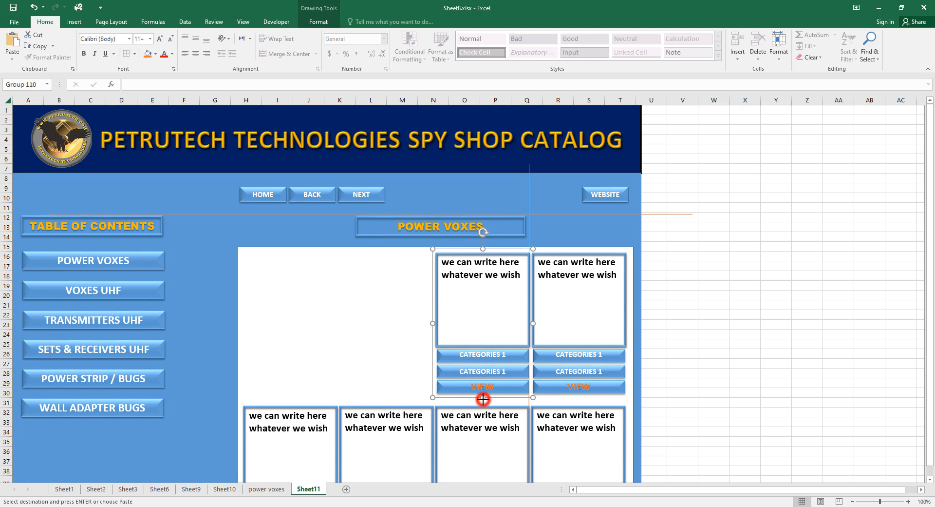
key(Delete)
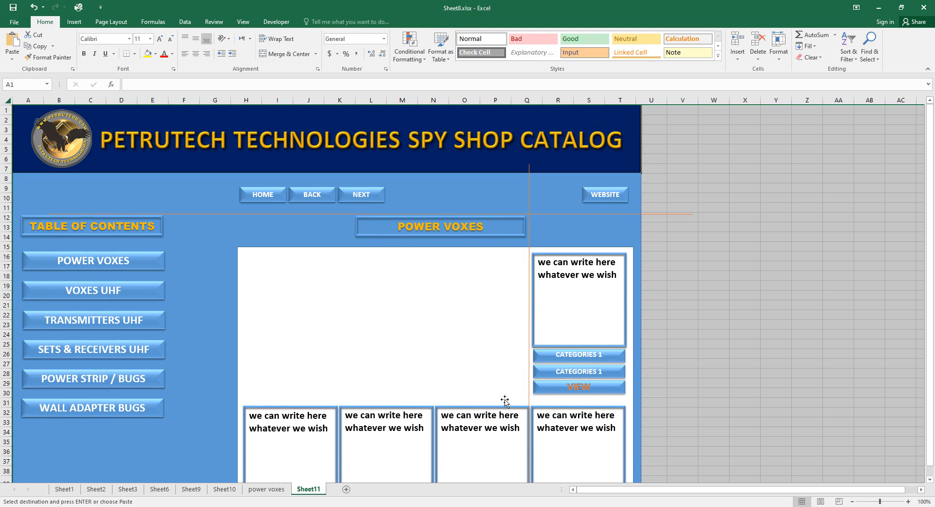
click(577, 397)
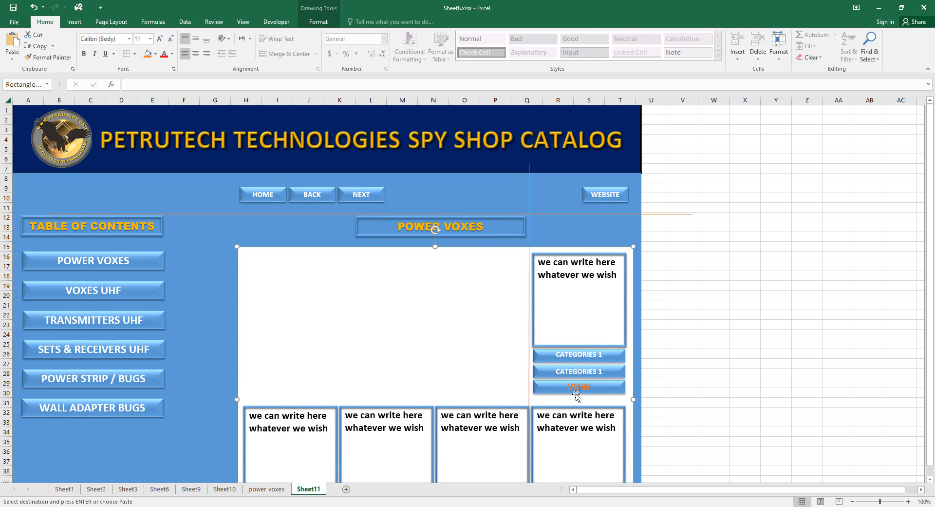
click(542, 396)
key(Delete)
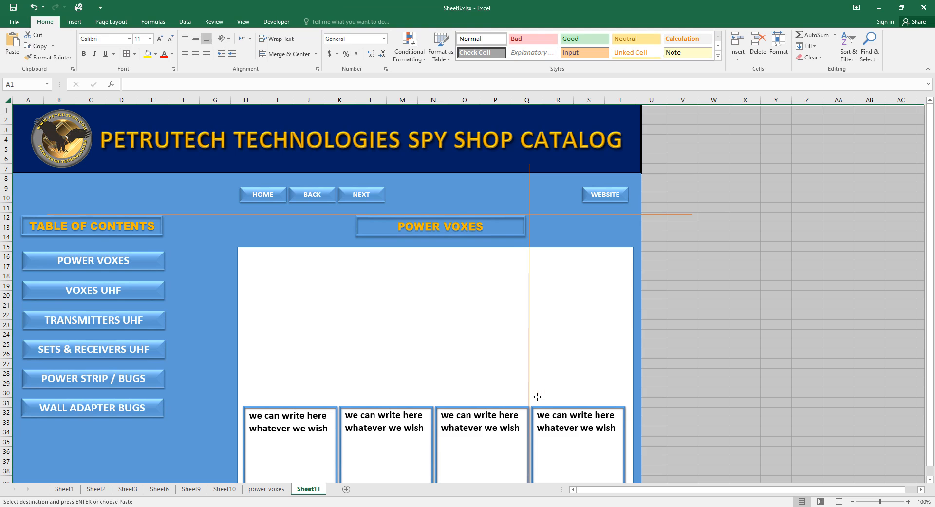
Delete the remaining lower product blocks and select the large white box.
scroll(375, 330, down, 4)
click(303, 426)
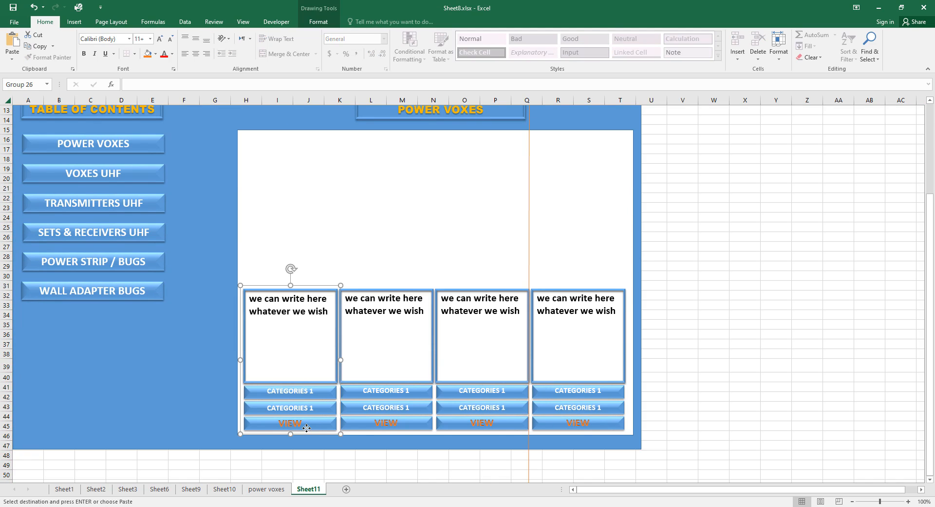
key(Delete)
click(389, 424)
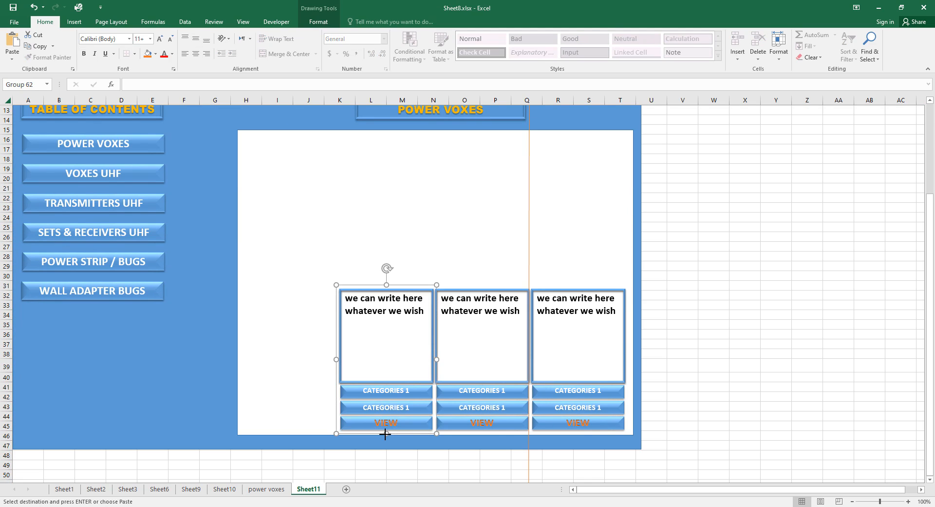
key(Delete)
click(465, 430)
click(469, 425)
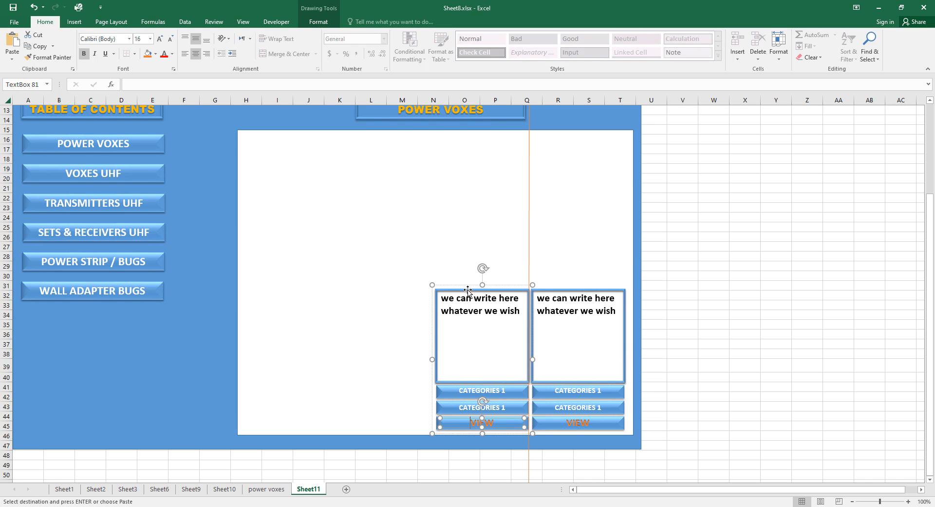
key(Delete)
click(562, 295)
click(559, 286)
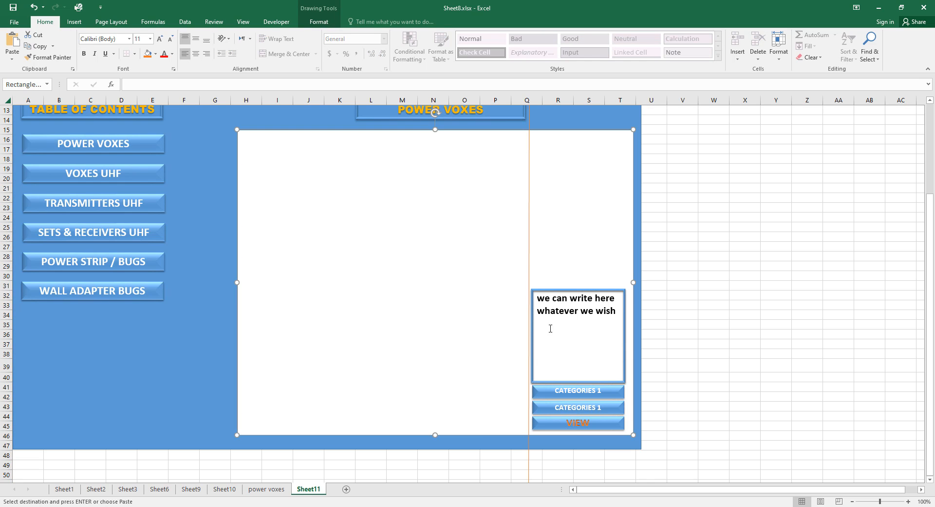
click(558, 389)
click(545, 285)
key(Delete)
click(688, 336)
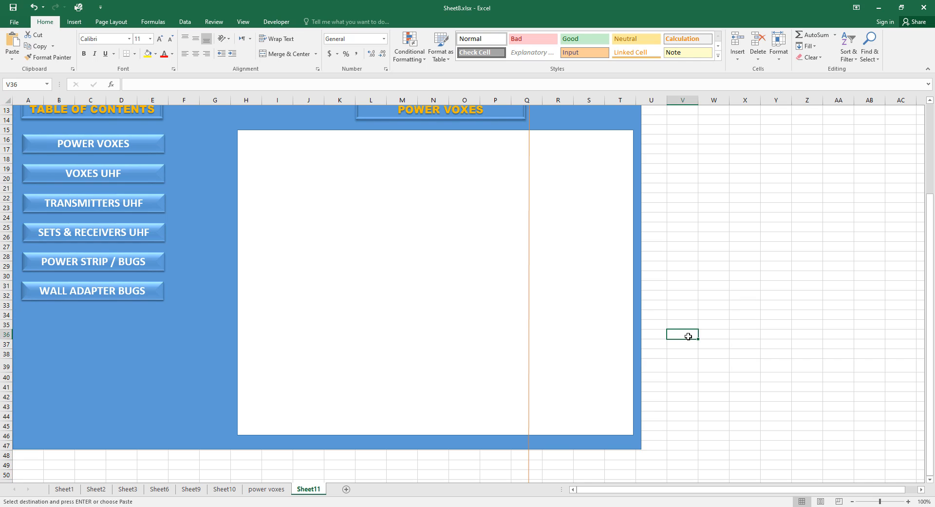
click(628, 432)
Shrink the white box, move it left, and set its size to 130 × 130 mm.
drag(632, 434, 443, 342)
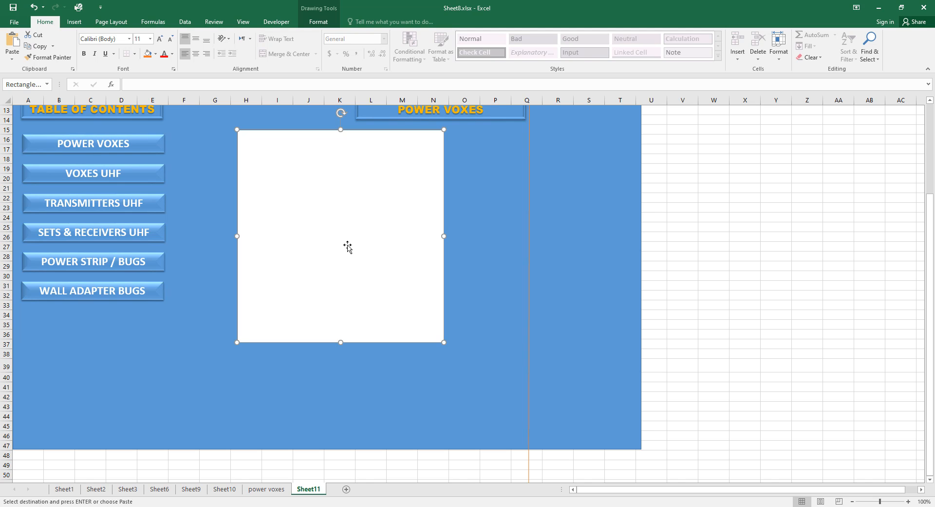
drag(347, 246, 297, 279)
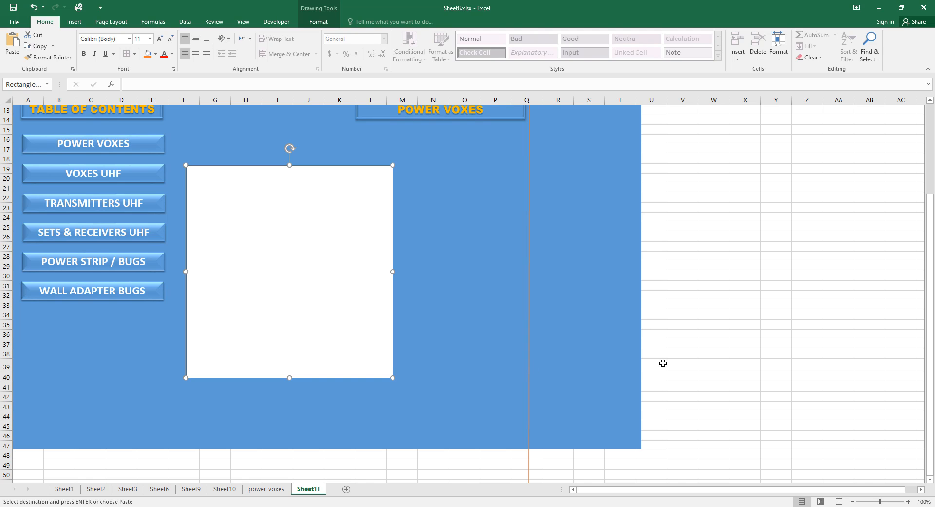
scroll(714, 375, up, 1)
scroll(714, 375, up, 1)
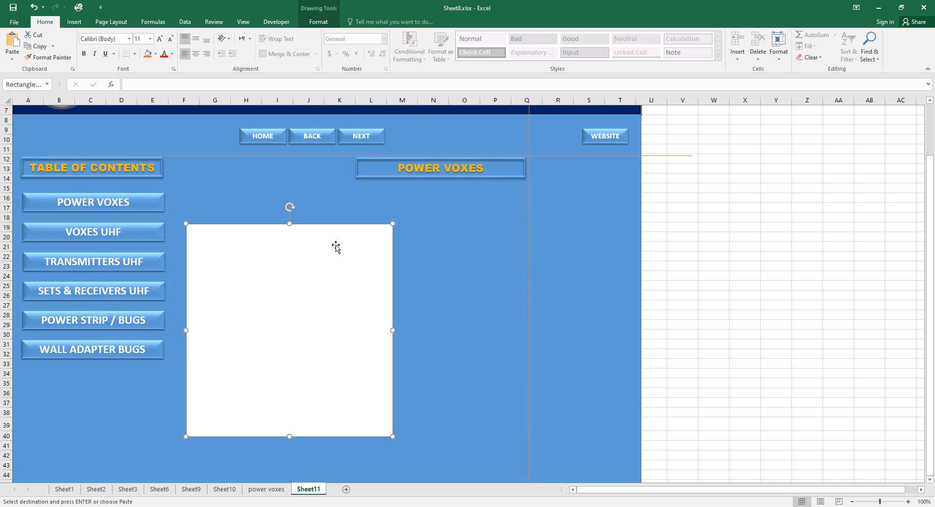
click(320, 22)
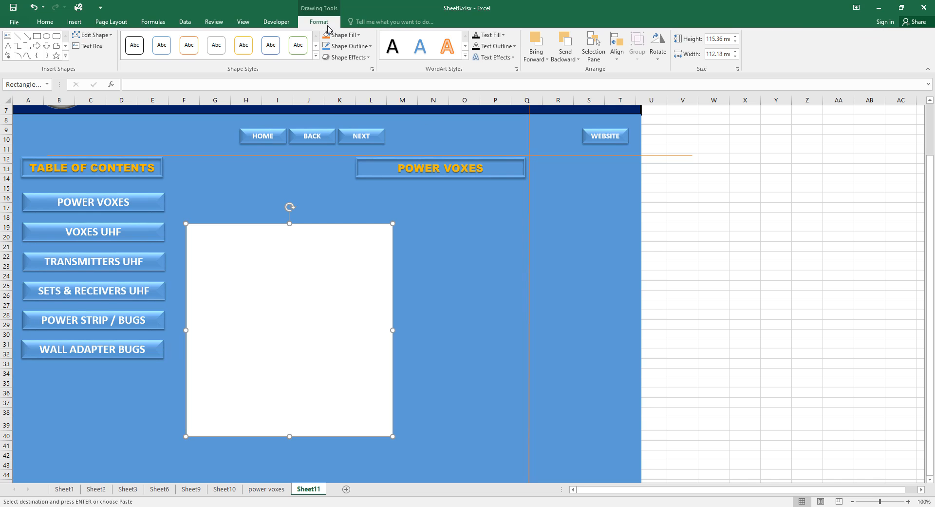
click(725, 39)
click(724, 40)
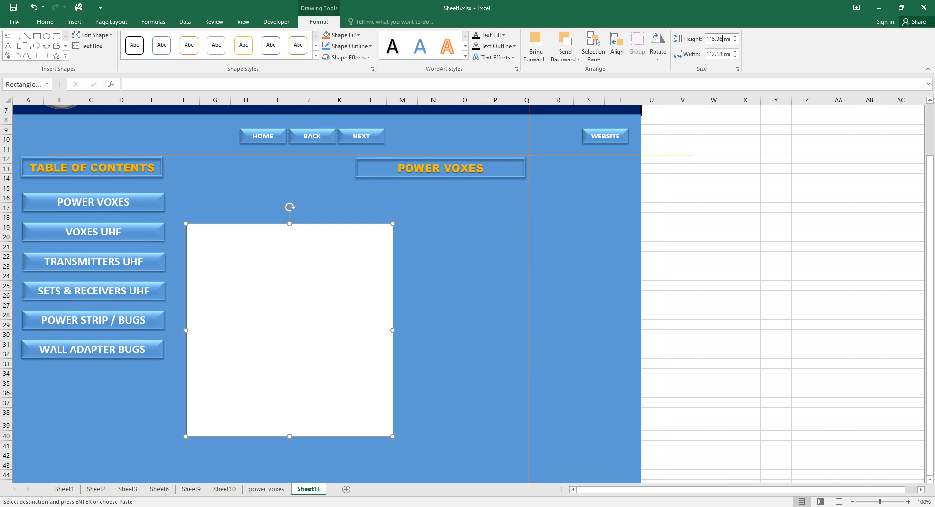
drag(718, 40, 705, 43)
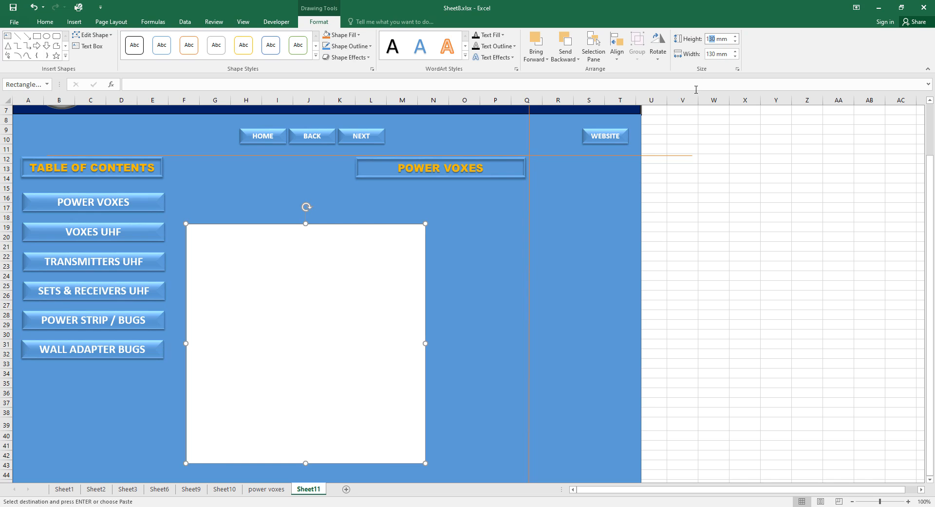
click(709, 276)
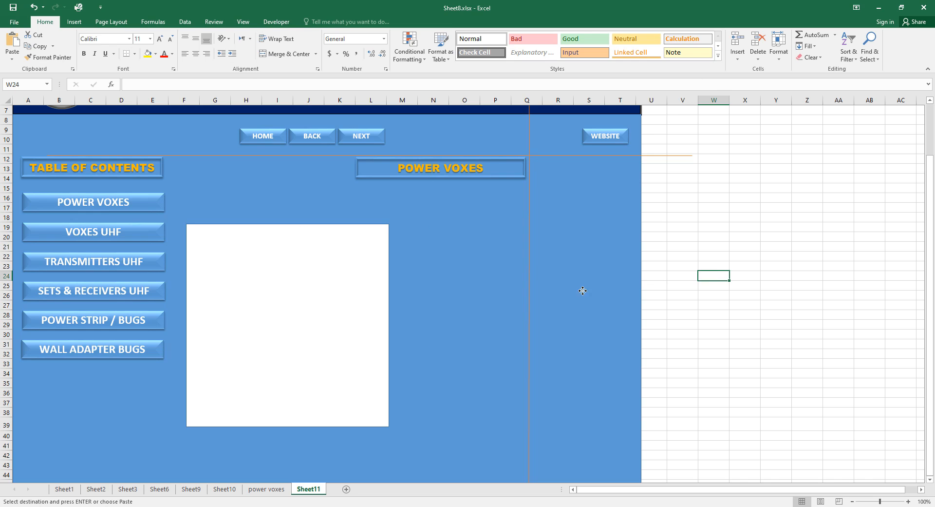
Duplicate the white square panel and drag the orange guide line down to row 18.
click(316, 303)
key(ctrl+v)
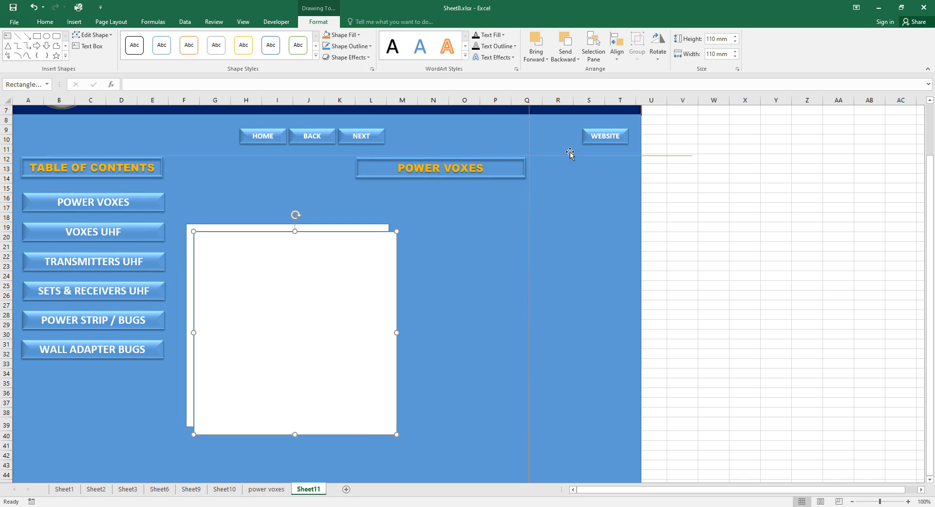
click(659, 156)
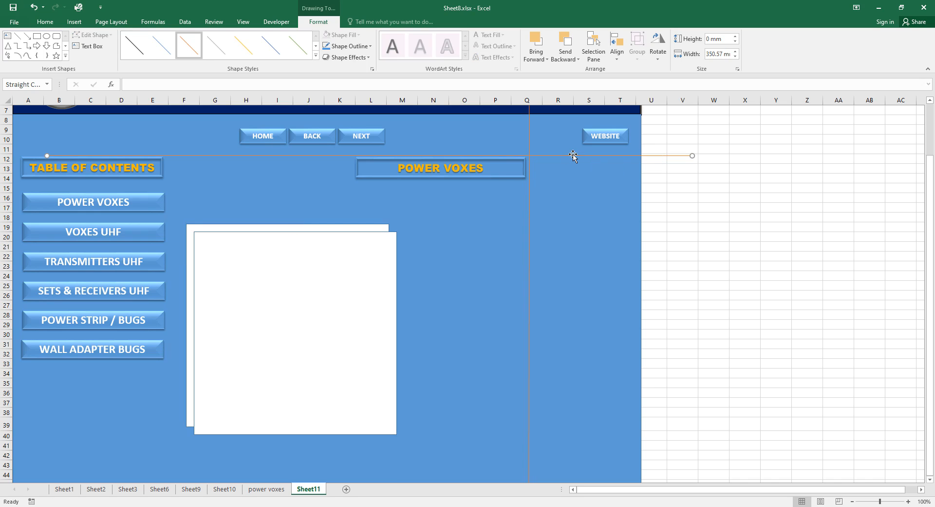
drag(572, 155, 570, 223)
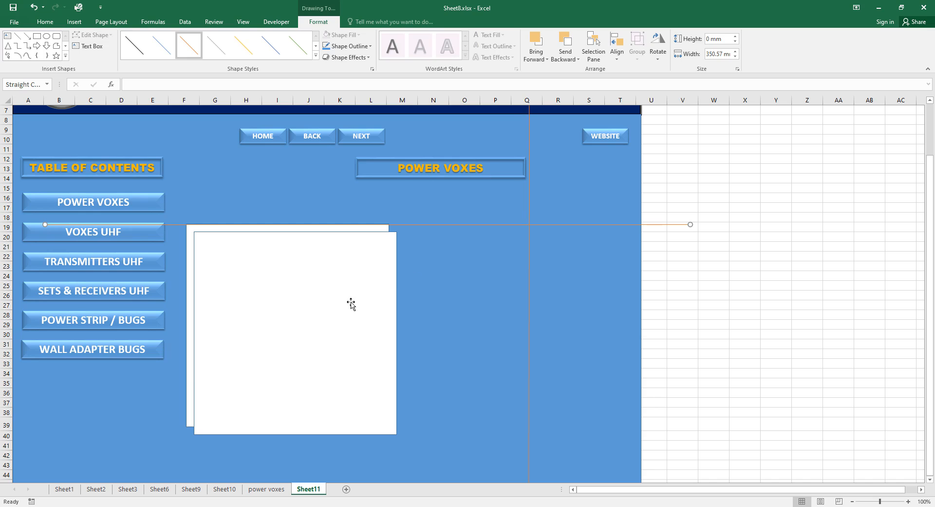
Place the copied square beside the first and nudge it up to align.
drag(350, 303, 566, 295)
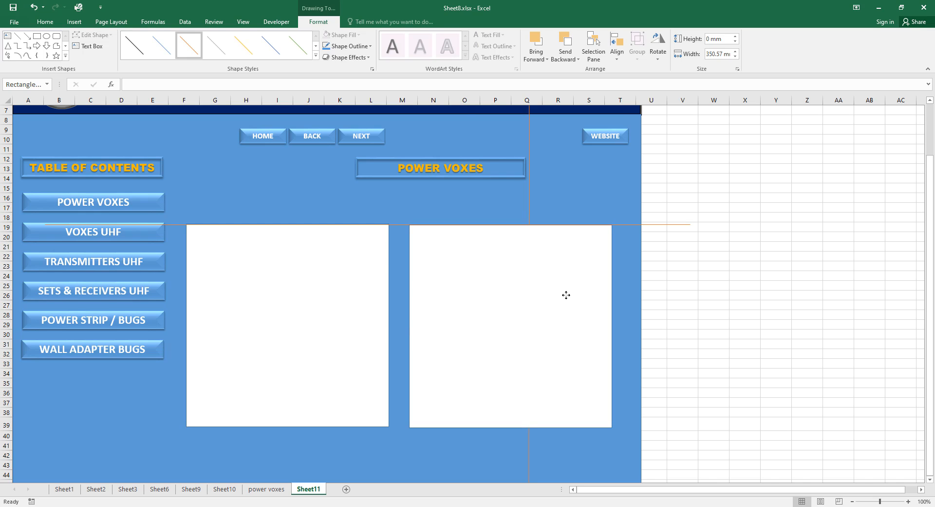
click(566, 295)
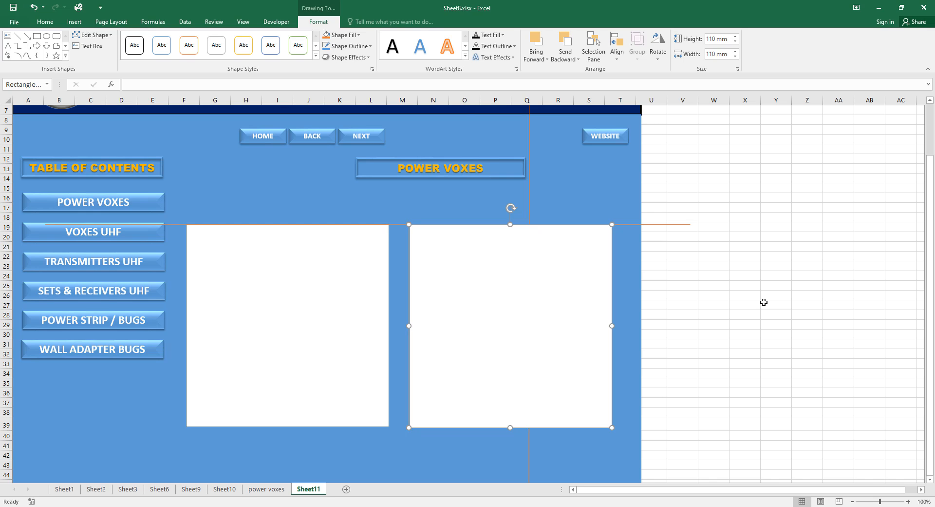
click(763, 302)
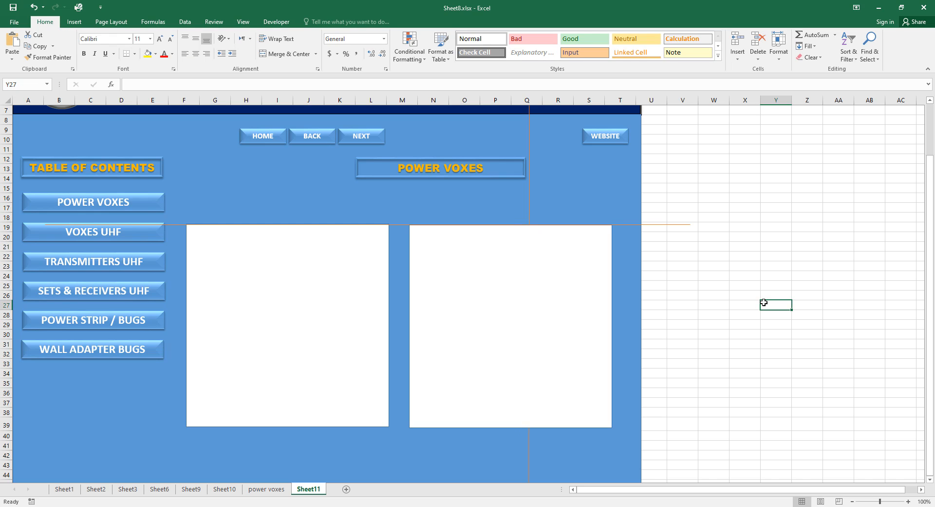
click(585, 301)
key(Up)
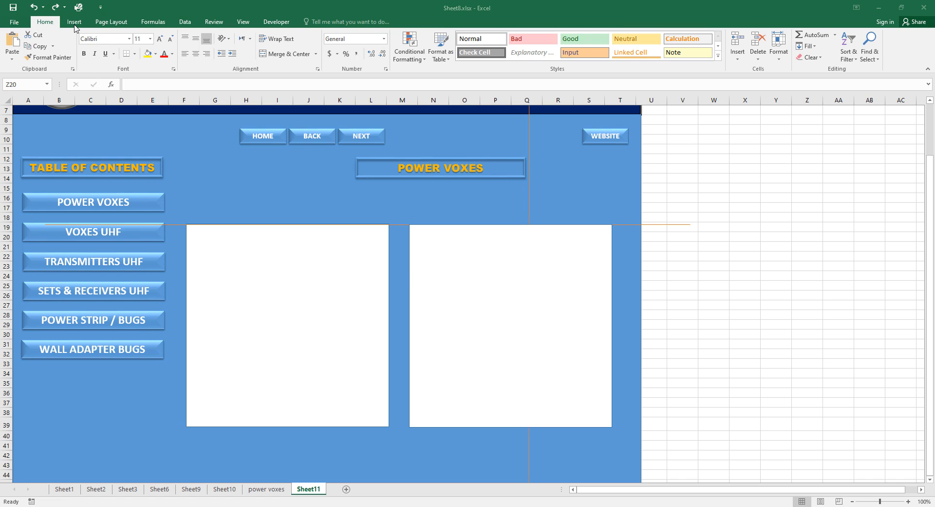
Draw a text box inside the right white panel, stretching it across the panel's upper part.
click(74, 23)
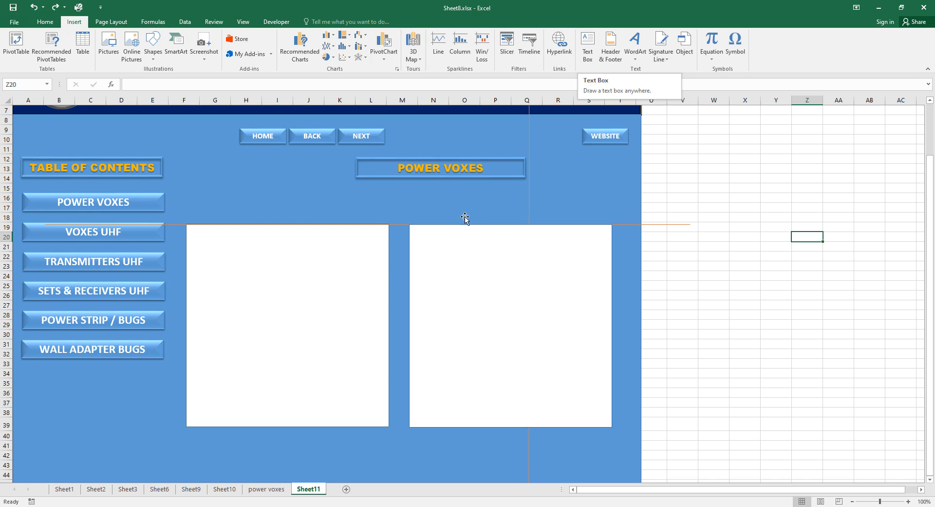
click(587, 48)
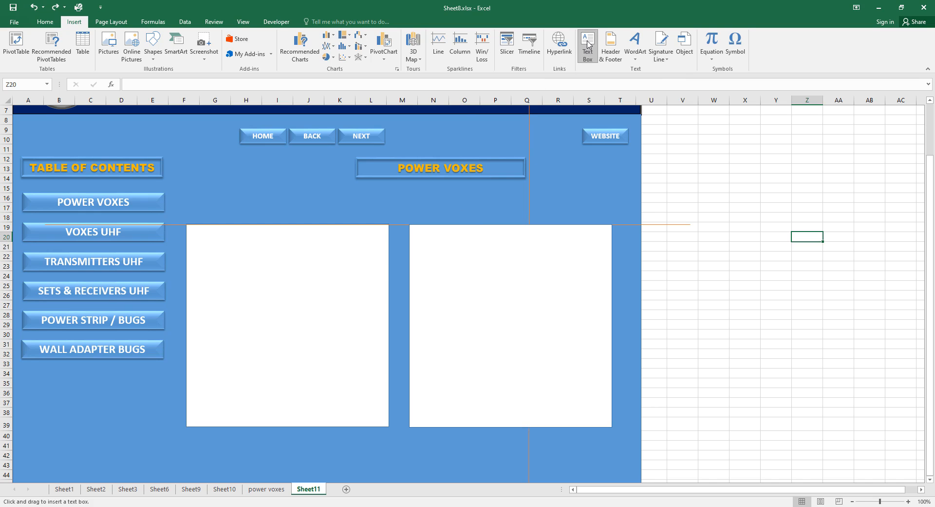
click(534, 264)
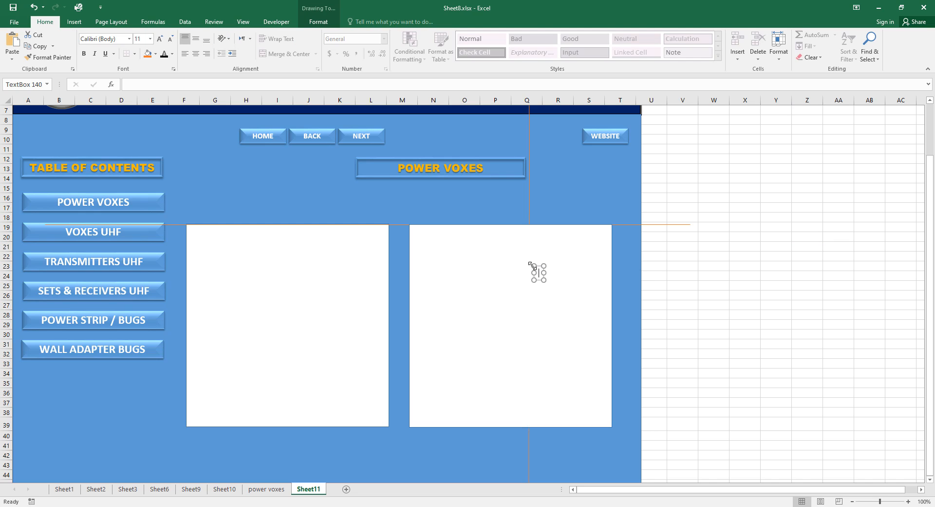
drag(534, 264, 411, 226)
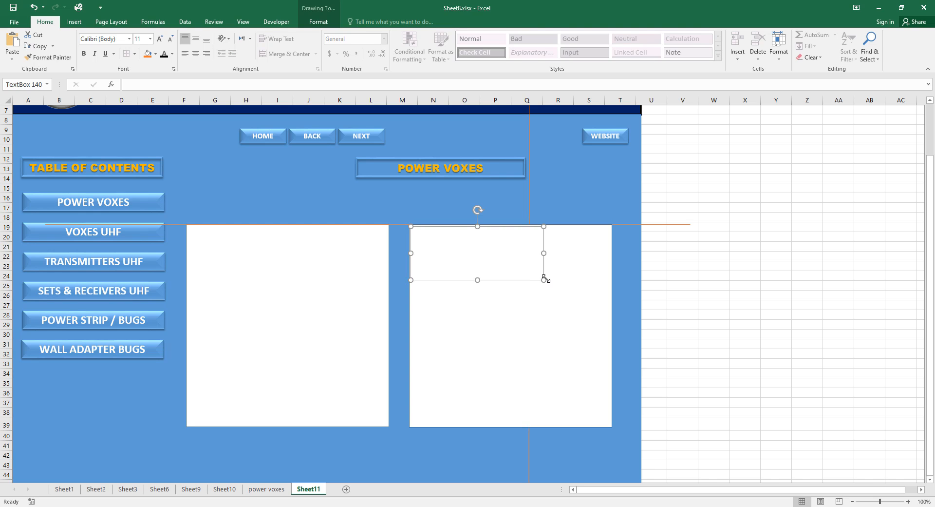
drag(545, 279, 611, 426)
click(803, 372)
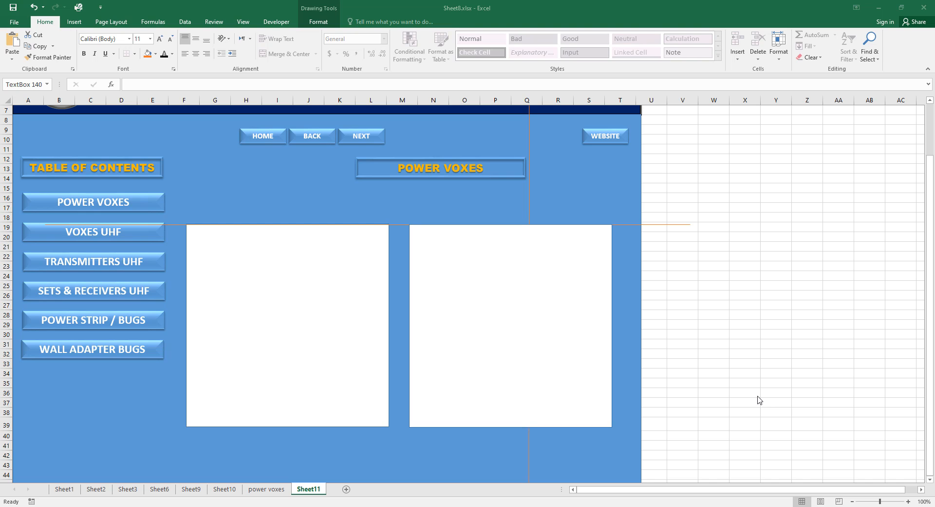
click(127, 492)
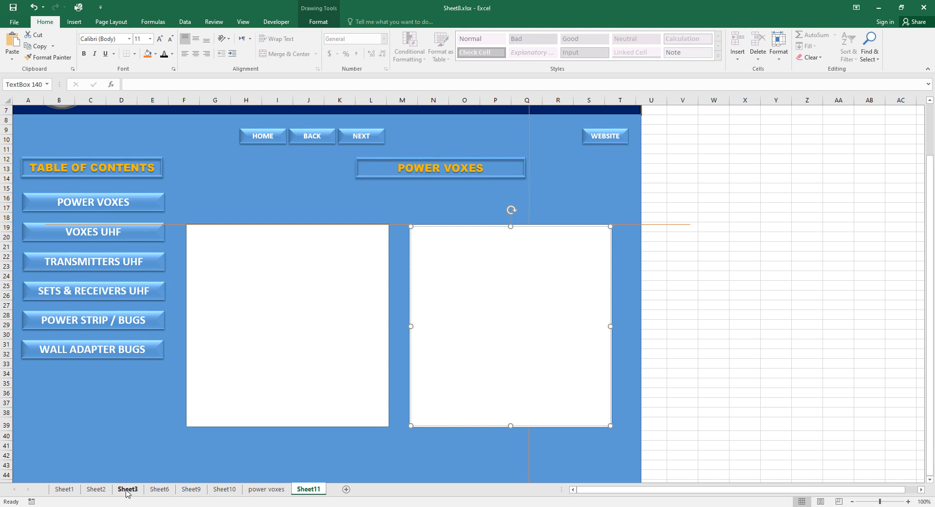
click(127, 493)
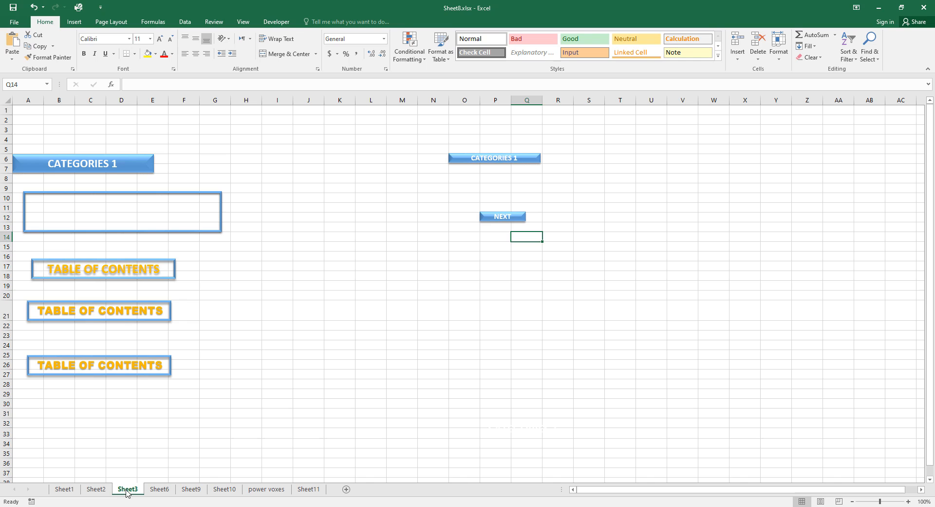
click(220, 195)
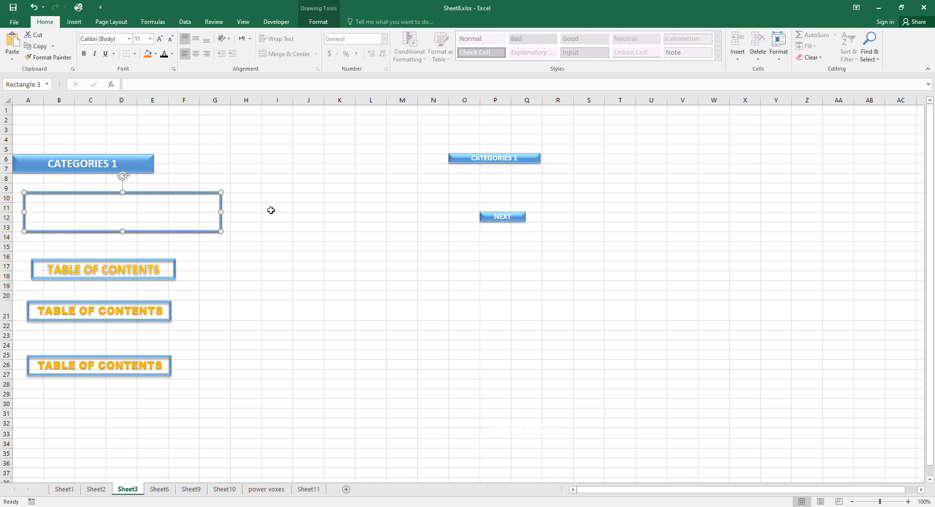
click(306, 490)
Paste an outlined box and position it over the left white panel.
click(236, 239)
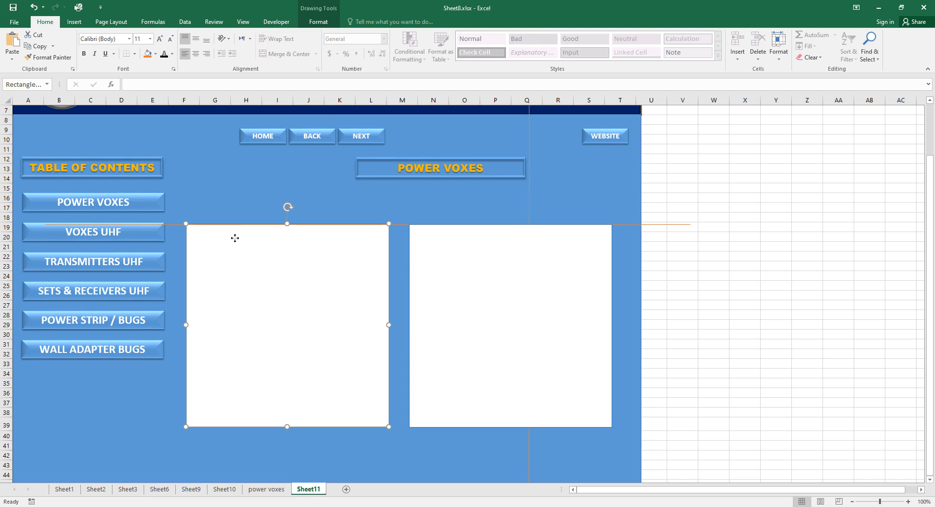
click(263, 186)
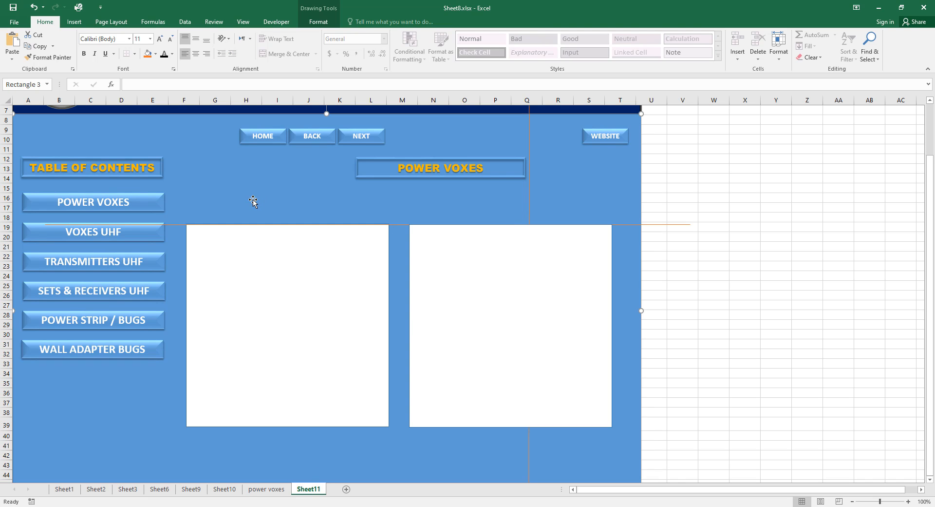
key(Tab)
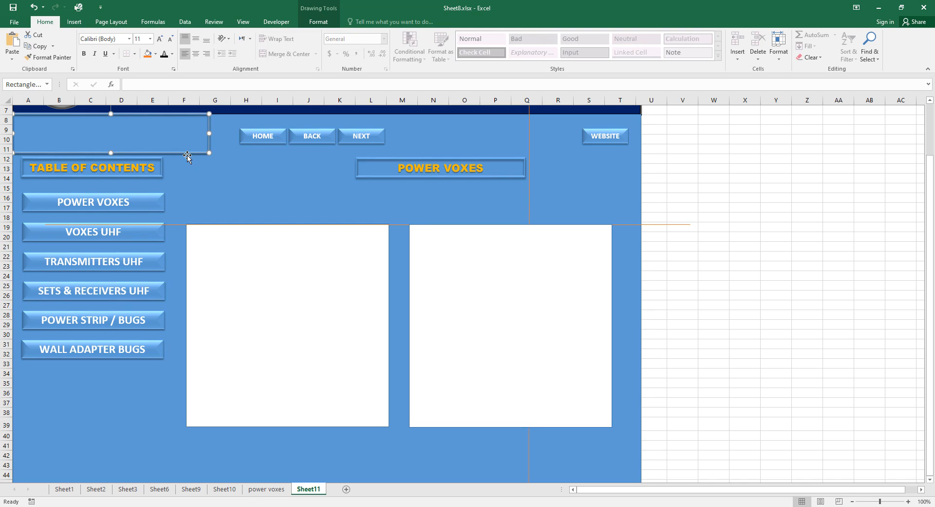
drag(186, 152, 388, 428)
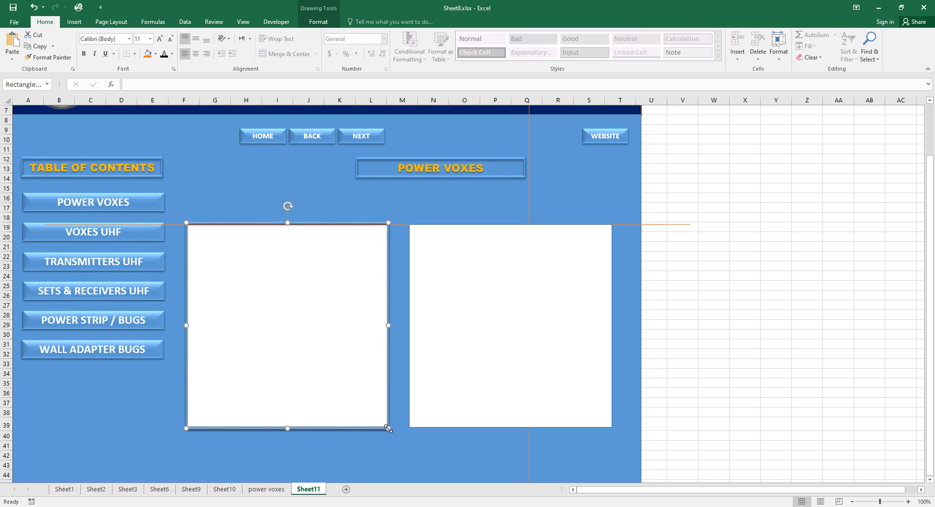
Paste another outlined box and position it over the right white panel.
click(374, 191)
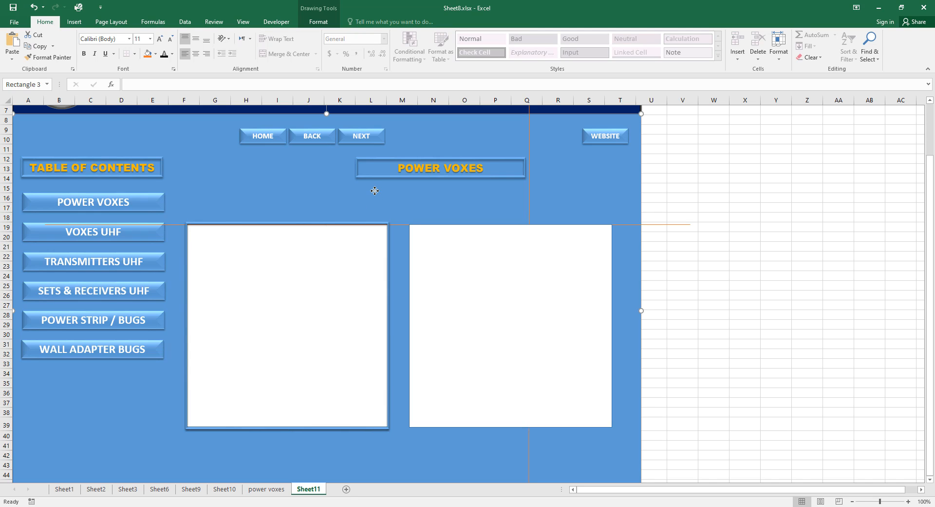
key(Tab)
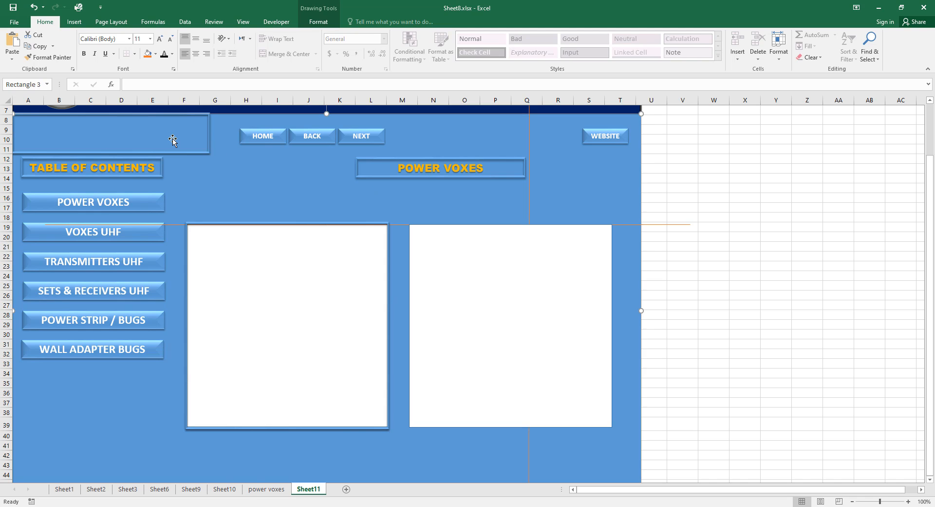
drag(194, 152, 612, 428)
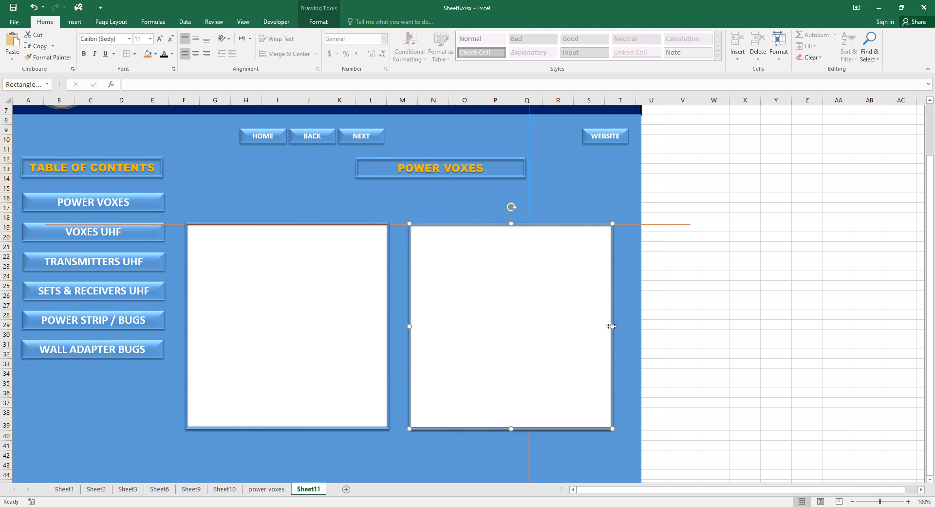
click(747, 336)
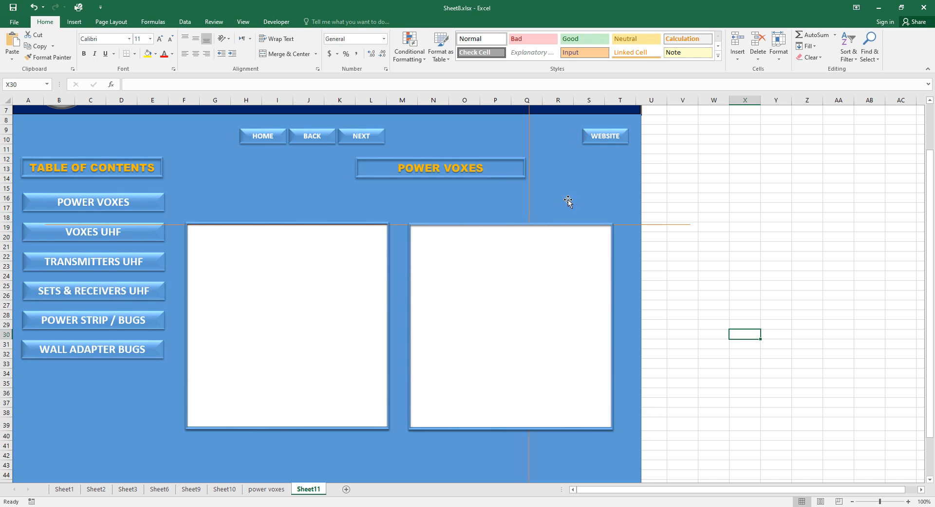
click(487, 175)
Drag the POWER VOXES title group into position under the navigation buttons.
click(486, 176)
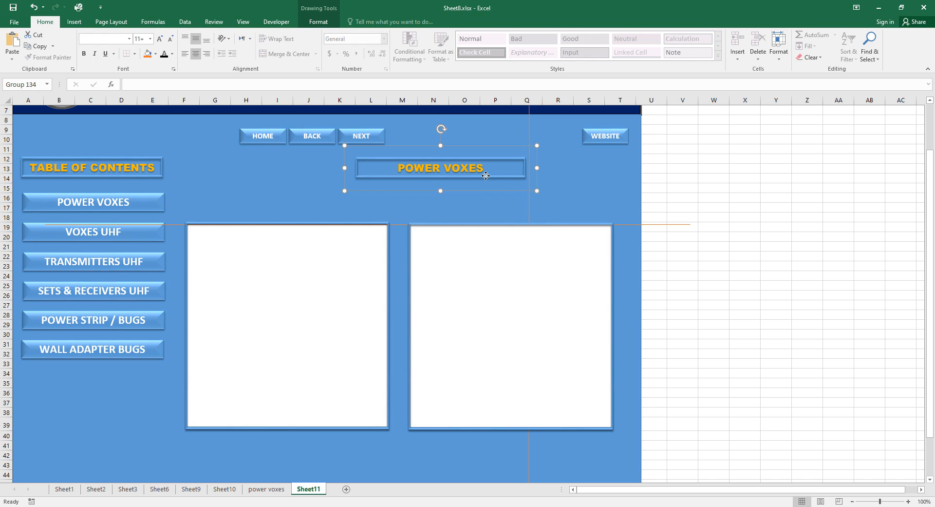
drag(450, 191, 407, 210)
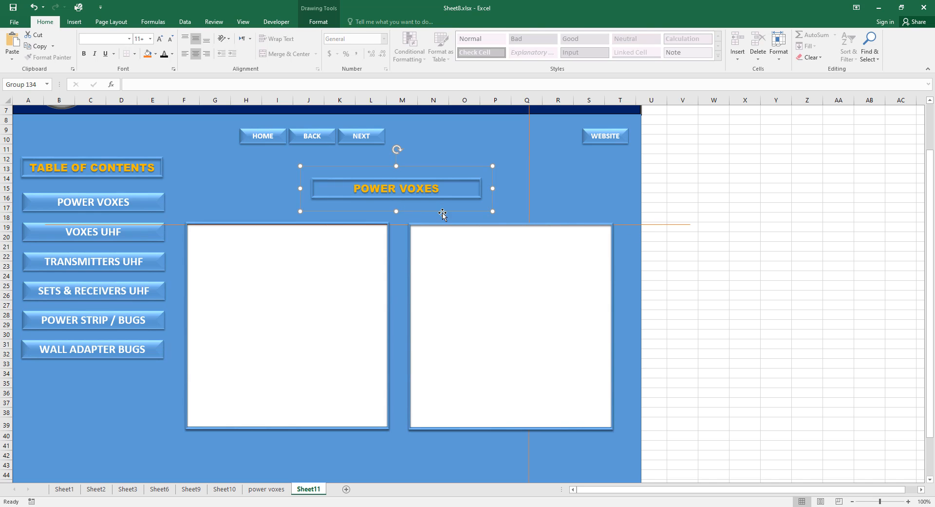
drag(443, 213, 445, 212)
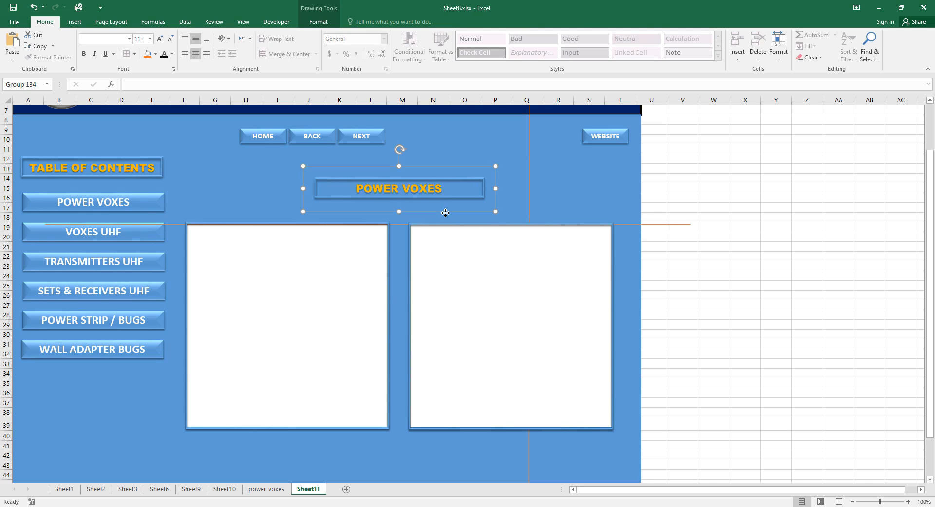
click(691, 266)
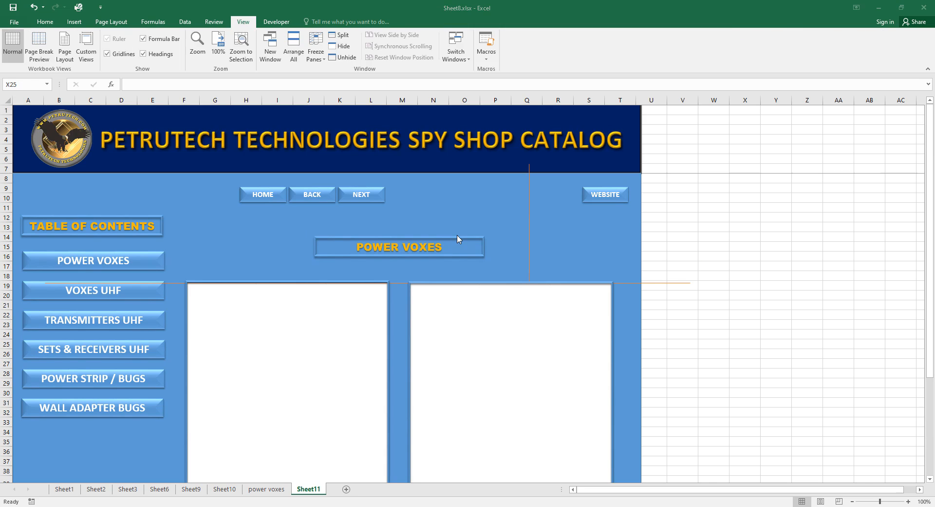
Nudge the title up two steps and raise the orange guide line to row 12.
click(428, 239)
key(Up)
key(Up)
key(Up)
key(Up)
key(Up)
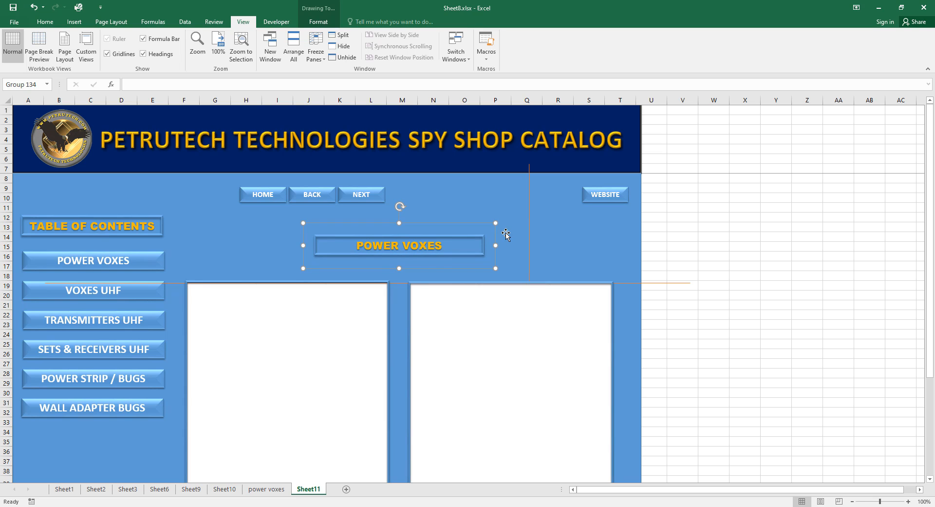
key(Up)
key(Up)
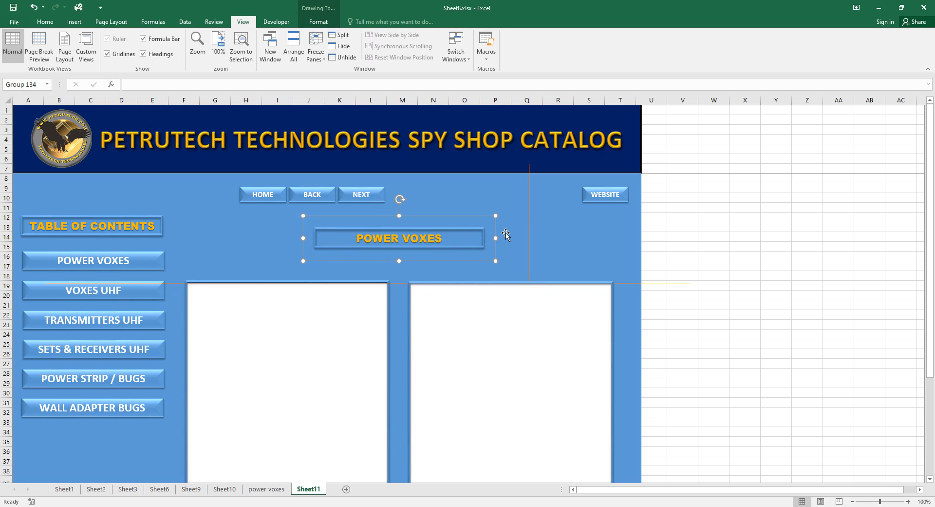
click(668, 283)
drag(669, 282, 651, 214)
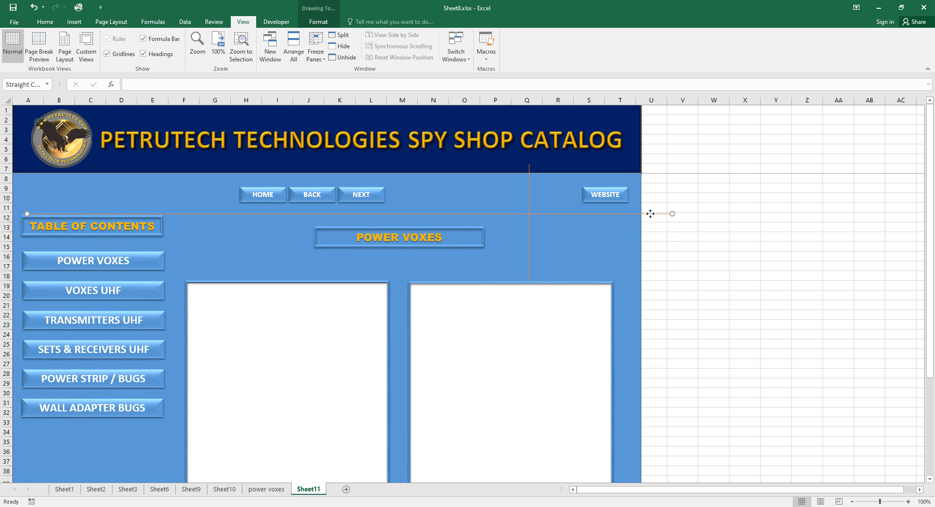
Fine-tune the orange guide line and nudge the POWER VOXES title up three steps.
drag(651, 214, 650, 215)
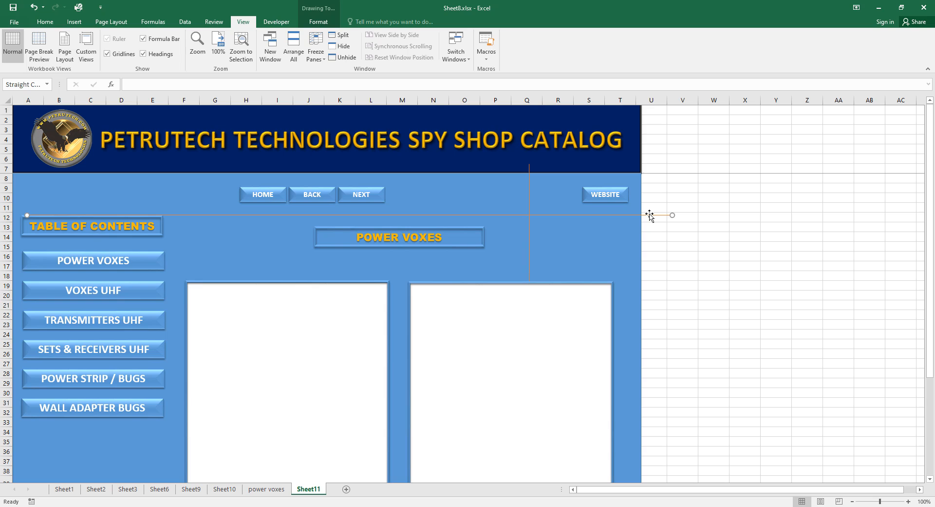
click(487, 243)
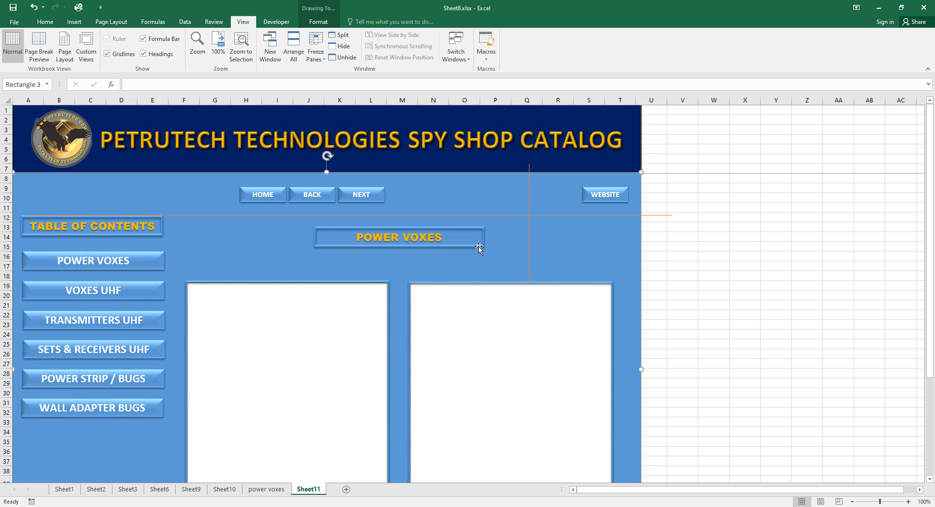
double_click(478, 247)
key(Up)
key(Up)
key(Up)
key(Up)
key(Up)
key(Up)
key(Up)
key(Up)
key(Up)
key(Up)
key(Up)
key(Up)
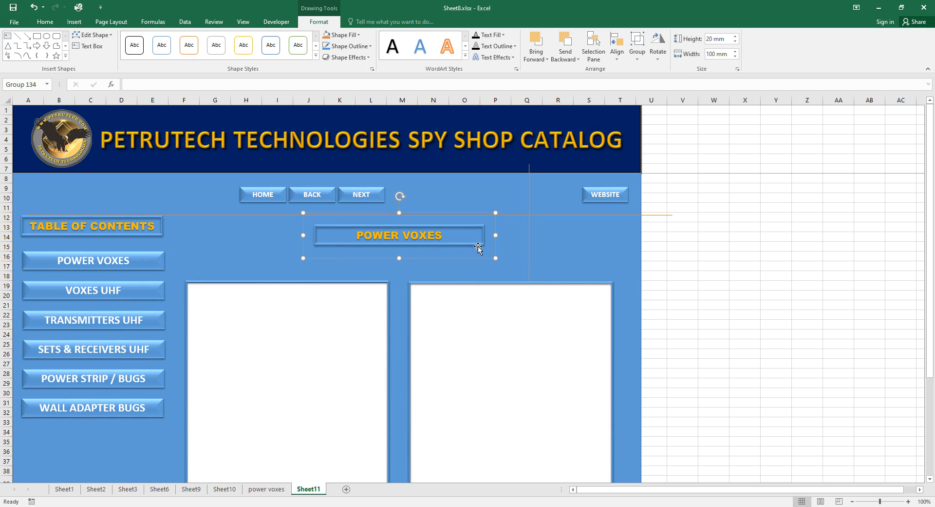
key(Up)
key(Up)
key(Up)
key(Up)
key(Up)
key(Up)
key(Up)
key(Up)
key(Up)
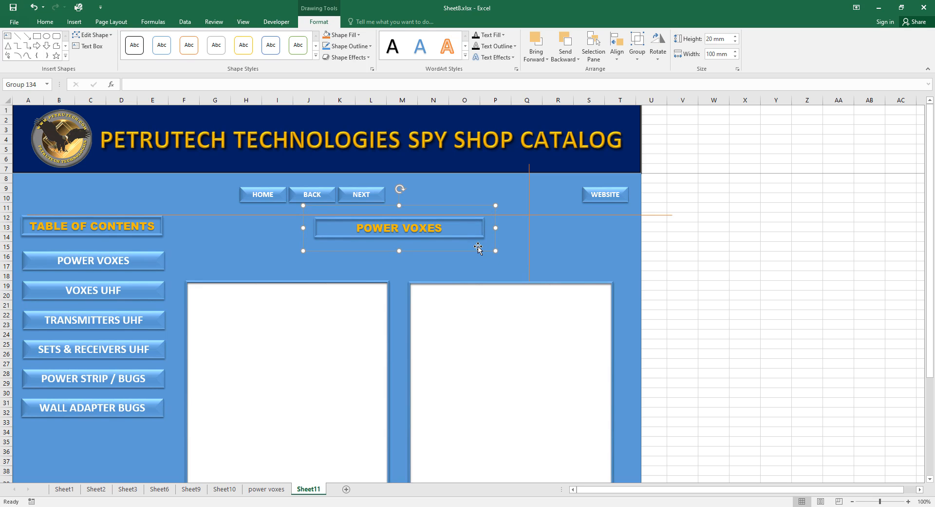
key(Up)
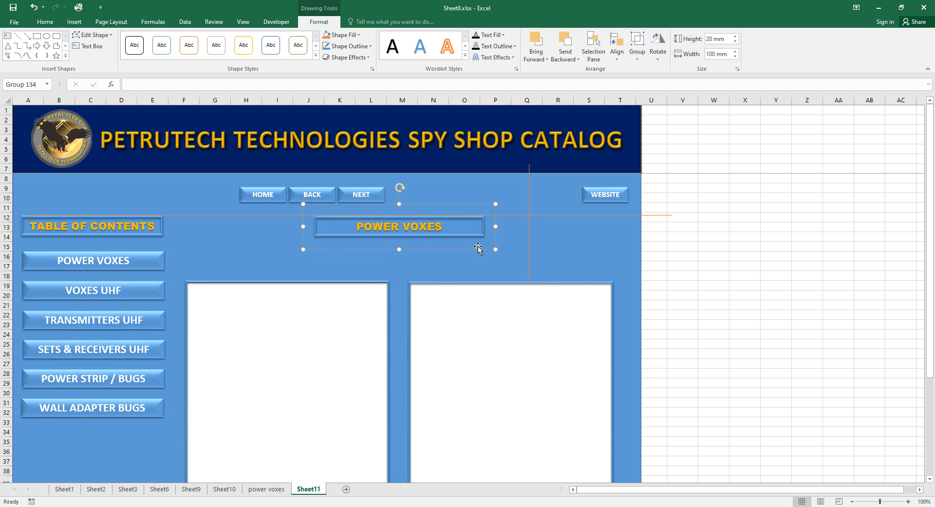
Nudge the left white box and its inner box upward to align with the guide line.
click(350, 282)
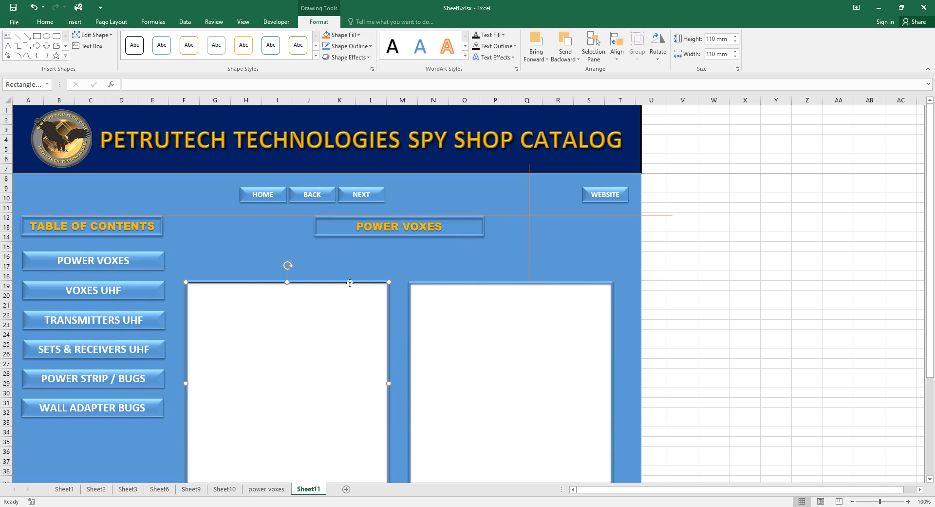
key(Up)
key(Up)
key(Up)
key(Up)
key(Up)
key(Up)
key(Up)
key(Up)
key(Up)
key(Up)
key(Up)
key(Up)
key(Up)
key(Up)
key(Up)
key(Up)
key(Up)
key(Up)
key(Up)
key(Up)
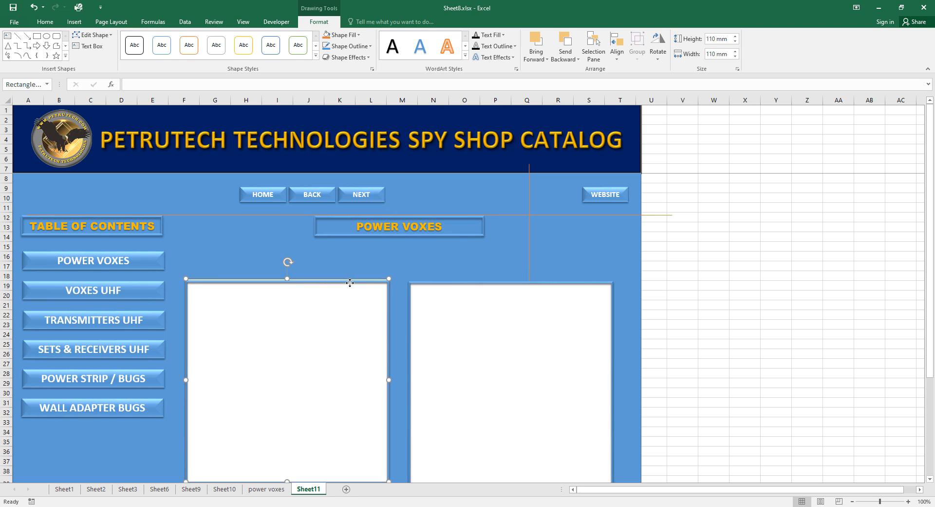
key(Up)
key(Up)
key(Up)
key(Up)
key(Up)
key(Up)
key(Up)
key(Up)
key(Up)
key(Up)
key(Up)
key(Up)
key(Up)
key(Up)
key(Up)
key(Up)
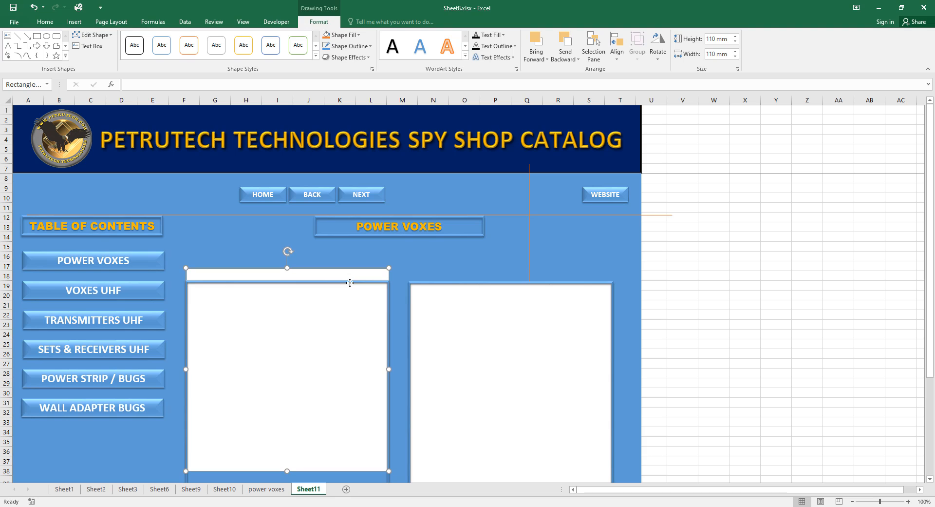
key(Up)
key(Up)
key(Up)
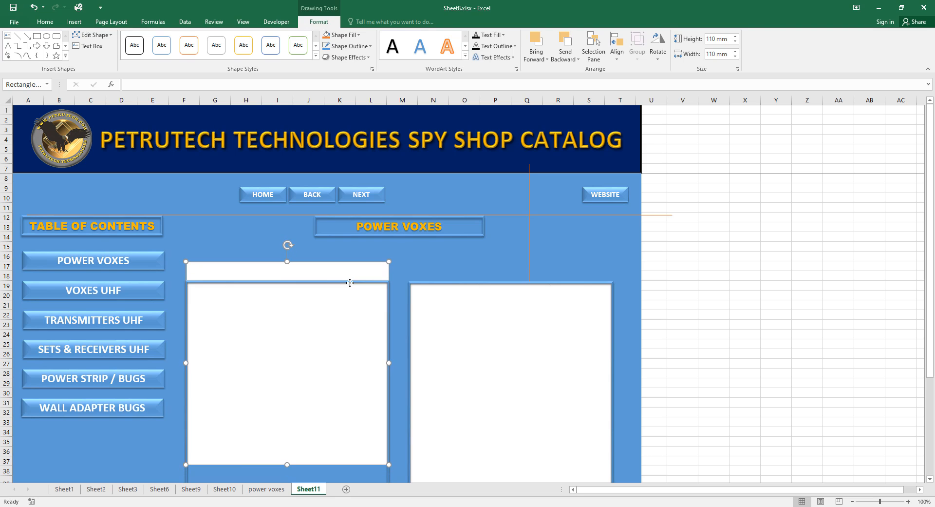
key(Up)
key(Up)
key(Up)
key(Up)
key(Up)
key(Up)
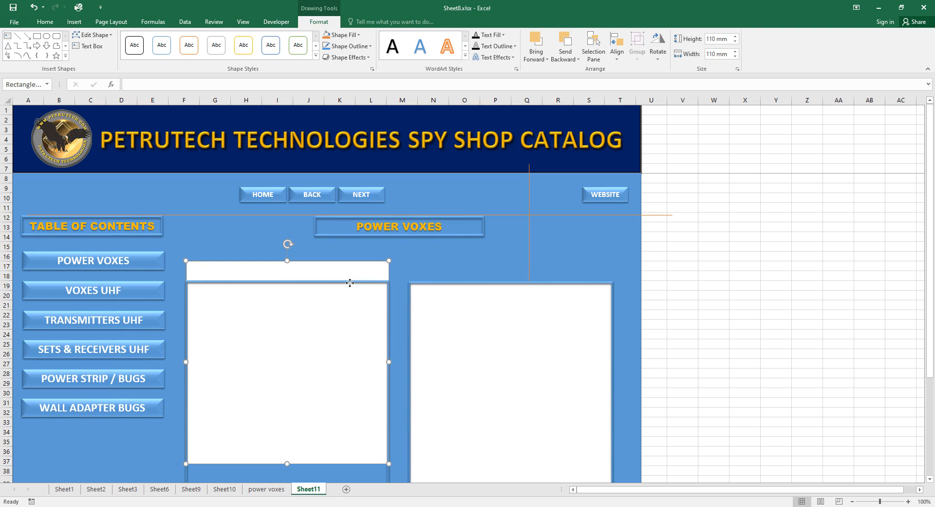
scroll(399, 438, down, 2)
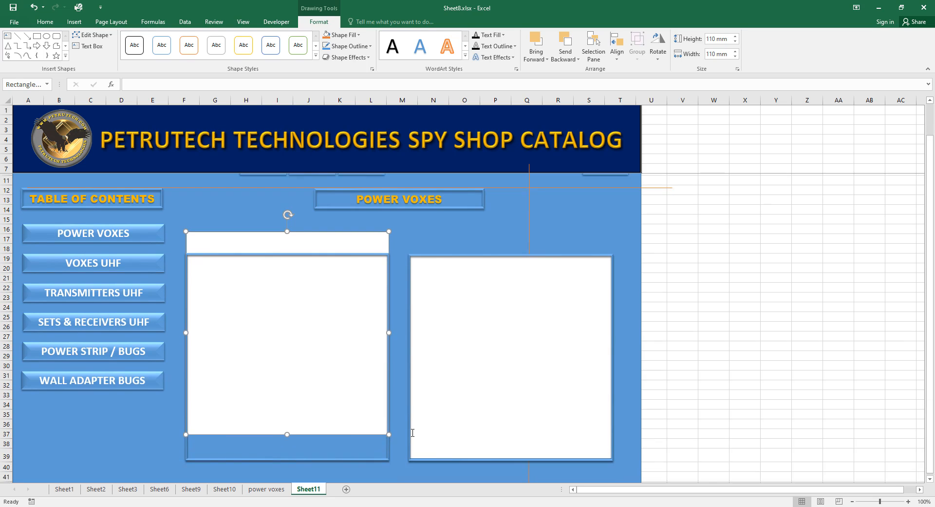
click(384, 430)
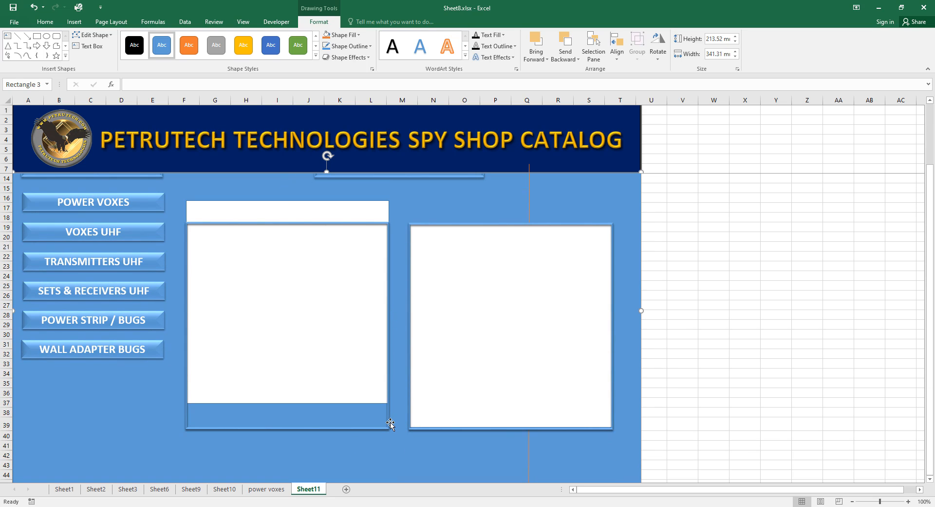
click(388, 424)
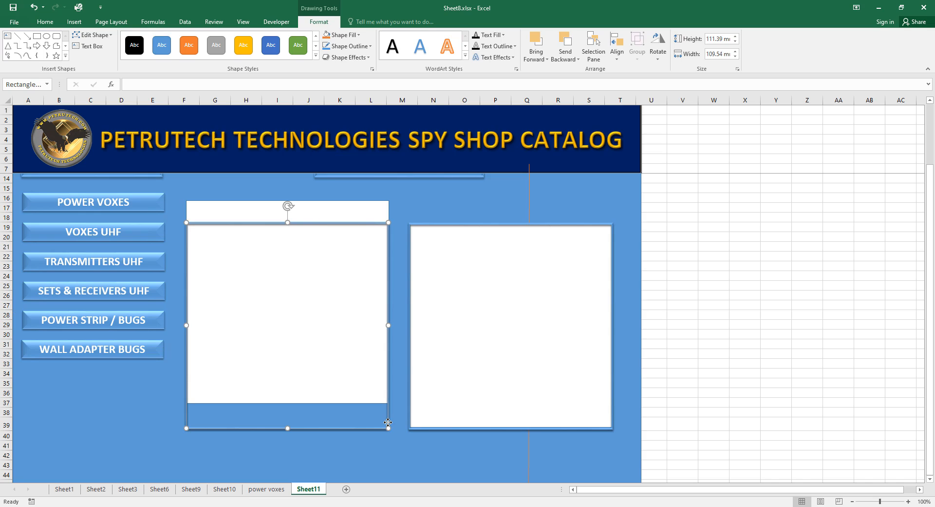
key(Up)
key(Up)
key(Up)
key(Up)
key(Up)
key(Up)
key(Up)
key(Up)
key(Up)
key(Up)
key(Up)
key(Up)
key(Up)
key(Up)
key(Up)
key(Up)
key(Up)
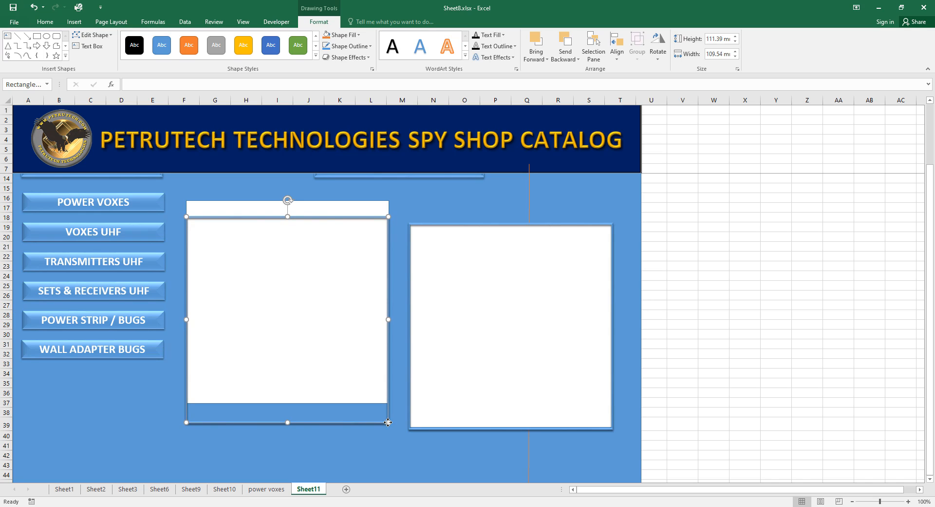
key(Up)
key(Up)
key(Up)
key(Up)
key(Up)
key(Up)
key(Up)
key(Up)
key(Up)
key(Up)
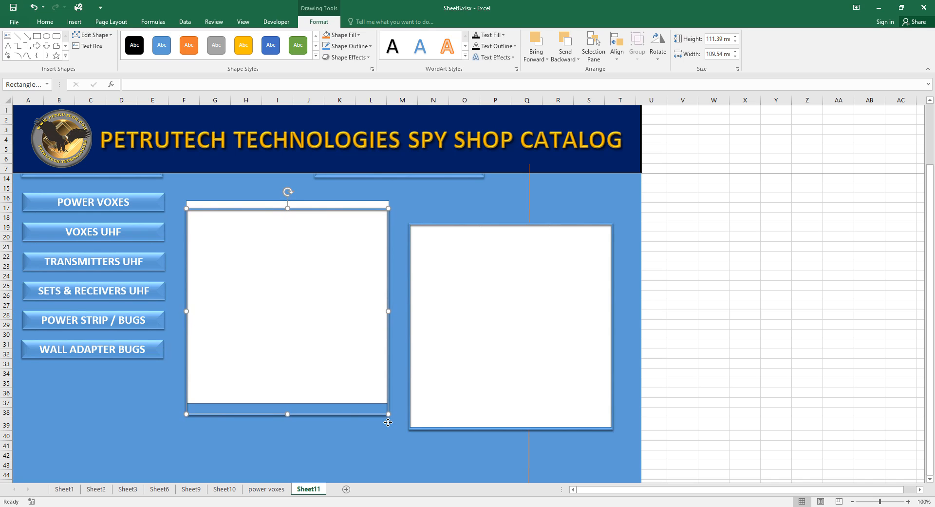
key(Up)
key(Up)
key(Up)
key(Up)
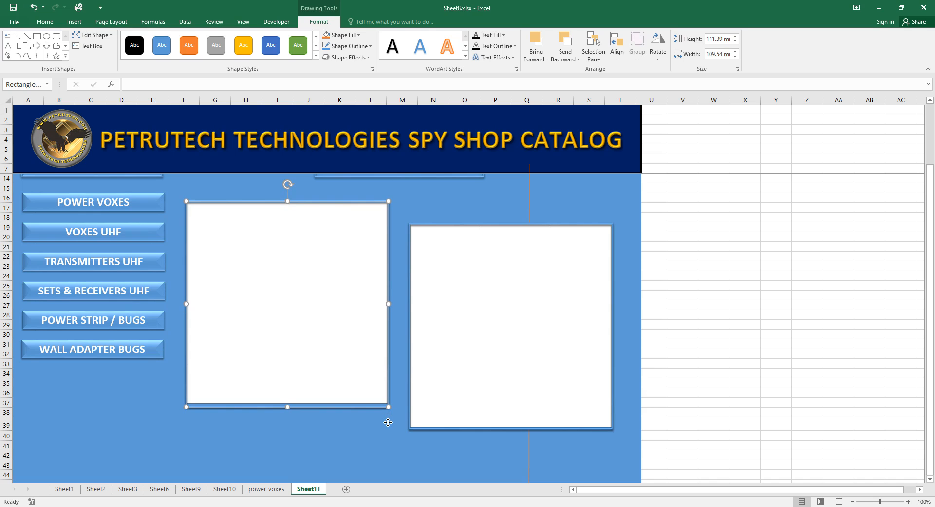
Nudge the right rectangle up and drag the orange guide line down to row 16.
click(490, 390)
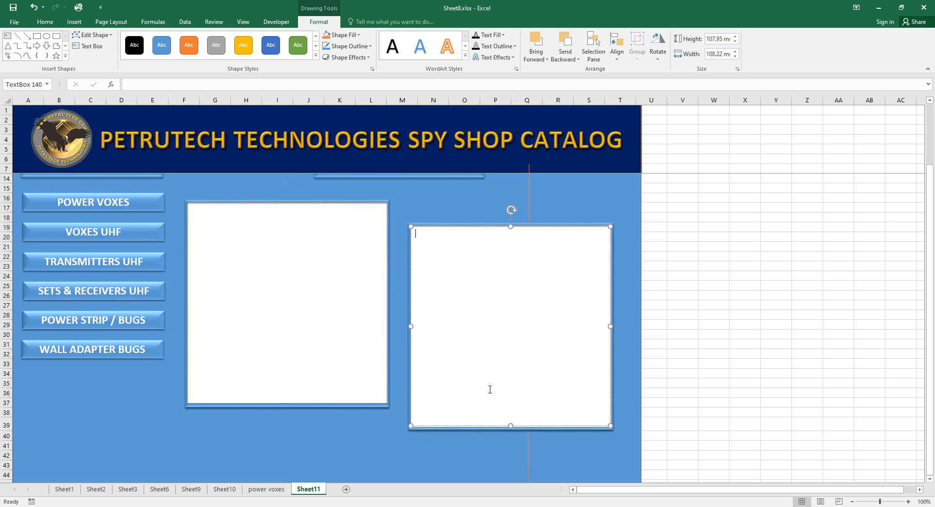
click(517, 223)
key(Up)
key(Up)
key(Up)
key(Up)
key(Up)
key(Up)
key(Up)
key(Up)
key(Up)
key(Up)
key(Up)
key(Up)
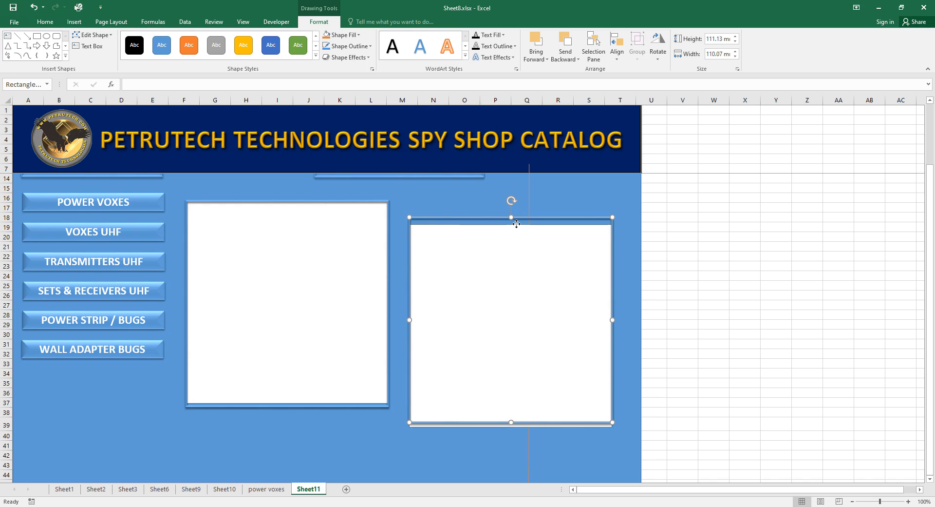
key(Up)
key(Up)
key(Up)
key(Up)
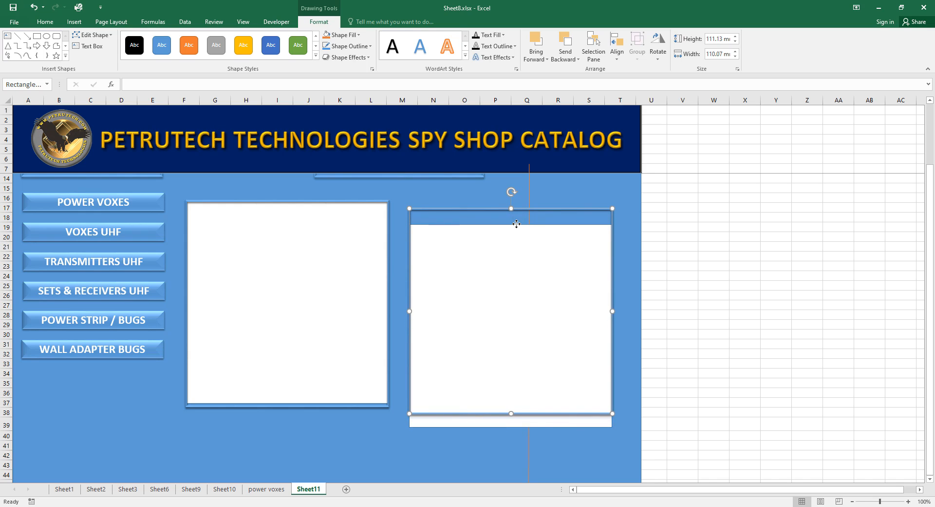
scroll(680, 324, up, 1)
scroll(680, 325, up, 1)
key(Up)
key(Up)
key(Up)
drag(571, 215, 571, 256)
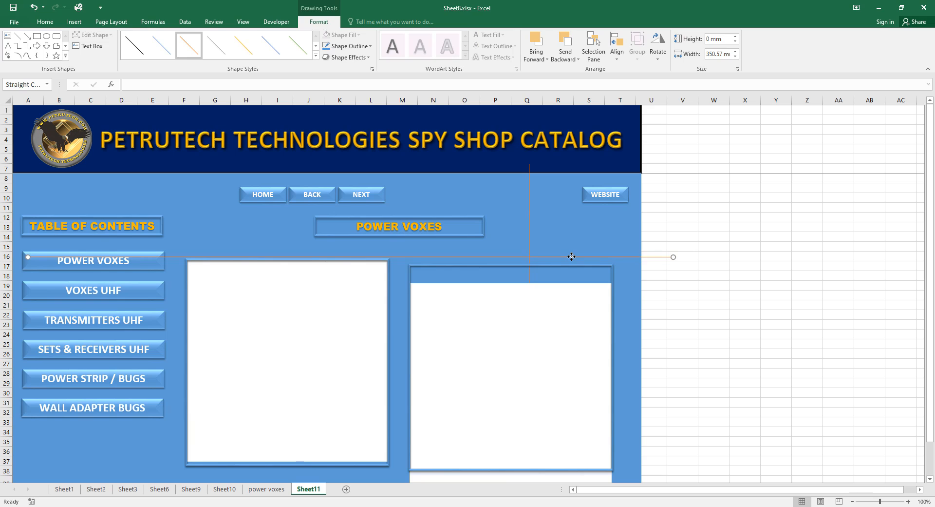
Keep nudging the right white rectangle up to match the left panel.
click(611, 277)
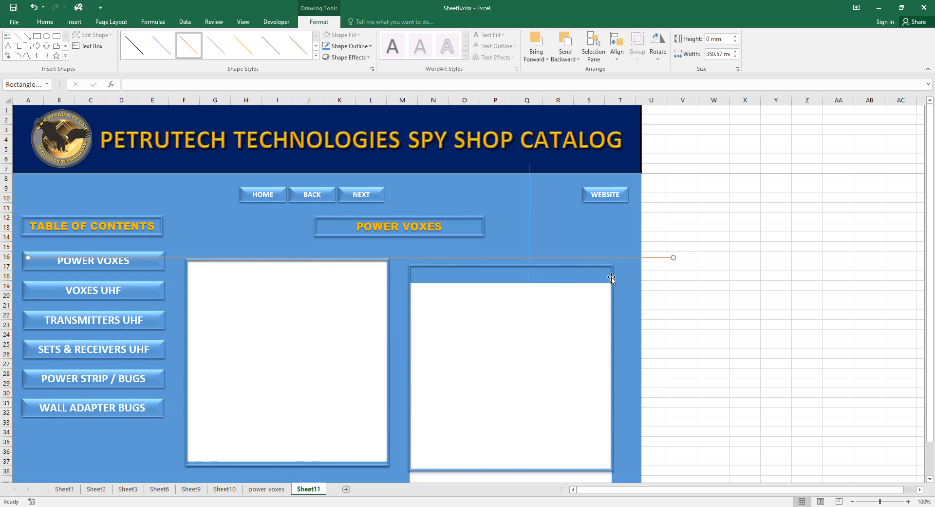
key(Up)
key(Up)
key(Up)
key(Up)
key(Up)
key(Up)
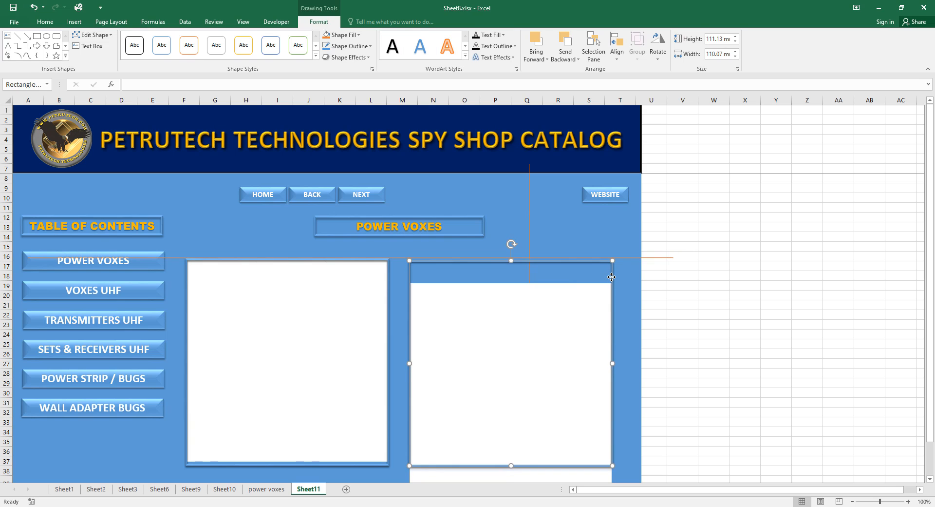
key(Up)
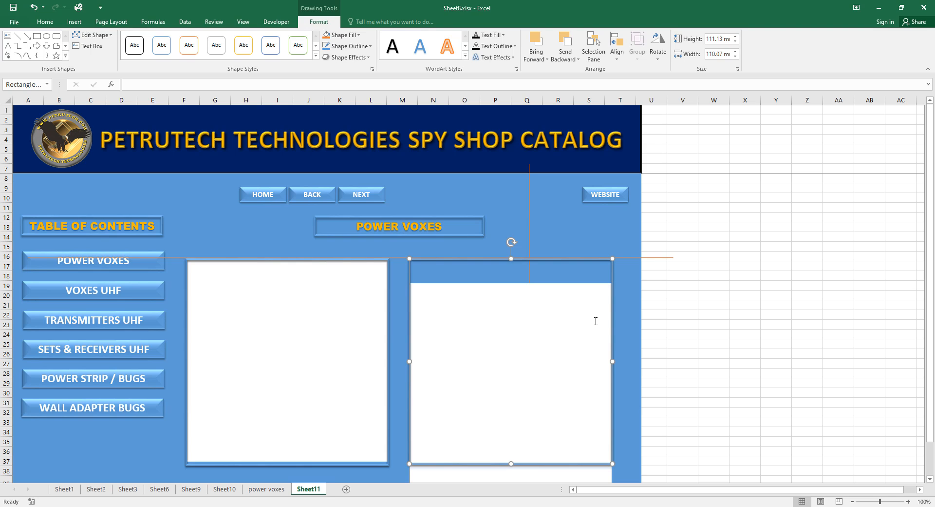
click(593, 322)
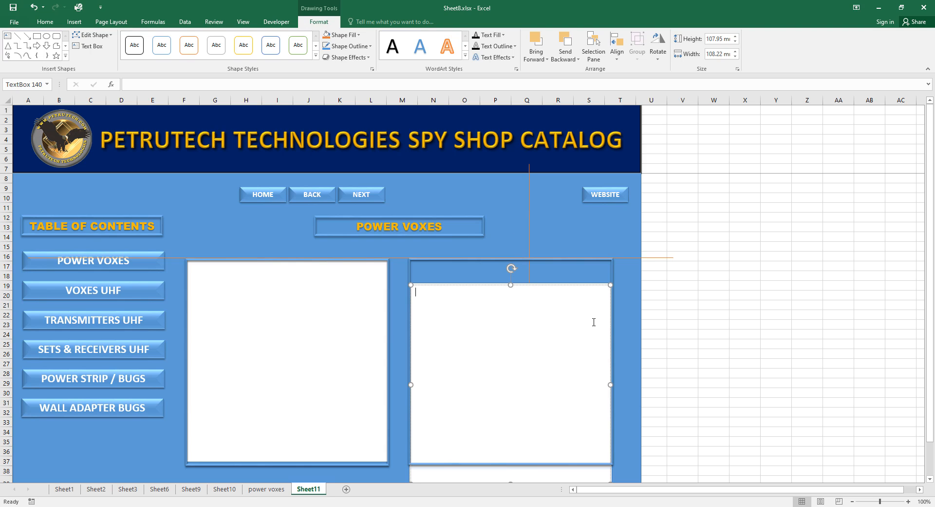
click(576, 286)
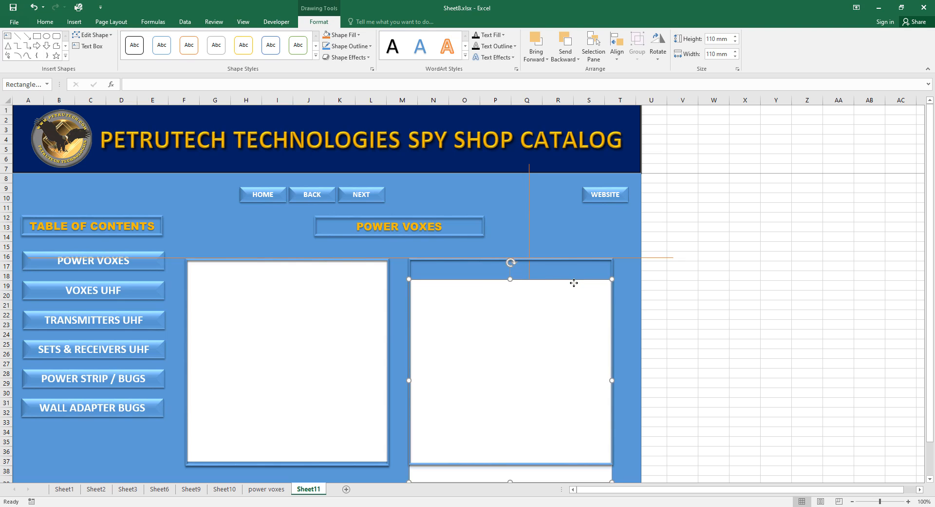
key(Up)
key(Up)
key(Up)
key(Up)
key(Up)
key(Up)
key(Up)
key(Up)
key(Up)
key(Up)
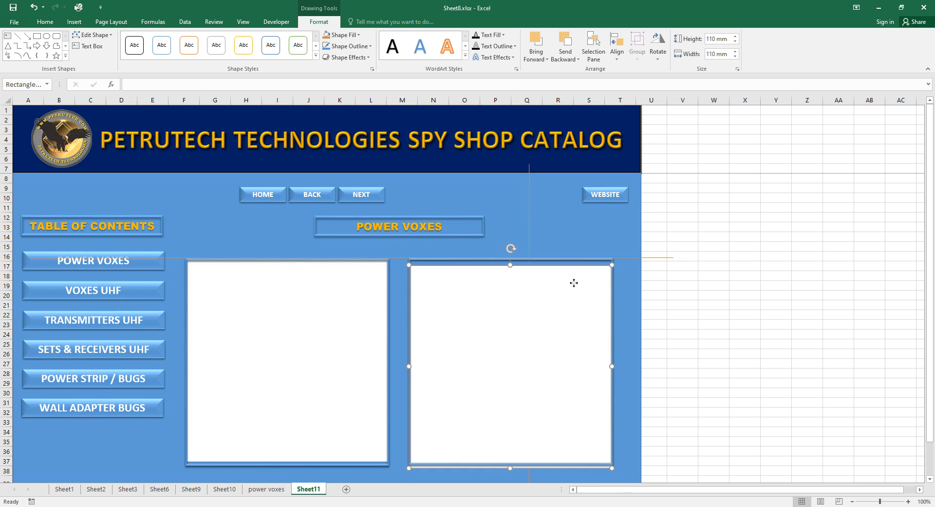
key(Up)
key(Up)
key(Up)
key(Up)
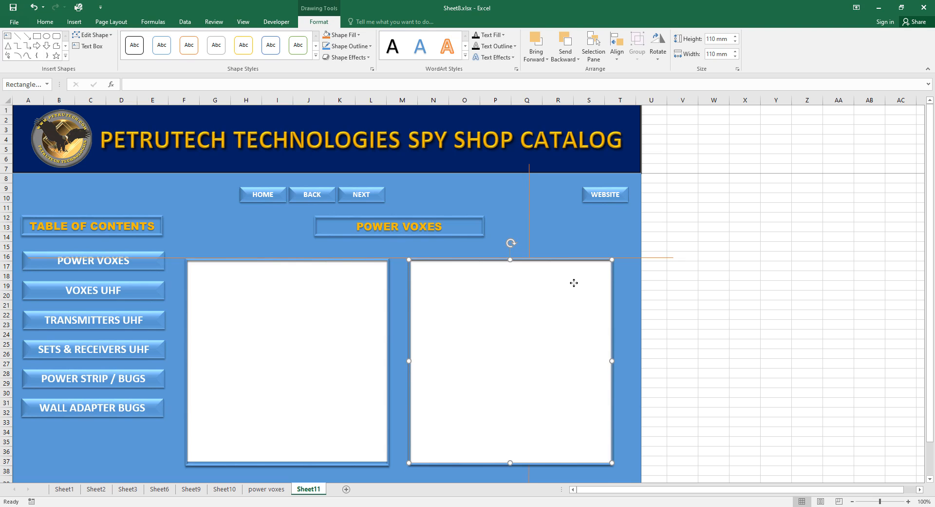
key(Up)
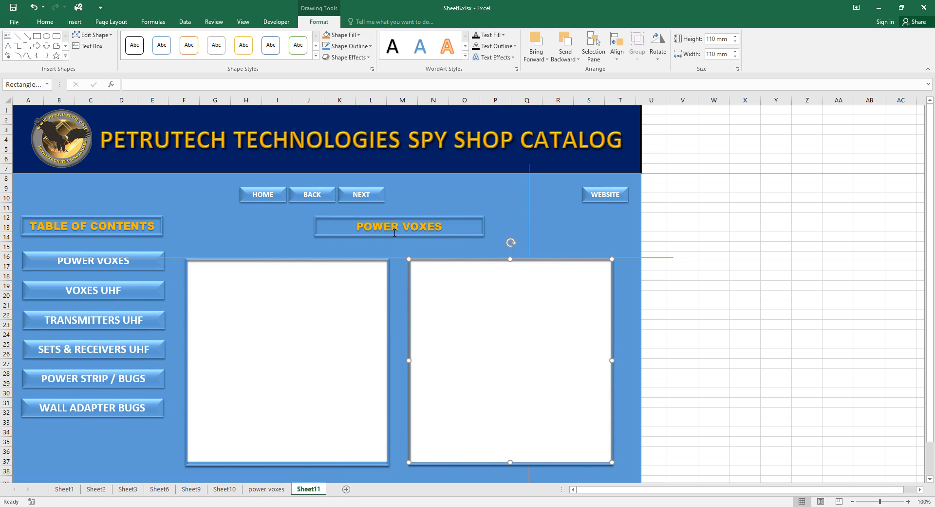
Move the POWER VOXES title down two steps above the panels.
click(420, 235)
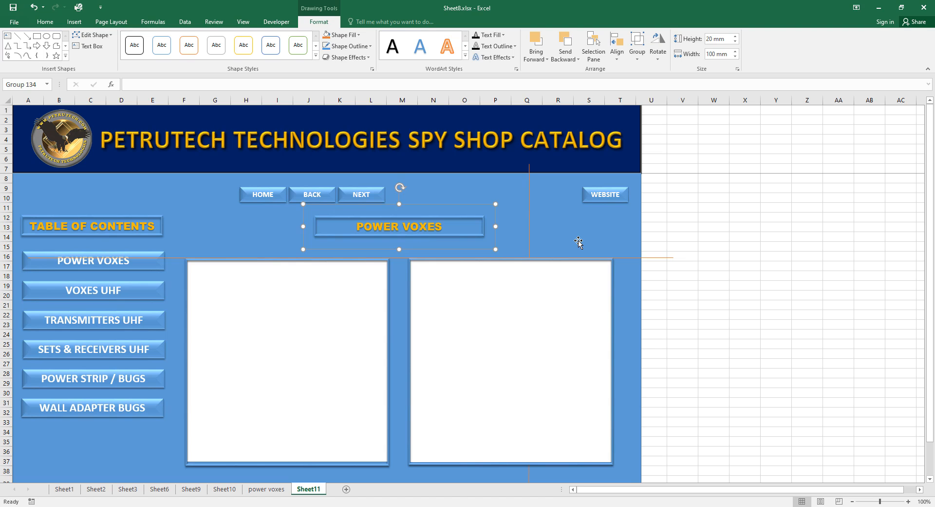
key(Down)
key(Down)
key(Down)
key(Down)
key(Down)
key(Down)
key(Down)
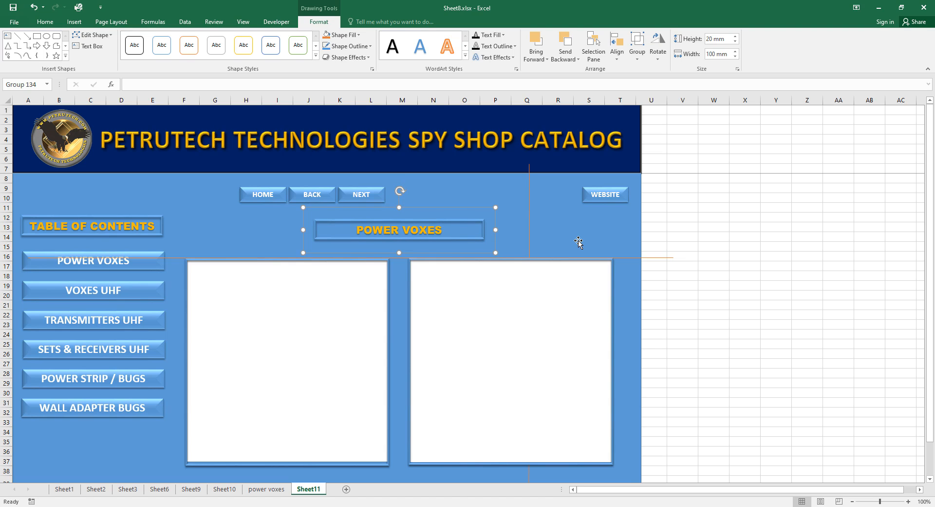
key(Down)
Undo the two title moves to put the POWER VOXES title back in place.
click(742, 284)
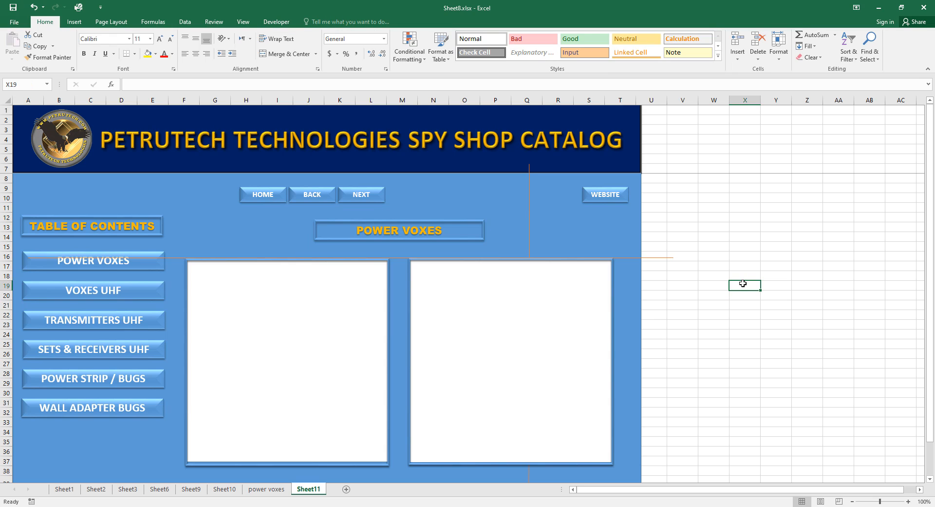
key(ctrl+z)
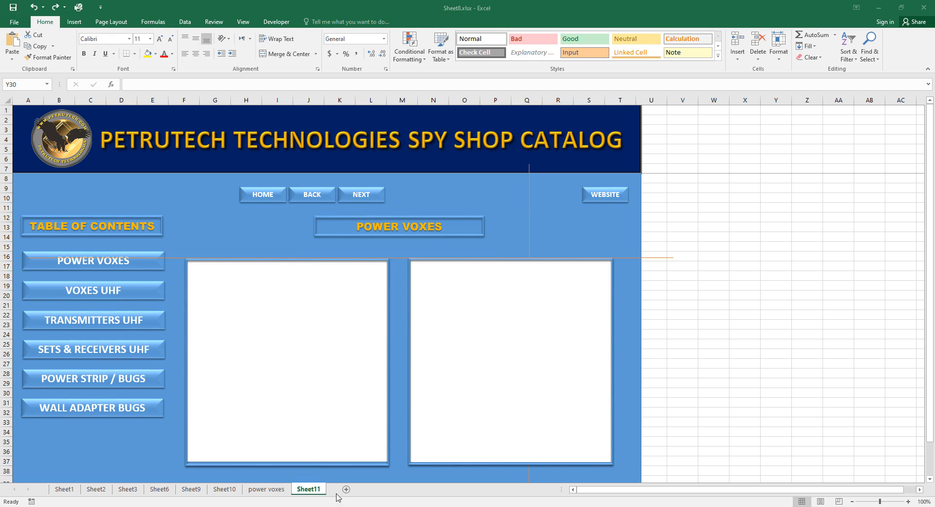
key(ctrl+z)
Rename the Sheet11 tab to PRODUCT and the Sheet10 tab to TABLE.
double_click(305, 488)
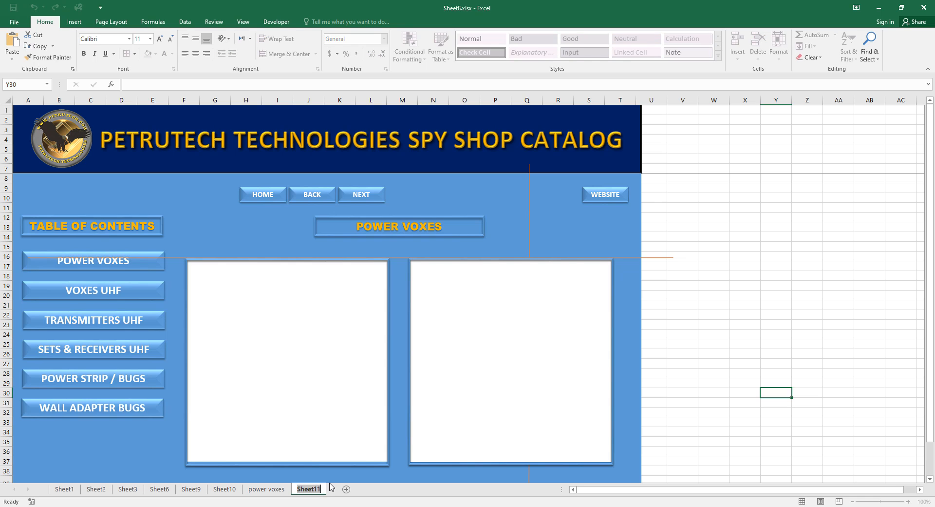
text(PRODUCT)
click(769, 347)
click(225, 488)
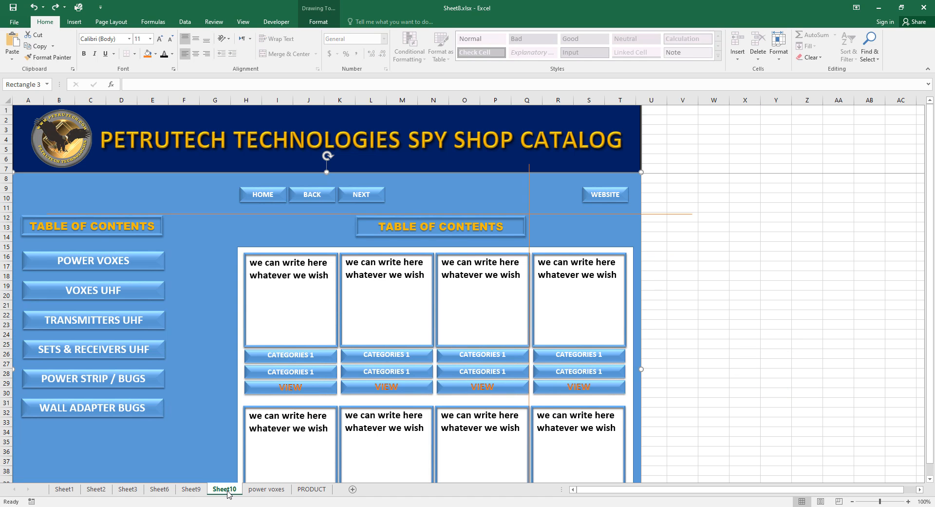
scroll(610, 330, down, 2)
scroll(609, 330, up, 2)
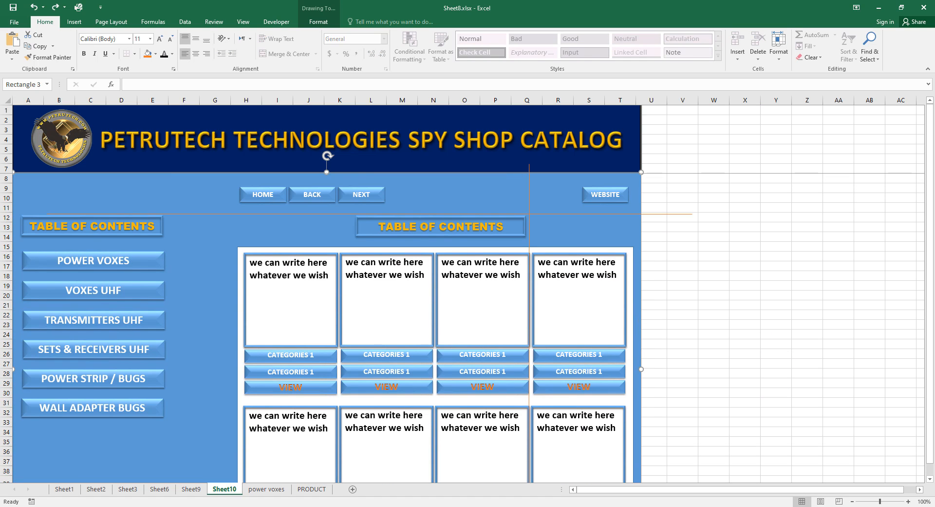
double_click(230, 489)
text(TAB)
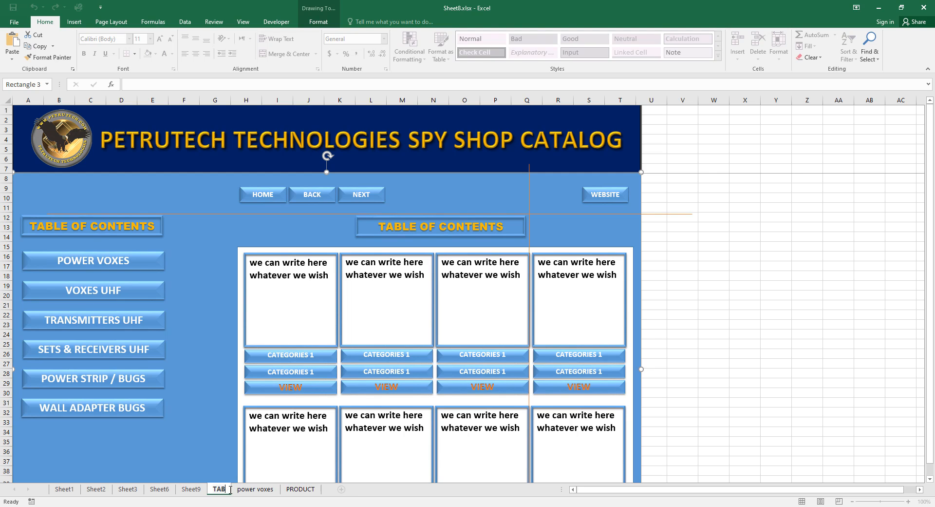
text(LE)
click(704, 306)
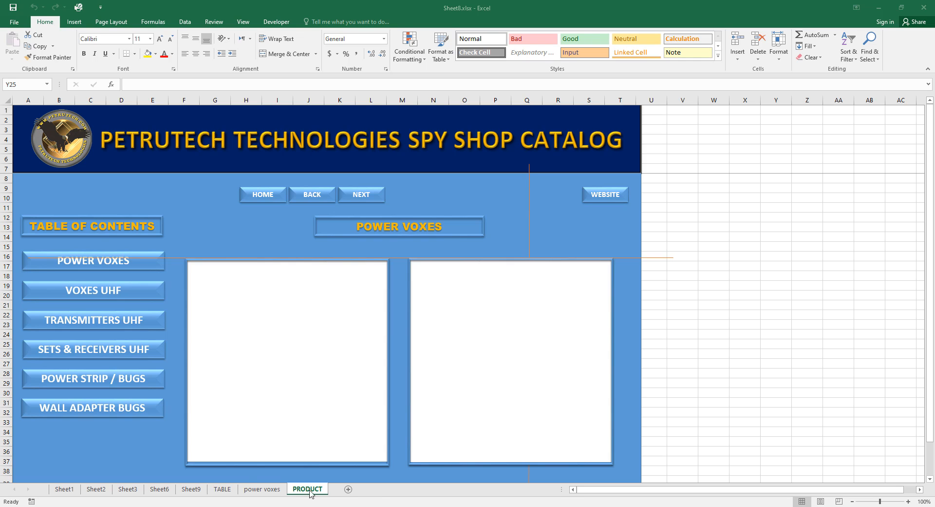
Insert the picture 3Vad1_LRG.jpg on the power voxes sheet.
click(253, 492)
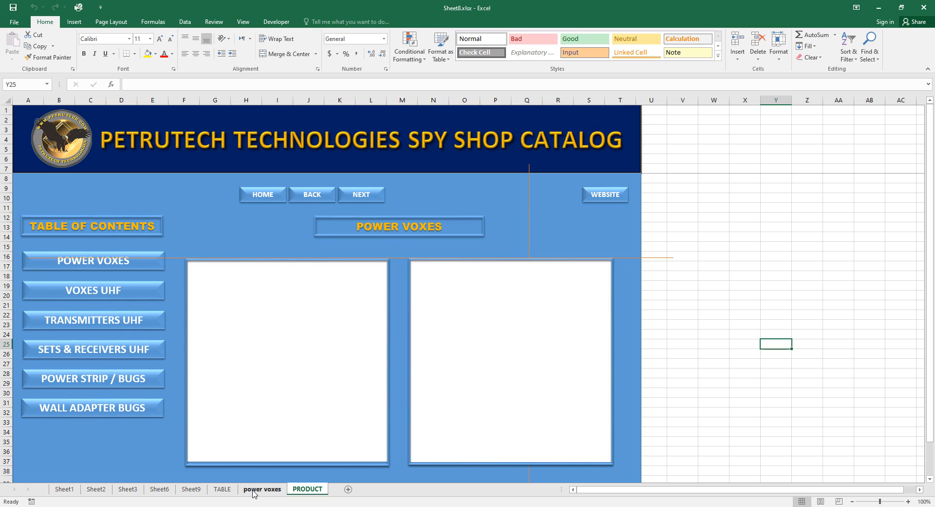
click(252, 490)
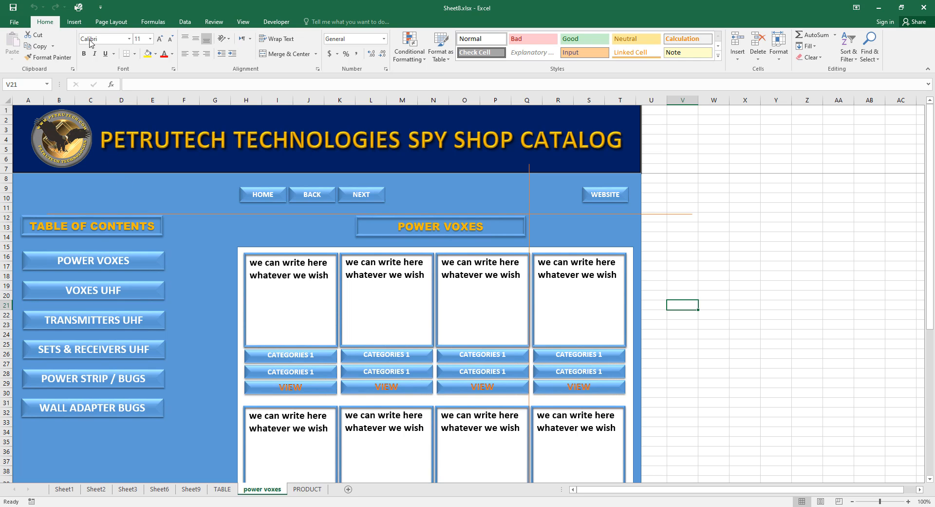
click(75, 23)
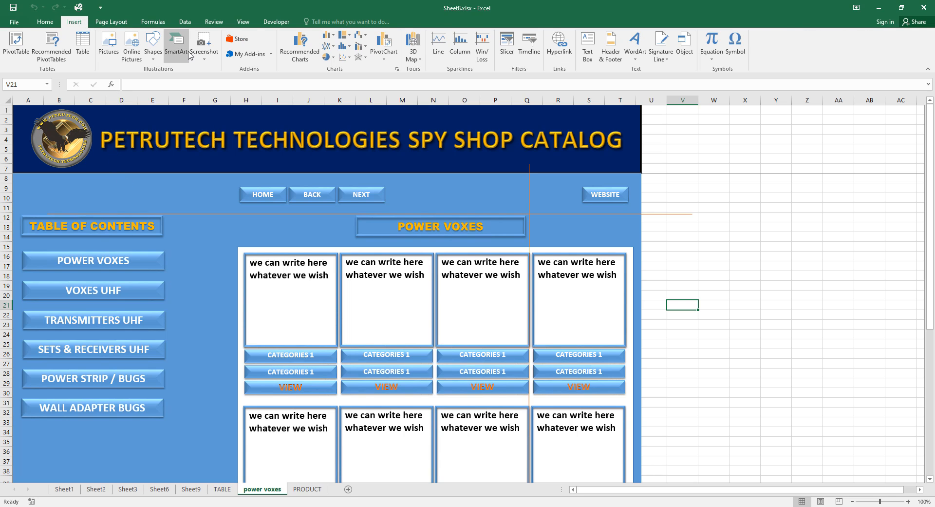
click(109, 49)
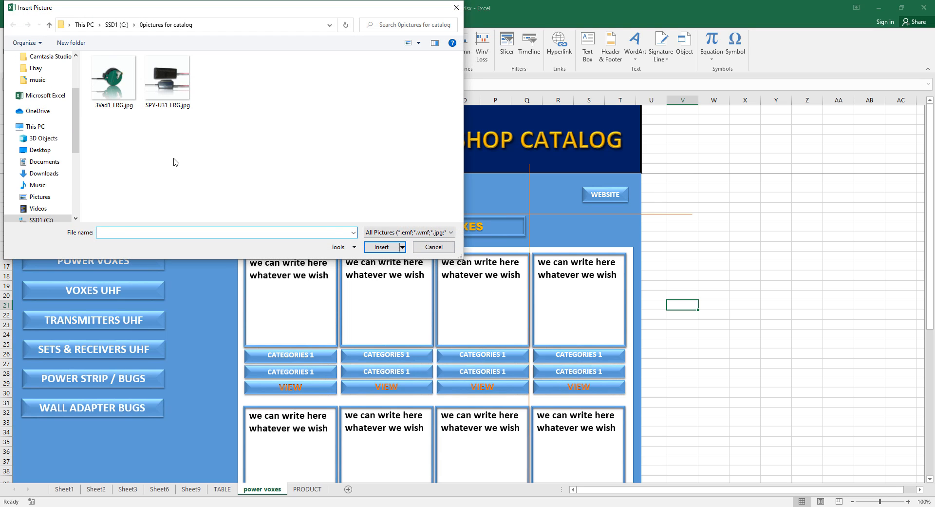
click(105, 79)
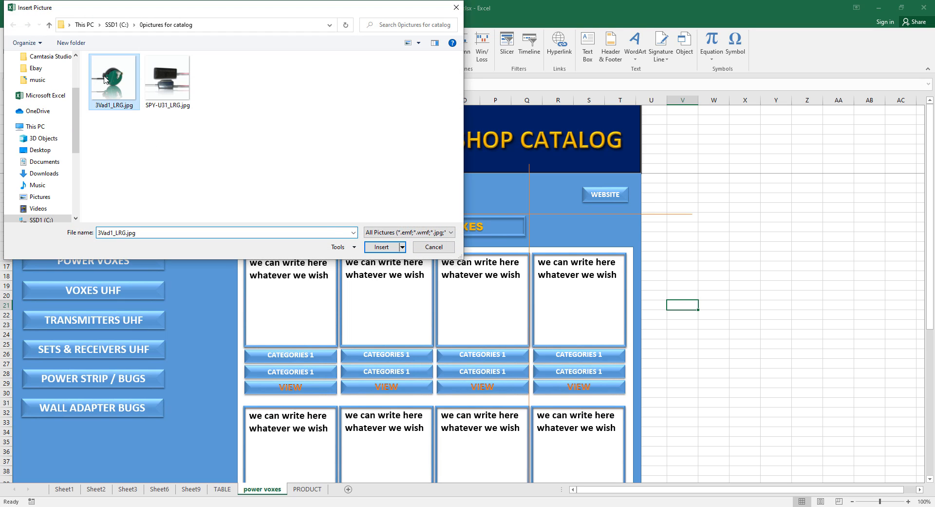
click(383, 247)
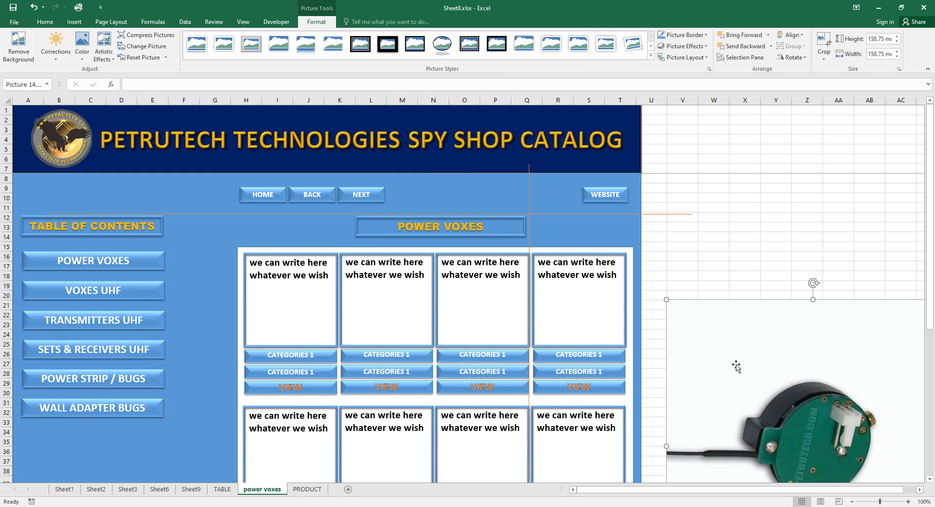
Move the 3Vad1 photo onto the first product box and shrink it to 48.68 mm.
drag(735, 368, 314, 319)
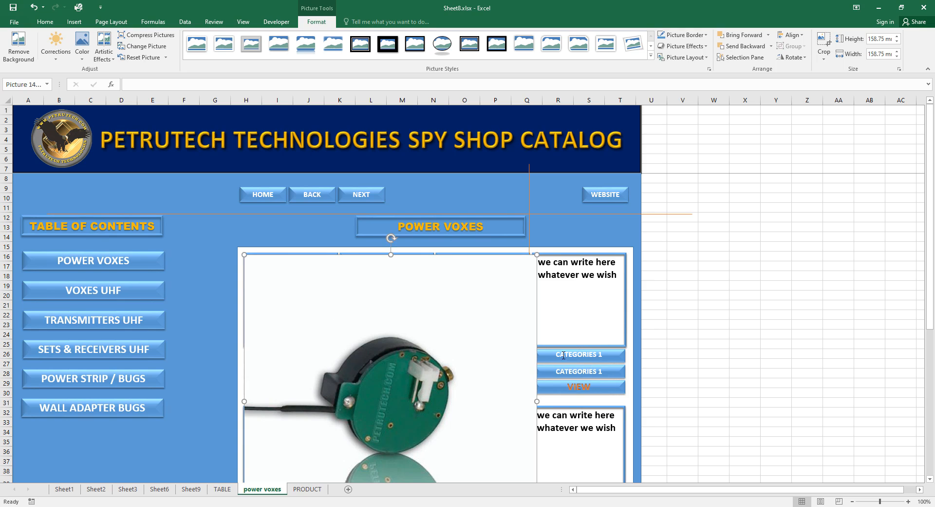
key(Right)
key(Right)
key(Right)
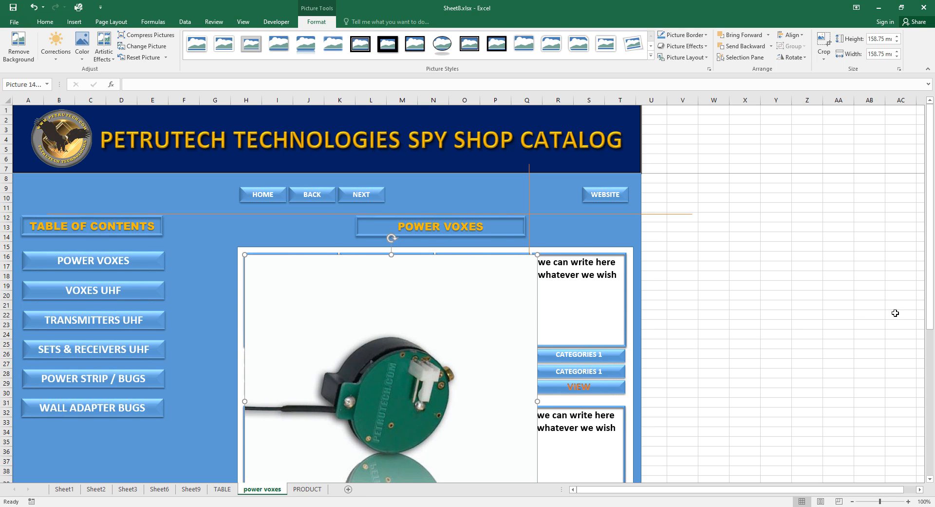
key(Down)
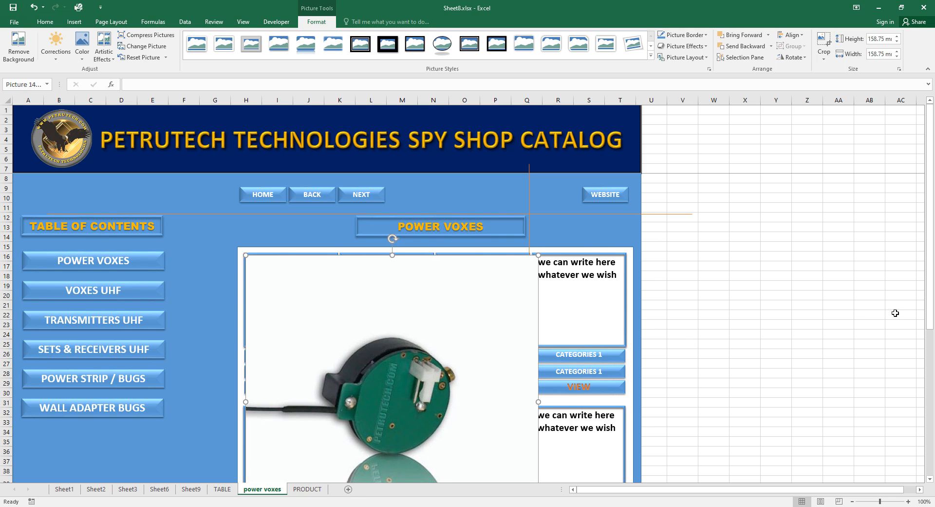
scroll(919, 323, down, 5)
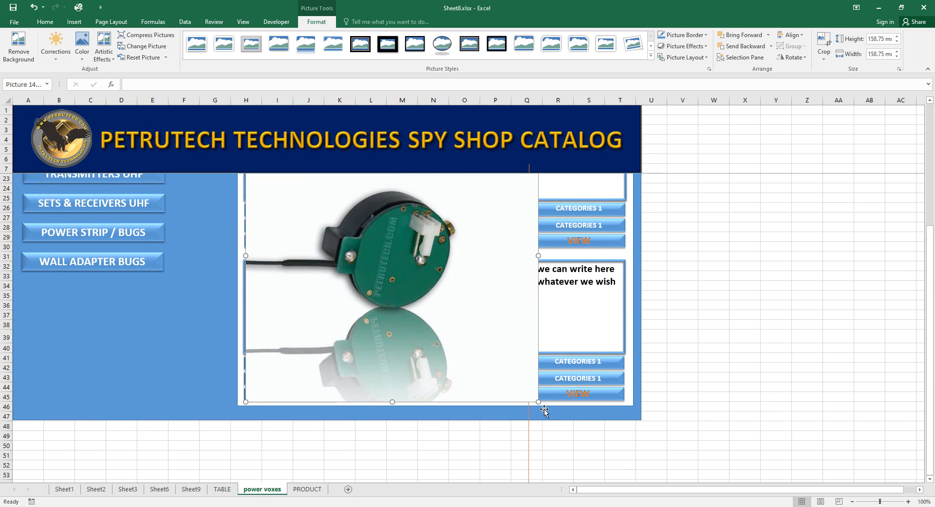
drag(536, 402, 335, 197)
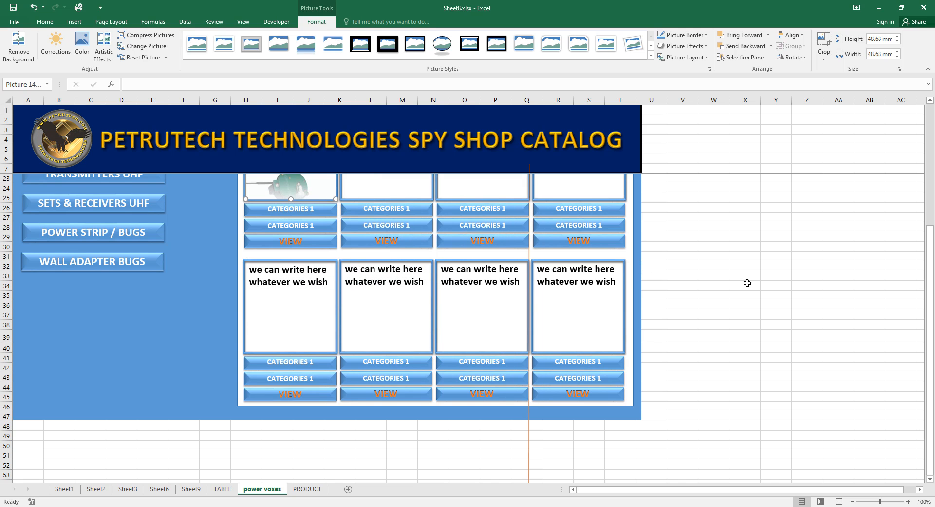
scroll(752, 358, up, 4)
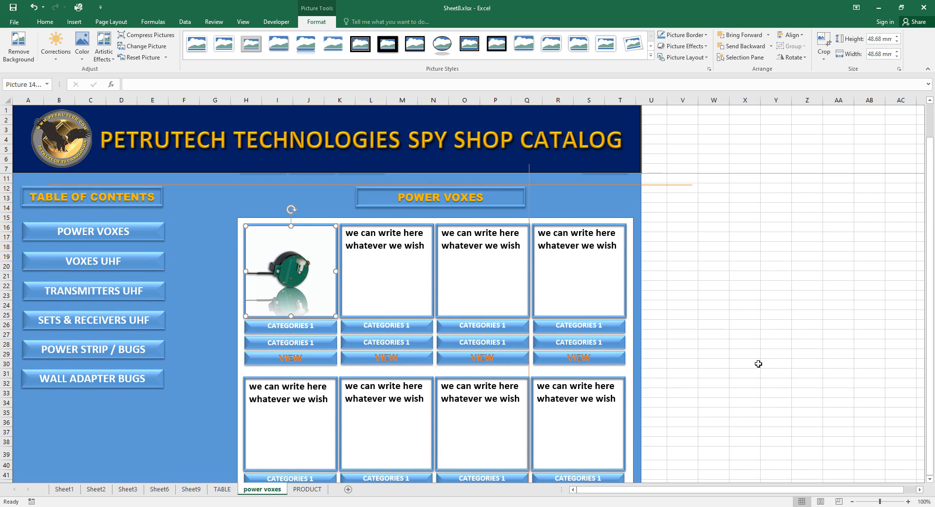
click(757, 364)
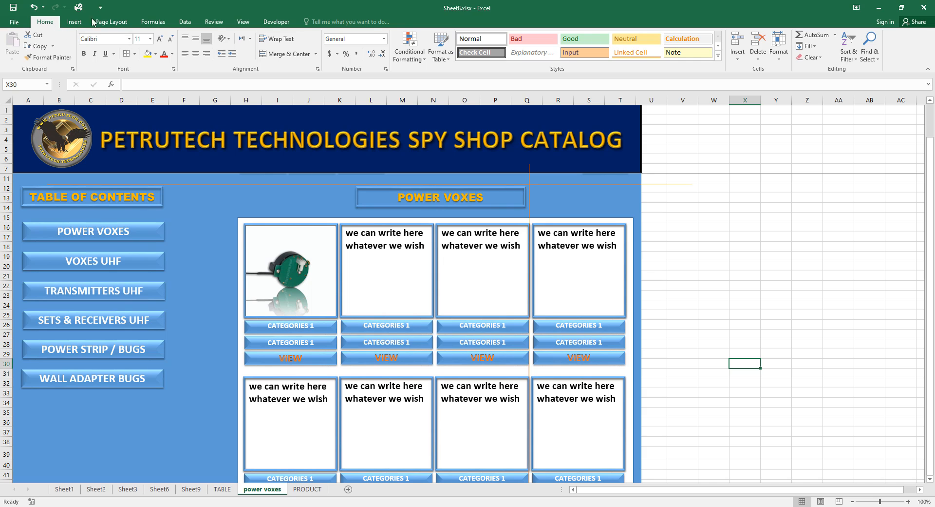
Insert the picture SPY-U31_LRG.jpg on the power voxes sheet.
click(74, 21)
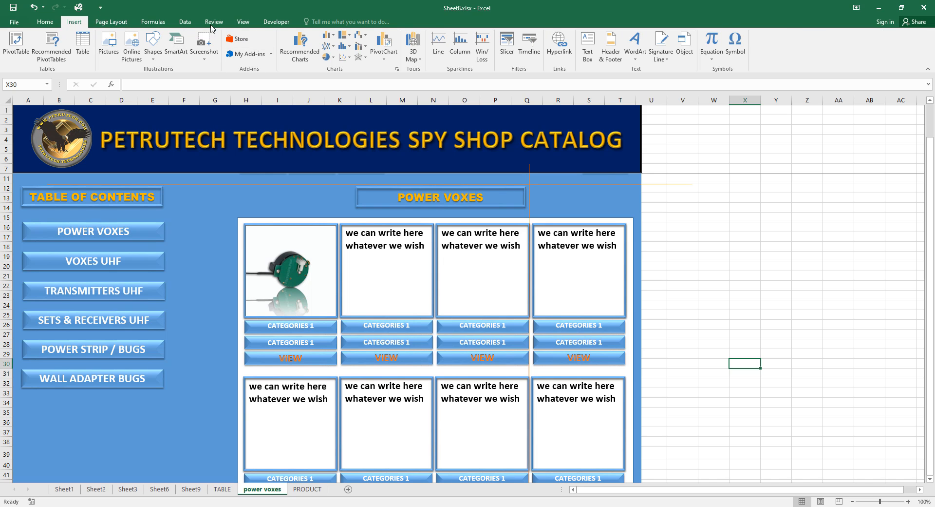
click(103, 45)
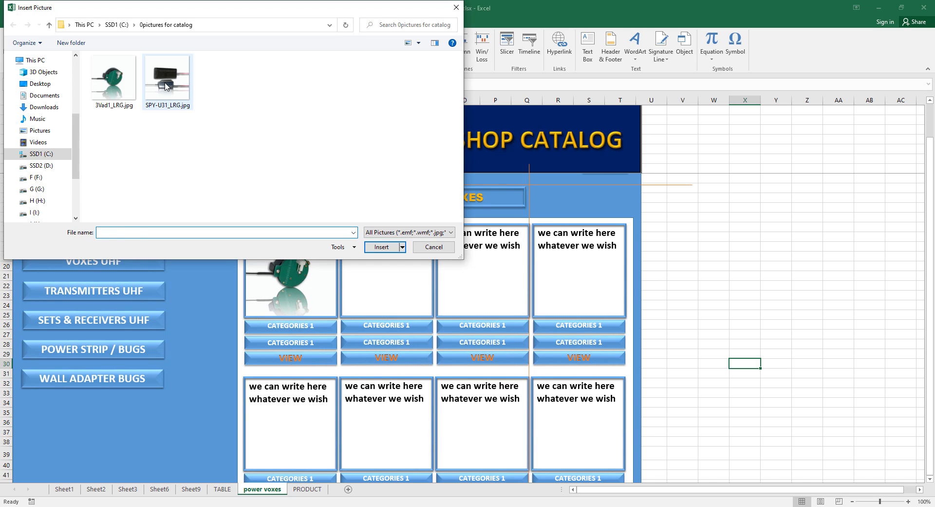
click(166, 86)
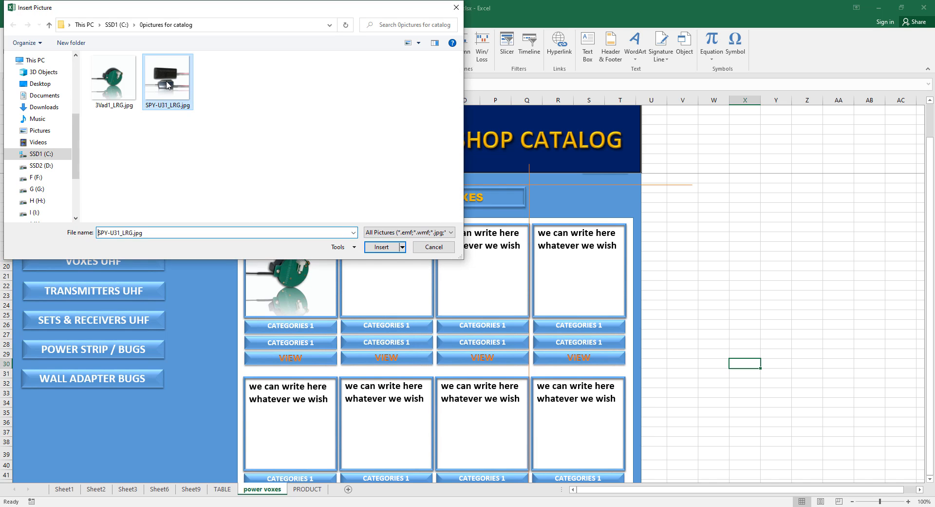
click(382, 247)
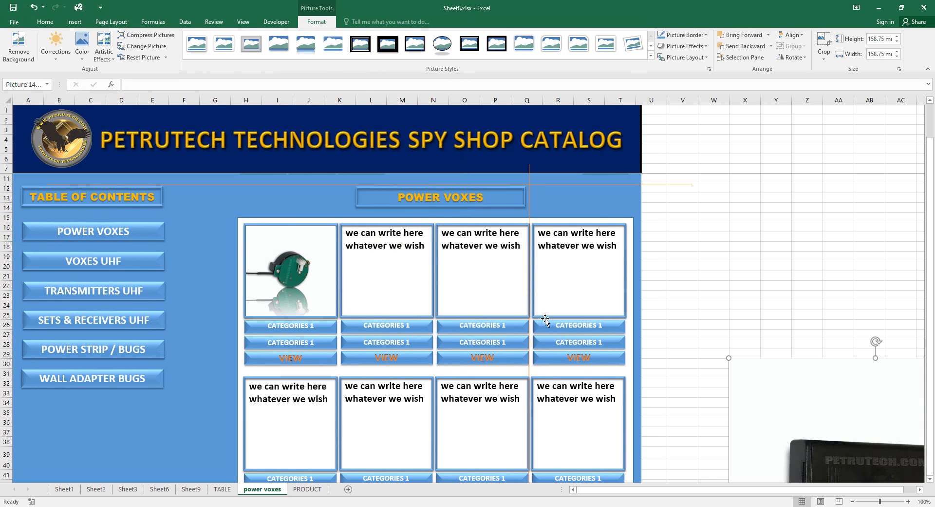
Place the SPY-U31 photo in the second product box and shrink it to 48.15 mm.
drag(764, 403, 386, 277)
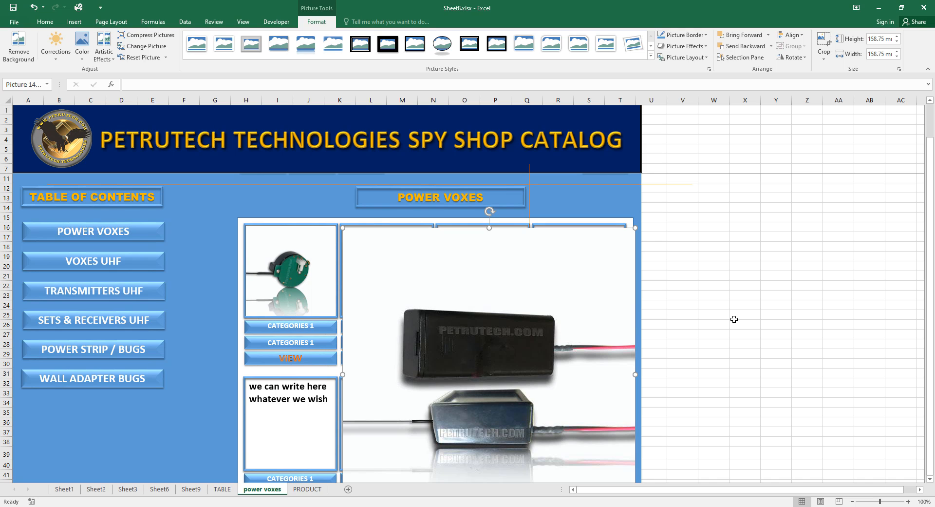
key(Up)
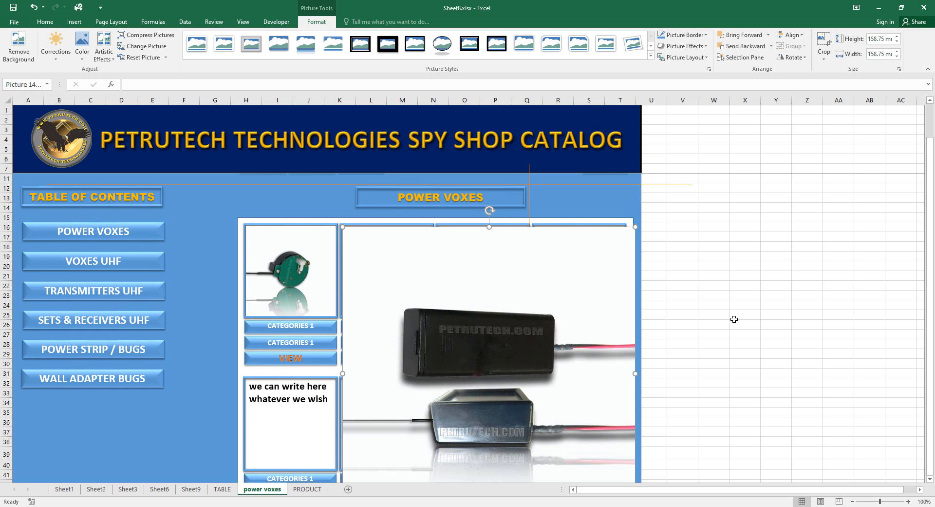
key(Left)
scroll(754, 328, down, 5)
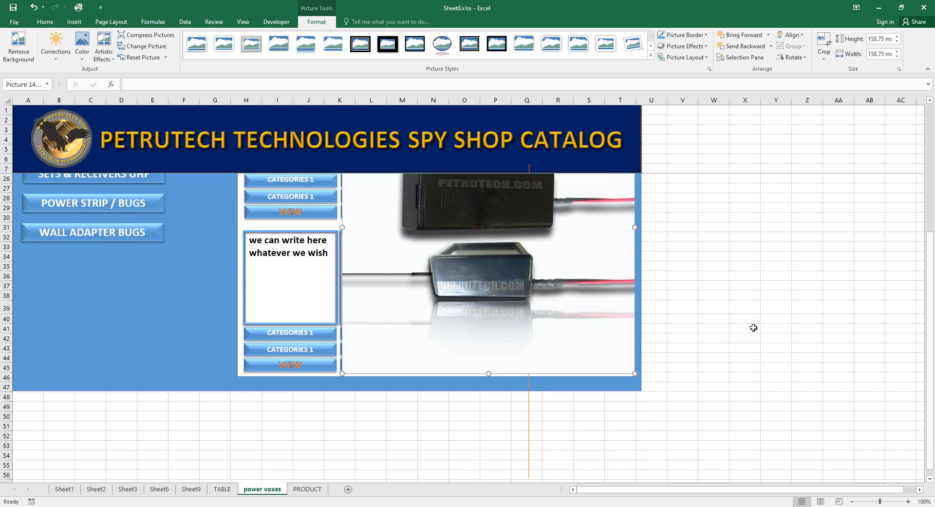
drag(639, 377, 445, 184)
scroll(850, 426, up, 1)
scroll(850, 426, up, 3)
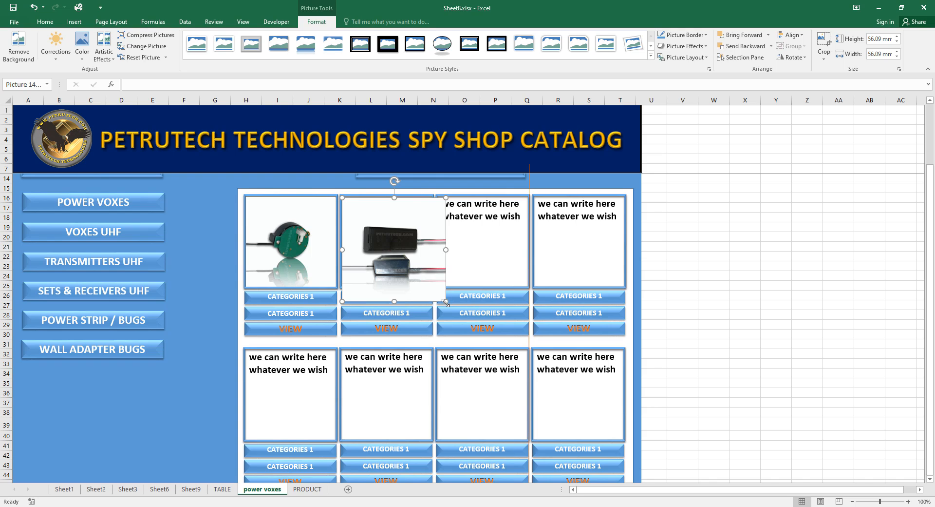
drag(444, 302, 427, 287)
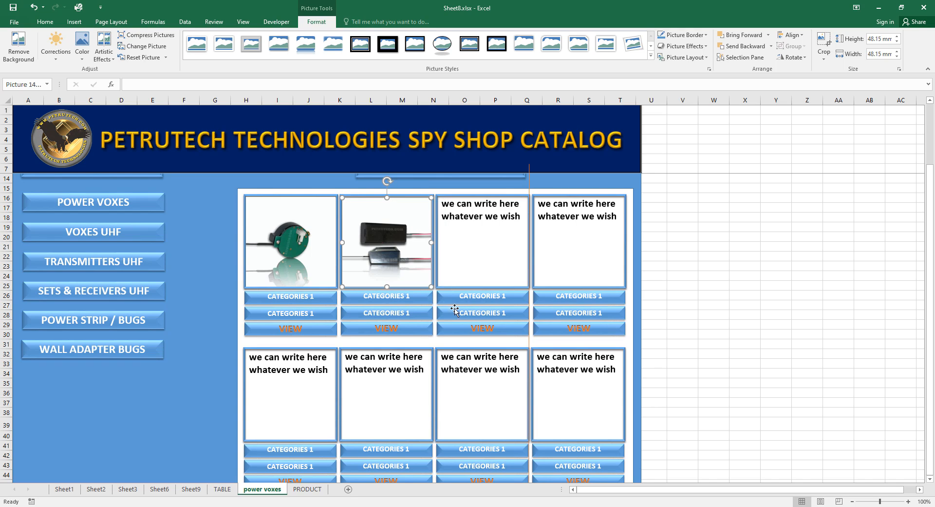
click(659, 269)
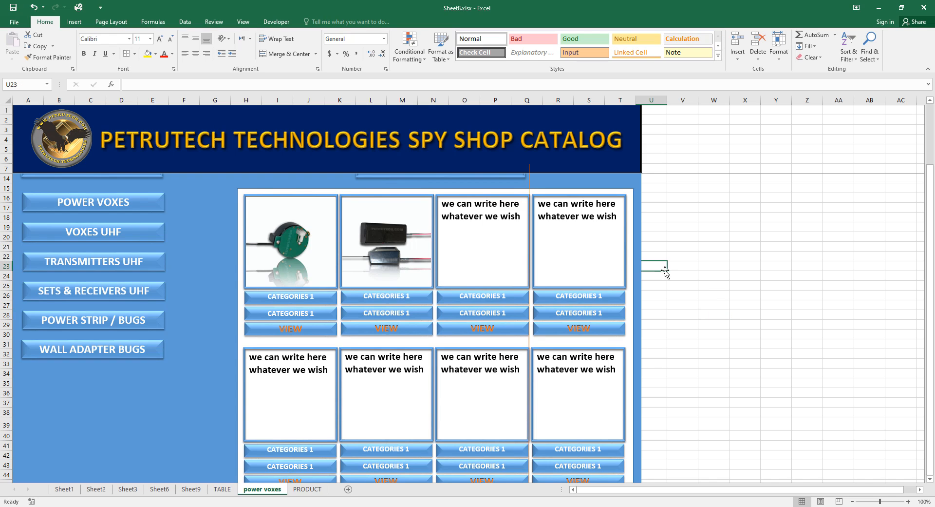
Replace the CATEGORIES 1 labels under the photos with VOX 35 and VOX 40.
click(715, 294)
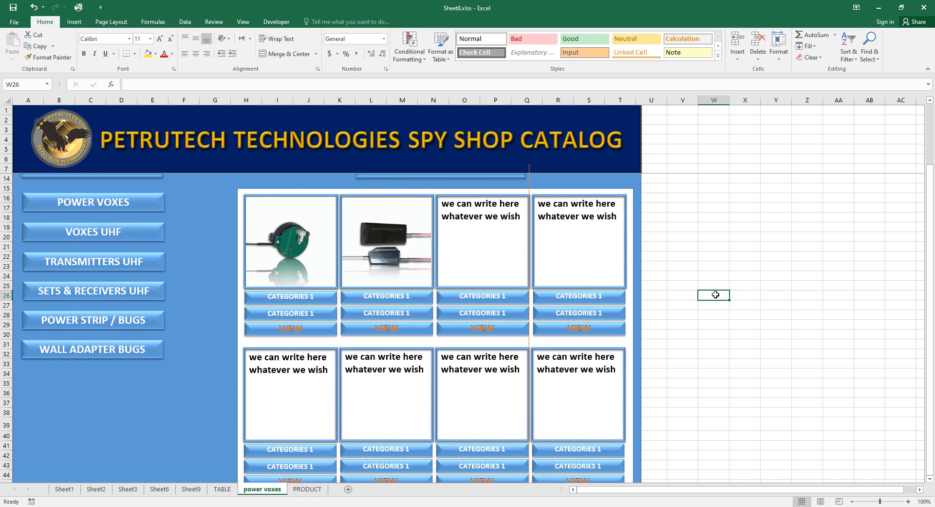
click(411, 295)
drag(410, 296, 365, 296)
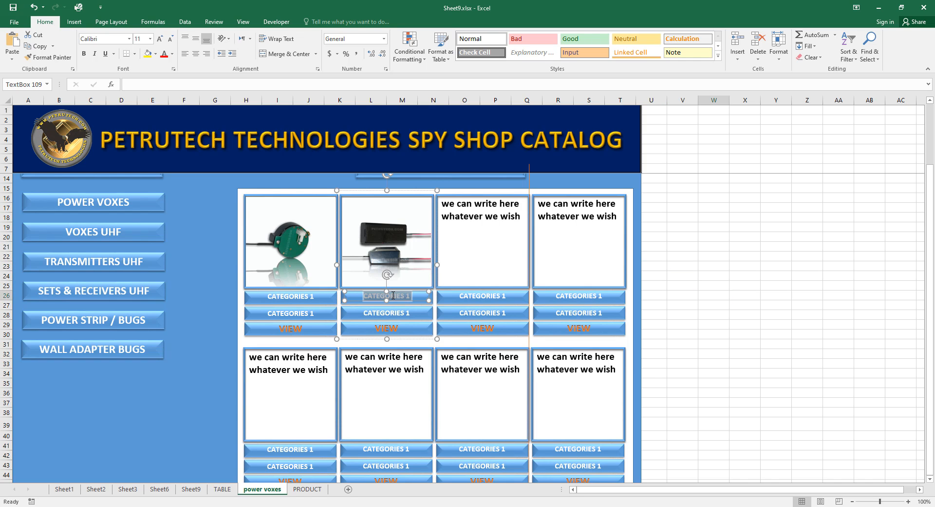
text(V)
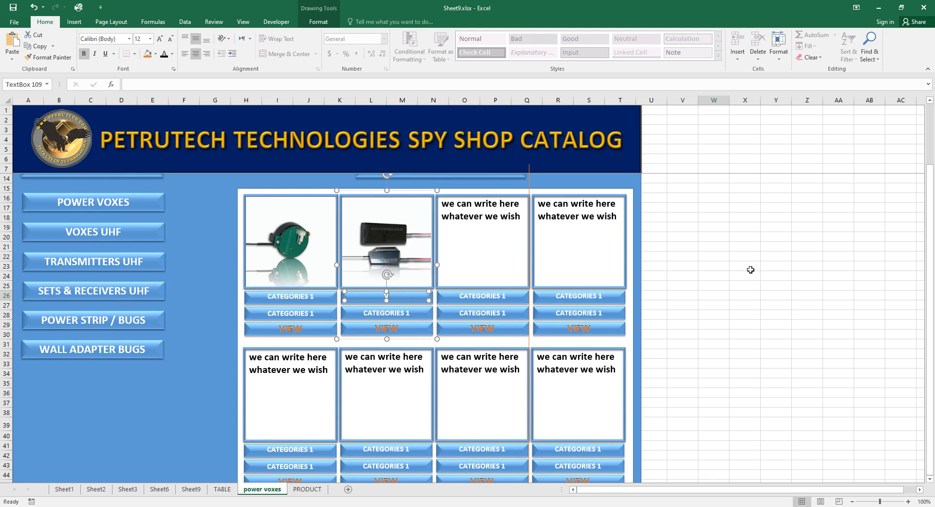
text(OX 40)
triple_click(317, 296)
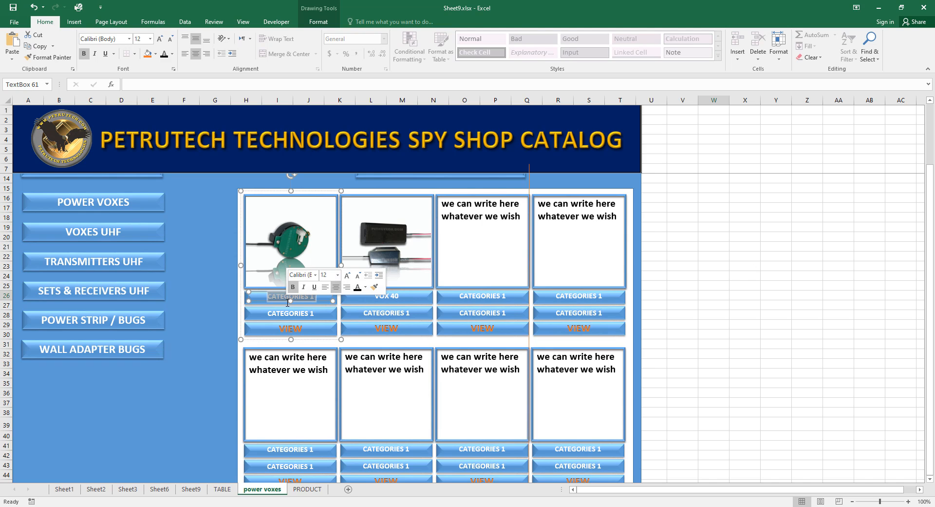
text(VO)
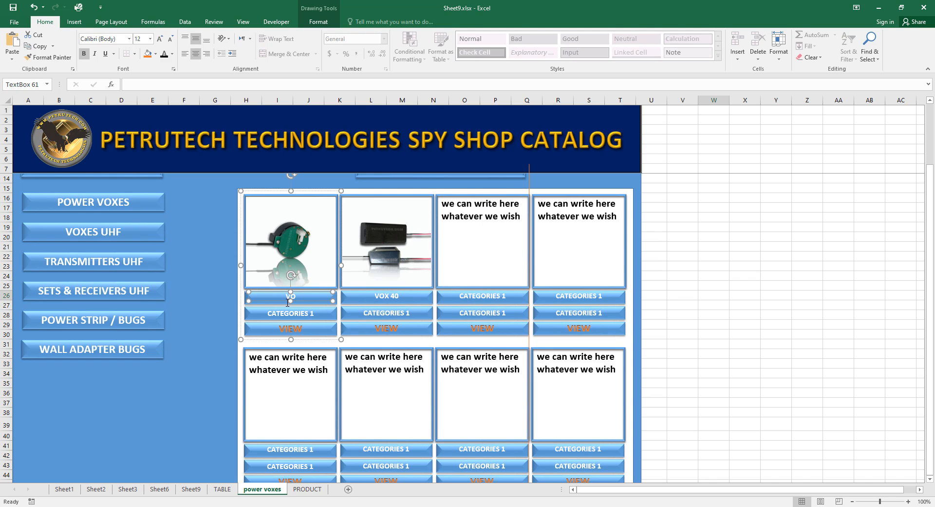
text(X 35)
click(787, 394)
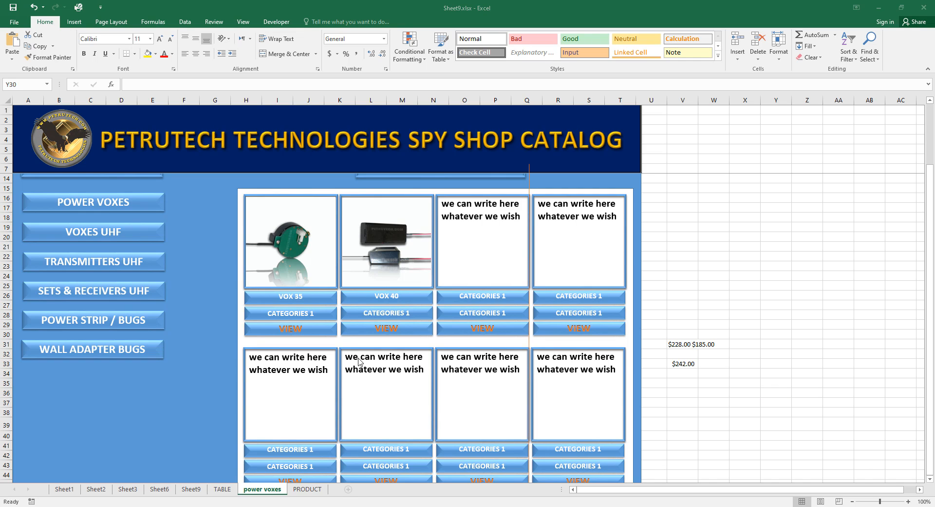
Set the price labels to $228 $185 under VOX 35 and $242 under VOX 40.
click(311, 313)
click(310, 314)
drag(315, 313, 287, 313)
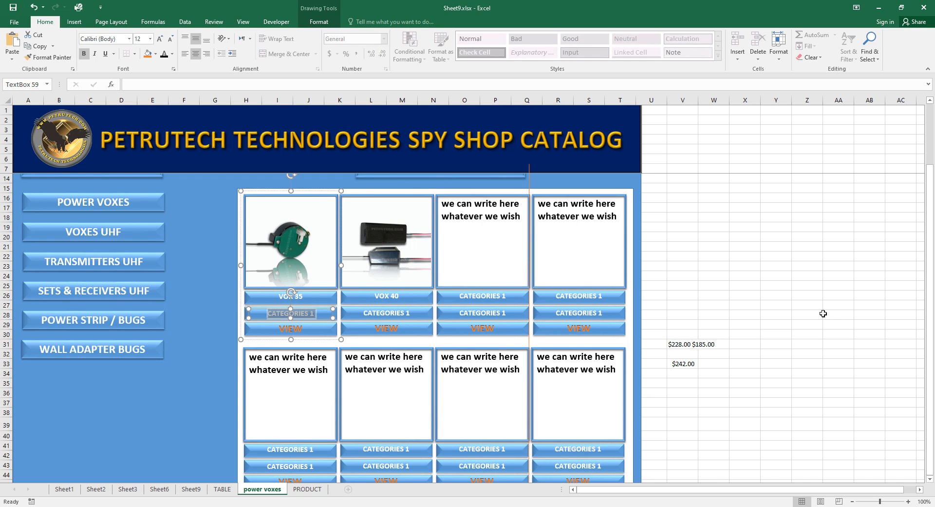
text(S)
text(228)
text($)
text(1)
text(8)
text(5)
click(408, 313)
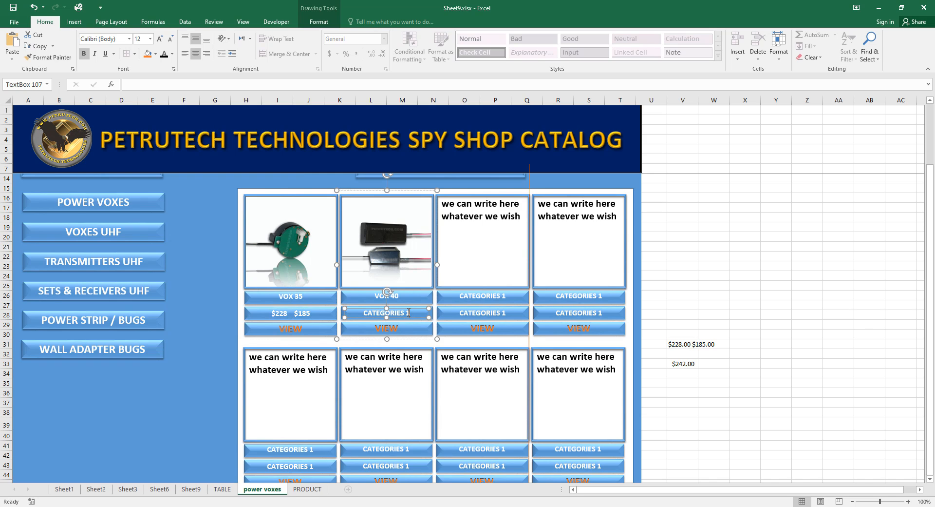
drag(408, 311, 363, 314)
text($242)
click(827, 277)
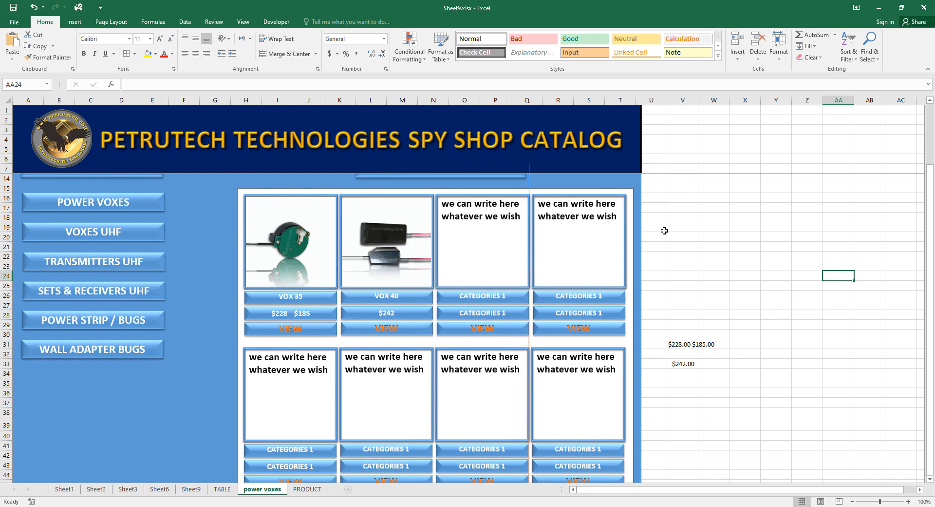
Clear the scratch prices from cells V31 and V33 beside the catalog.
click(682, 194)
scroll(683, 195, up, 2)
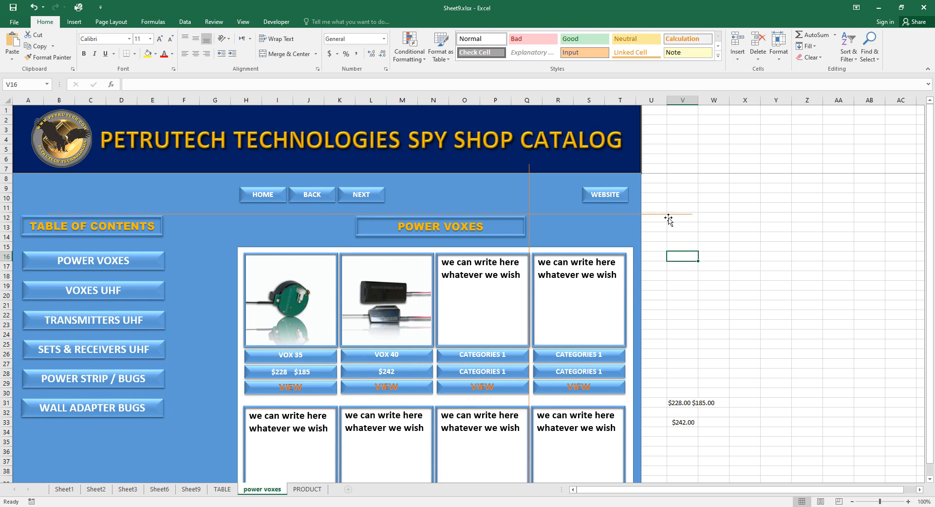
click(670, 214)
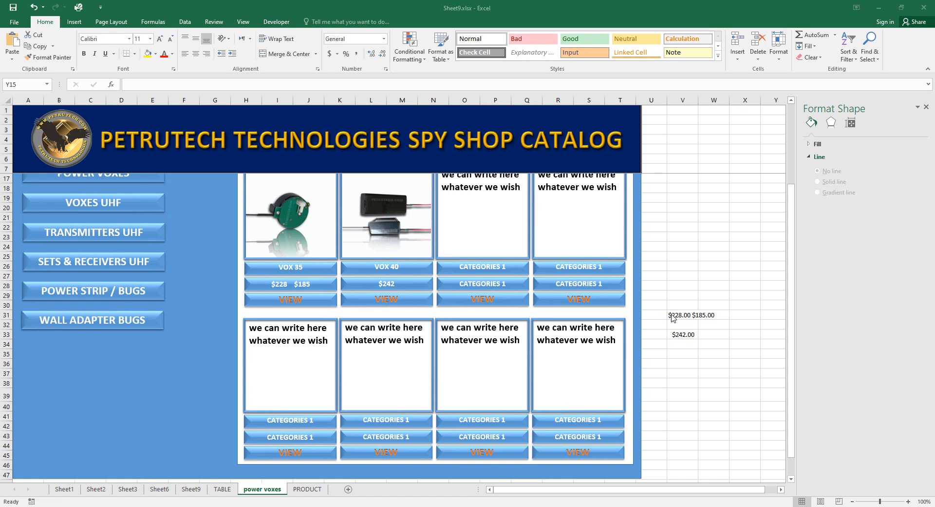
double_click(672, 317)
double_click(646, 334)
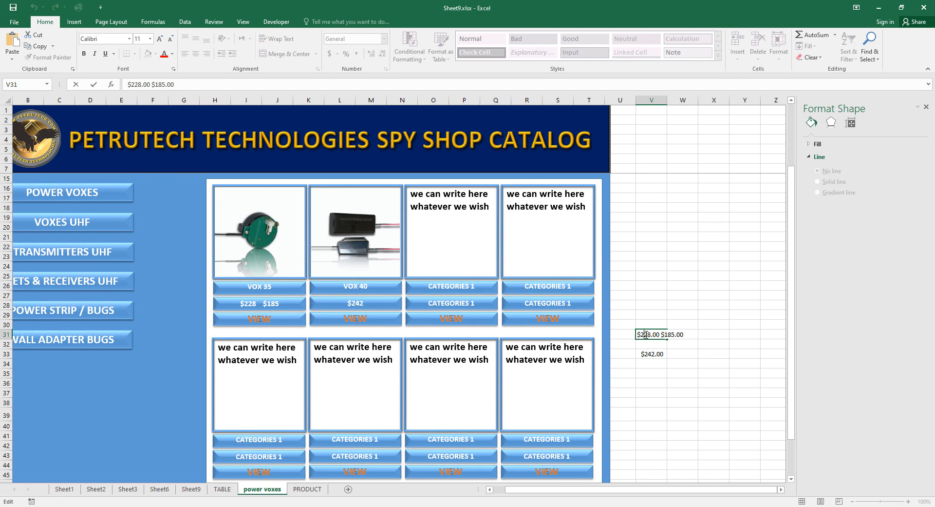
drag(638, 335, 692, 337)
key(BackSpace)
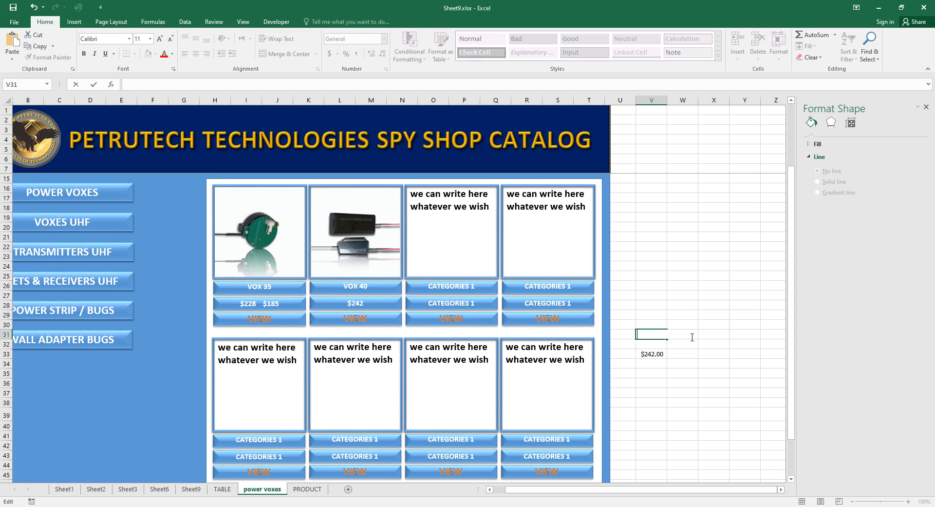
click(666, 357)
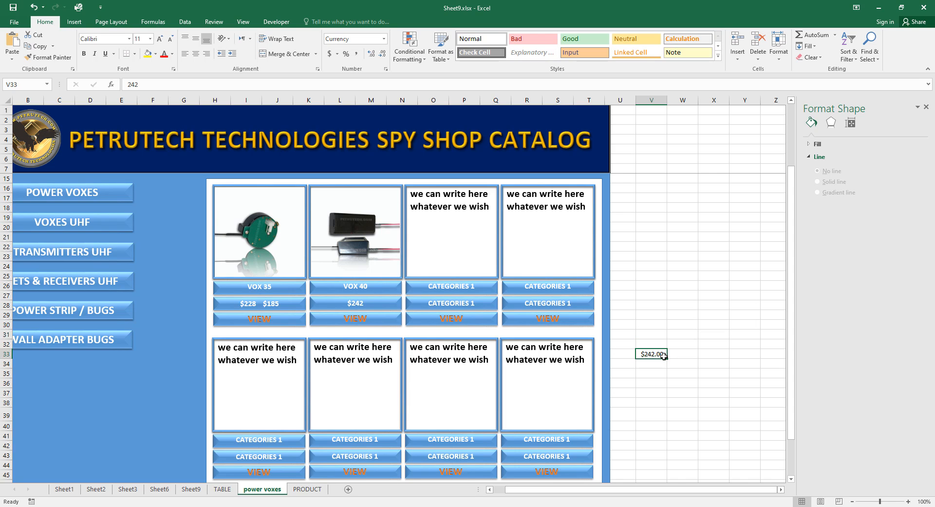
double_click(665, 358)
click(730, 364)
click(665, 354)
key(Delete)
click(714, 385)
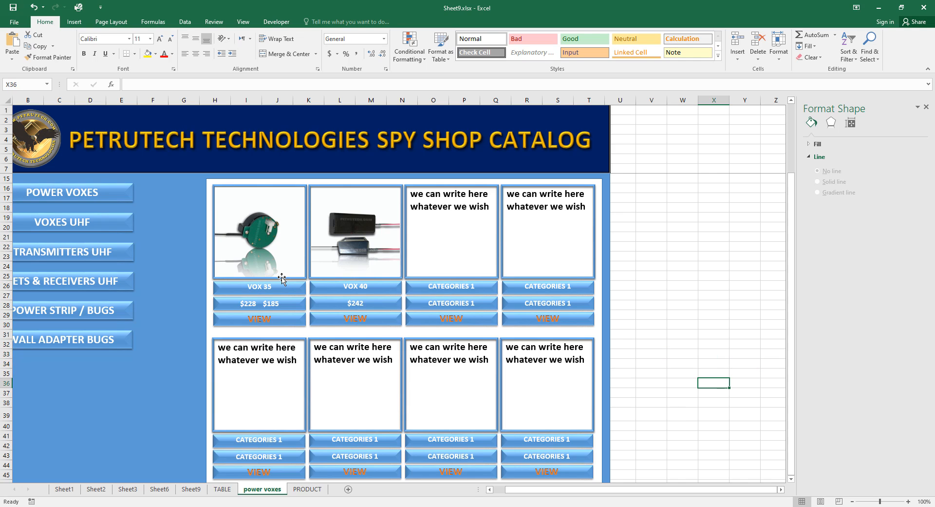
Draw a short straight line beside the catalog and format it as 2 pt red.
click(71, 24)
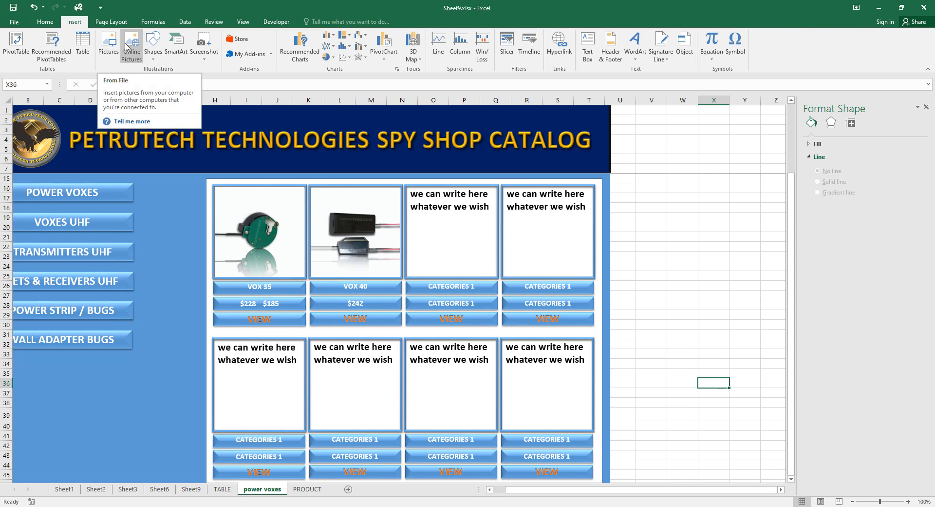
click(155, 44)
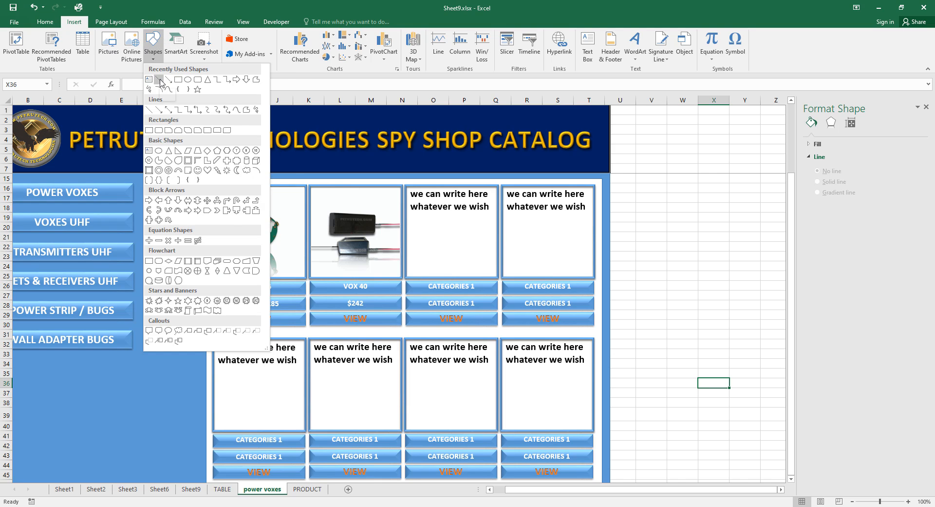
click(171, 93)
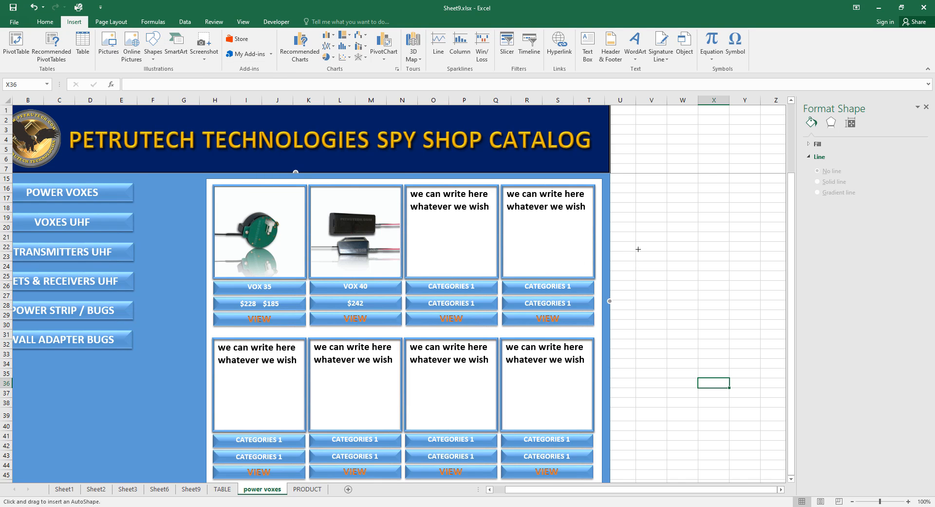
drag(636, 251, 658, 250)
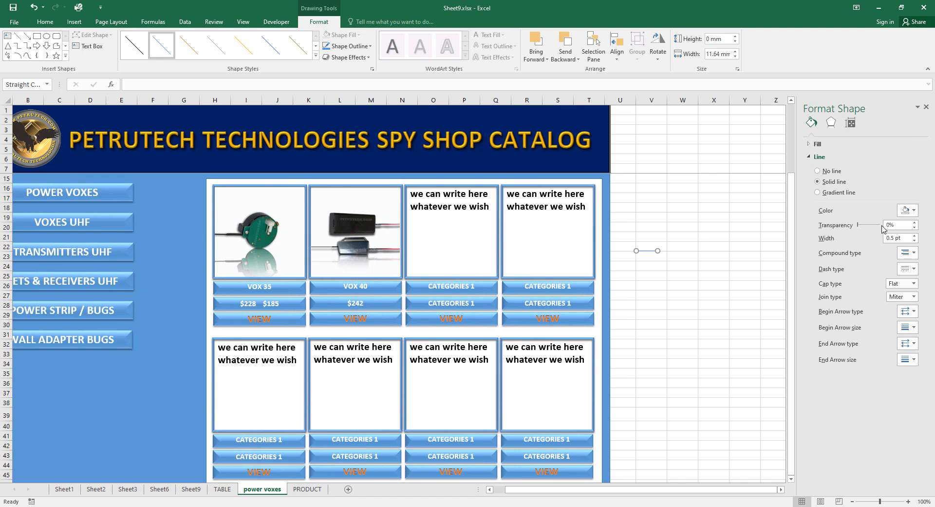
click(915, 235)
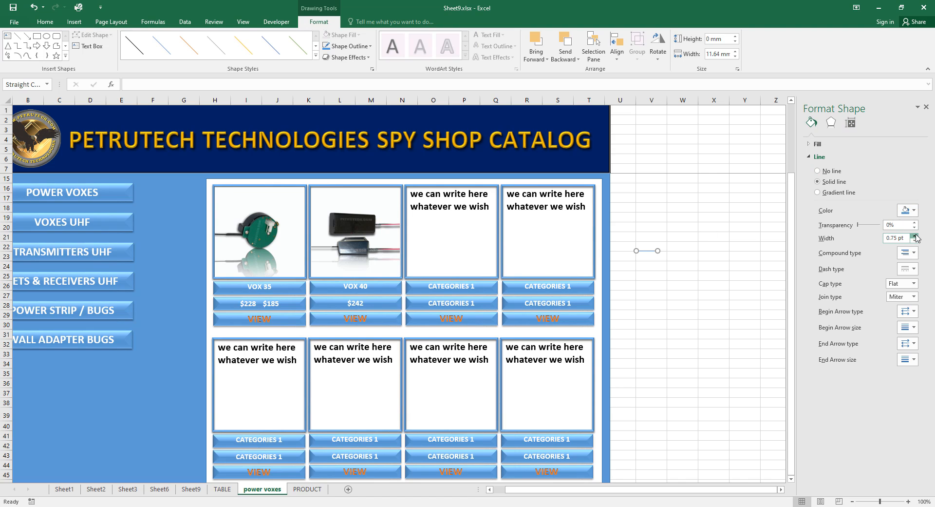
click(916, 235)
click(909, 210)
click(864, 287)
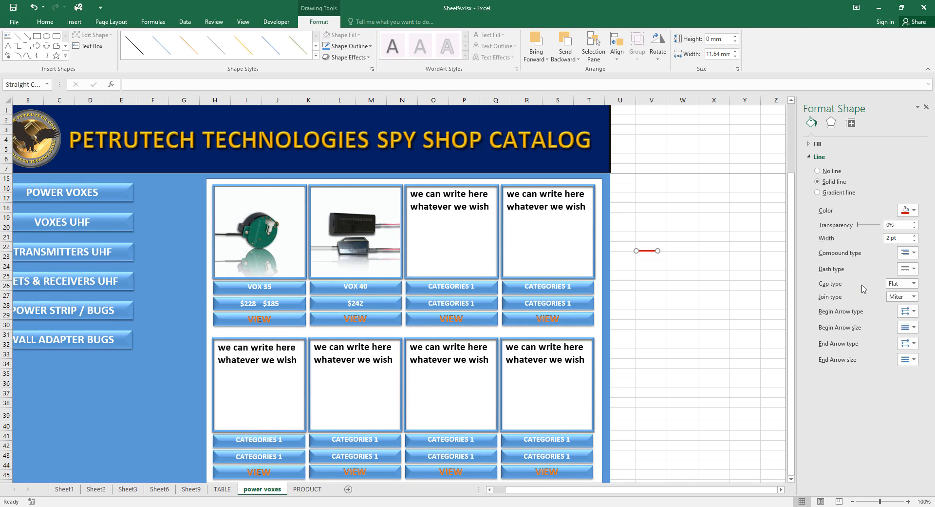
click(746, 324)
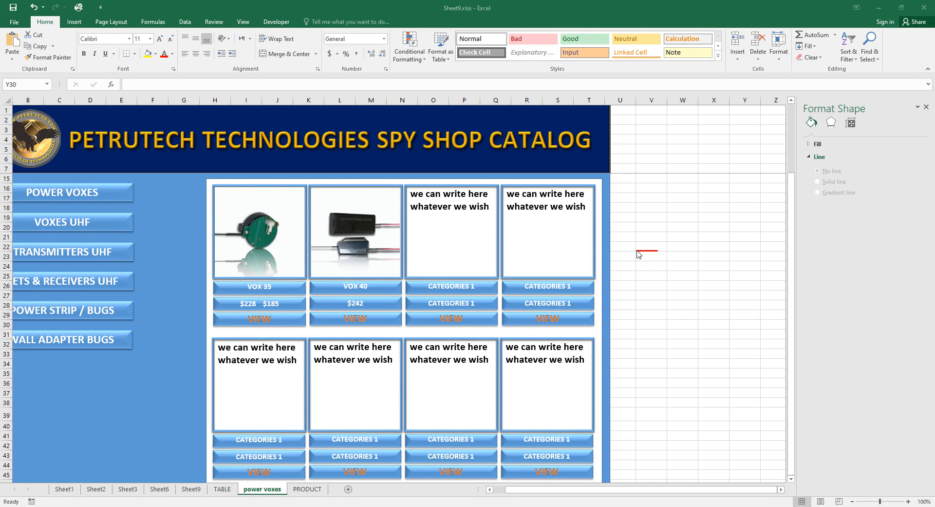
Duplicate the red line and lay it across the old $228 price under VOX 35.
click(641, 251)
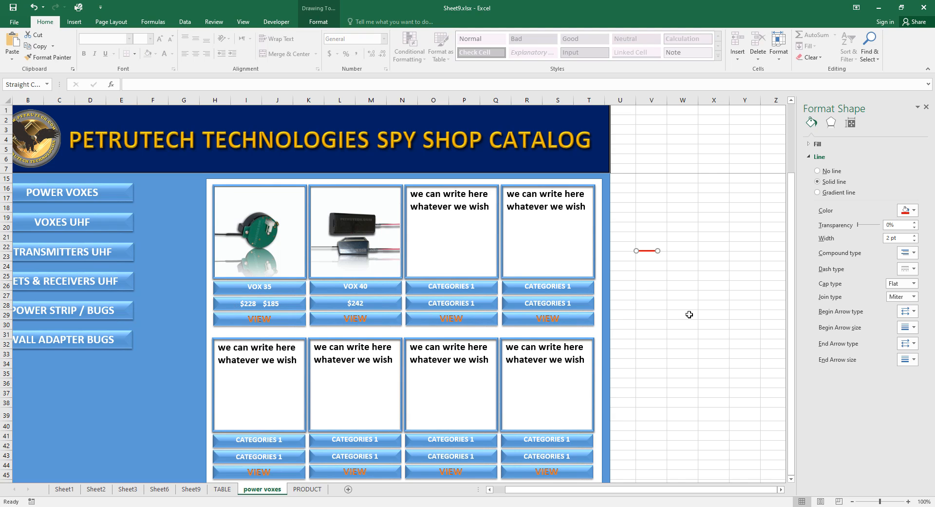
key(ctrl+d)
drag(649, 250, 248, 303)
click(709, 352)
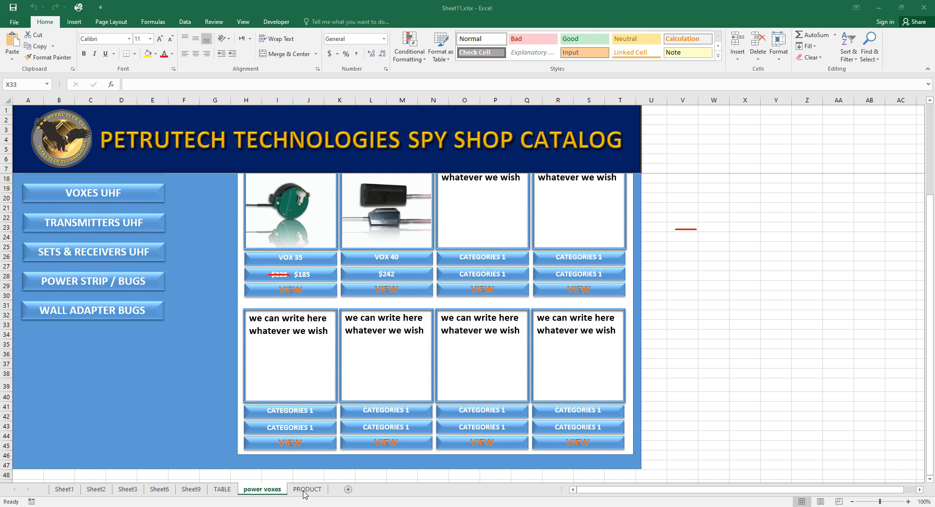
Copy the whole PRODUCT sheet layout into a new blank sheet.
click(304, 490)
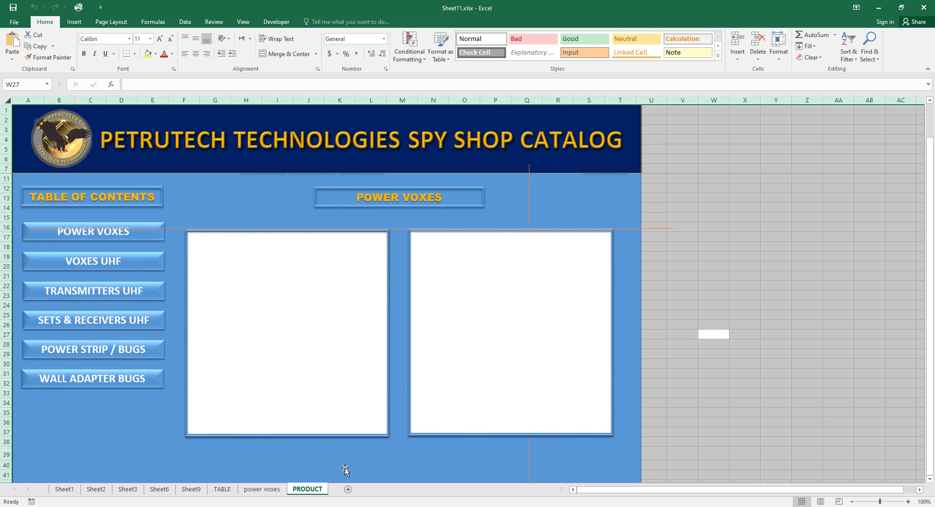
click(737, 404)
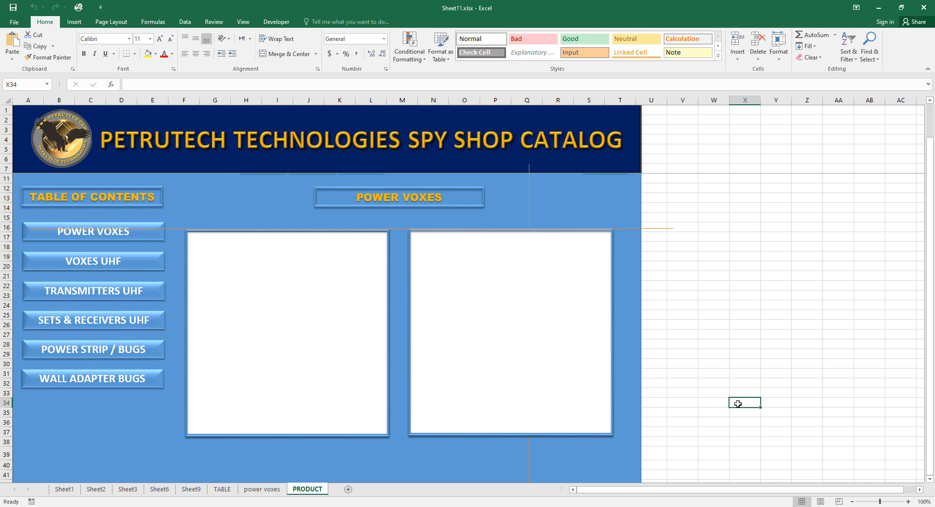
key(ctrl+a)
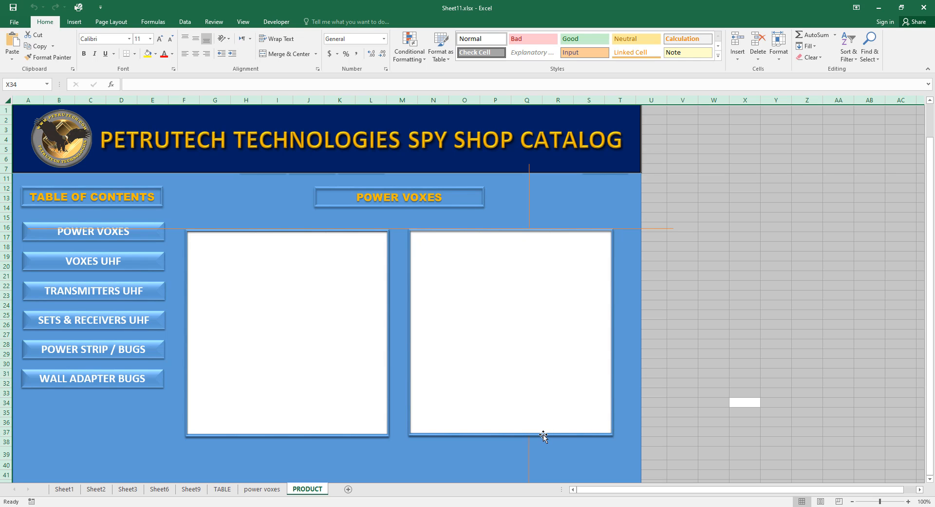
key(ctrl+c)
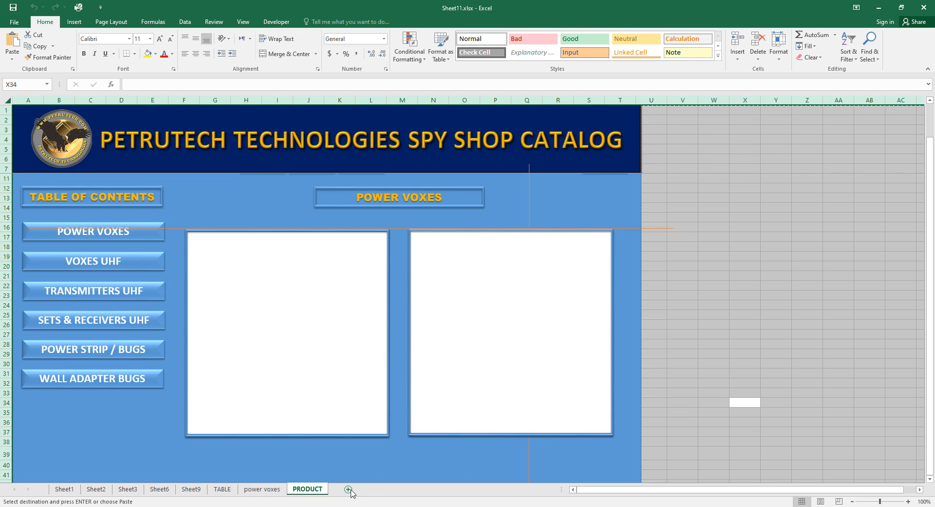
click(351, 491)
key(Return)
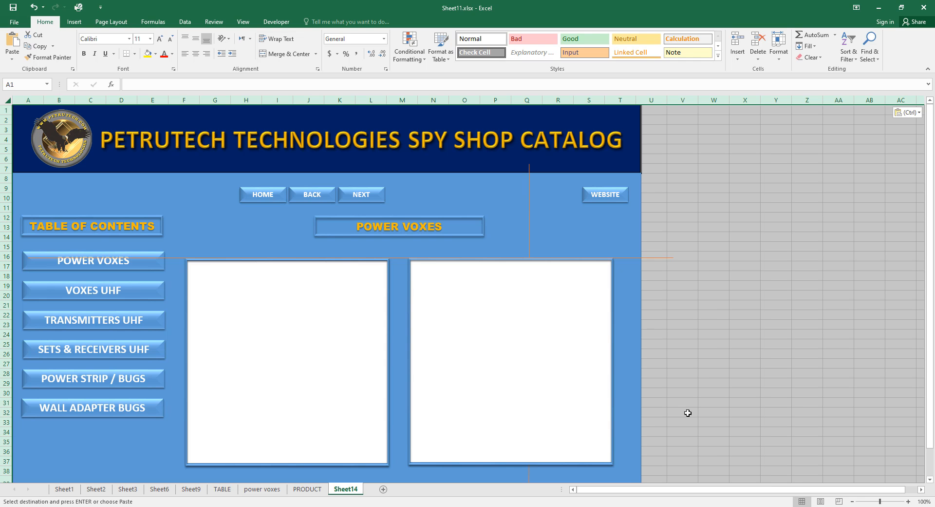
Rename the new Sheet14 to VOX35.
double_click(356, 489)
click(358, 489)
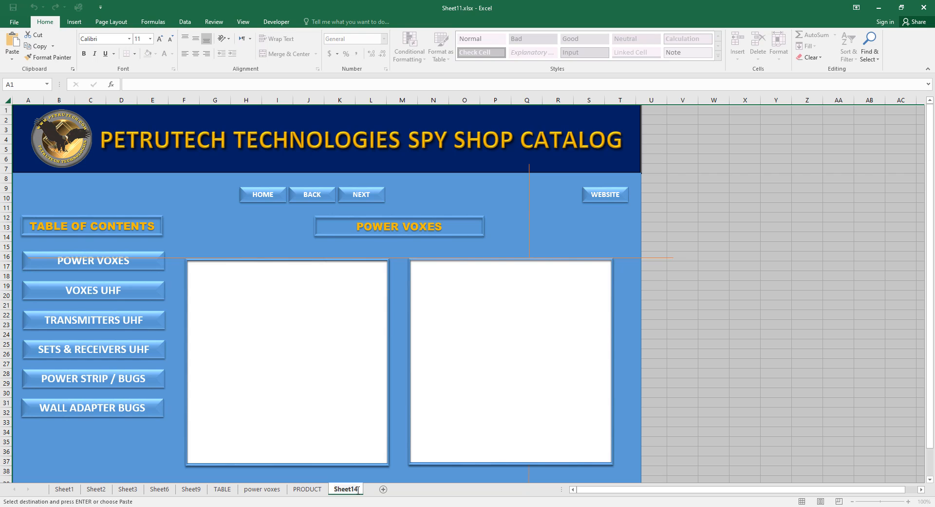
drag(358, 490, 333, 487)
text(VOX35)
click(825, 381)
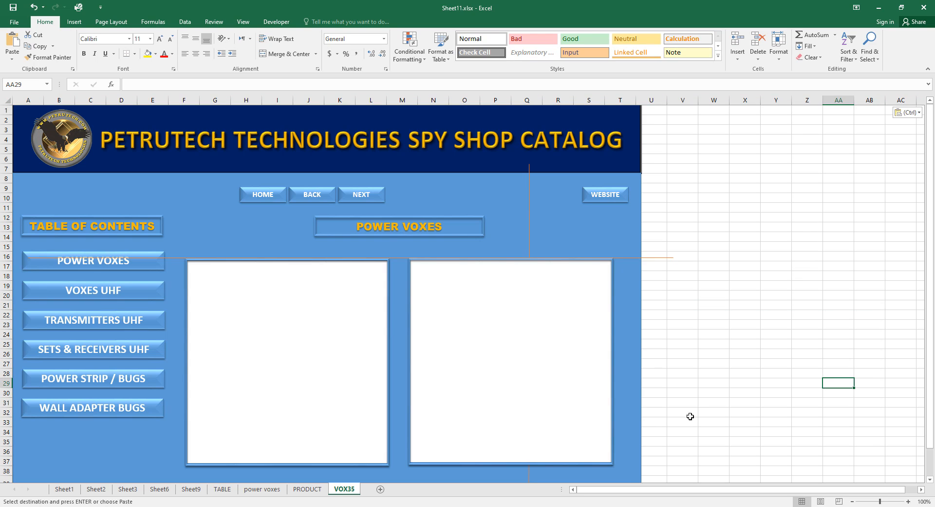
Insert 3Vad1_LRG.jpg and fit it into the left white frame of VOX35.
click(75, 22)
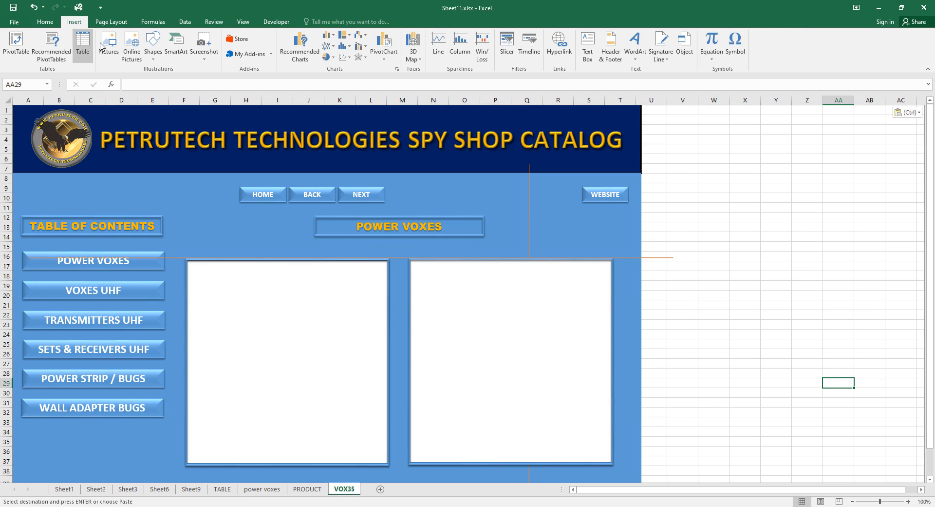
click(112, 45)
click(113, 78)
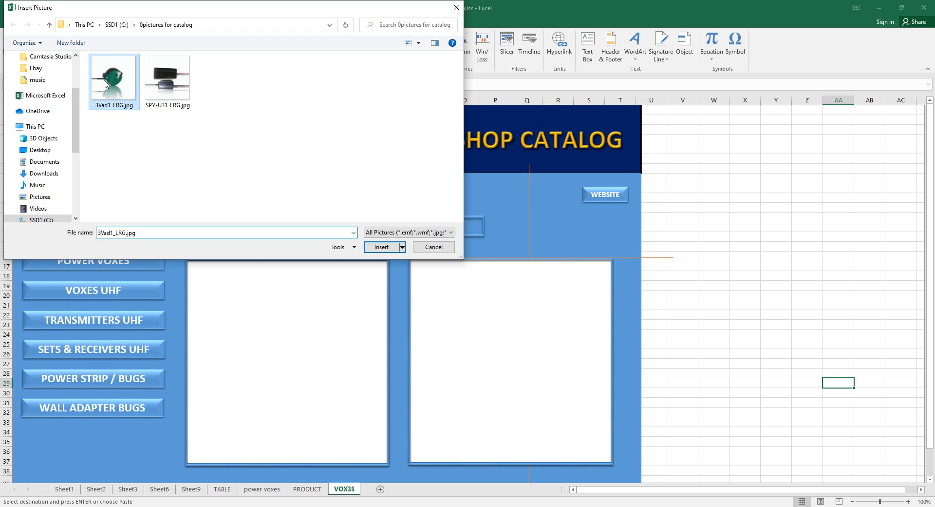
click(382, 248)
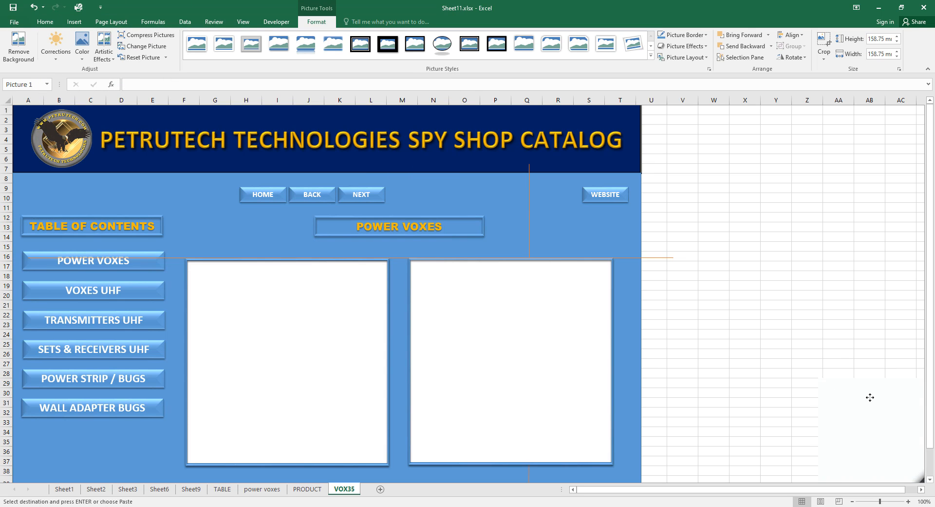
drag(401, 321, 253, 282)
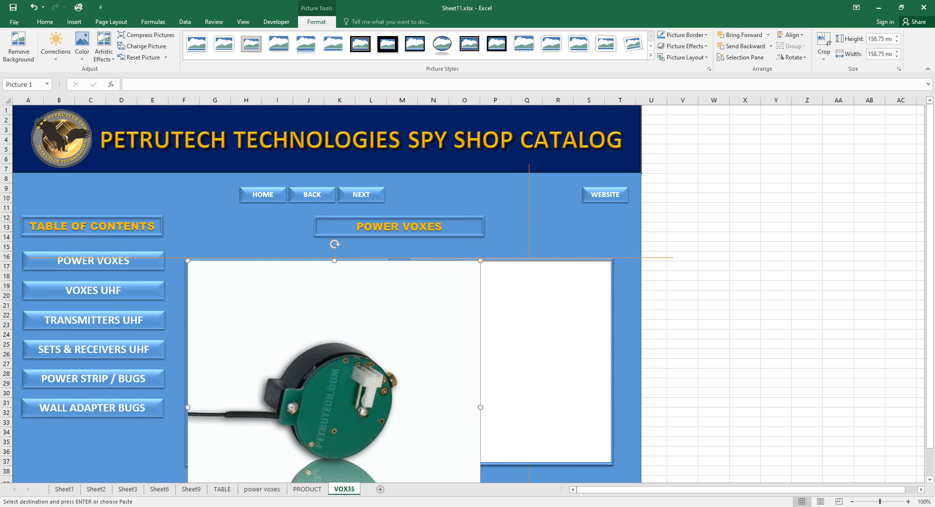
scroll(872, 375, down, 4)
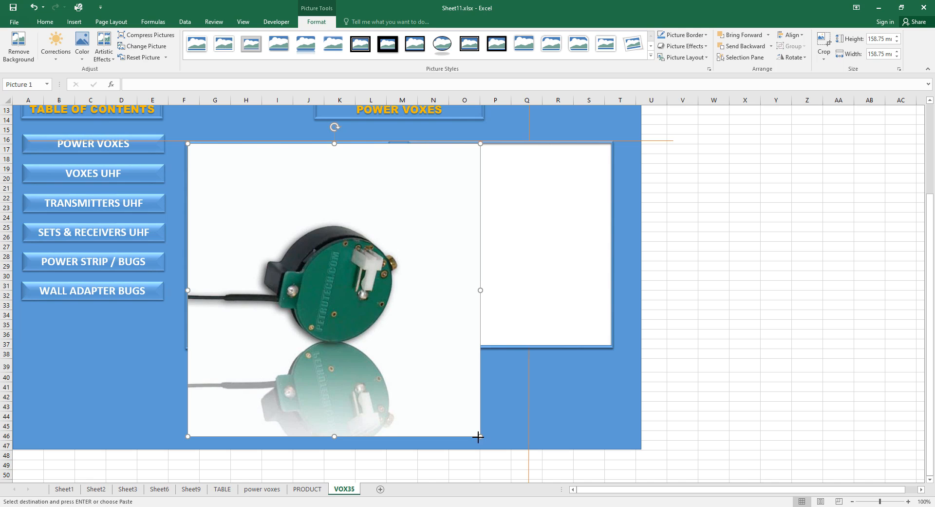
drag(478, 436, 385, 341)
drag(286, 340, 286, 345)
click(752, 307)
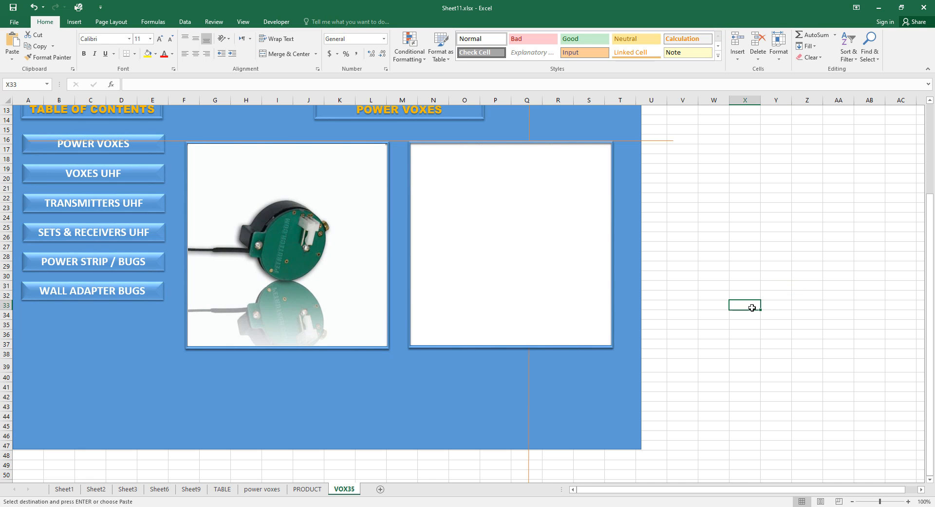
Paste the technical specifications into the right text box and resize it to fit.
click(453, 157)
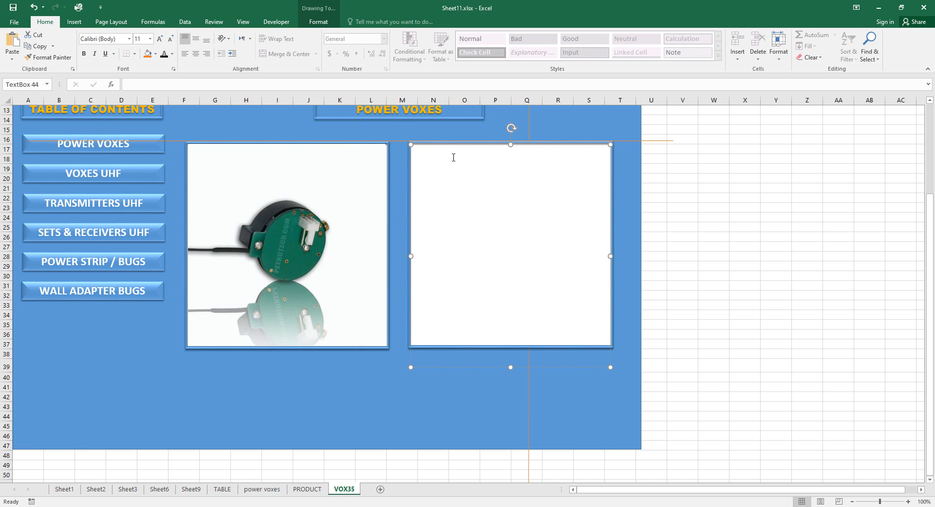
text(TECHNICAL SPECIFICATIONS Working Voltage: 3V 1 X Lithium (CR2450 to CR2477) OR 2 X AAA batteries. The battery-holder for external batteries uses an ON-OFF switch. Internal, just 4mm diameter microphone. Board Dimension: The Diameter is only 2.4 cm (Less than 1.0")! Transmitter's frequency range: NFM (UHF) 400-470MHz . ACTIVATED BY VOICE (VOX)! Long transmitting range:  up to 3000 m² on line of sight. (L.O.S). Special powerful design. Using a microprocessor SMD, for more stability and range (MIL SPECS 0.0001% accuracy). Frequency programmable (In our lab).)
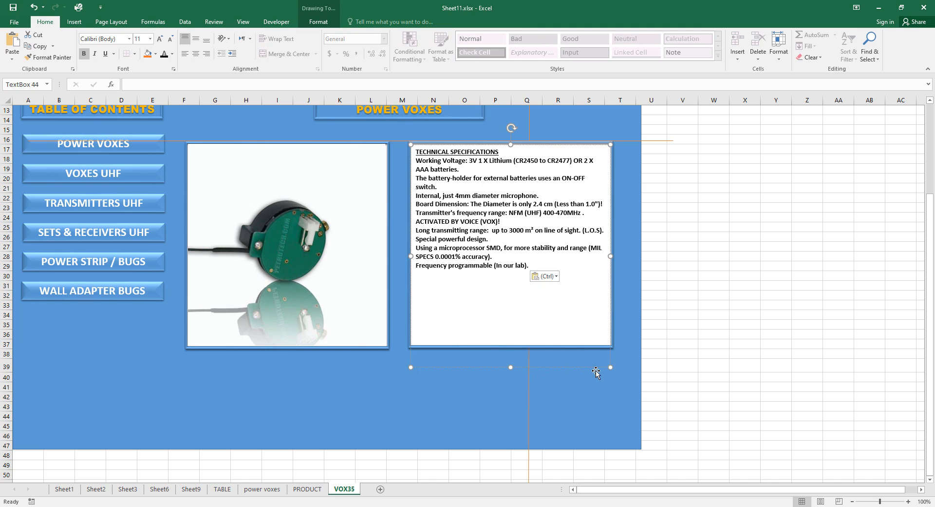
drag(610, 366, 610, 344)
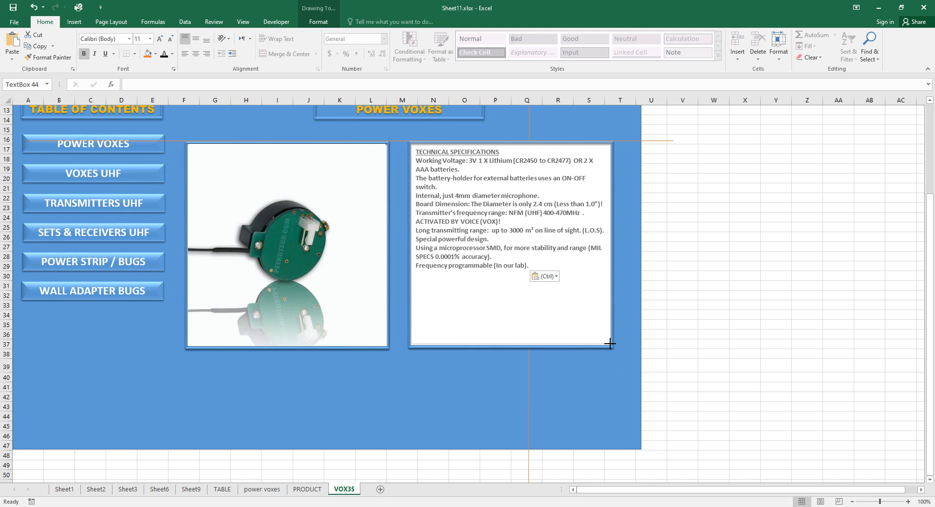
click(789, 326)
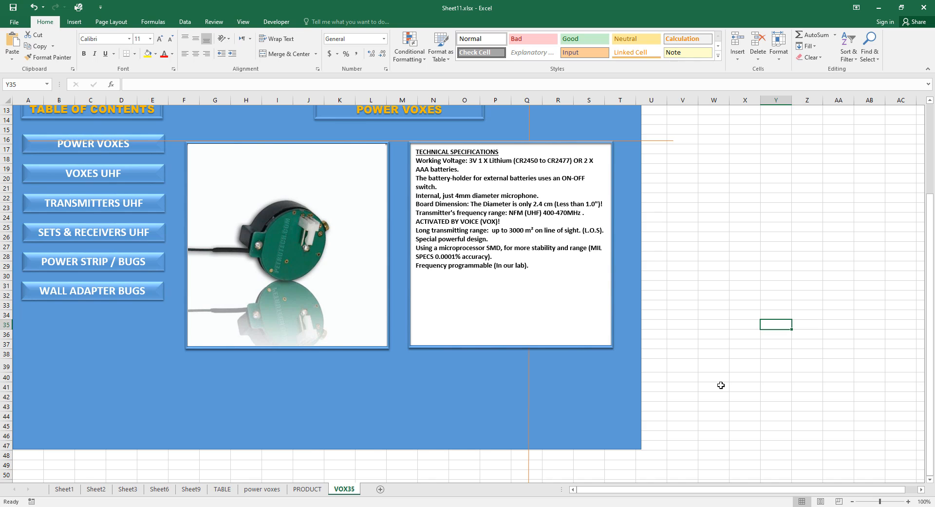
scroll(721, 384, up, 4)
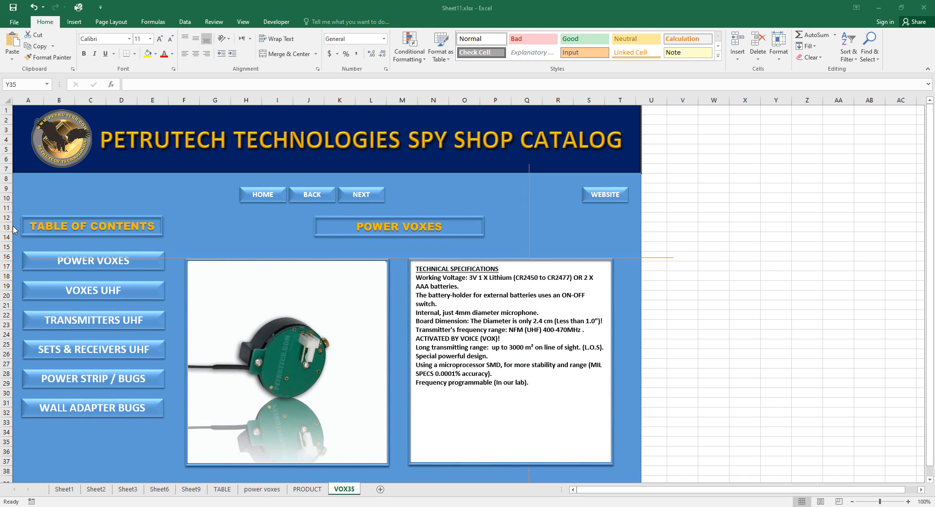
Freeze the banner rows above row 8 on the VOX35 sheet.
click(6, 179)
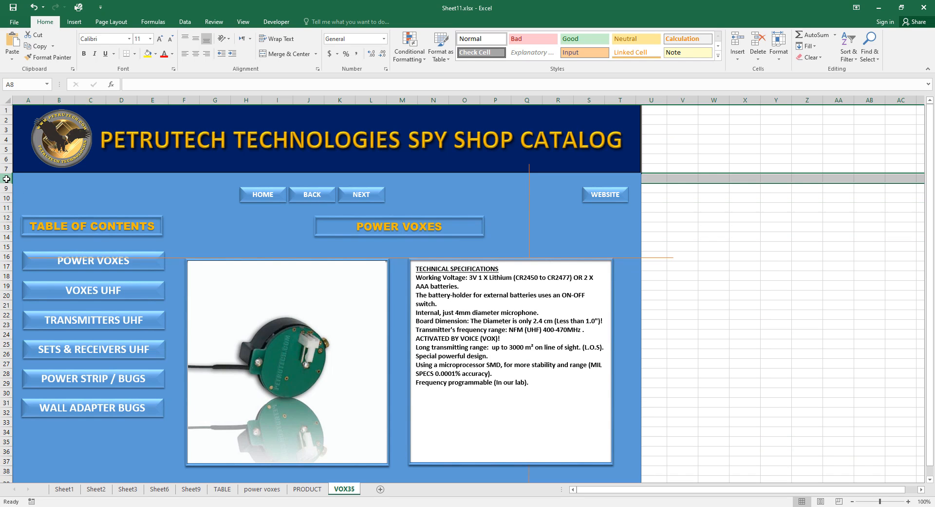
click(242, 22)
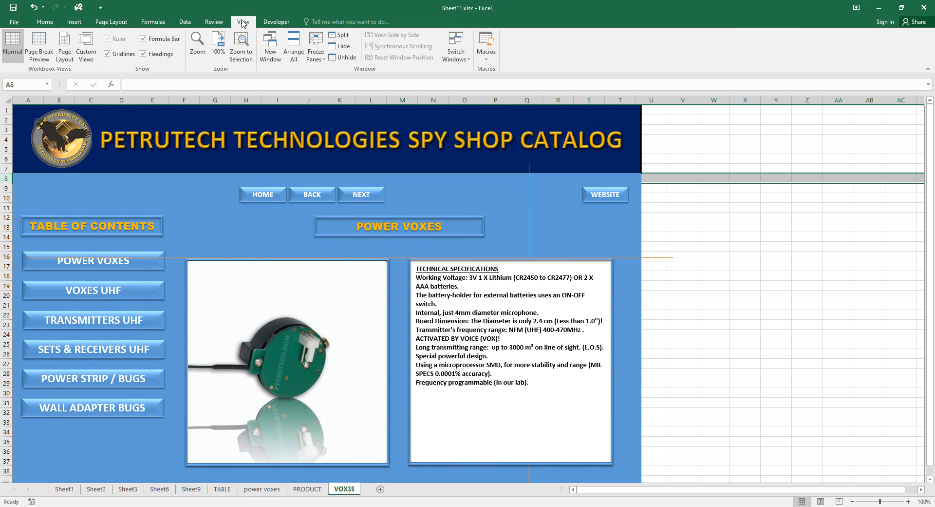
click(315, 48)
click(349, 73)
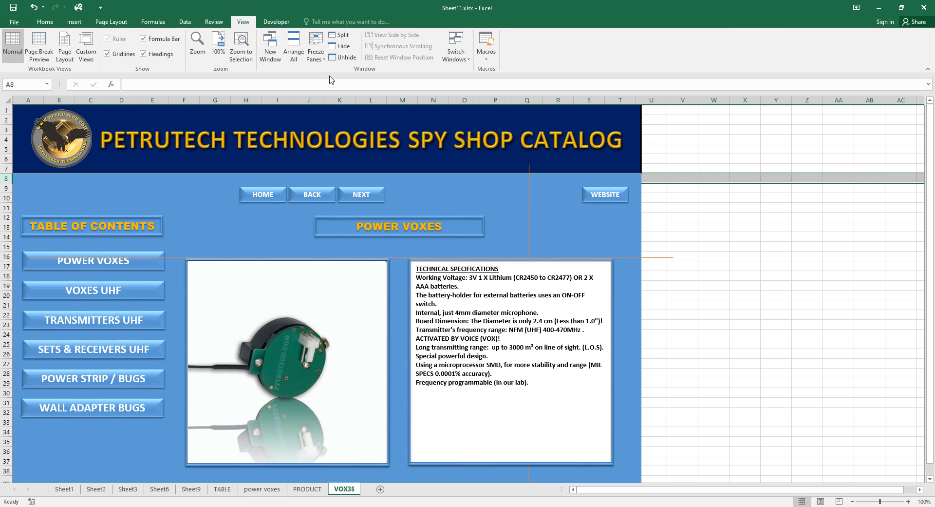
scroll(783, 267, down, 2)
scroll(784, 267, up, 2)
On the PRODUCT sheet, check the Freeze Panes setting and leave it unchanged.
click(301, 492)
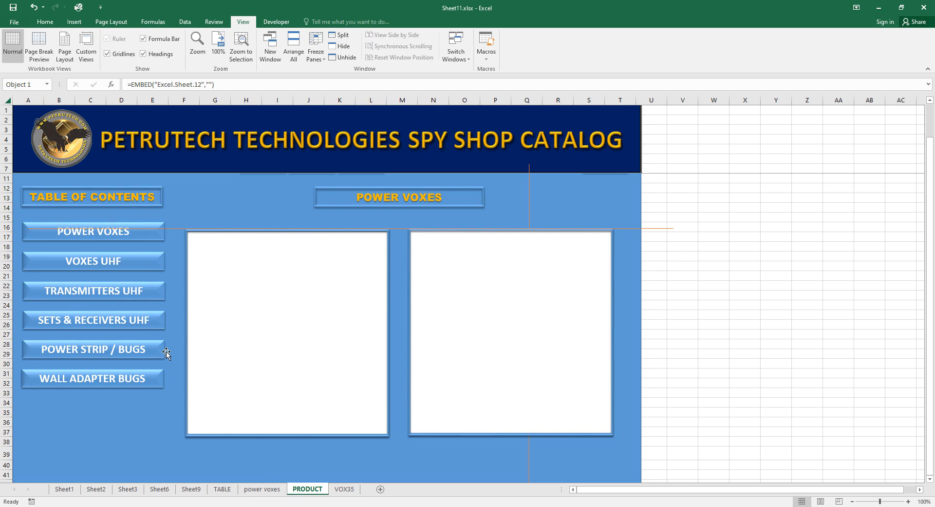
click(6, 178)
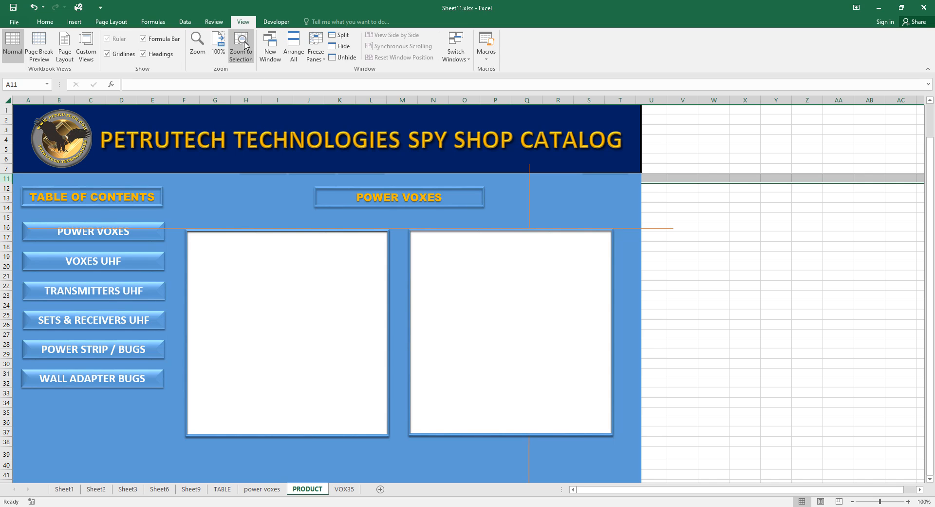
click(321, 57)
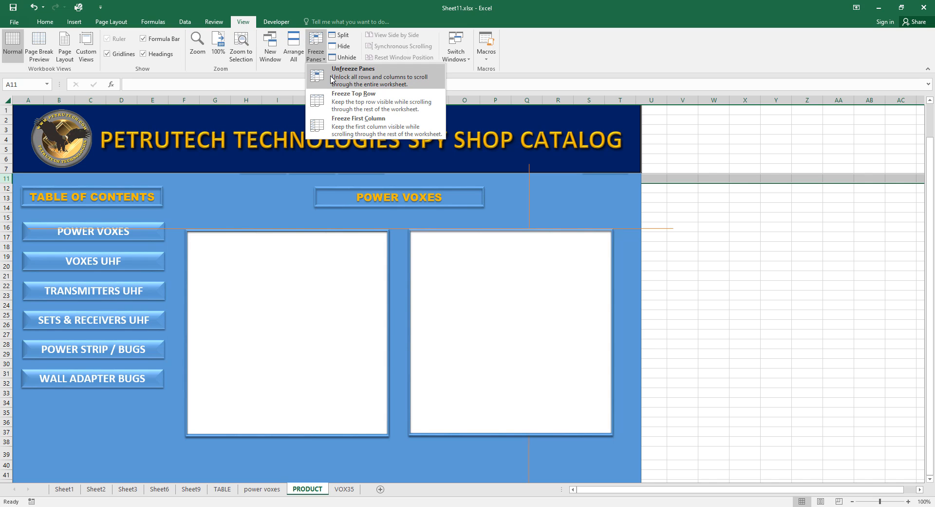
click(778, 255)
scroll(751, 251, down, 2)
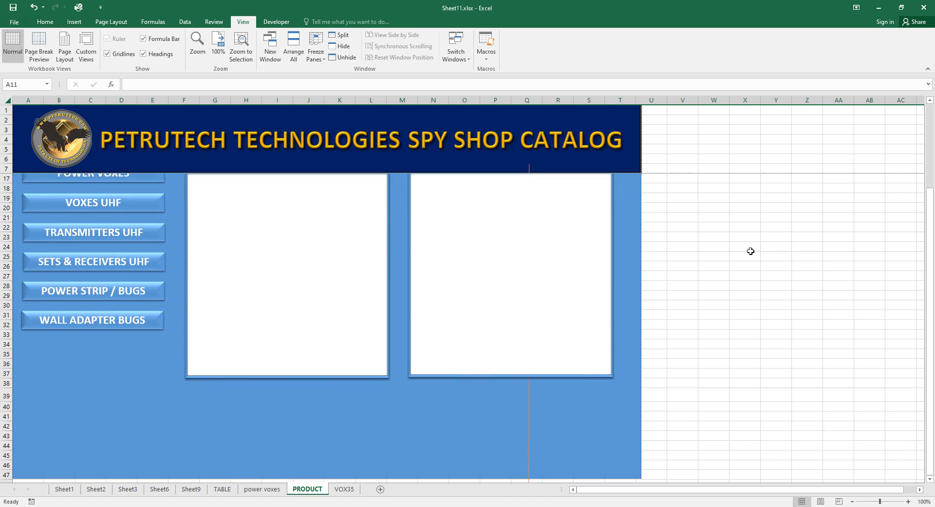
scroll(750, 251, up, 3)
click(750, 249)
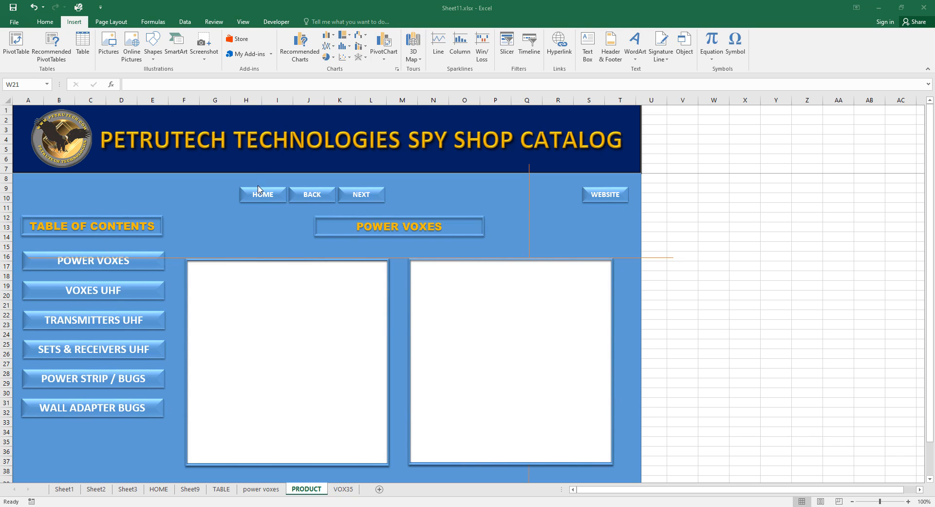
Hyperlink PRODUCT's HOME button to cell A1 of the HOME sheet, then show VOX35.
click(259, 192)
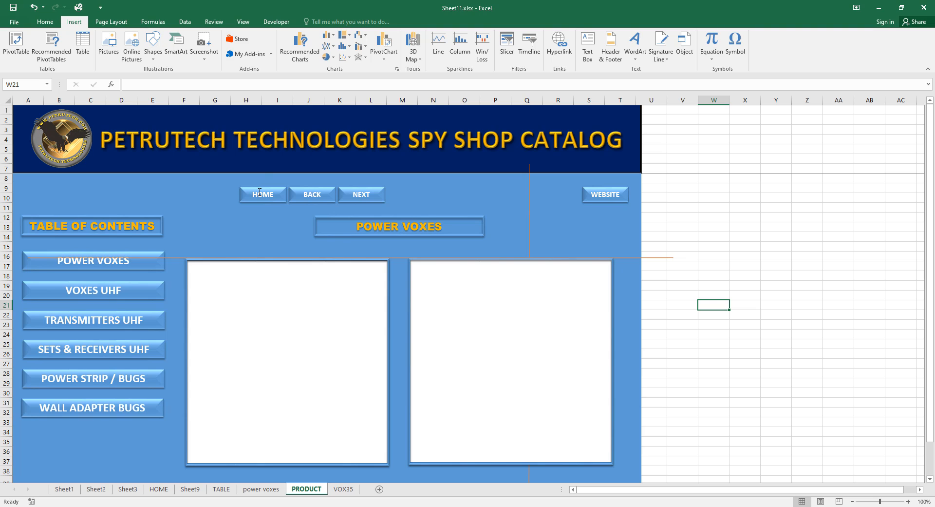
click(259, 192)
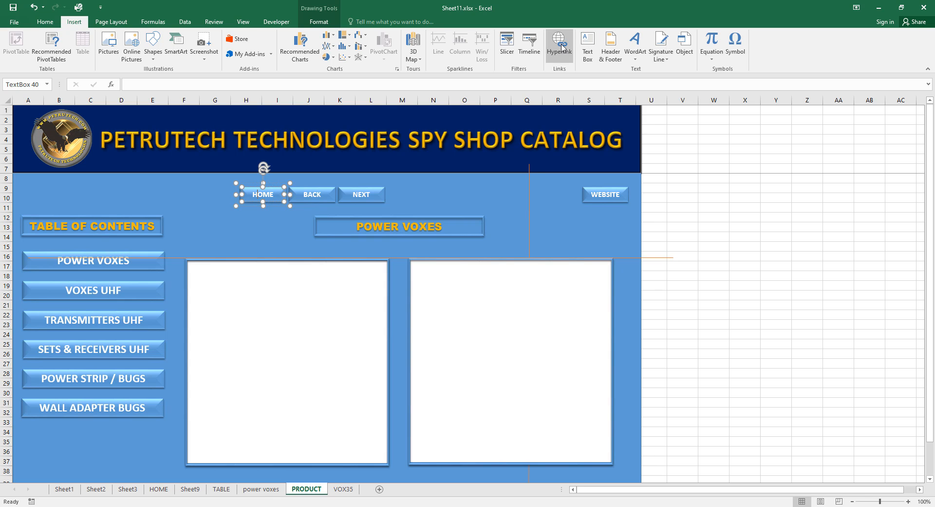
click(561, 46)
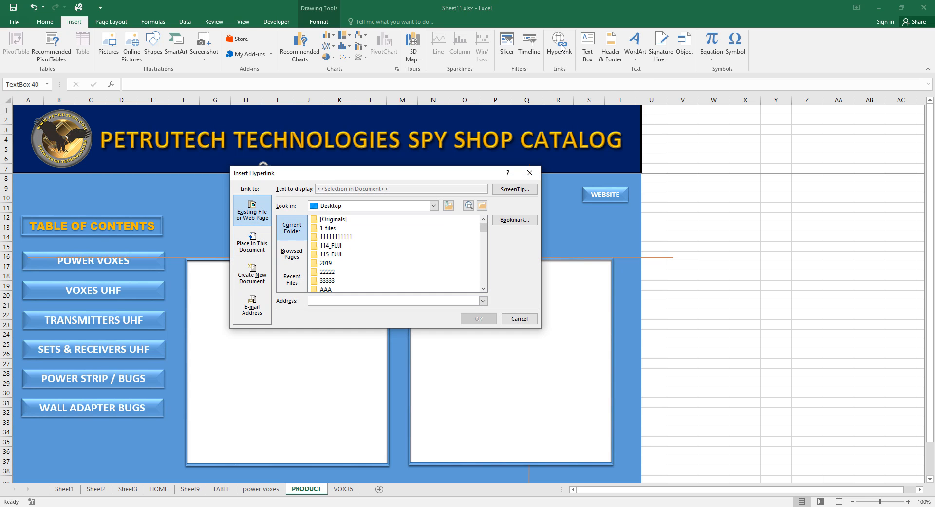
click(257, 242)
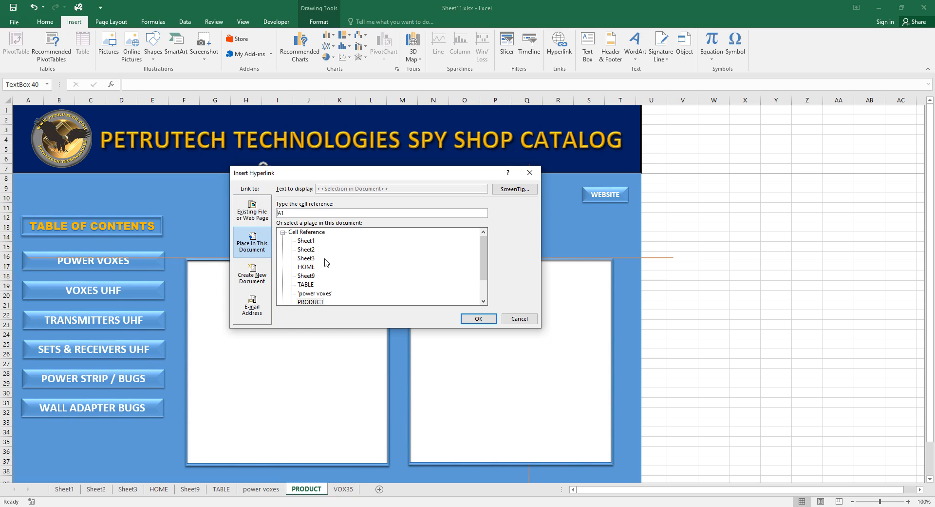
click(307, 267)
click(475, 319)
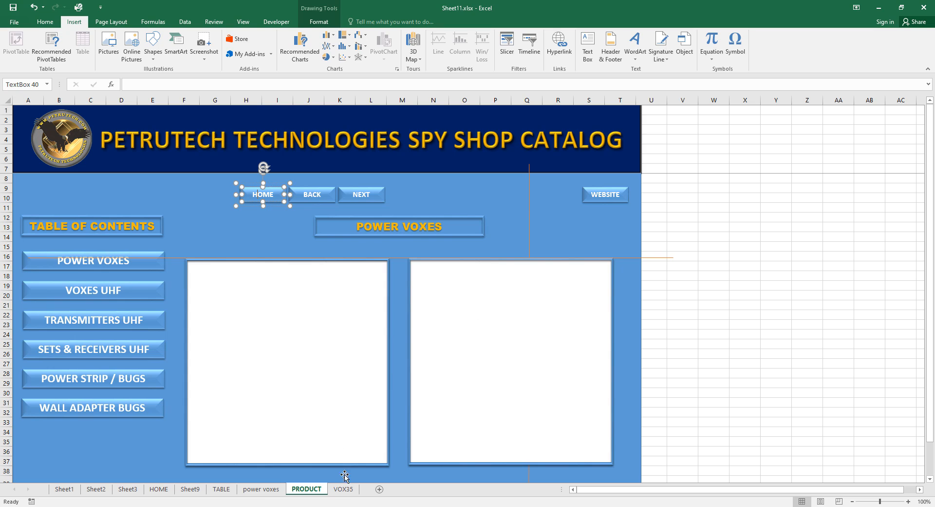
click(350, 489)
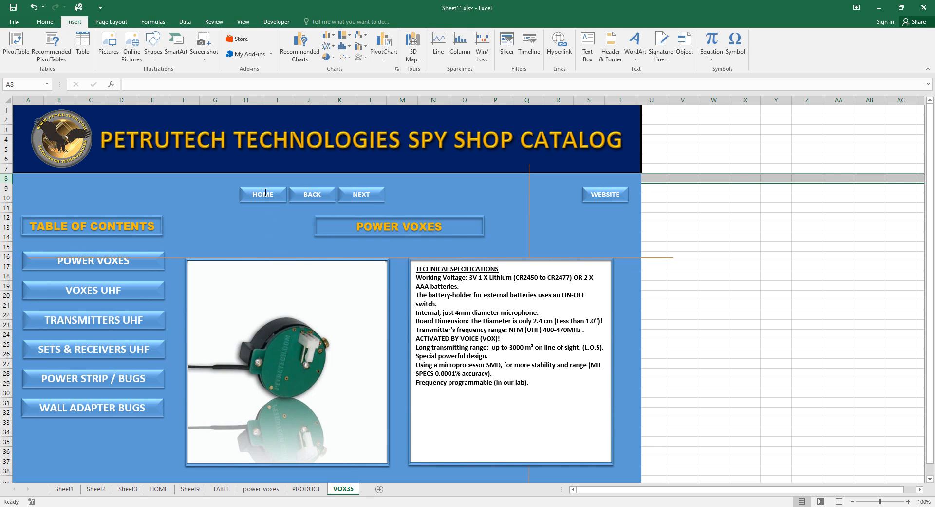
click(264, 192)
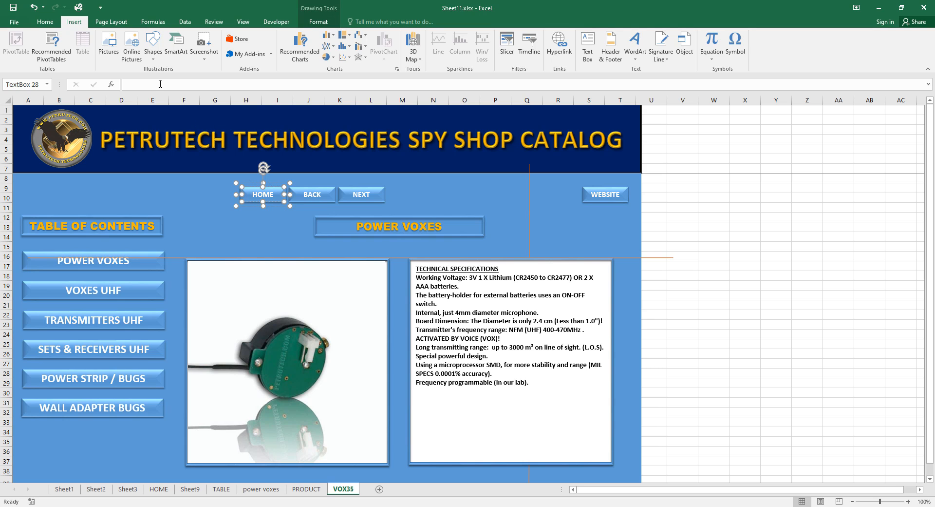
click(560, 47)
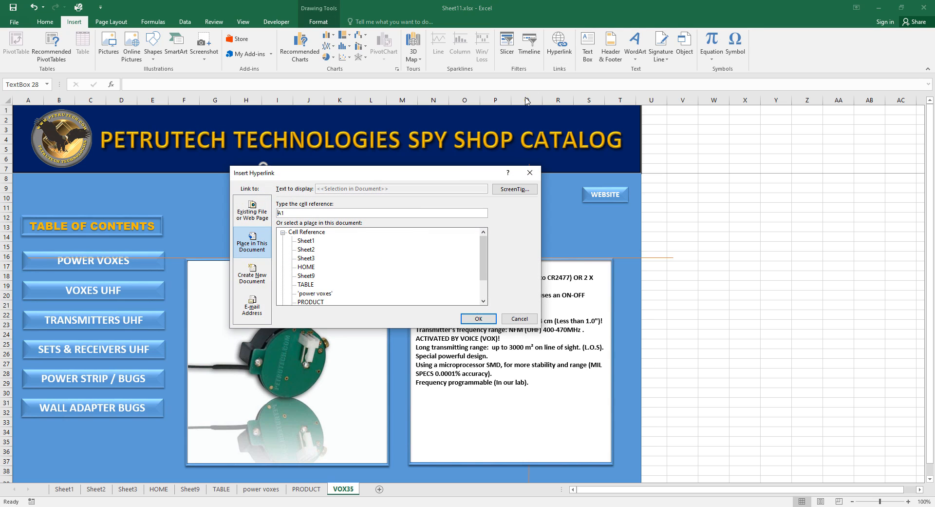
click(307, 268)
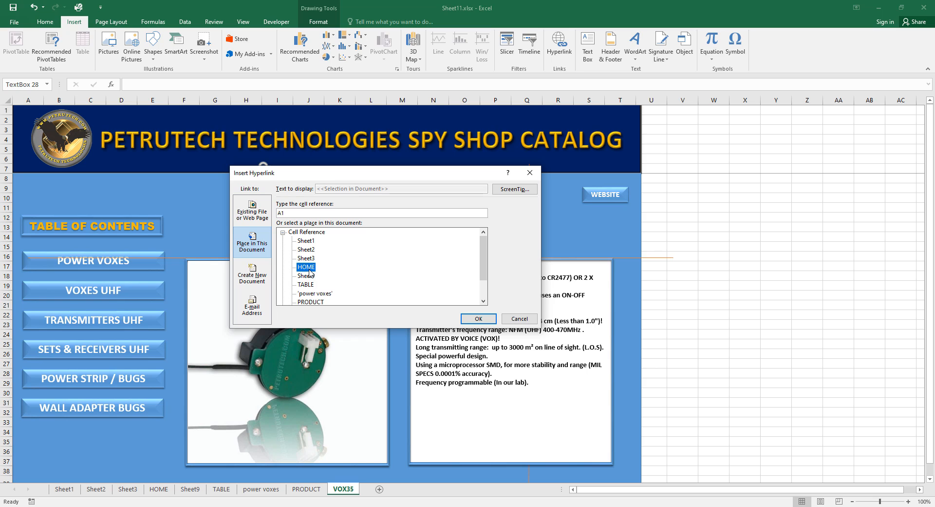
click(479, 319)
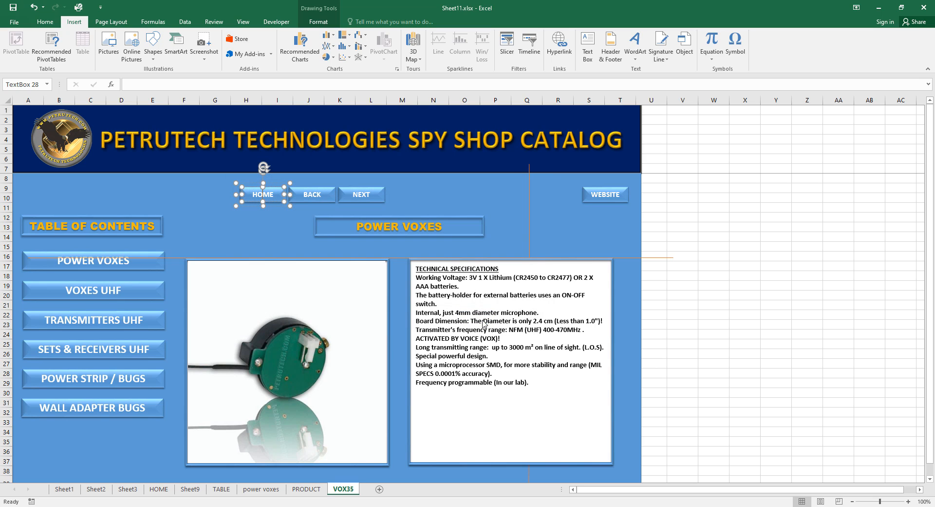
click(717, 299)
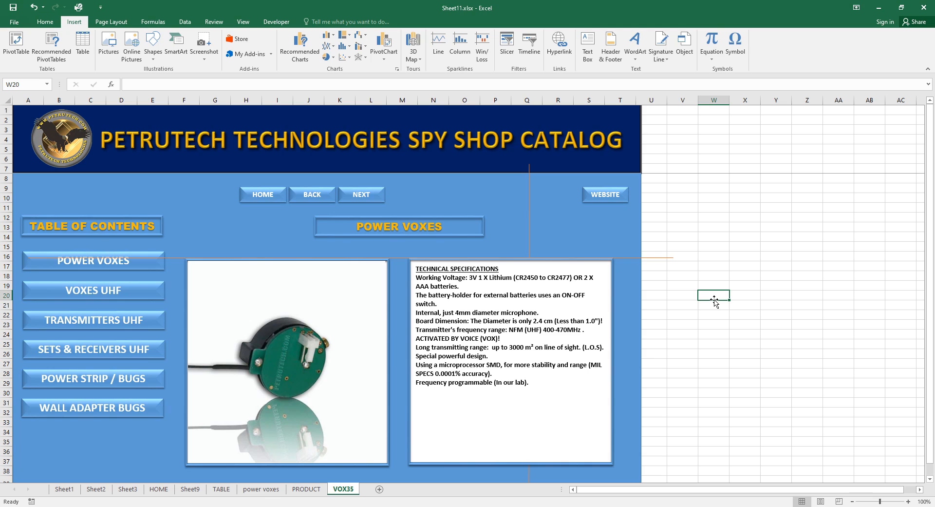
Test the HOME link, then on power voxes select the VOX 35 picture.
click(269, 194)
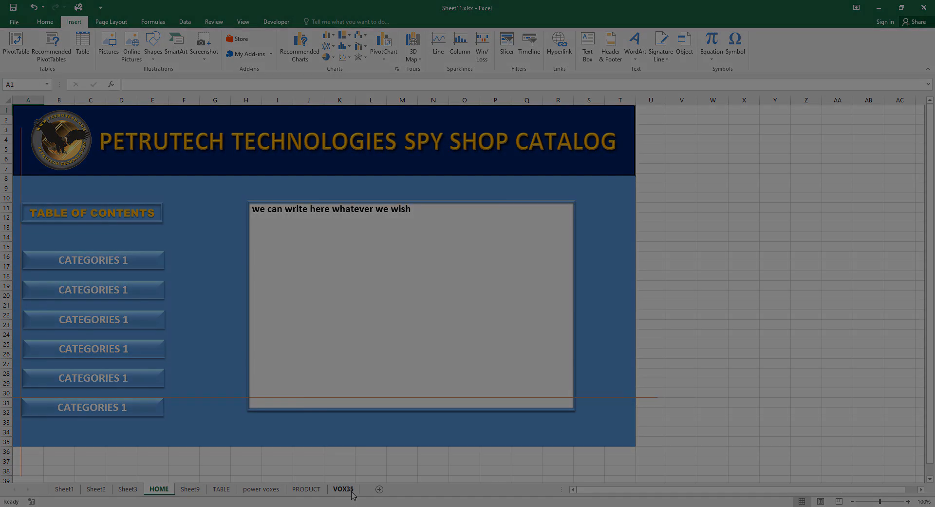
click(344, 489)
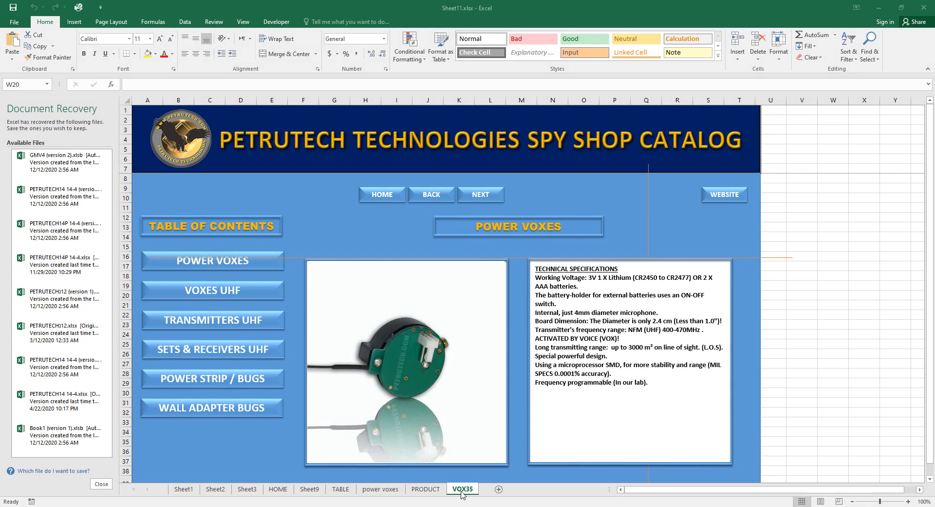
click(384, 489)
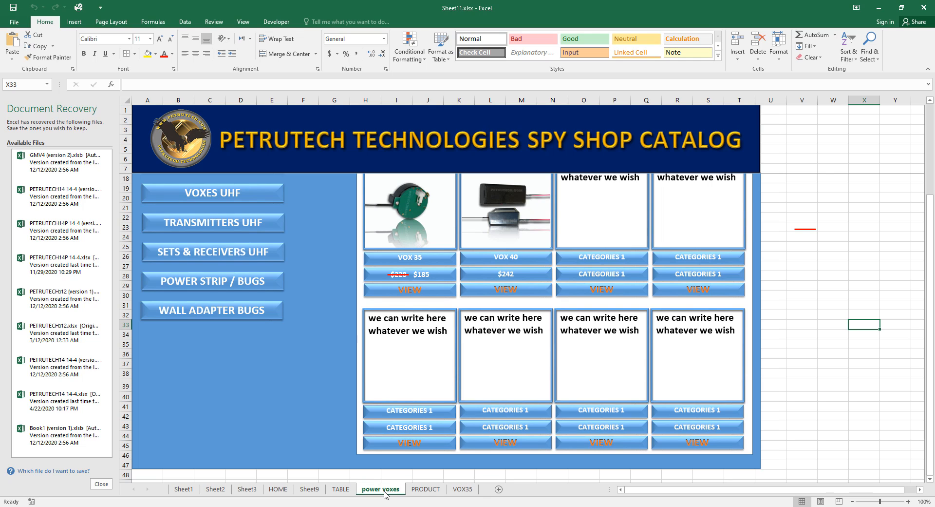
scroll(843, 266, up, 2)
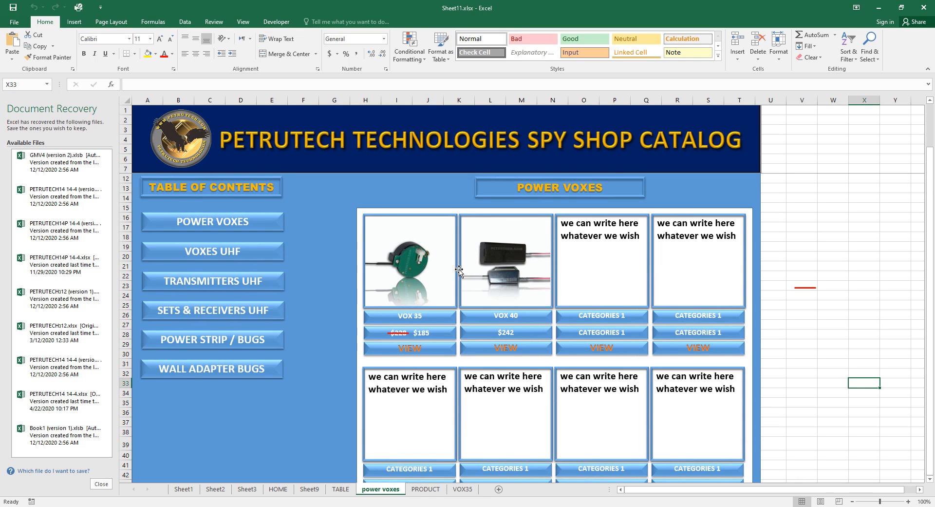
click(433, 271)
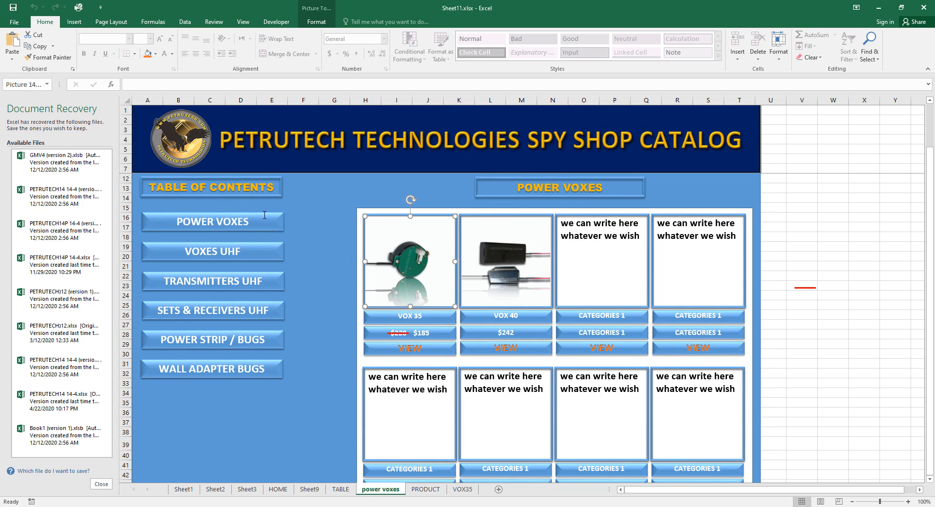
Hyperlink the VOX 35 product photo on power voxes to cell A1 of the VOX35 sheet.
click(68, 22)
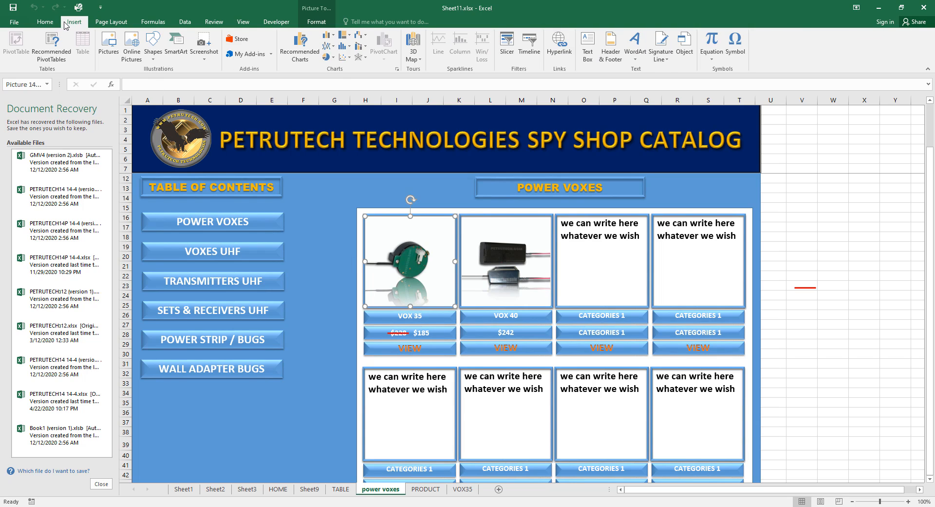
click(560, 44)
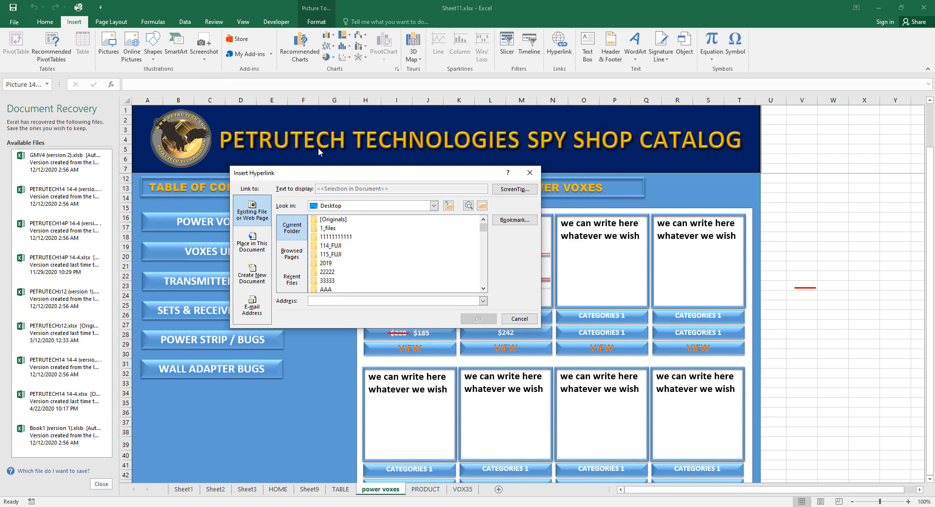
click(253, 242)
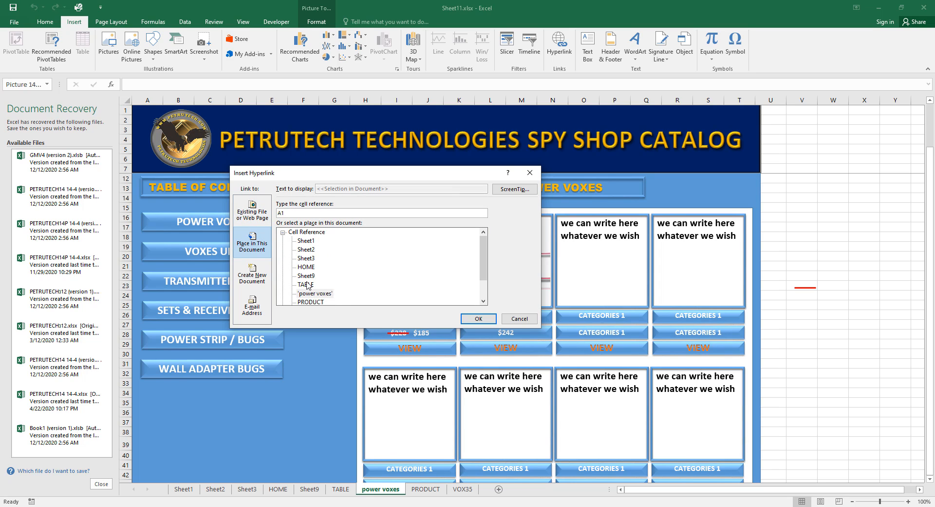
drag(484, 269, 470, 288)
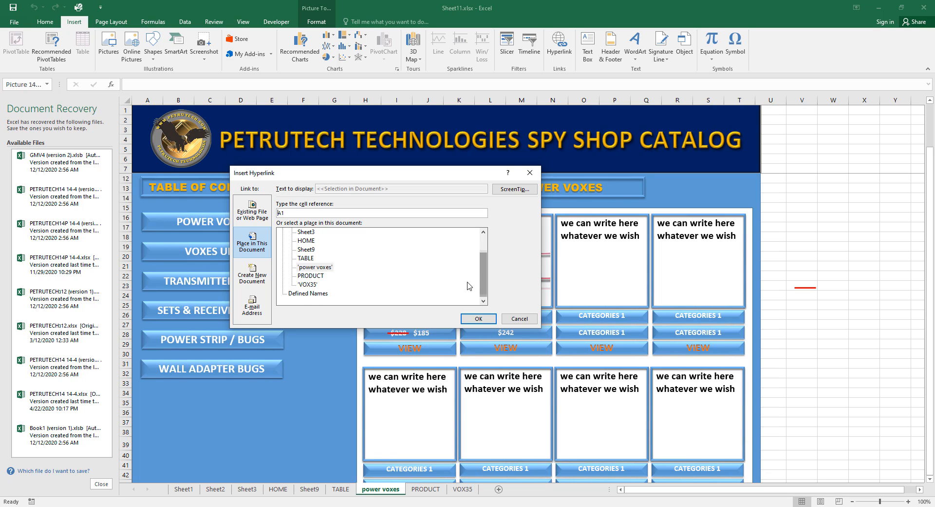
click(308, 284)
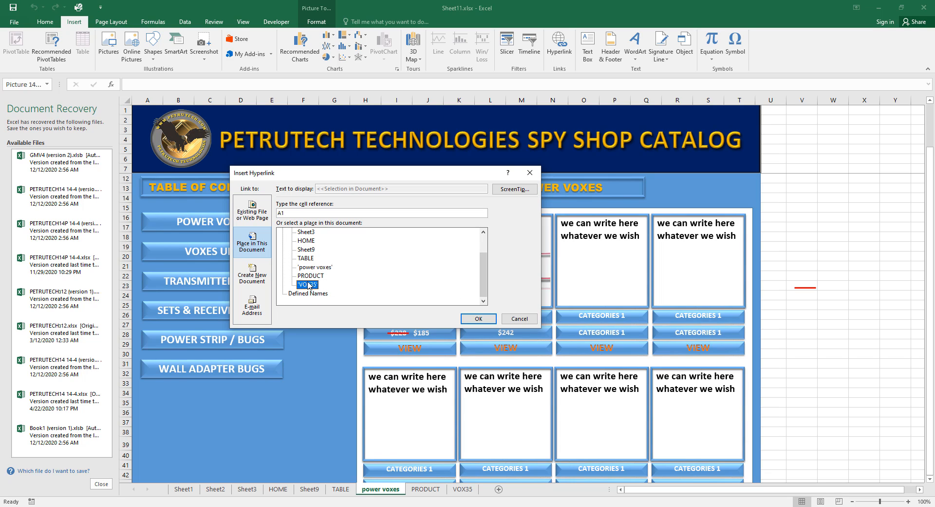
click(478, 319)
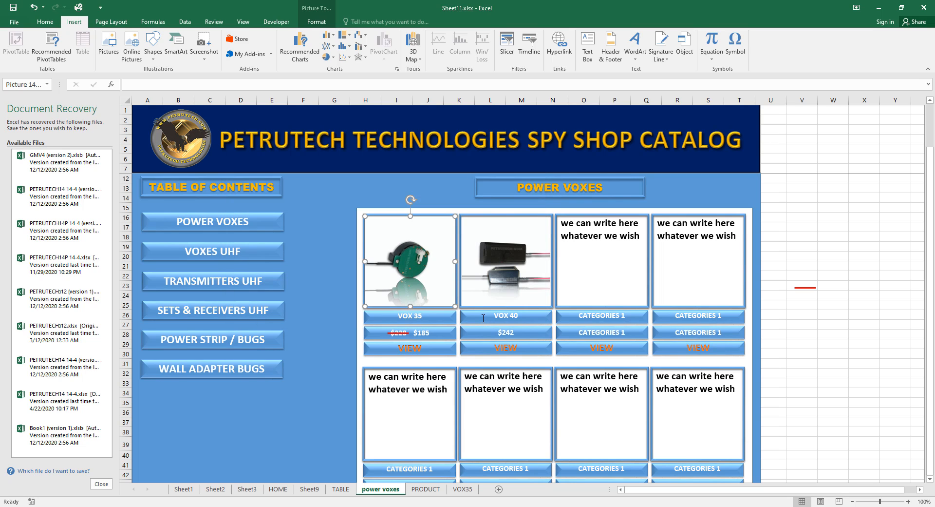
click(824, 273)
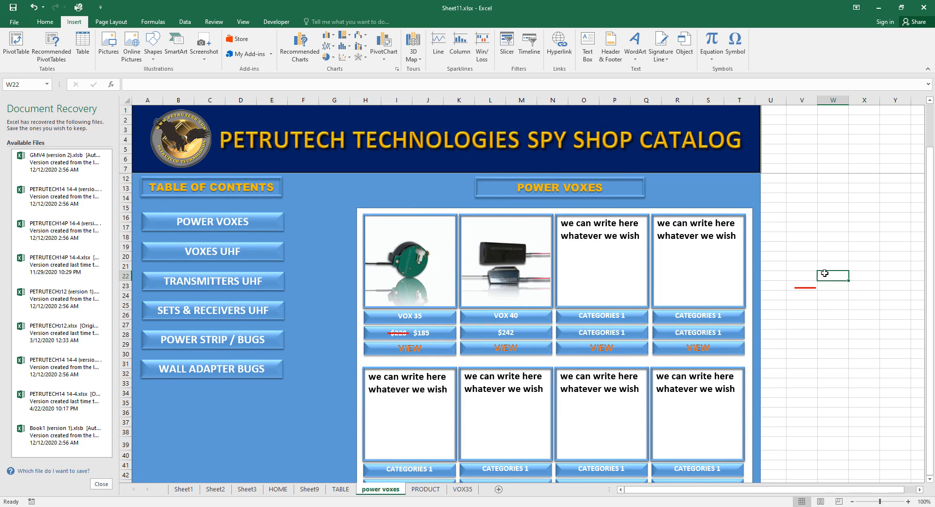
After testing the VOX 35 link, add Sheet8 and paste the whole PRODUCT sheet into it.
click(404, 276)
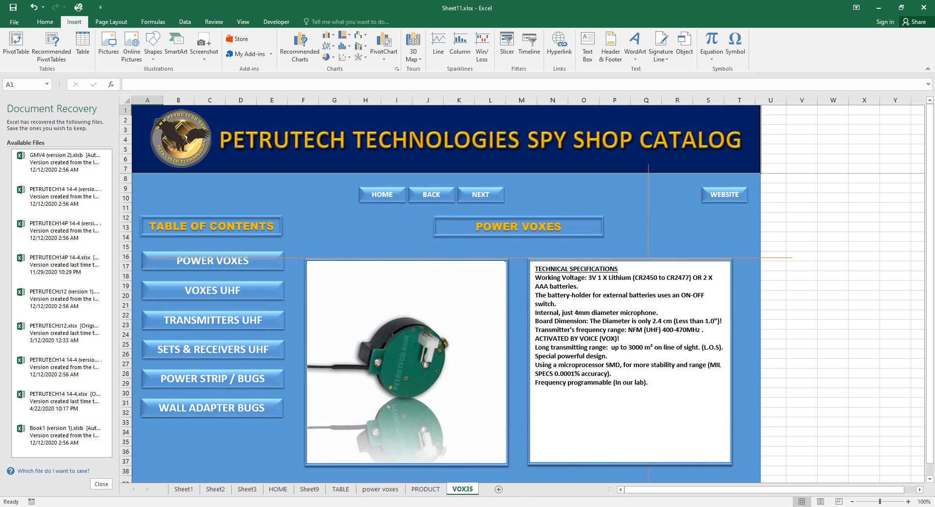
click(499, 489)
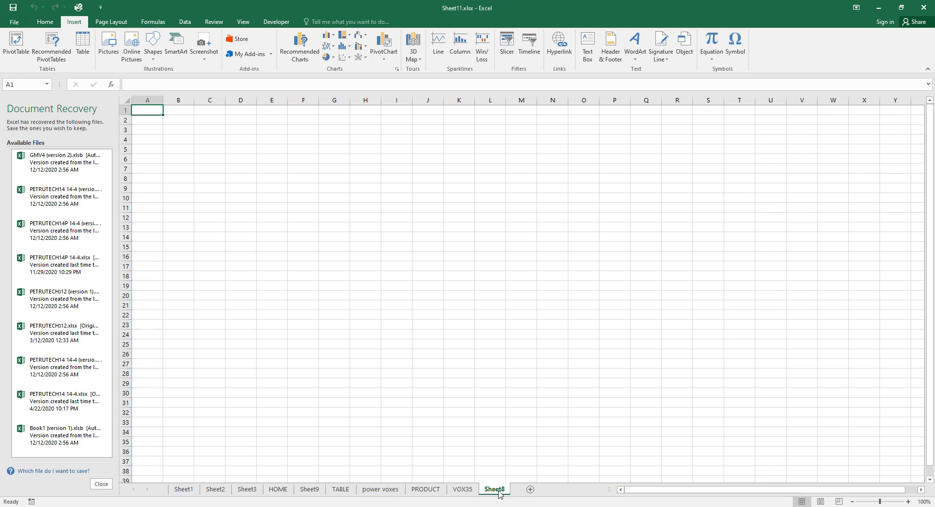
click(425, 489)
key(ctrl+a)
key(ctrl+c)
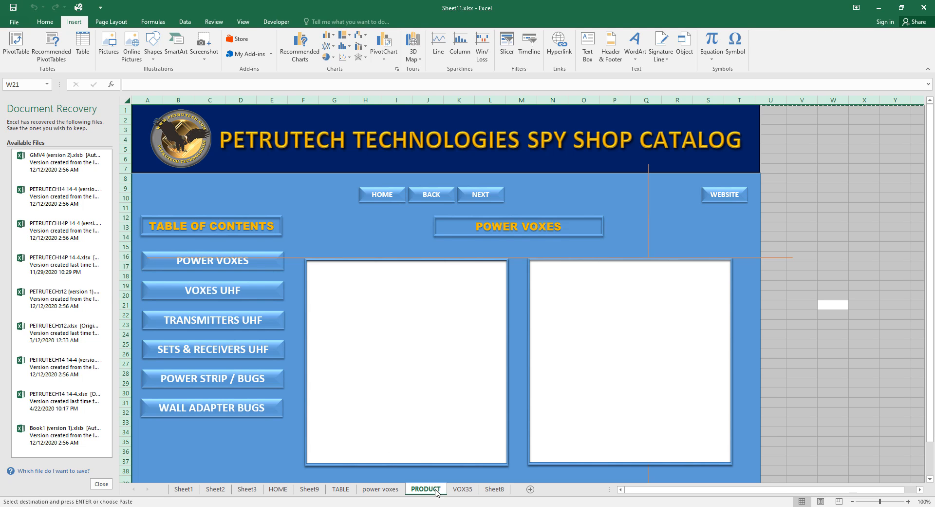
click(494, 489)
key(ctrl+v)
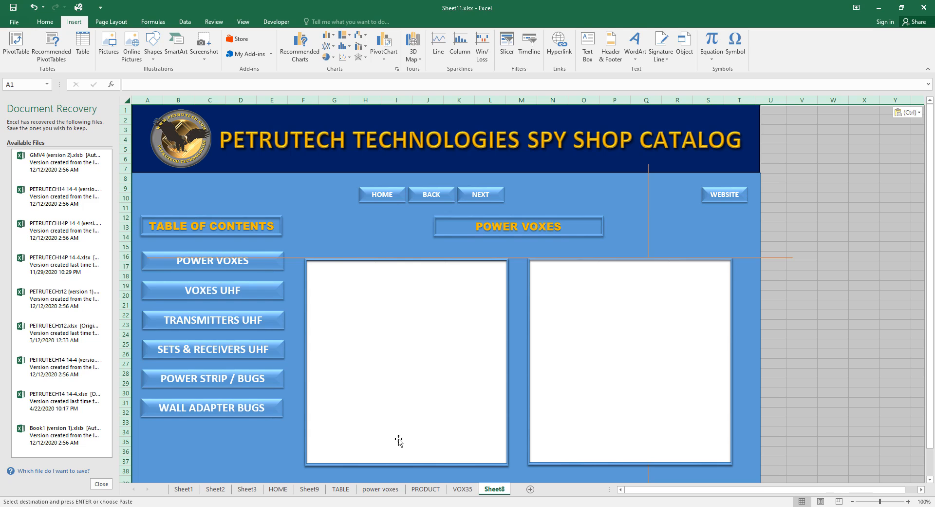
Insert SPY-U31_LRG.jpg from the C: drive's '0pictures for catalog' folder onto Sheet8.
click(108, 43)
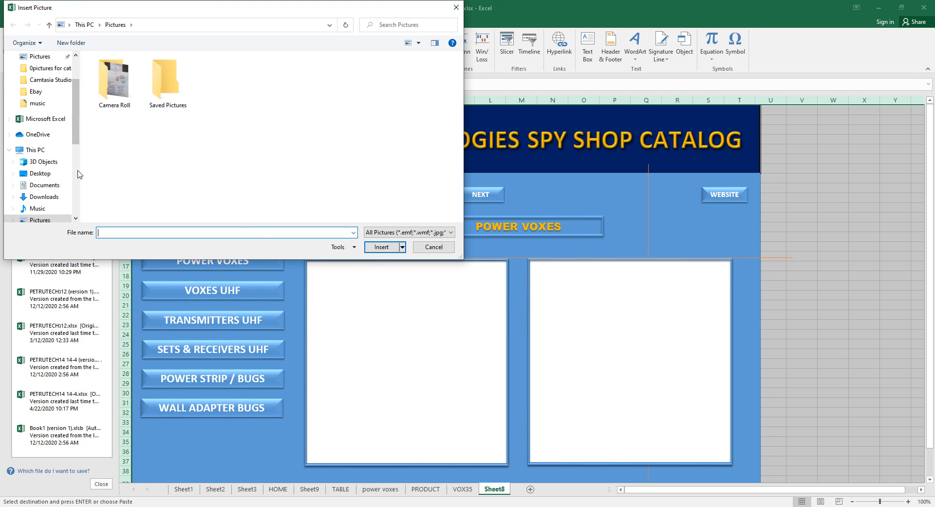
drag(76, 109, 77, 131)
click(39, 185)
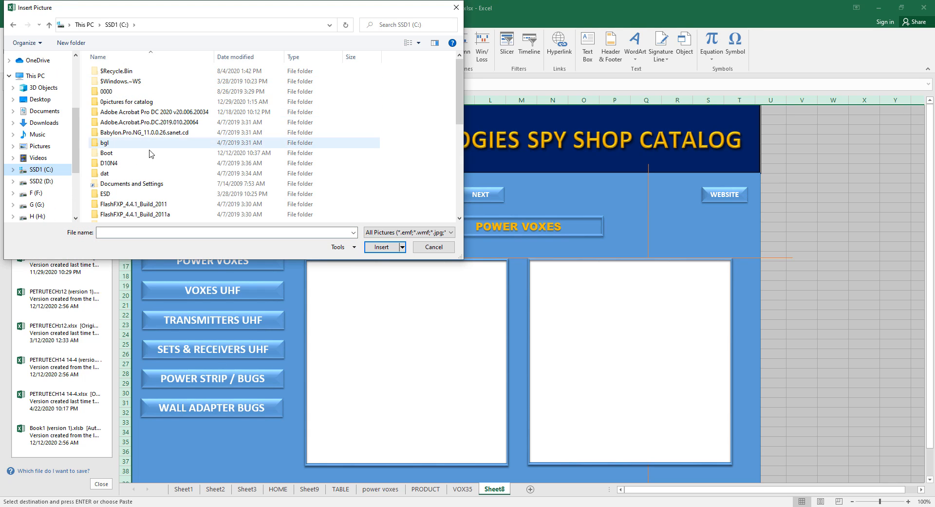
double_click(148, 102)
click(158, 84)
click(382, 246)
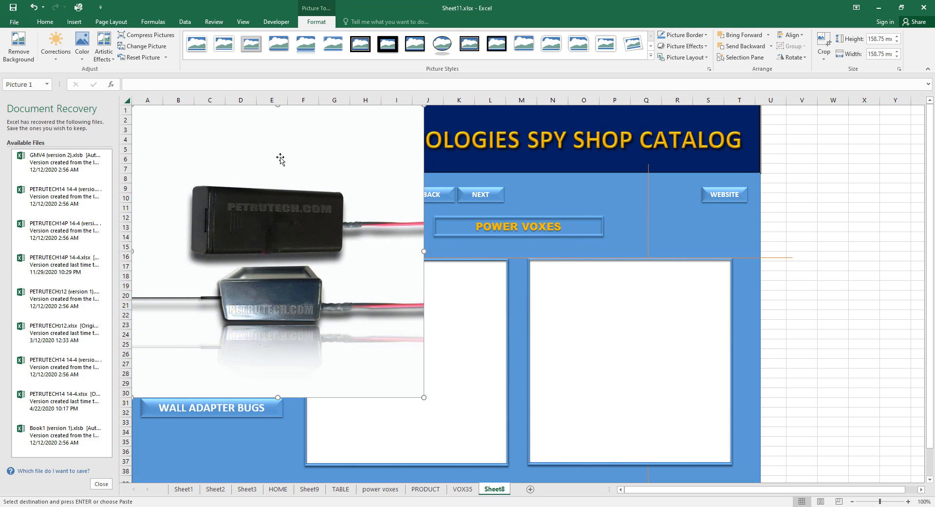
Fit the photo into the left white frame, about 109.54 by 107.95 mm.
drag(282, 156, 458, 305)
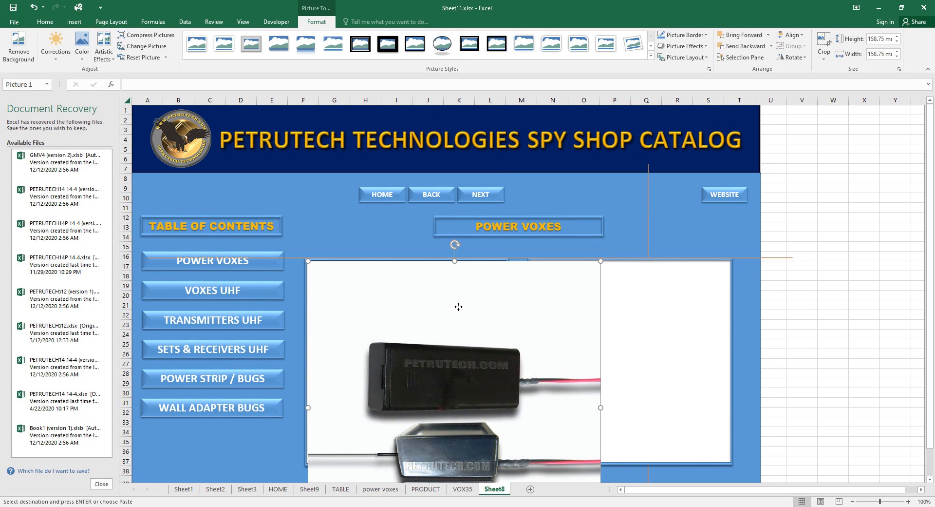
scroll(776, 288, down, 2)
scroll(775, 289, down, 3)
key(Left)
key(Left)
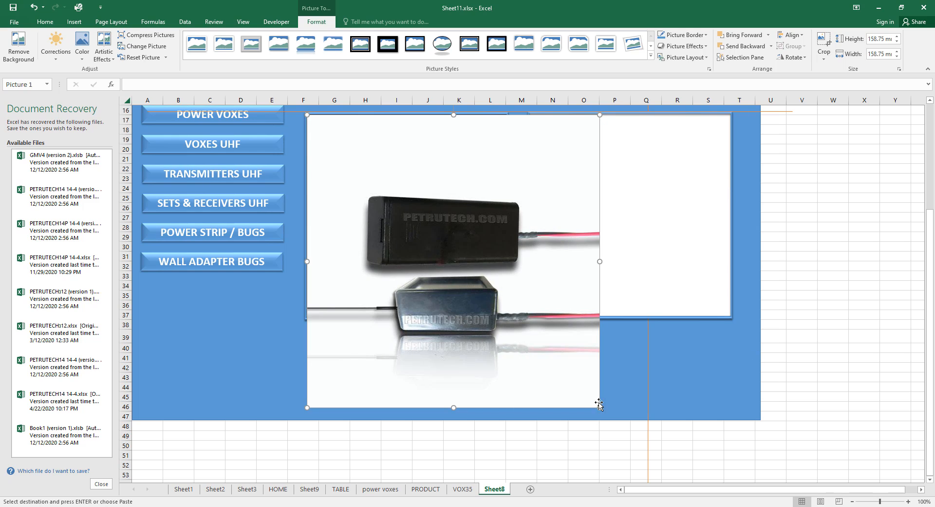
drag(601, 408, 506, 317)
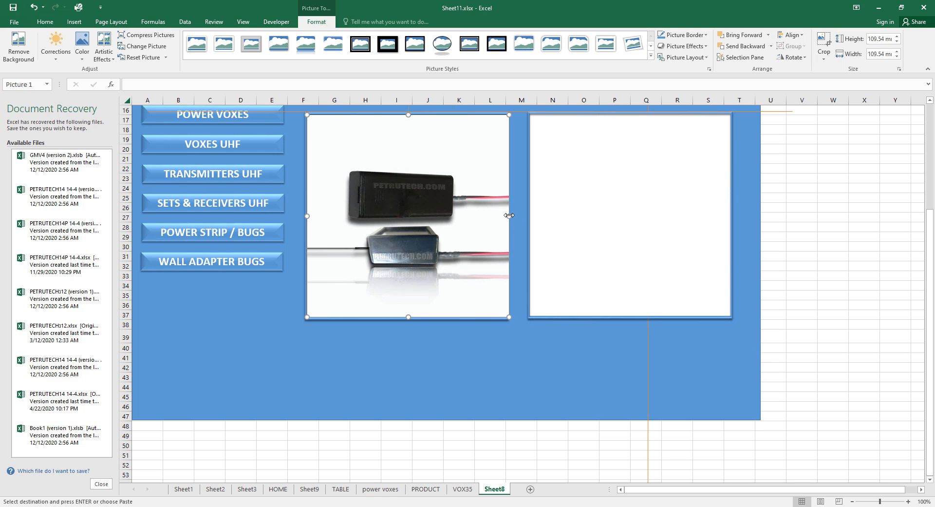
drag(510, 216, 506, 218)
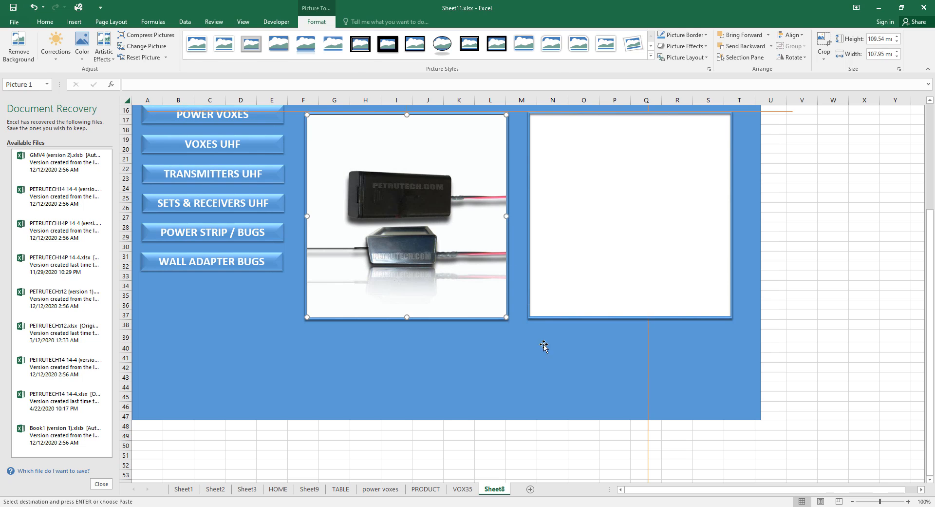
click(542, 370)
double_click(504, 488)
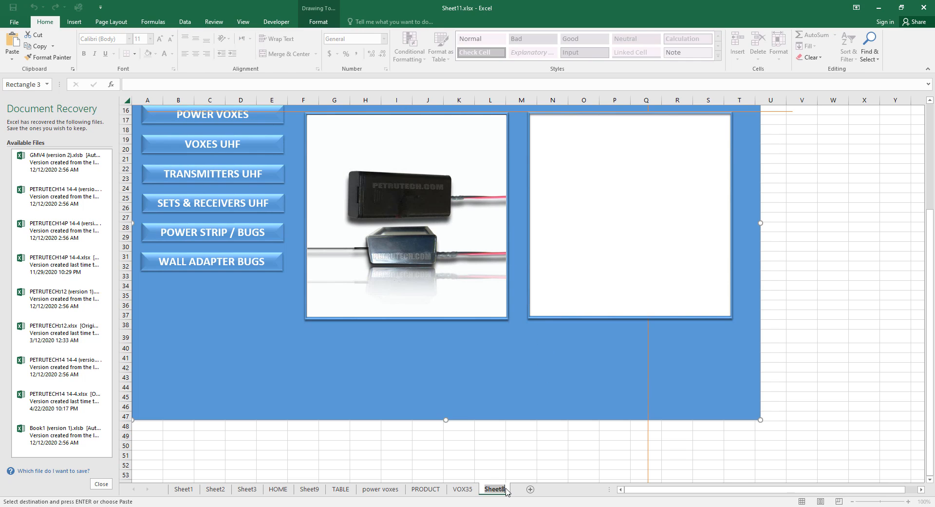
Rename Sheet8 to VOX40.
text(VOX40)
click(518, 457)
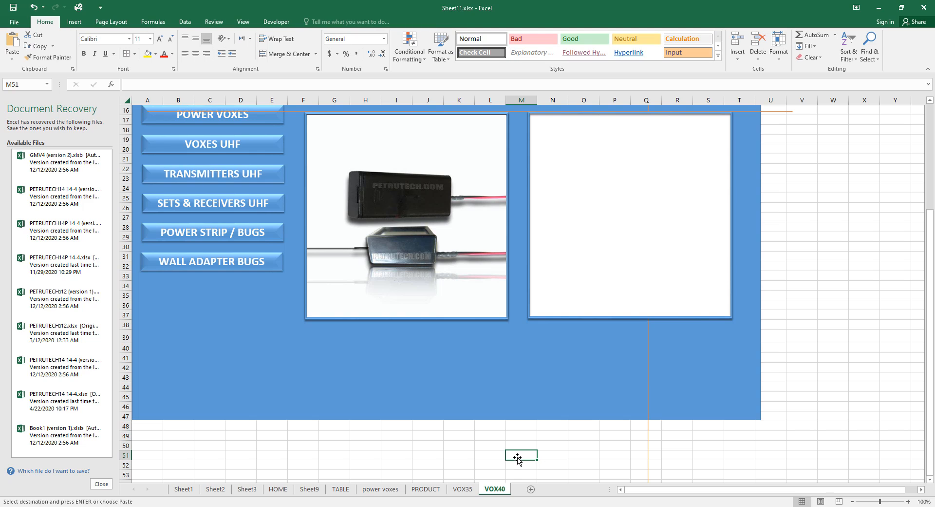
scroll(540, 471, up, 1)
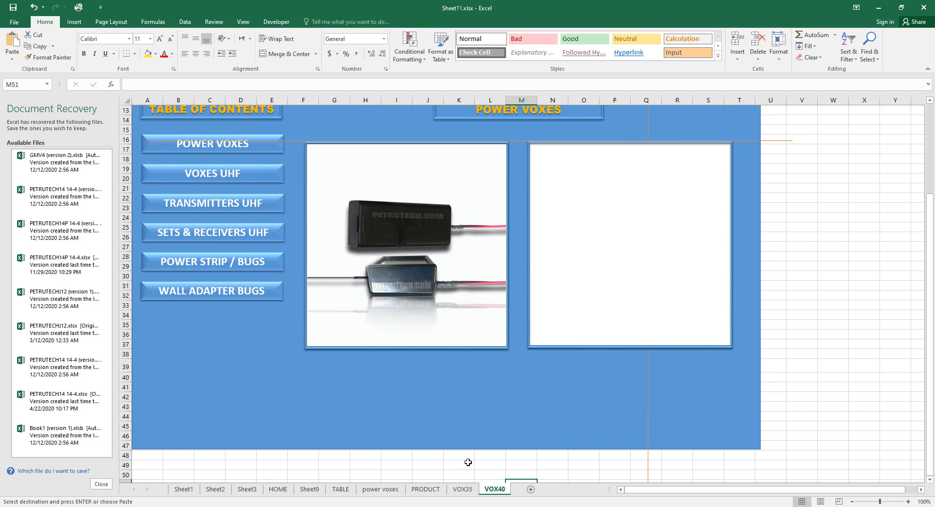
click(467, 406)
Copy the technical specifications text from VOX35 into VOX40's empty text box.
click(462, 489)
drag(654, 385, 536, 266)
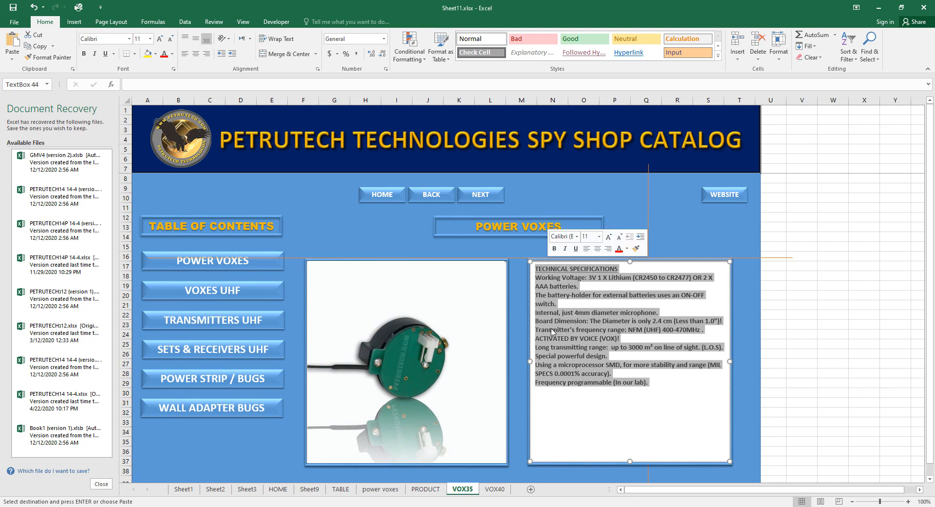
key(ctrl+c)
click(495, 488)
click(548, 161)
key(ctrl+v)
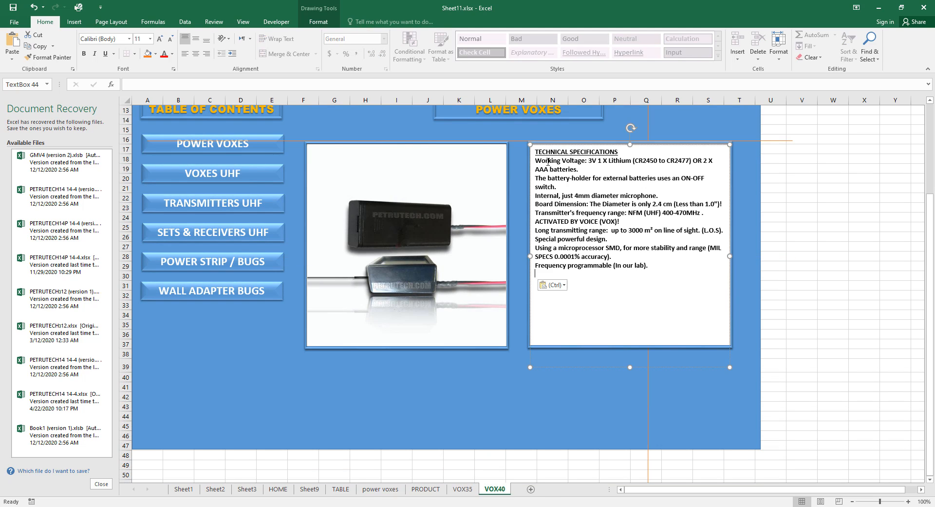
click(833, 263)
scroll(836, 340, up, 2)
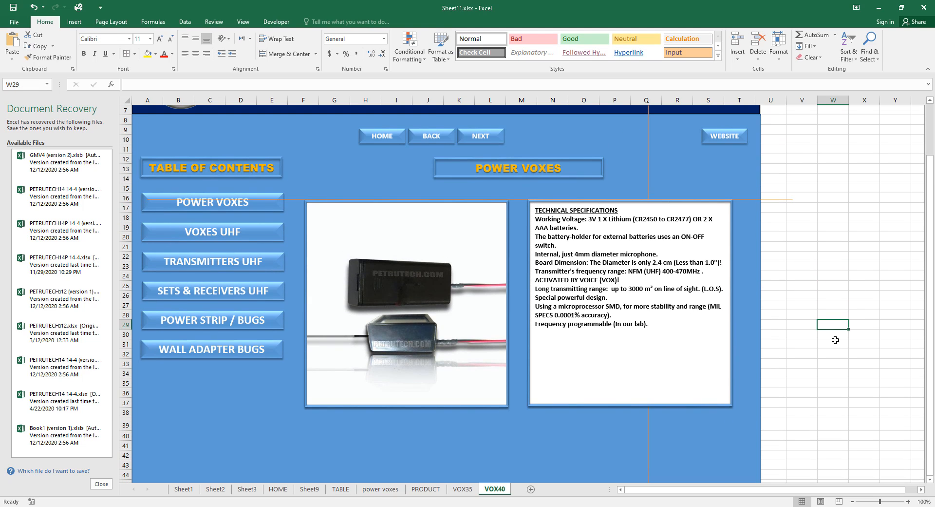
scroll(835, 339, down, 1)
scroll(835, 340, up, 1)
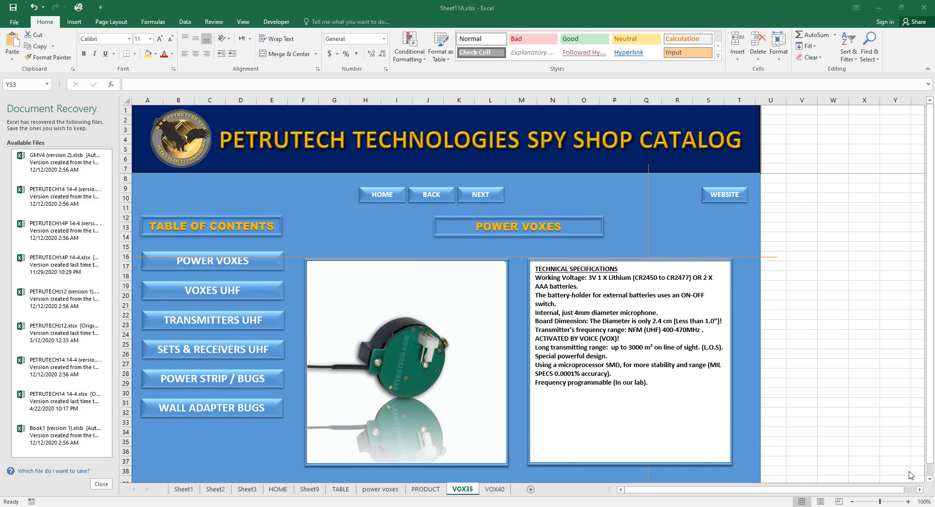
Hyperlink the BACK box on VOX40 to the VOX35 sheet.
click(493, 488)
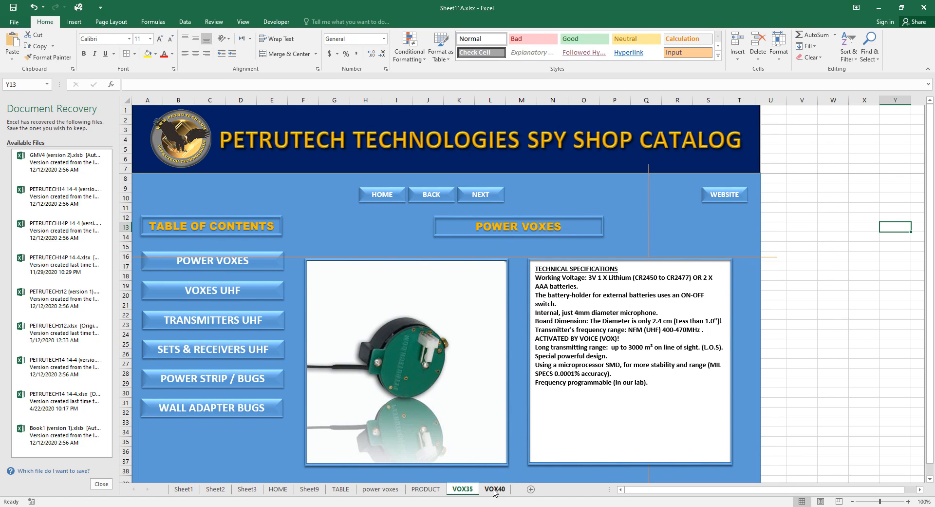
click(494, 488)
click(431, 197)
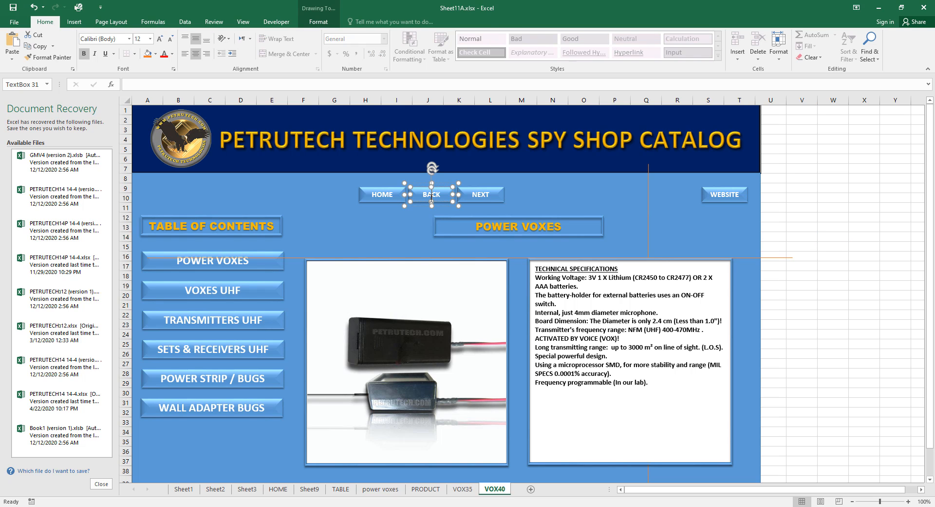
click(74, 21)
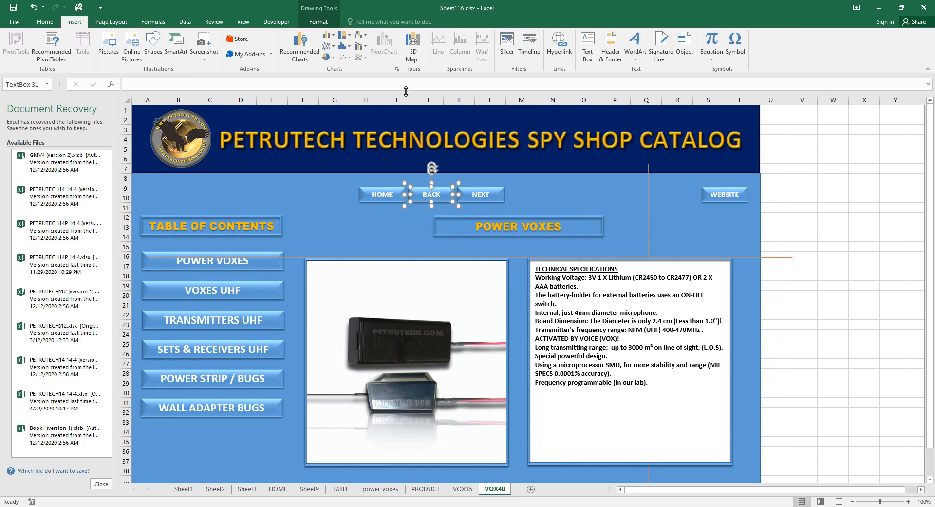
click(561, 53)
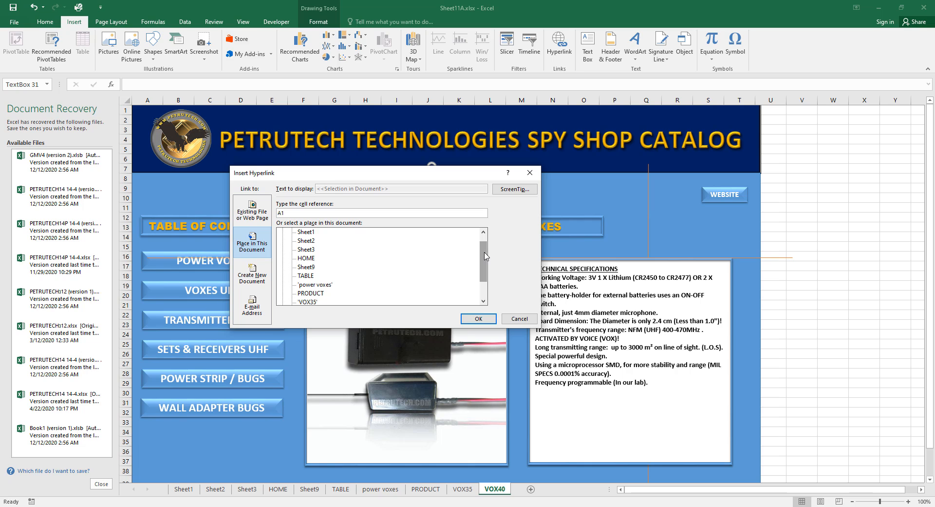
scroll(427, 277, down, 1)
click(307, 293)
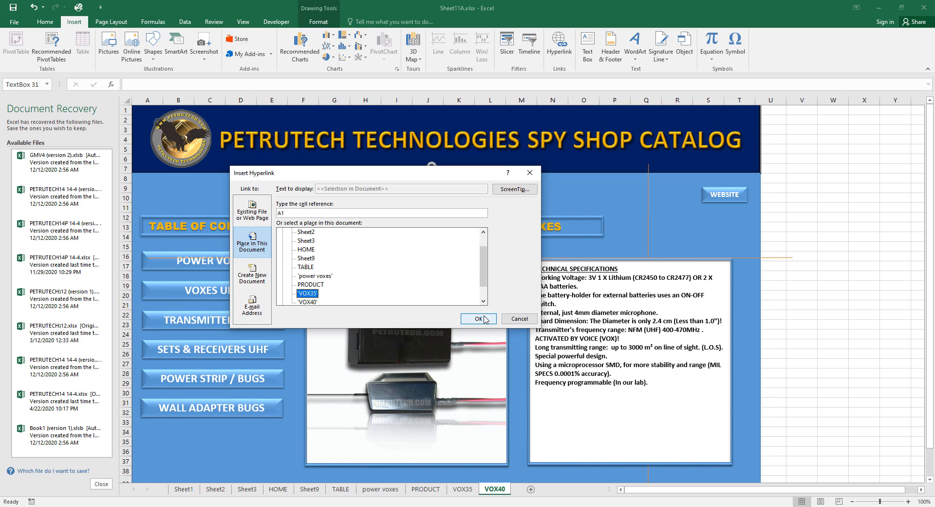
click(479, 318)
click(851, 255)
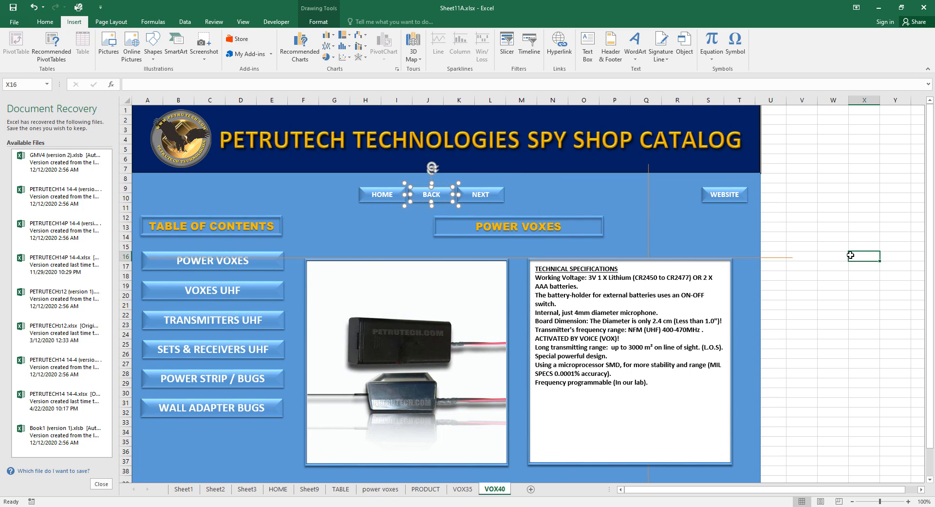
Hyperlink the NEXT box on VOX35 to the VOX40 sheet.
click(464, 489)
click(464, 196)
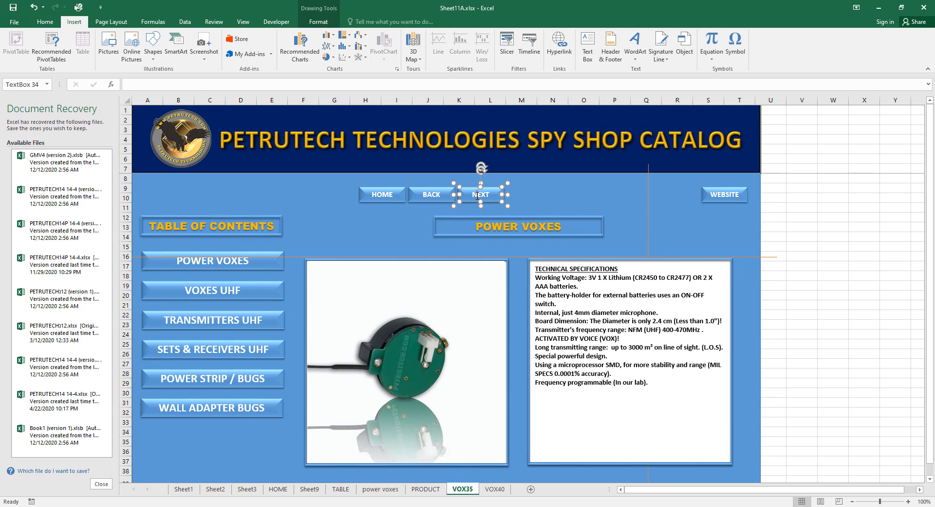
click(559, 46)
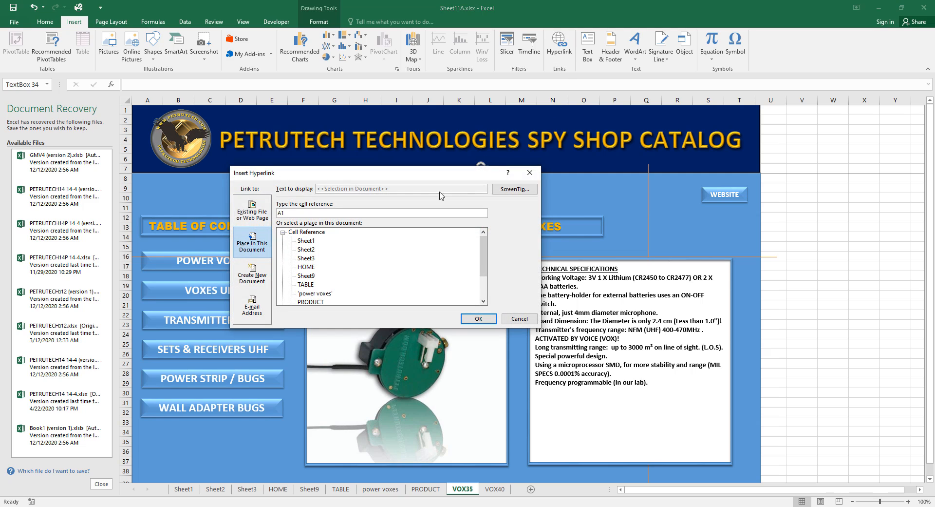
drag(484, 267, 483, 284)
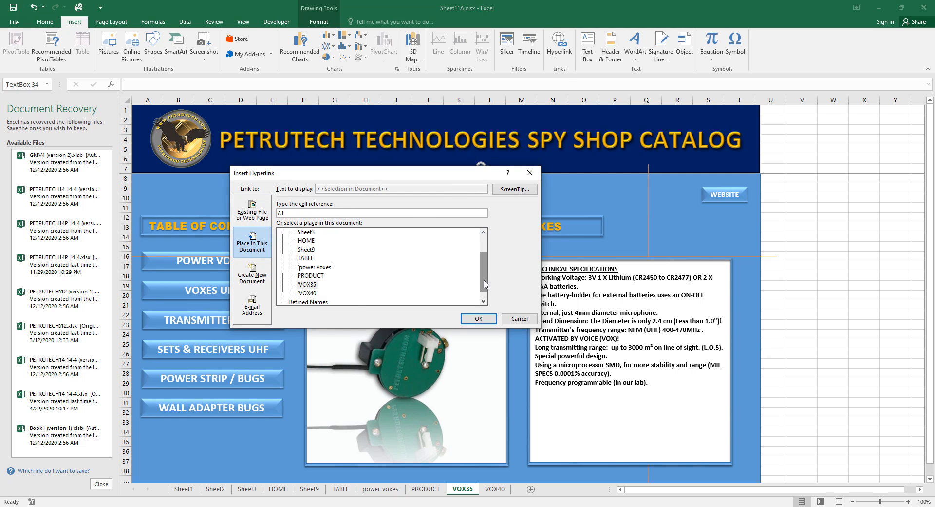
click(311, 293)
click(475, 320)
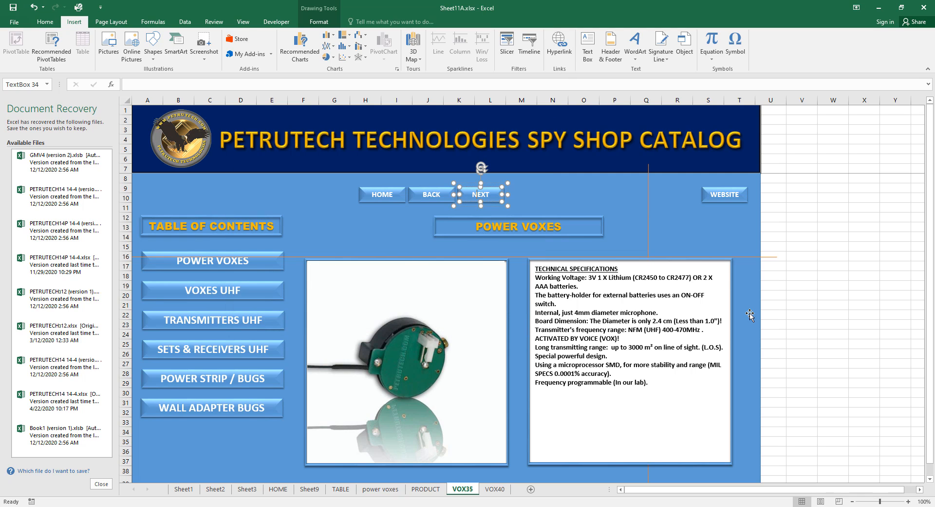
click(749, 313)
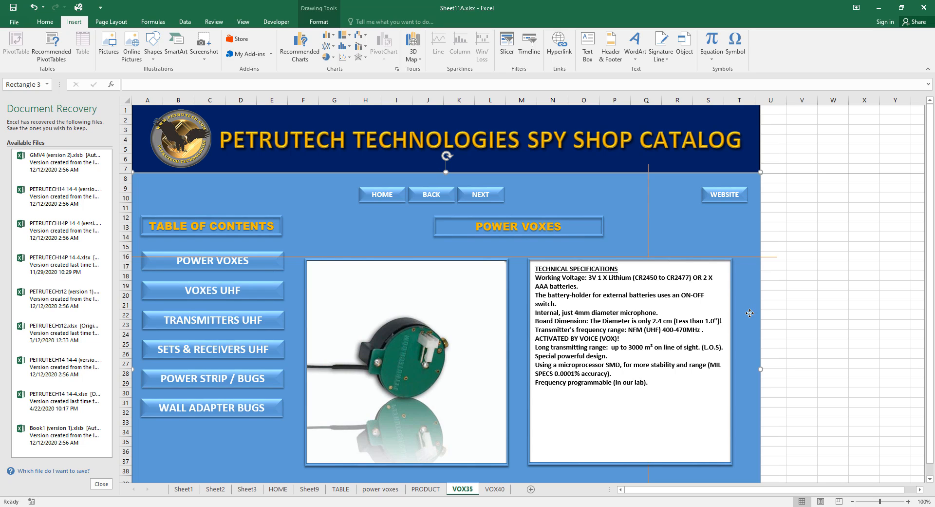
Replace the POWER VOXES titles with 'VOX 35' on VOX35 and 'VOX 40' on VOX40.
click(561, 226)
drag(561, 226, 477, 226)
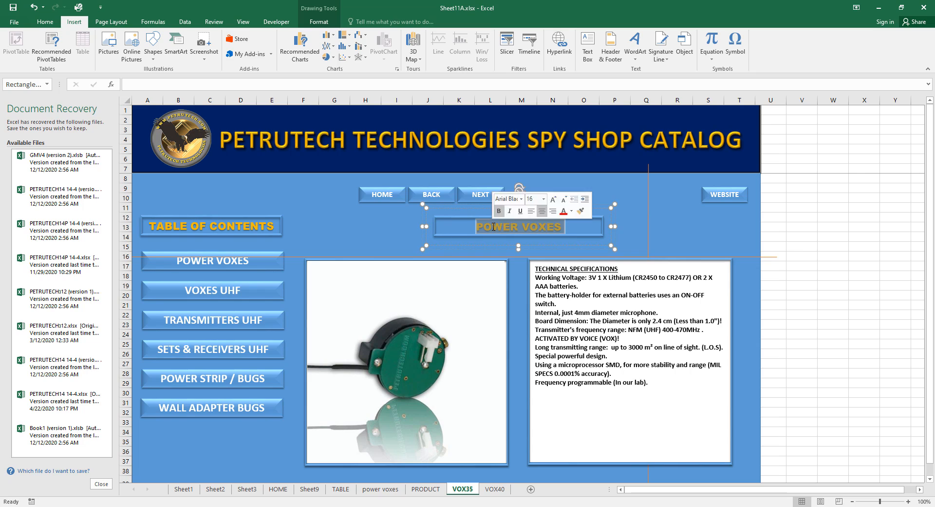
text(V)
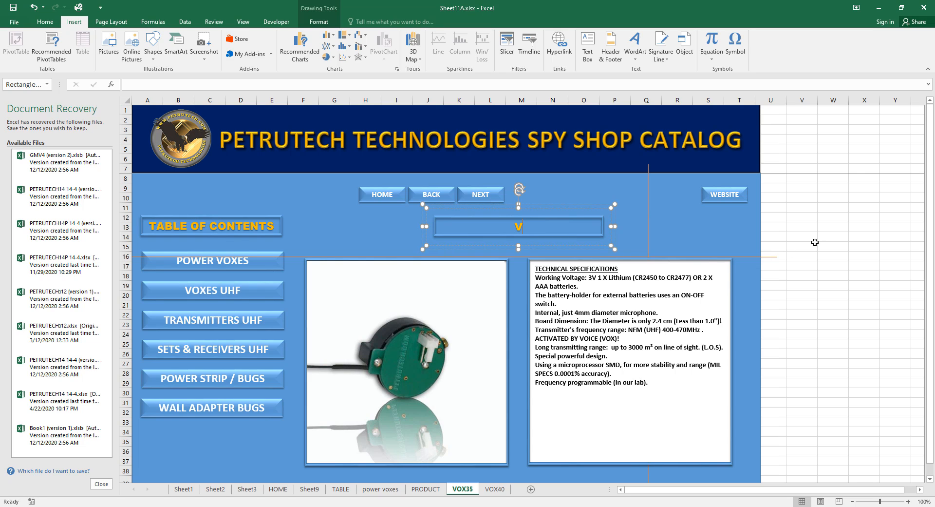
text(OX 35)
click(495, 489)
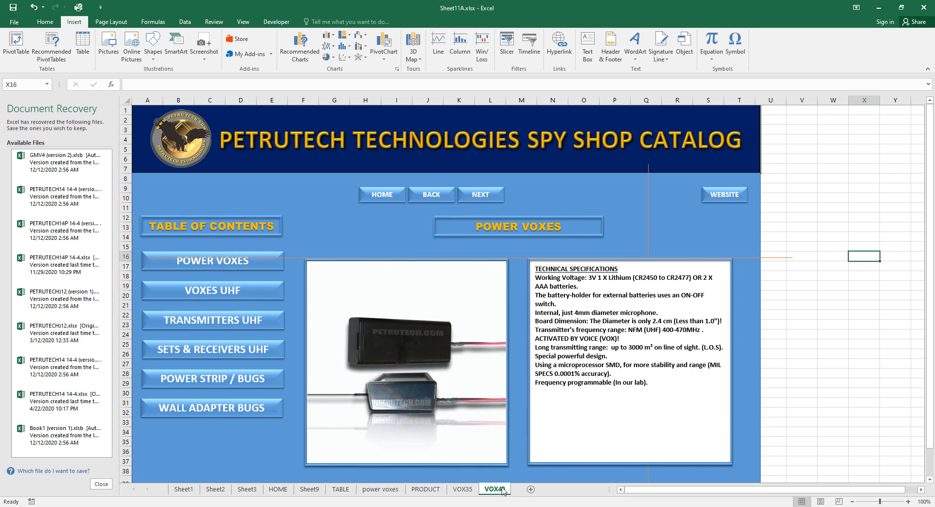
click(574, 229)
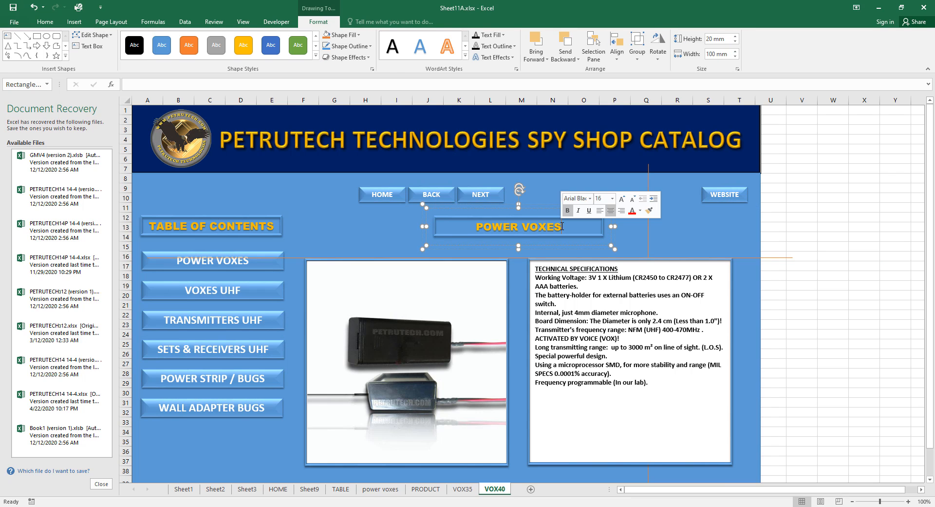
drag(566, 227, 480, 229)
text(V)
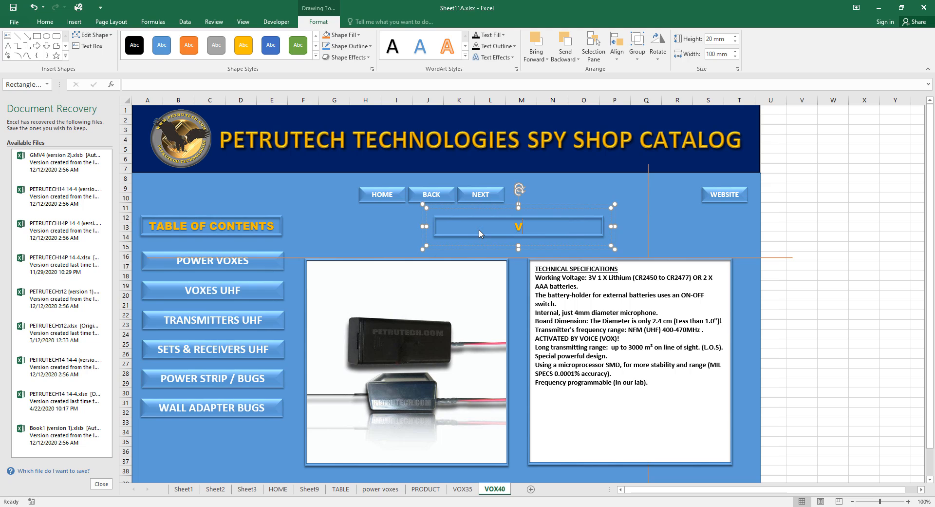
text(OX 40)
click(815, 334)
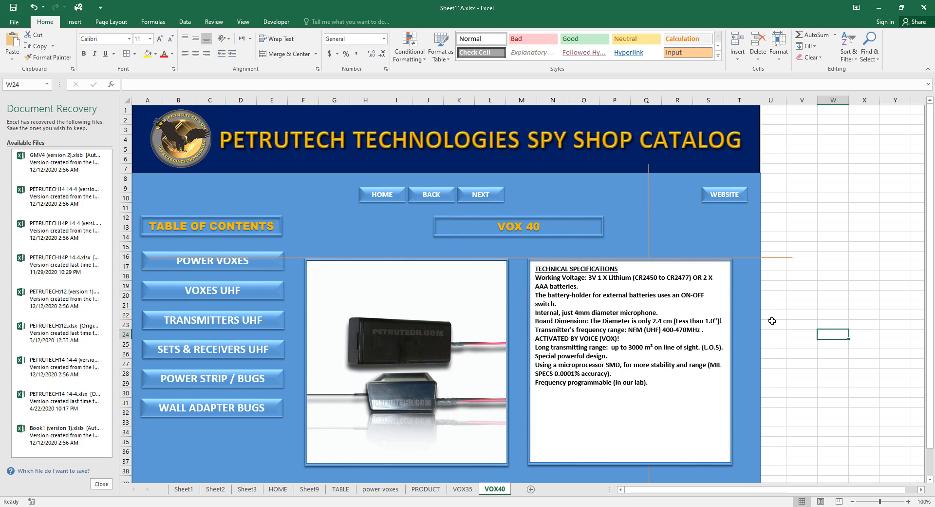
Save the workbook.
click(13, 8)
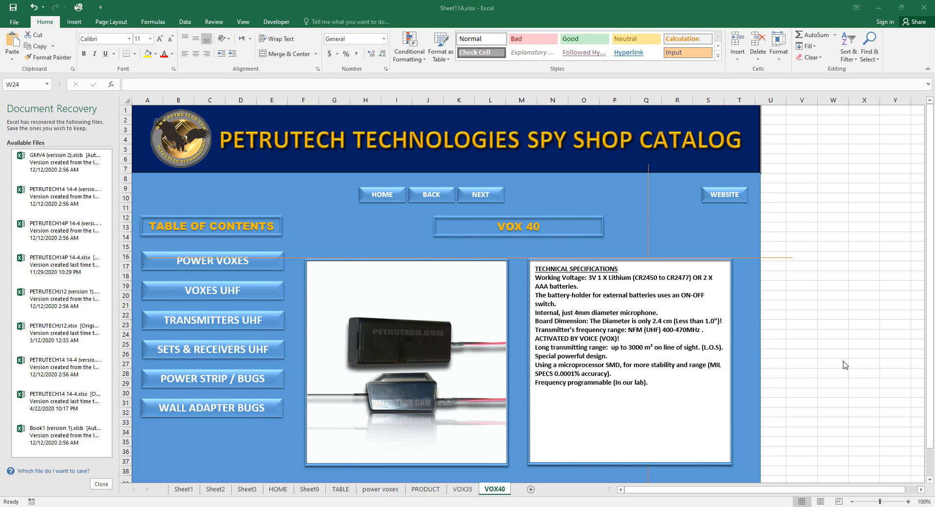
scroll(872, 386, down, 2)
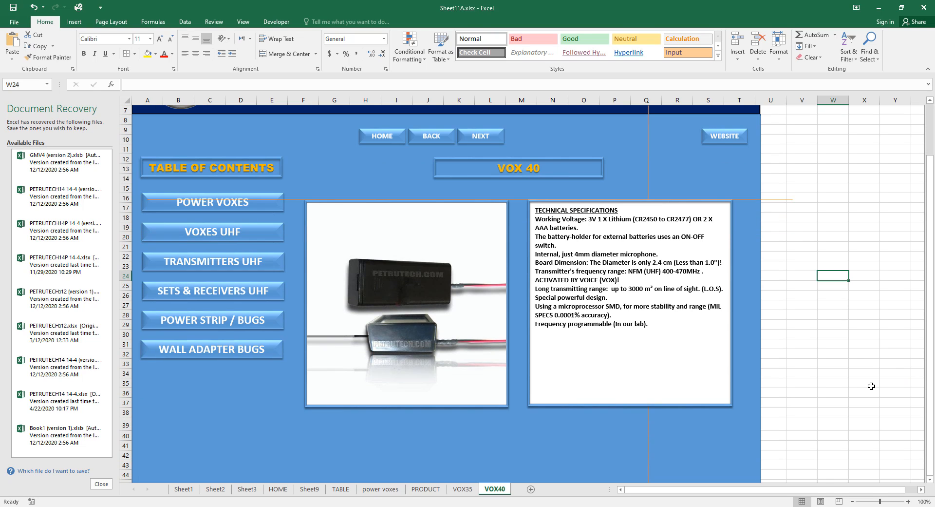
scroll(872, 386, down, 2)
scroll(872, 385, up, 1)
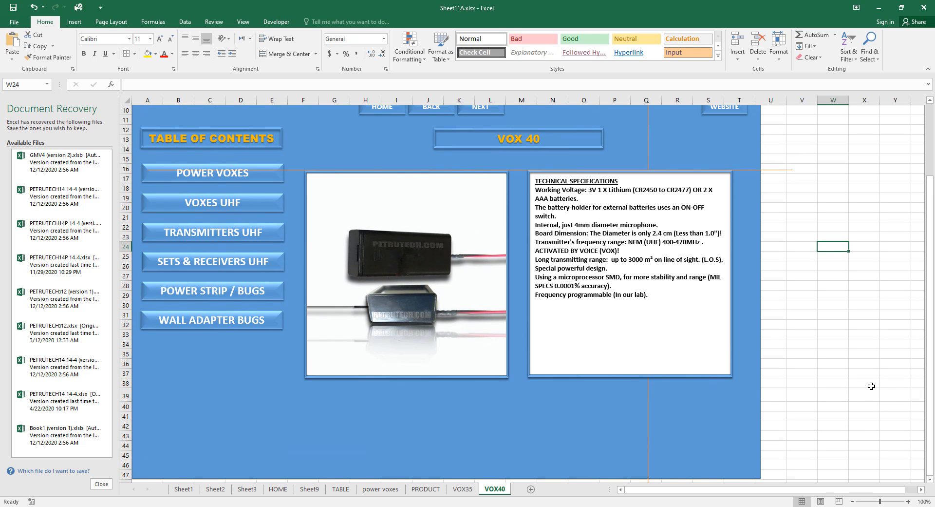
click(309, 489)
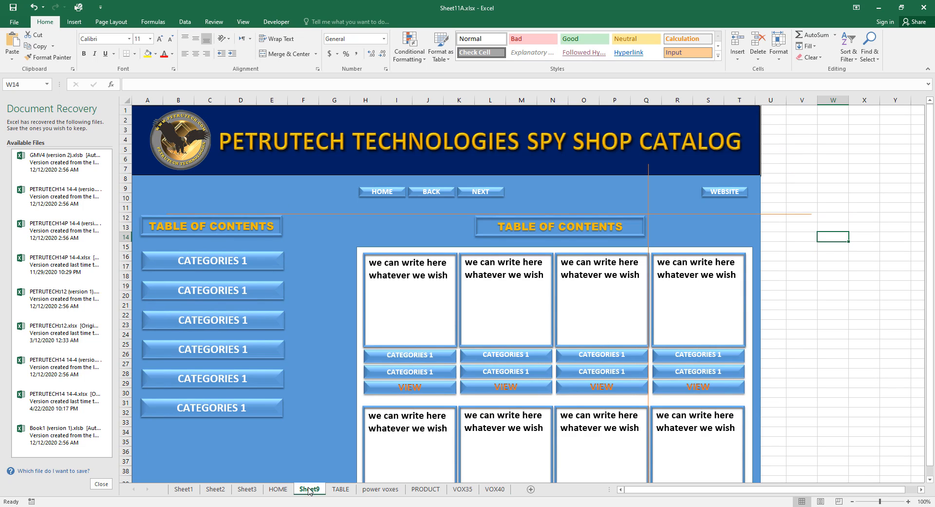
click(366, 325)
click(364, 324)
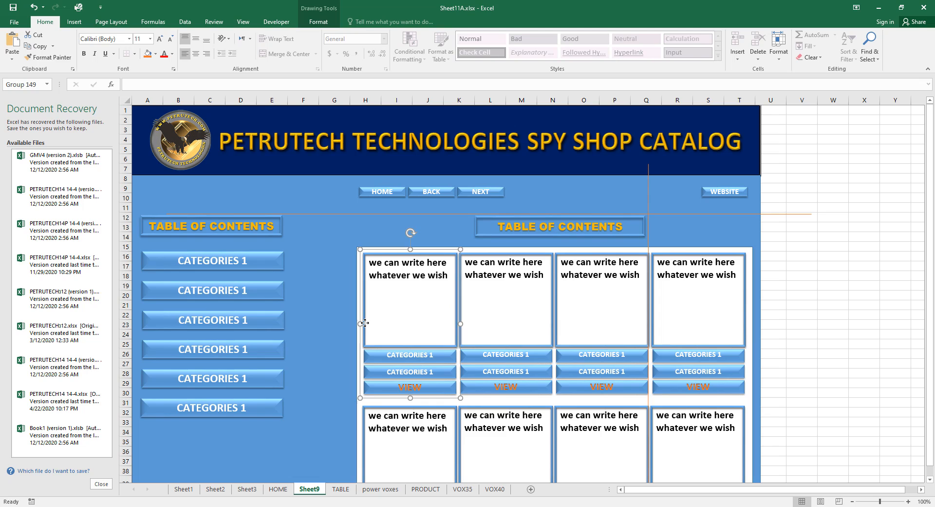
click(385, 347)
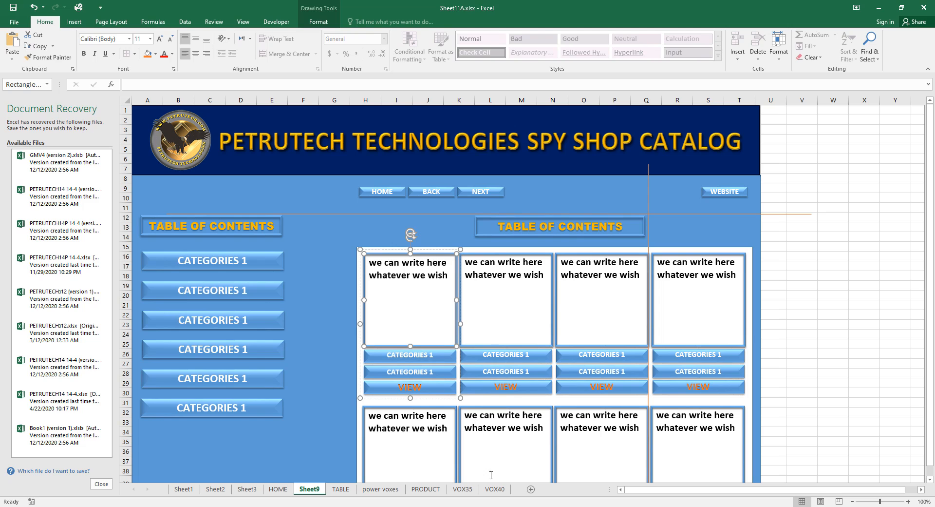
click(494, 489)
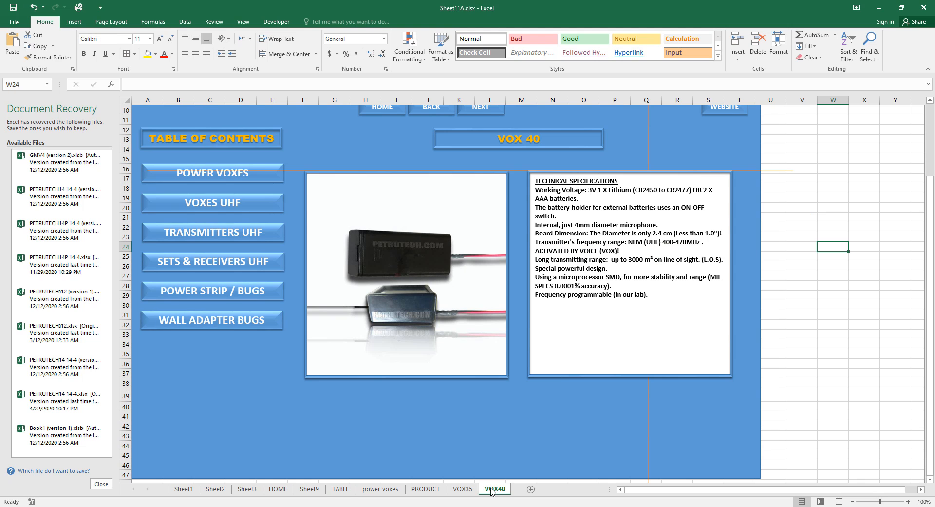
Move the small empty box below the VOX40 product photo and start editing its 50 mm height.
click(358, 410)
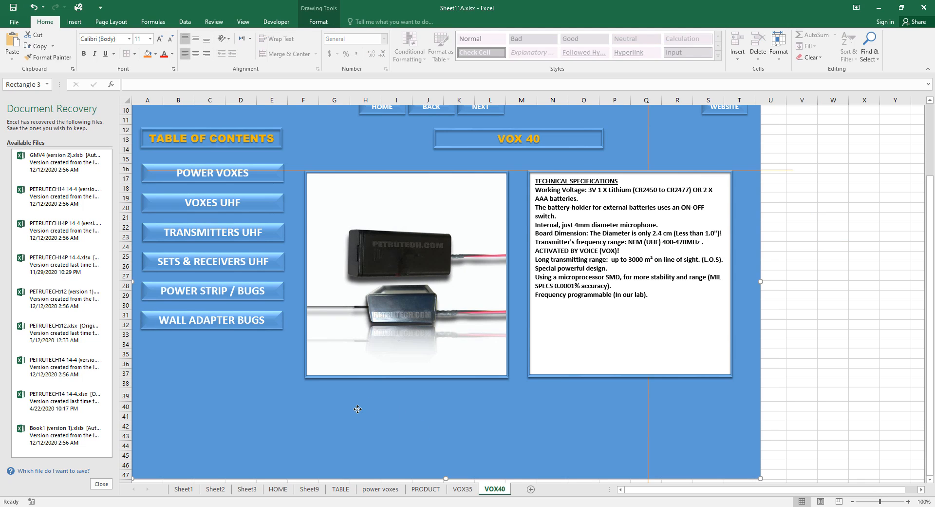
key(Tab)
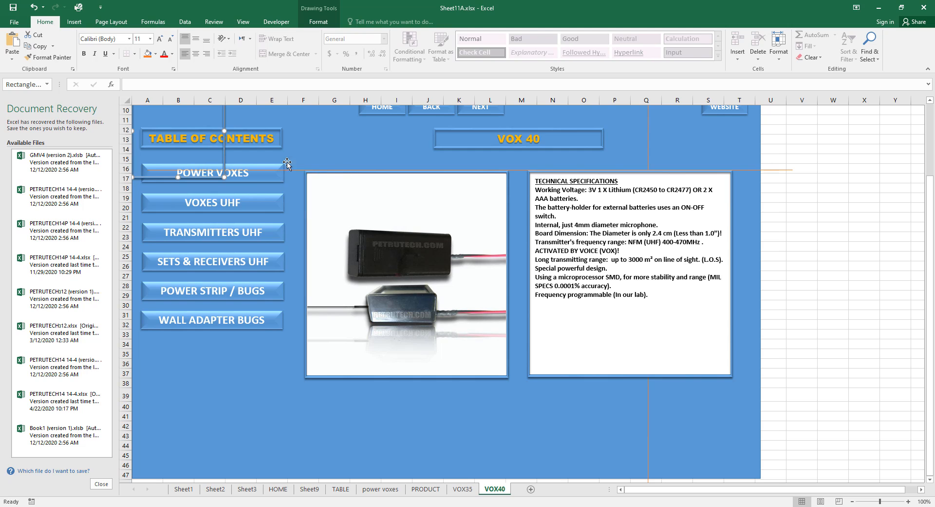
drag(224, 151, 351, 446)
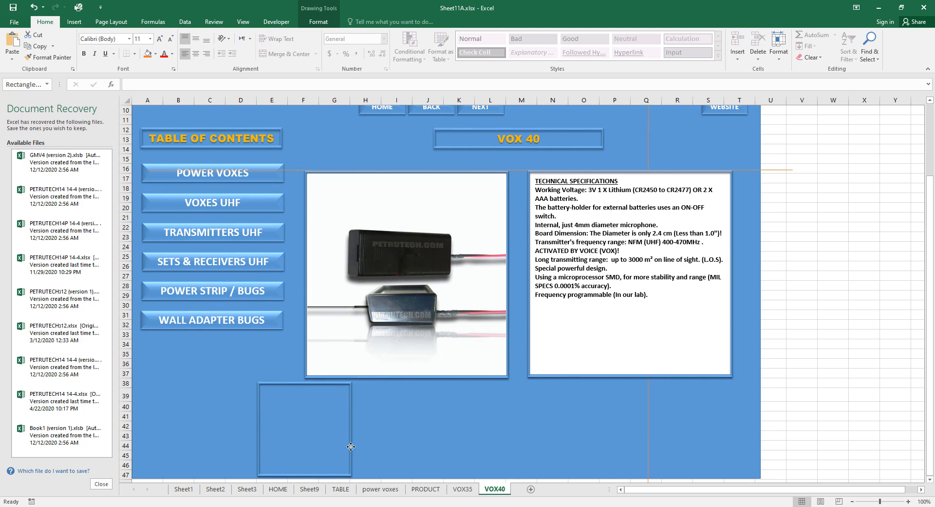
drag(351, 446, 336, 447)
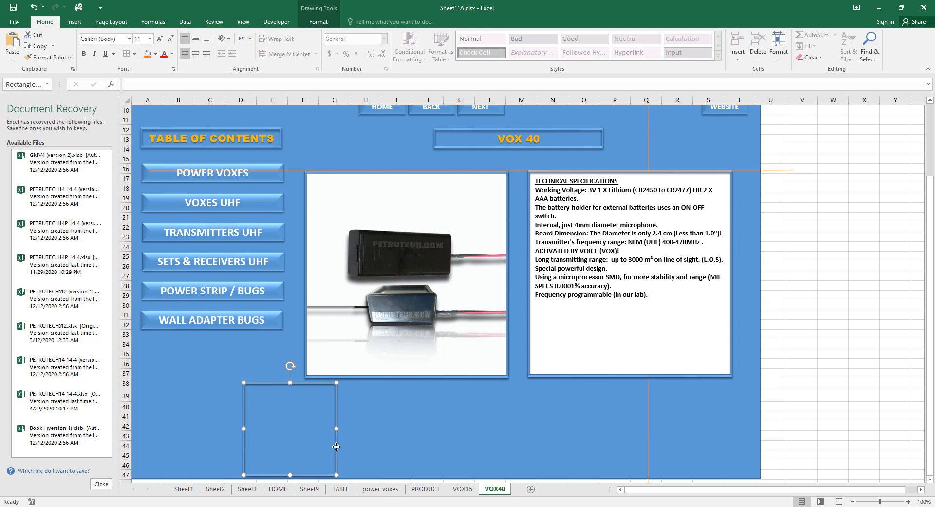
scroll(312, 26, down, 1)
click(311, 24)
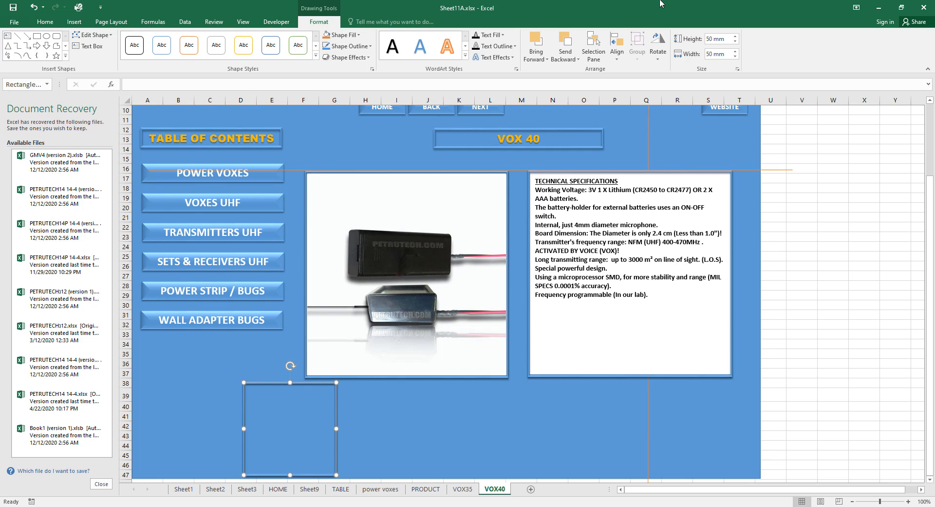
click(710, 41)
click(709, 39)
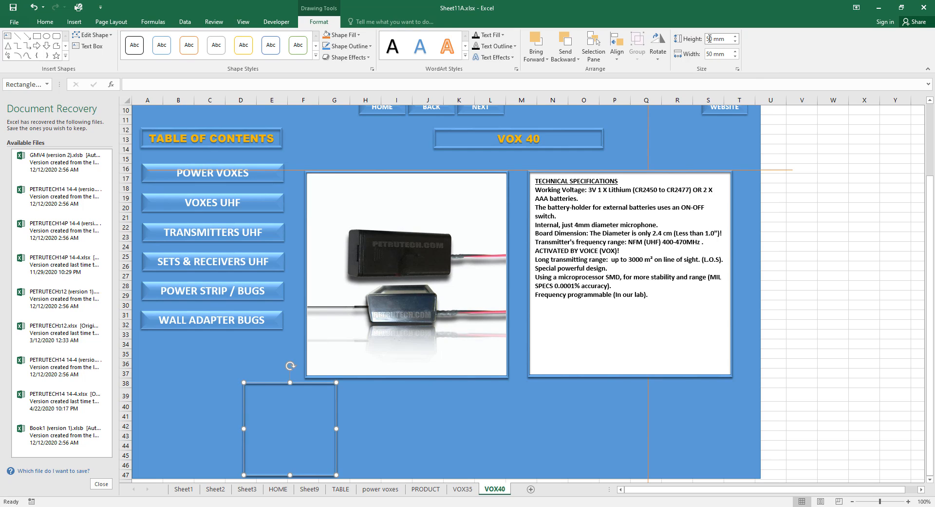
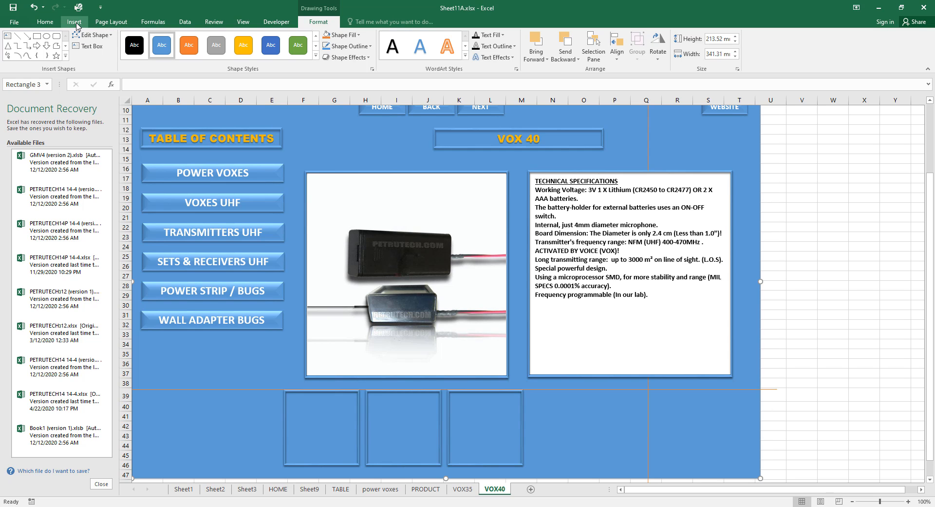
Insert the SPY-U31_LRG.jpg product photo into the VOX40 sheet.
click(75, 23)
click(109, 44)
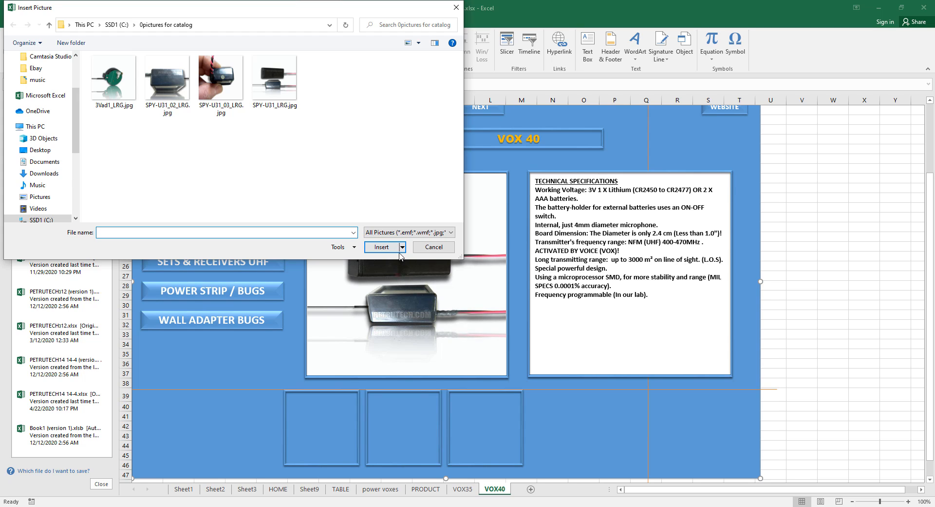
click(281, 89)
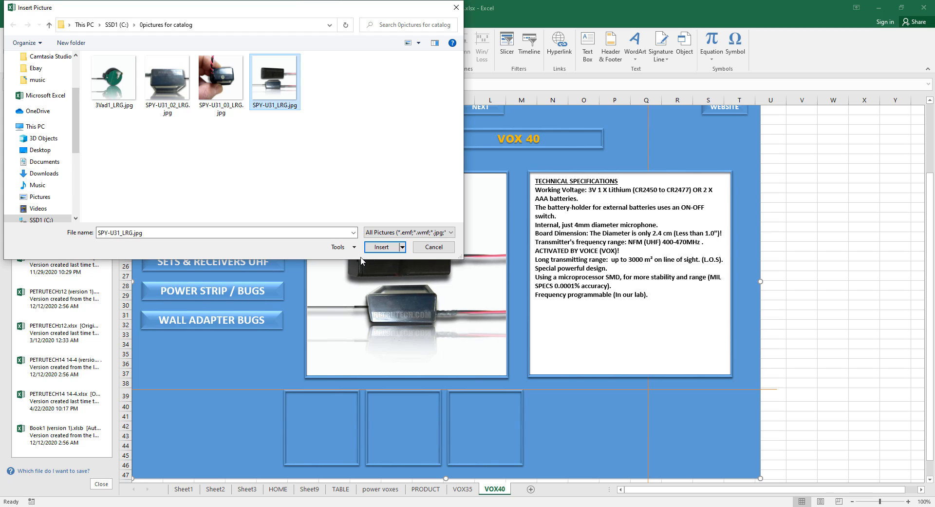
click(381, 247)
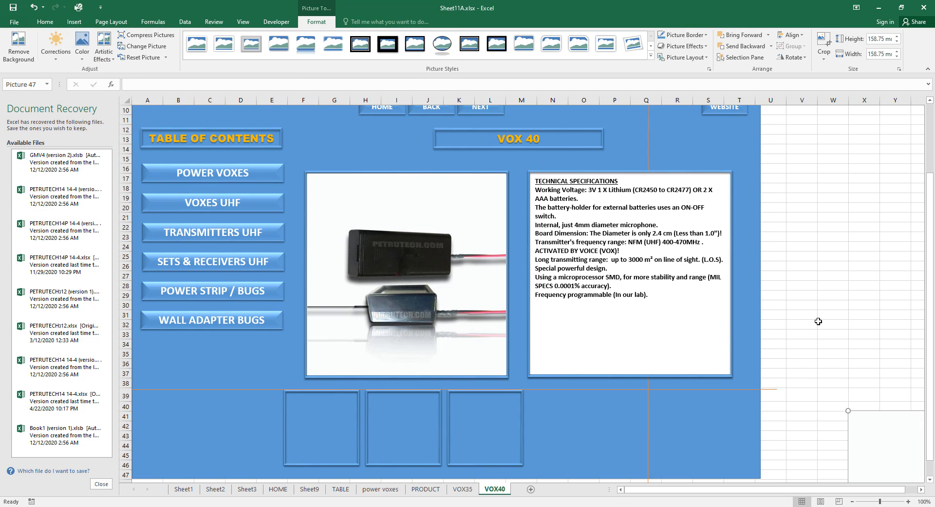
Move the photo into the first bottom box and shrink it to 38.37 mm square.
scroll(818, 321, down, 2)
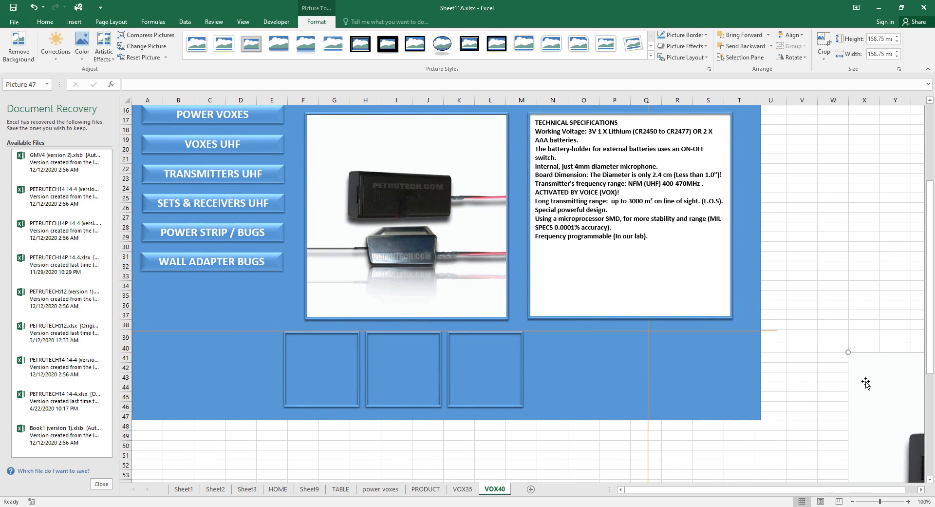
drag(866, 383, 304, 365)
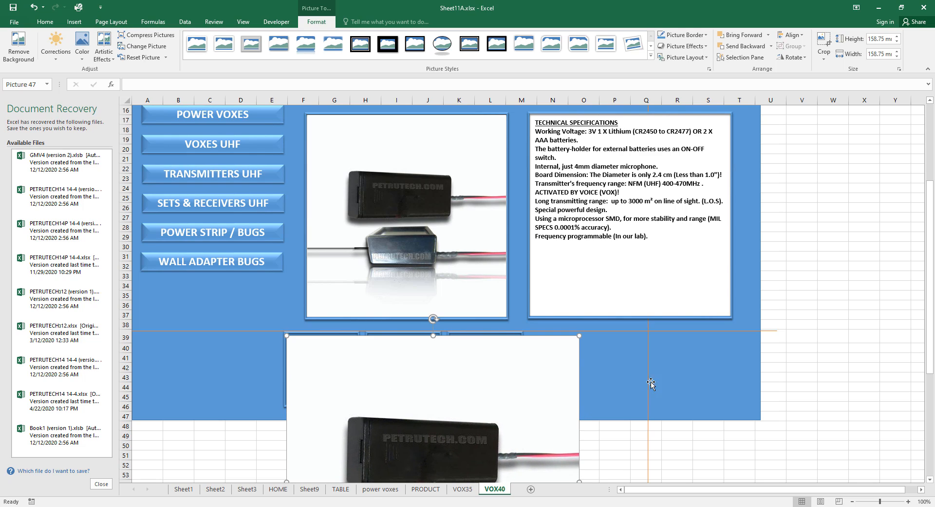
key(Up)
key(Up)
key(Up)
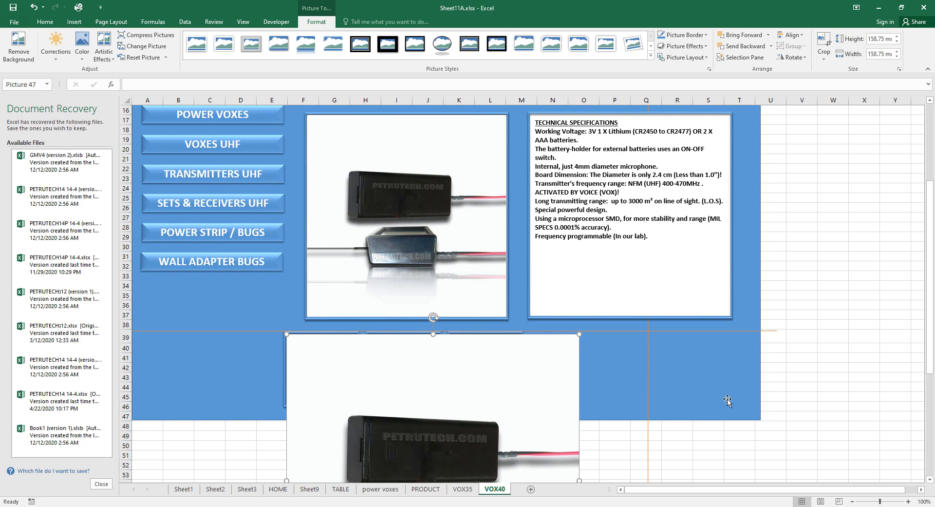
scroll(728, 399, down, 6)
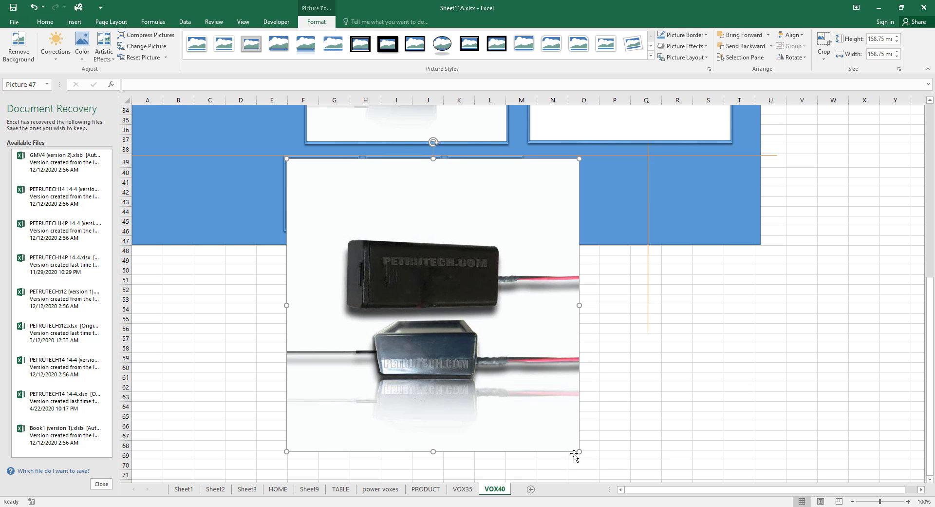
drag(579, 451, 357, 224)
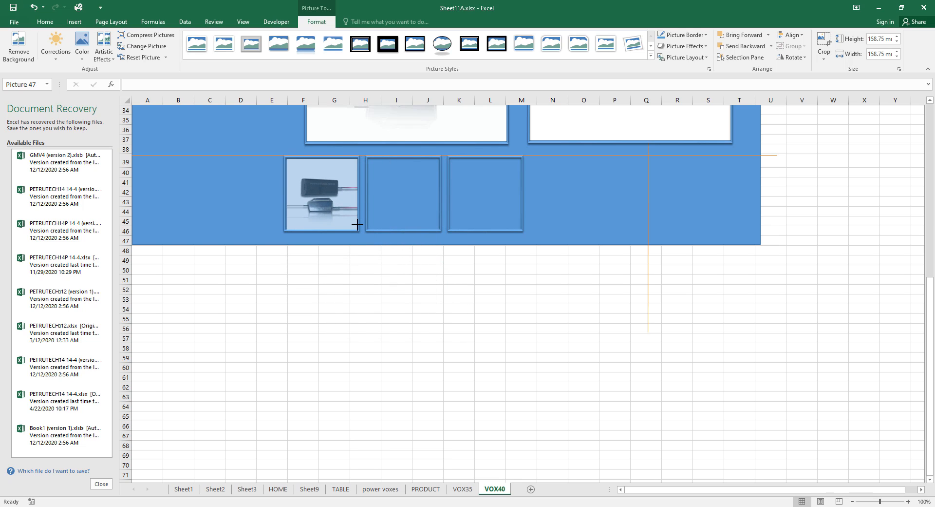
scroll(385, 413, up, 3)
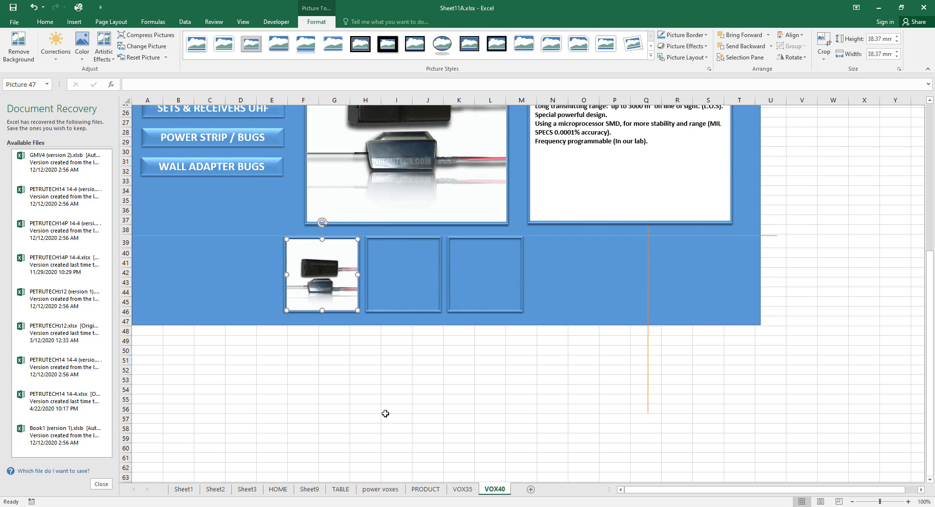
scroll(385, 414, up, 3)
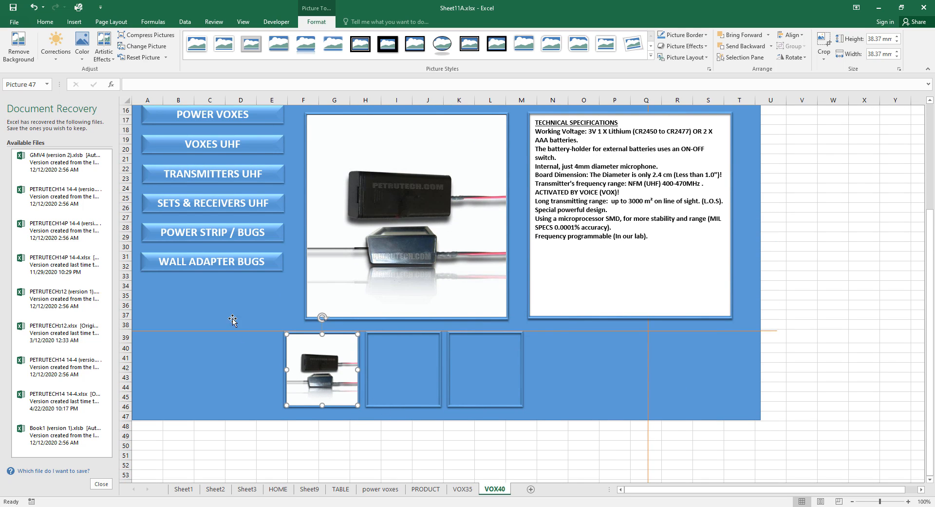
Insert the SPY-U31_03_LRG.jpg photo of the device in hand.
click(73, 22)
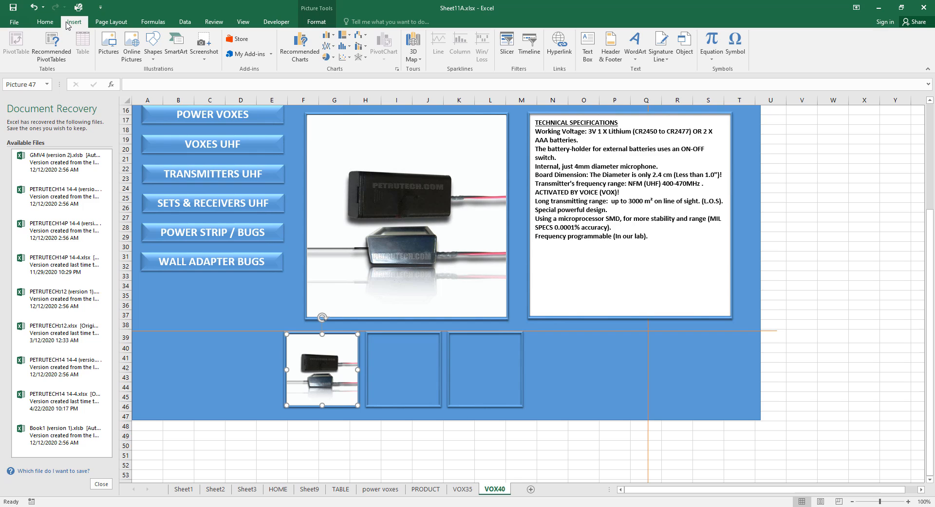
click(107, 44)
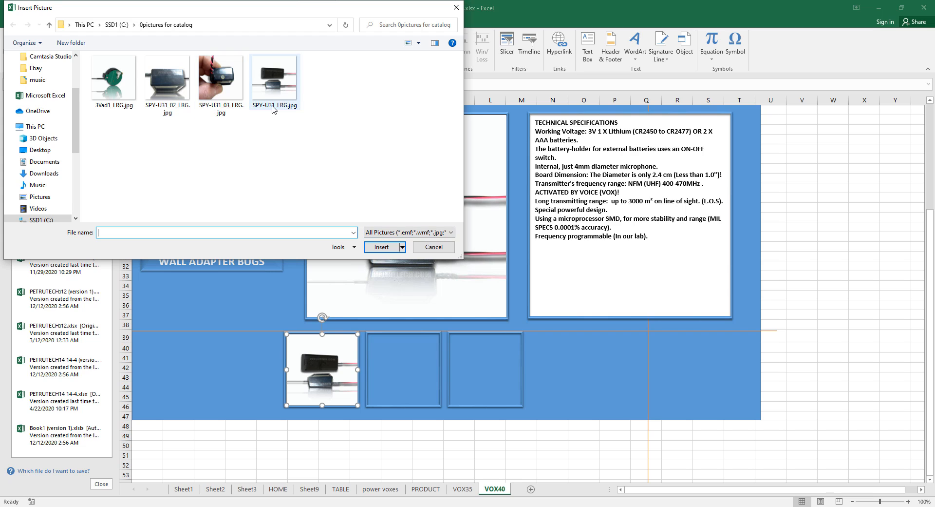
click(228, 90)
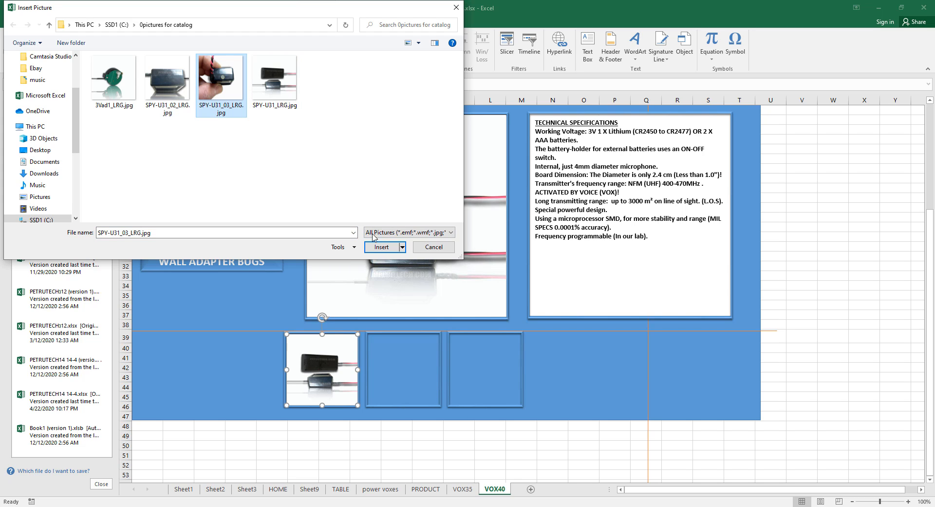
click(382, 247)
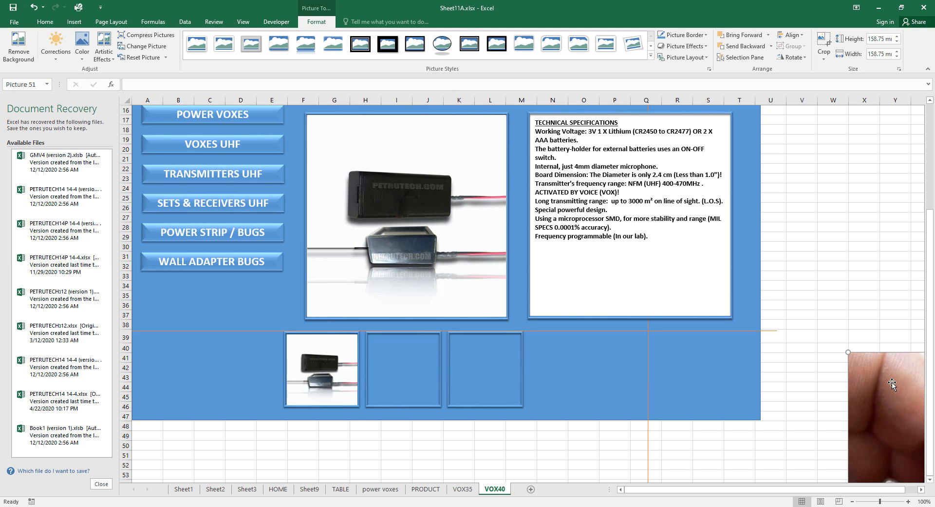
Move the photo into the middle bottom box and shrink it to about 38 mm square.
drag(888, 377, 408, 355)
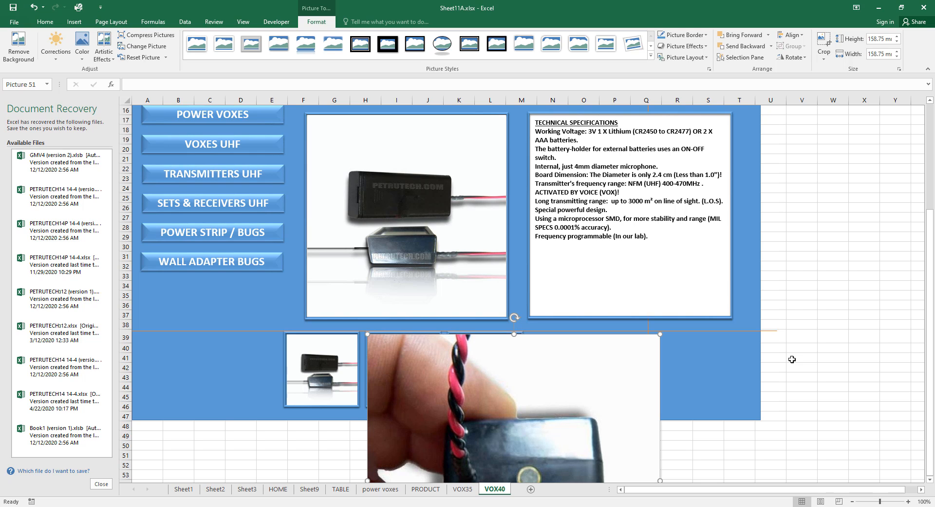
scroll(854, 428, down, 7)
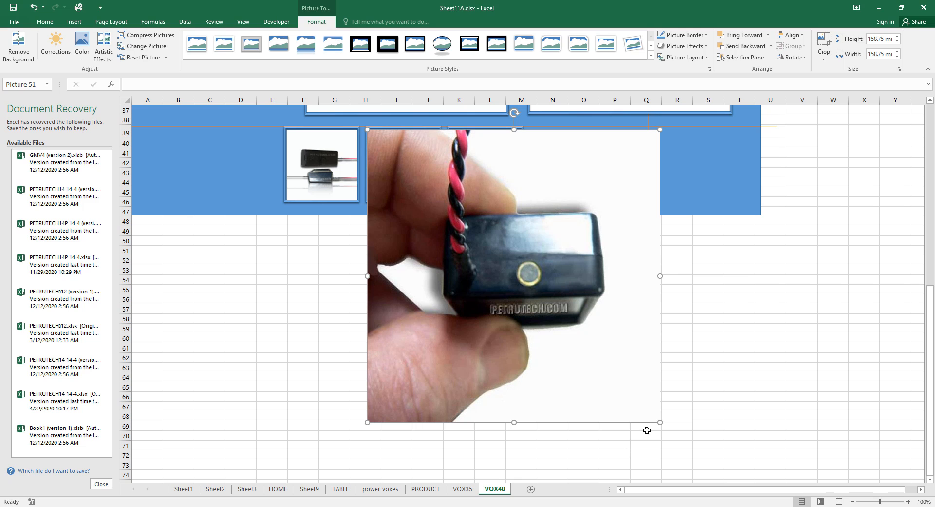
drag(660, 422, 438, 190)
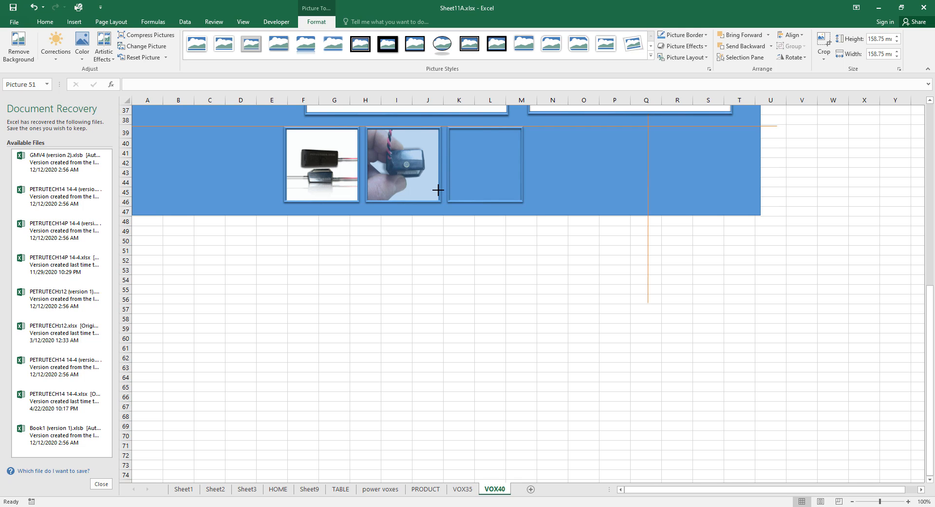
drag(438, 190, 438, 190)
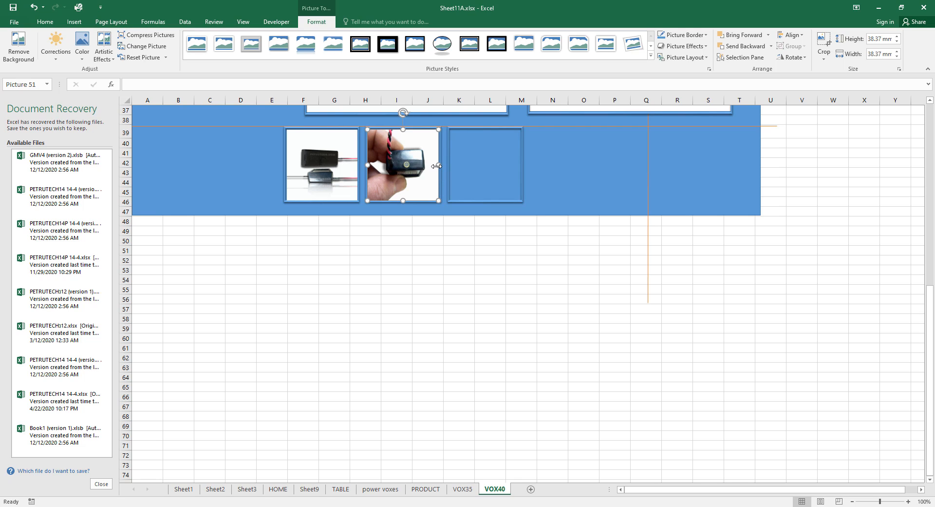
click(480, 309)
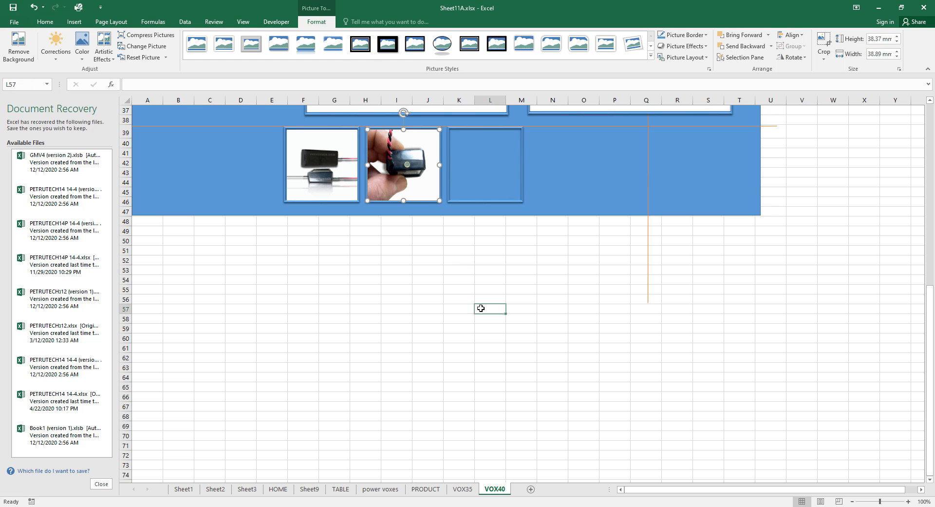
scroll(479, 405, up, 8)
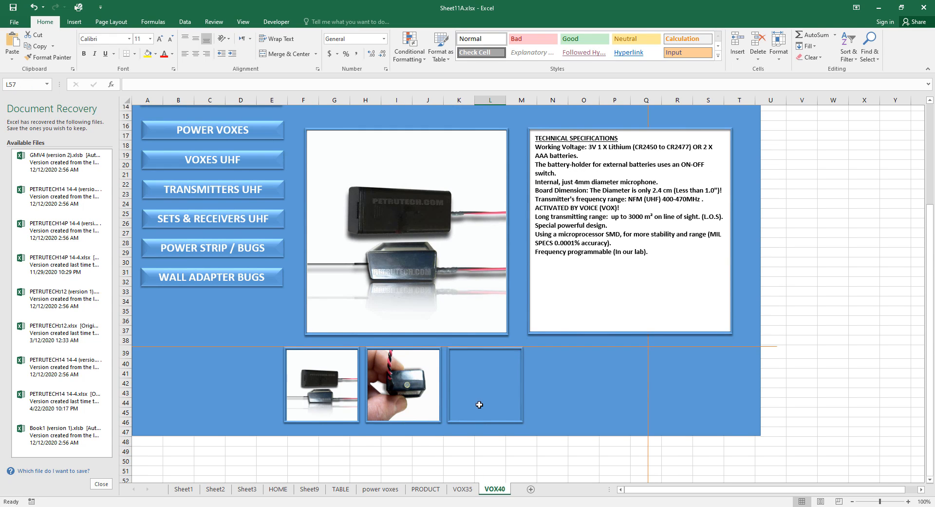
scroll(480, 405, up, 1)
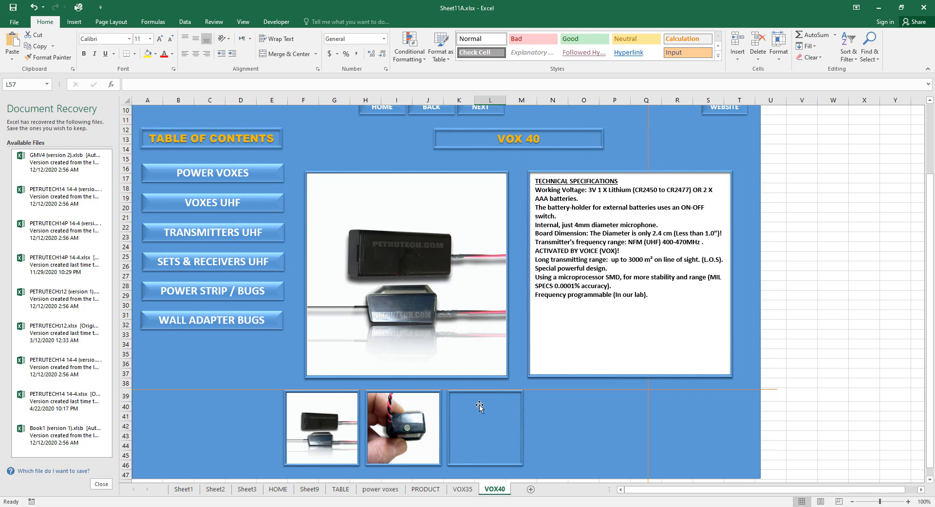
Insert the SPY-U31_02_LRG.jpg device photo into the sheet.
click(74, 22)
click(83, 47)
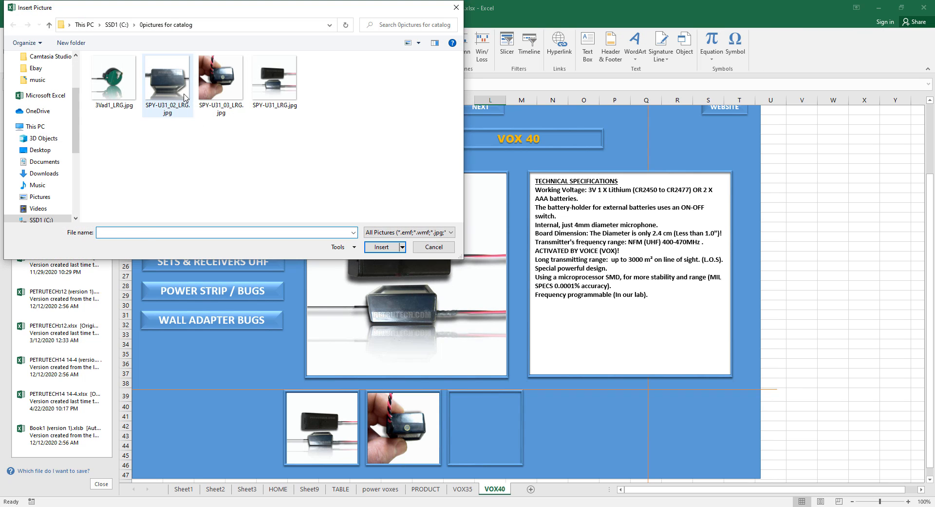
double_click(184, 97)
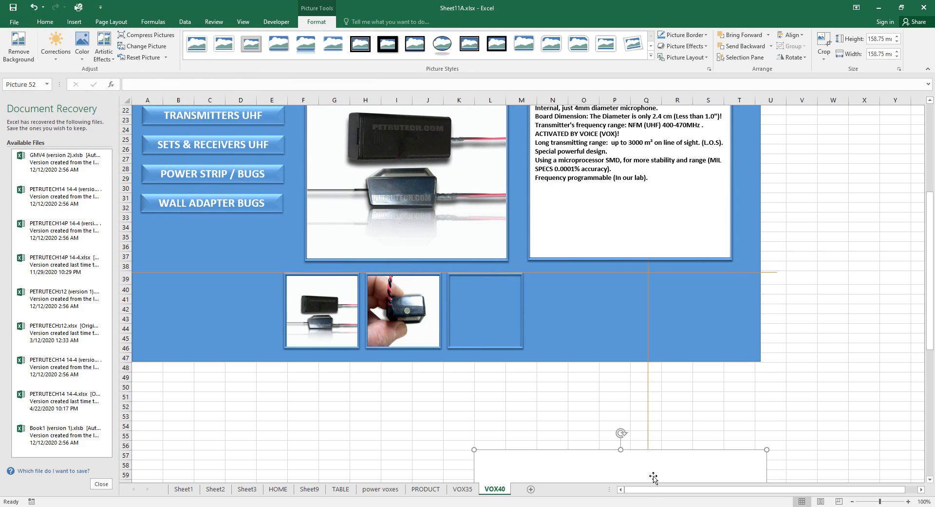
Fit the photo into the third bottom box at 38.1 mm square, then reselect the middle thumbnail.
drag(653, 478, 628, 303)
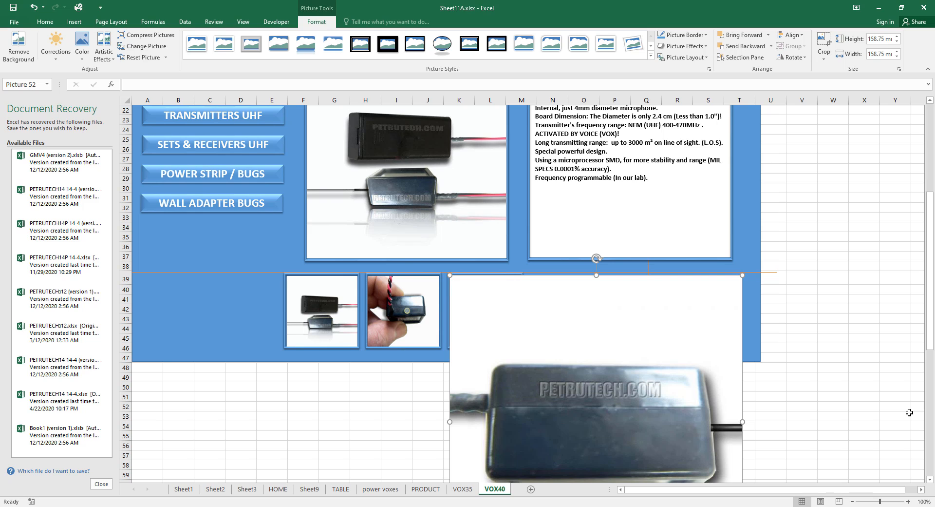
scroll(909, 412, down, 4)
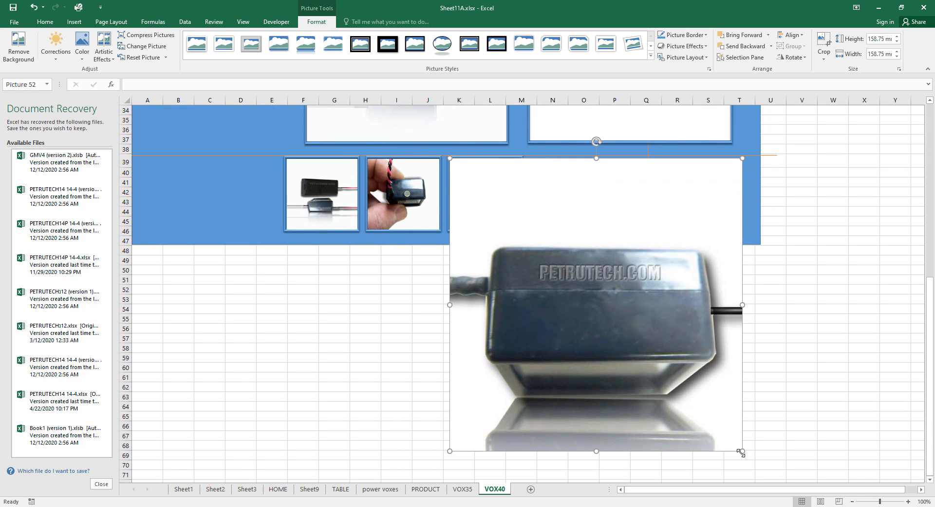
drag(741, 452, 519, 229)
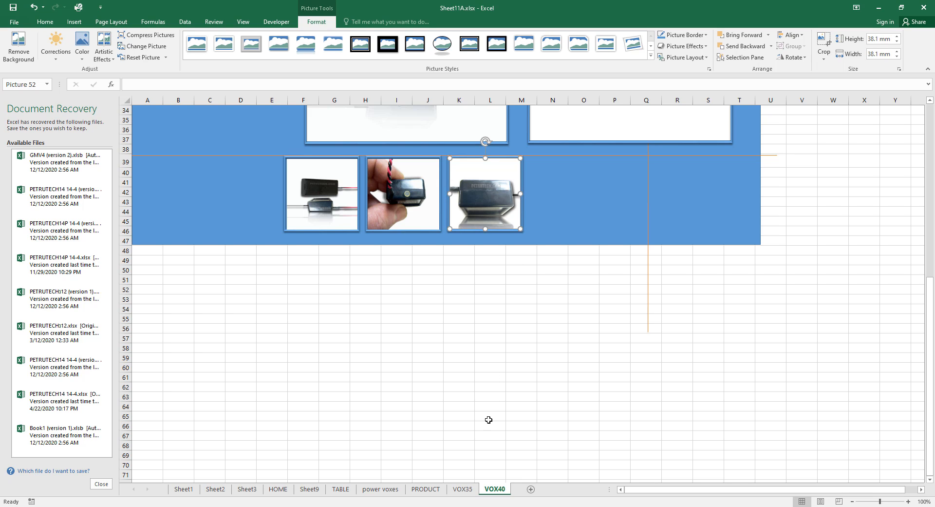
scroll(488, 420, up, 2)
click(497, 378)
scroll(539, 409, up, 2)
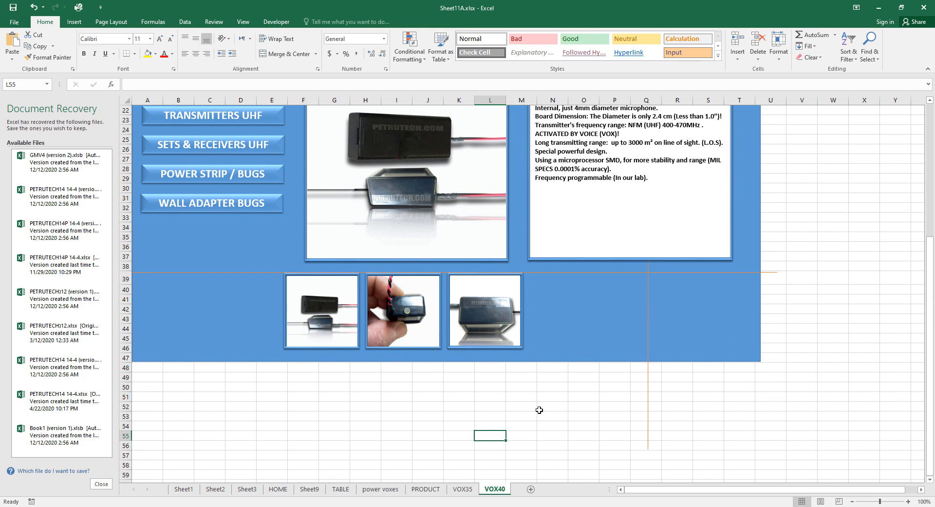
click(404, 274)
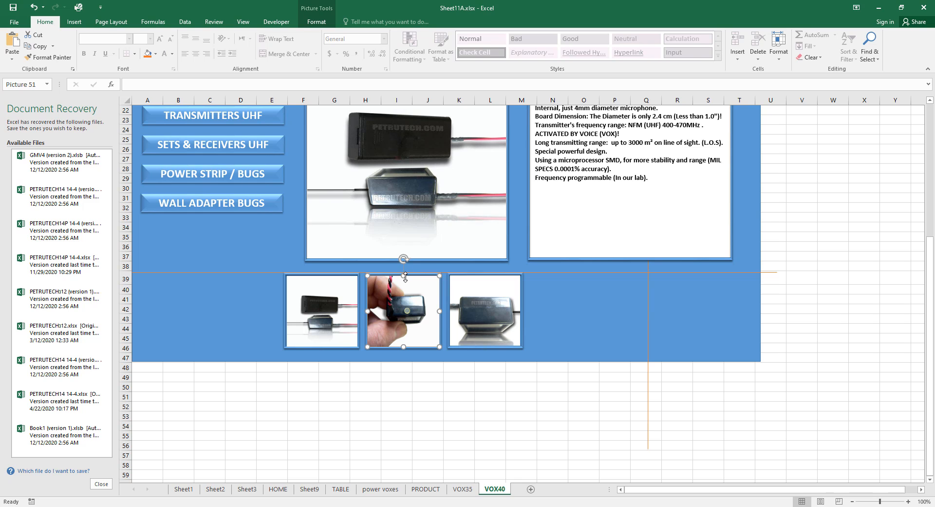
click(405, 276)
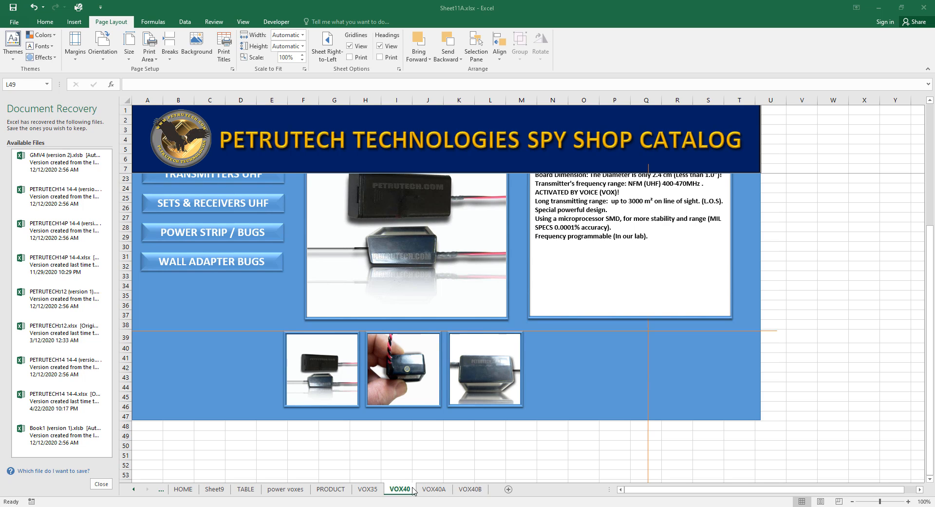
click(441, 491)
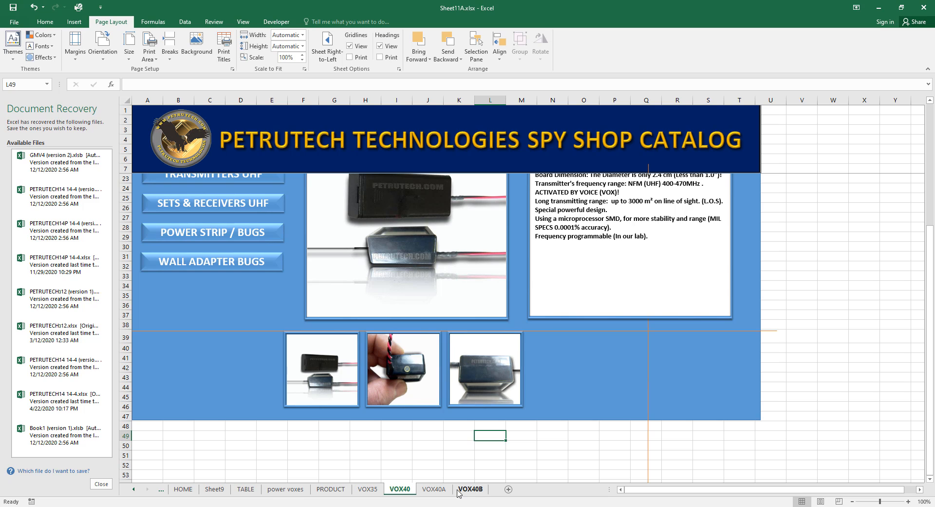
click(473, 491)
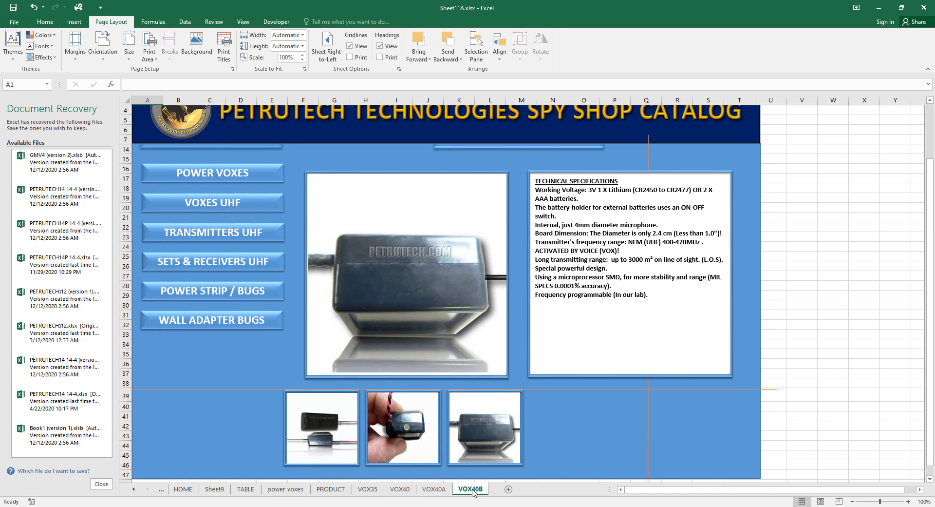
click(438, 492)
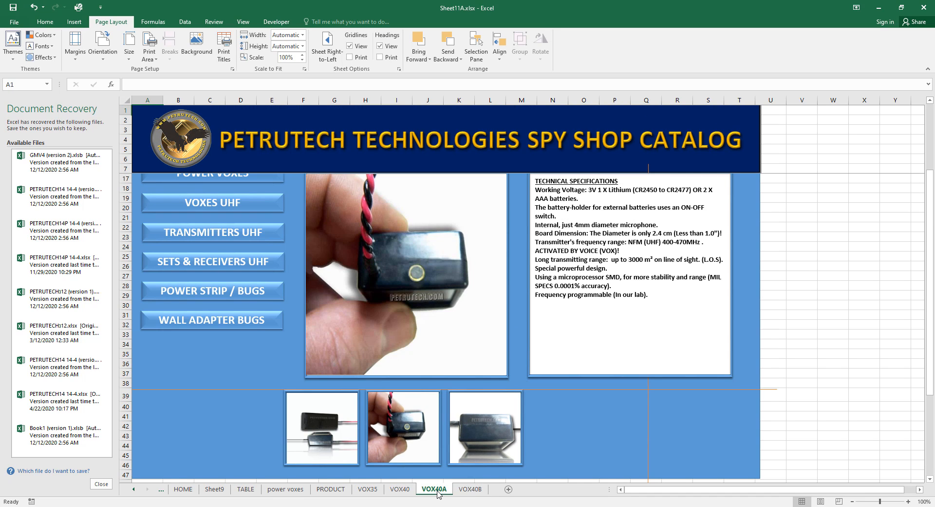
click(403, 493)
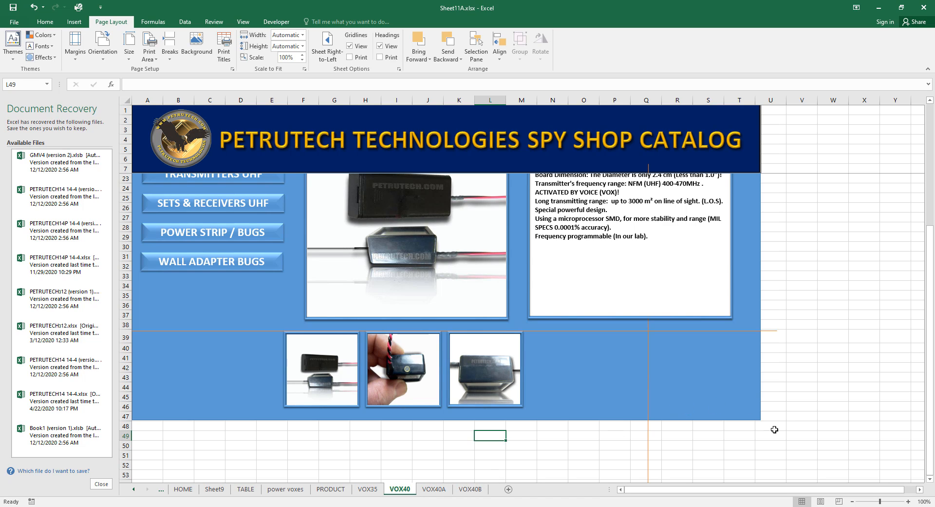
scroll(811, 388, up, 1)
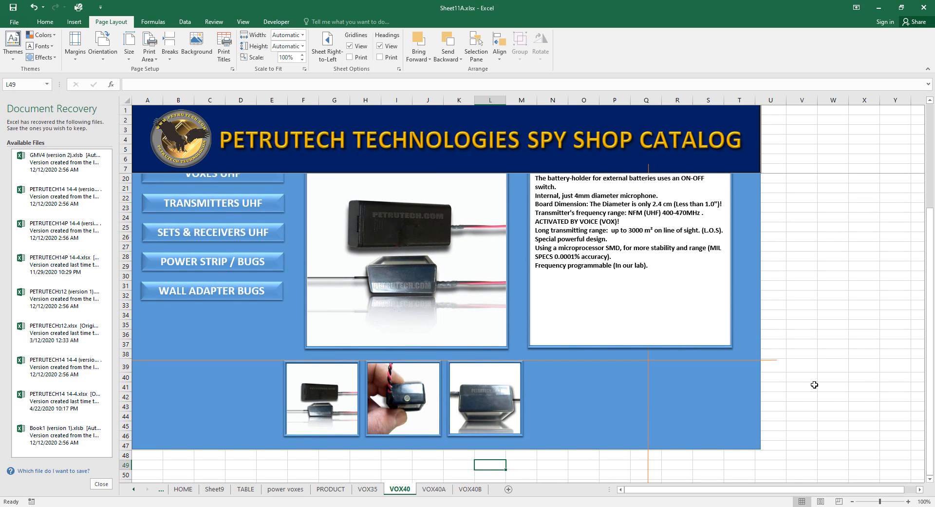
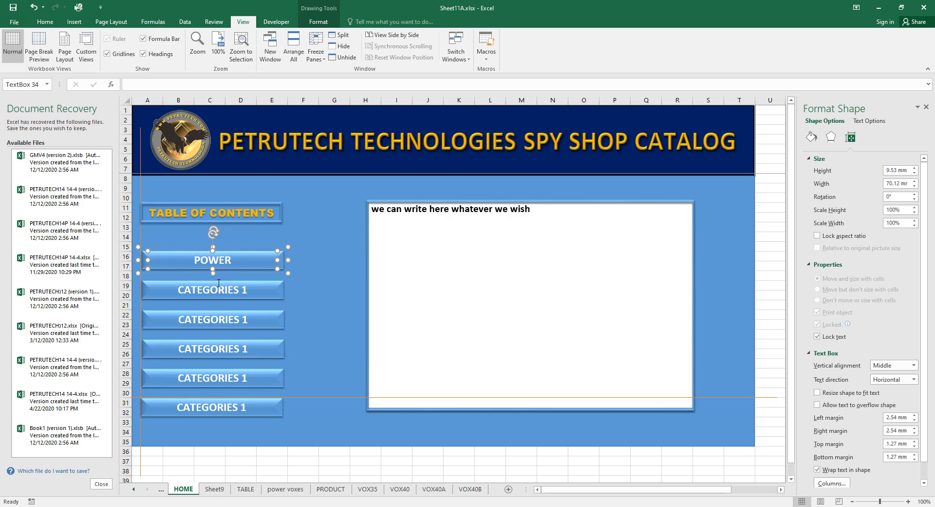
Finish typing the label POWER VOXES into the first category button on HOME.
text(VOXES)
Hyperlink the POWER VOXES button to the 'power voxes' sheet in this workbook.
click(287, 262)
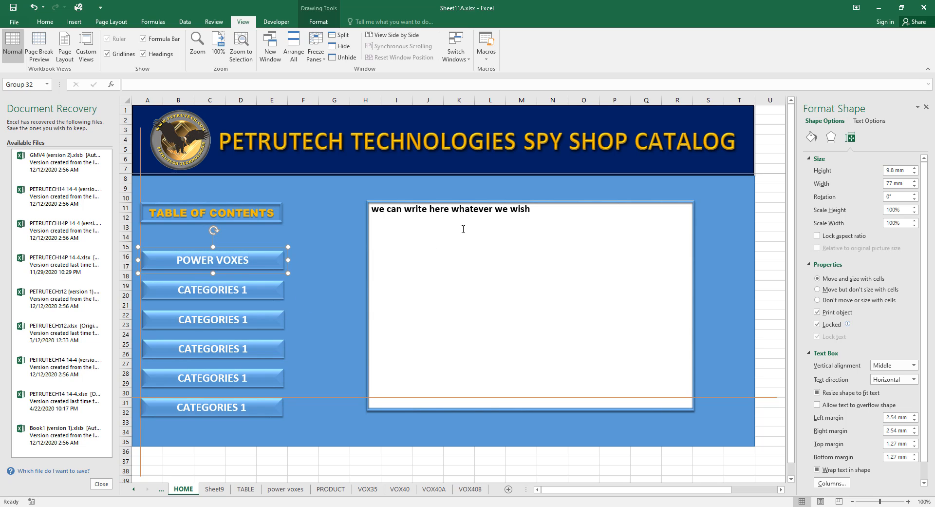
click(71, 22)
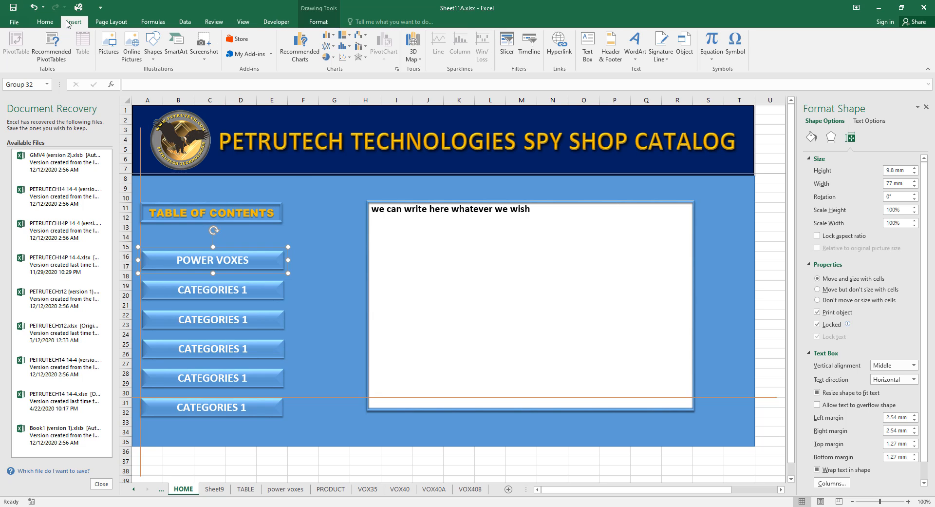
click(555, 47)
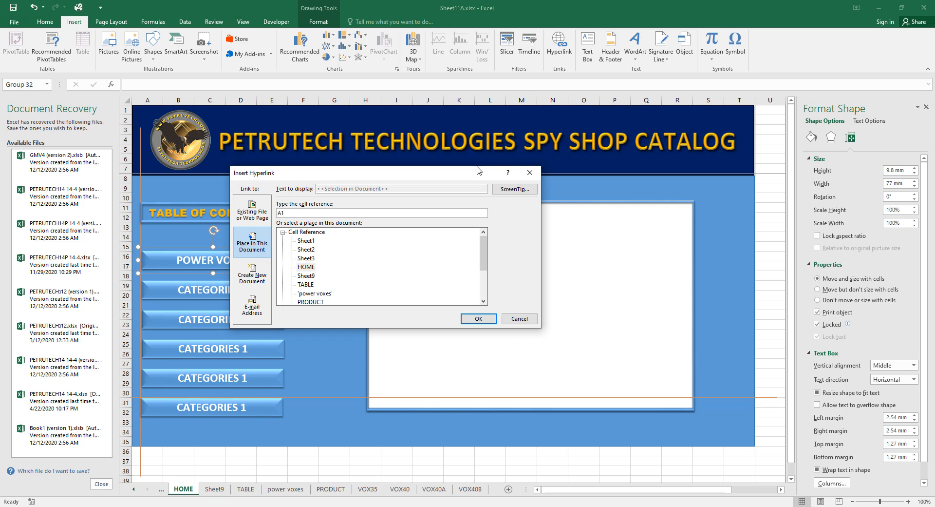
drag(486, 255, 485, 264)
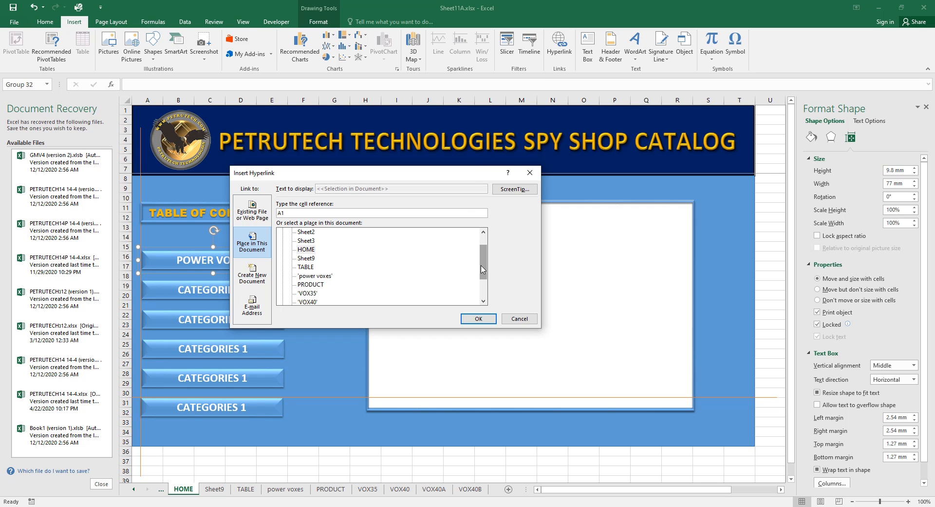
click(322, 276)
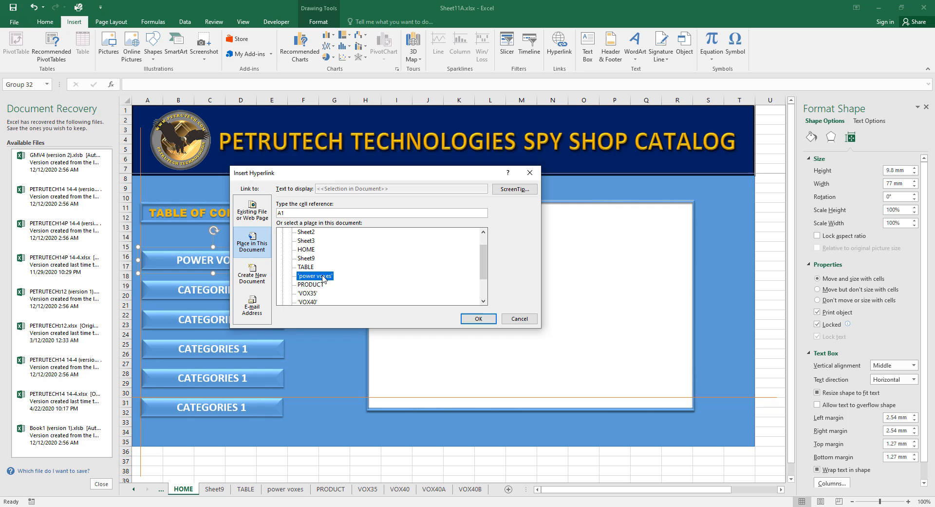
click(475, 319)
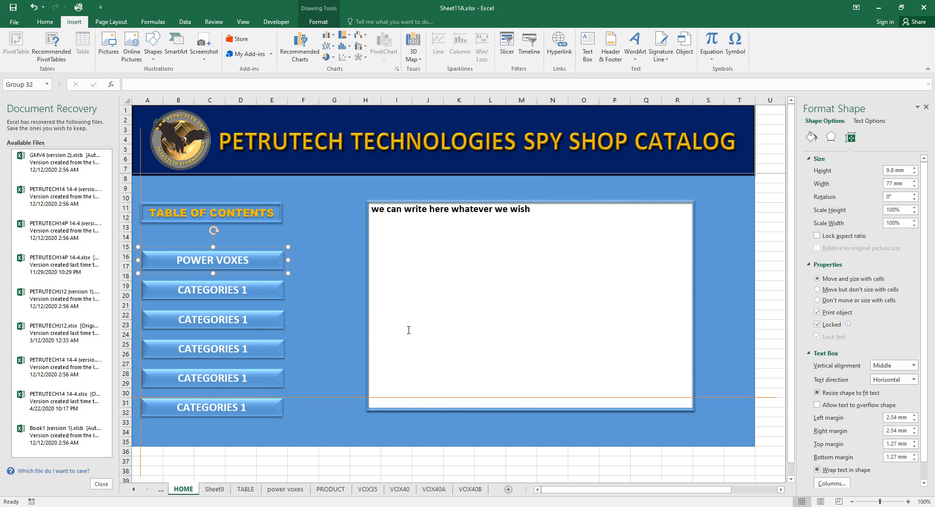
click(773, 367)
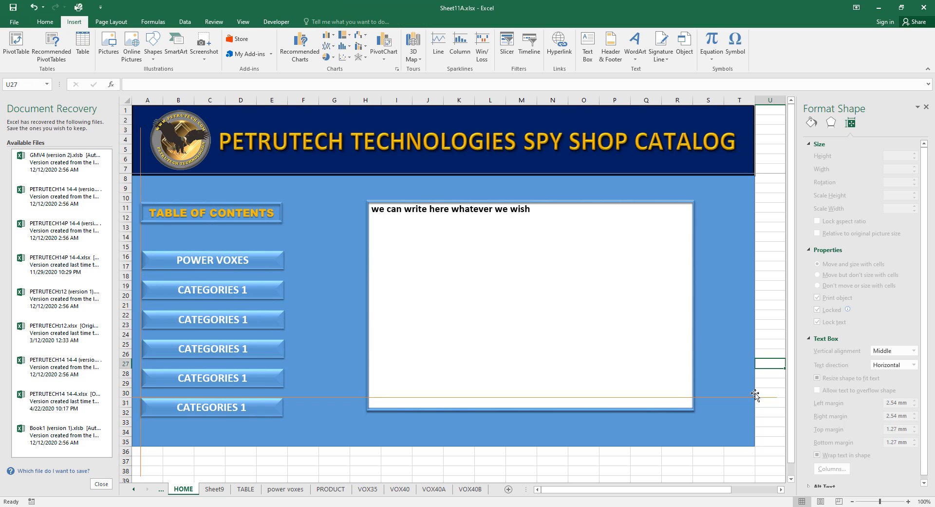
Follow the POWER VOXES link and hyperlink the VIEW button under VOX 35 to the VOX35 sheet.
click(231, 260)
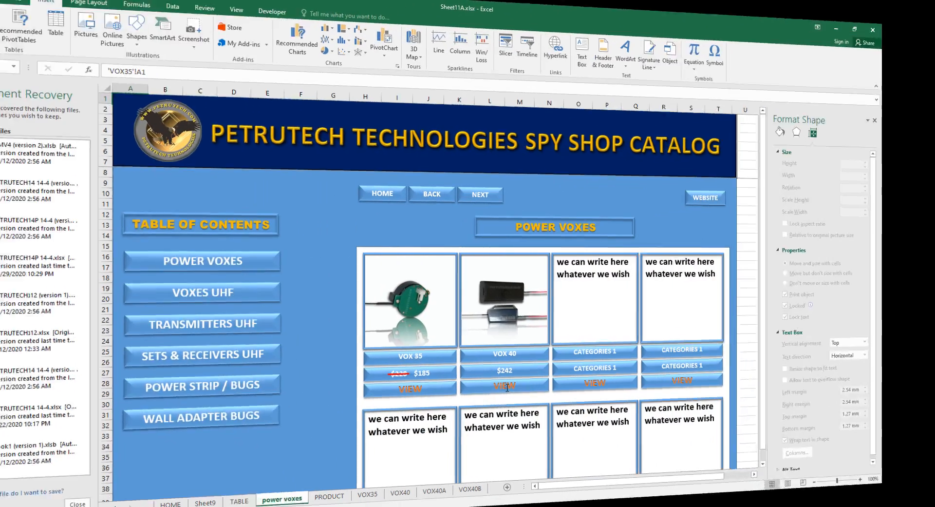
click(496, 388)
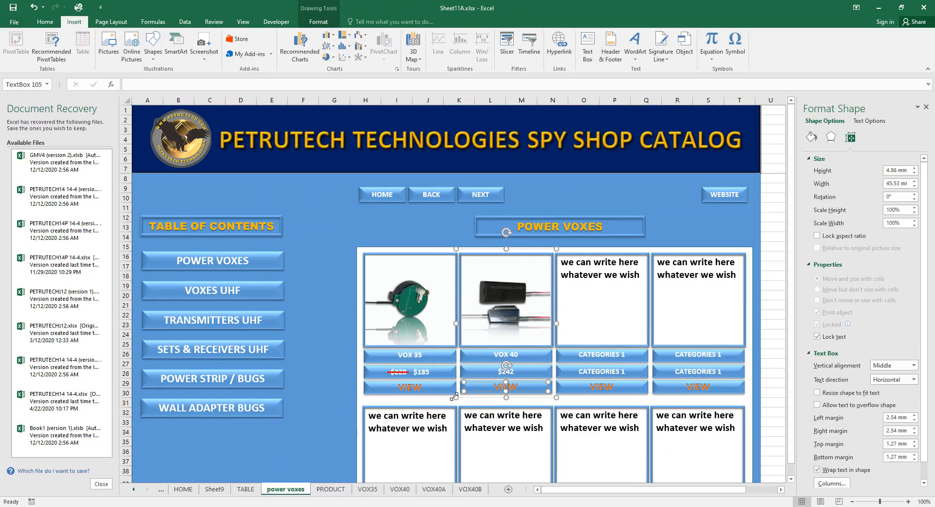
click(412, 388)
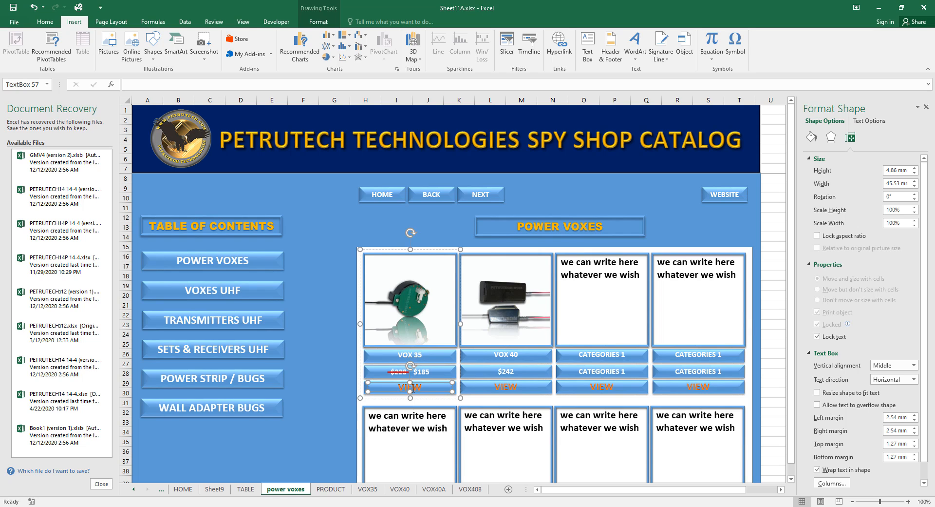
double_click(413, 388)
click(413, 389)
click(570, 45)
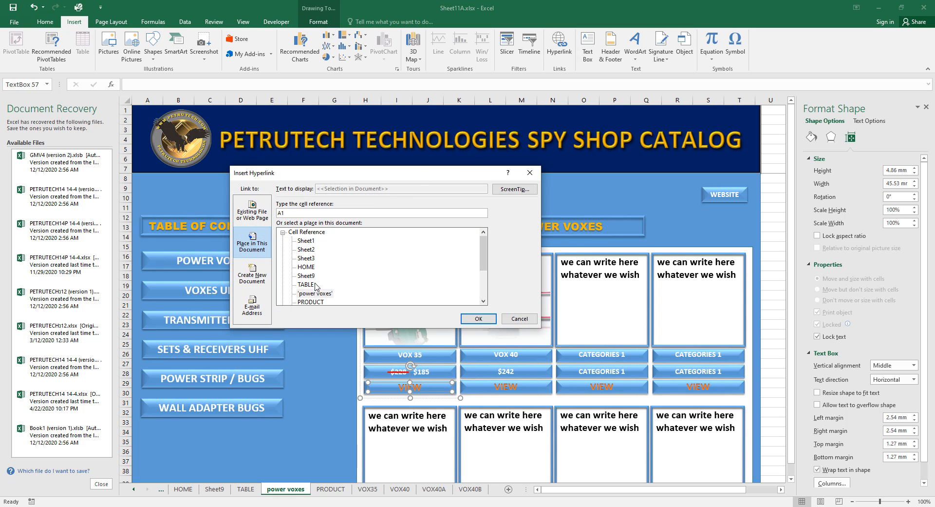
click(390, 268)
scroll(390, 269, down, 2)
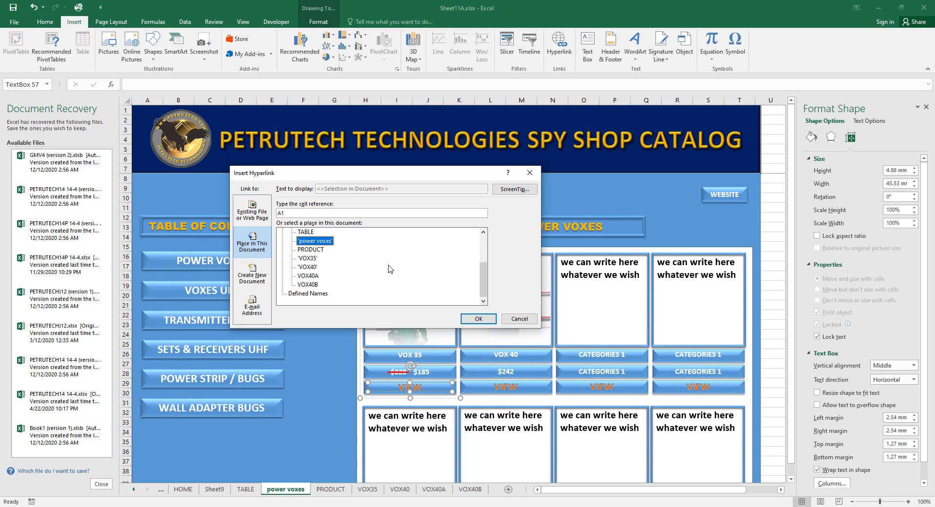
click(308, 258)
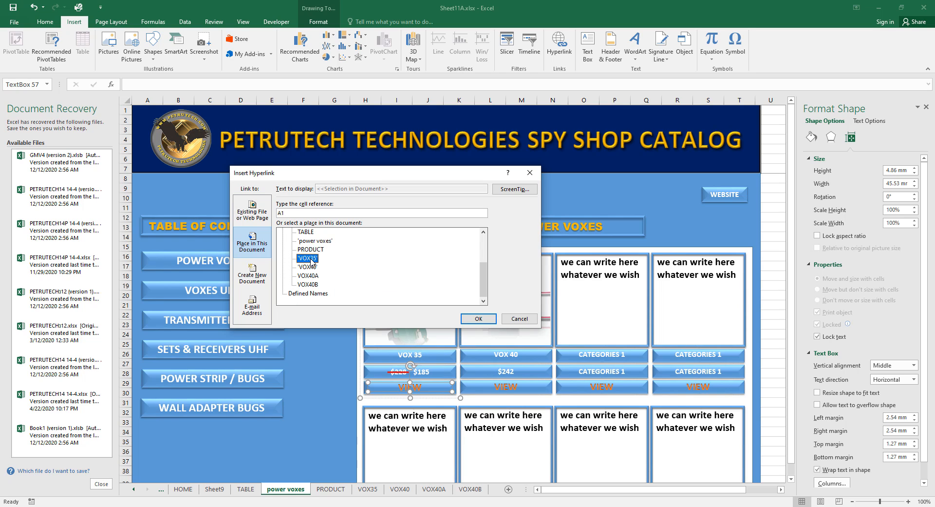
click(486, 319)
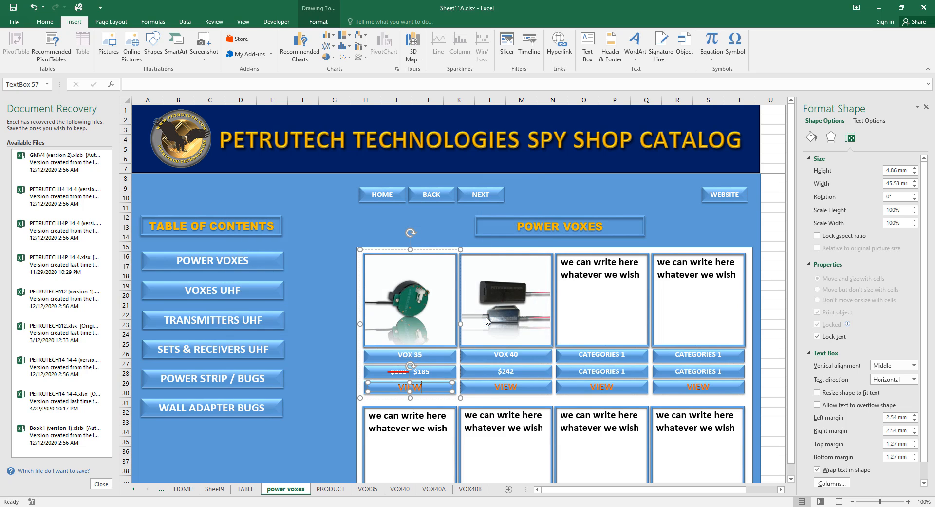
Hyperlink the VIEW button under VOX 40 to the VOX40 sheet.
click(502, 388)
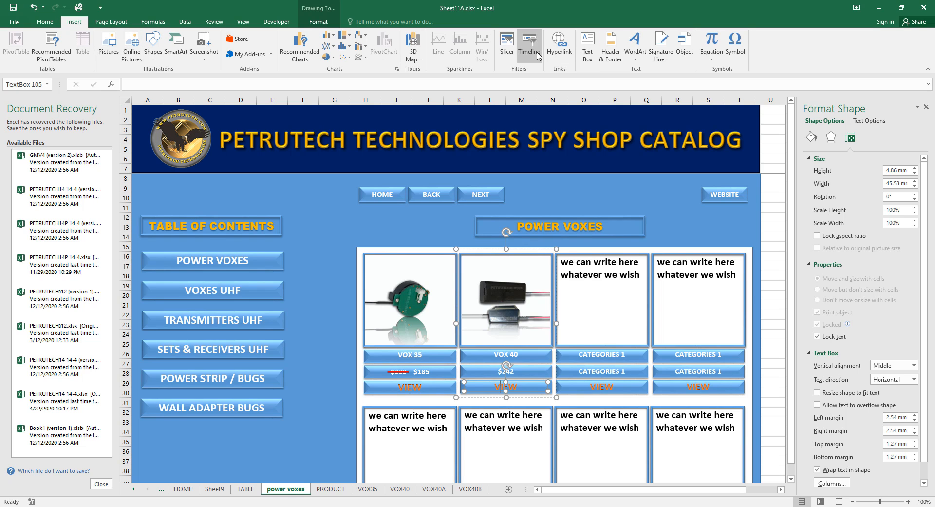
click(559, 45)
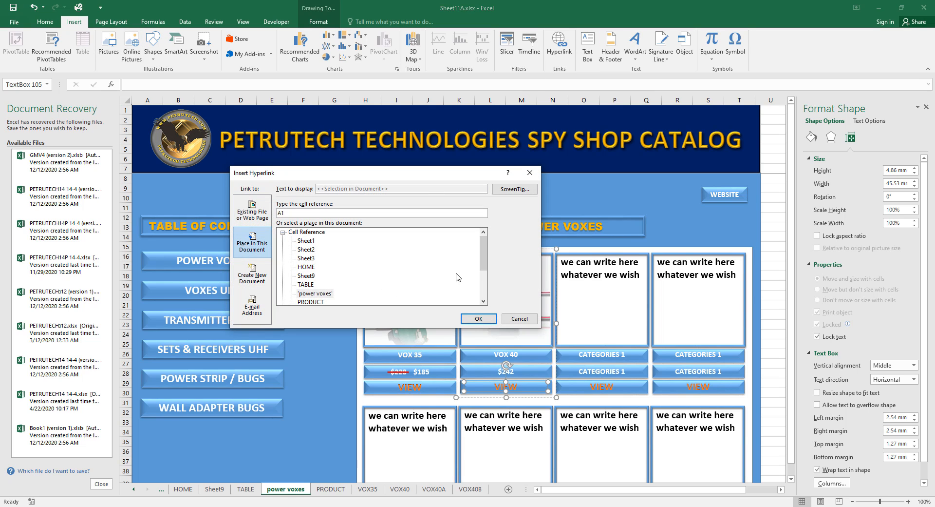
click(483, 301)
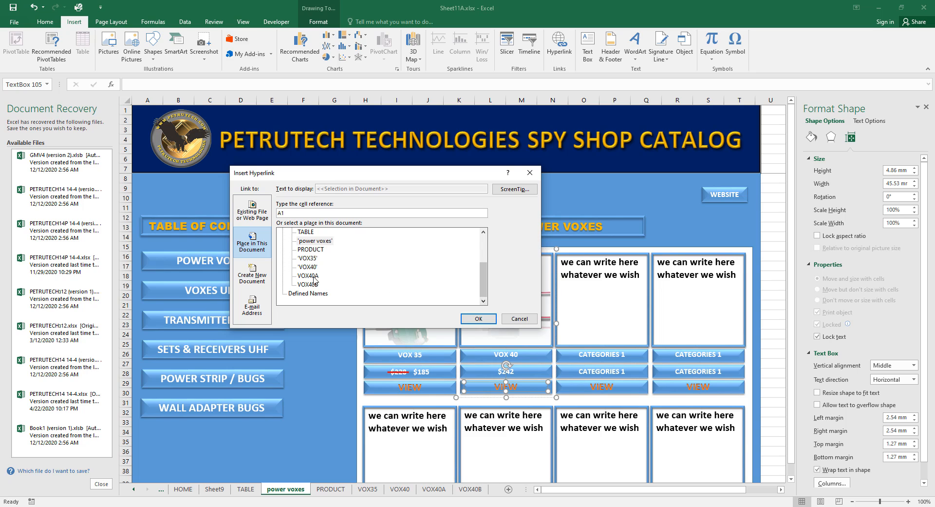
click(309, 267)
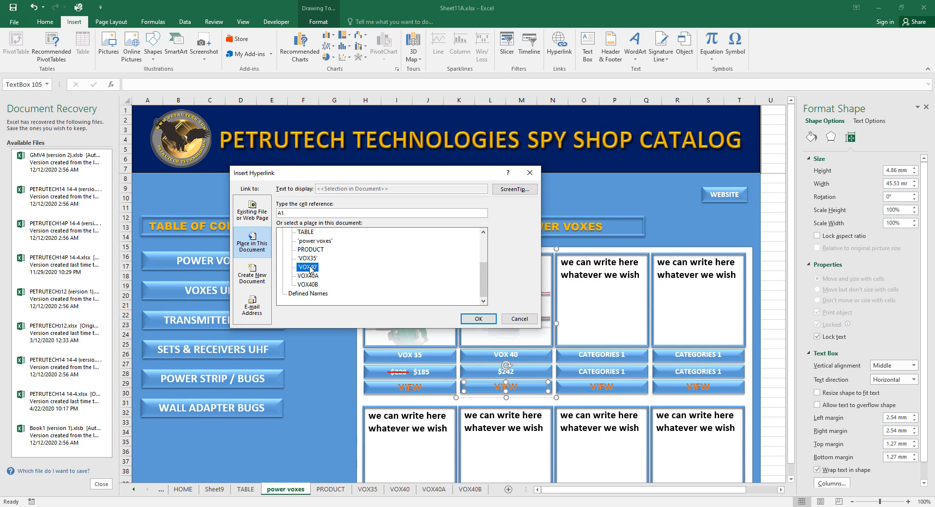
click(476, 319)
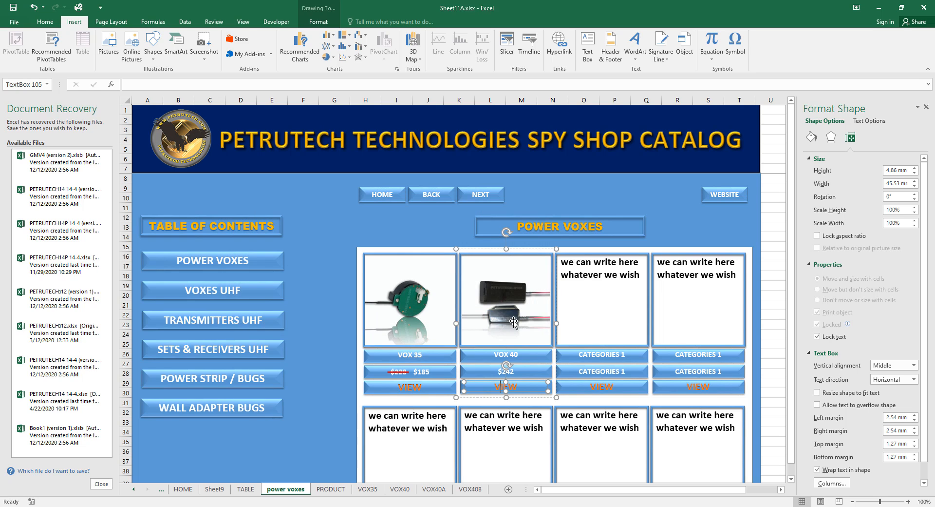
click(727, 198)
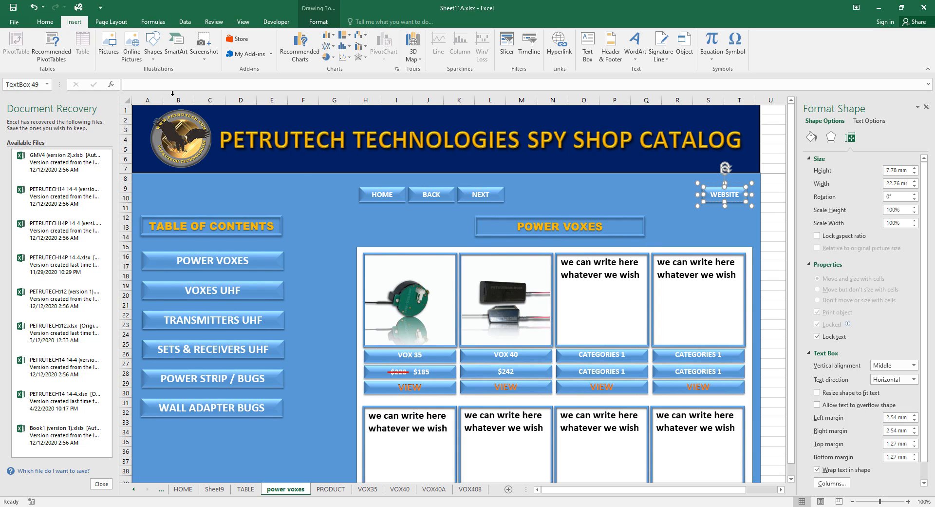
click(560, 46)
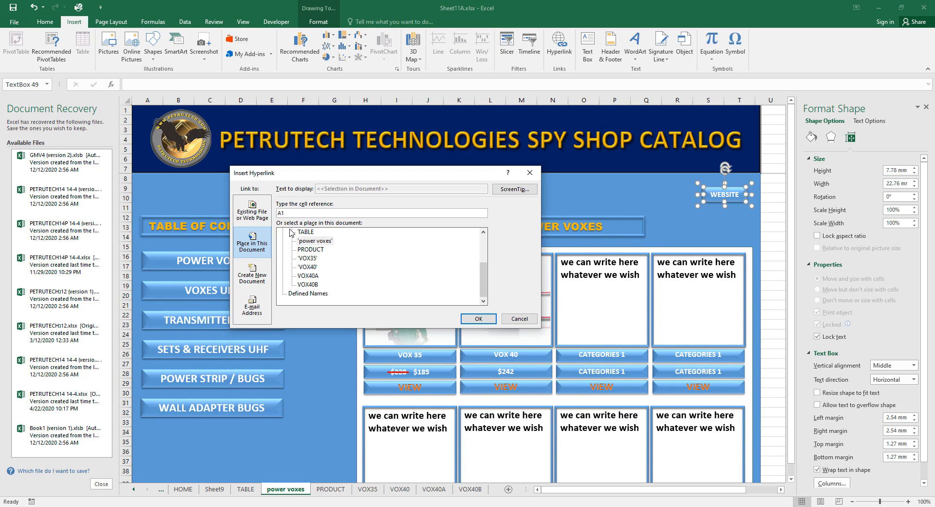
click(259, 213)
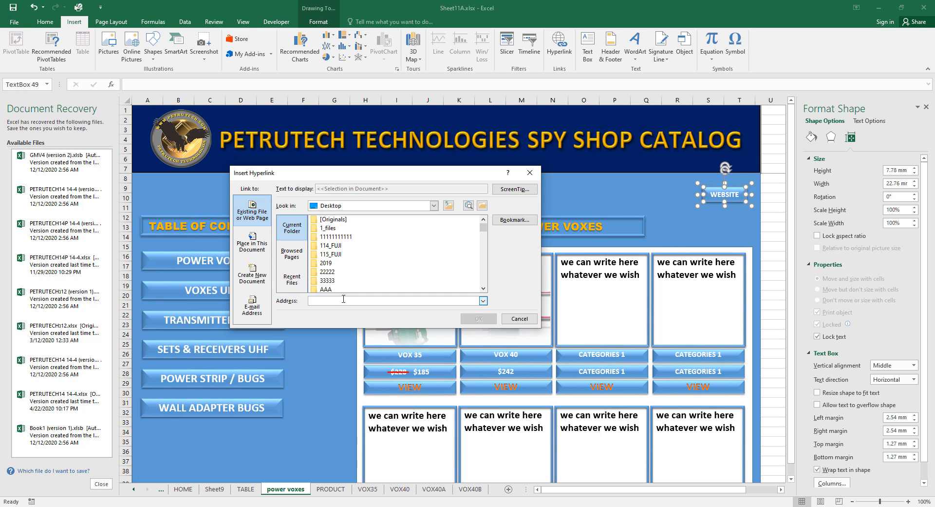
click(343, 300)
text(https://www.spyshopro.com)
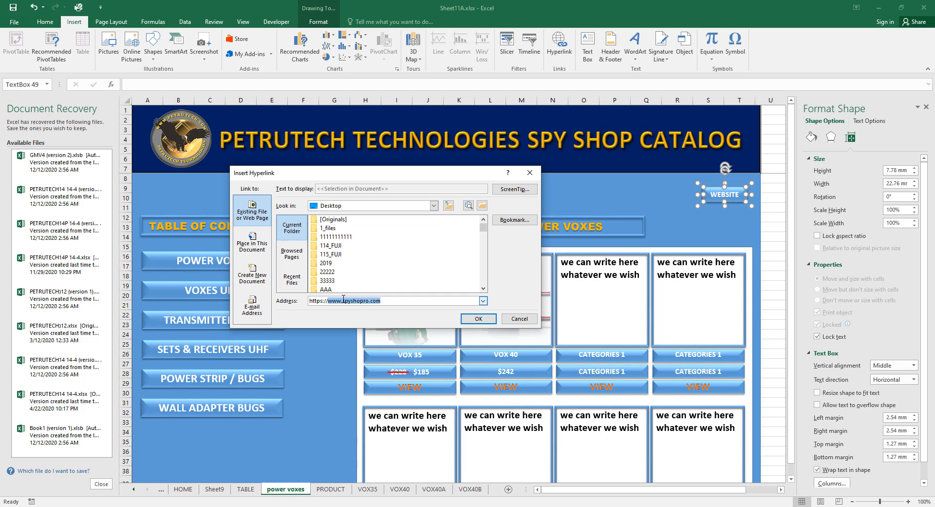
text(p)
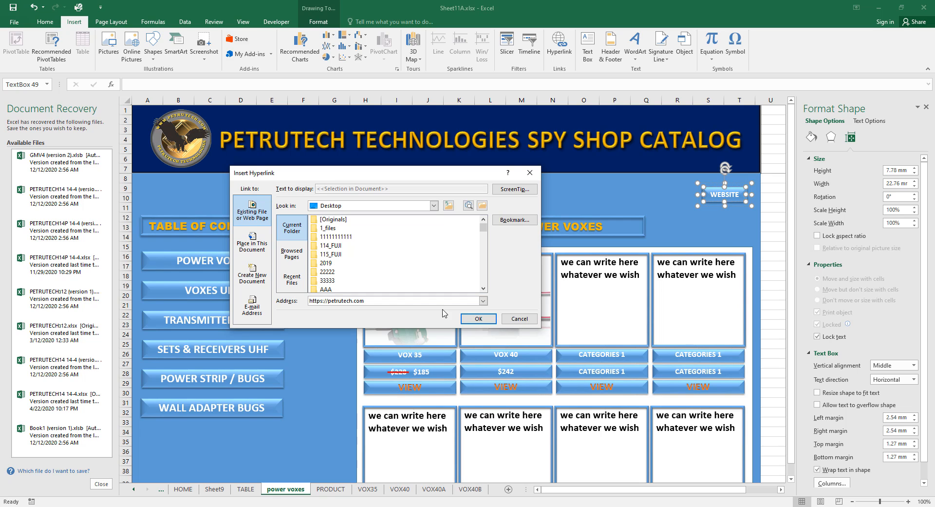
click(479, 319)
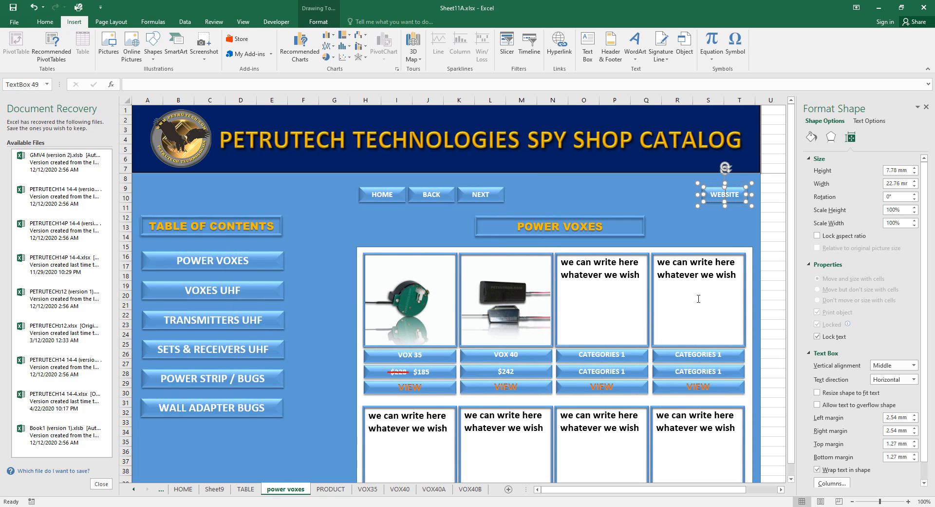
click(776, 277)
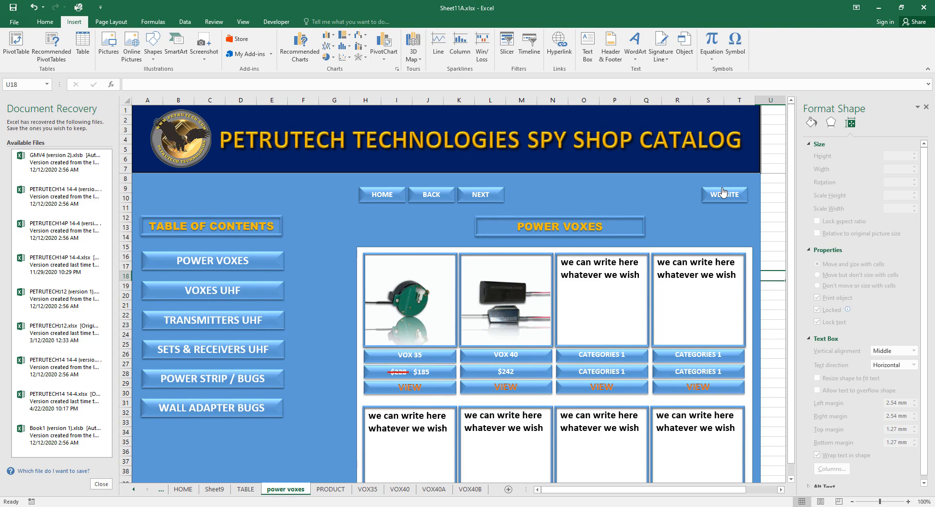
Delete the horizontal and vertical guide lines from the PRODUCT sheet.
scroll(717, 197, right, 1)
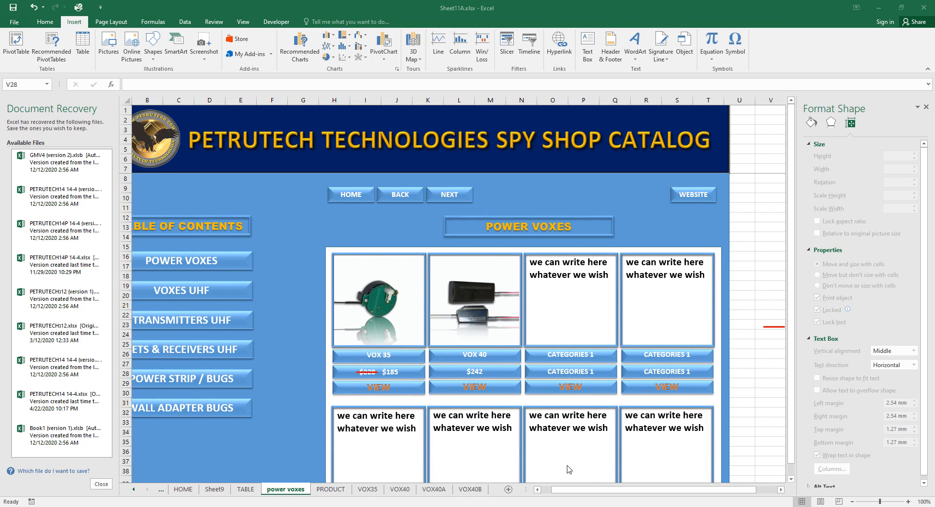
click(368, 488)
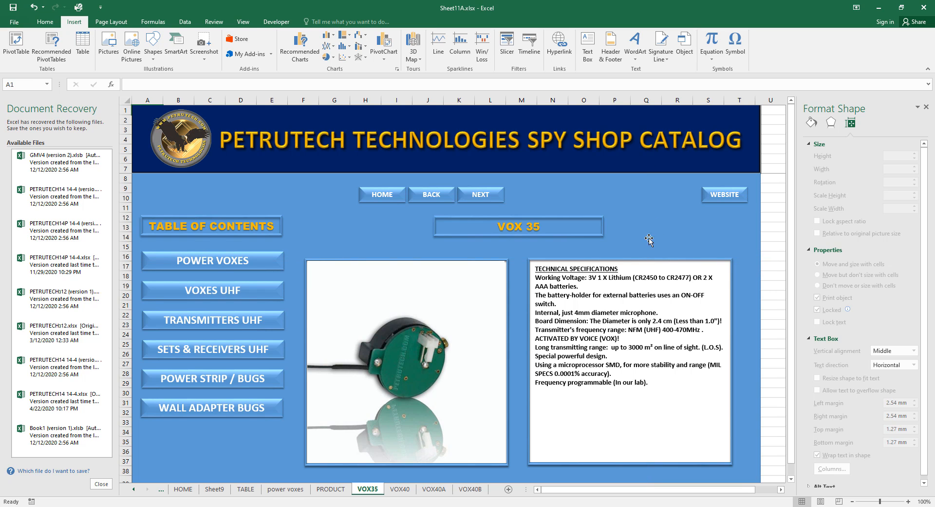
key(ctrl+Page_Down)
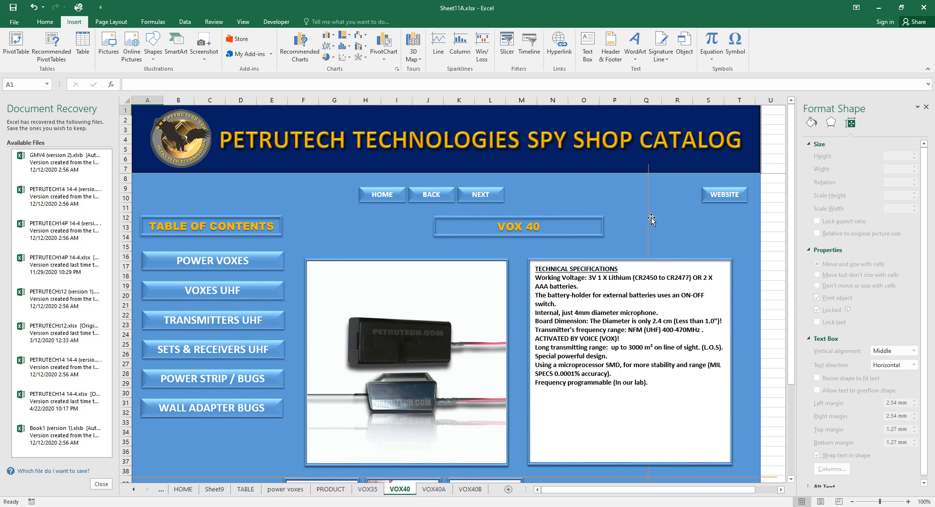
scroll(754, 415, down, 2)
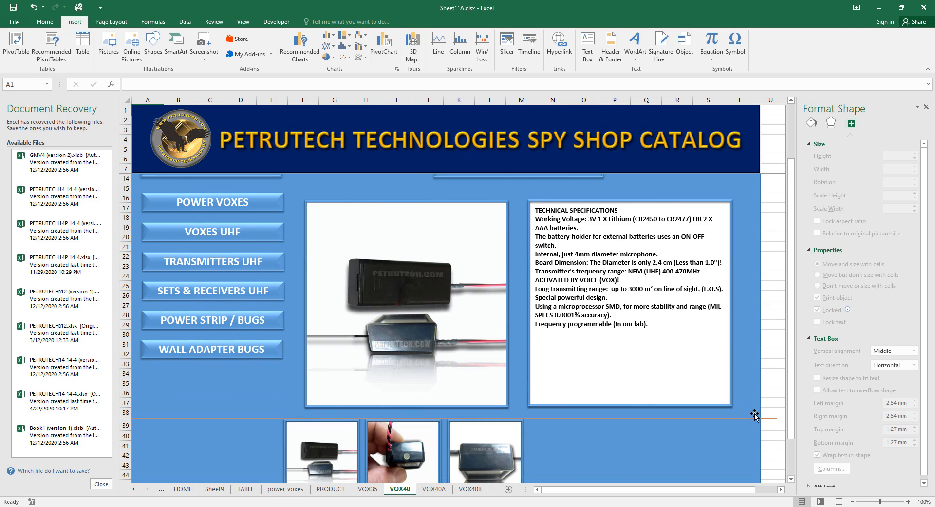
click(331, 489)
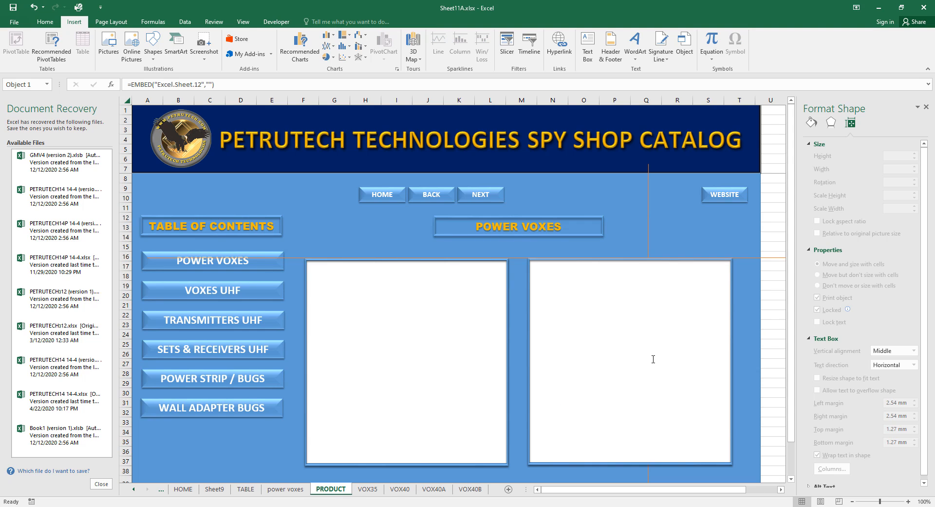
click(285, 489)
click(340, 490)
click(773, 256)
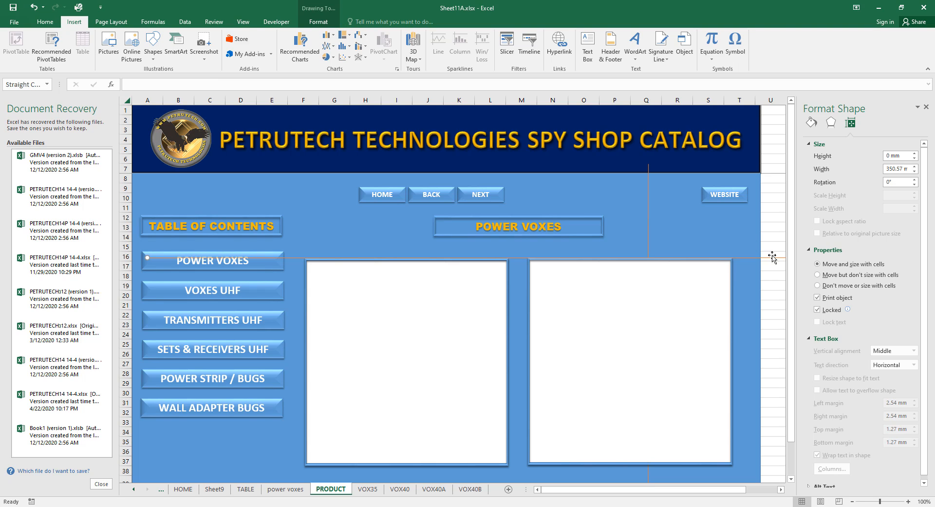
key(Delete)
click(648, 217)
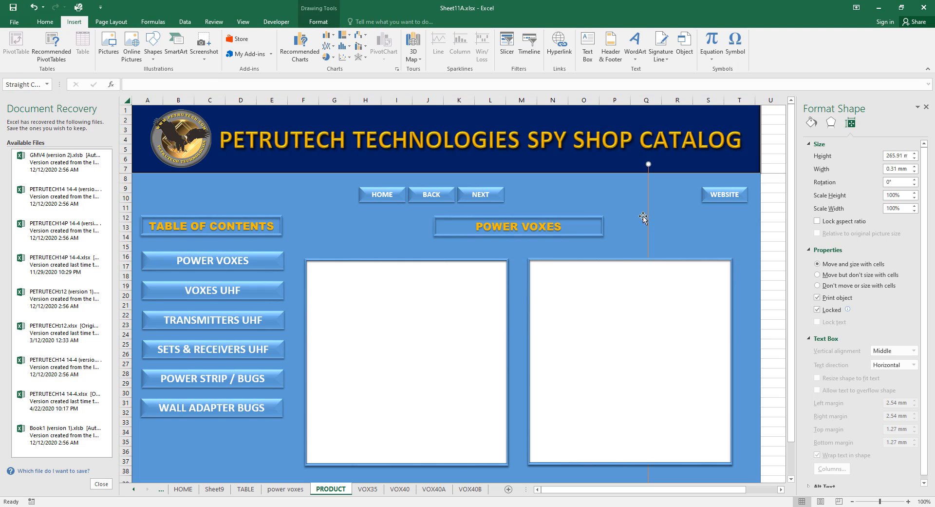
key(Delete)
click(776, 325)
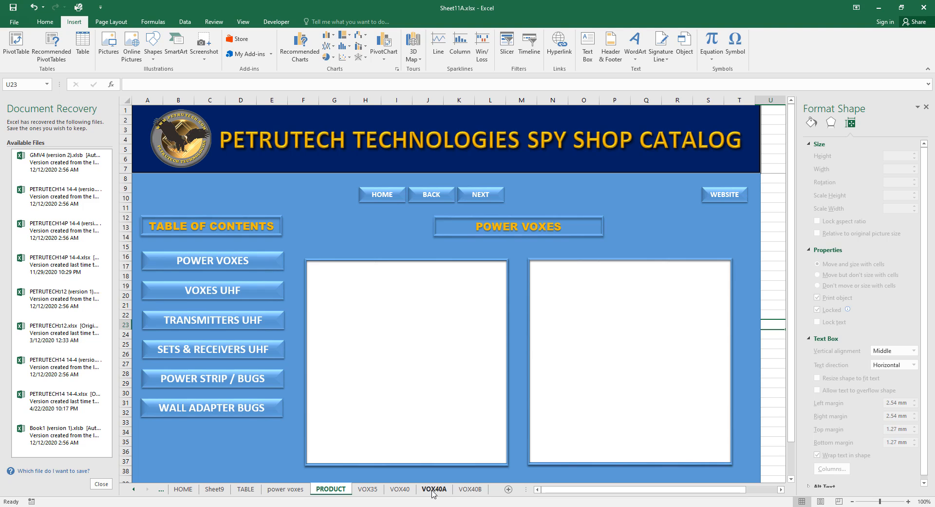
Delete the stray red line on power voxes and toggle gridlines to check for leftovers.
click(287, 489)
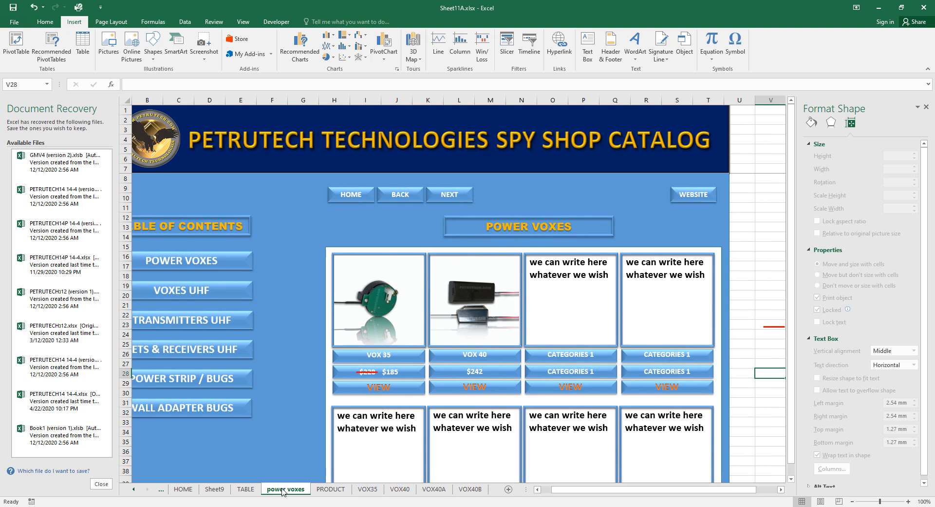
click(770, 323)
key(Delete)
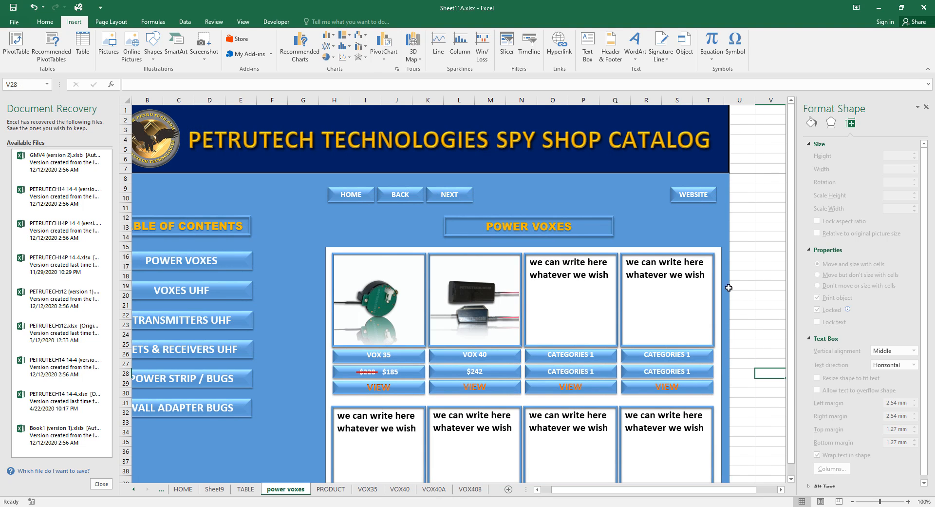
click(242, 23)
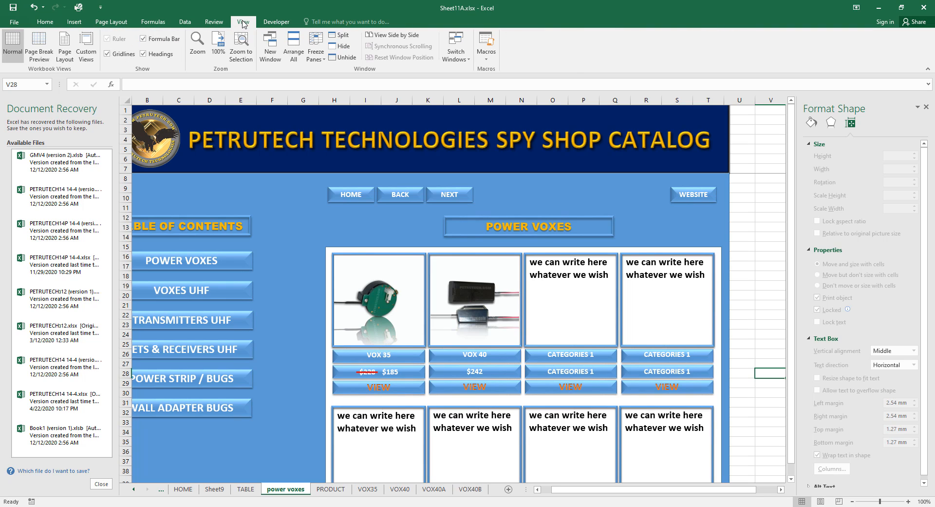
click(107, 54)
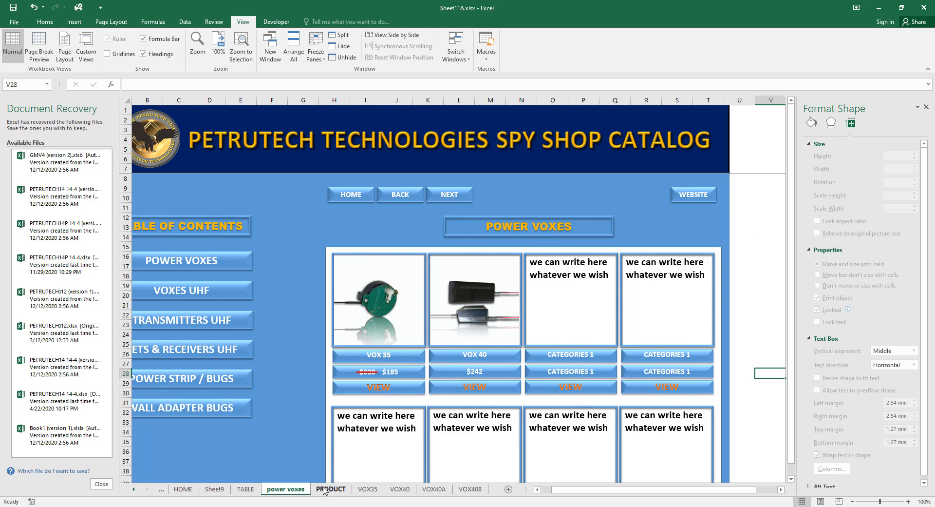
click(367, 489)
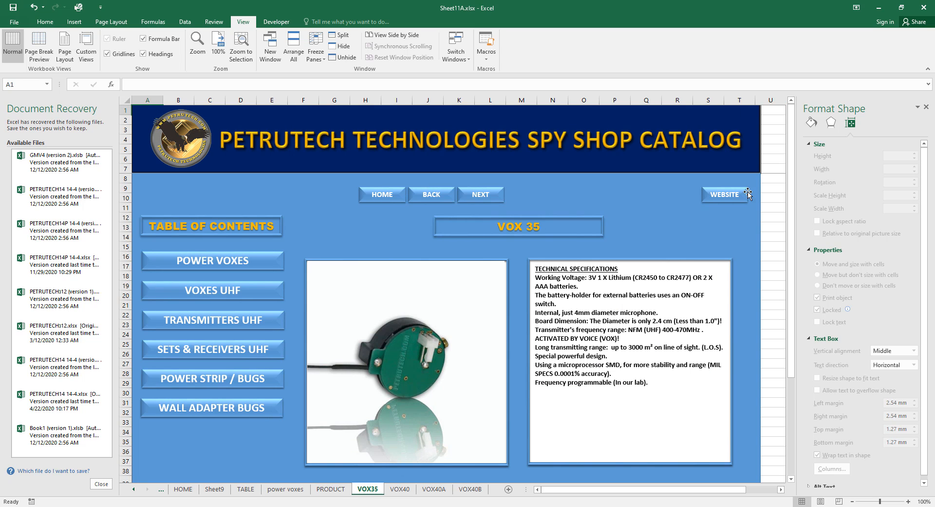
click(107, 53)
Remove the horizontal and column-Q vertical guide lines from the VOX40B sheet.
click(400, 489)
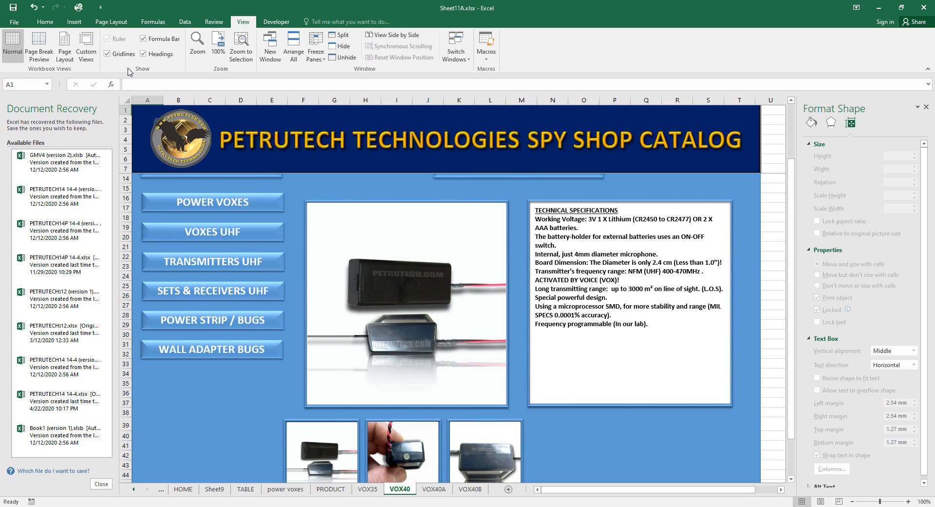
click(434, 489)
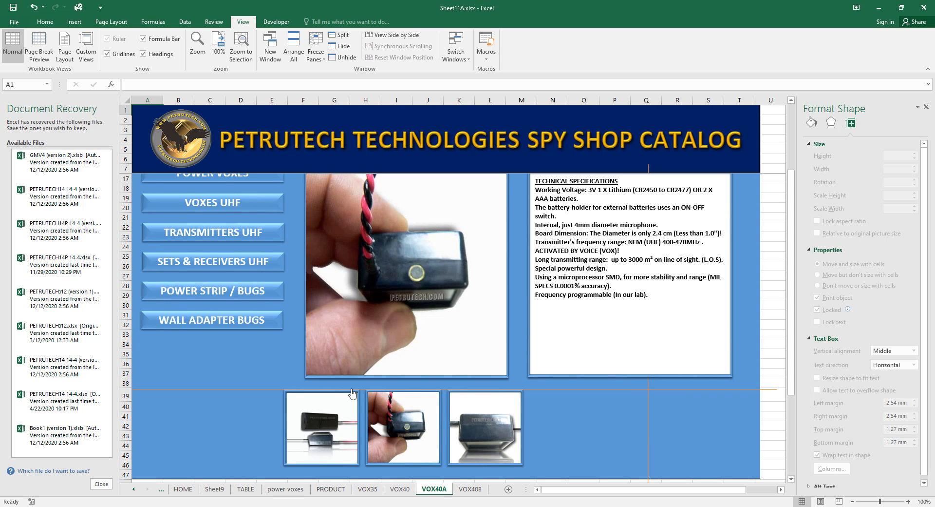
click(470, 489)
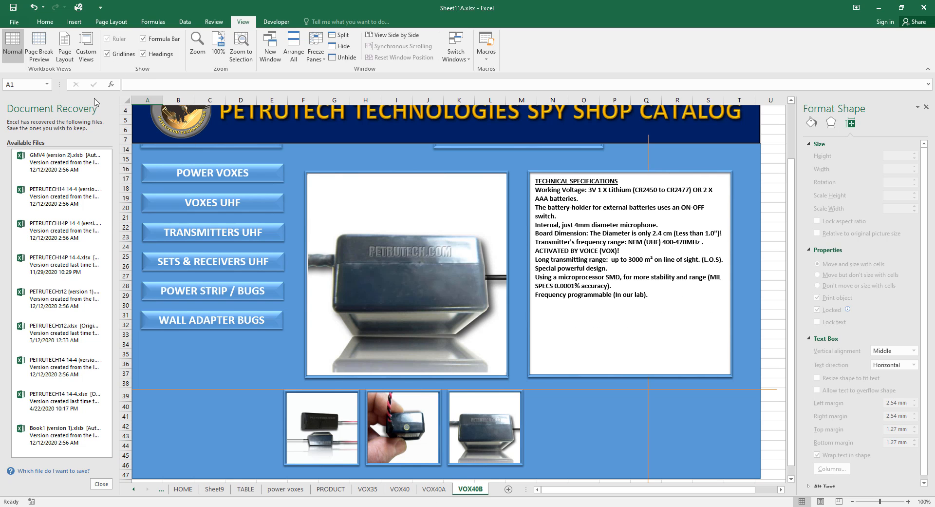
click(107, 54)
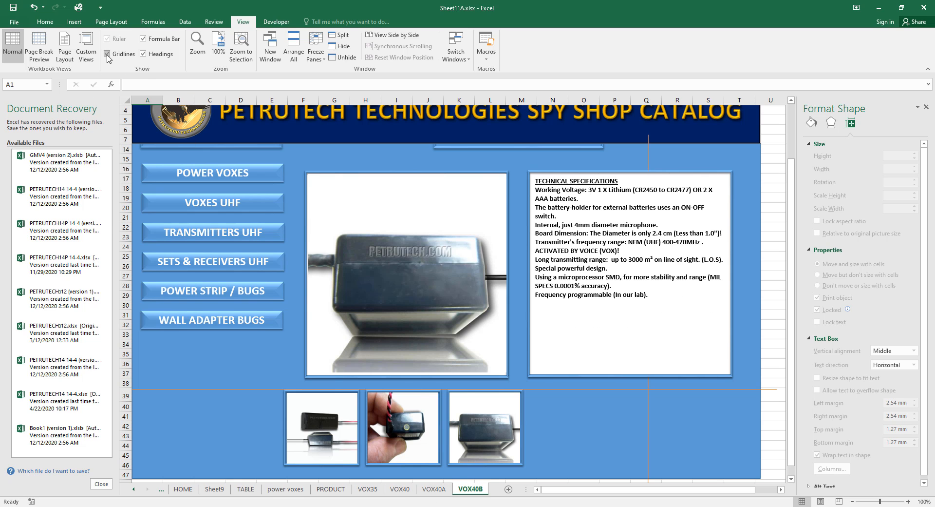
click(769, 389)
key(Delete)
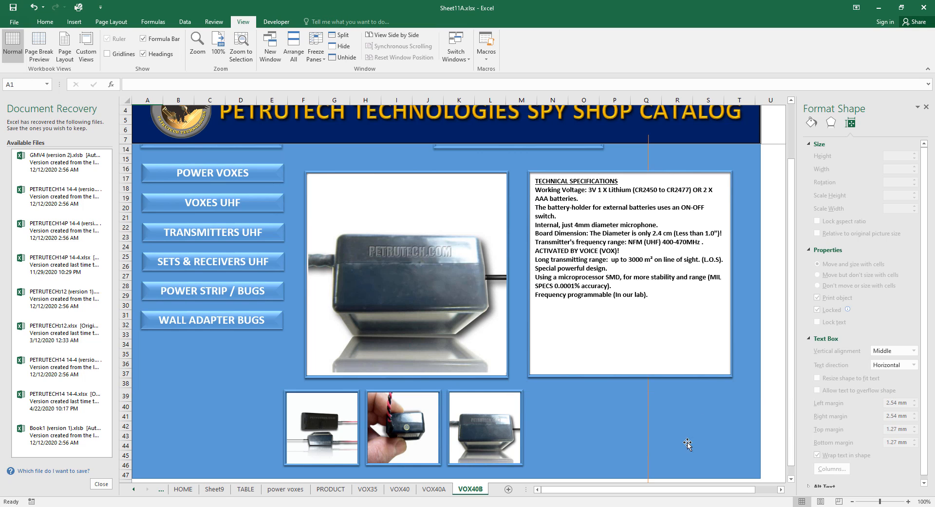
click(648, 470)
key(Delete)
scroll(740, 423, up, 2)
scroll(628, 411, down, 3)
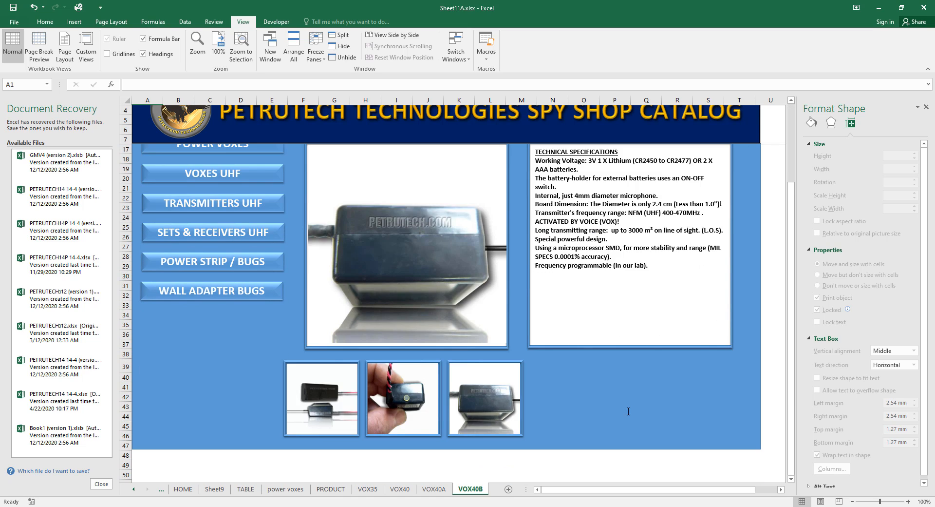
scroll(628, 412, up, 3)
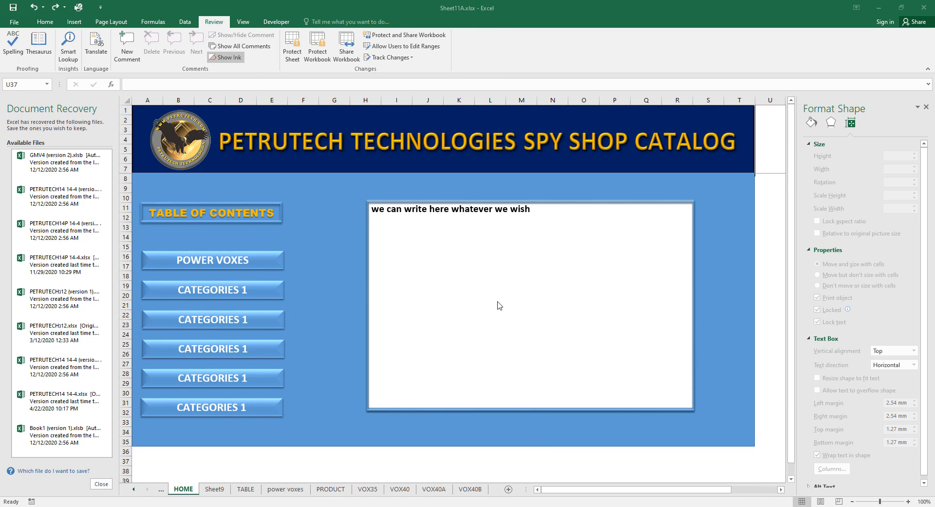
Test-move the text box, blue panel and TABLE OF CONTENTS shape, undo each, then protect HOME.
click(693, 203)
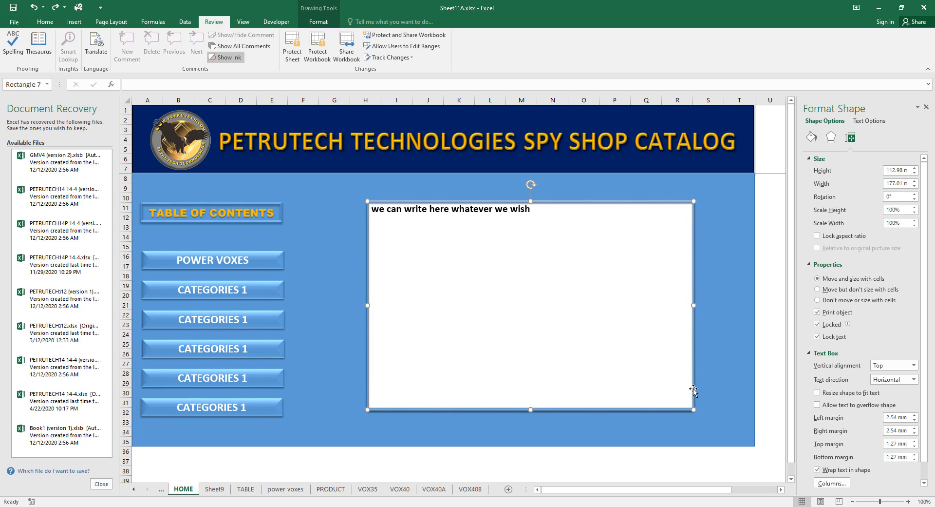
drag(693, 390, 720, 425)
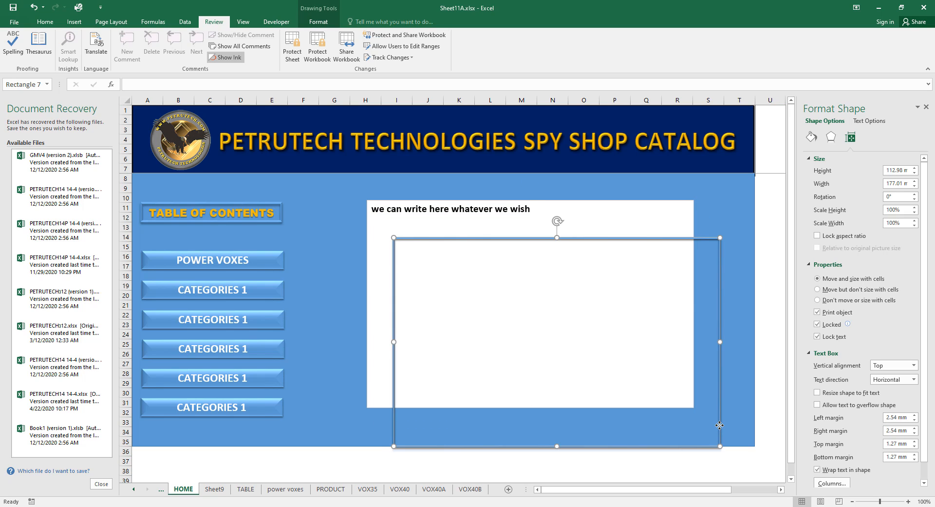
key(ctrl+z)
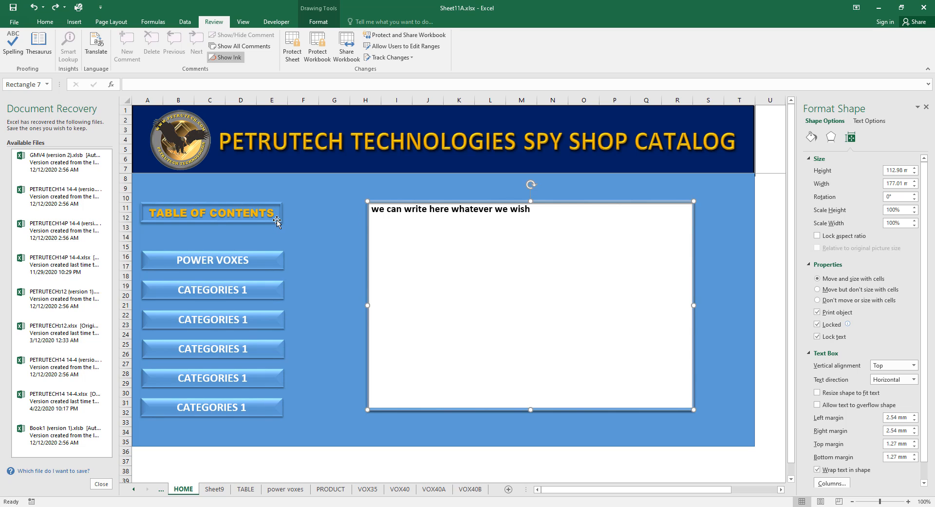
drag(278, 220, 294, 236)
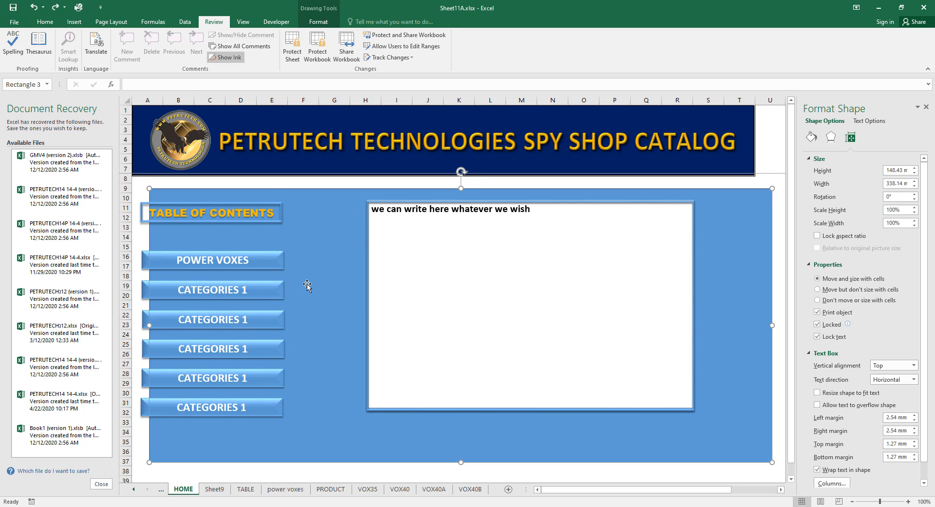
key(ctrl+z)
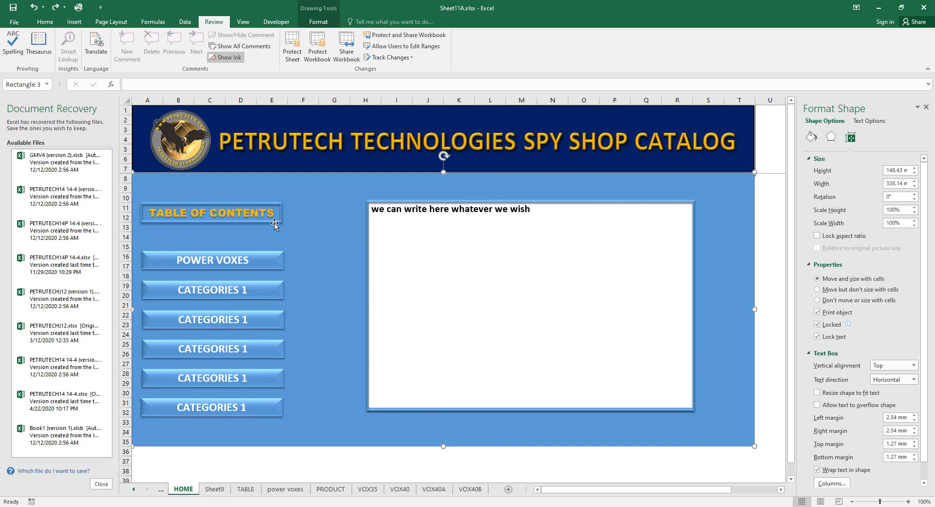
click(274, 224)
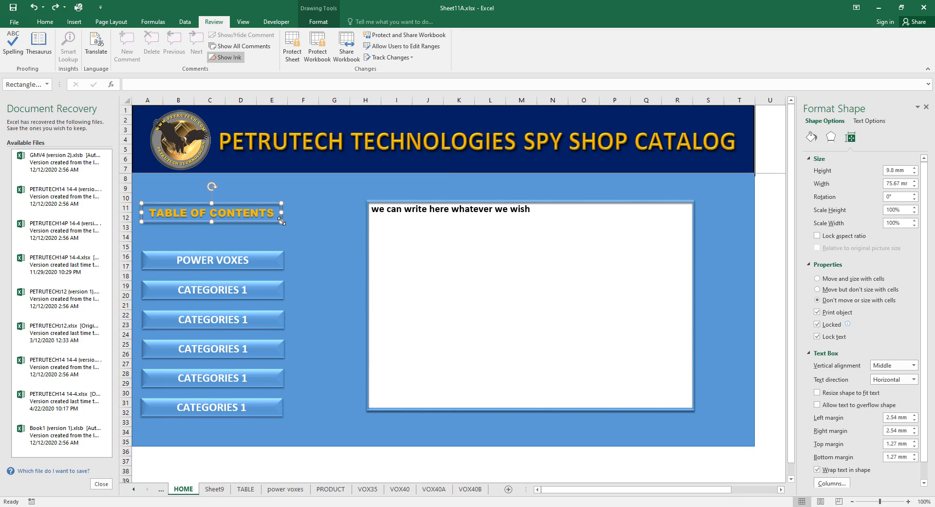
drag(281, 221, 316, 241)
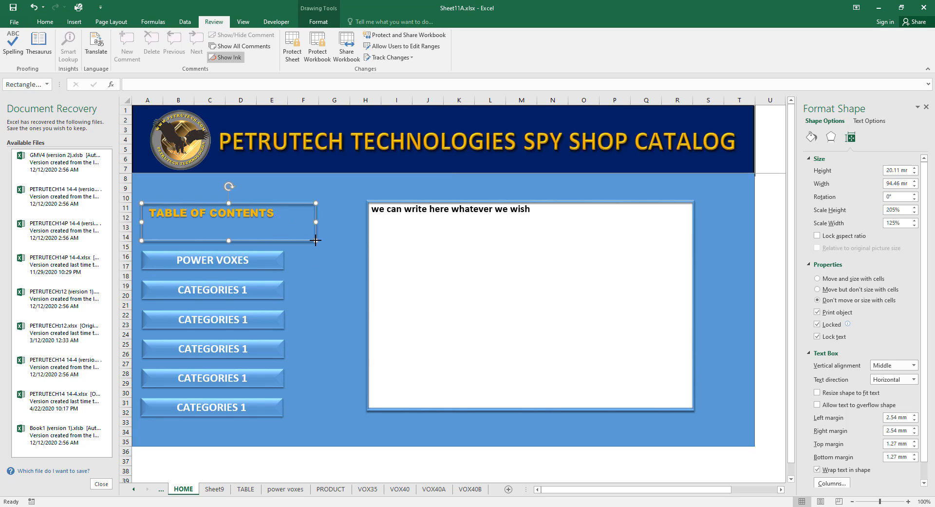
key(ctrl+z)
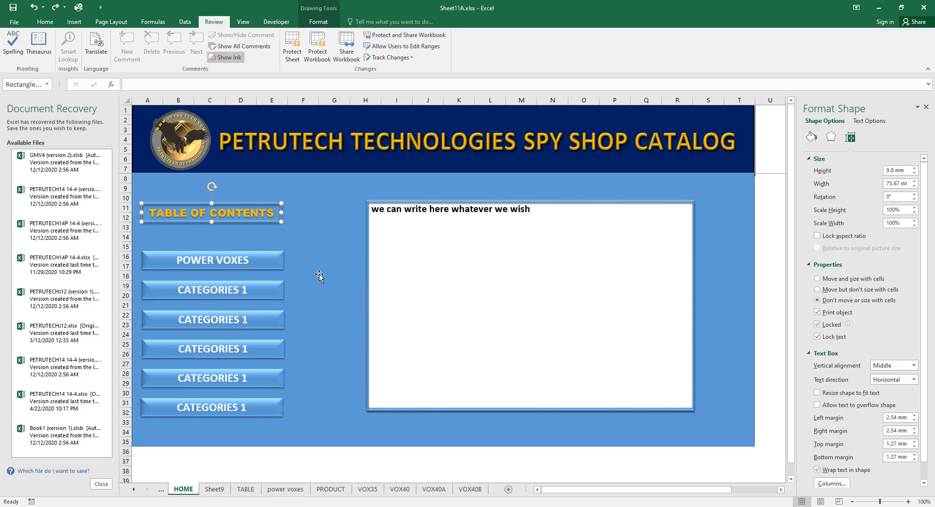
click(292, 48)
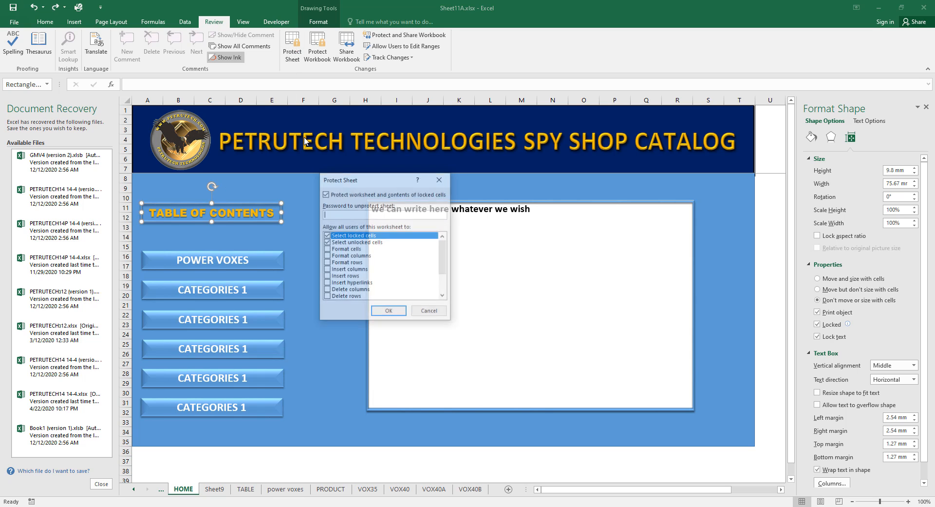
click(389, 313)
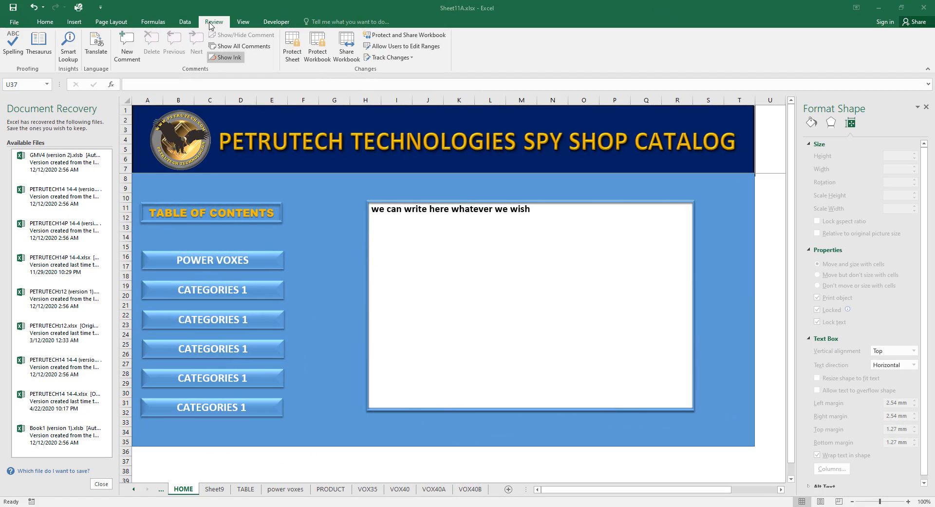
Protect the HOME sheet with a confirmed password.
click(292, 43)
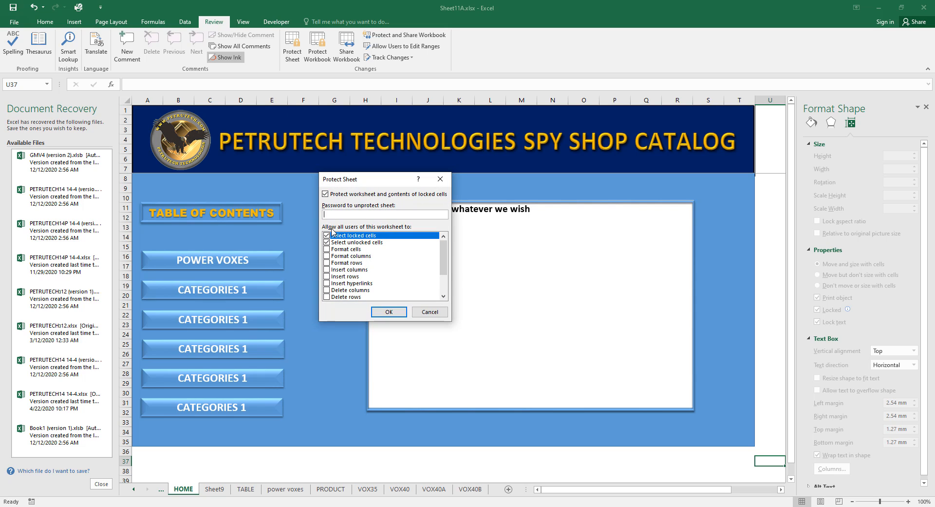
click(389, 312)
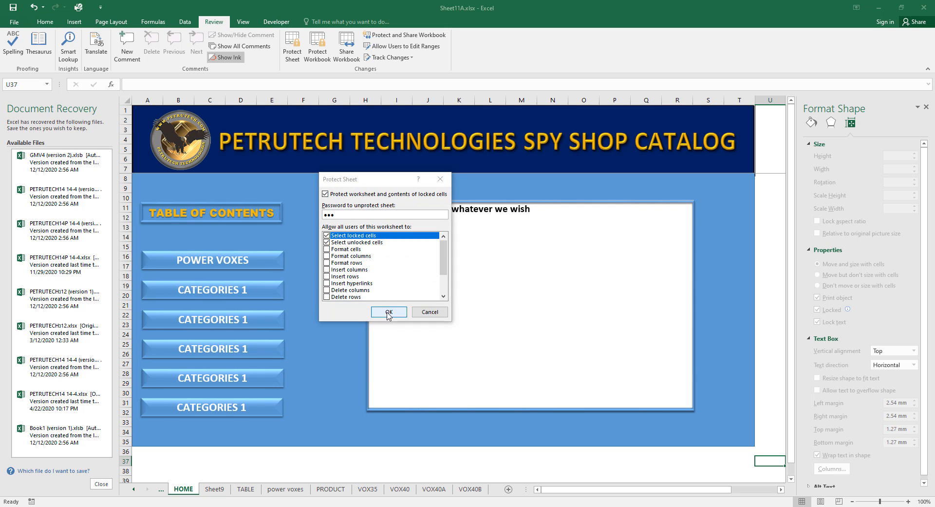
click(391, 285)
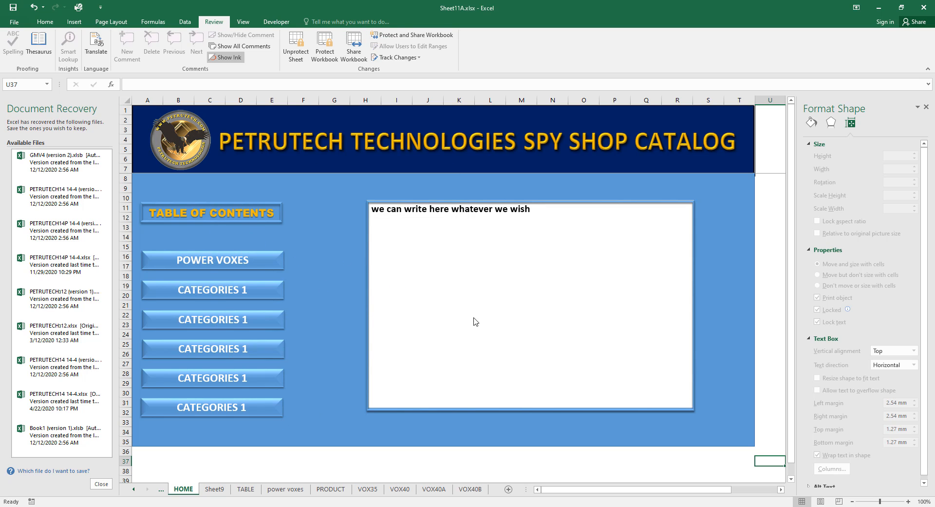
Password-protect the power voxes sheet, then test the HOME and POWER VOXES links.
click(285, 489)
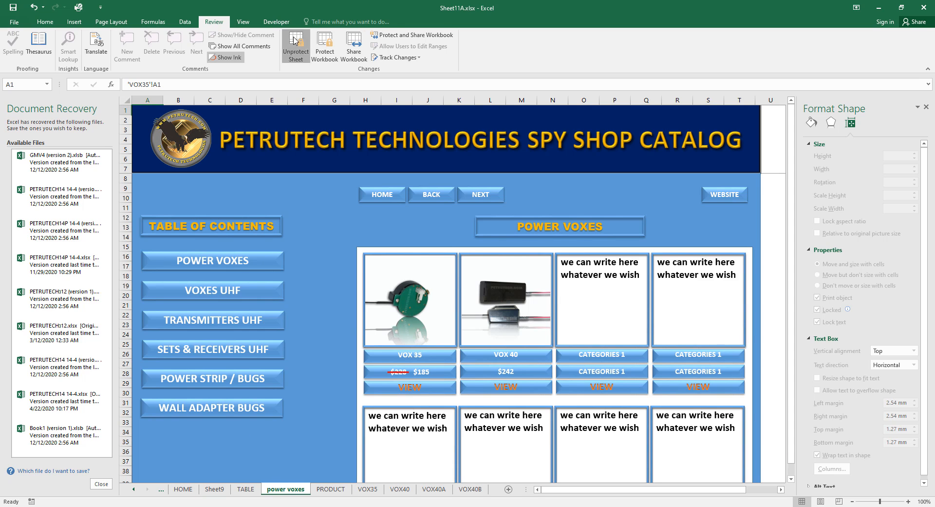
click(296, 48)
click(293, 48)
text(123)
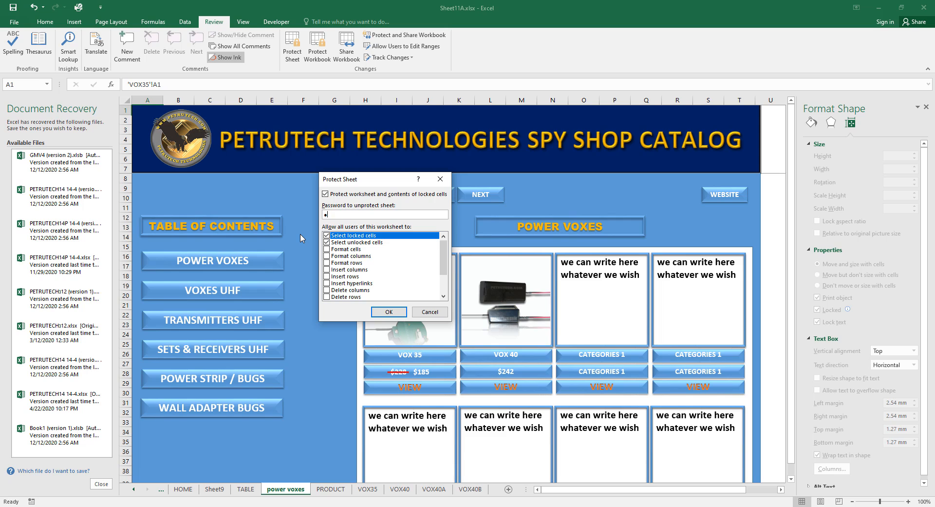
click(389, 313)
text(123)
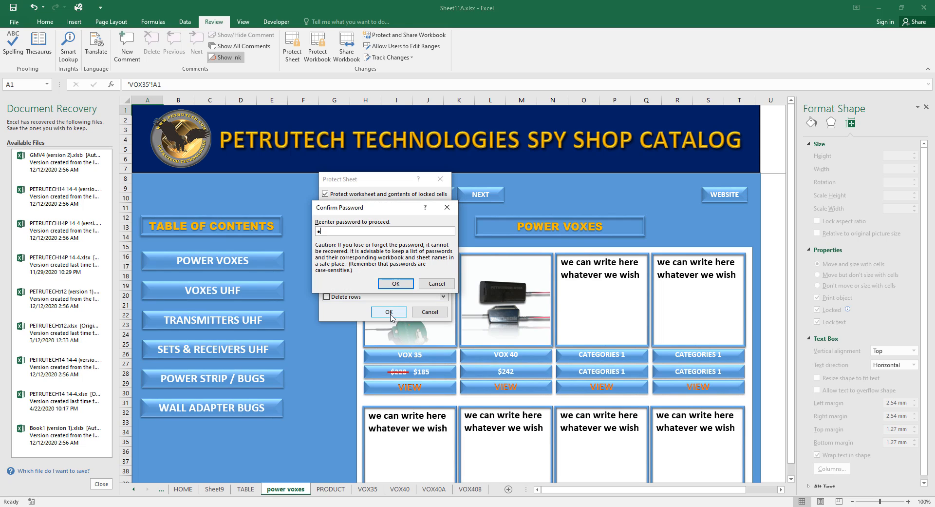
click(393, 284)
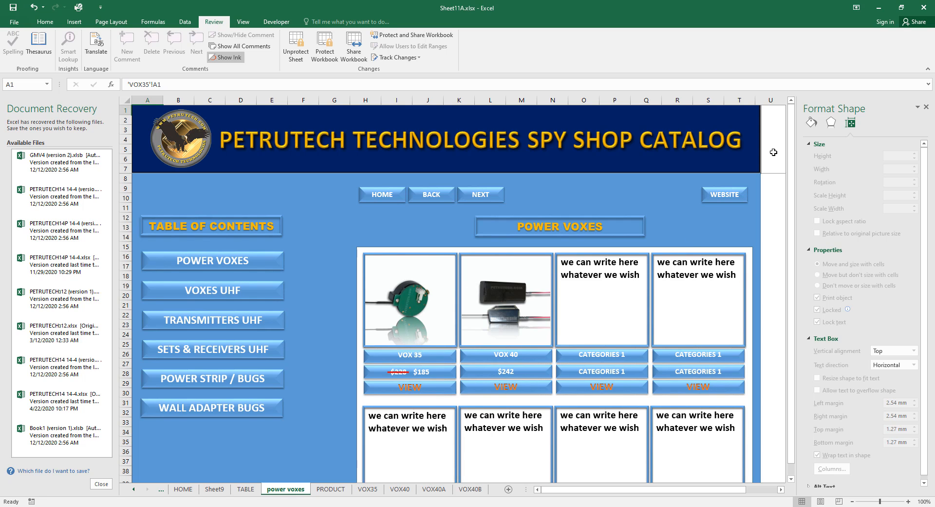
click(370, 200)
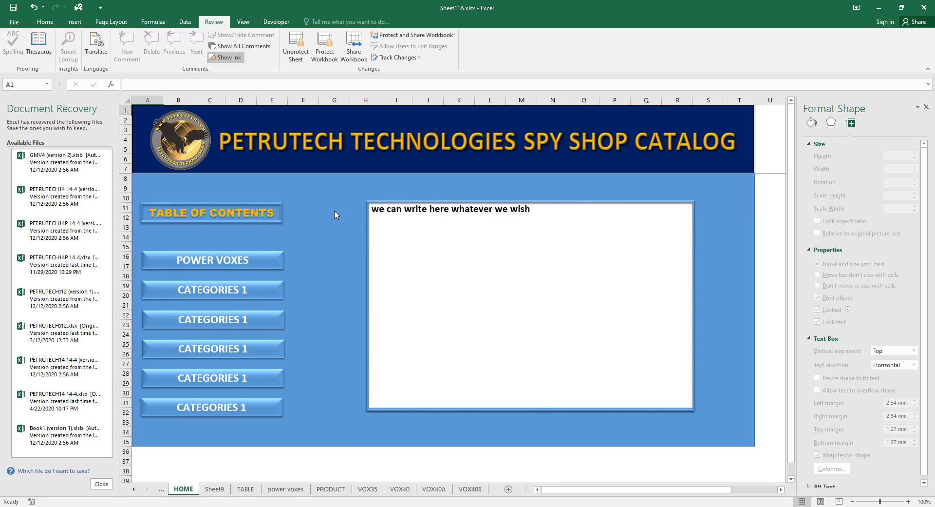
click(214, 261)
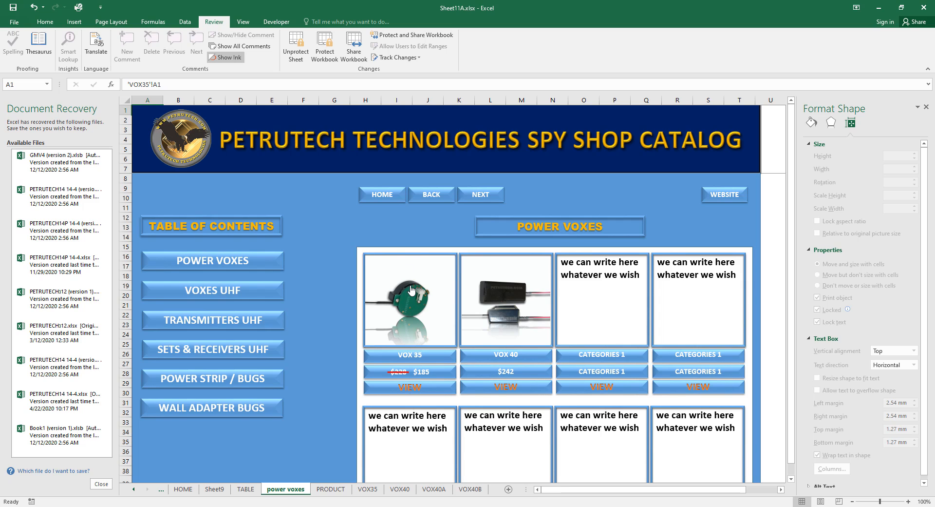
Password-protect the VOX35 sheet.
click(369, 488)
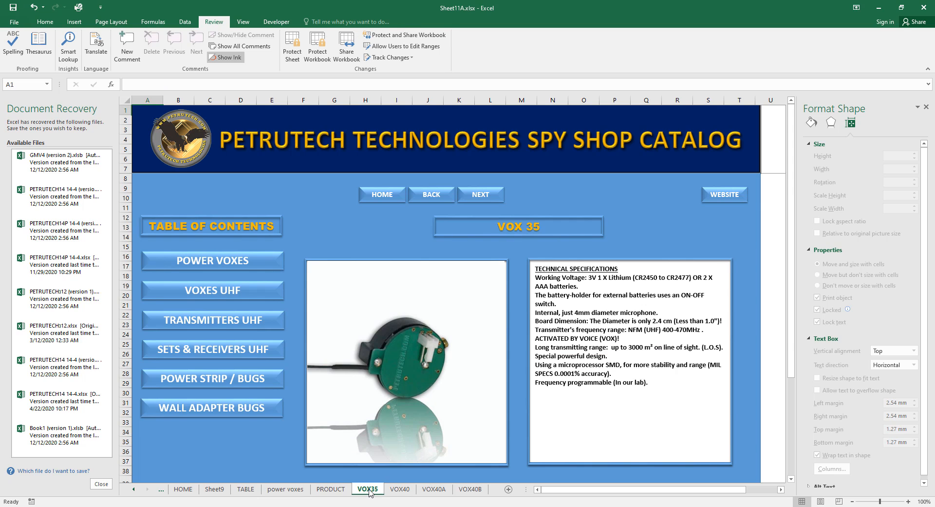
click(292, 46)
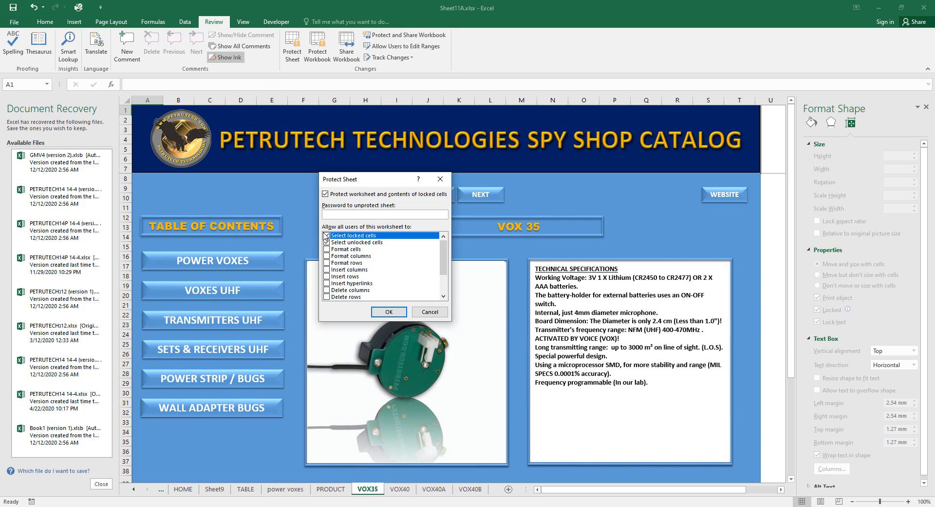
text(123)
click(389, 312)
text(123)
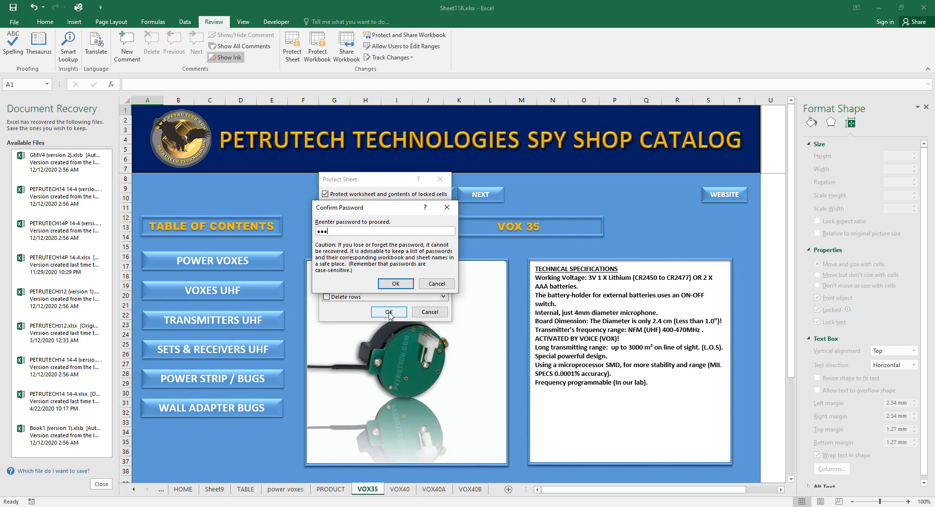
click(396, 283)
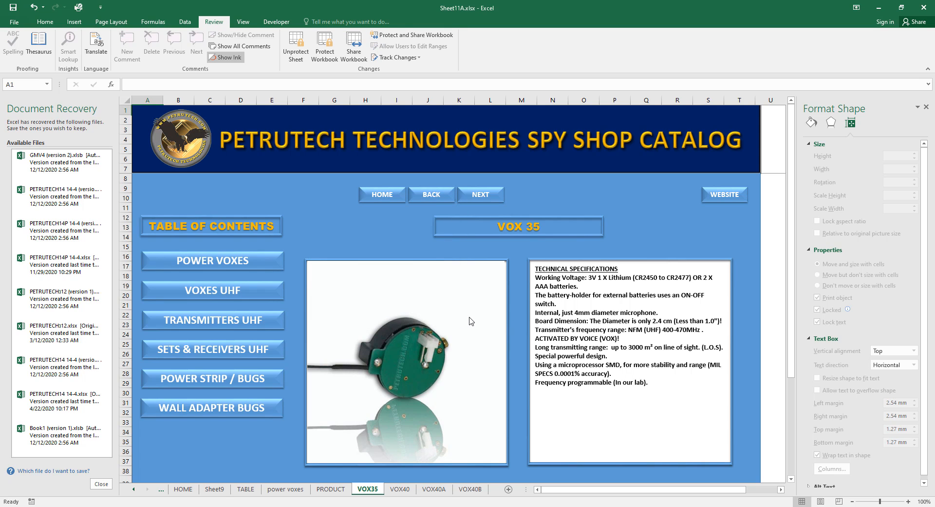
Password-protect the VOX40 sheet.
click(398, 489)
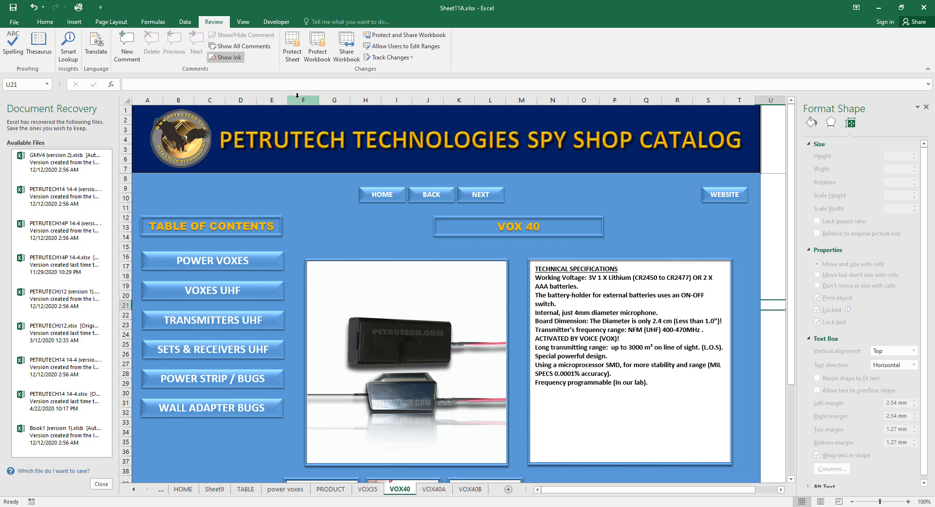
click(293, 46)
text(123)
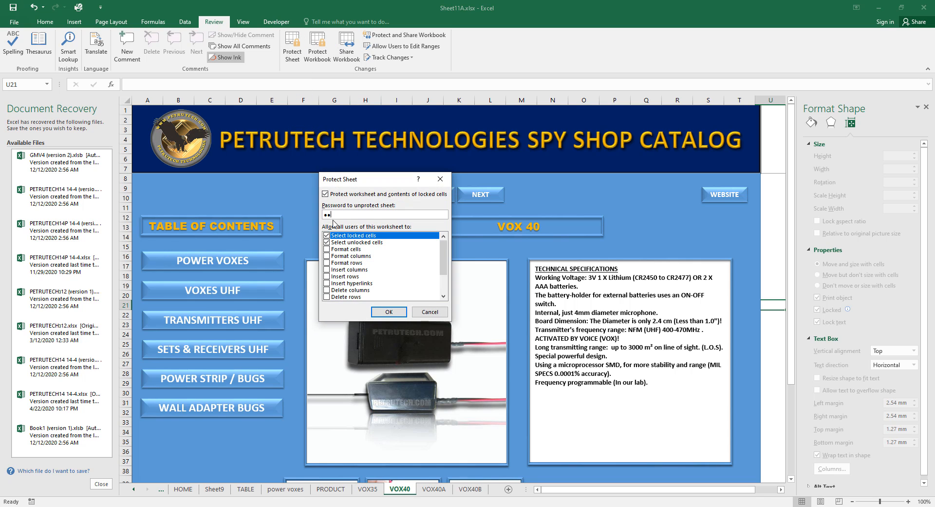
click(389, 311)
text(123)
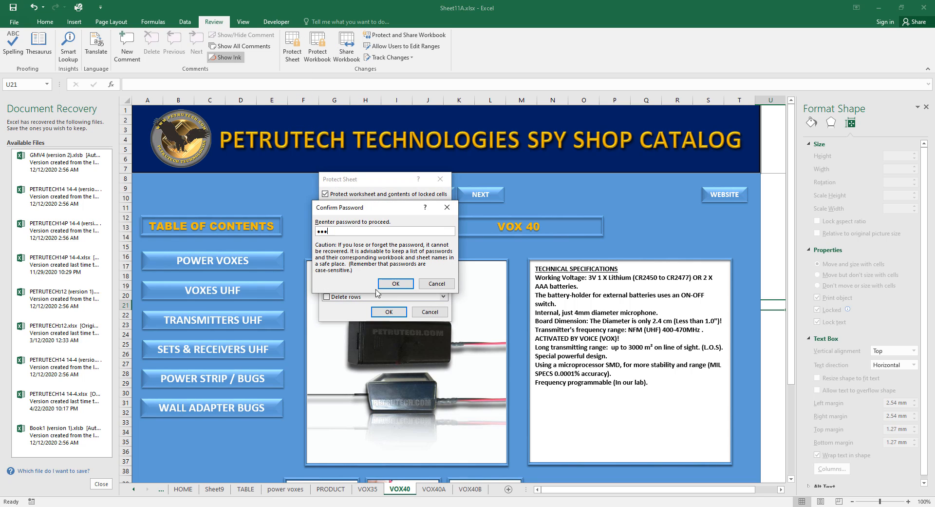
click(397, 284)
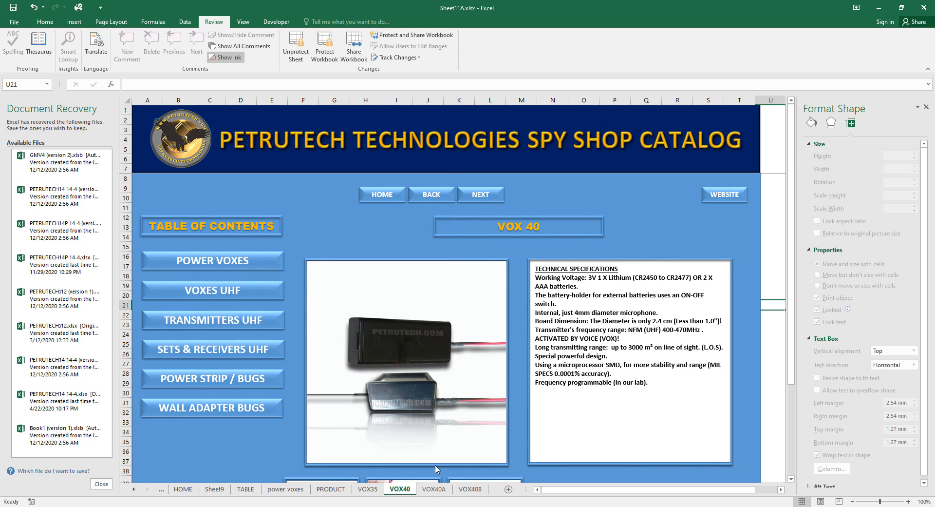
Password-protect the VOX40A sheet.
scroll(424, 445, down, 3)
click(433, 488)
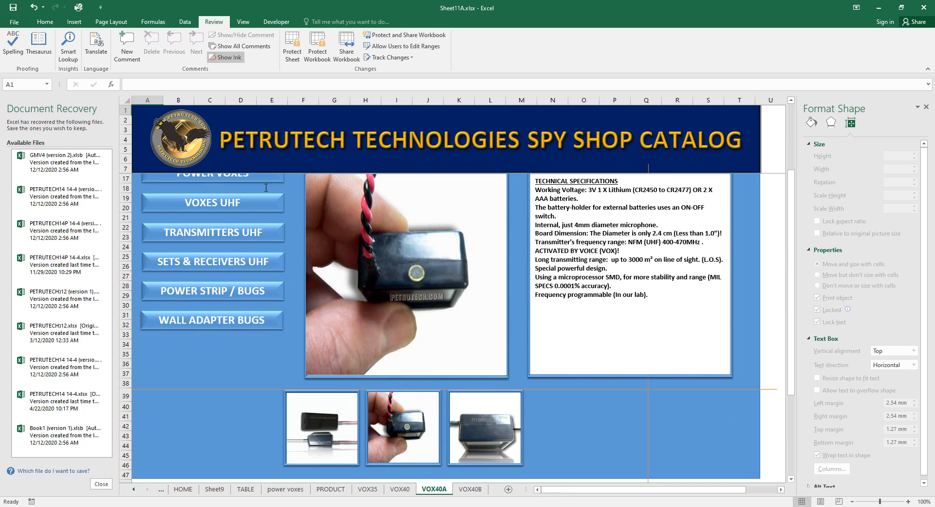
click(292, 47)
text(12)
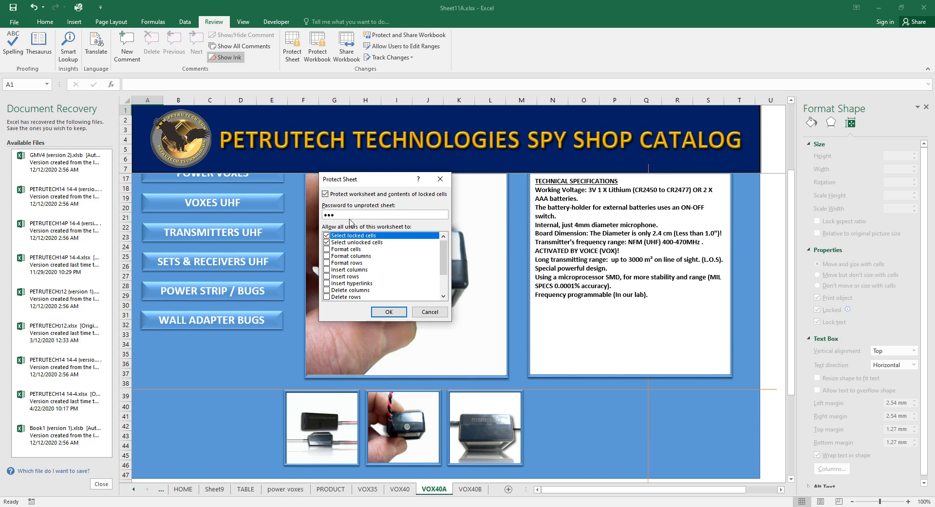
click(389, 312)
text(12)
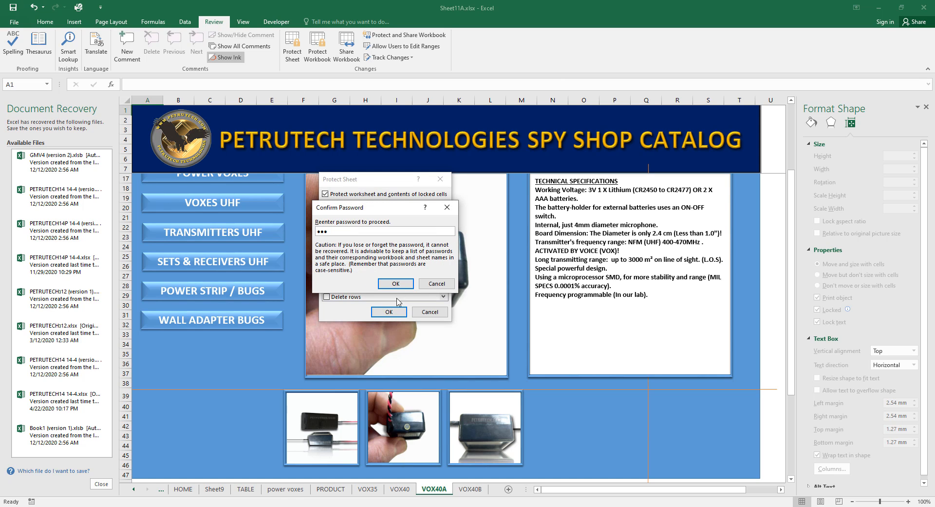
key(Return)
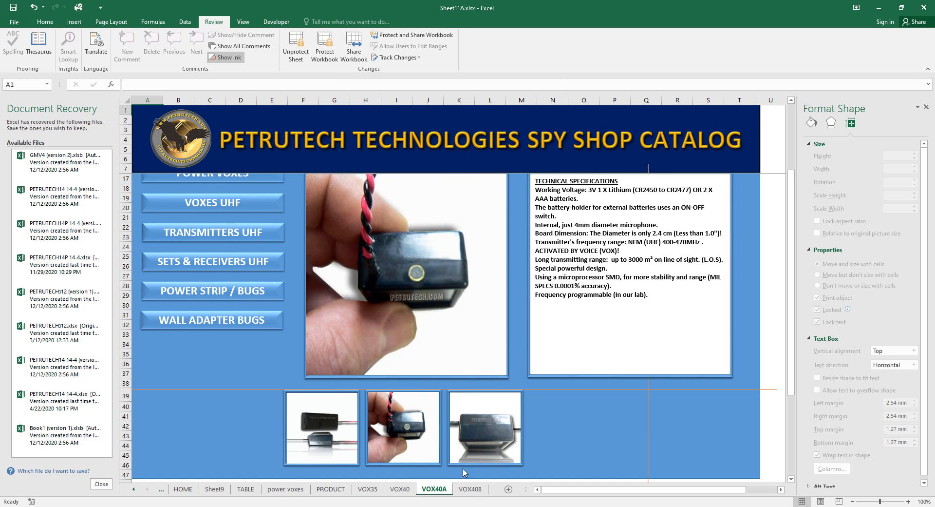
Re-protect the VOX40B sheet with a confirmed password.
click(465, 488)
click(295, 50)
click(293, 49)
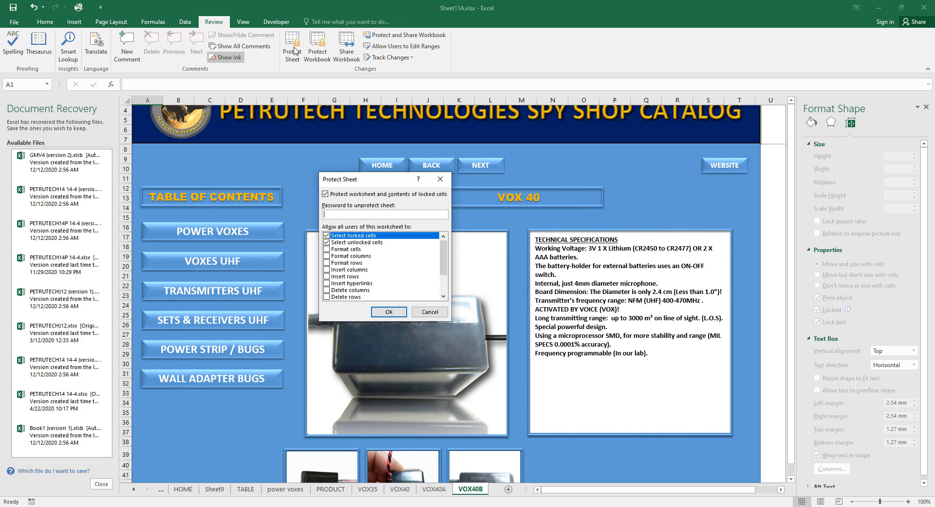
text(123)
click(396, 314)
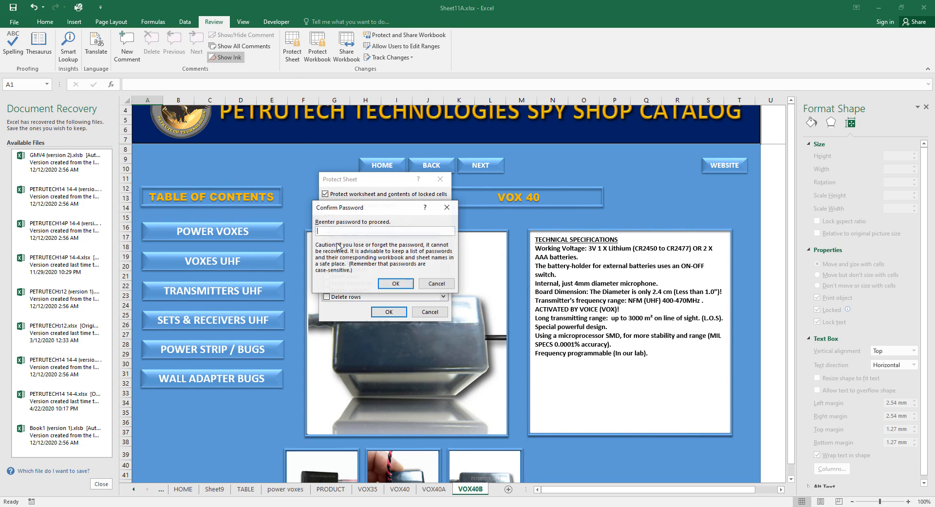
text(123)
click(393, 283)
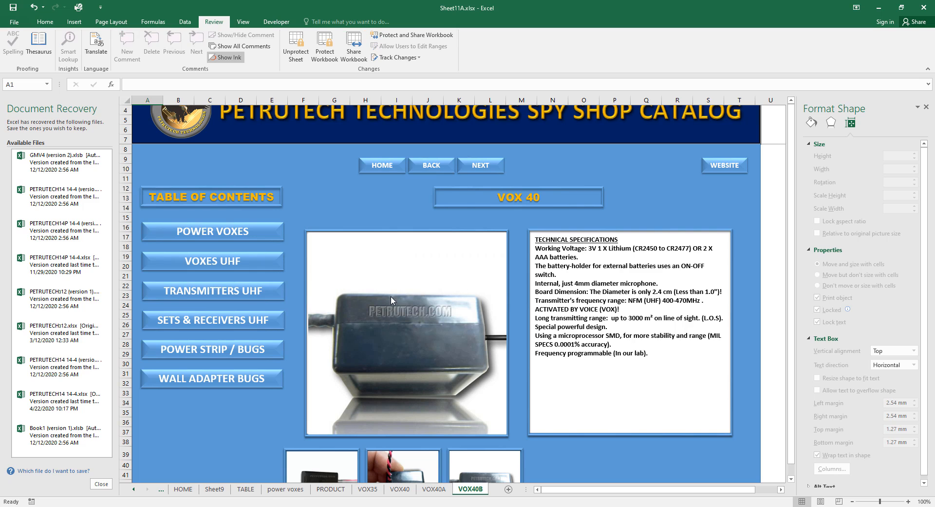
From VOX40, follow the POWER VOXES link, then the VOX 35 VIEW link to reach VOX35.
click(400, 489)
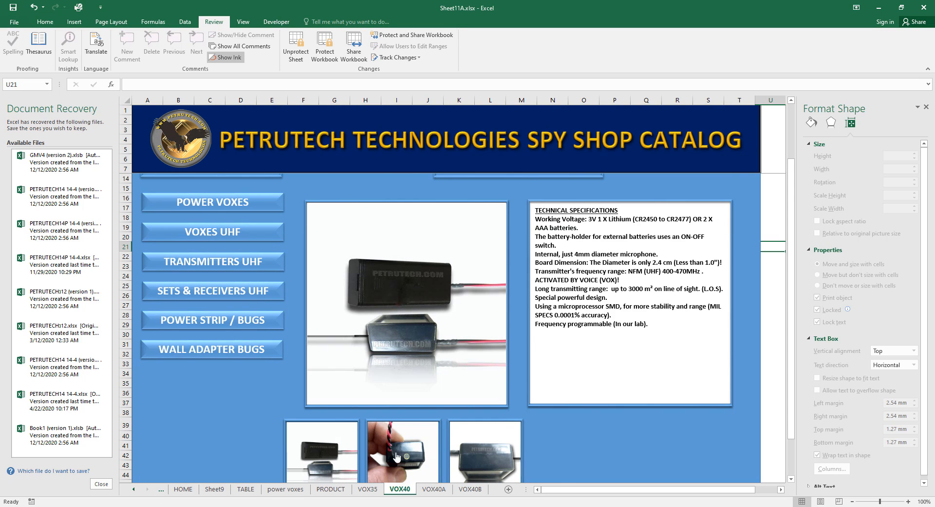
scroll(387, 414, down, 2)
scroll(387, 414, up, 4)
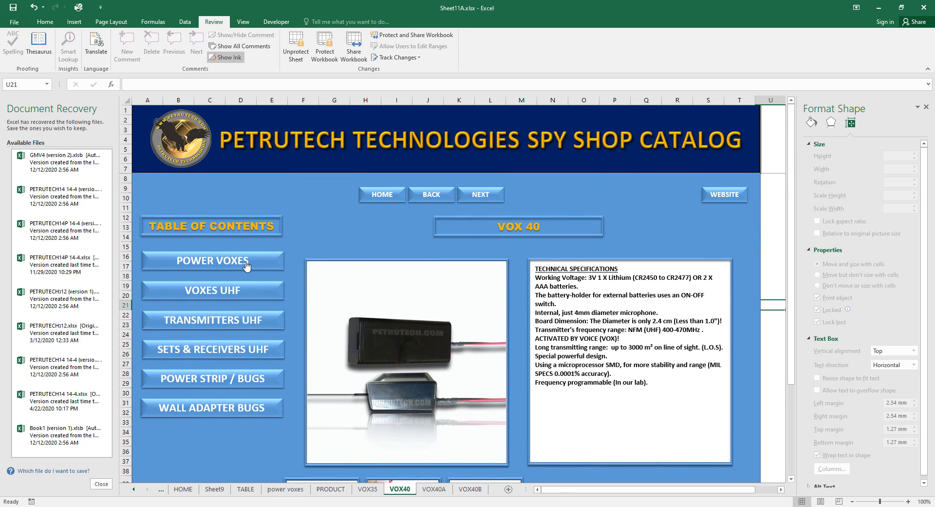
click(247, 266)
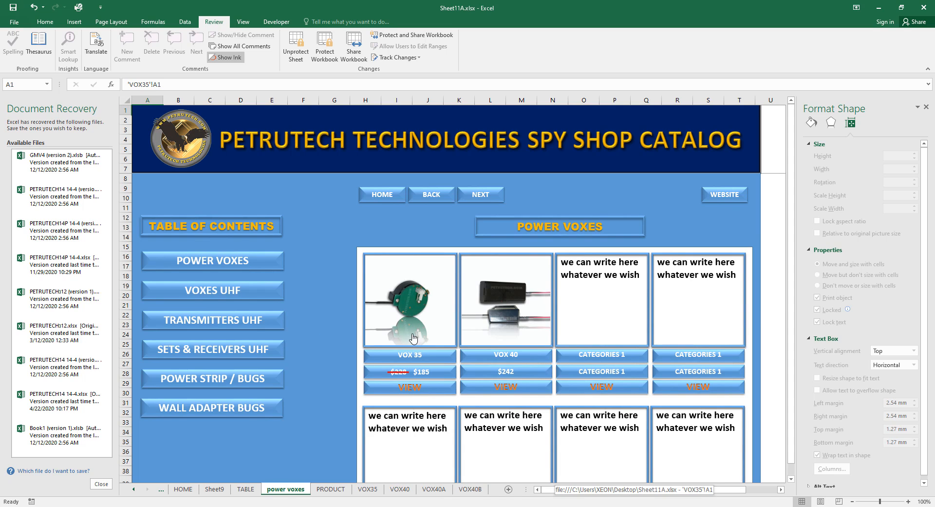
click(413, 388)
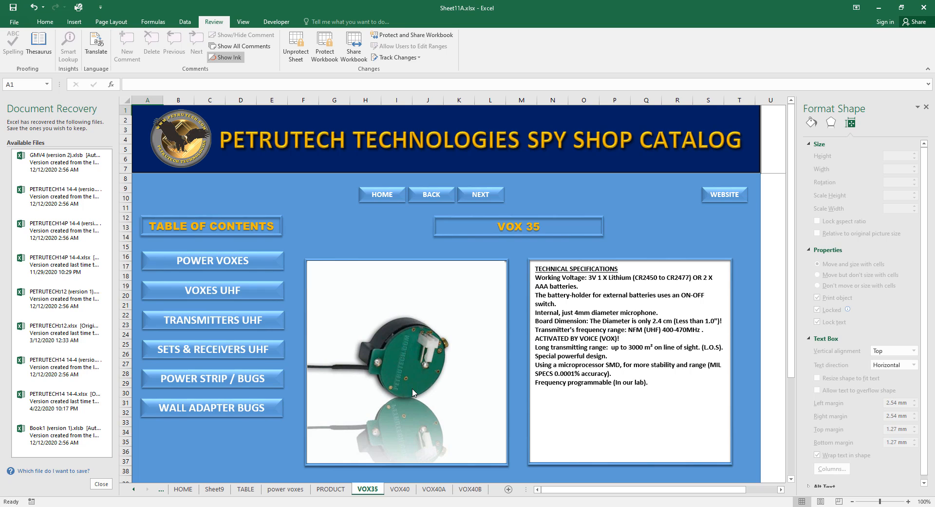